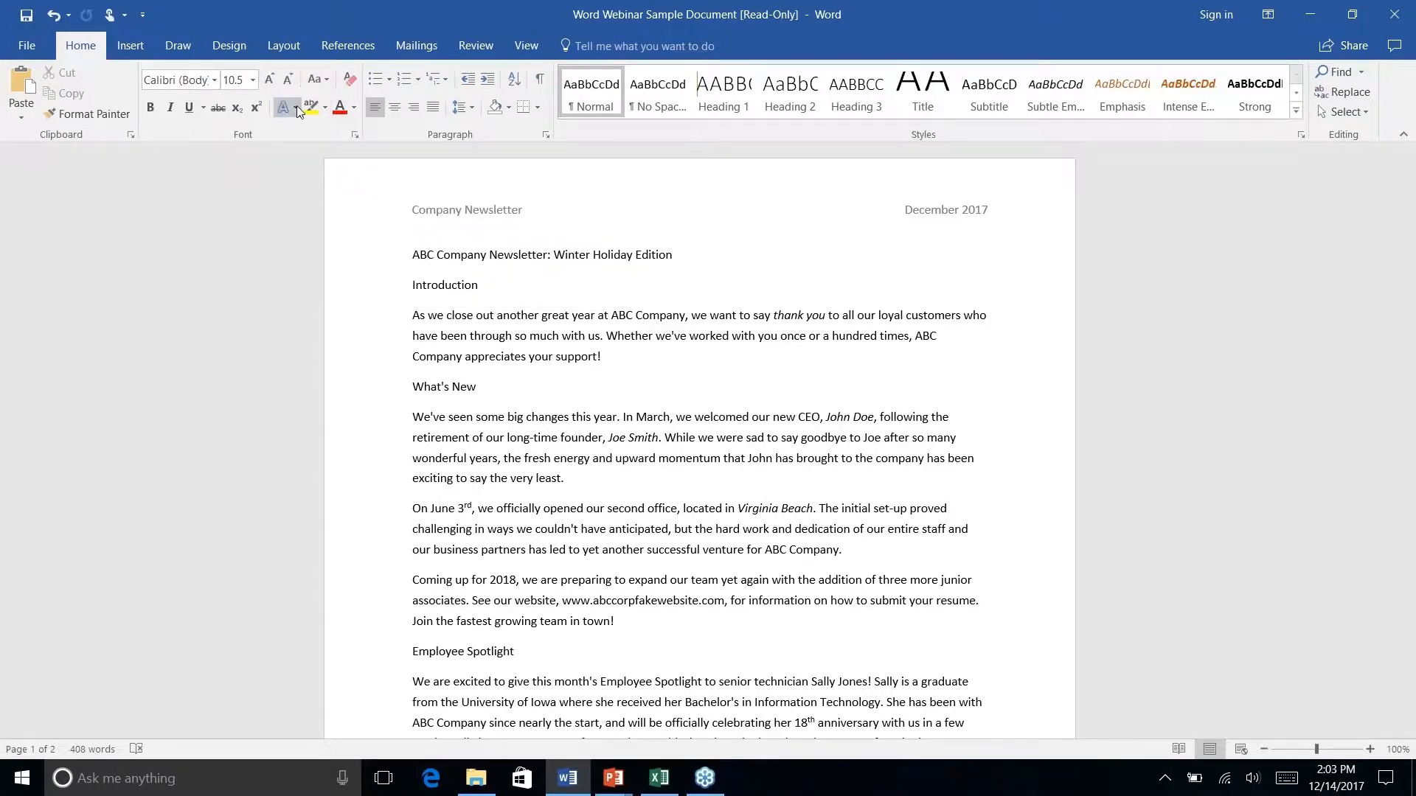
- Show the Quick Access Toolbar below the ribbon
right_click(367, 106)
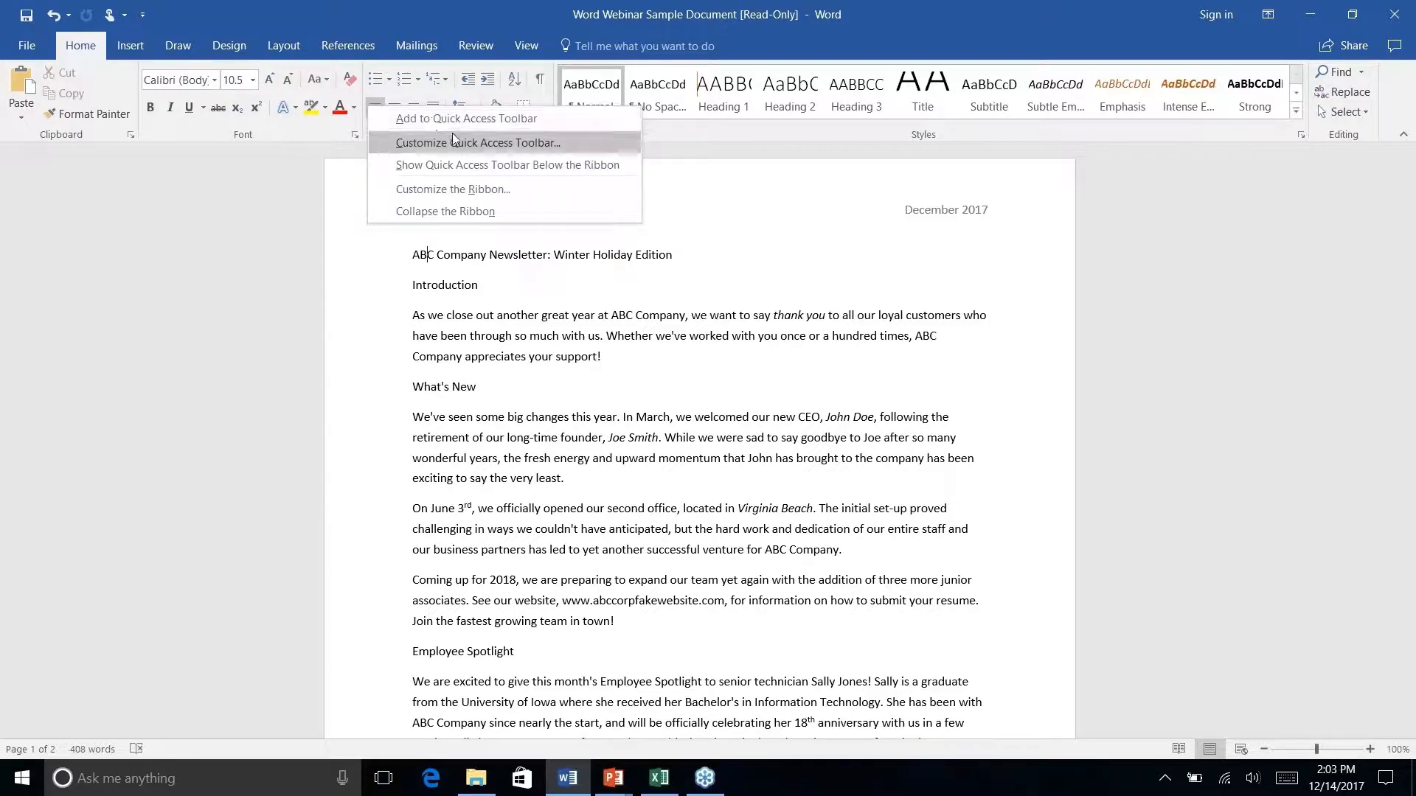
click(483, 165)
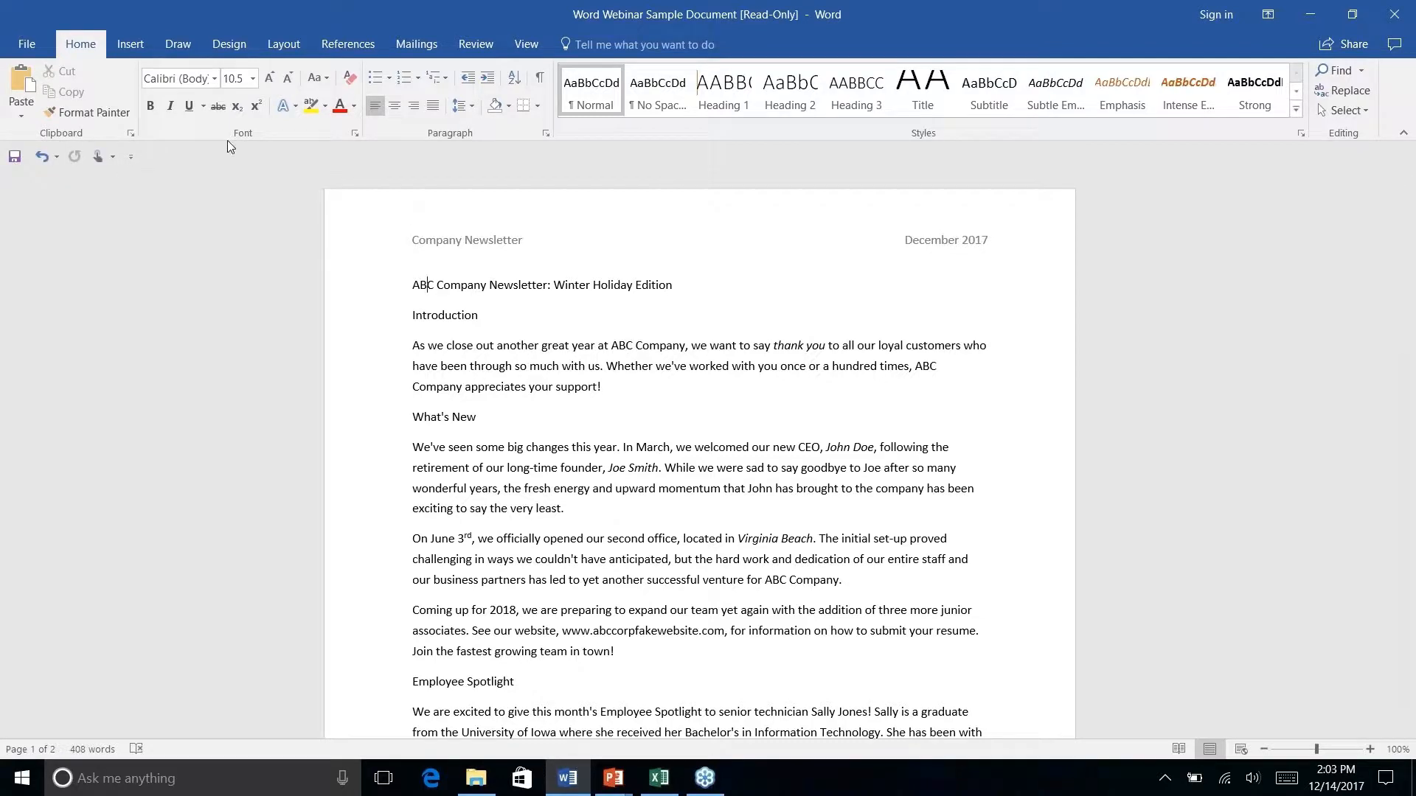
right_click(374, 109)
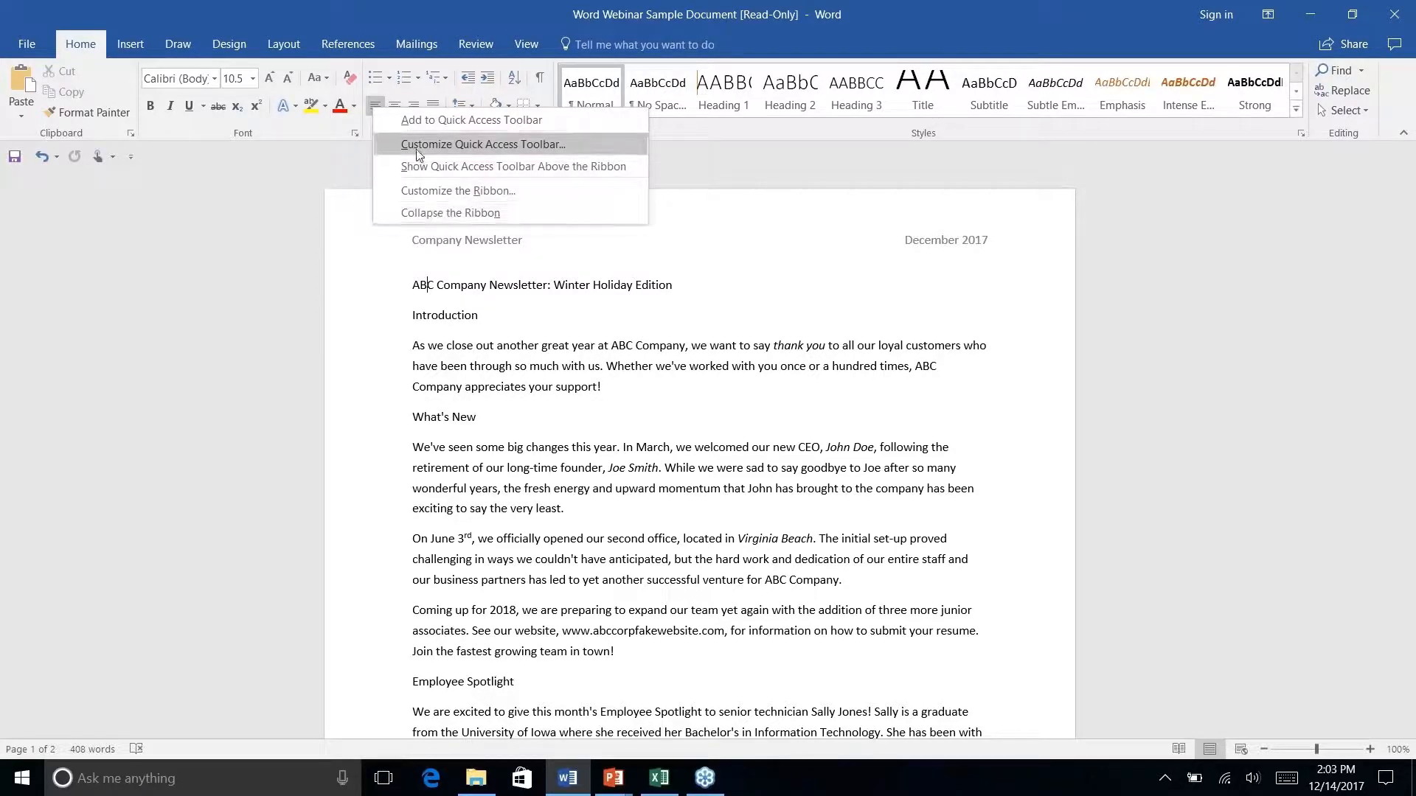
click(170, 151)
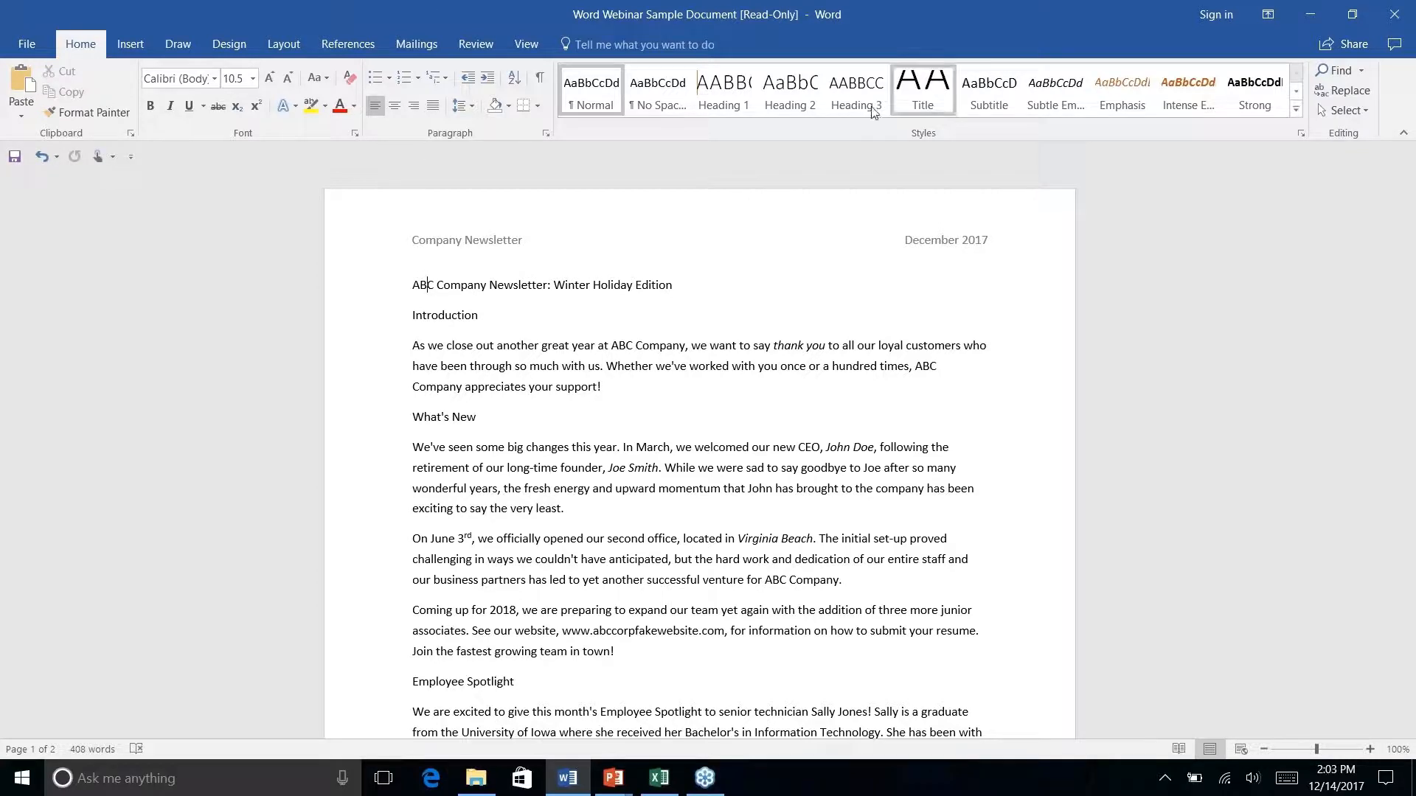
click(741, 100)
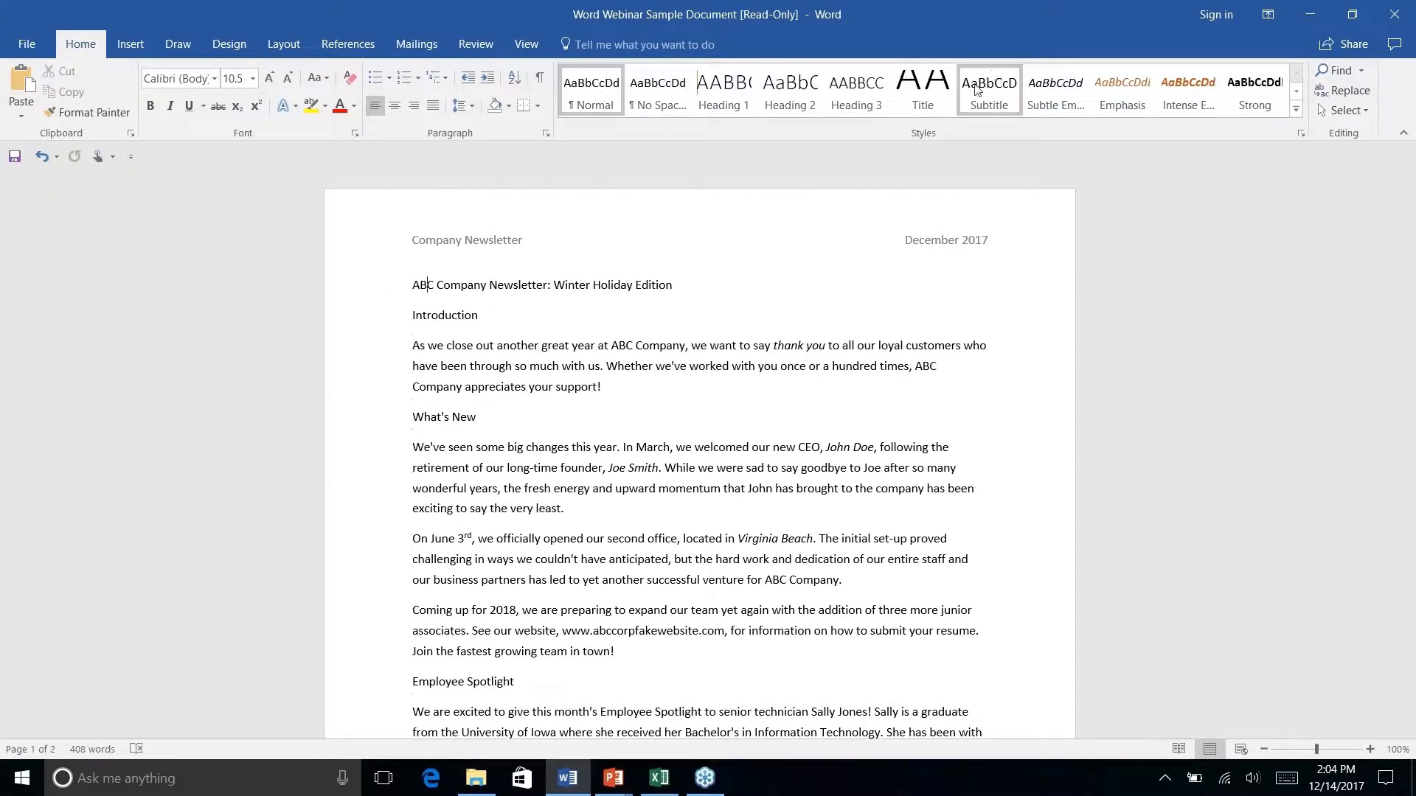
right_click(922, 95)
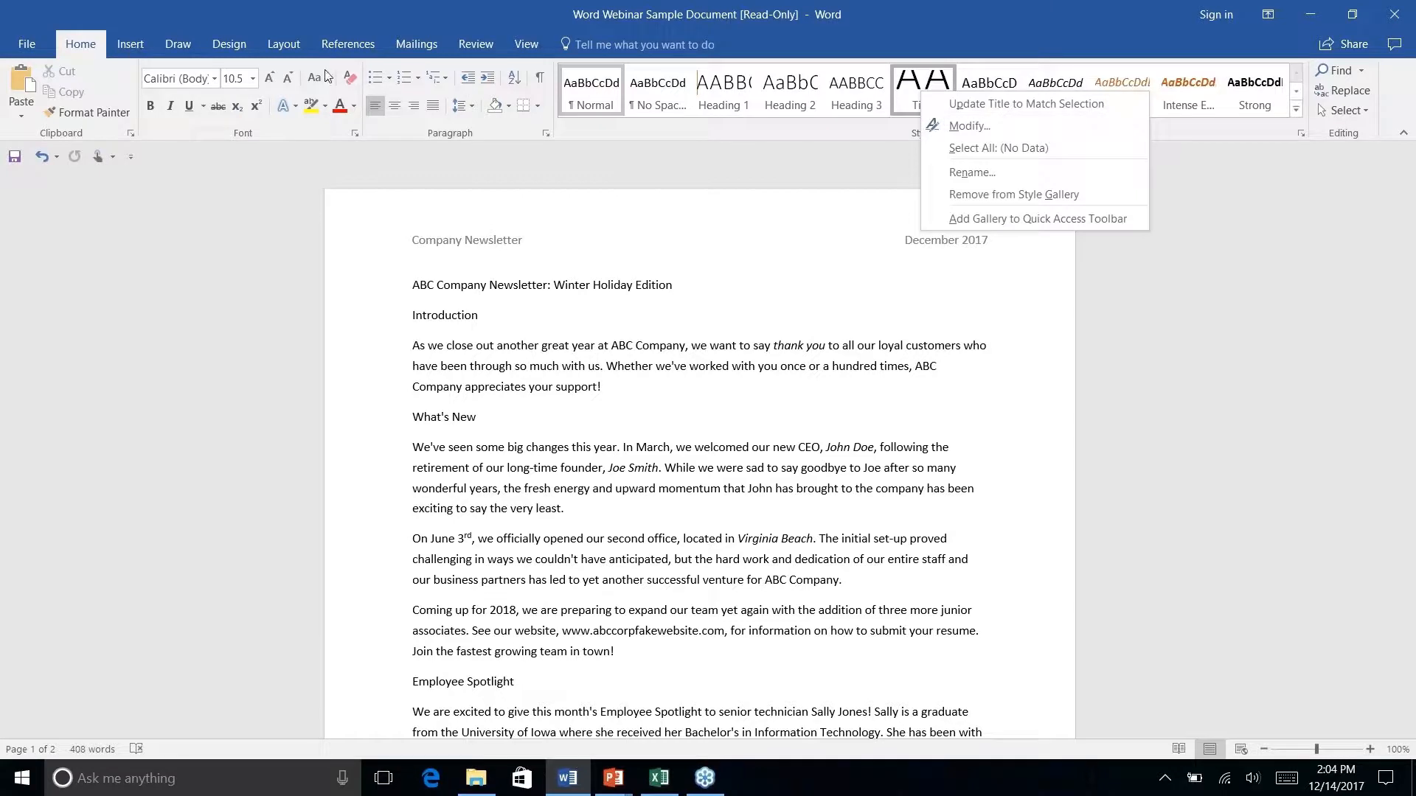
click(386, 76)
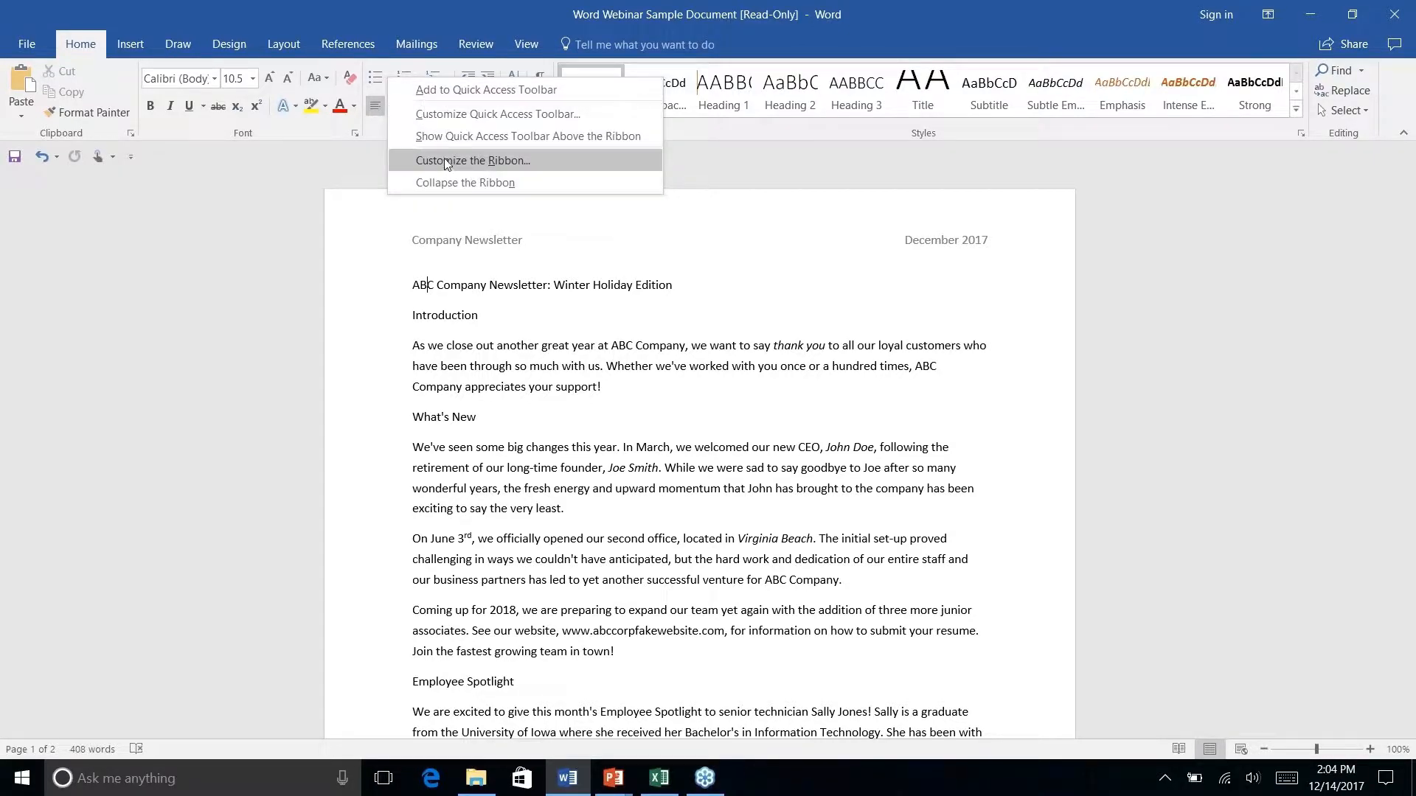
click(152, 151)
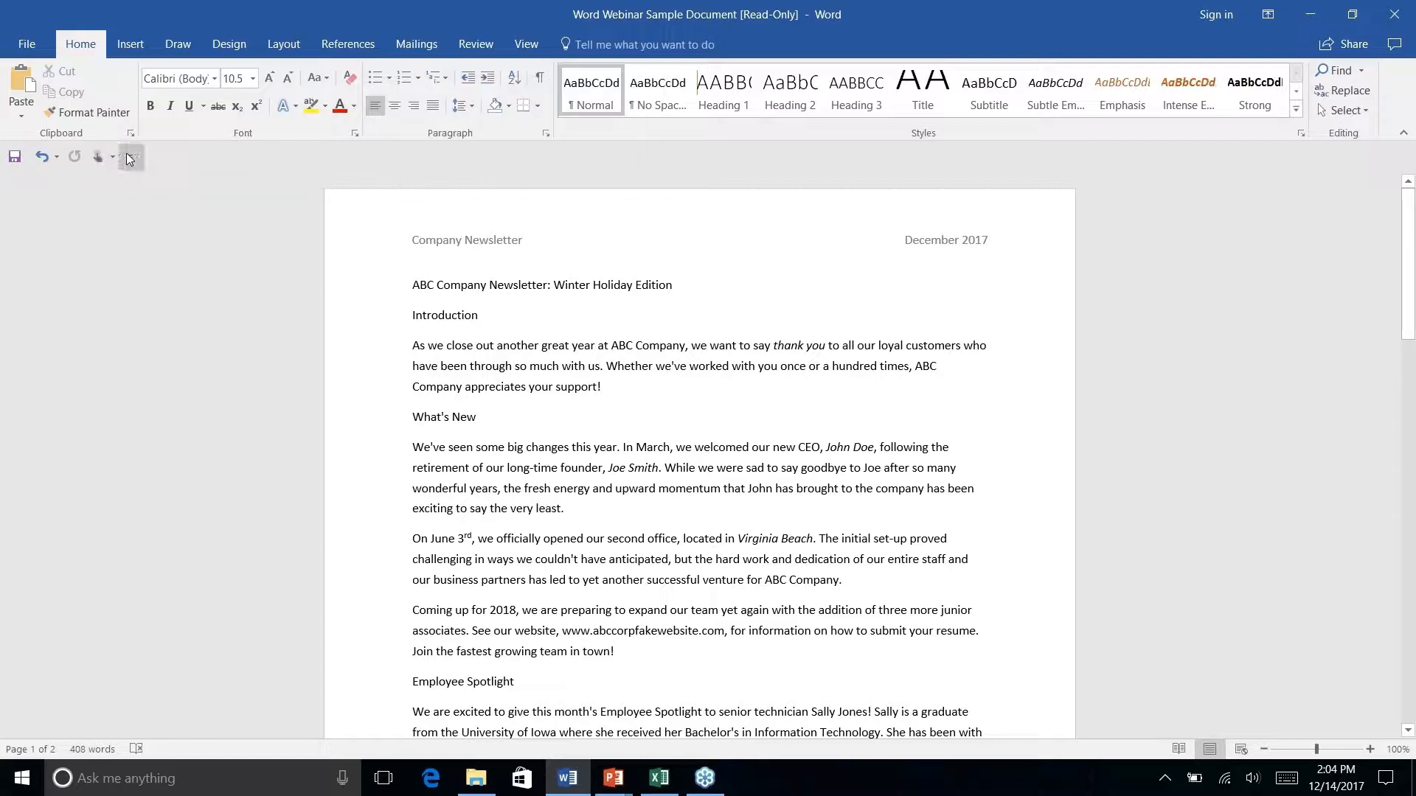
- Collapse the ribbon and briefly show the View commands to check that they still open on demand
click(1404, 133)
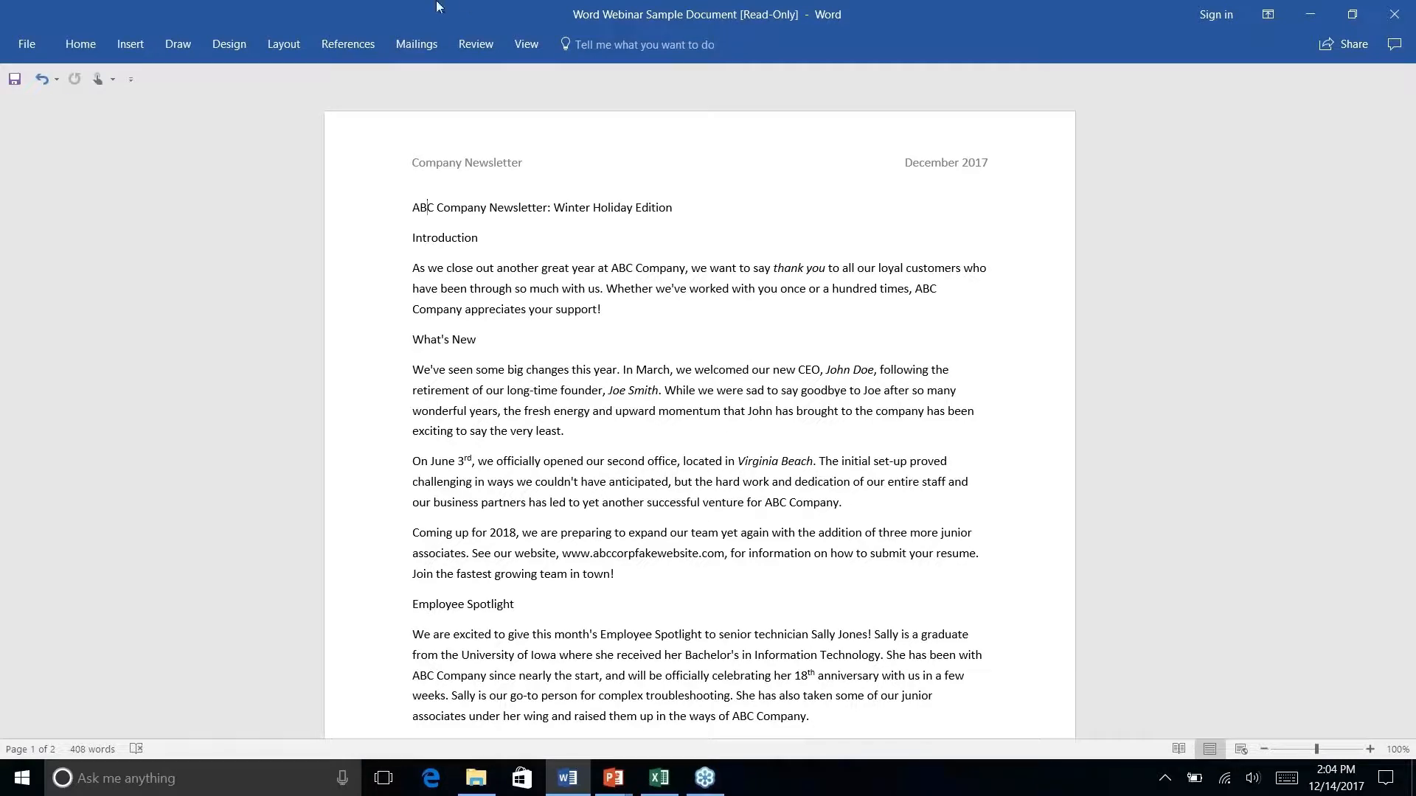
click(529, 46)
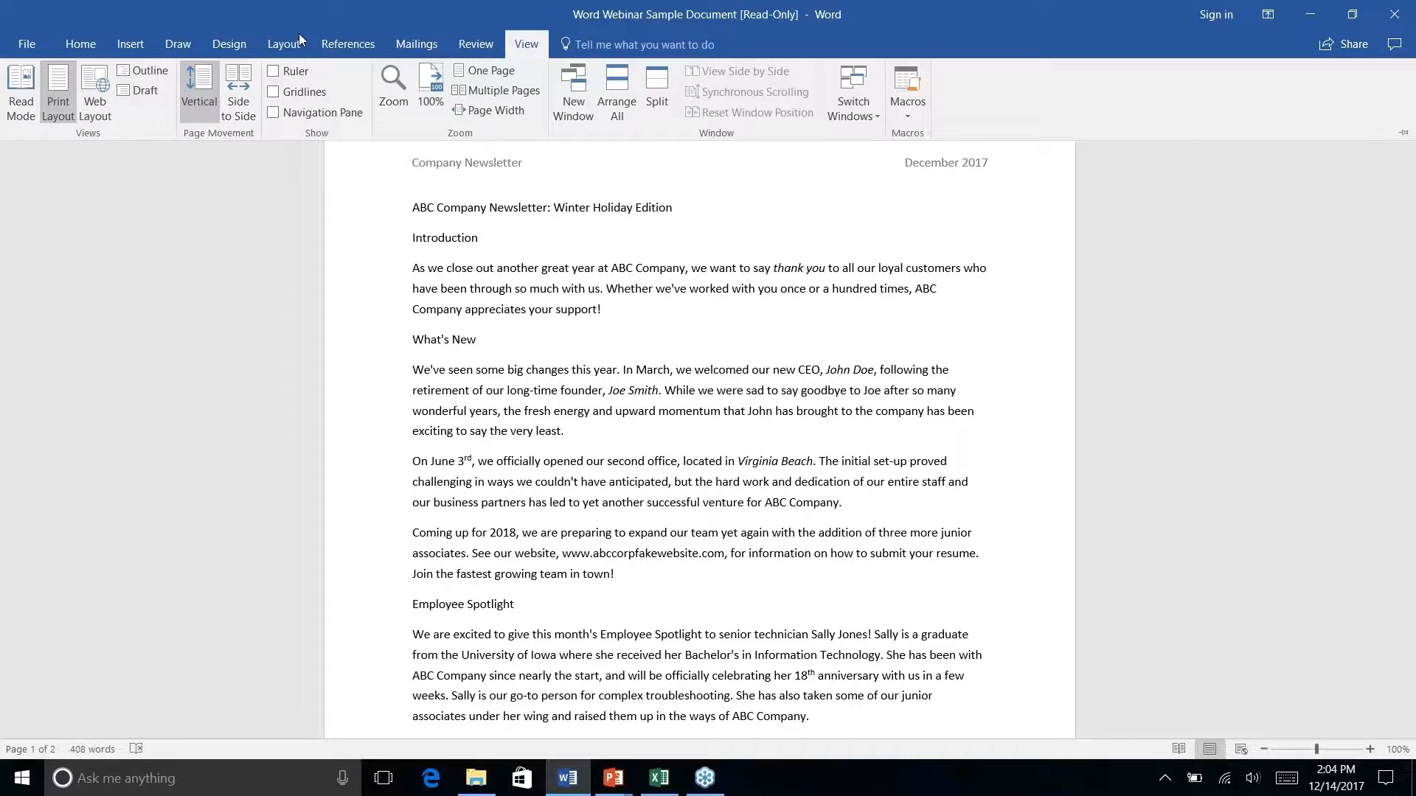
click(527, 45)
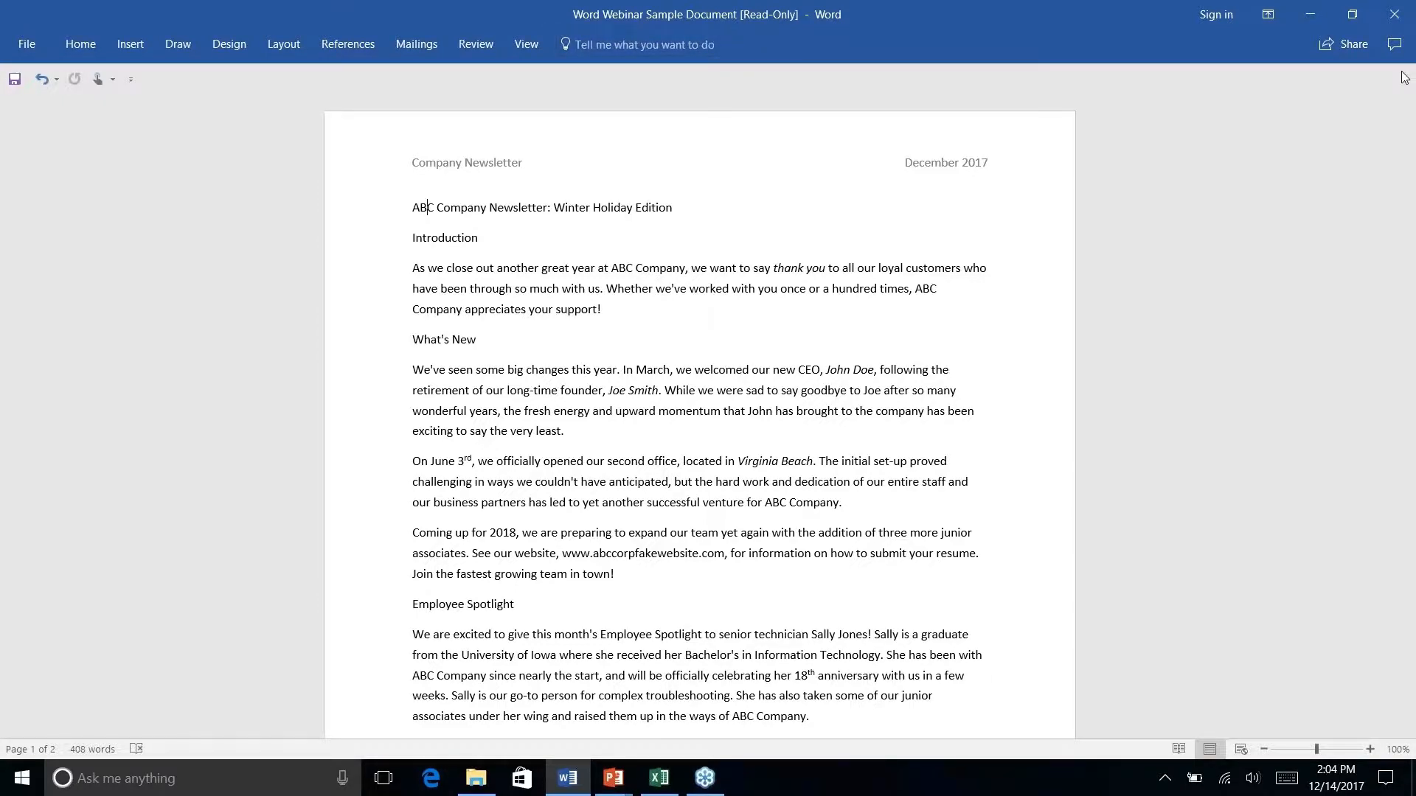
- Look through the Design, Home, Insert, Draw, Layout and References command sets of the collapsed ribbon
click(232, 46)
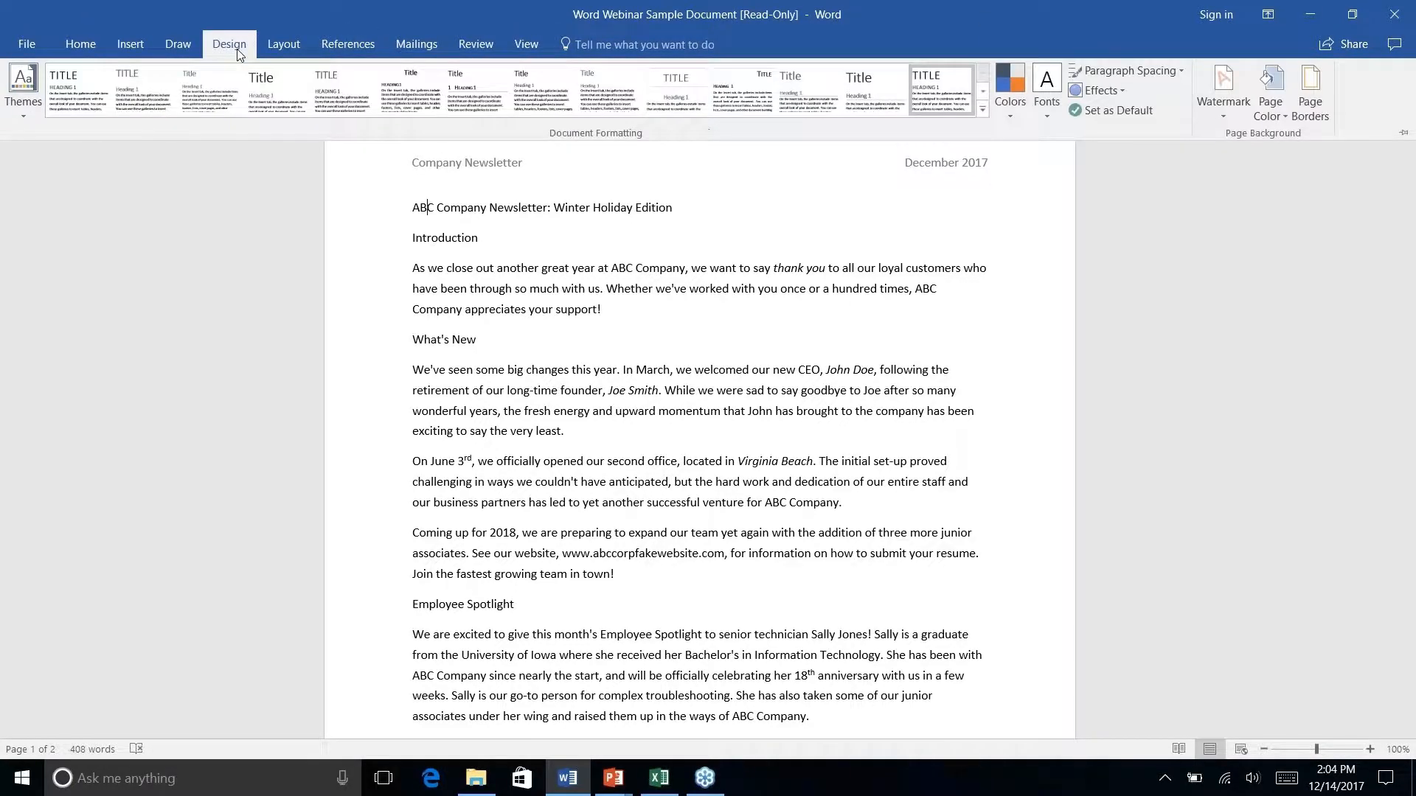
click(80, 45)
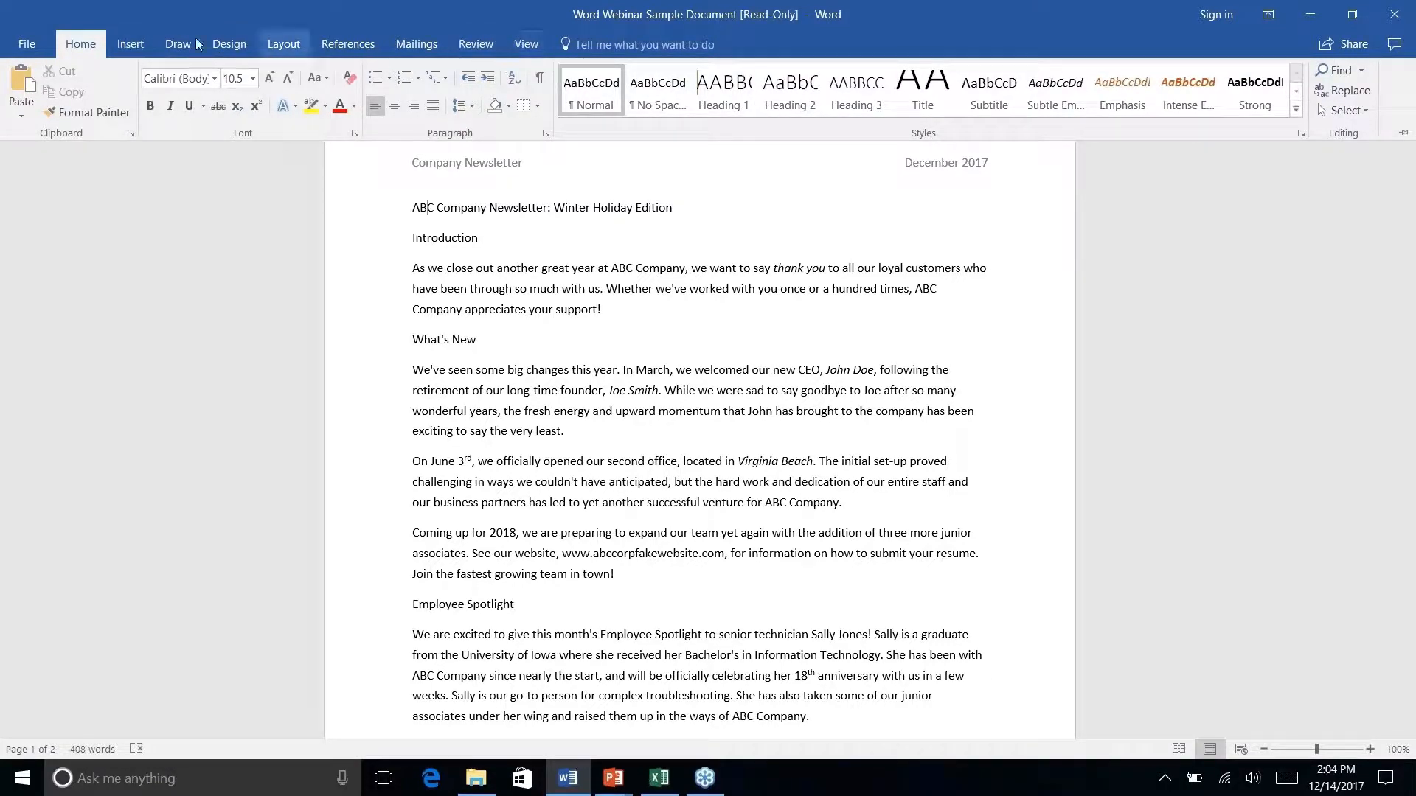
click(131, 46)
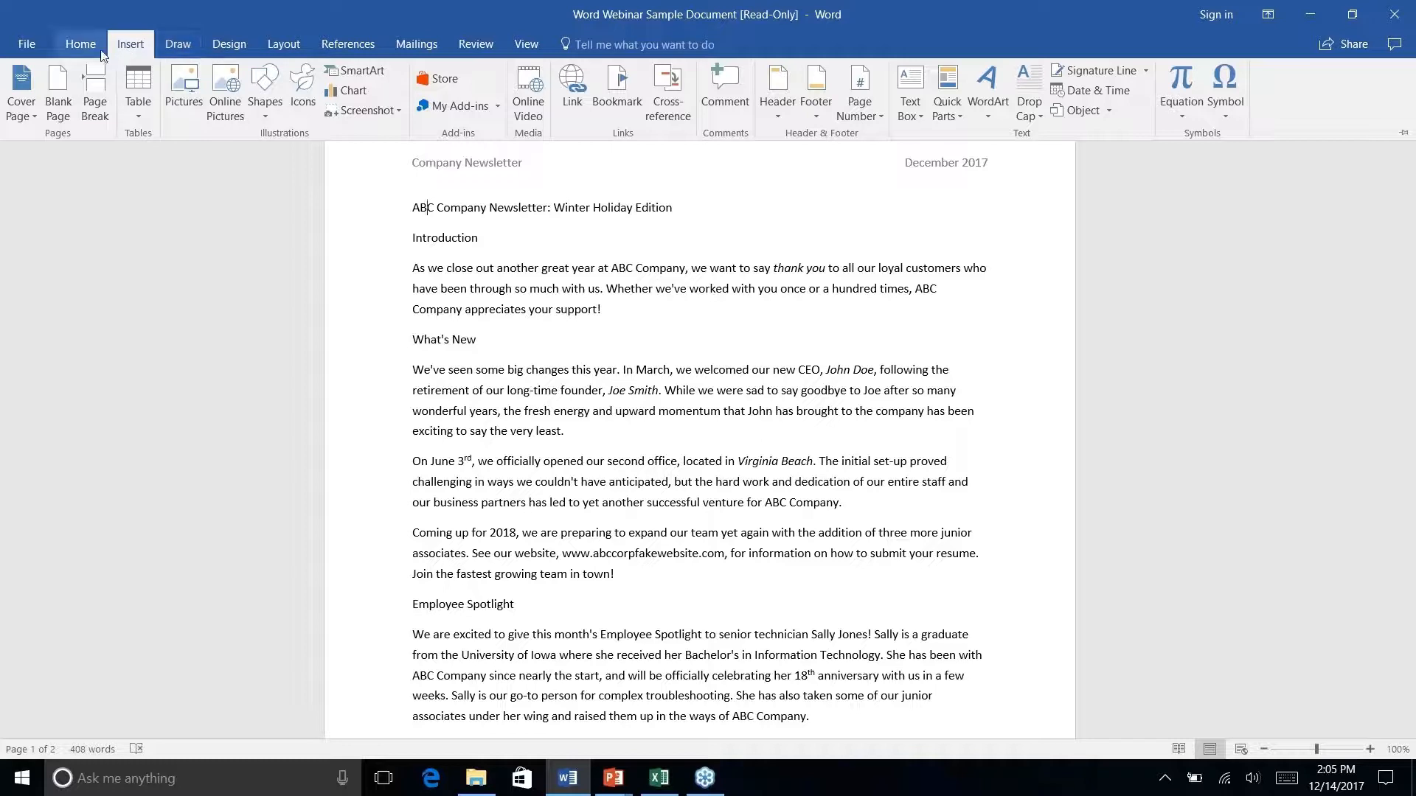
click(184, 47)
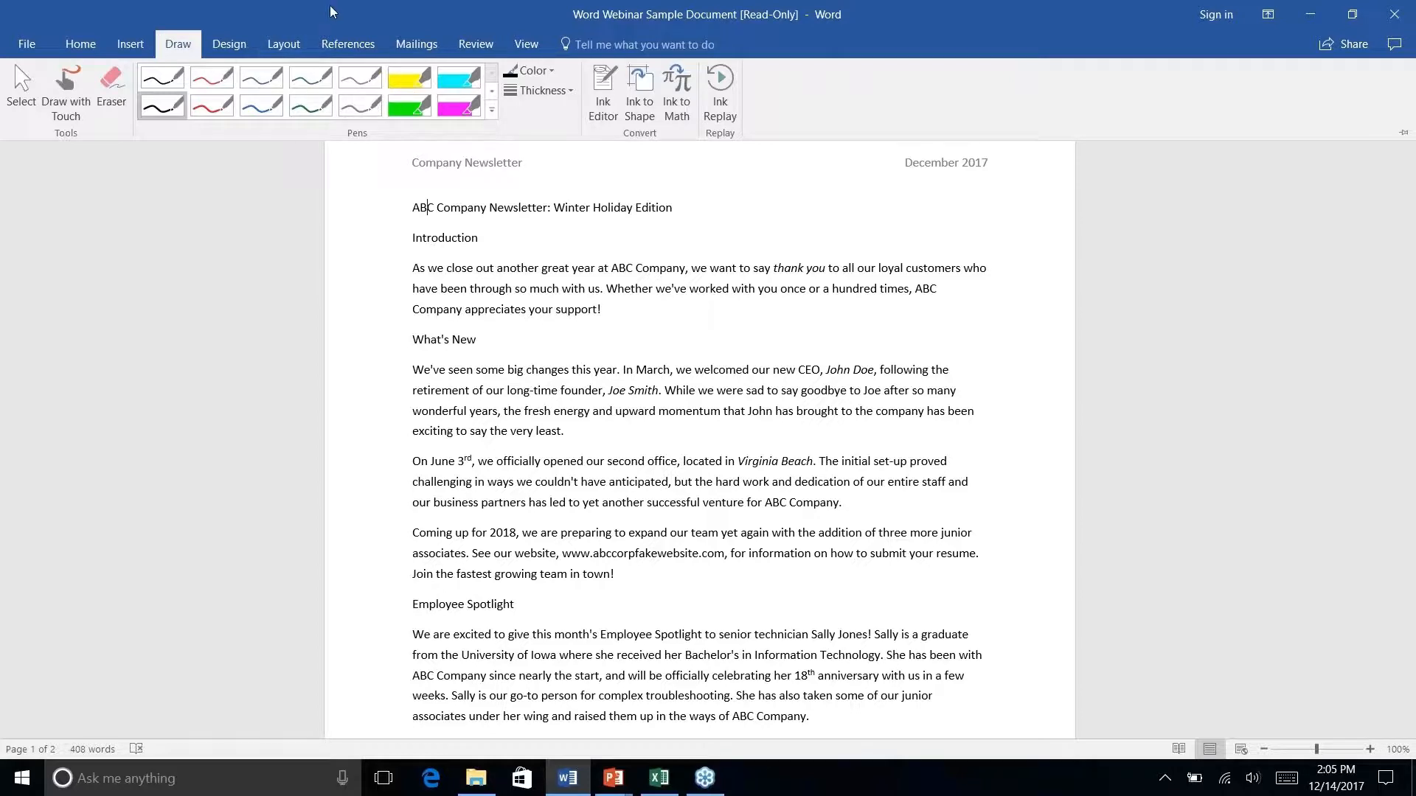
click(220, 49)
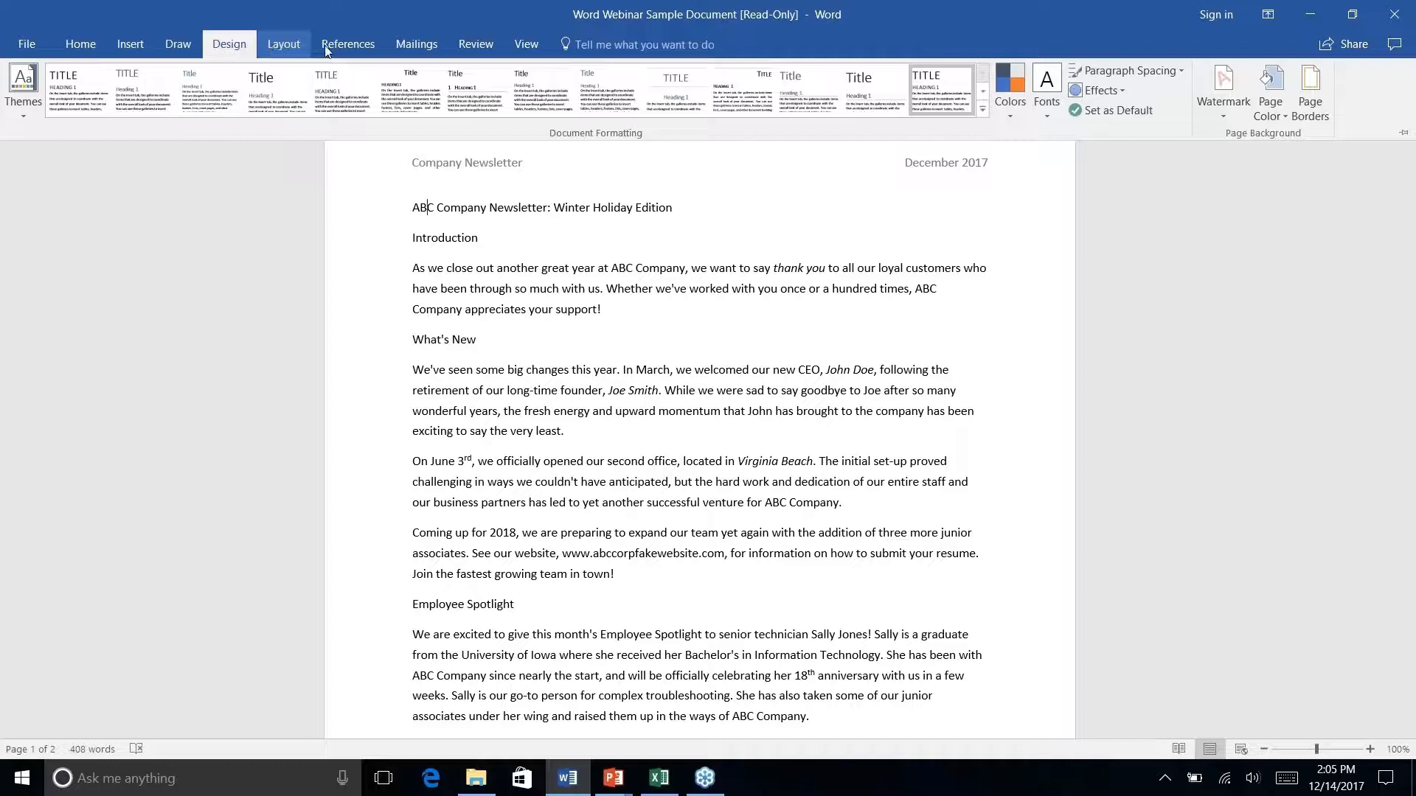
click(288, 45)
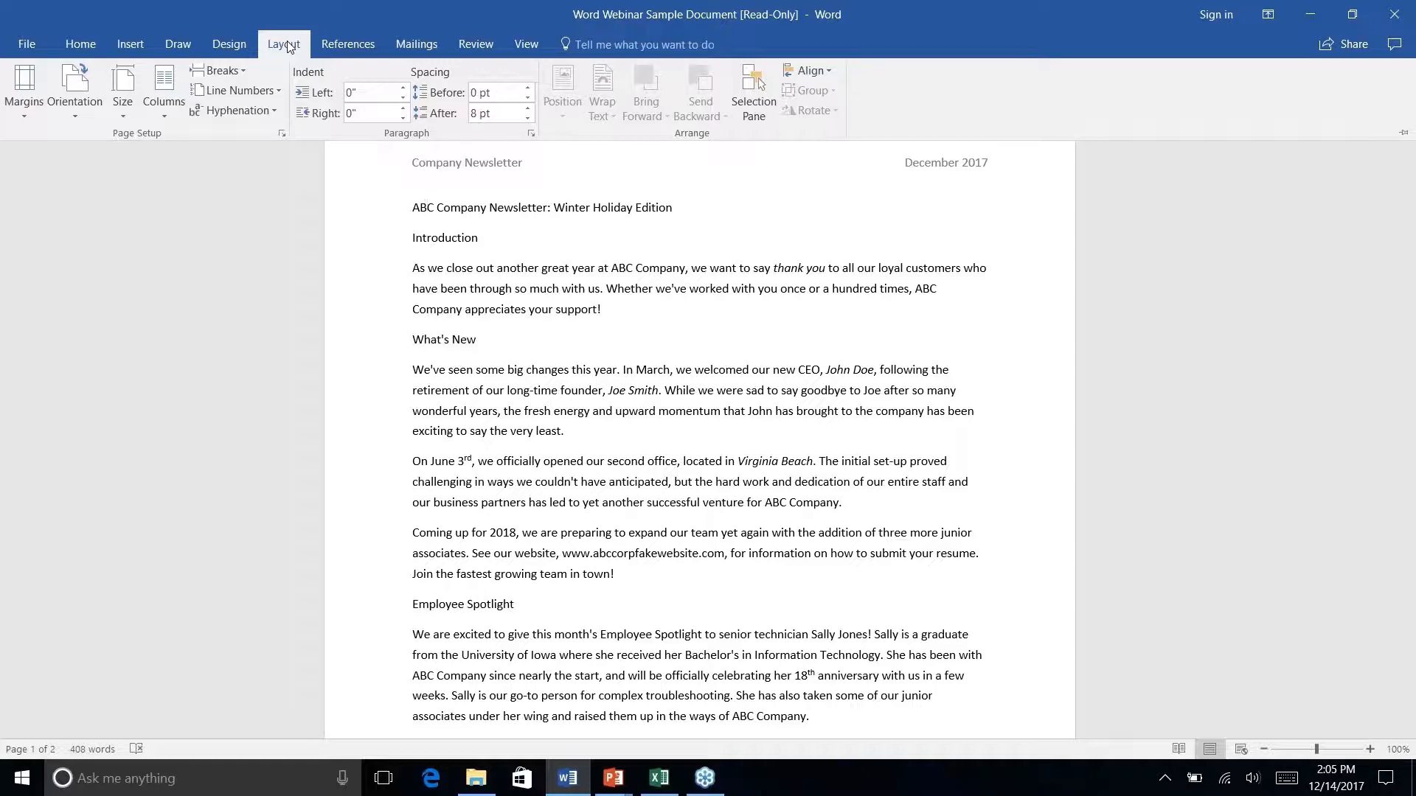
click(353, 49)
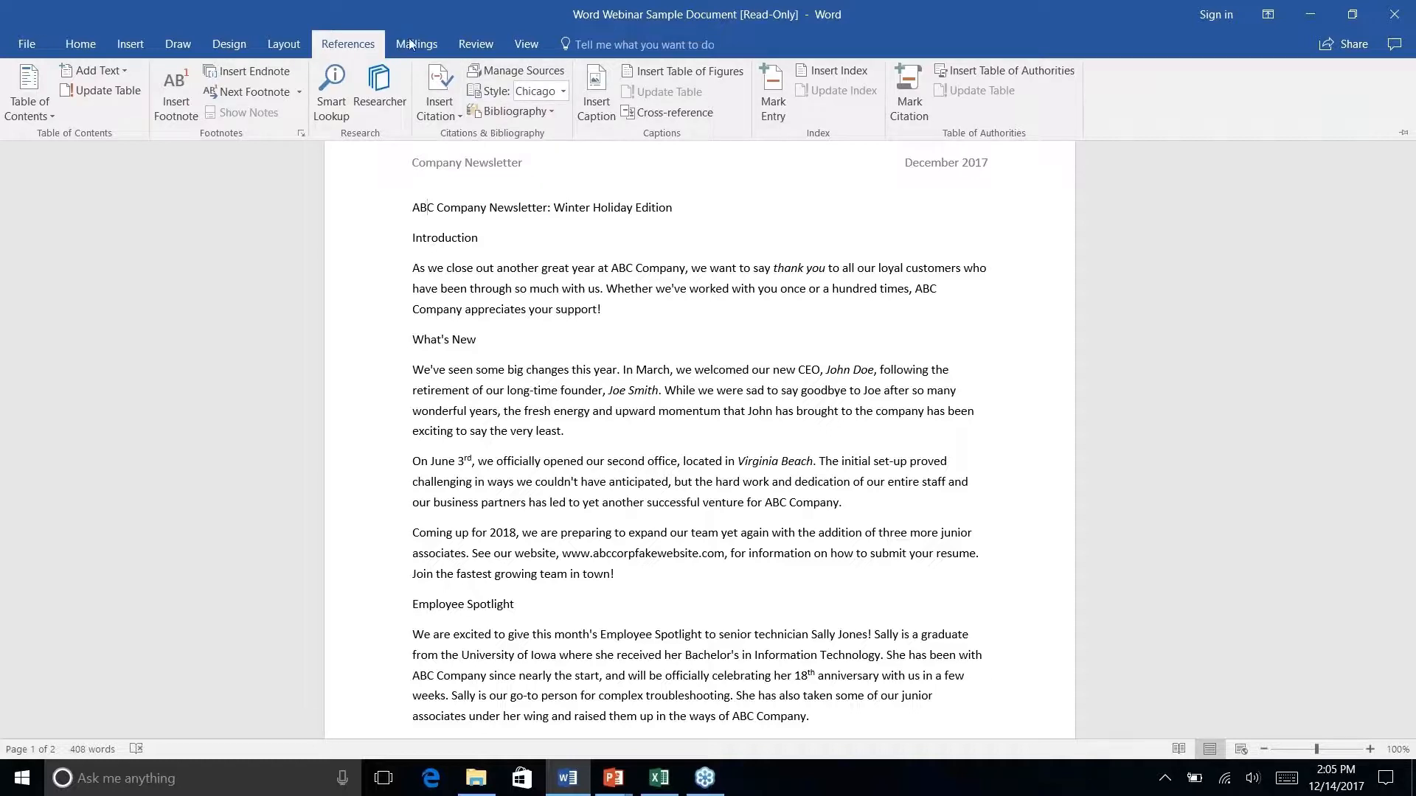
click(93, 53)
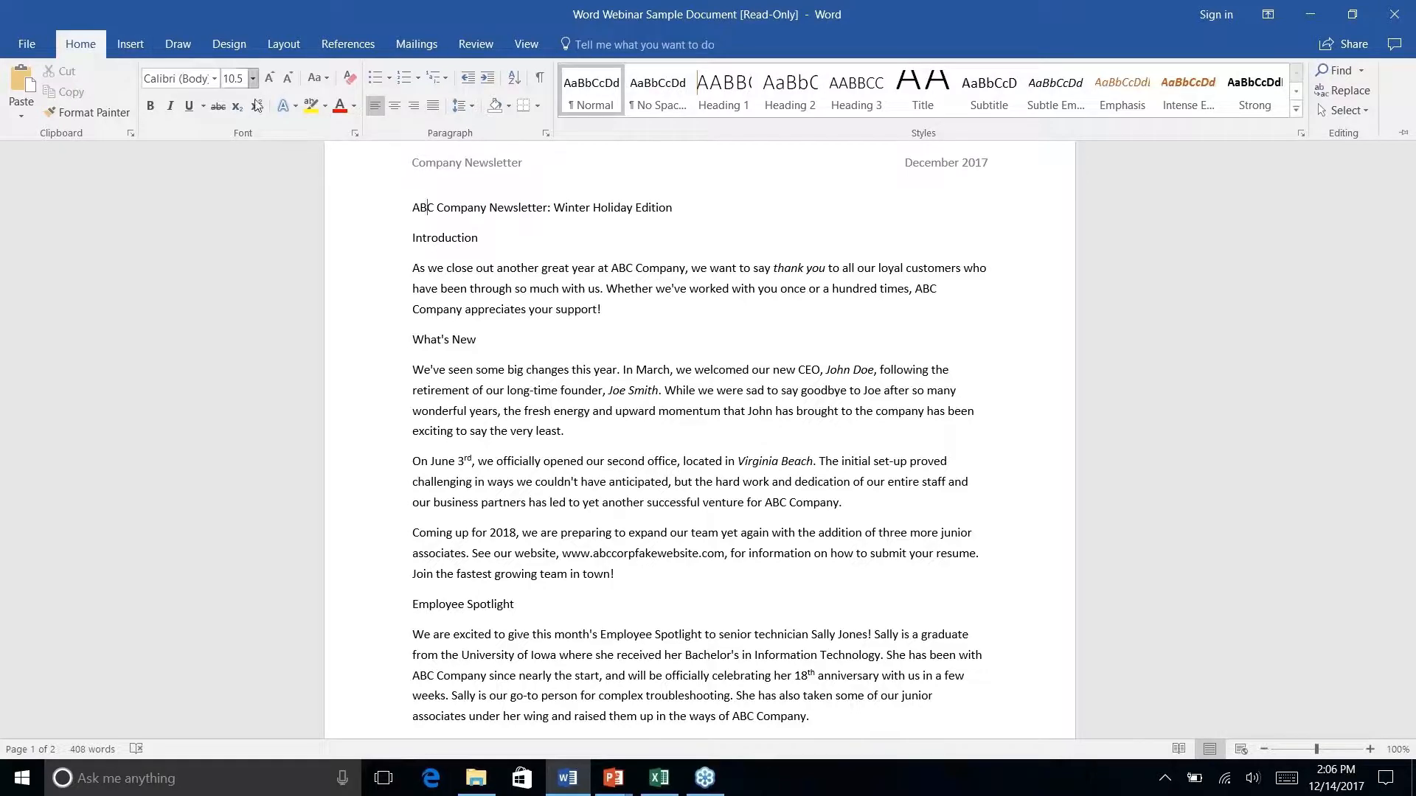
- Browse the Popular Commands and Commands Not in the Ribbon lists in the ribbon customization options, and close without changes
right_click(320, 110)
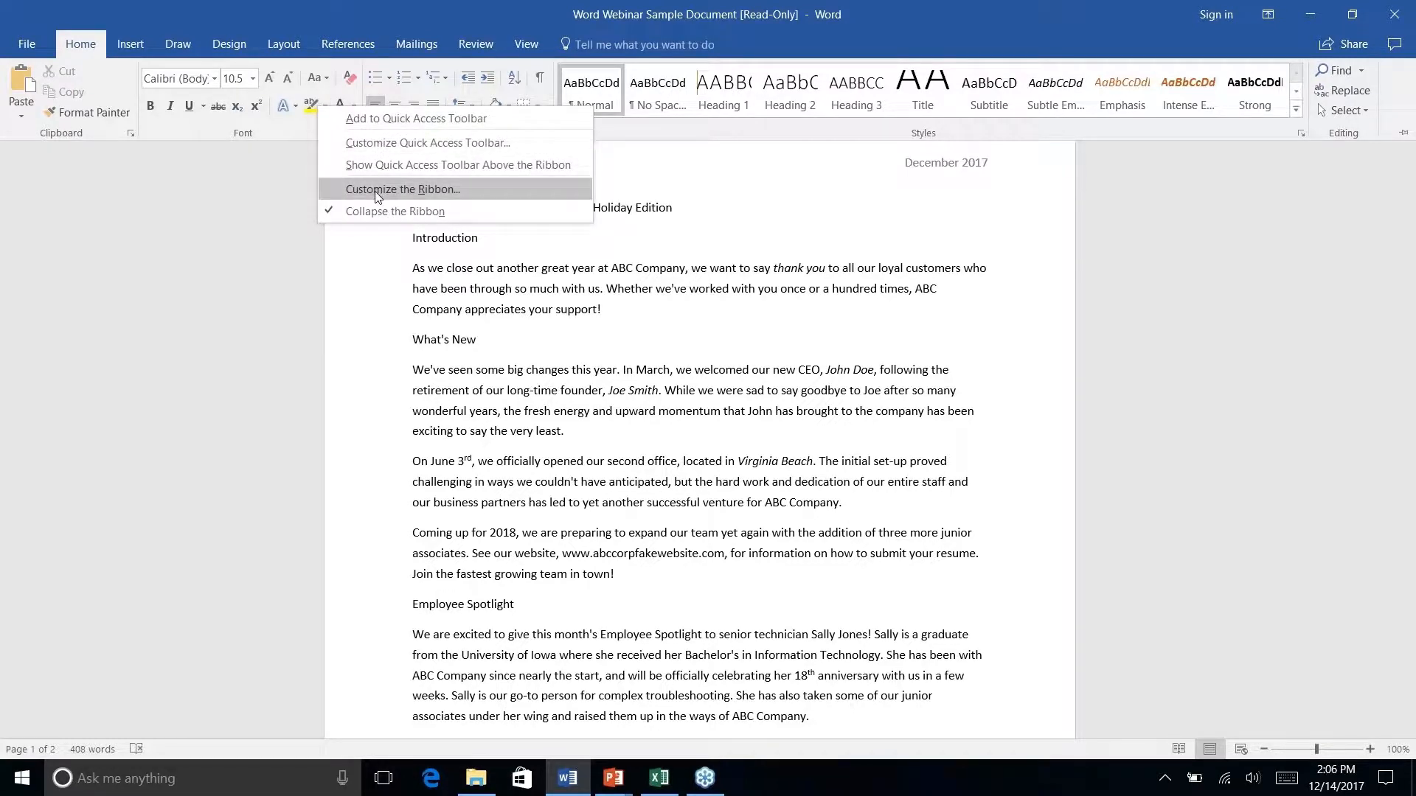
click(471, 184)
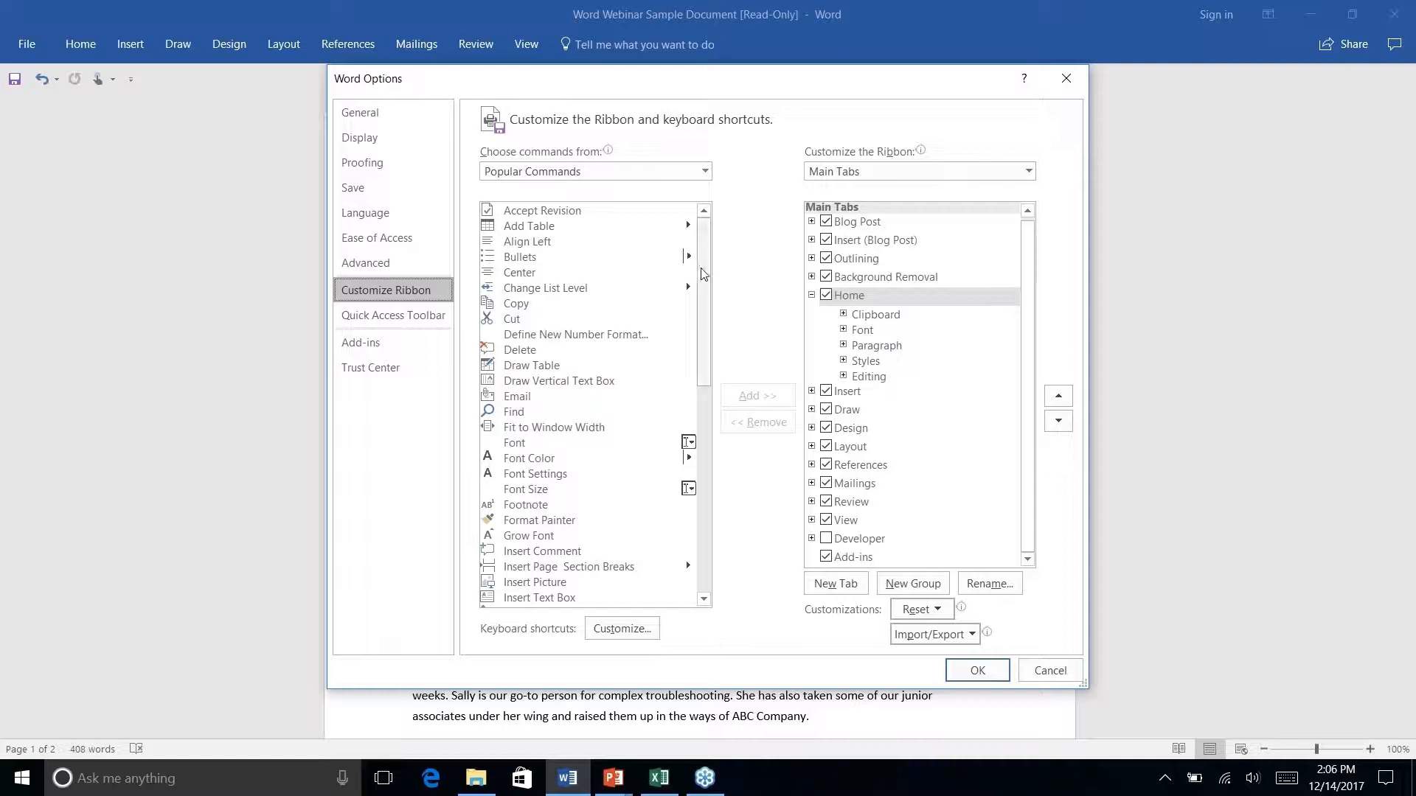
scroll(707, 274, down, 11)
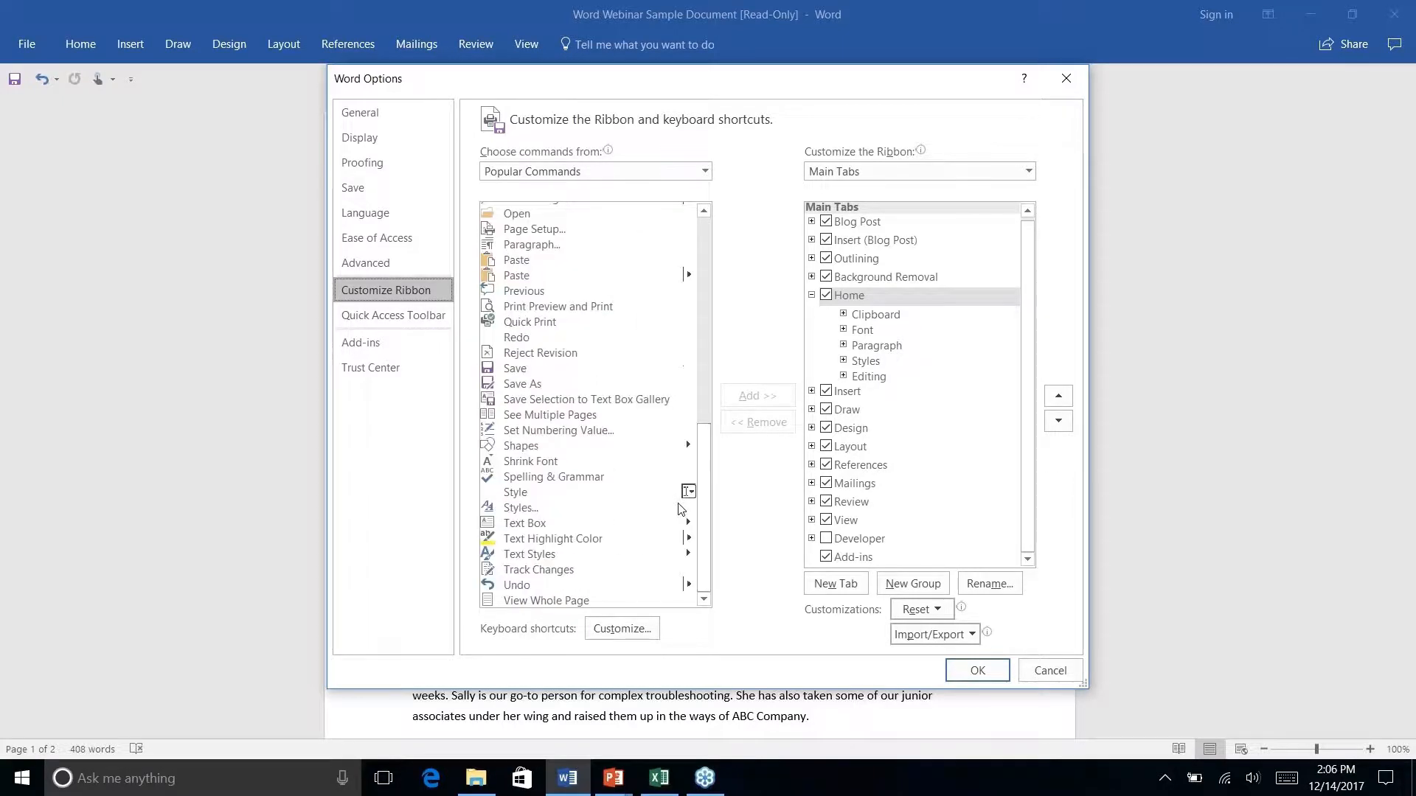
click(703, 172)
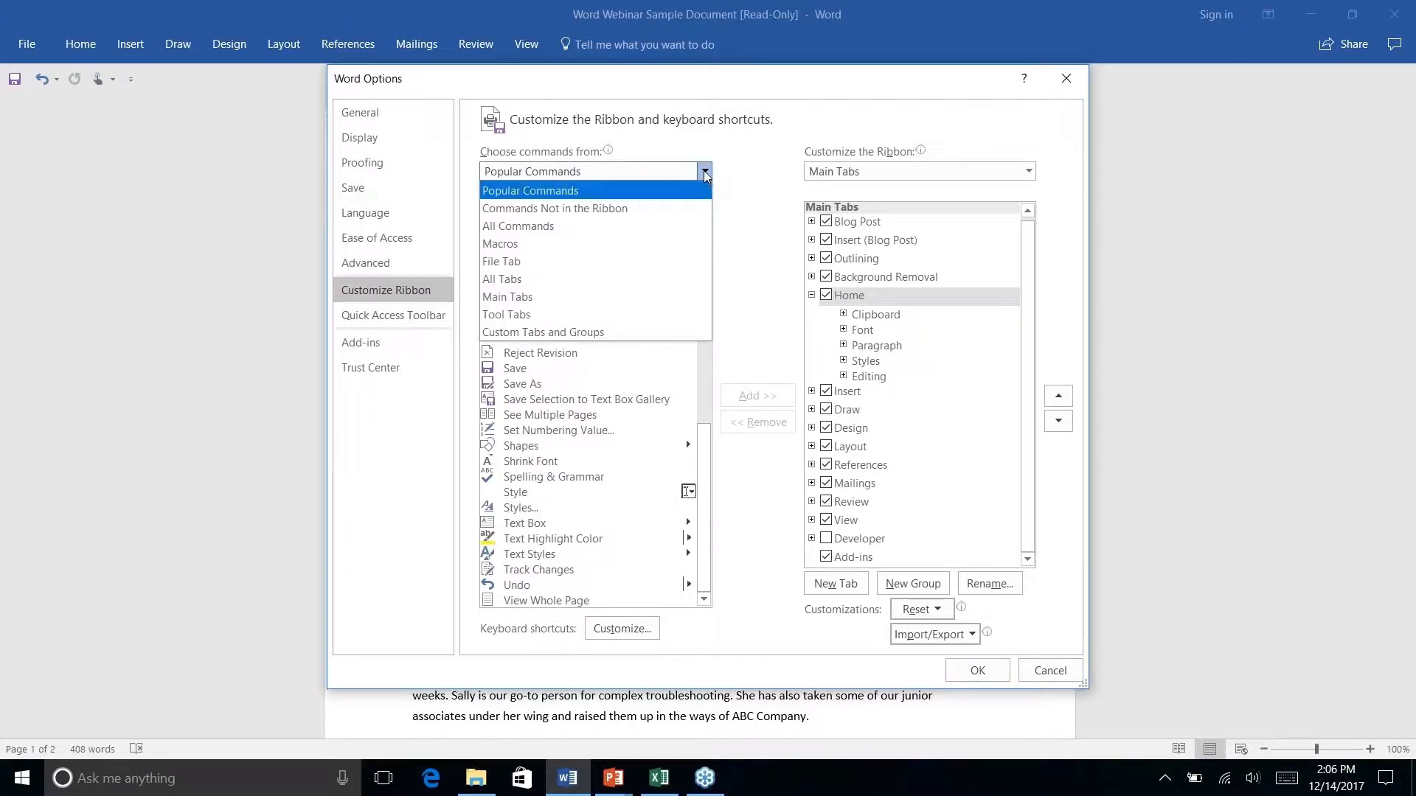
click(609, 209)
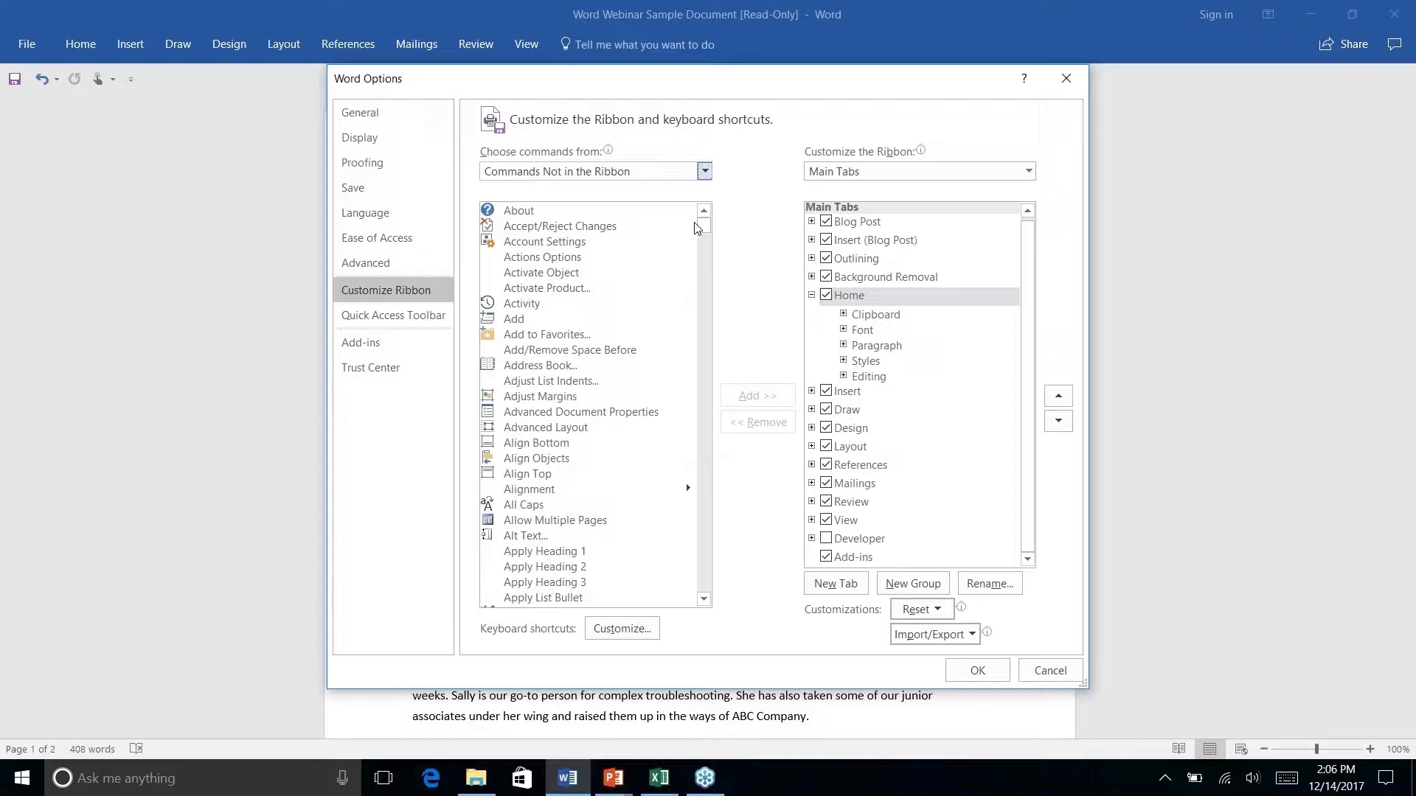
drag(696, 227, 702, 382)
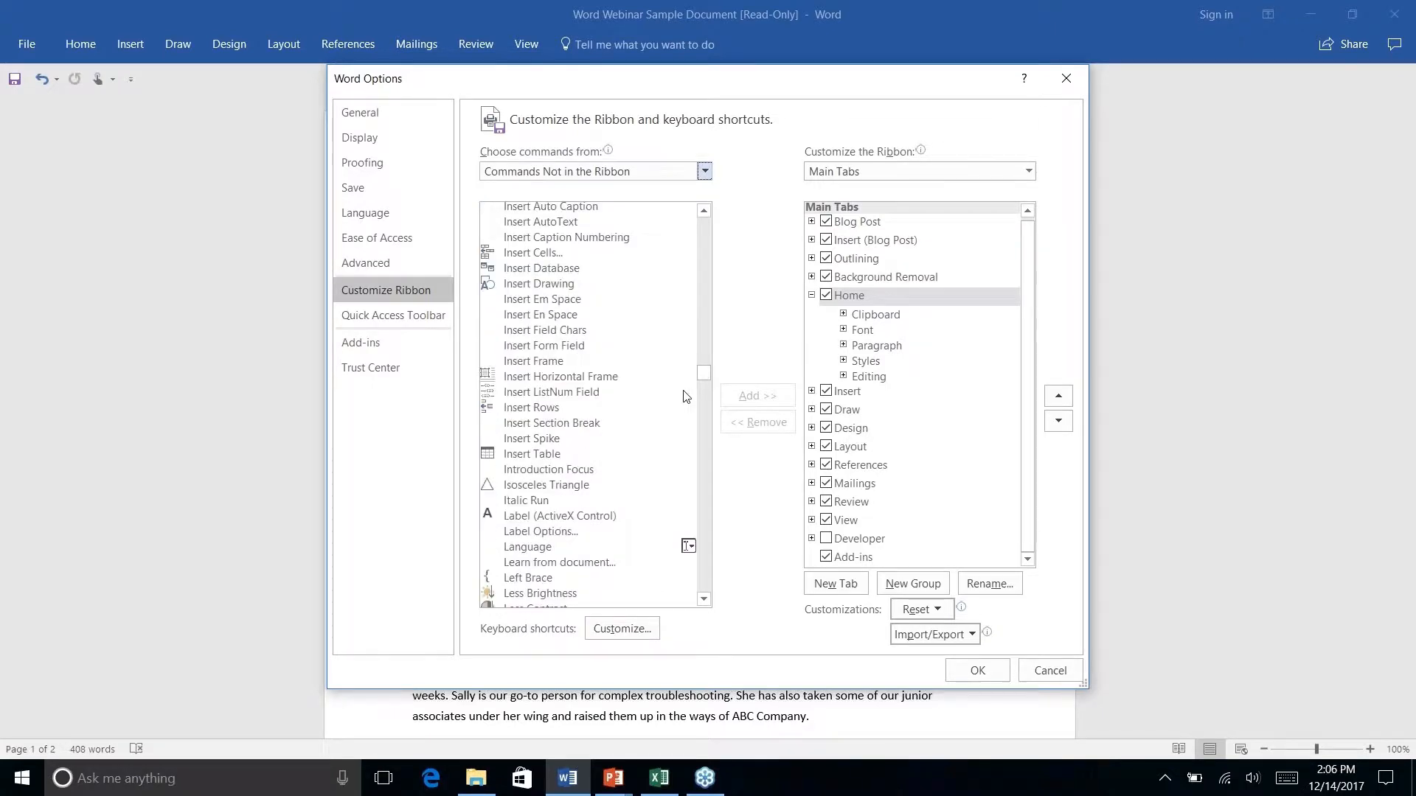
scroll(684, 396, down, 4)
scroll(605, 418, up, 9)
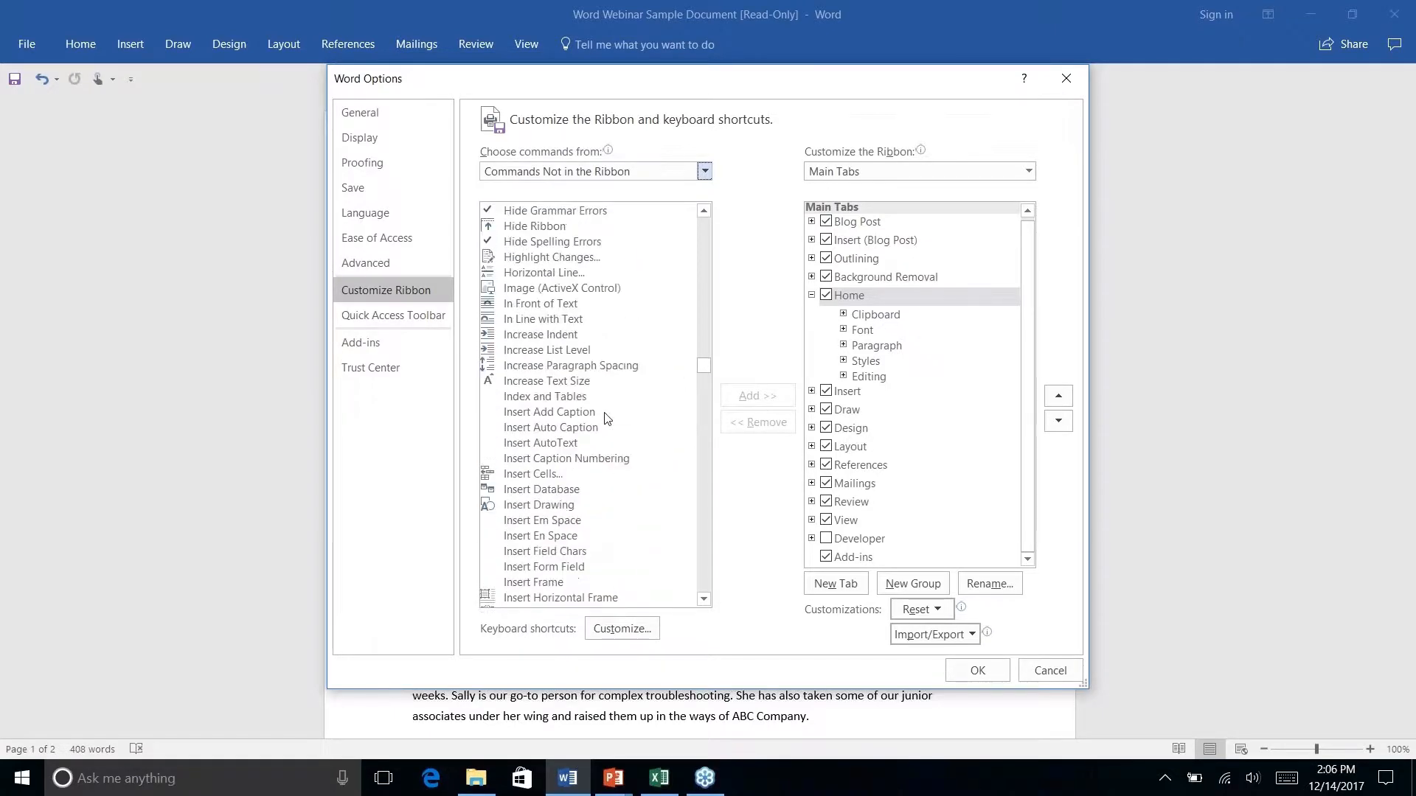
scroll(605, 419, up, 20)
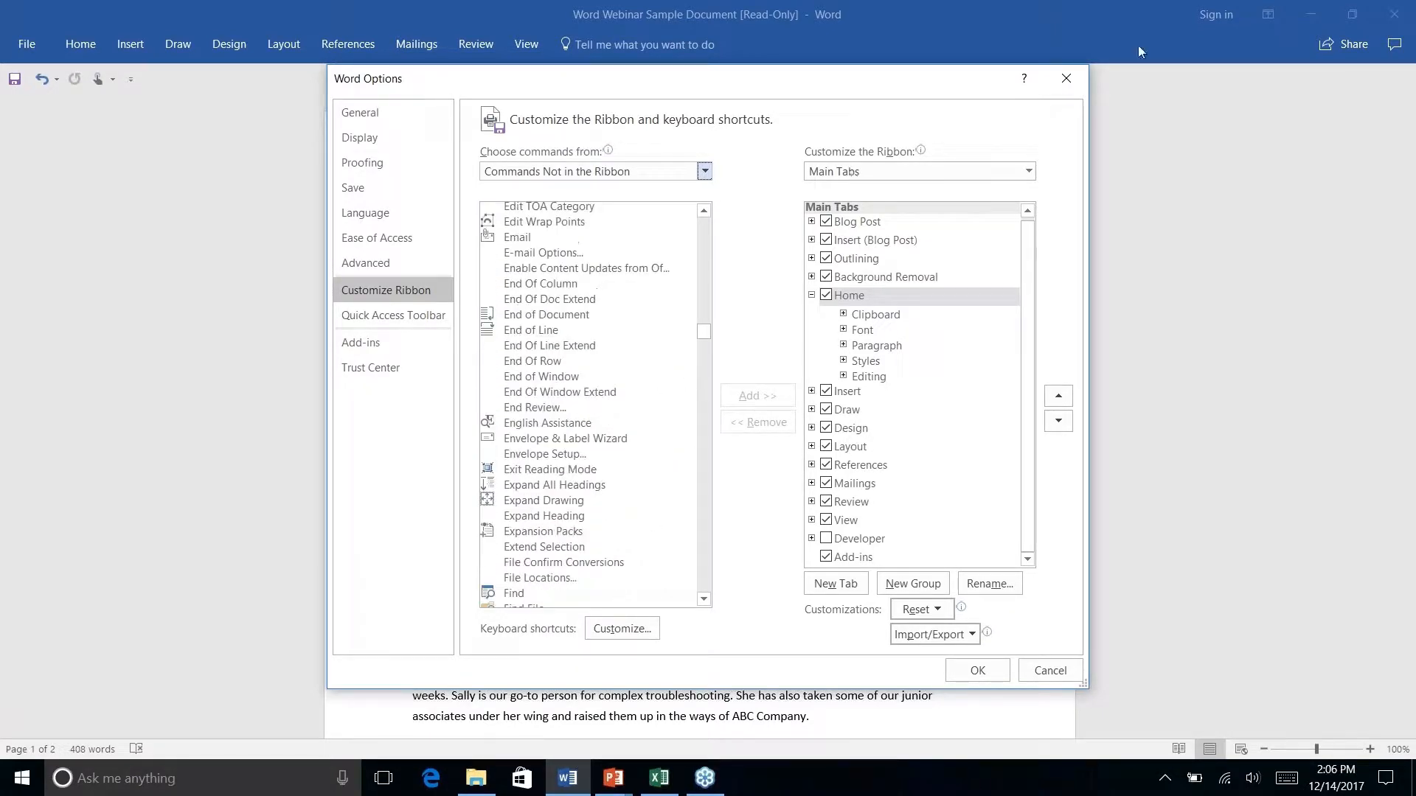
click(1067, 81)
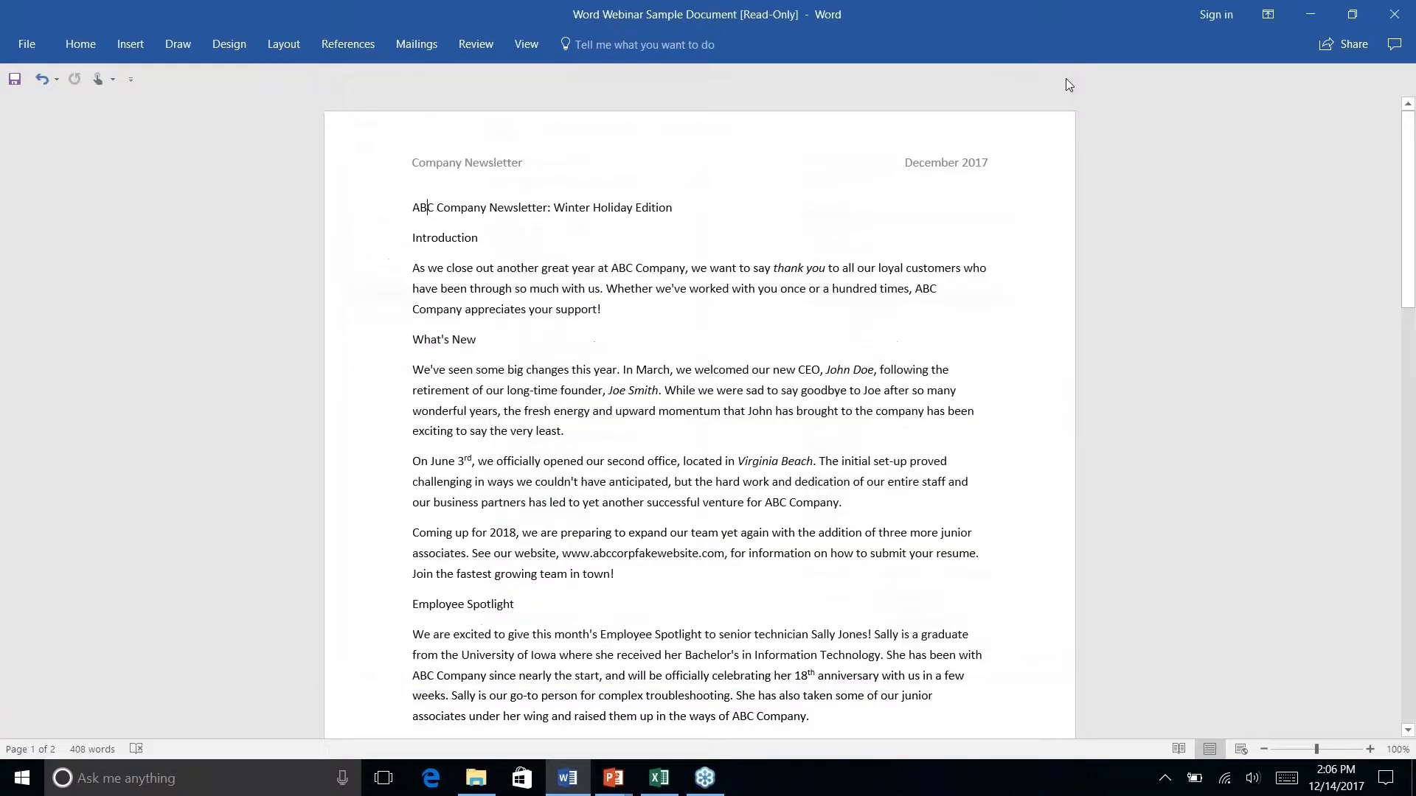
key(alt+q)
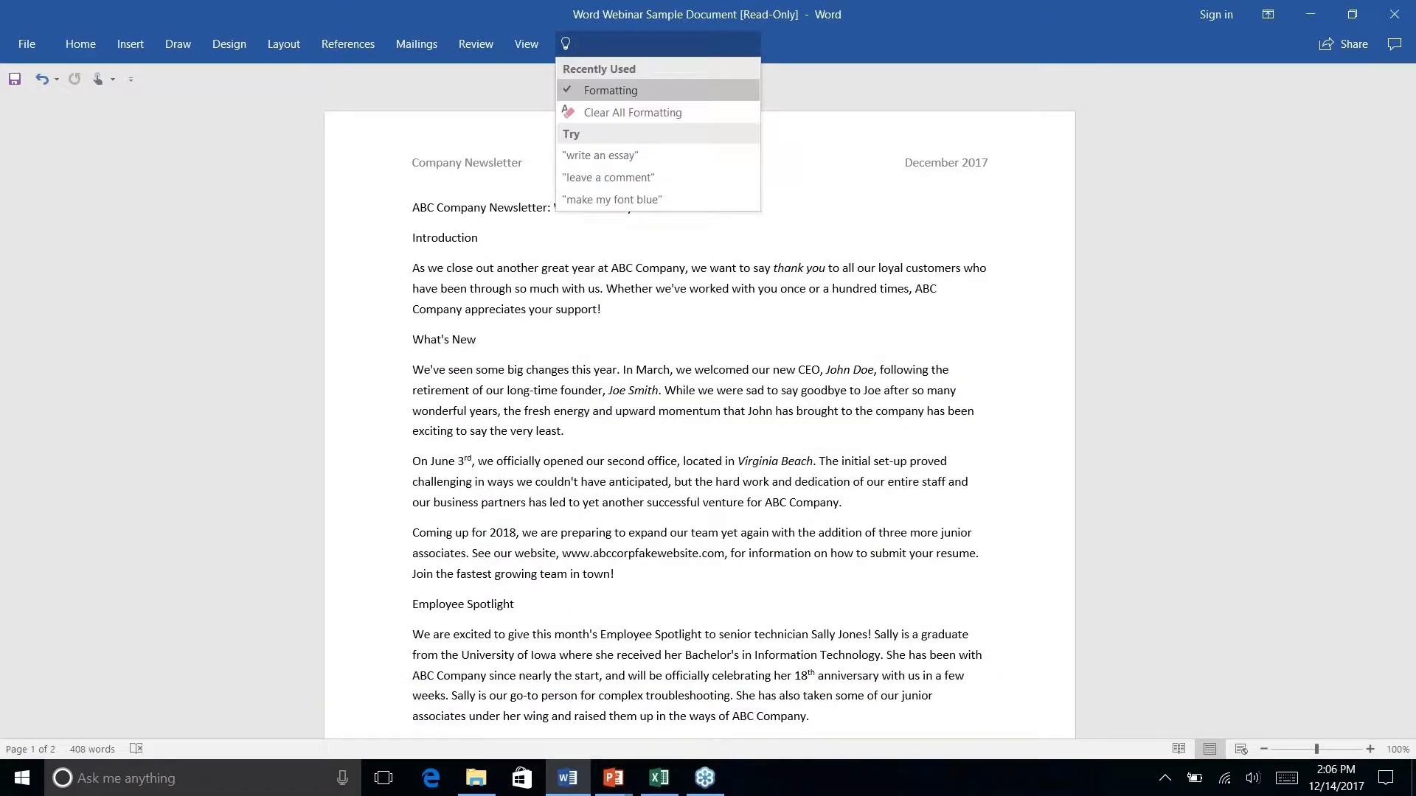
click(863, 42)
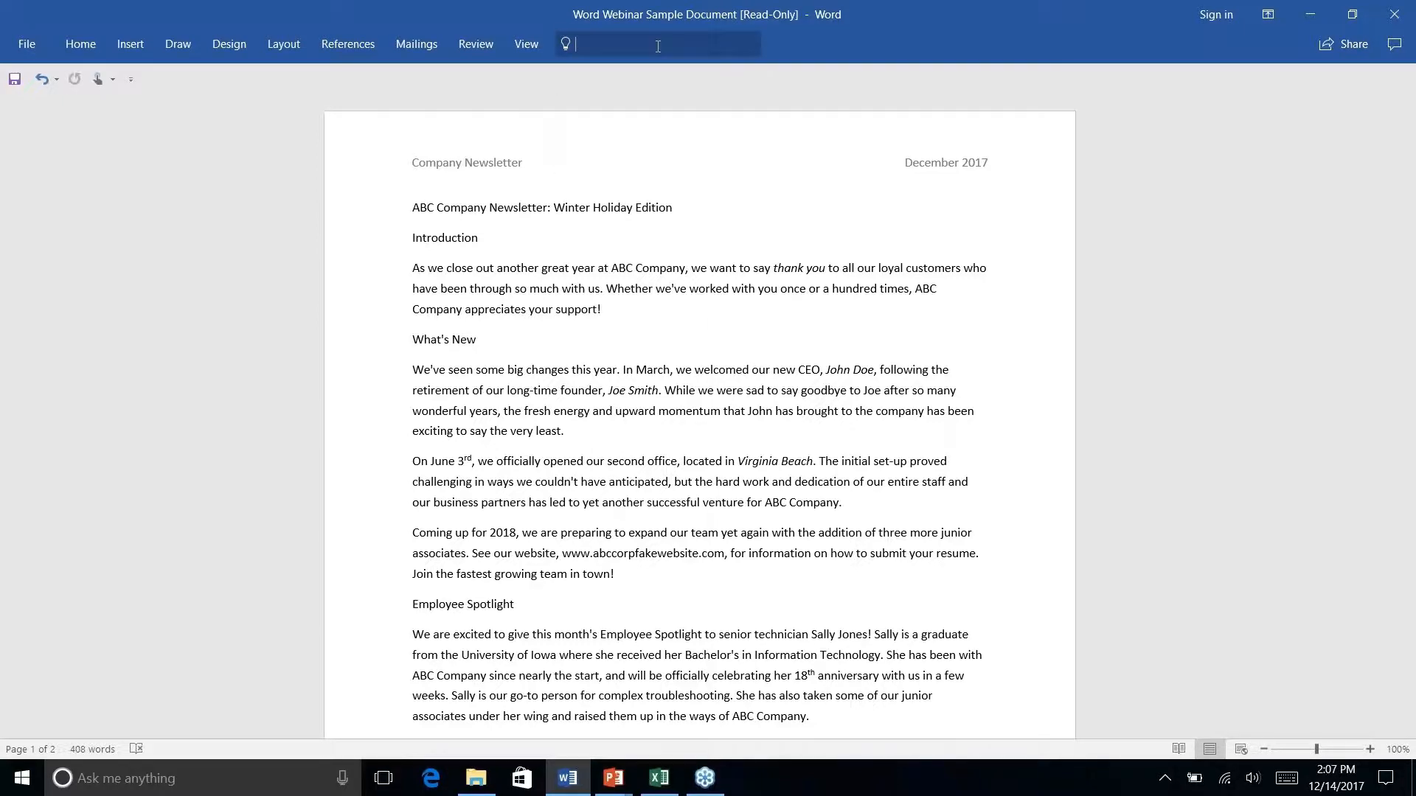
click(663, 46)
click(819, 37)
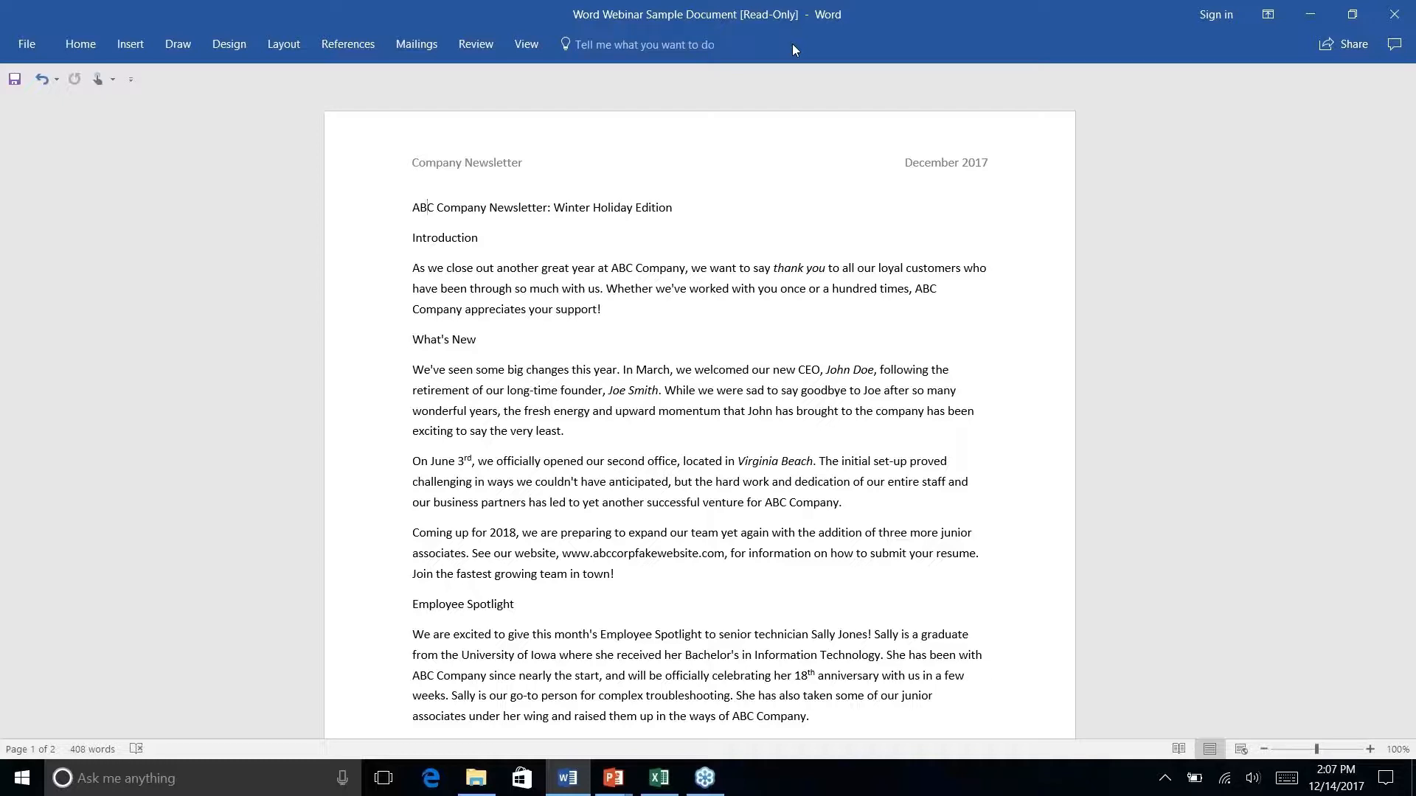
- Look up "add link" in the command search, open Add a Hyperlink for the word ABC and close it without inserting
key(alt+q)
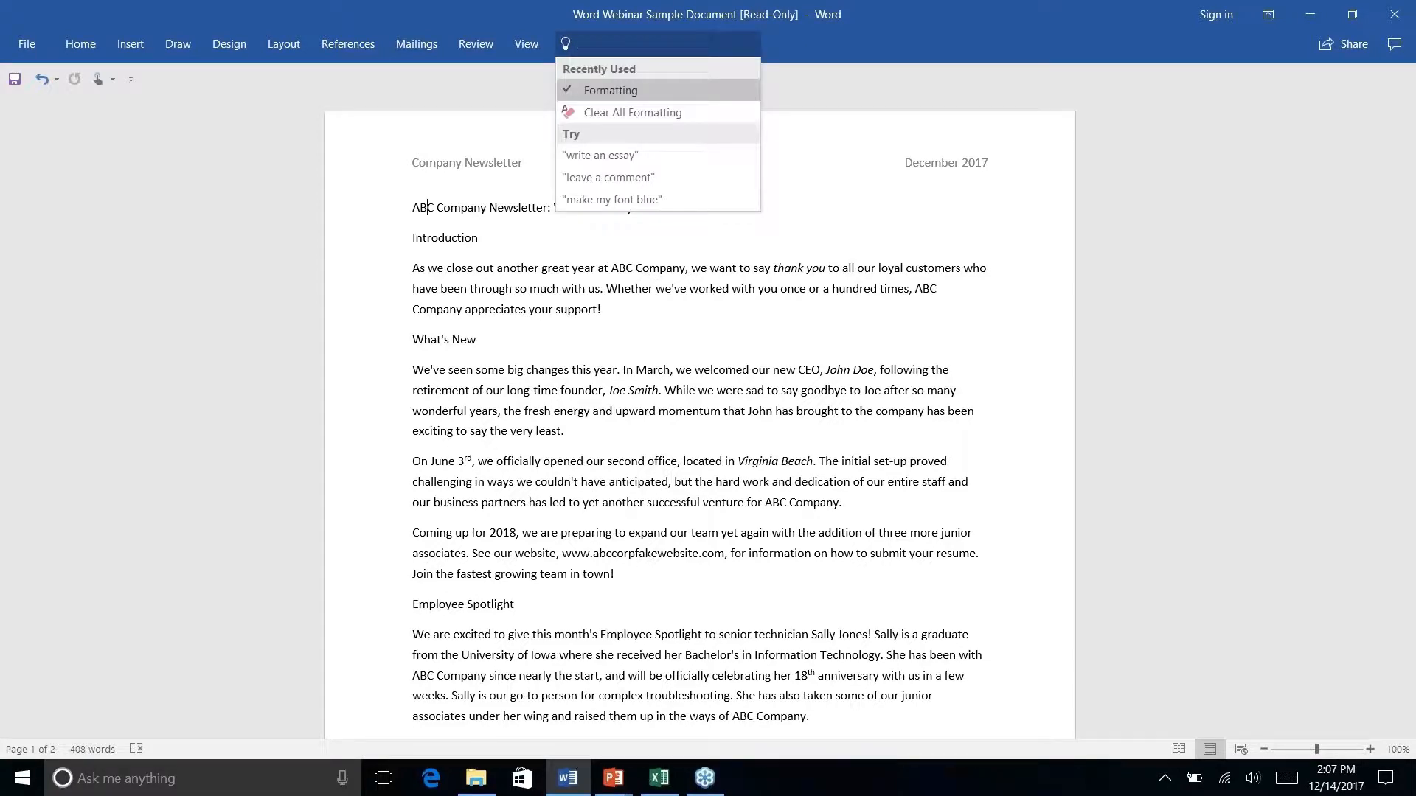
text(add link)
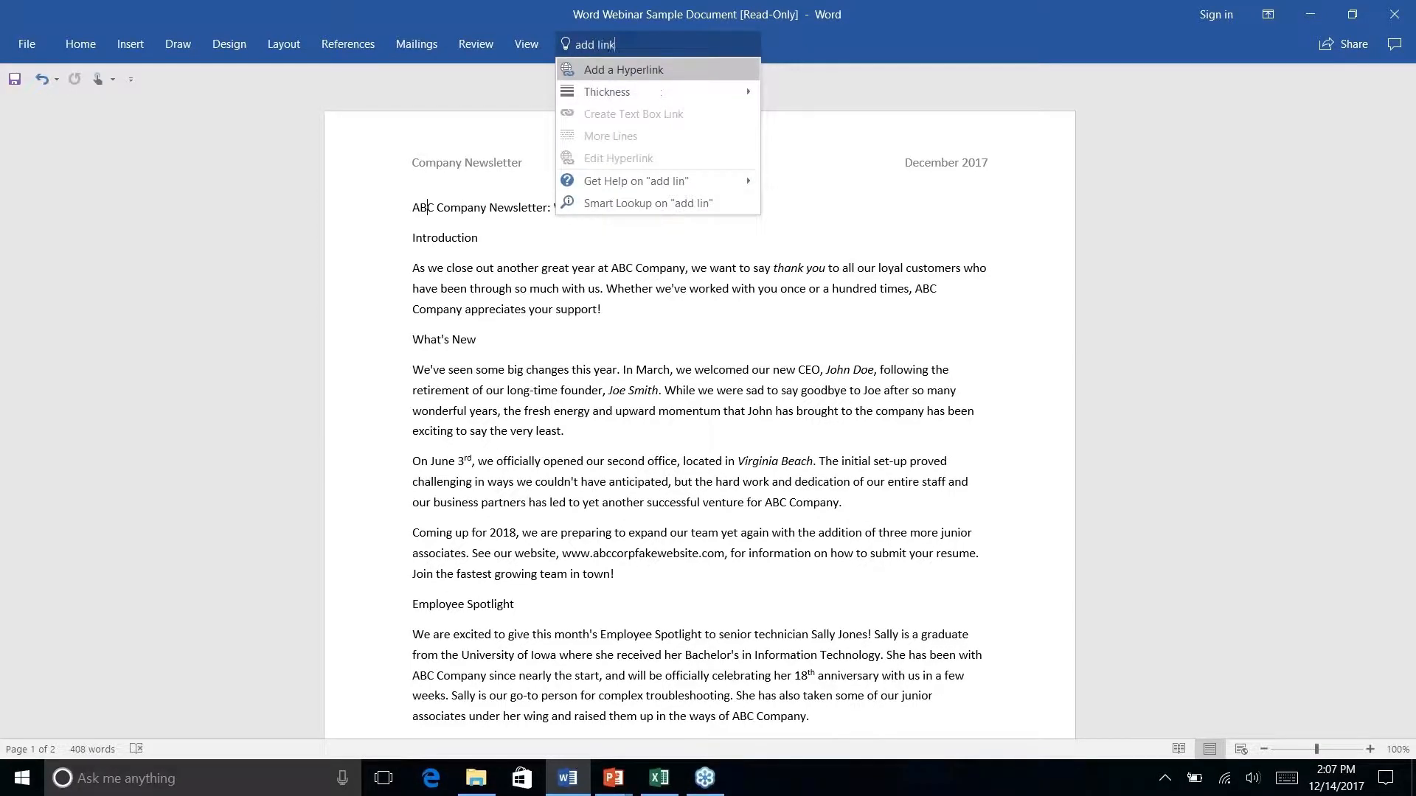
click(702, 74)
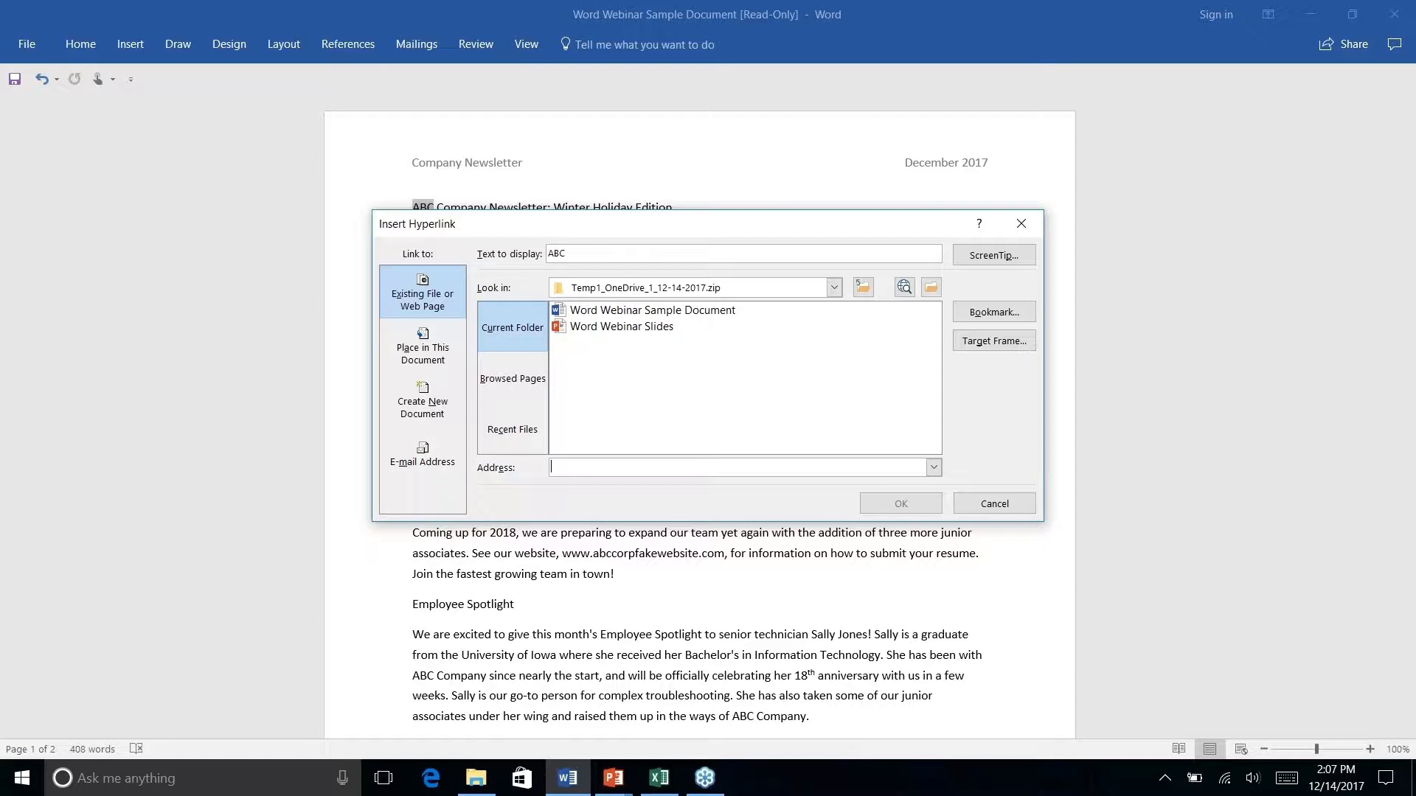
click(1021, 224)
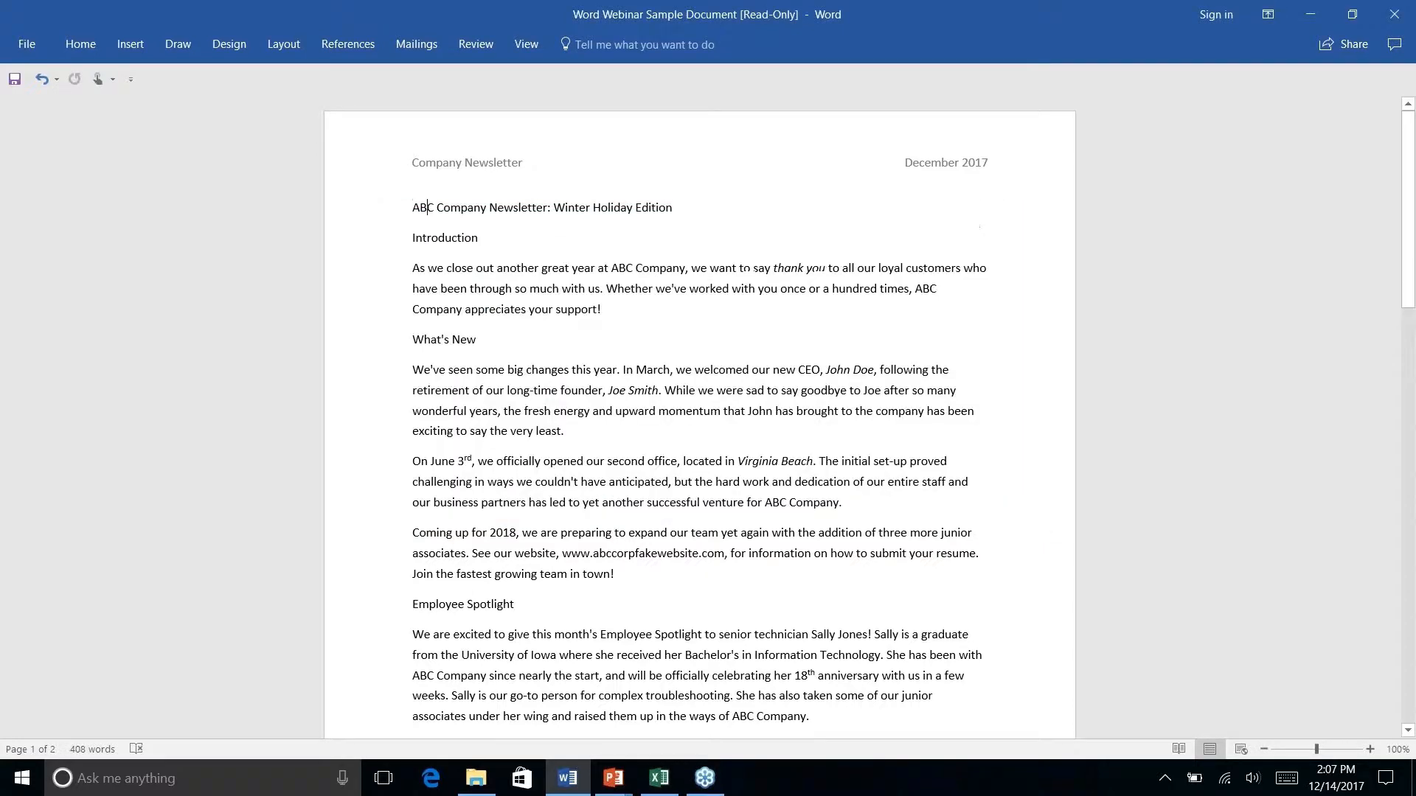
click(648, 46)
click(992, 90)
click(80, 46)
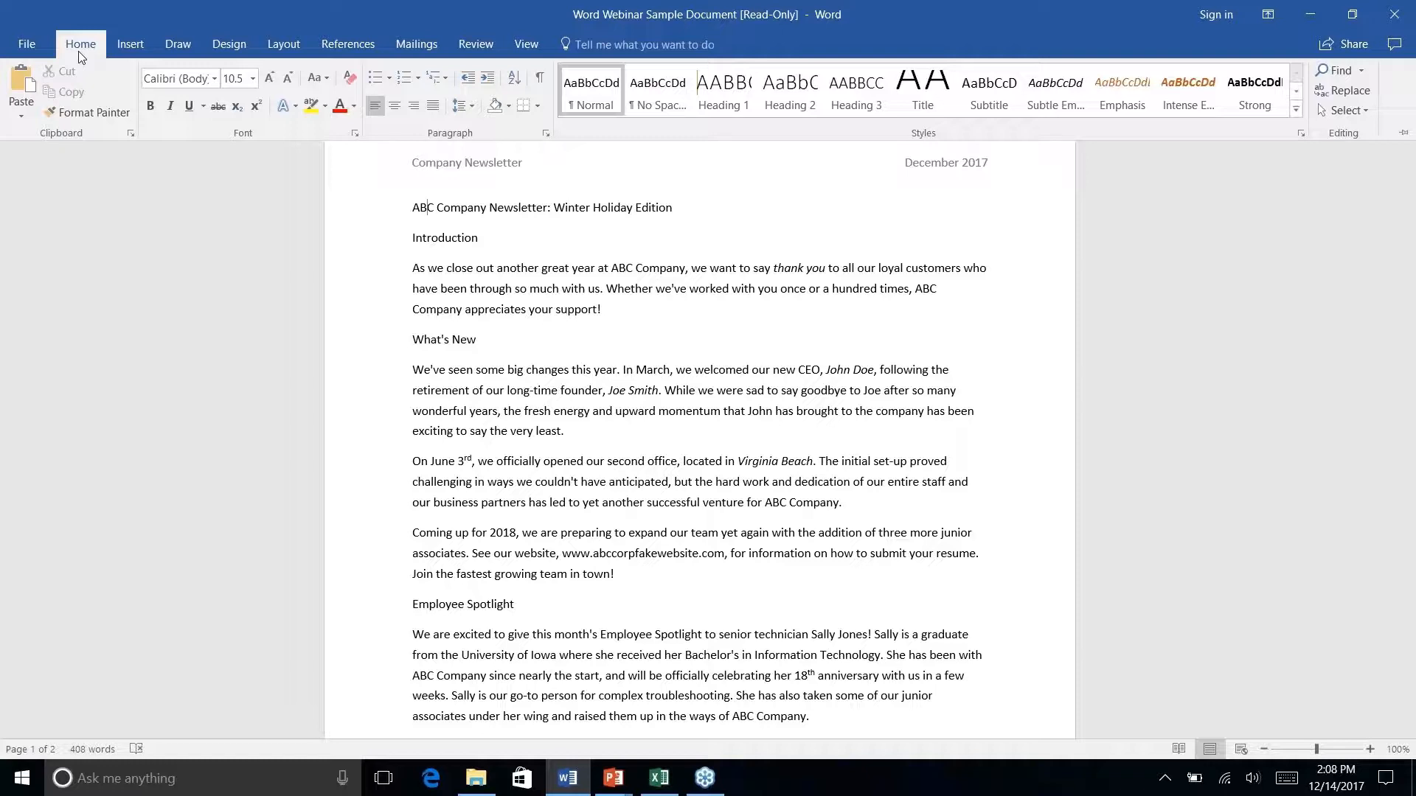
key(alt+Tab)
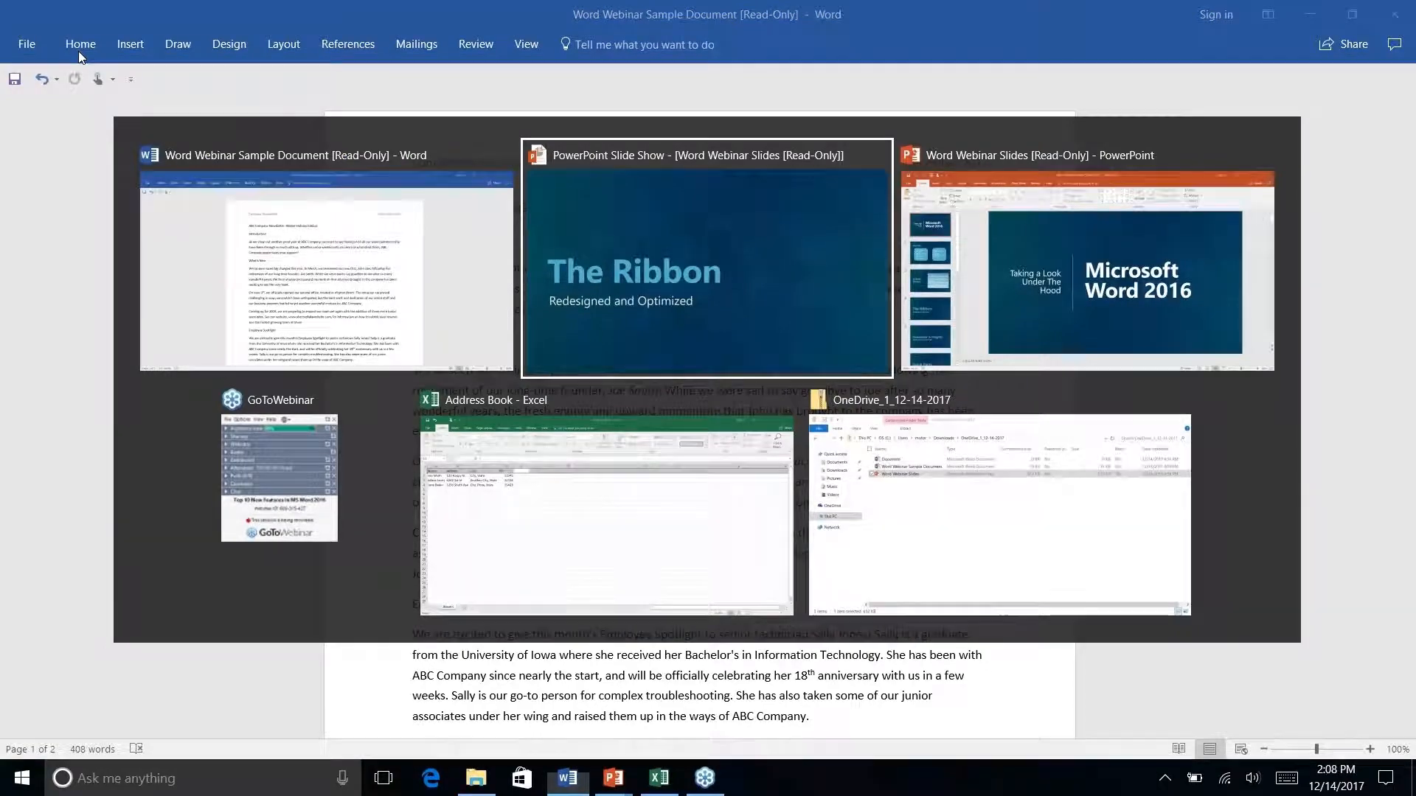
key(alt+Tab)
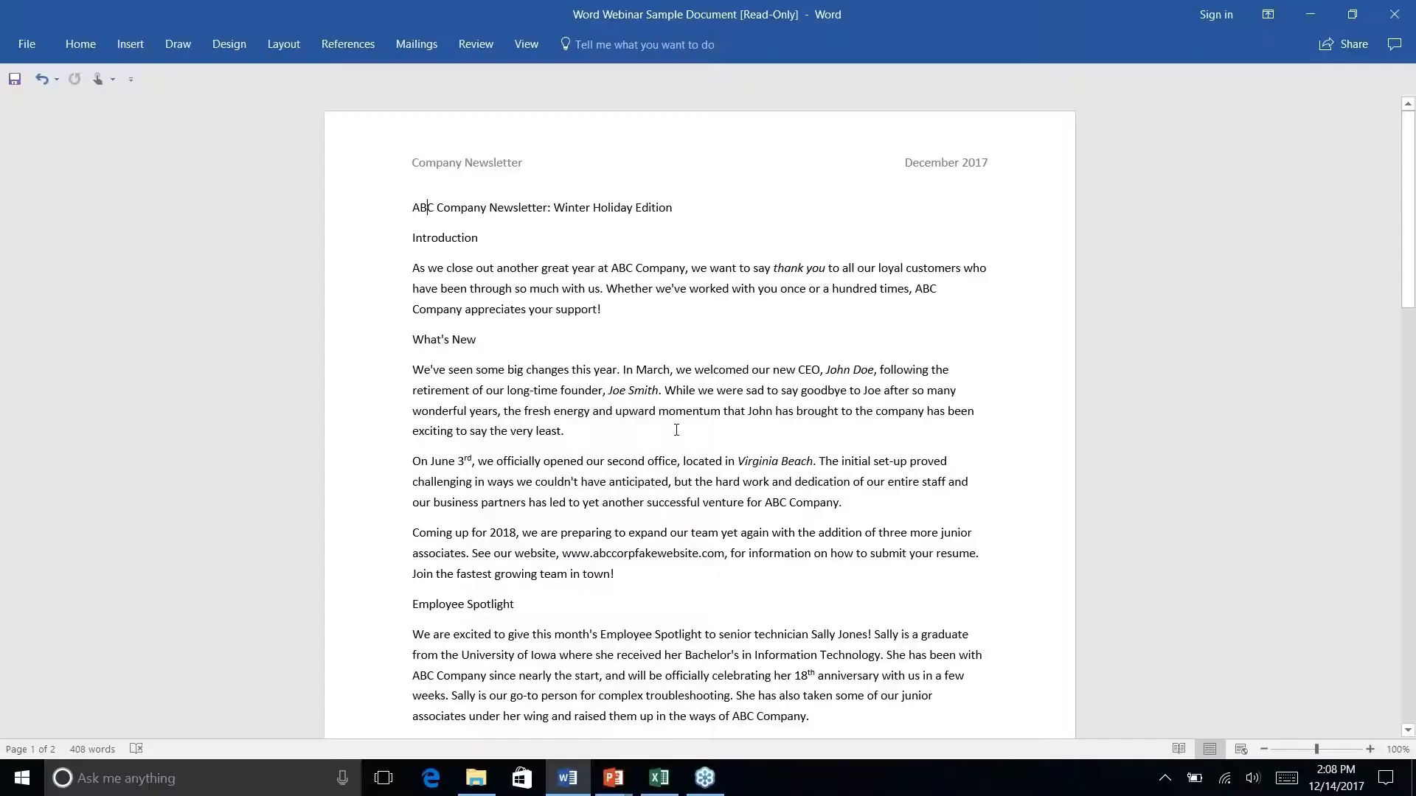
- Look through the newsletter's sections from the introduction to the feedback paragraph on the second page, including the History Lesson text
scroll(661, 481, down, 15)
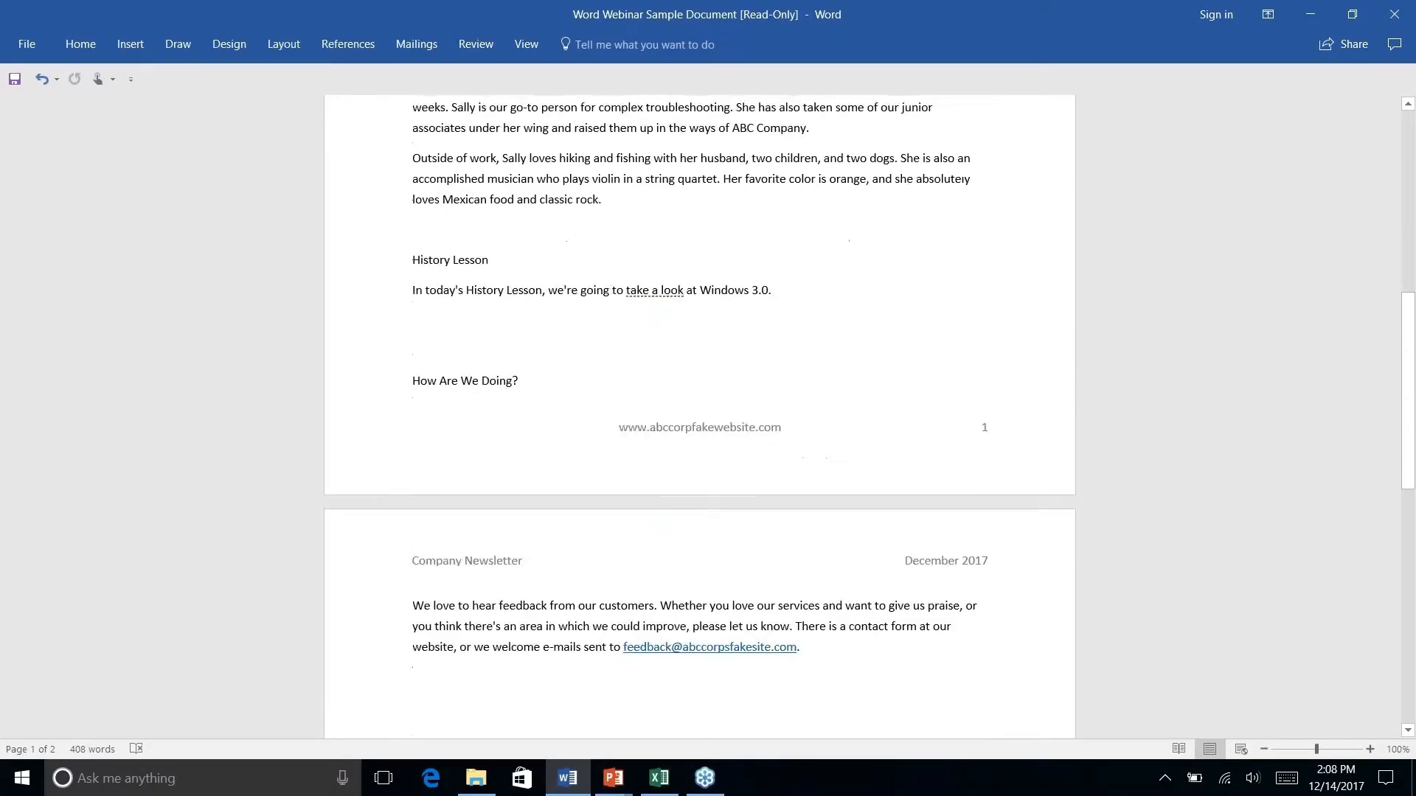
scroll(700, 416, up, 15)
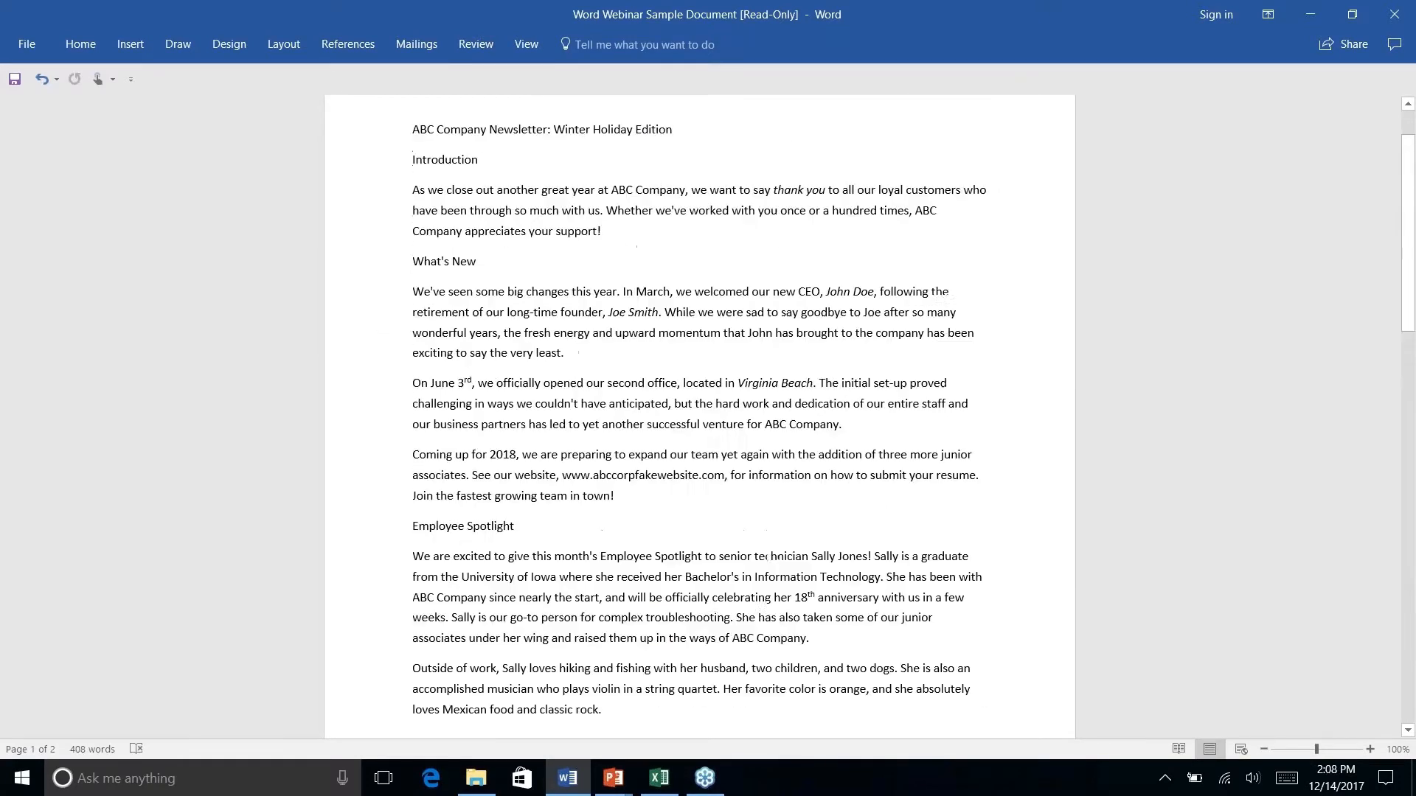
scroll(427, 207, down, 1)
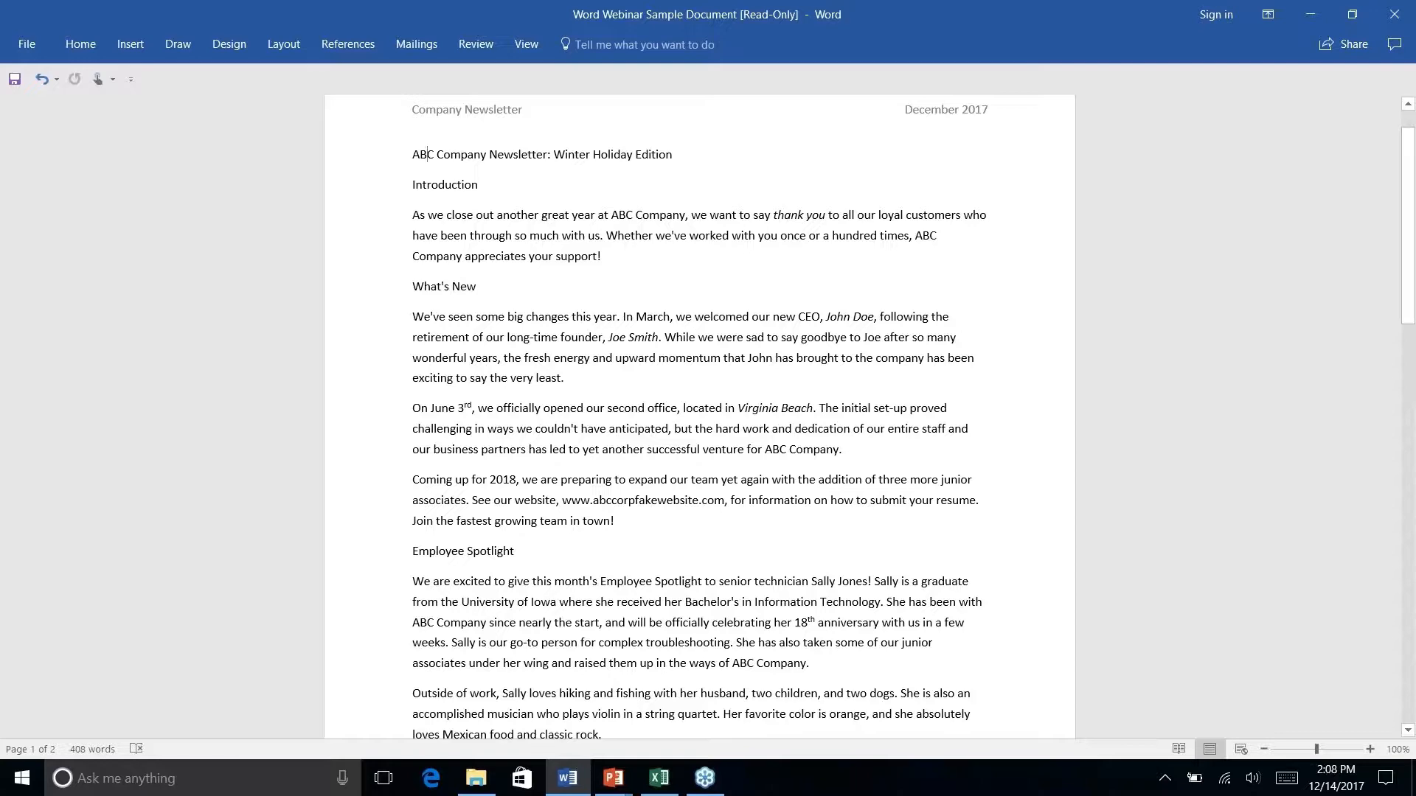
scroll(700, 486, down, 8)
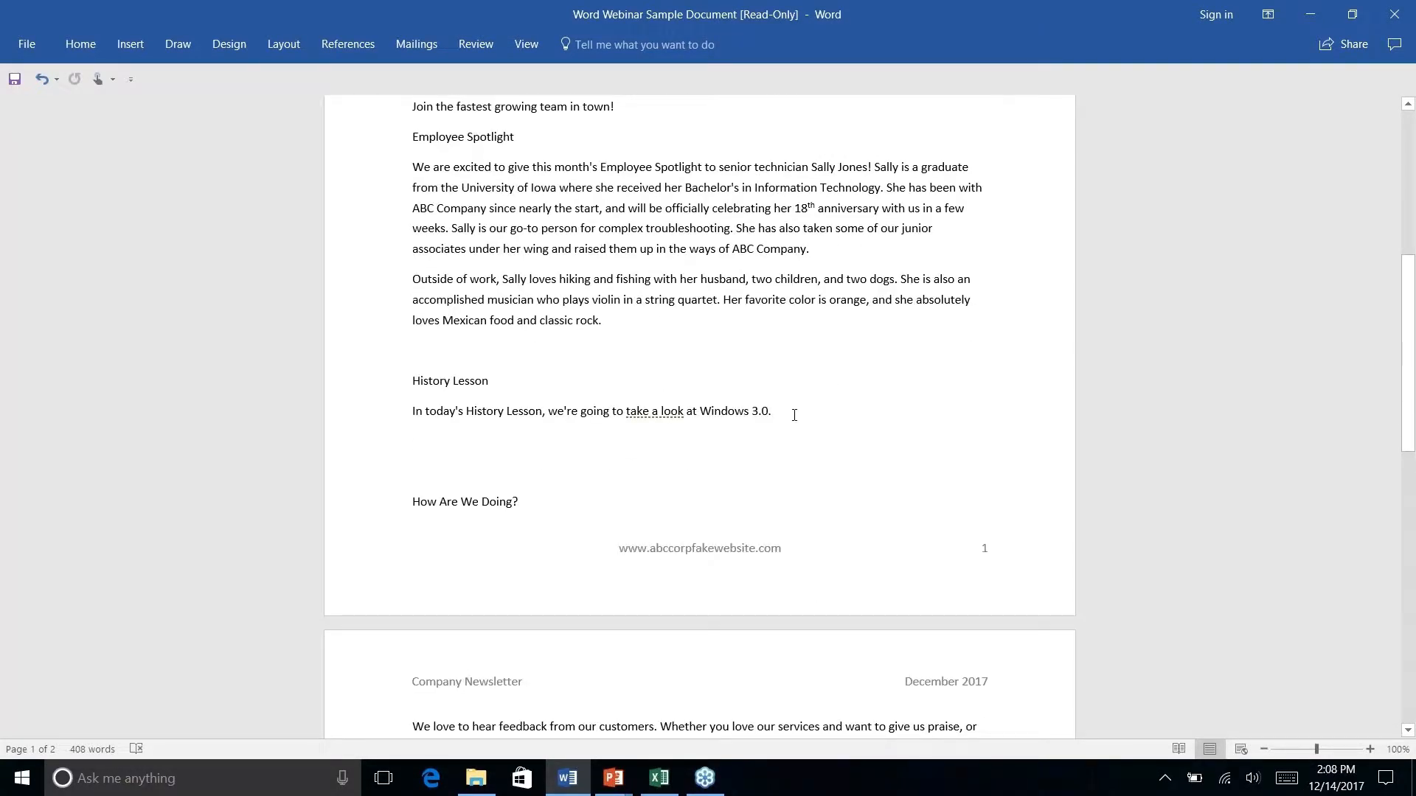
click(789, 417)
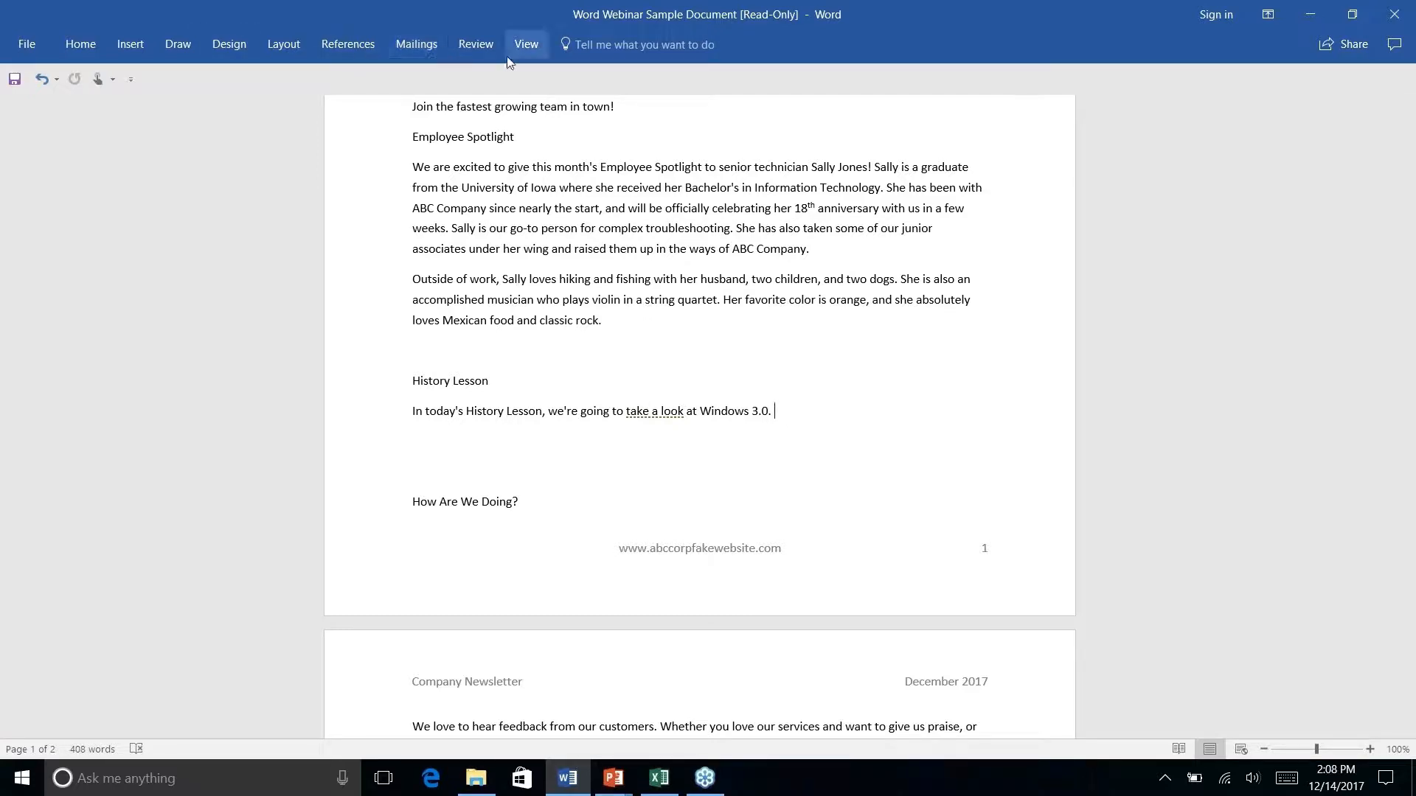
scroll(807, 438, down, 5)
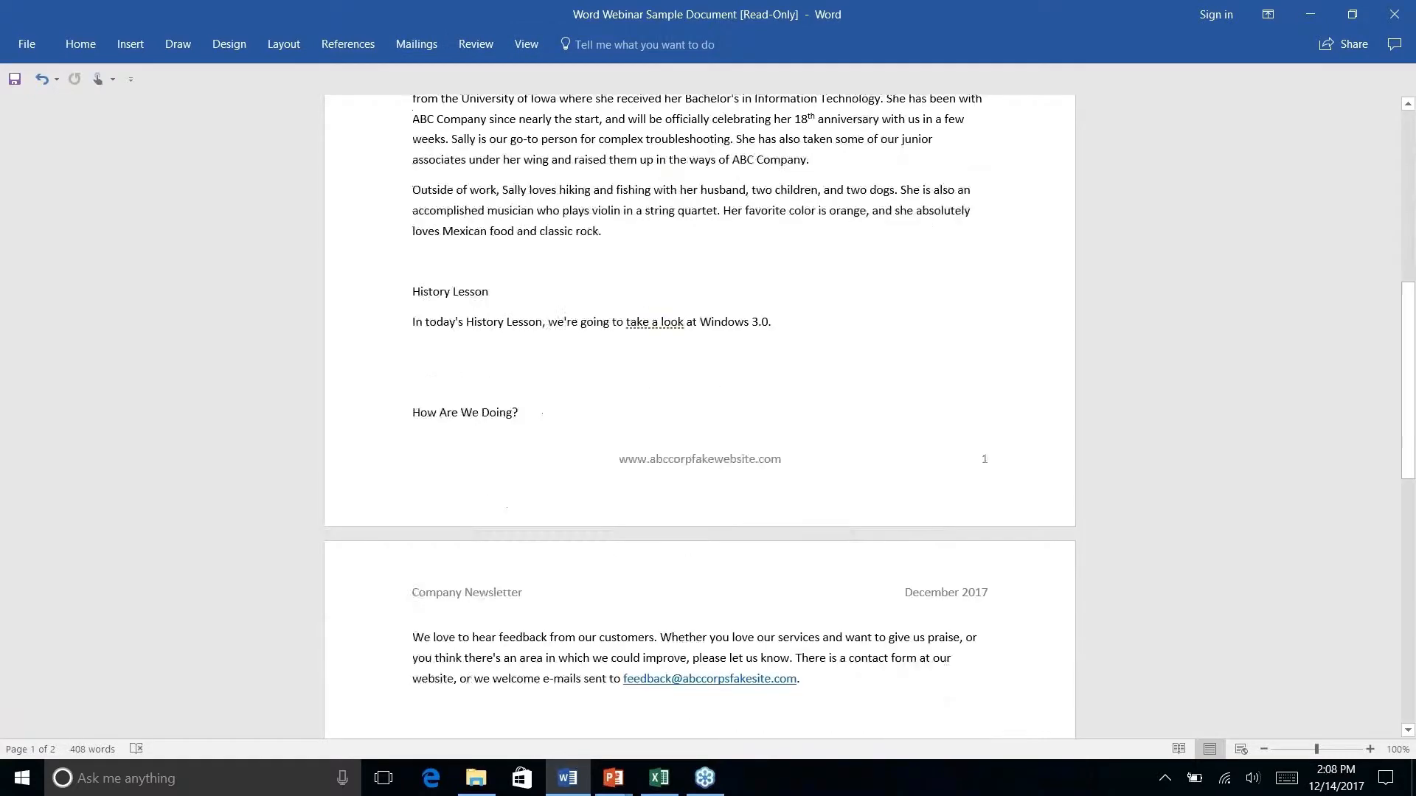
scroll(700, 417, up, 10)
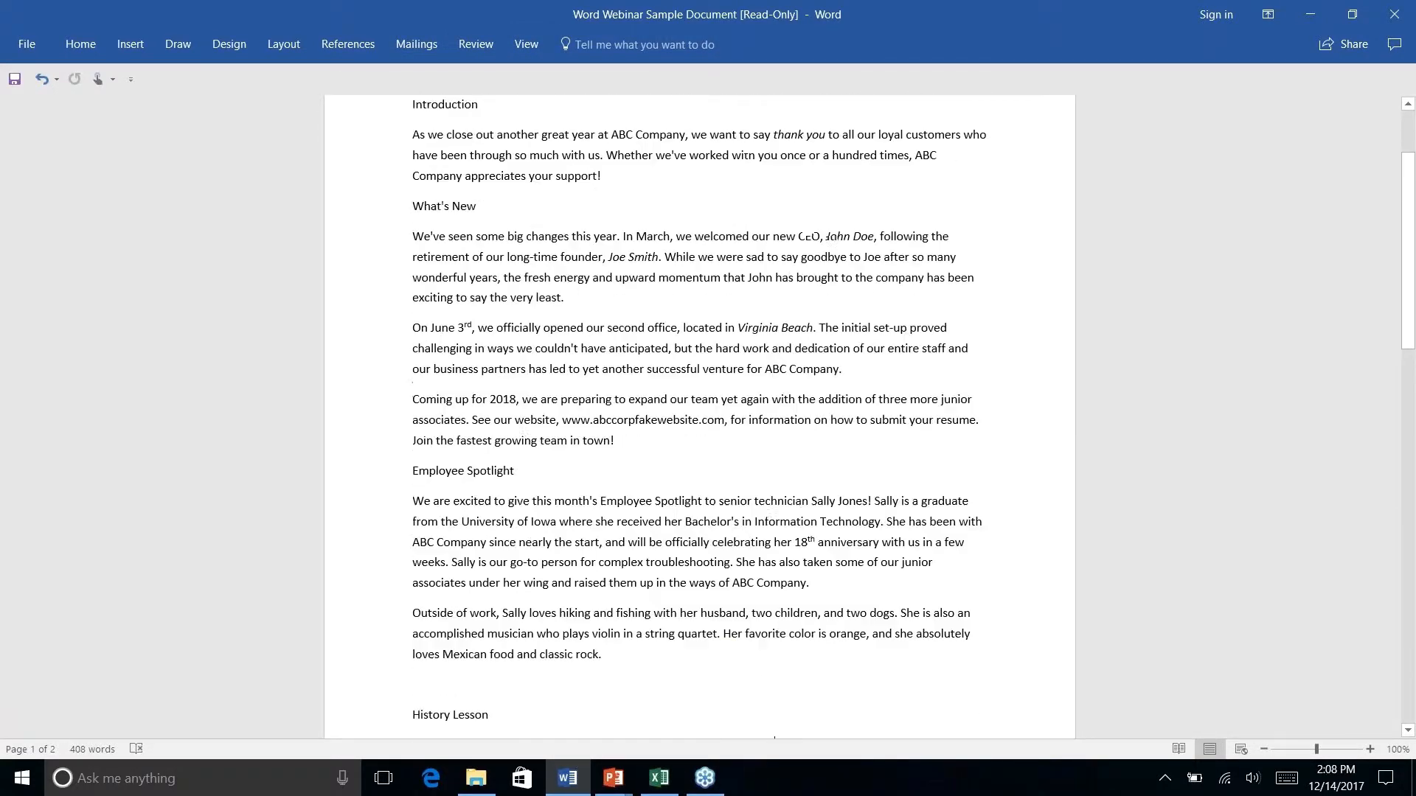
- Run Smart Lookup on the words "Windows 3.0" in the History Lesson paragraph
scroll(700, 417, down, 8)
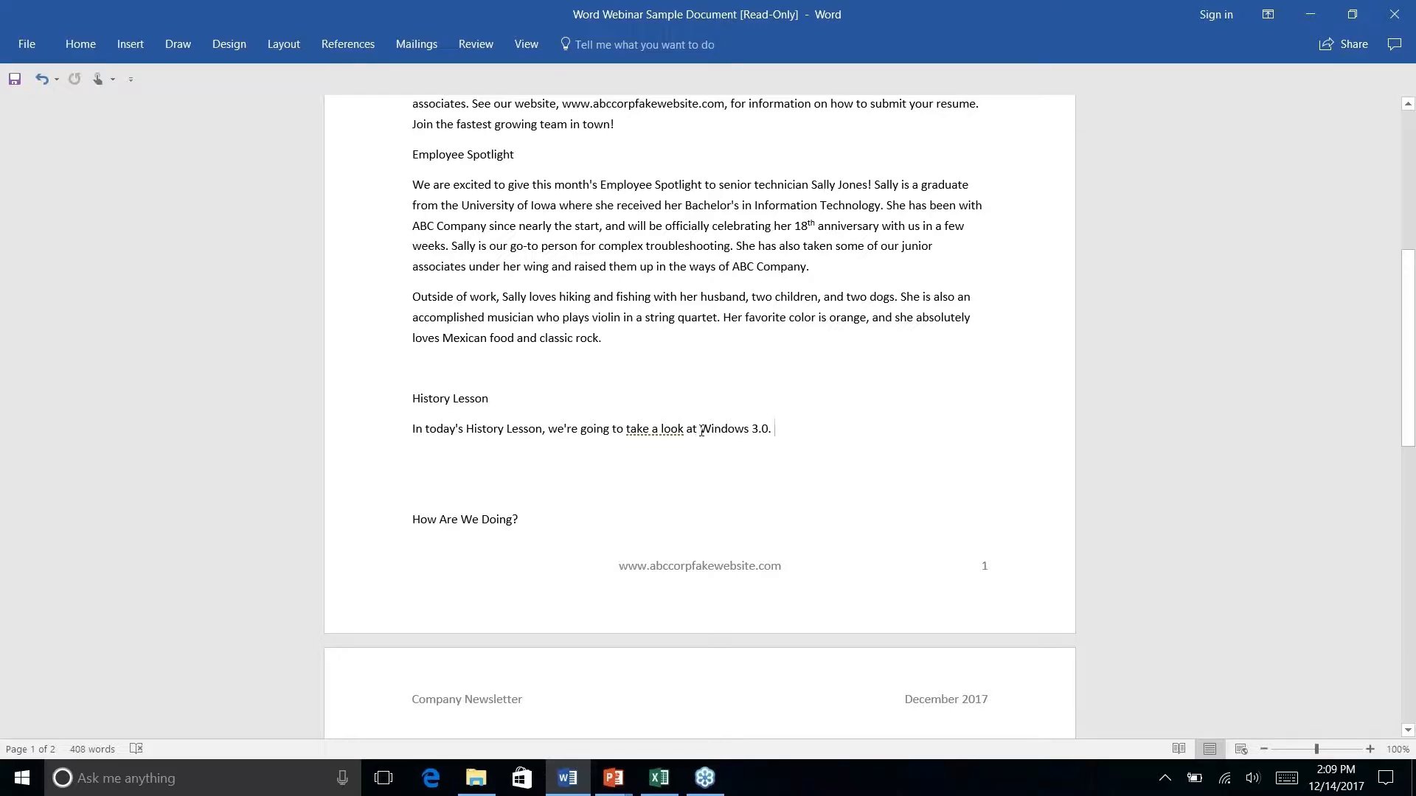
drag(700, 430, 773, 430)
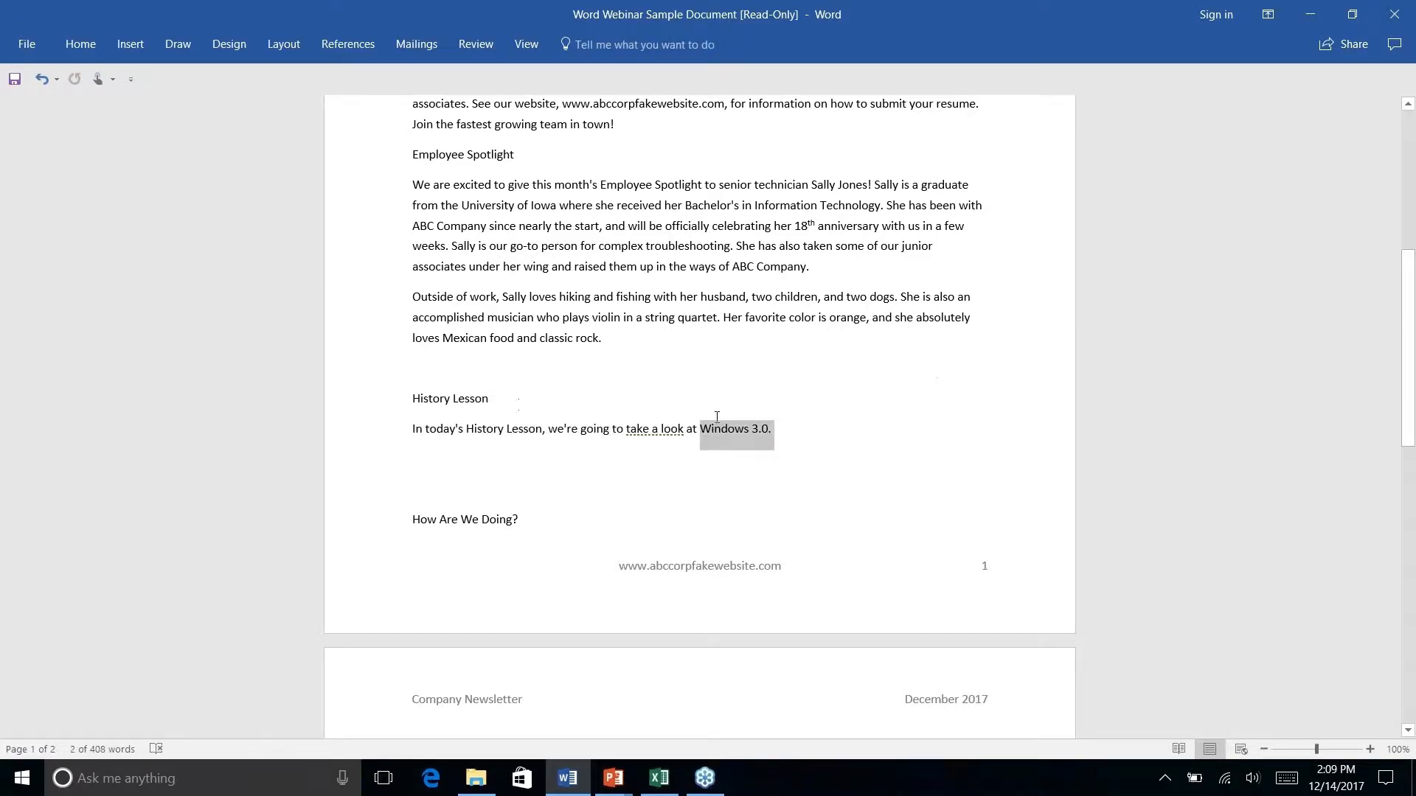
right_click(772, 438)
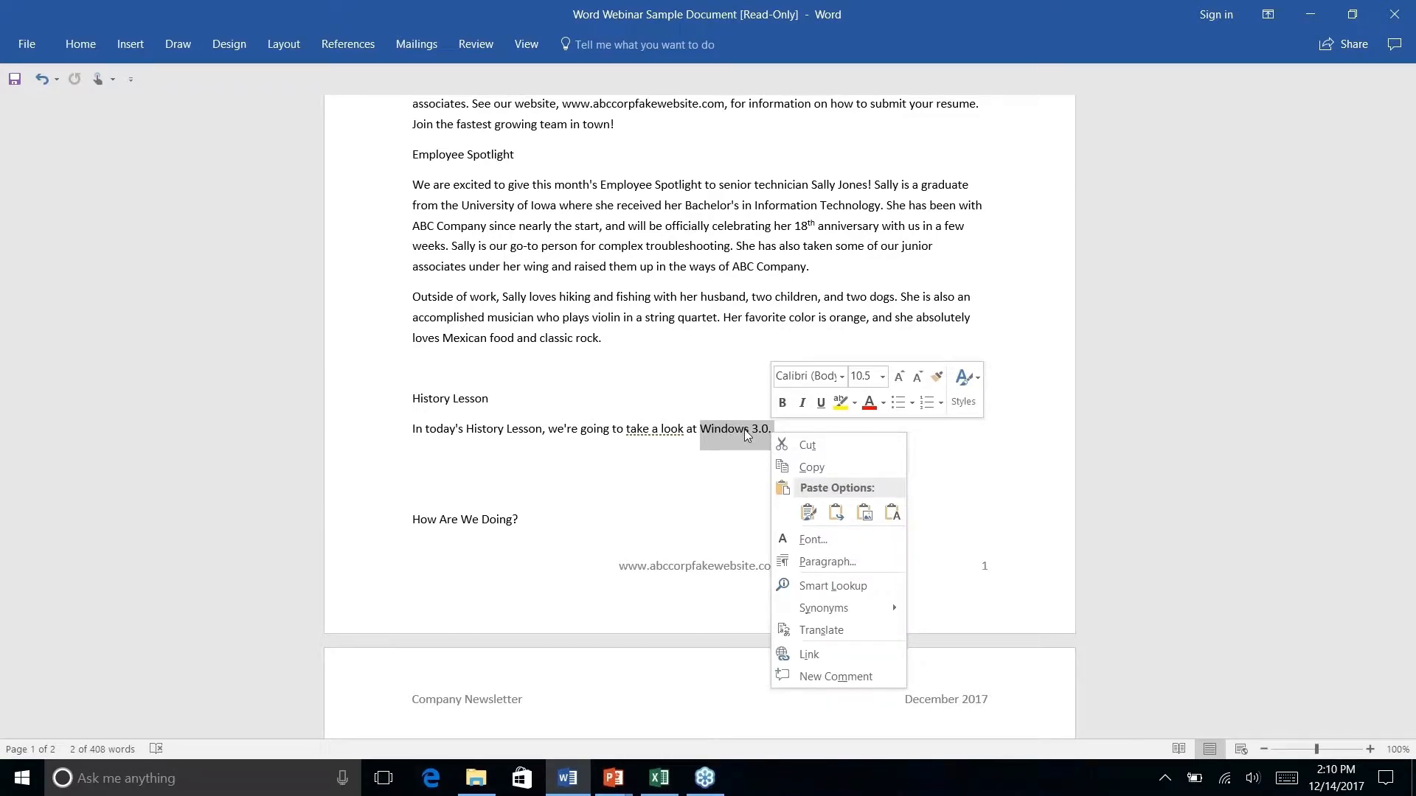
click(832, 585)
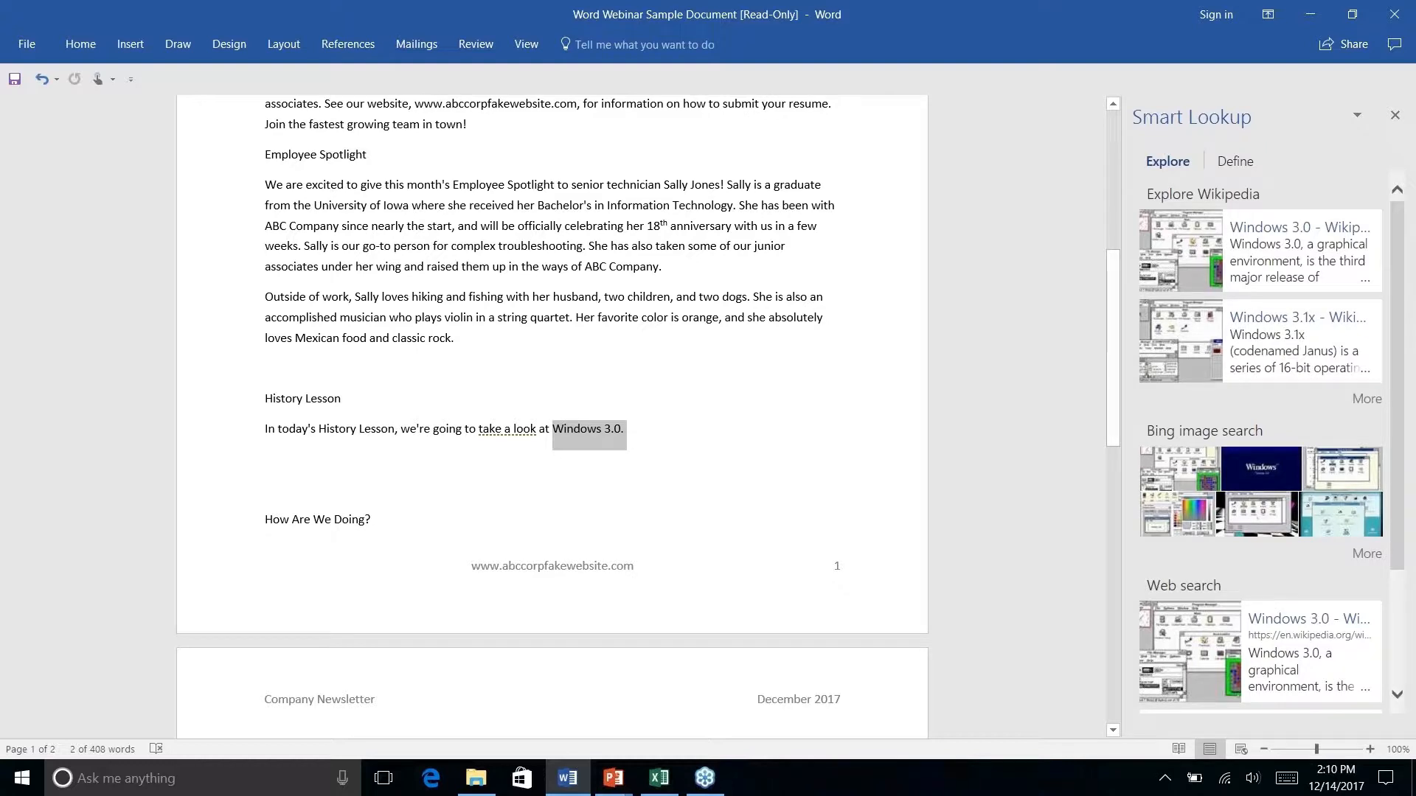
- Look through the Smart Lookup results for Windows 3.0, covering the Wikipedia, Bing image search and web search sections
click(1257, 415)
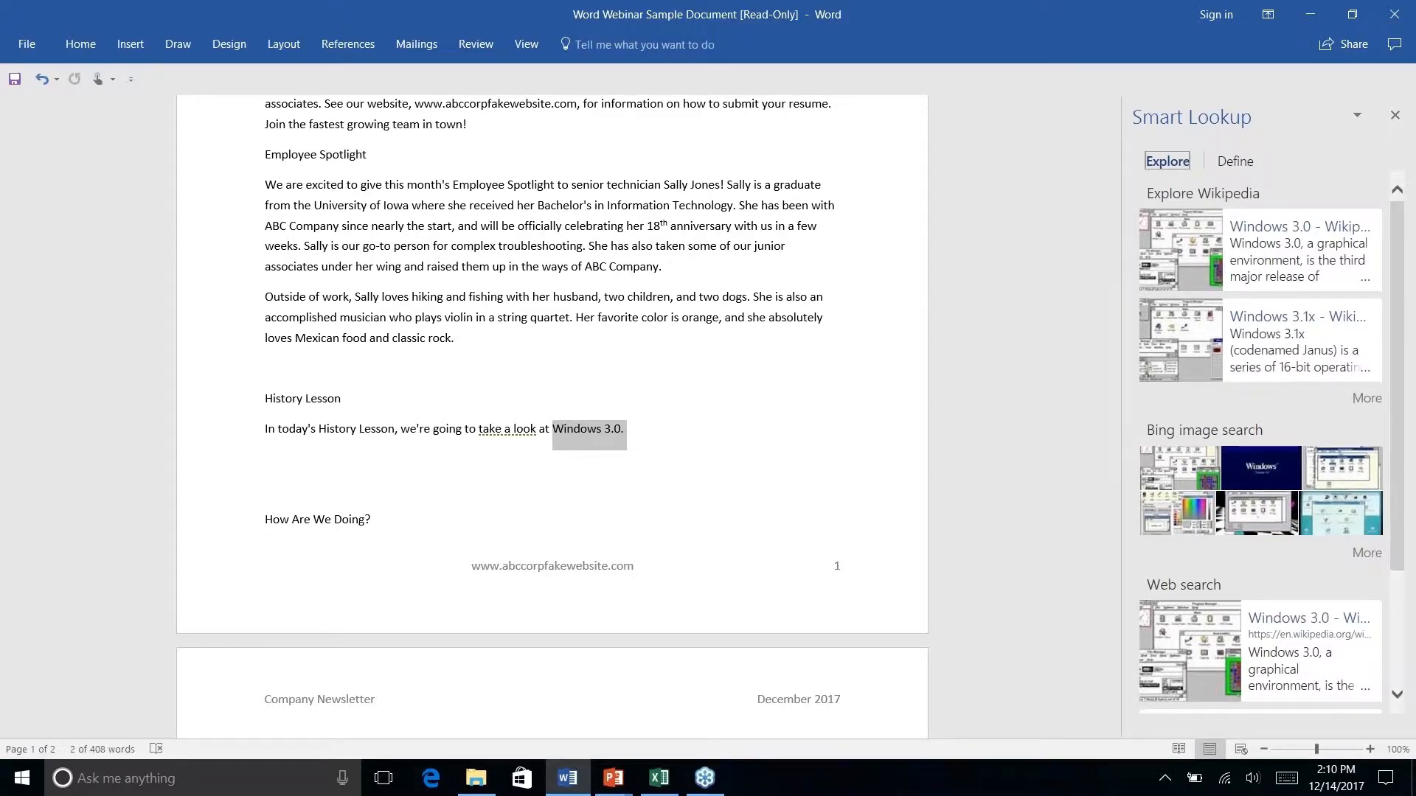
scroll(1261, 435, down, 2)
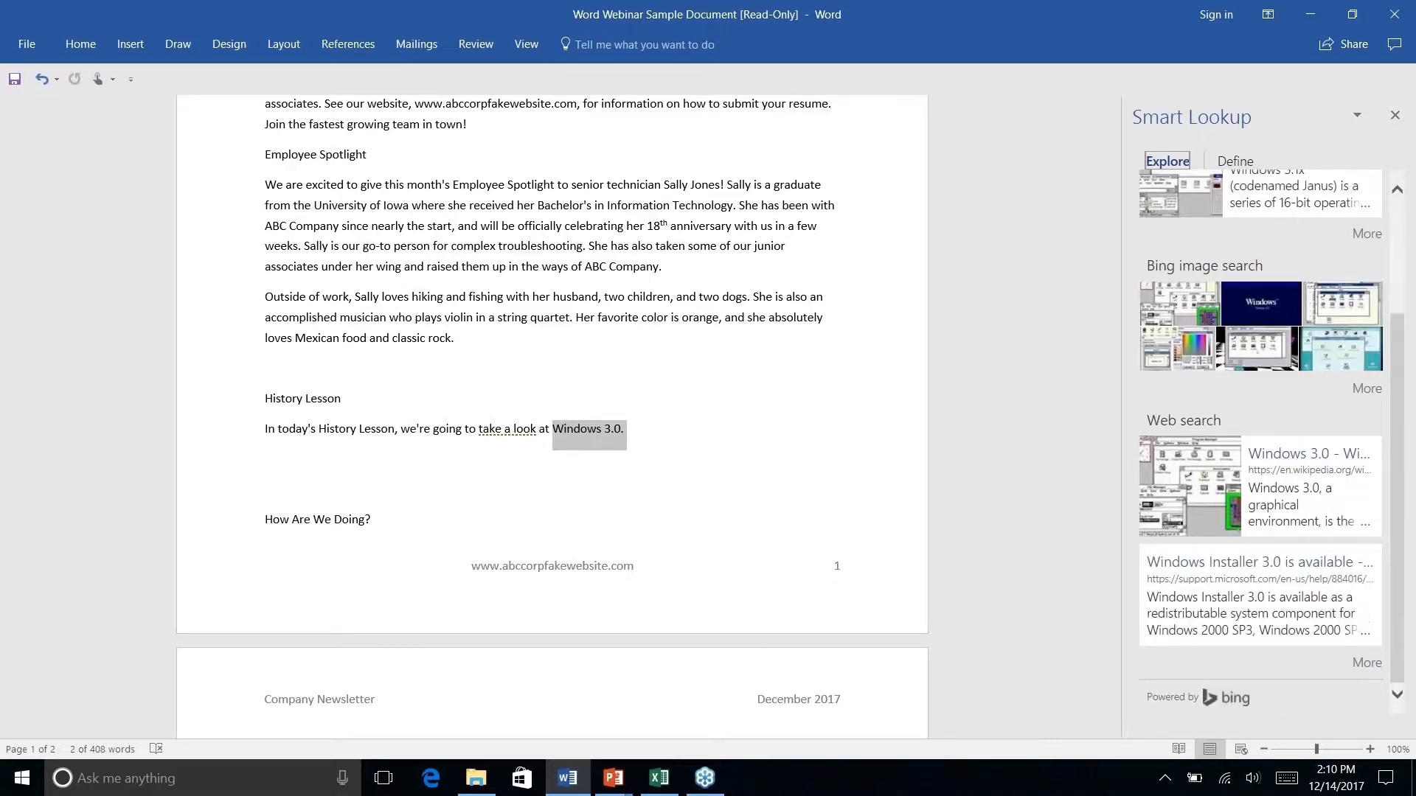
scroll(1322, 243, up, 2)
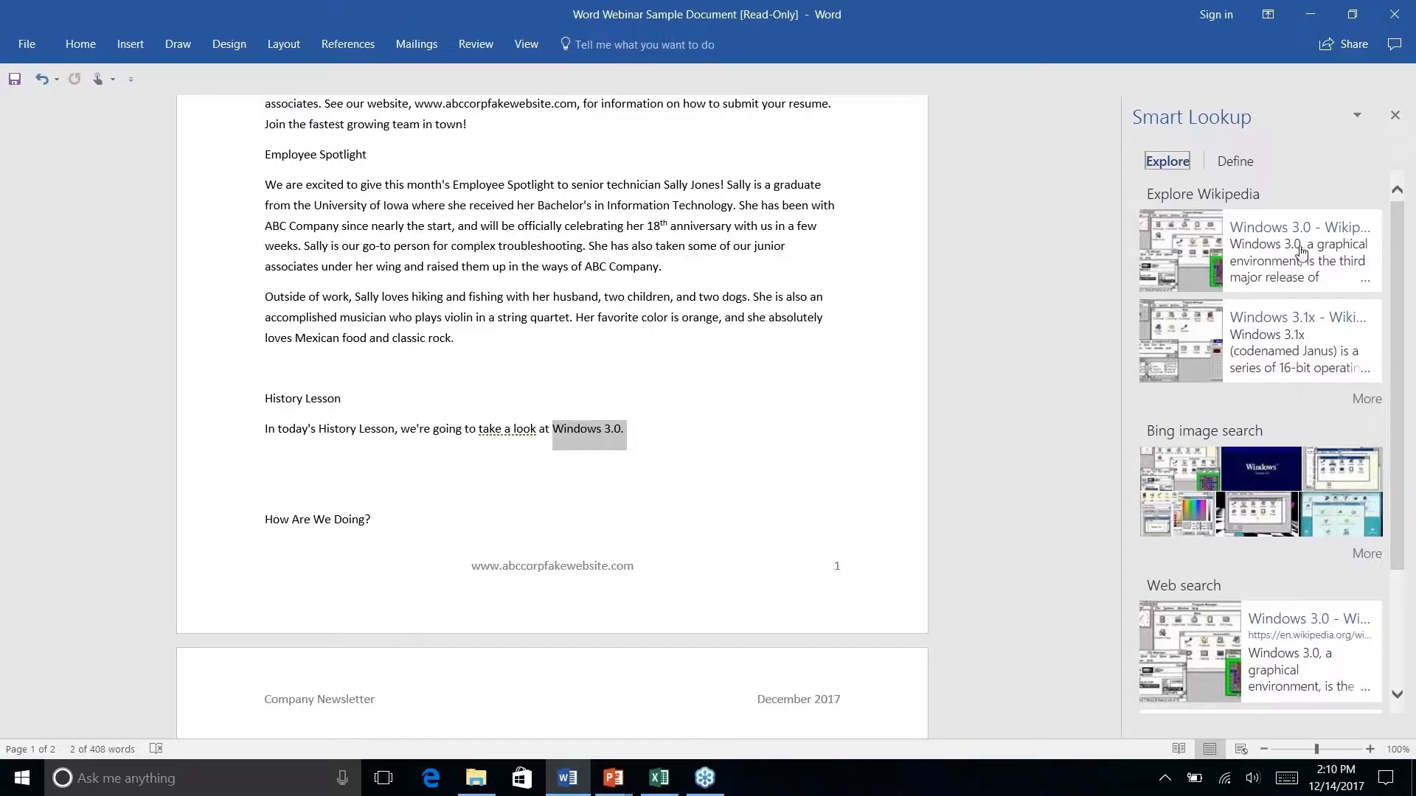
scroll(1287, 350, down, 1)
scroll(1261, 443, down, 3)
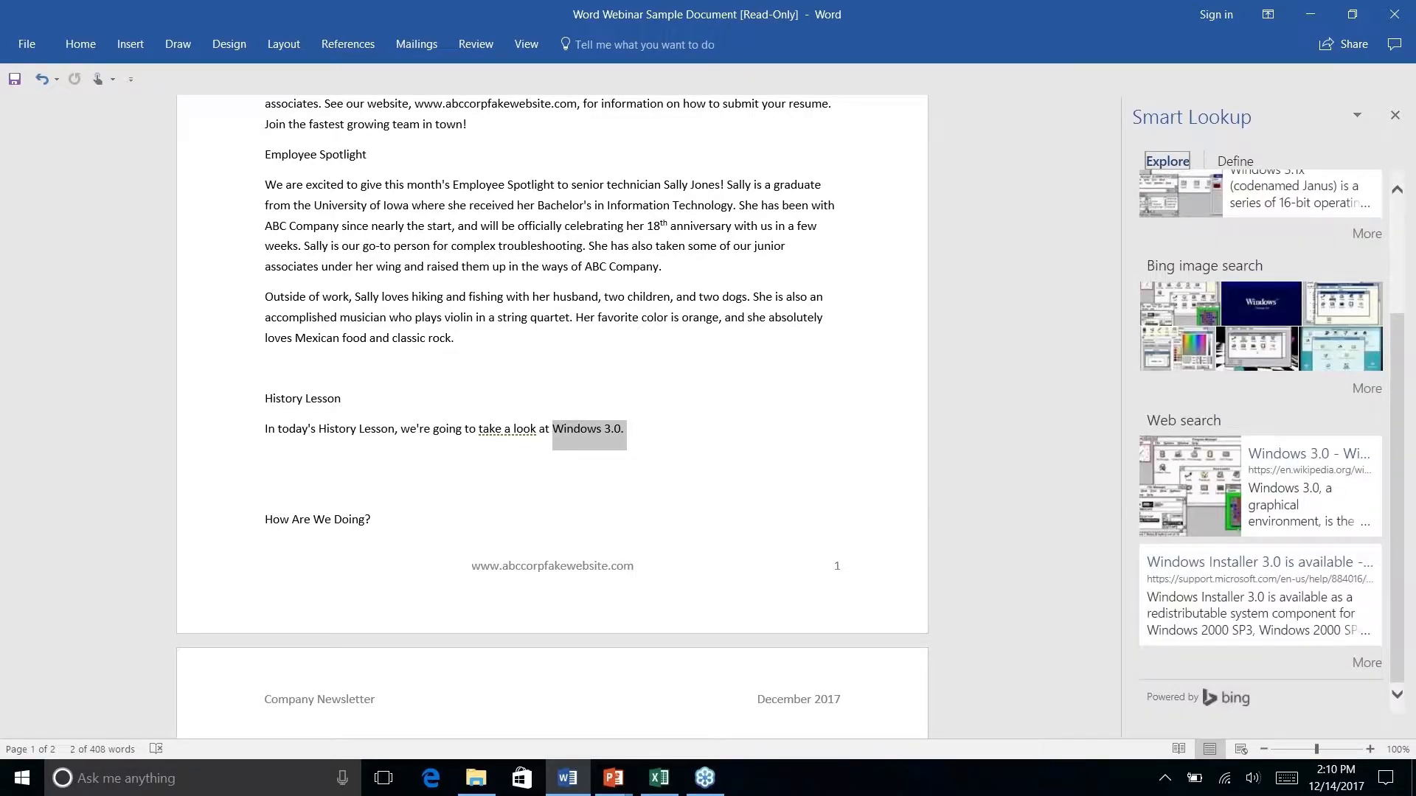
scroll(1261, 442, up, 4)
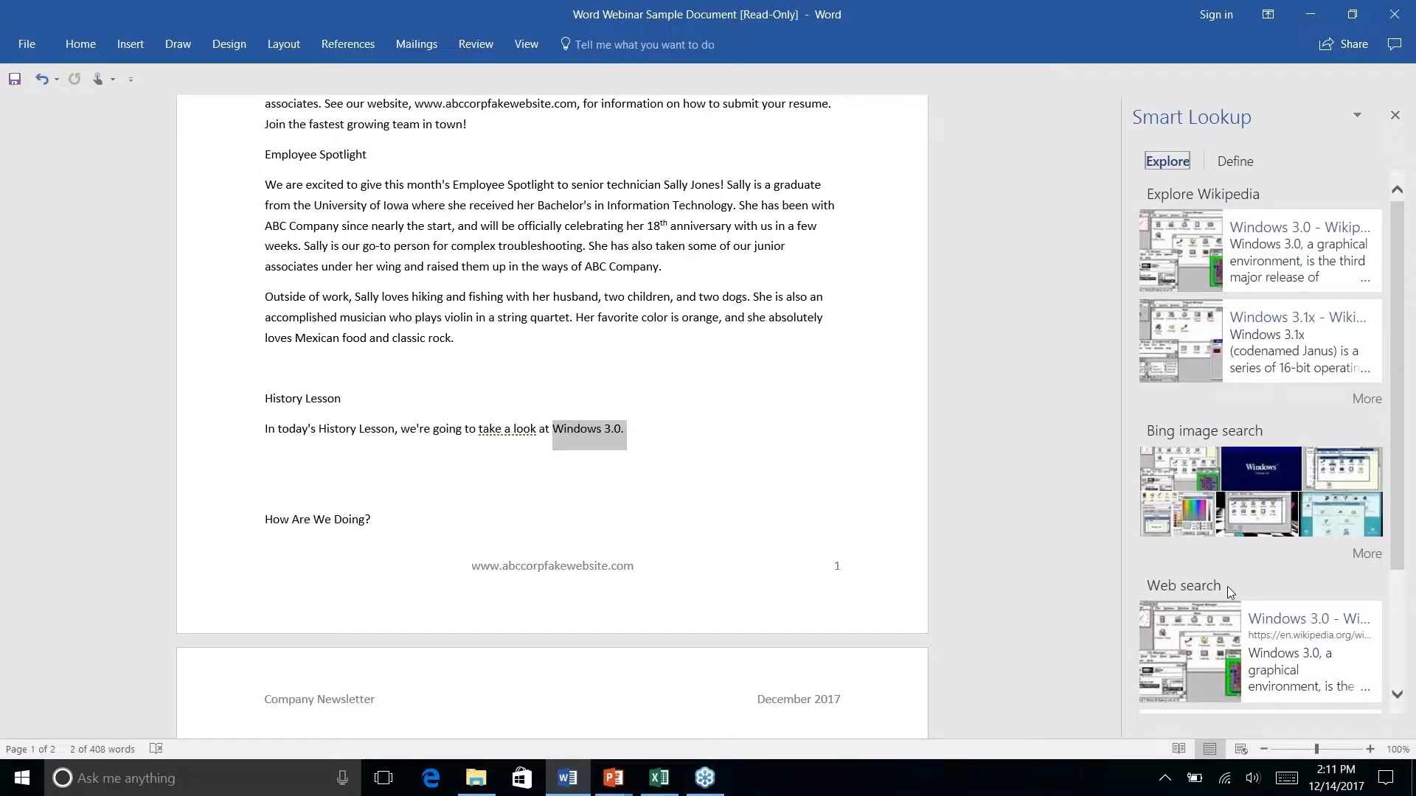
scroll(1227, 587, down, 1)
scroll(1228, 587, down, 3)
scroll(1283, 228, up, 3)
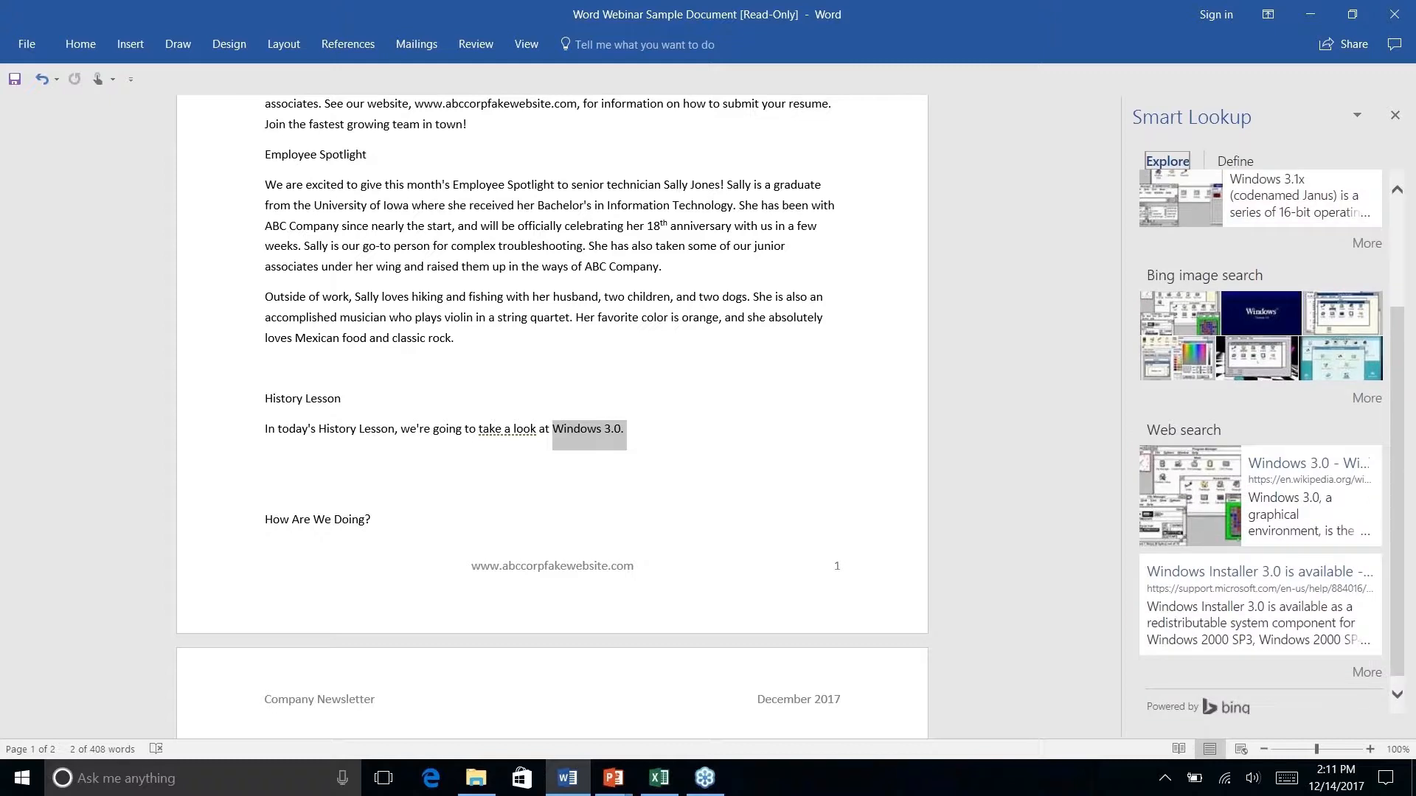
- Open the Wikipedia article on Windows 3.0 from the lookup results, and close both the article and Smart Lookup
click(1283, 229)
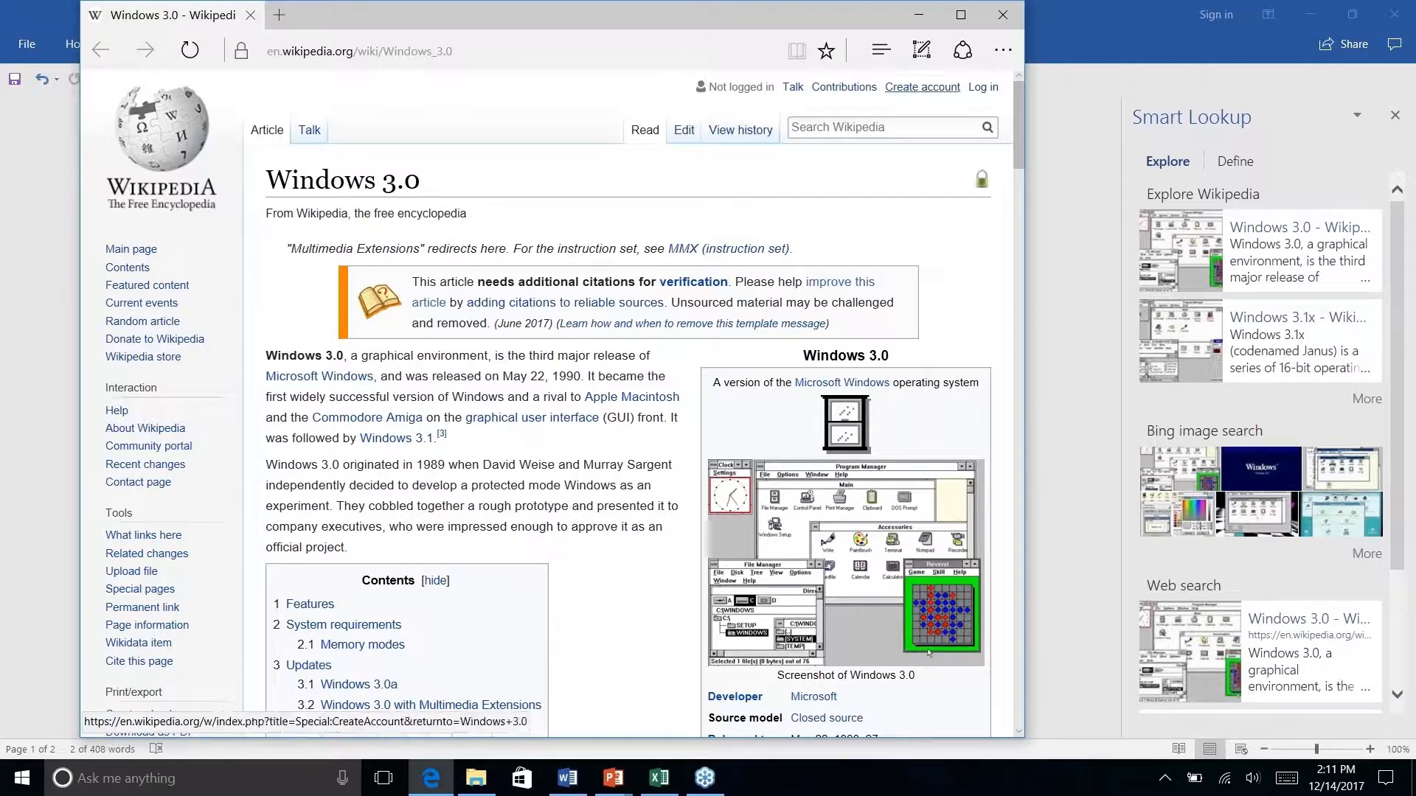
click(1002, 18)
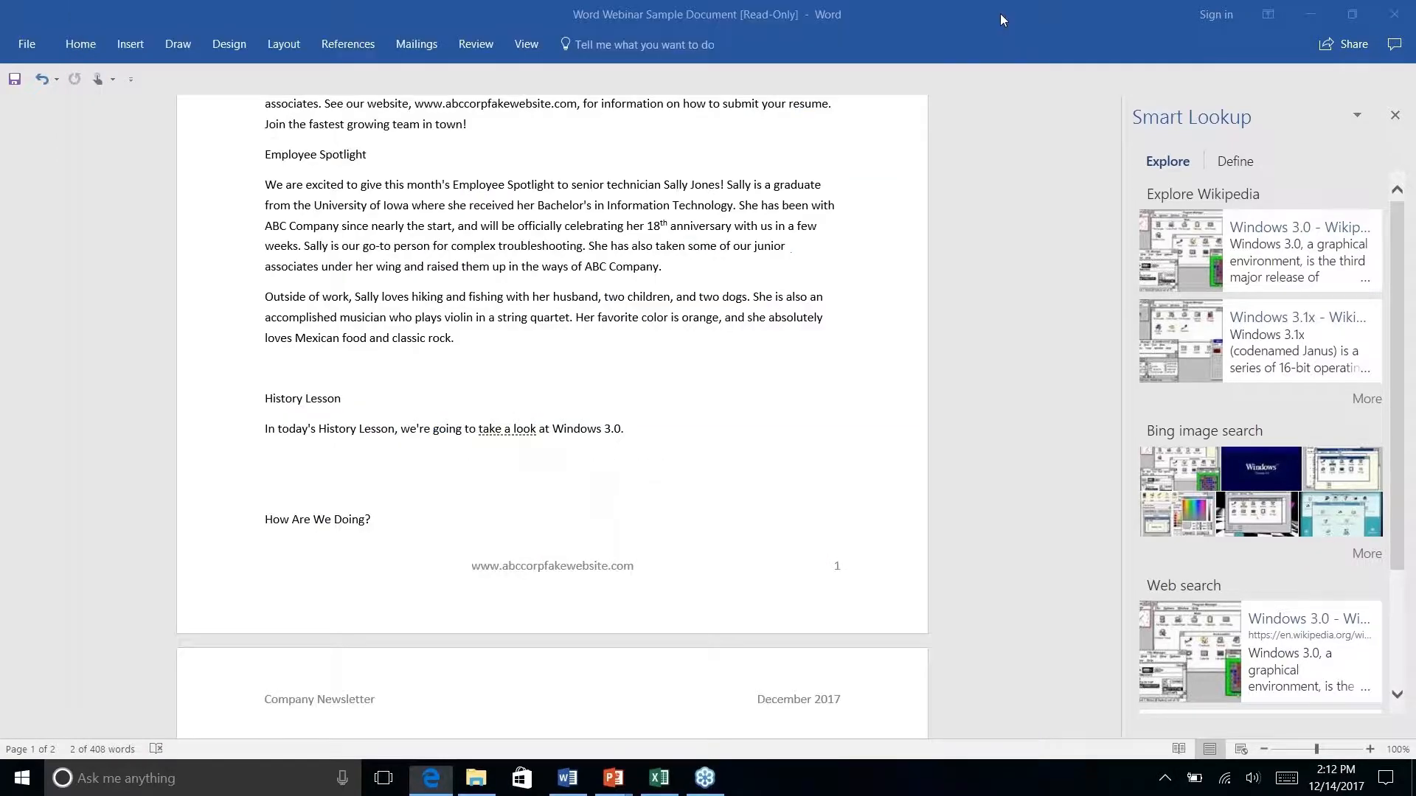
click(636, 432)
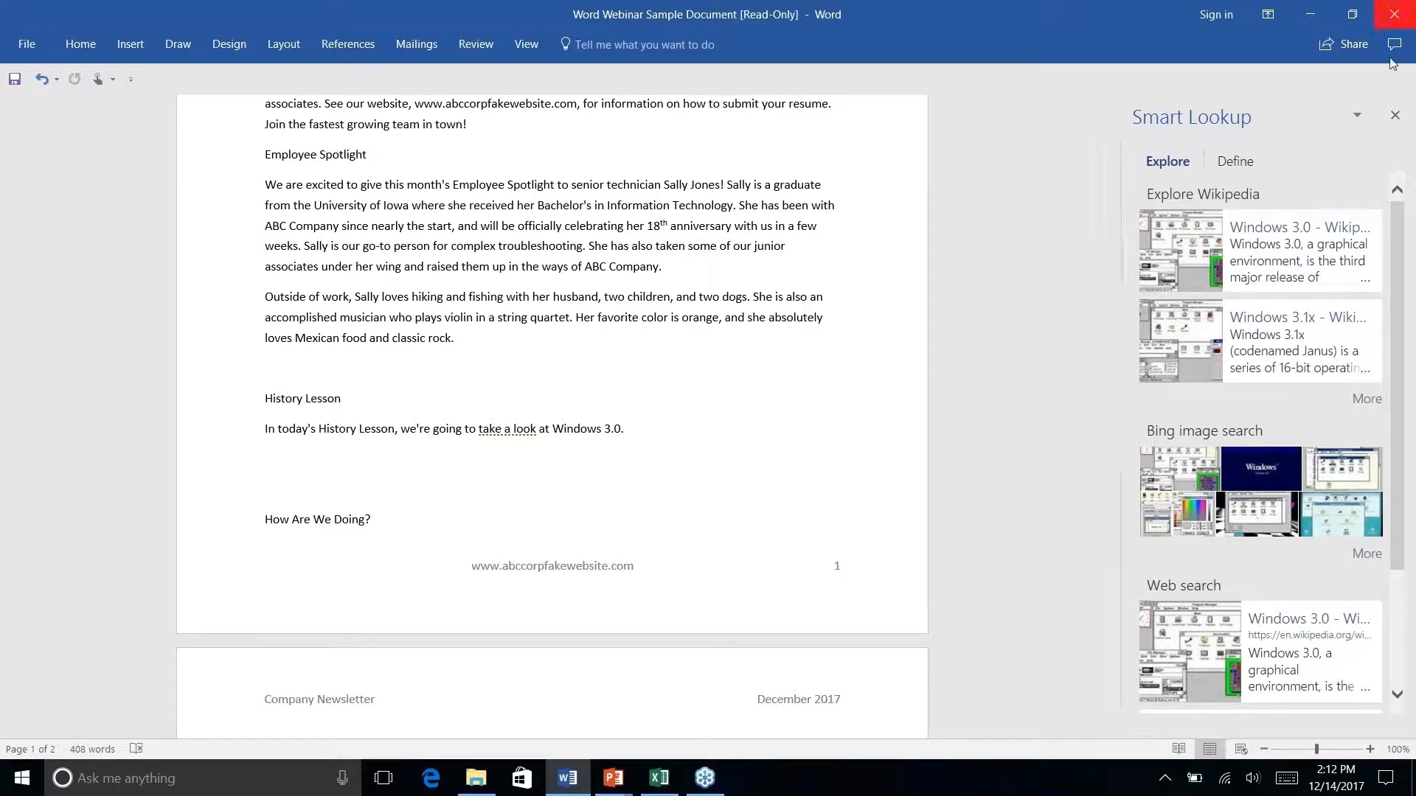
click(1395, 116)
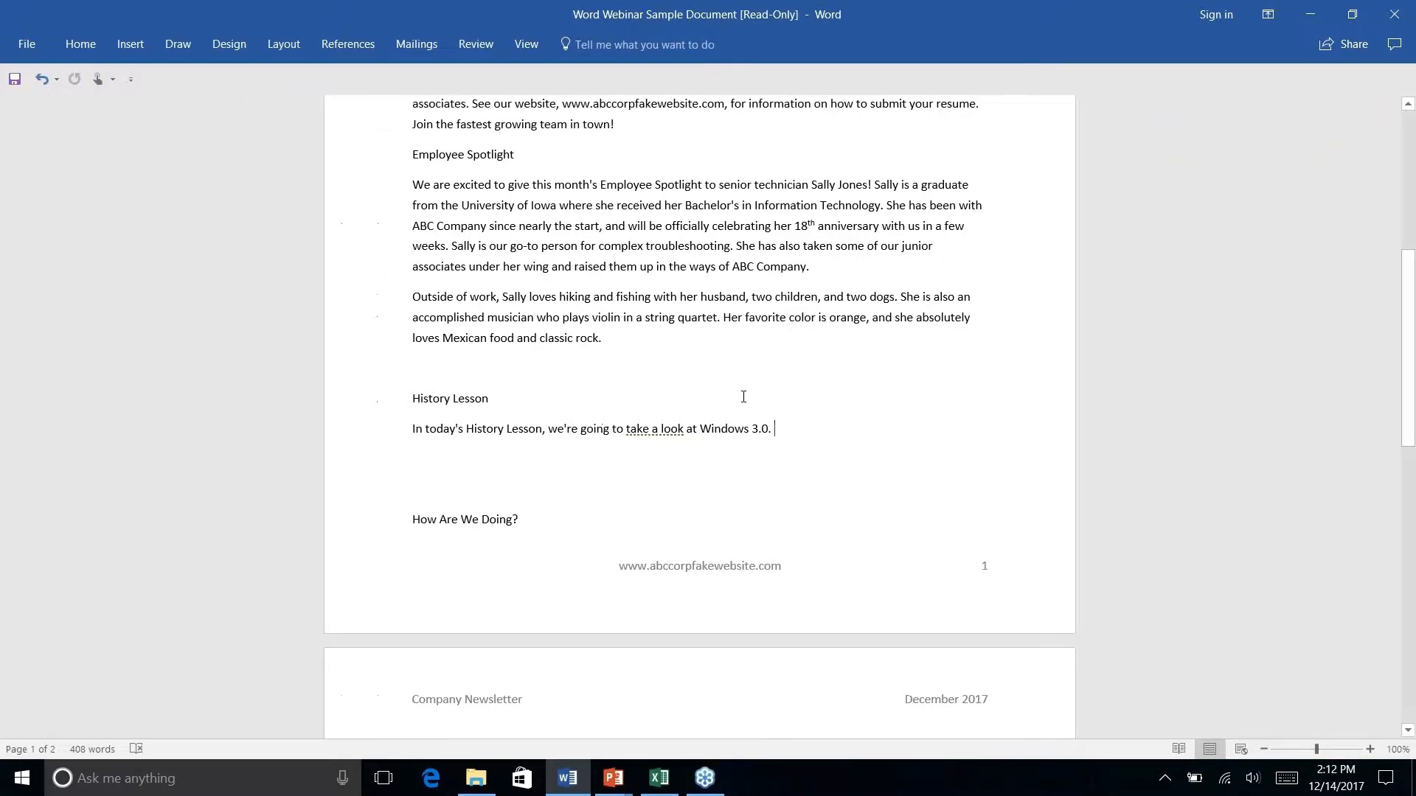
- Check the available citation styles without changing the style, and search Researcher for "windows 3.0"
click(360, 47)
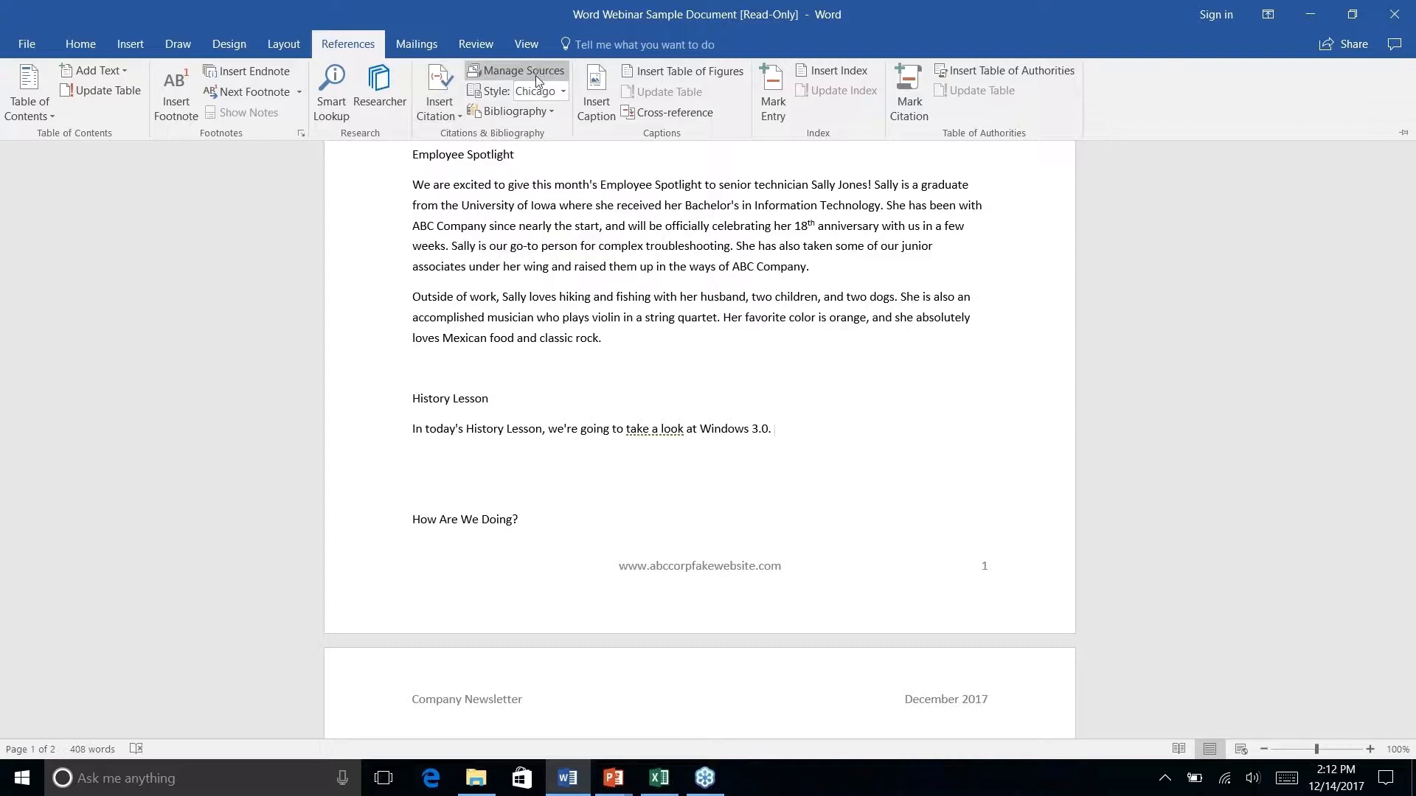
click(564, 92)
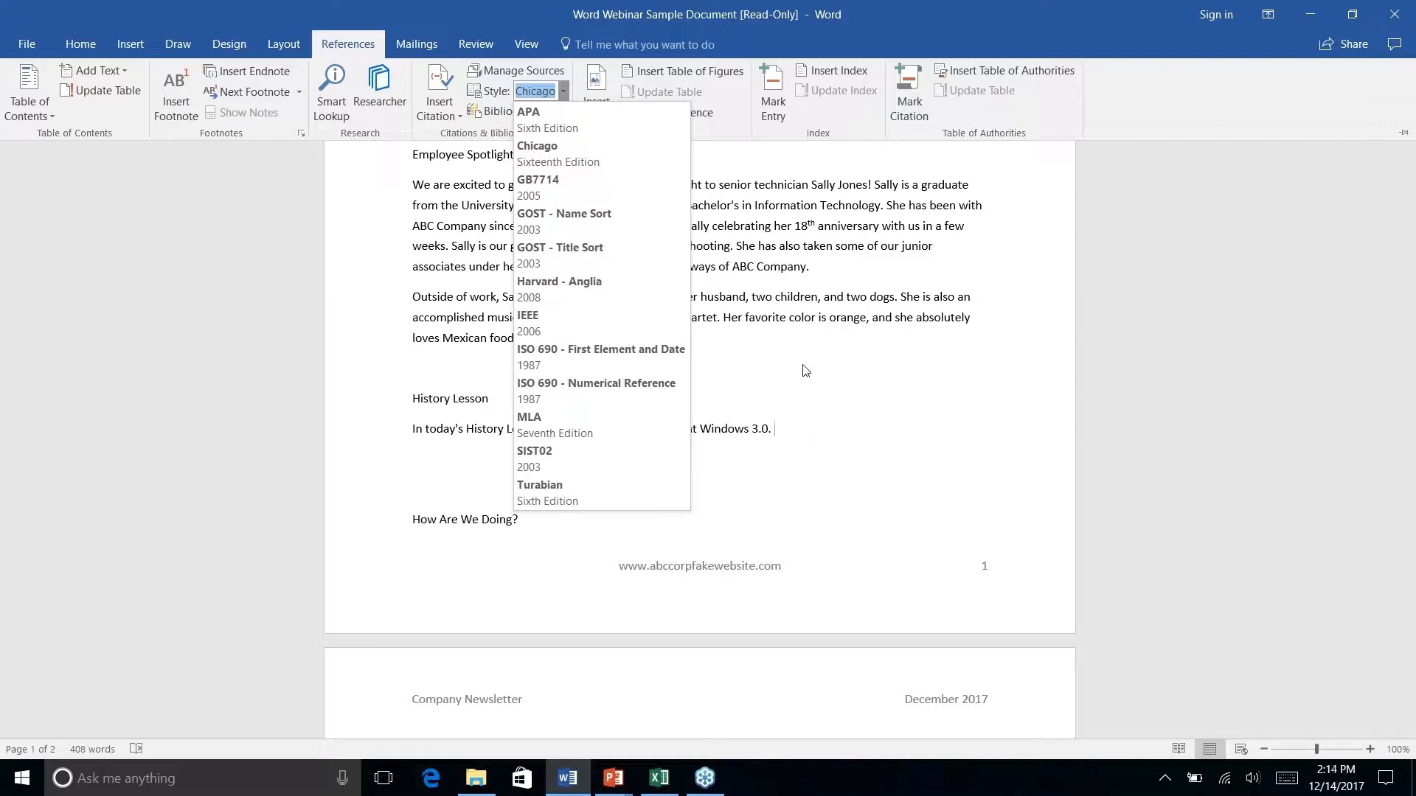
click(380, 92)
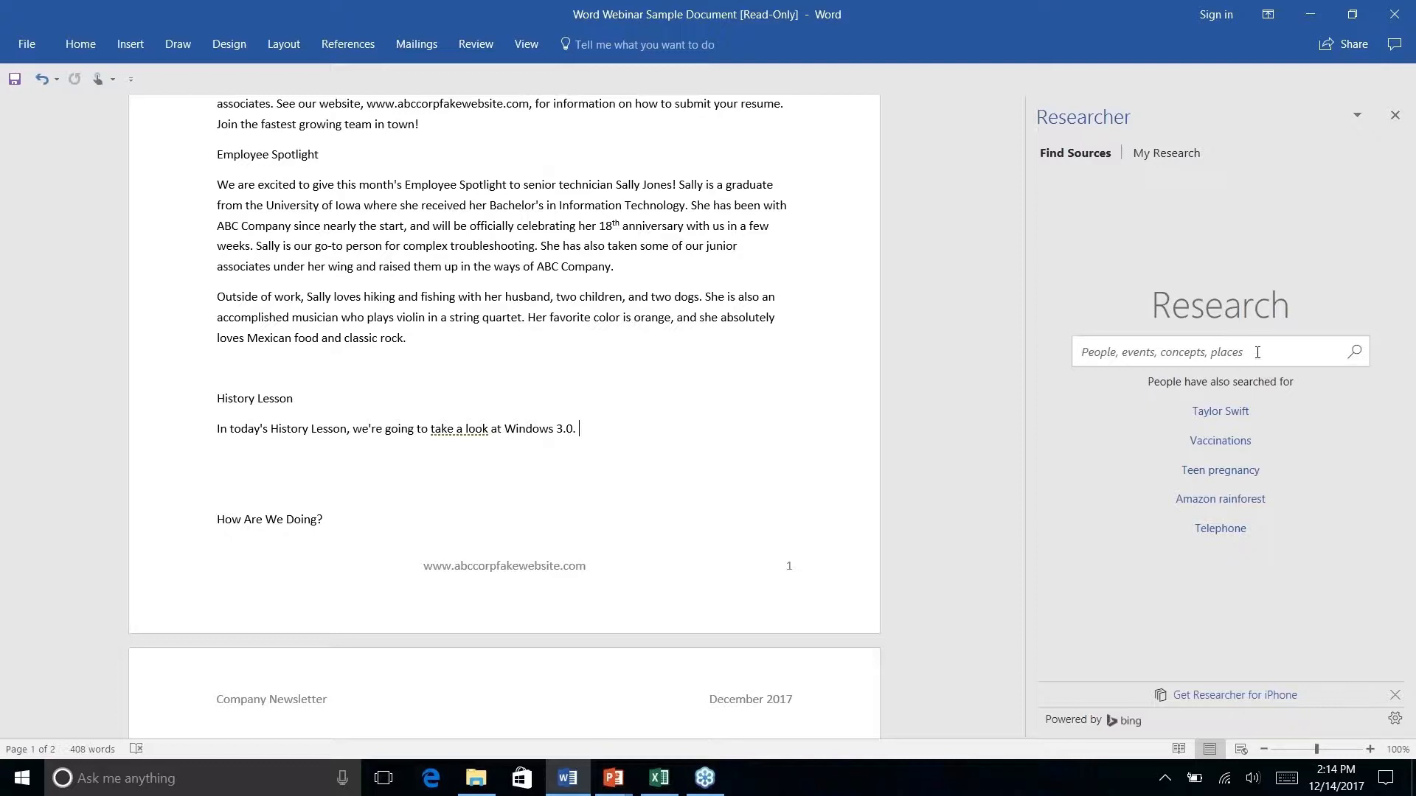
click(1257, 352)
text(windows)
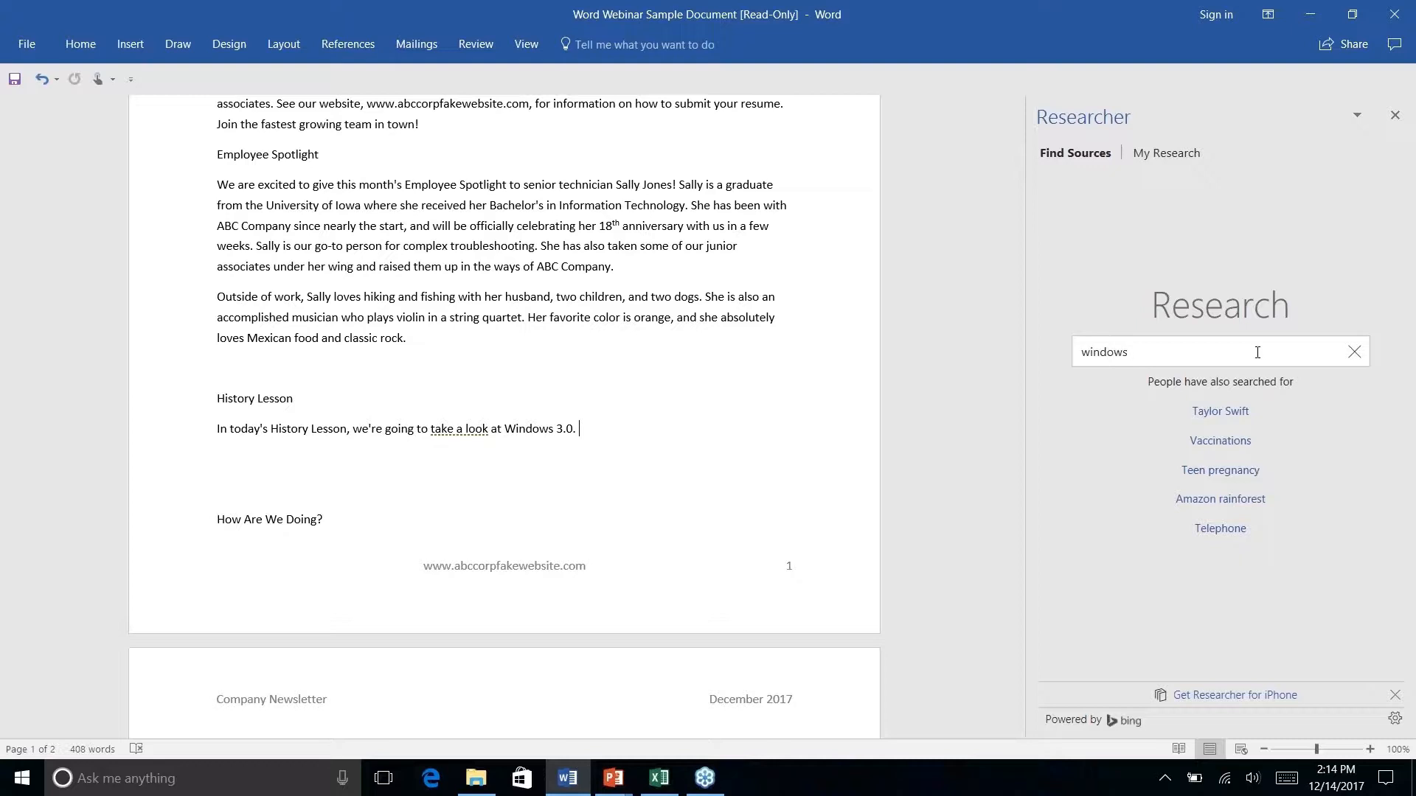
text( 3.0)
key(Return)
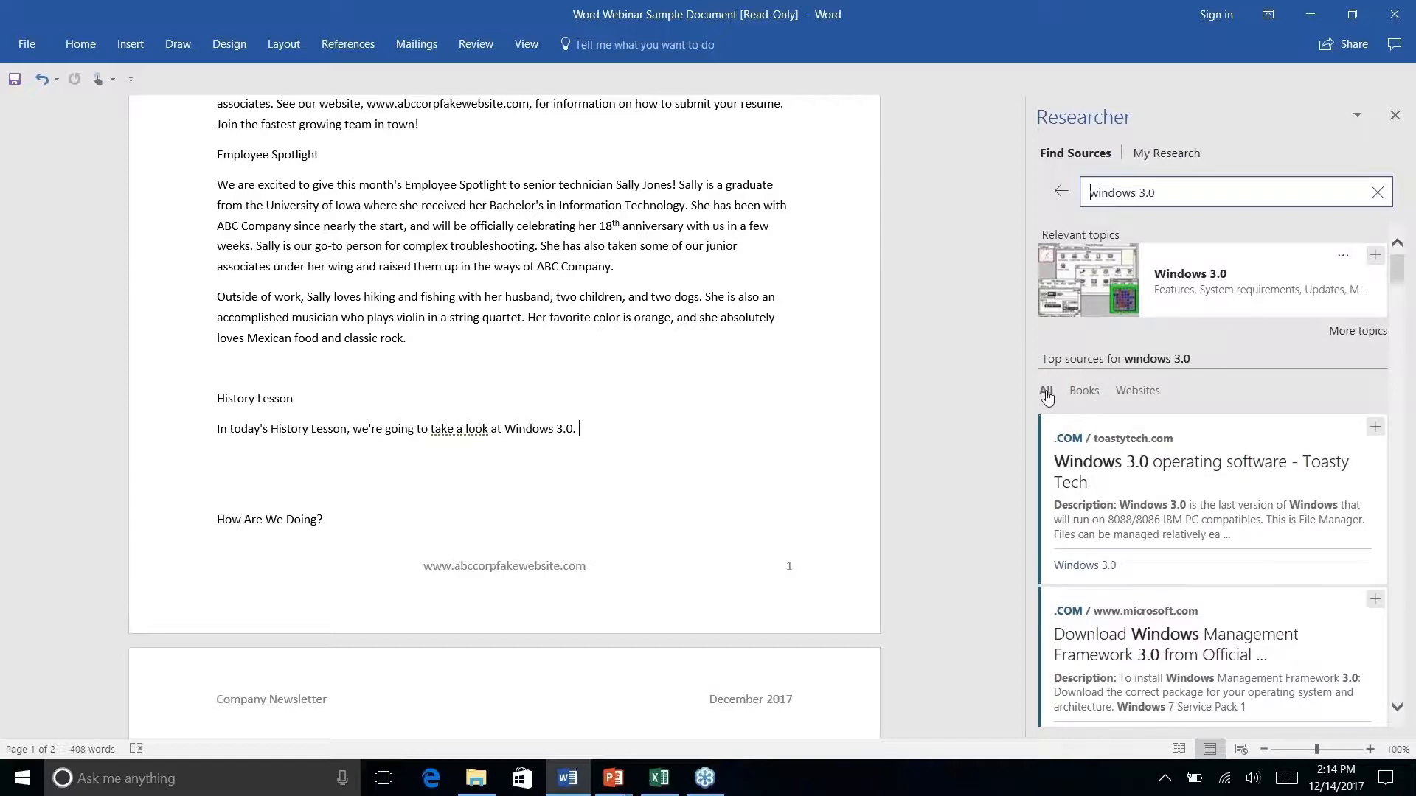
- Filter the Researcher sources to Books, switch back to All, and look through the full list of sources
click(1085, 394)
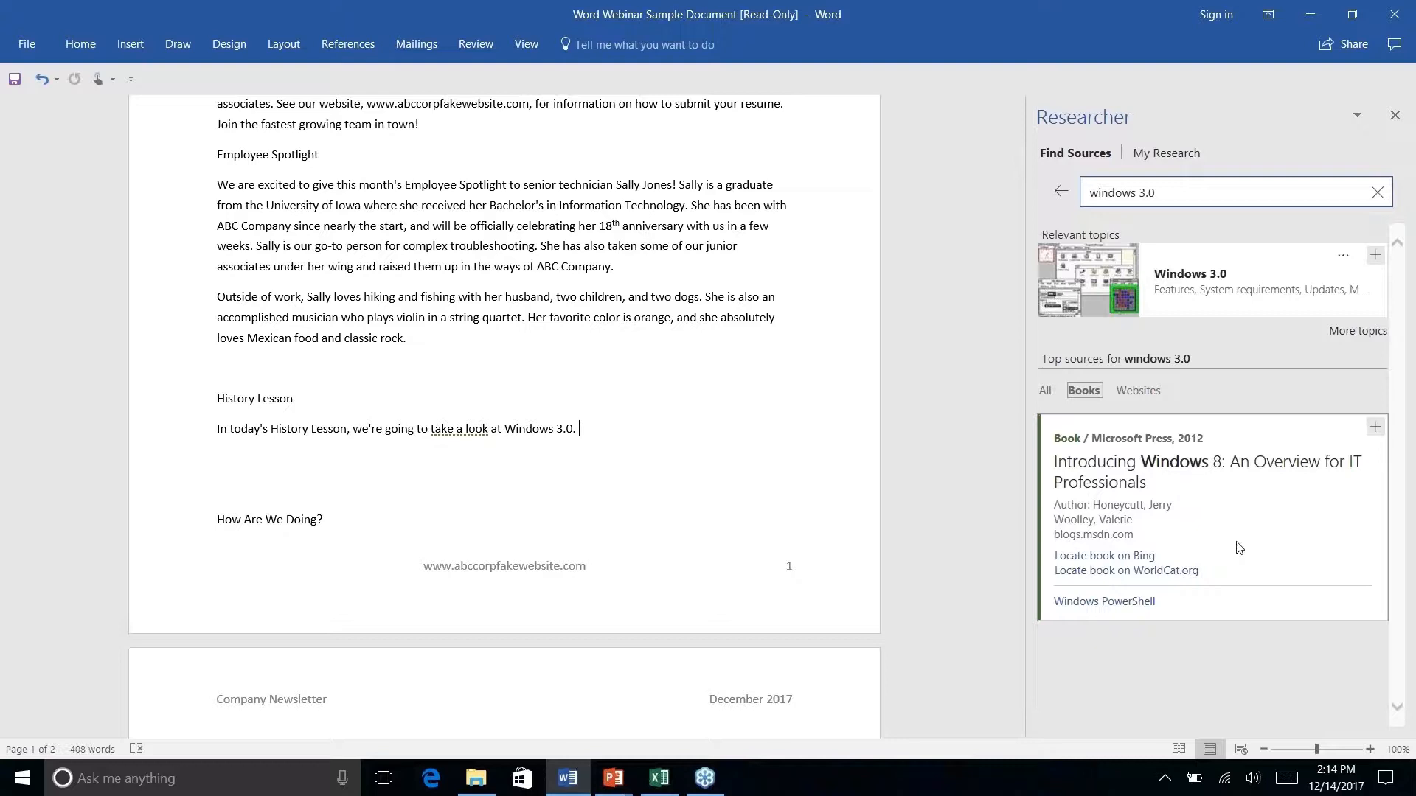
click(1045, 397)
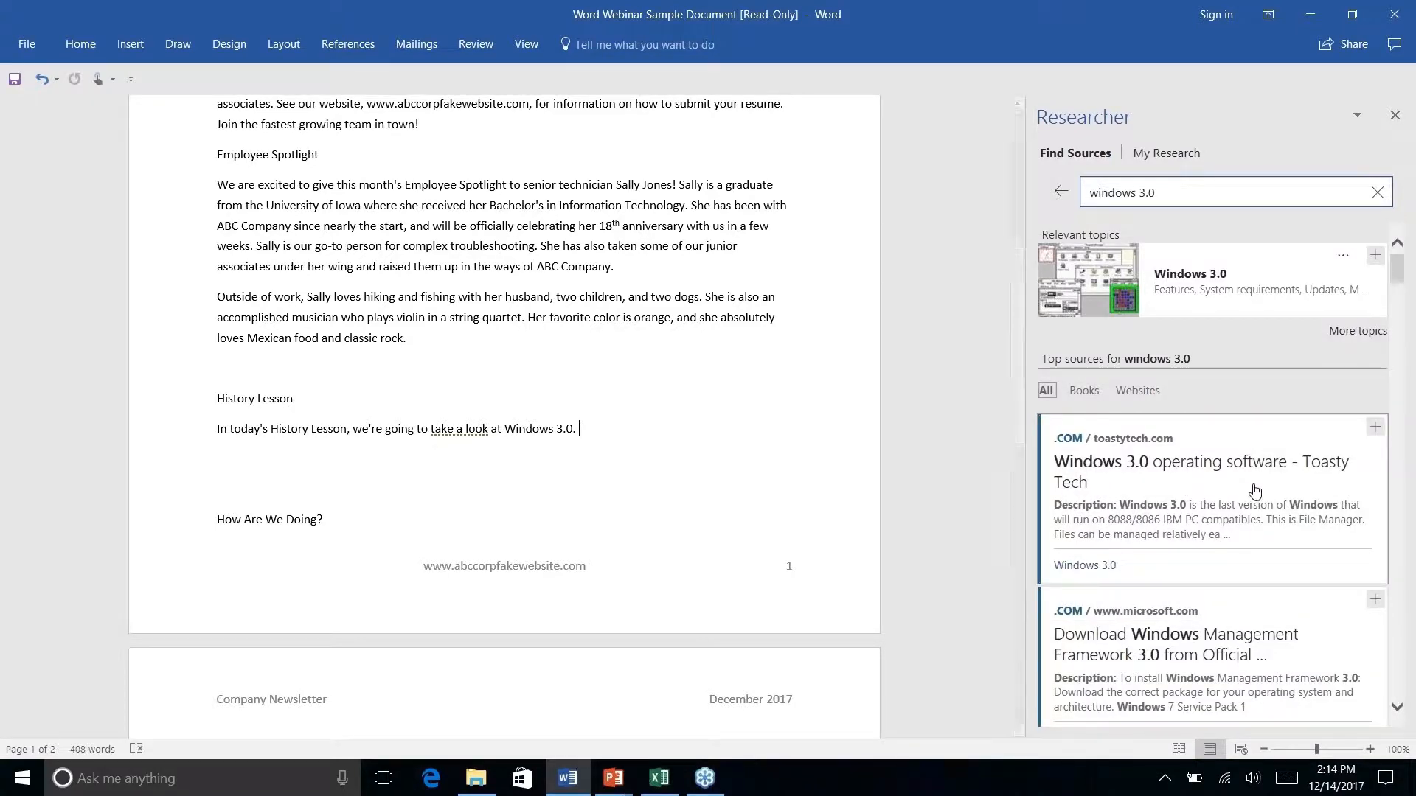
scroll(1255, 491, down, 5)
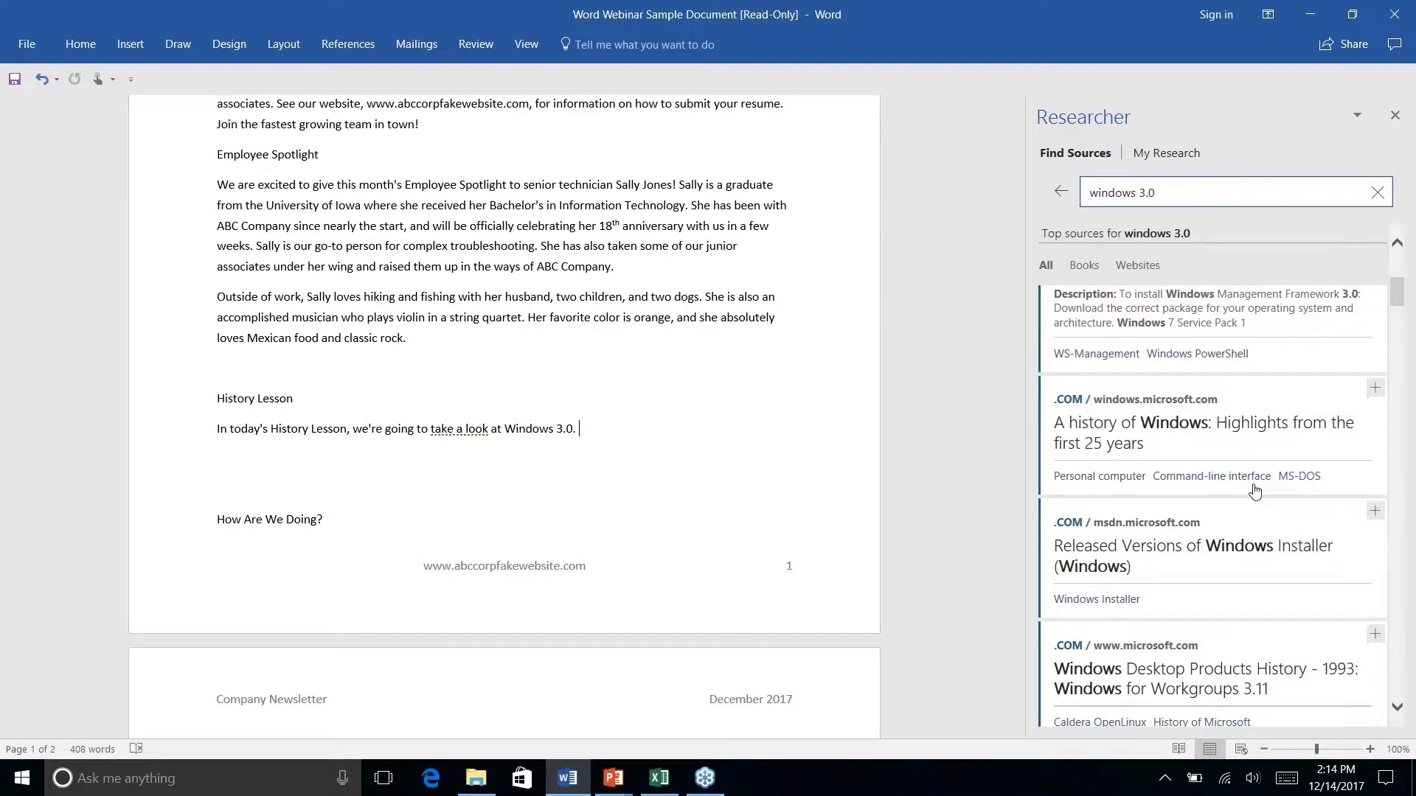
scroll(1255, 491, up, 3)
scroll(1254, 491, down, 3)
scroll(1255, 491, down, 15)
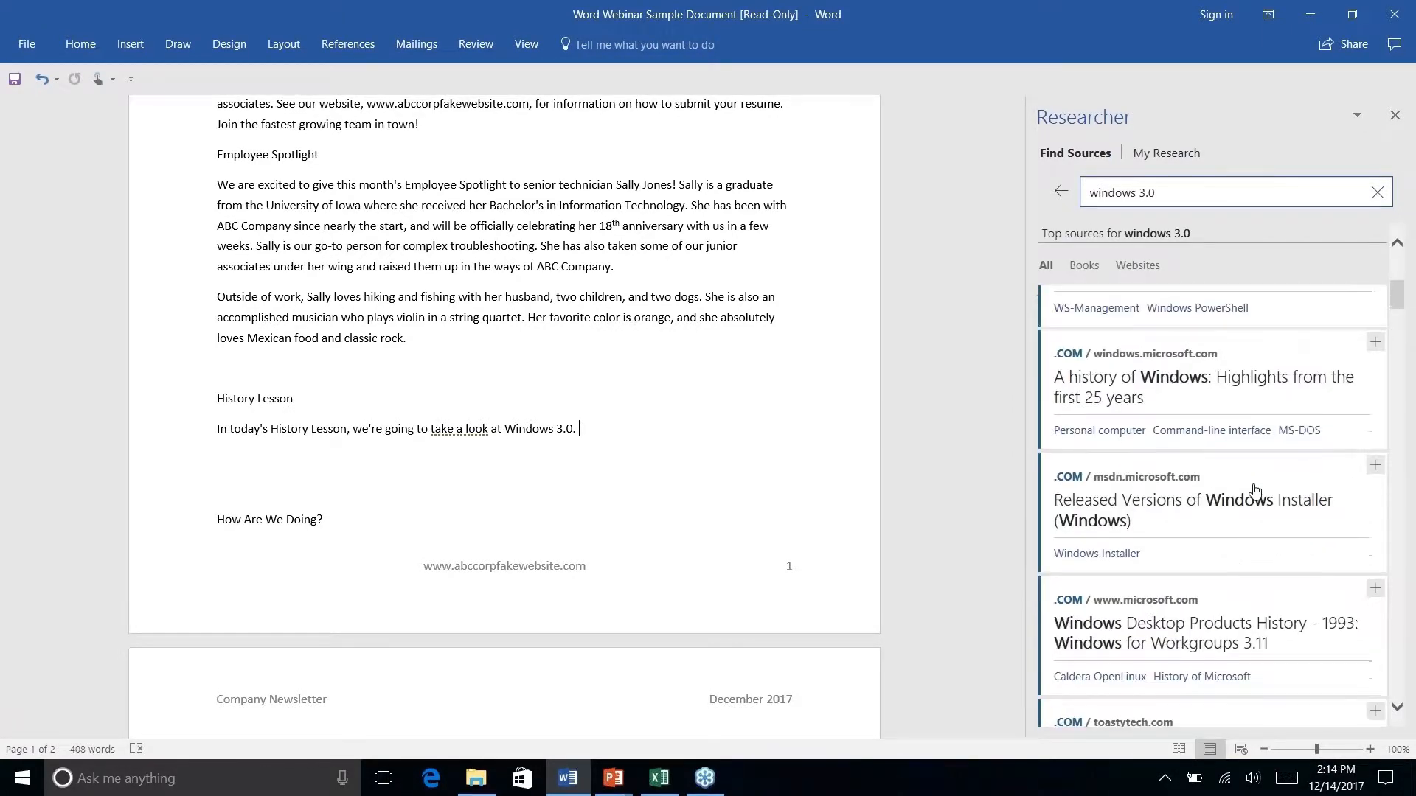
scroll(1255, 492, down, 1)
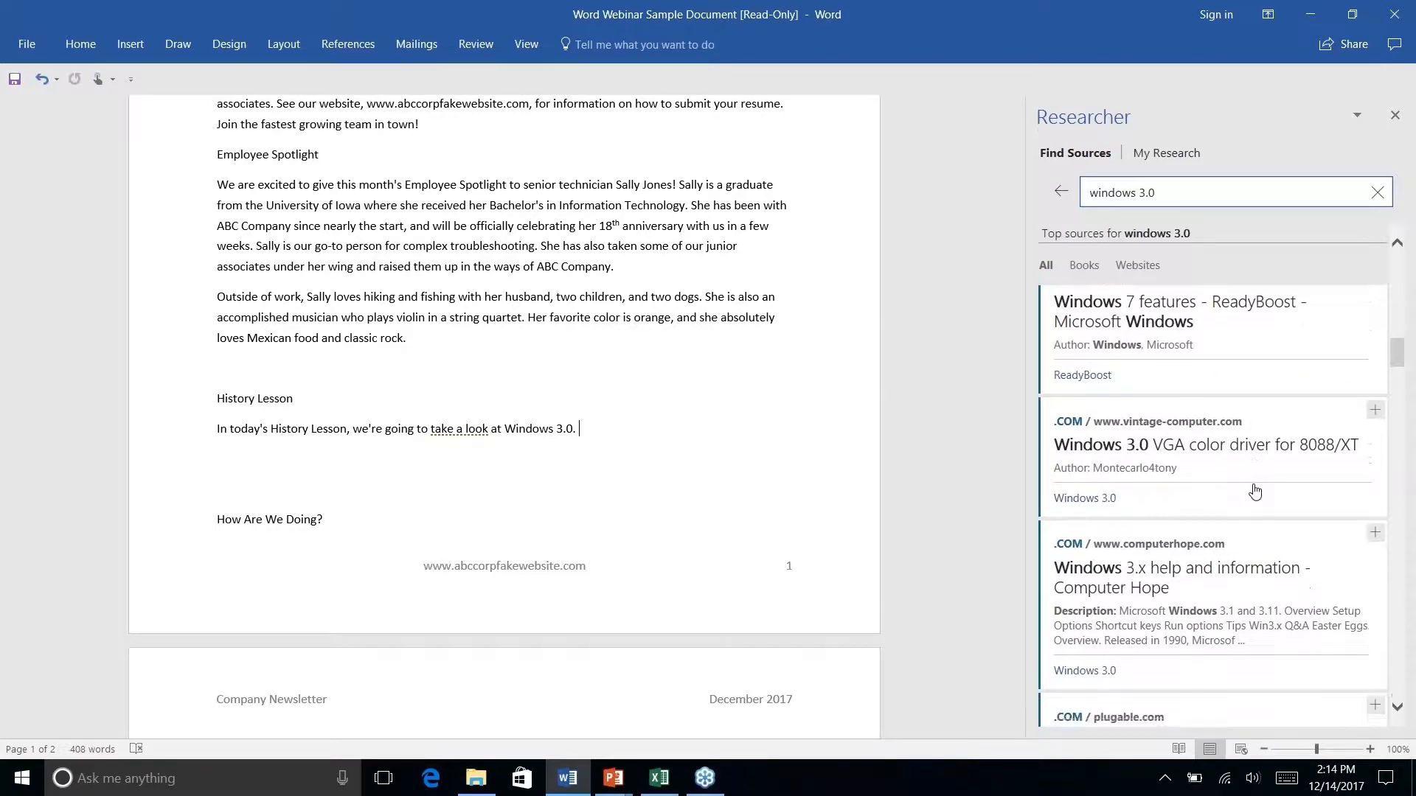
scroll(1255, 491, down, 5)
scroll(1254, 491, up, 8)
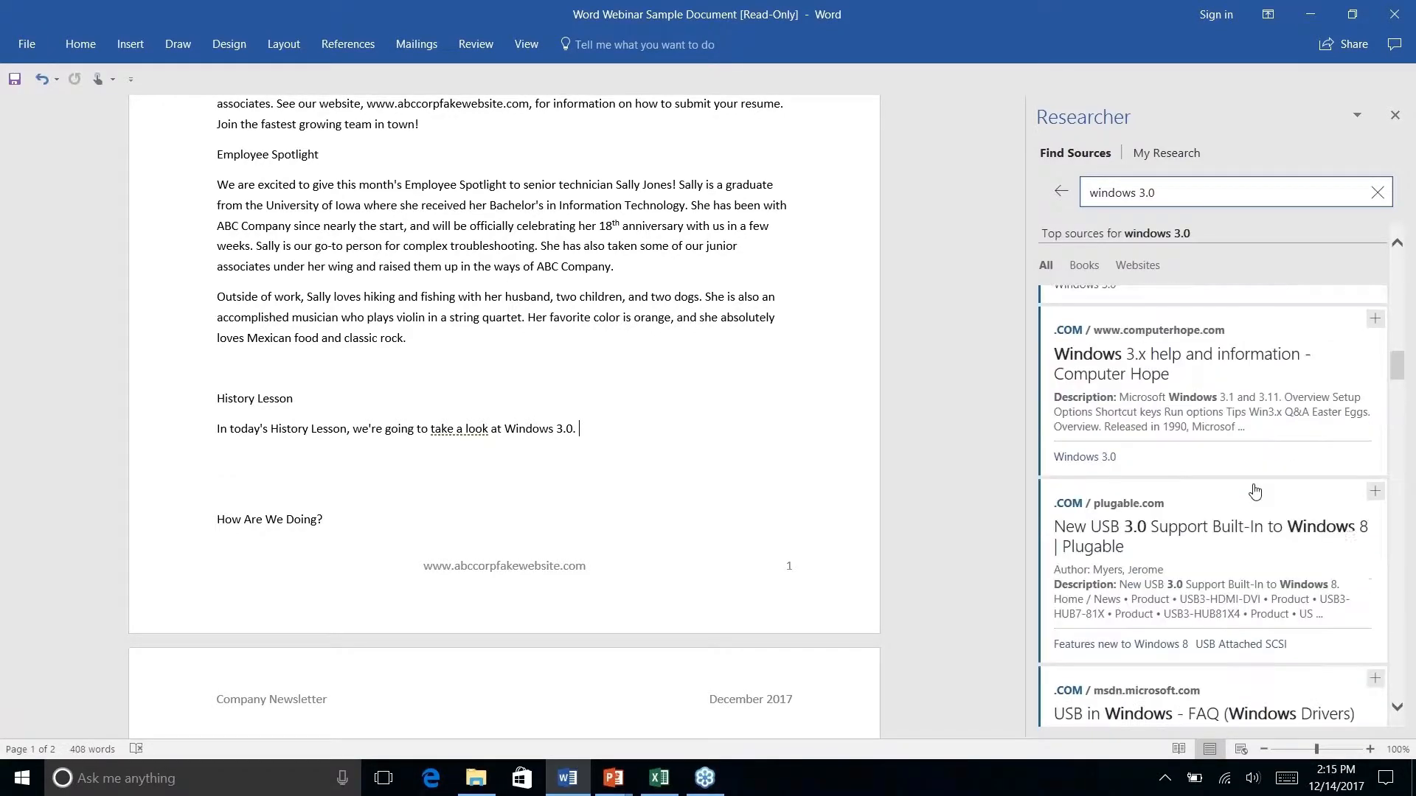
- Preview the Windows 3.0 operating software source from Toasty Tech, and return to the list of sources
scroll(1255, 491, up, 5)
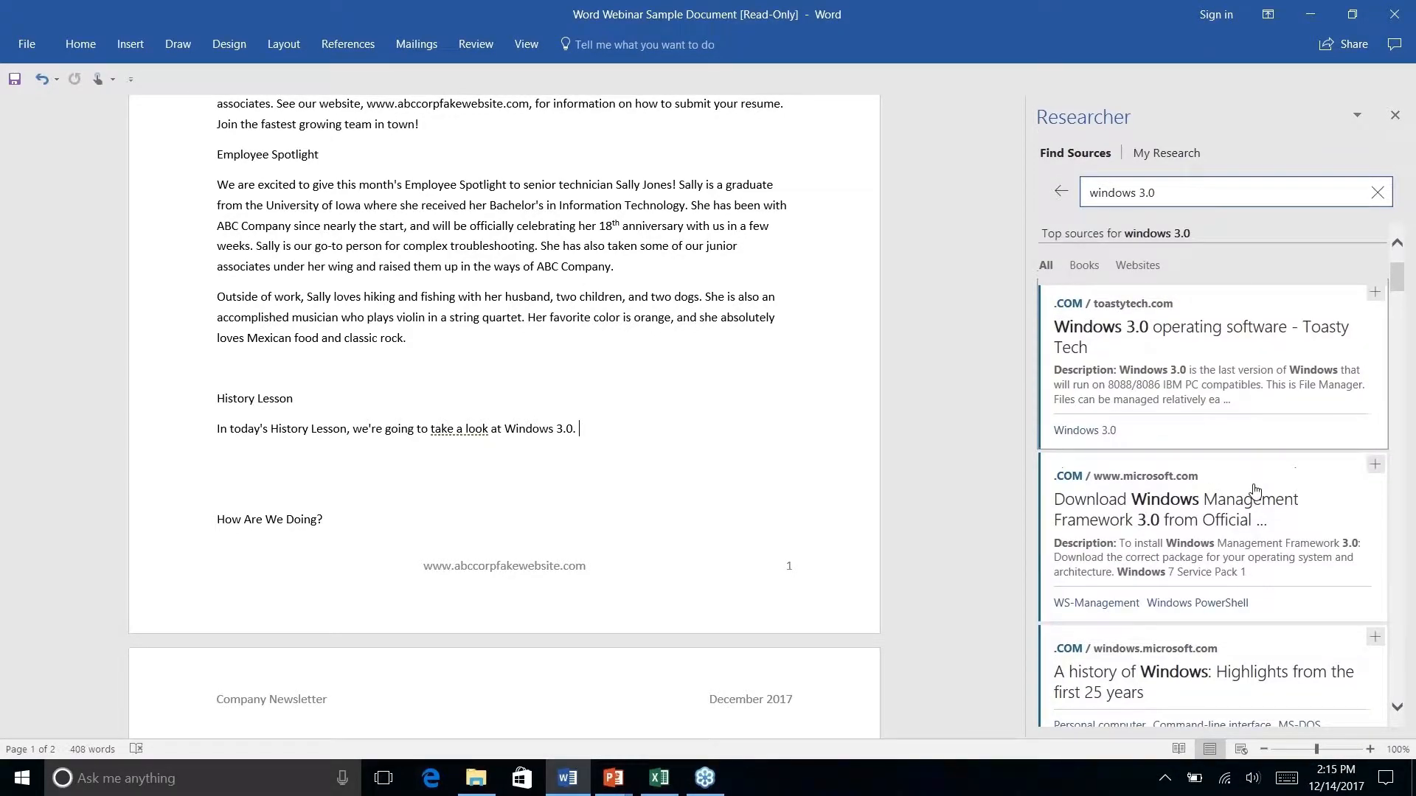
scroll(1255, 491, up, 5)
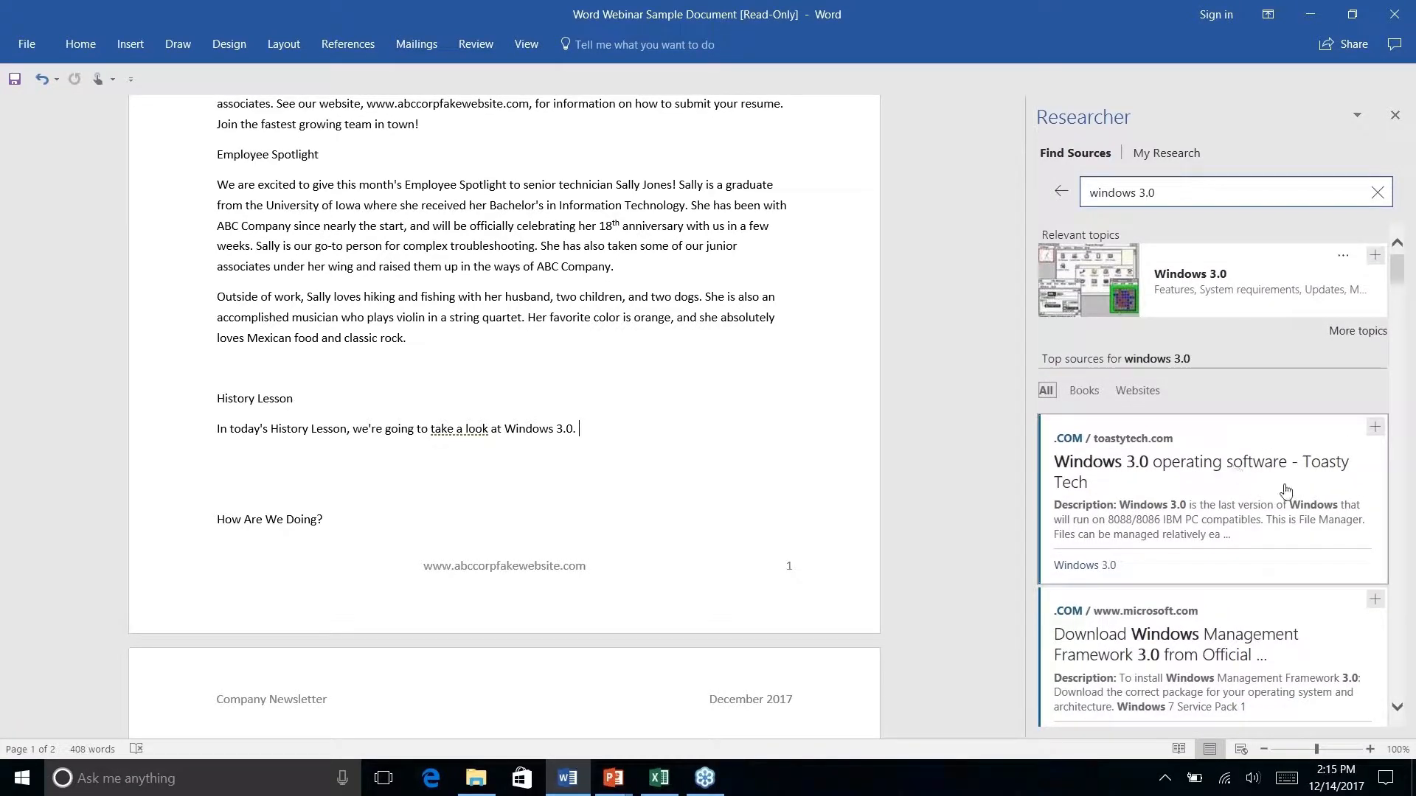
click(1229, 478)
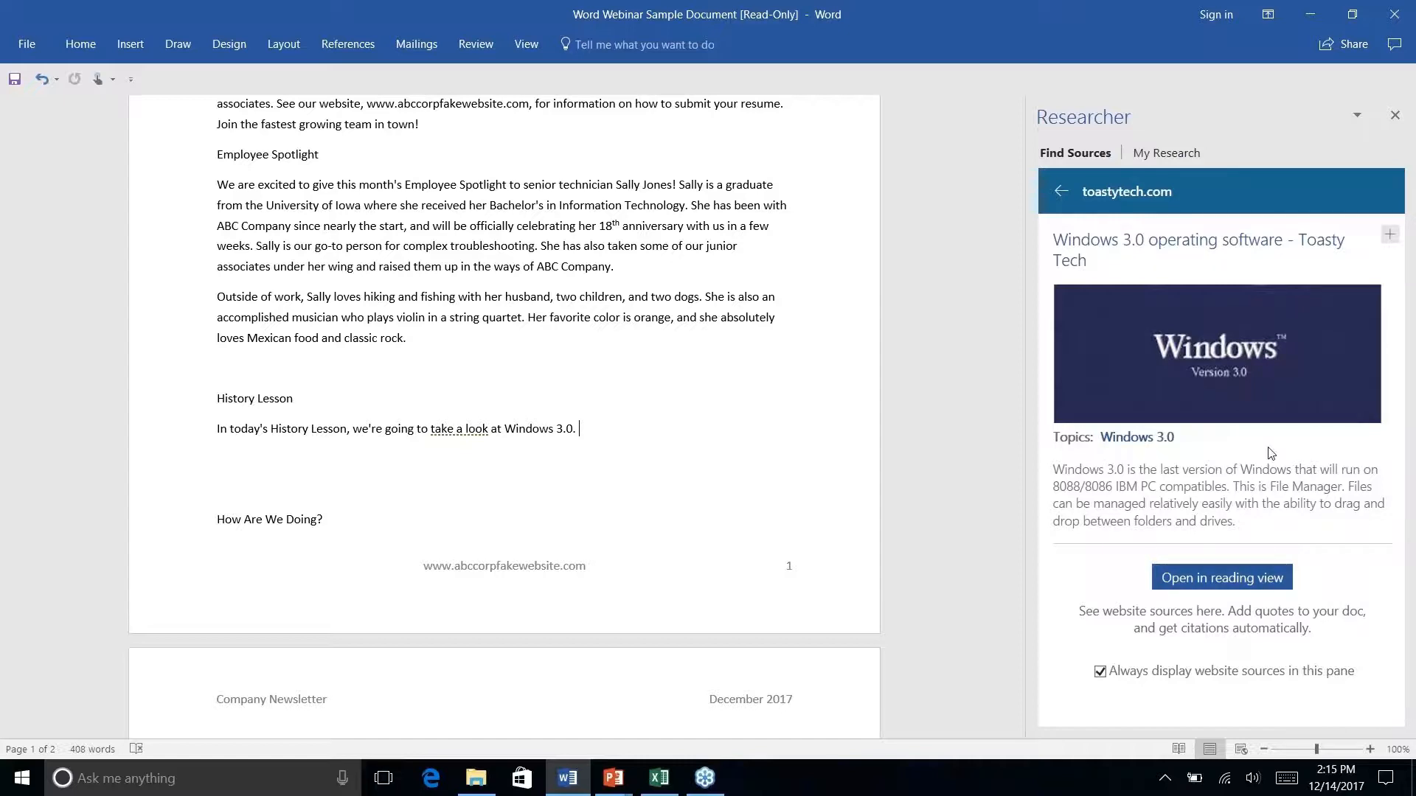
click(1061, 193)
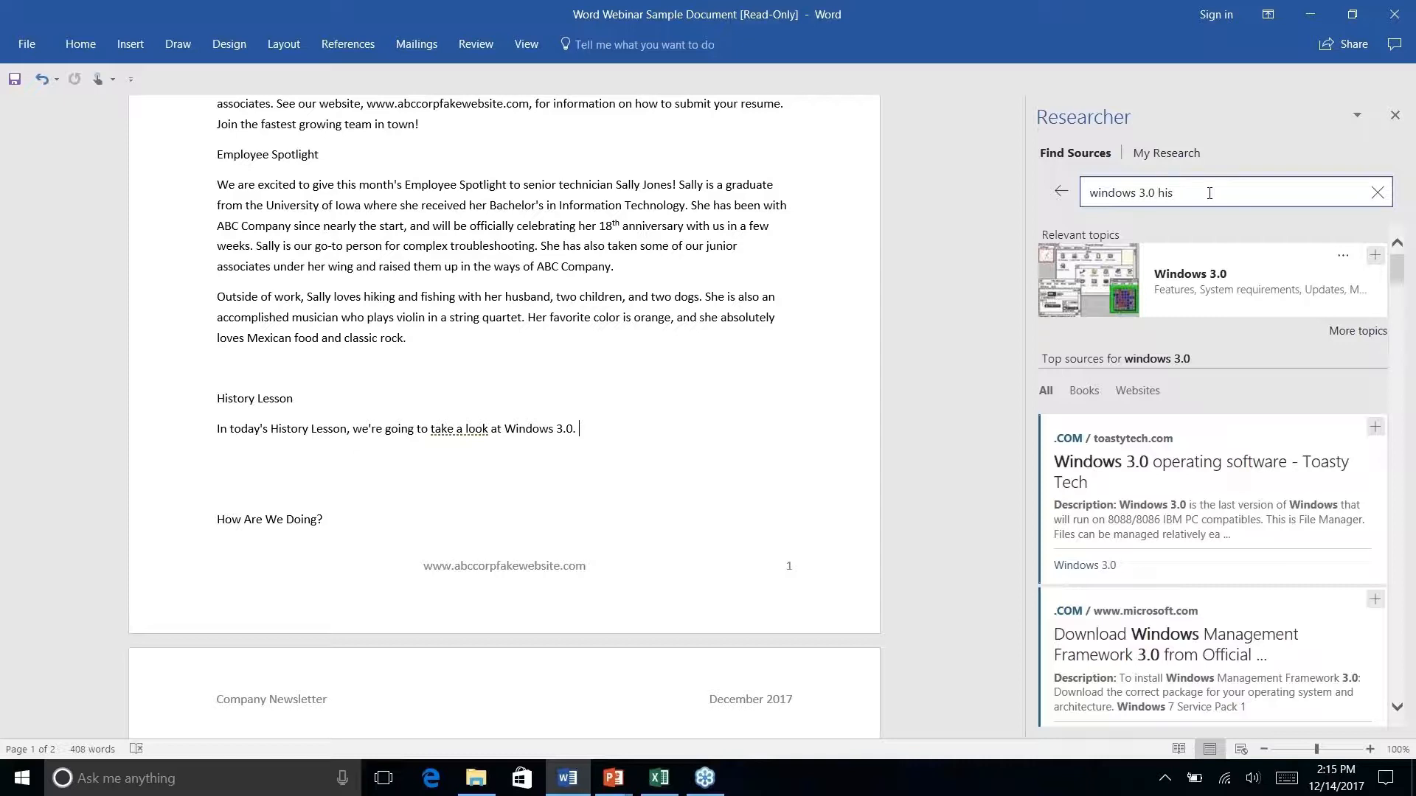
- Search Researcher for "windows 3.0 history" and preview the ITProPortal source about Windows 3.0 turning 20 years old
key(Return)
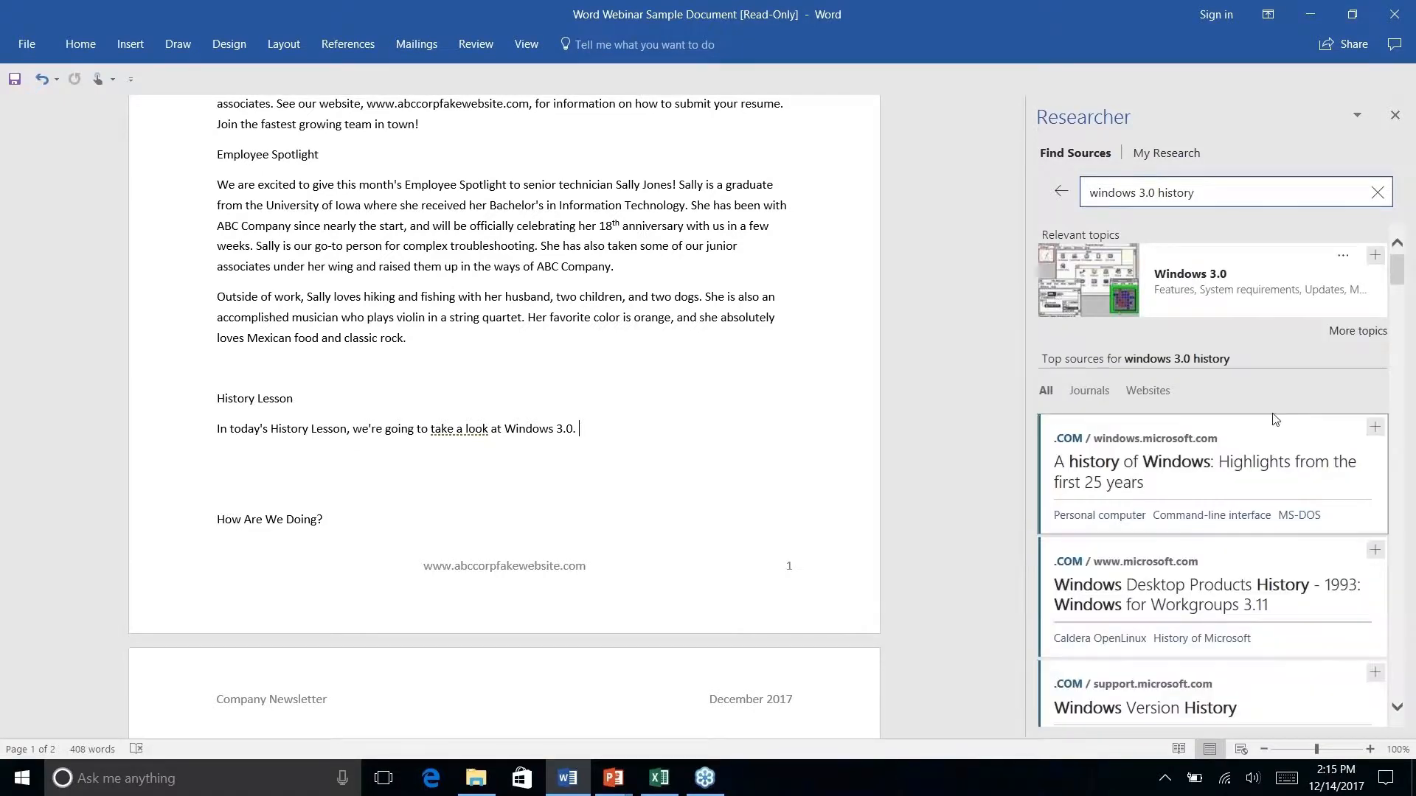
scroll(1266, 494, down, 2)
scroll(1266, 497, down, 6)
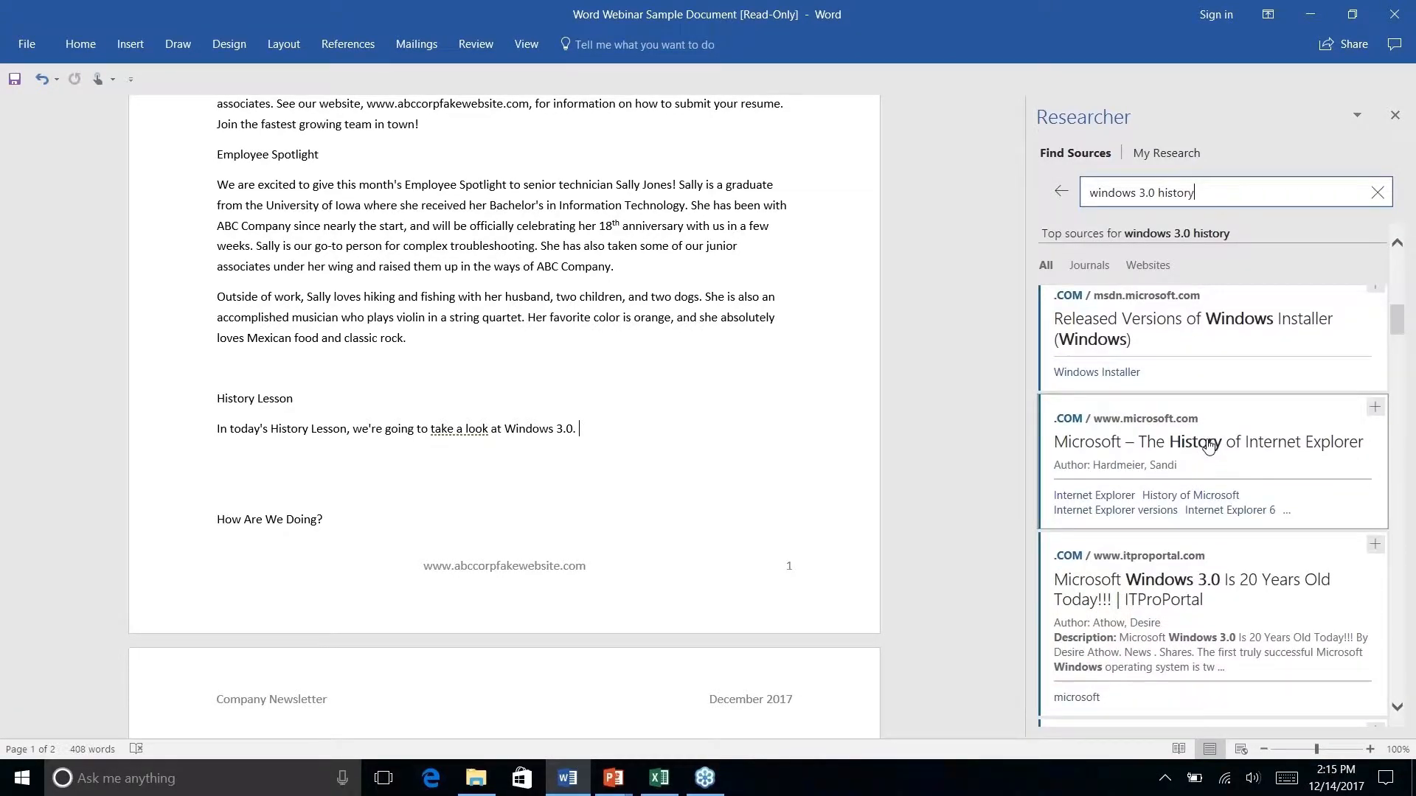
click(1189, 592)
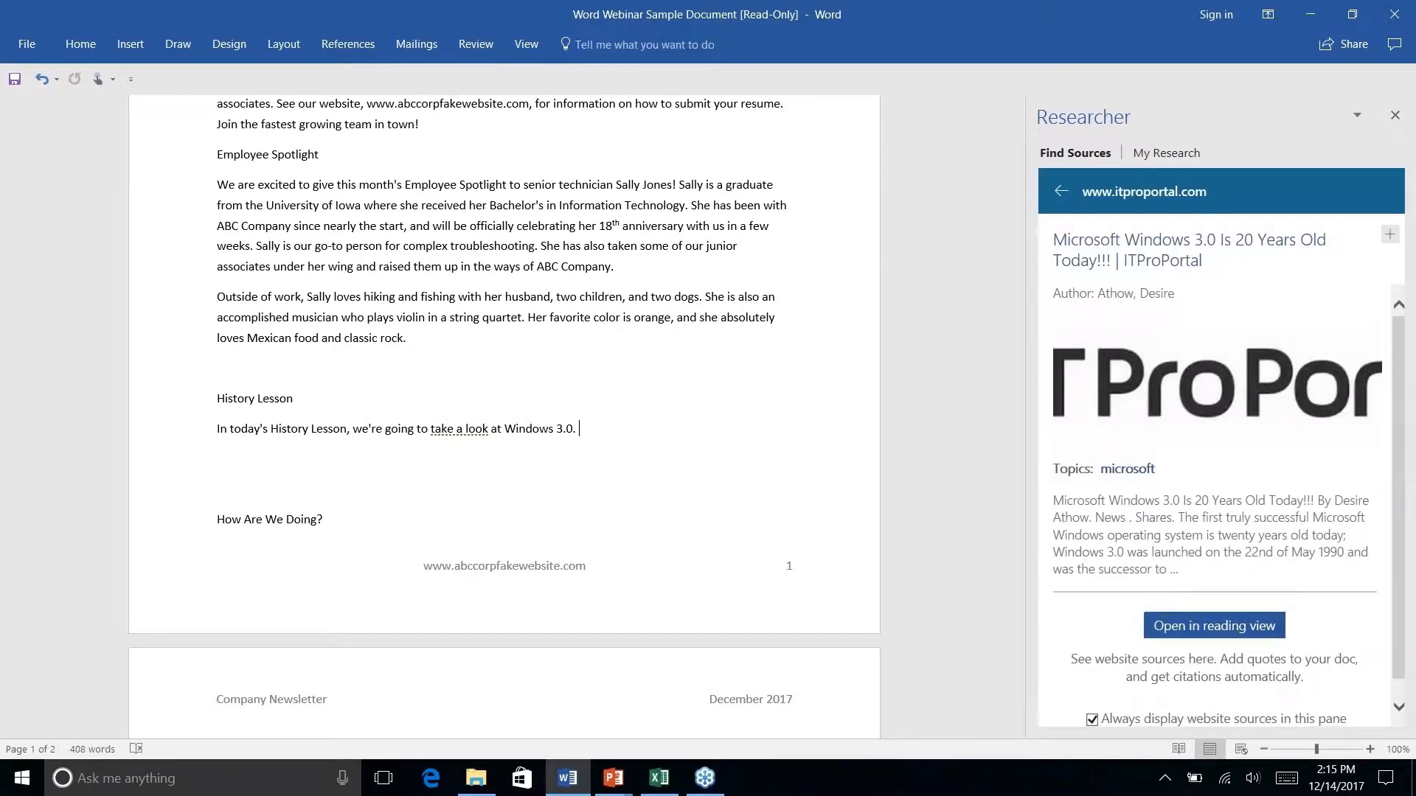
scroll(1214, 509, down, 1)
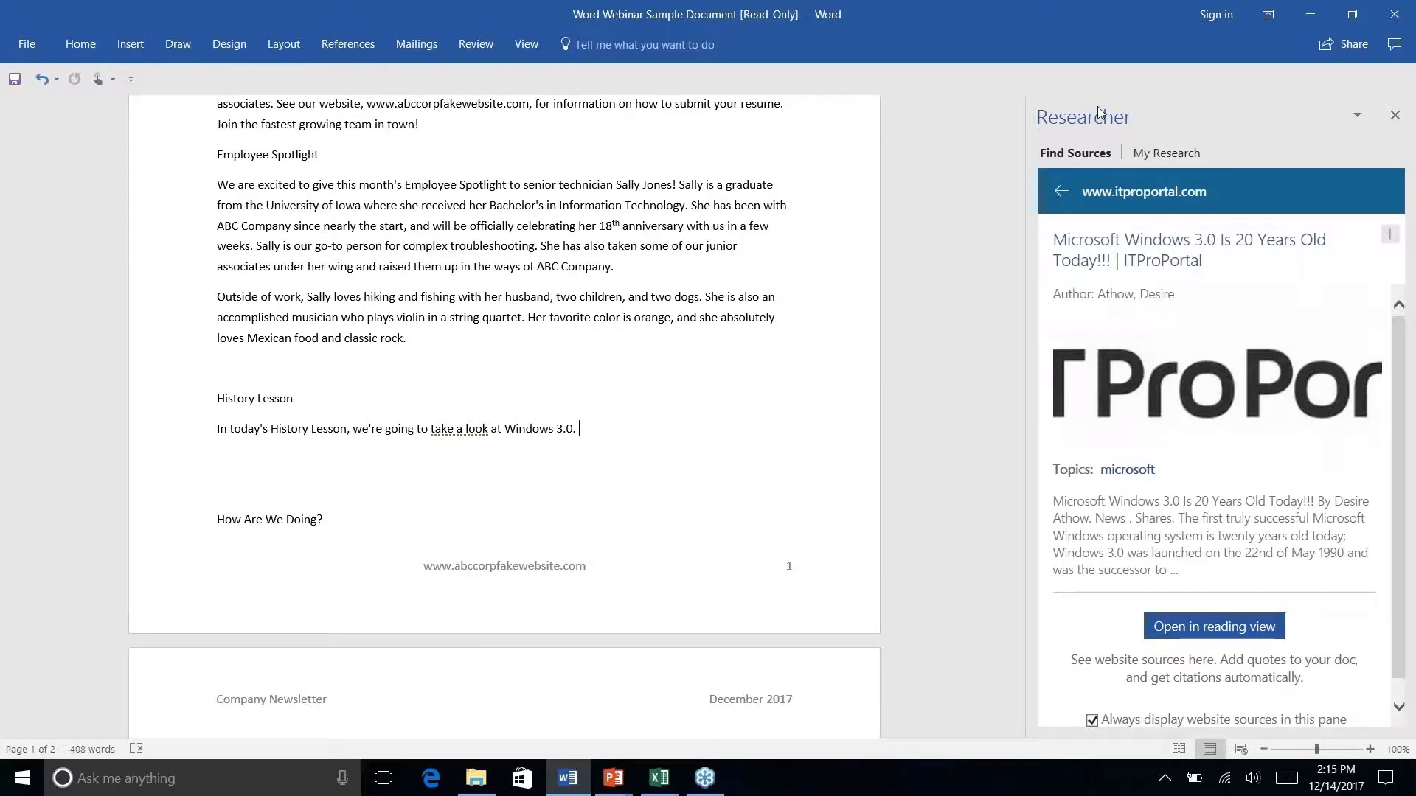
- Go back to the "windows 3.0" results and find the Toasty Tech source on Windows 3.0 with Multimedia Extensions
click(1060, 194)
double_click(1207, 197)
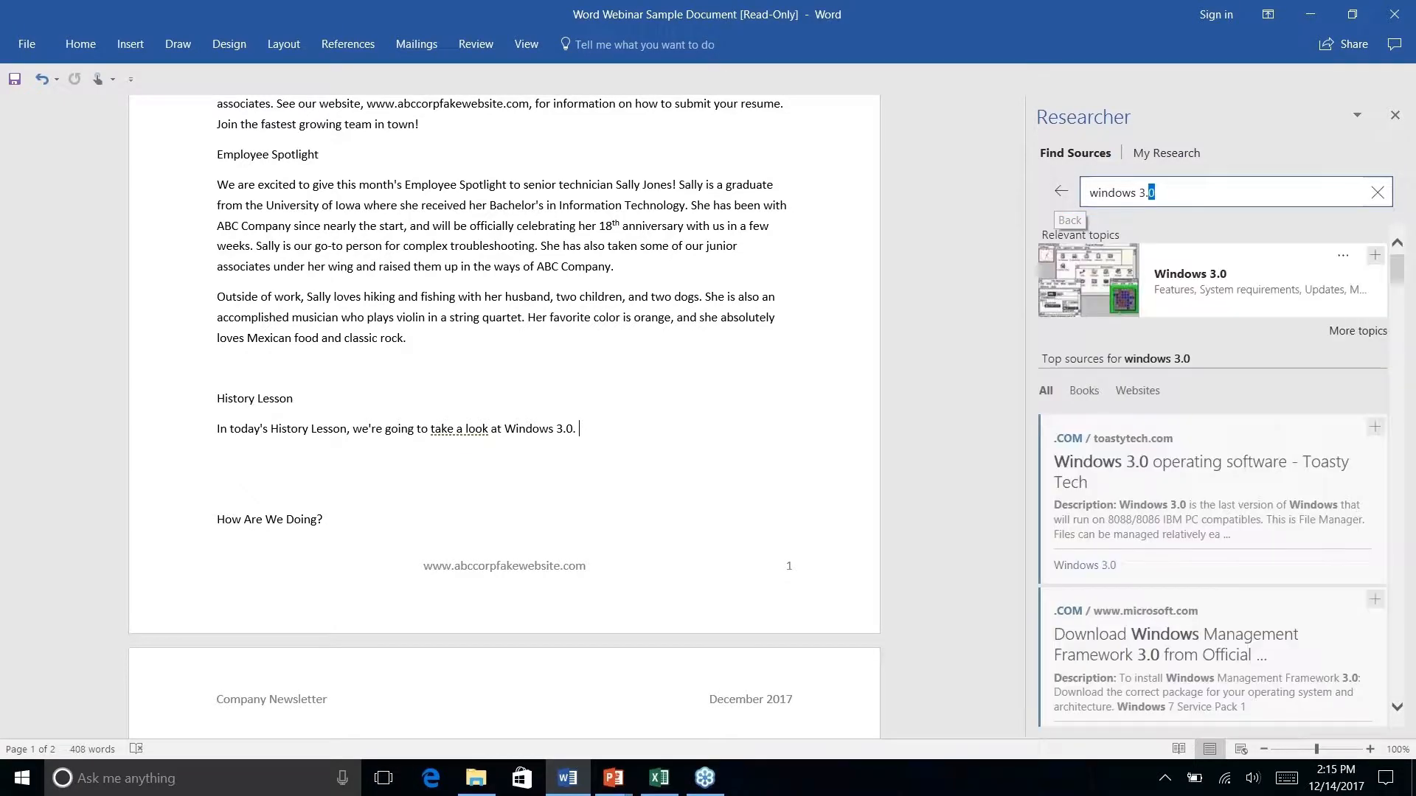
click(1180, 199)
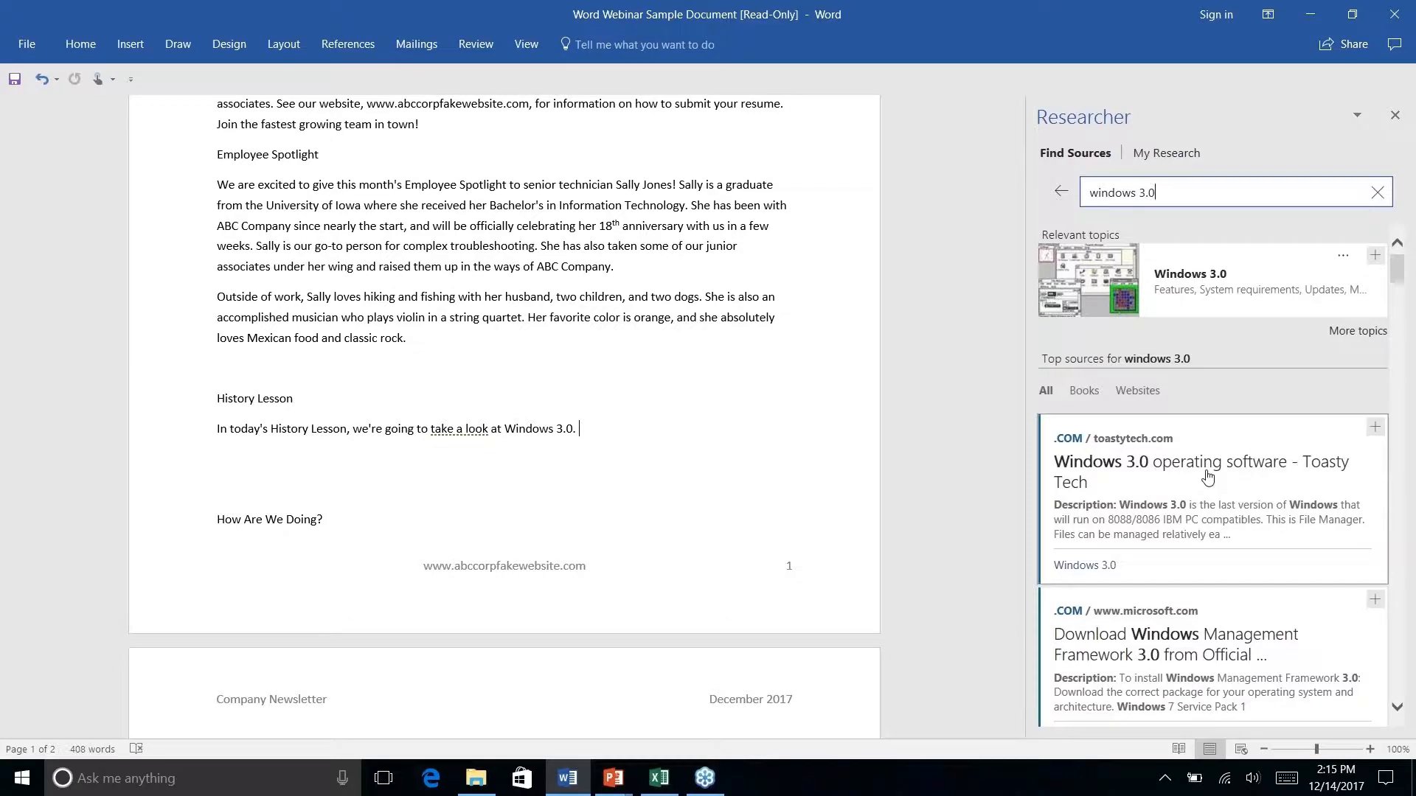
scroll(1208, 478, down, 8)
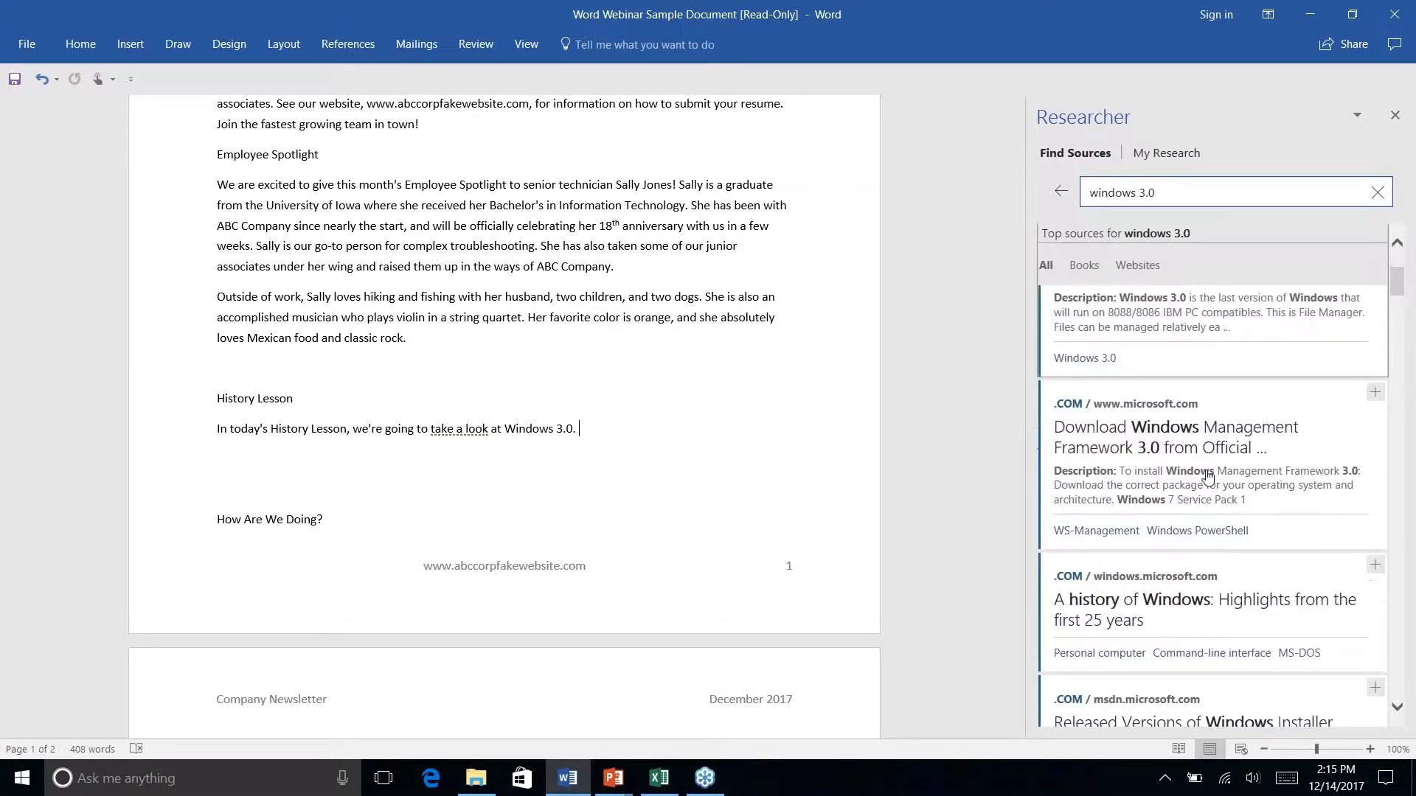
scroll(1208, 478, down, 4)
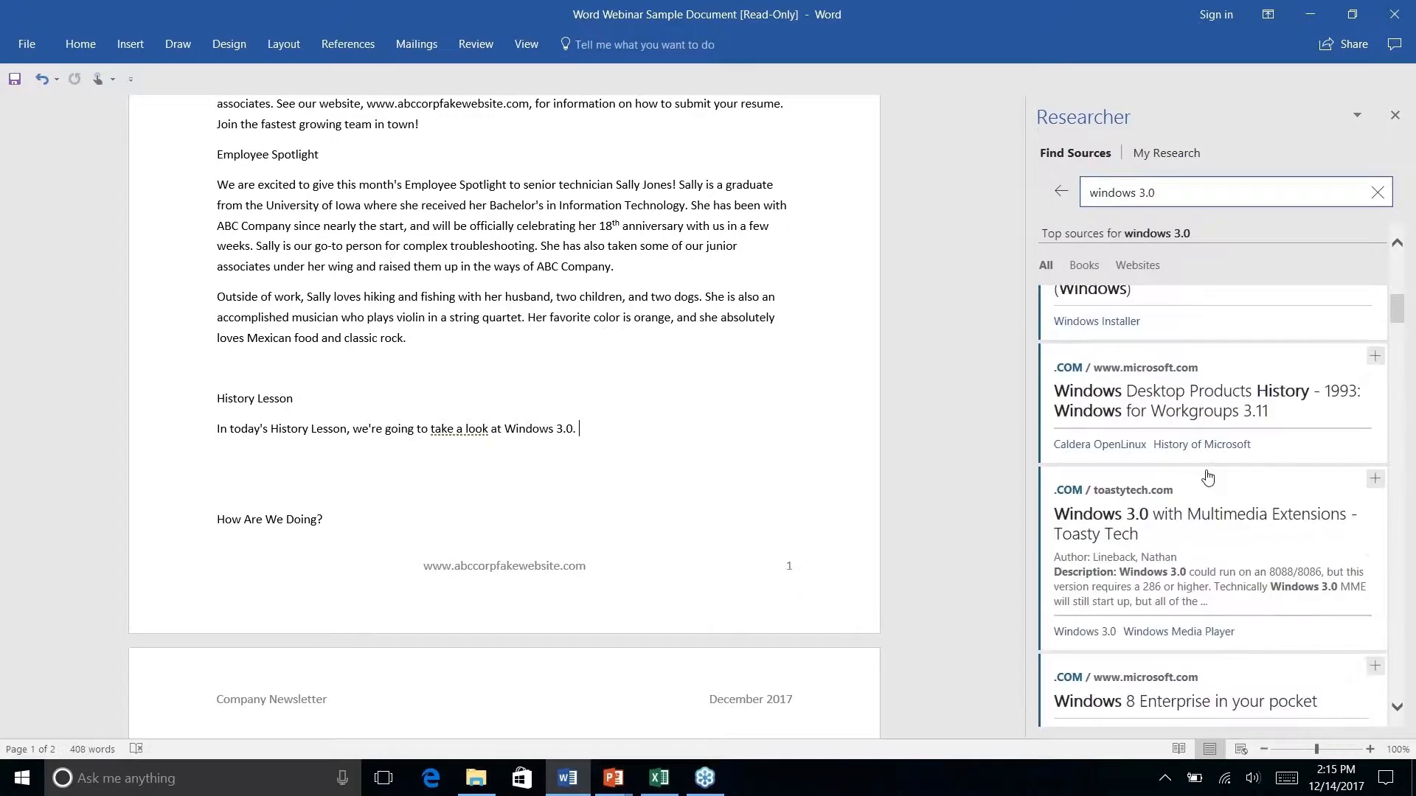
scroll(1207, 478, down, 3)
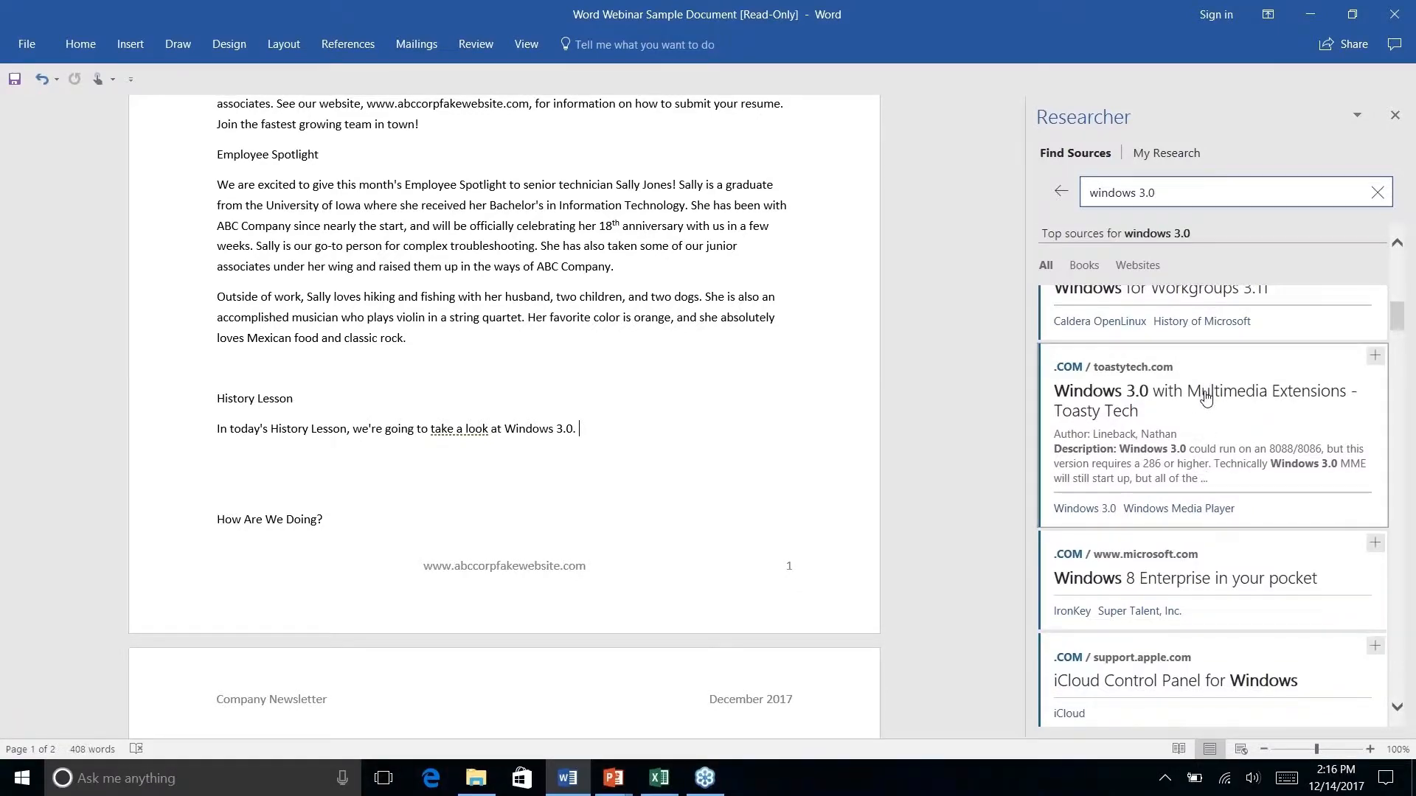
- Open the Windows 3.0 with Multimedia Extensions source and insert its summary text below the History Lesson introduction
click(1207, 390)
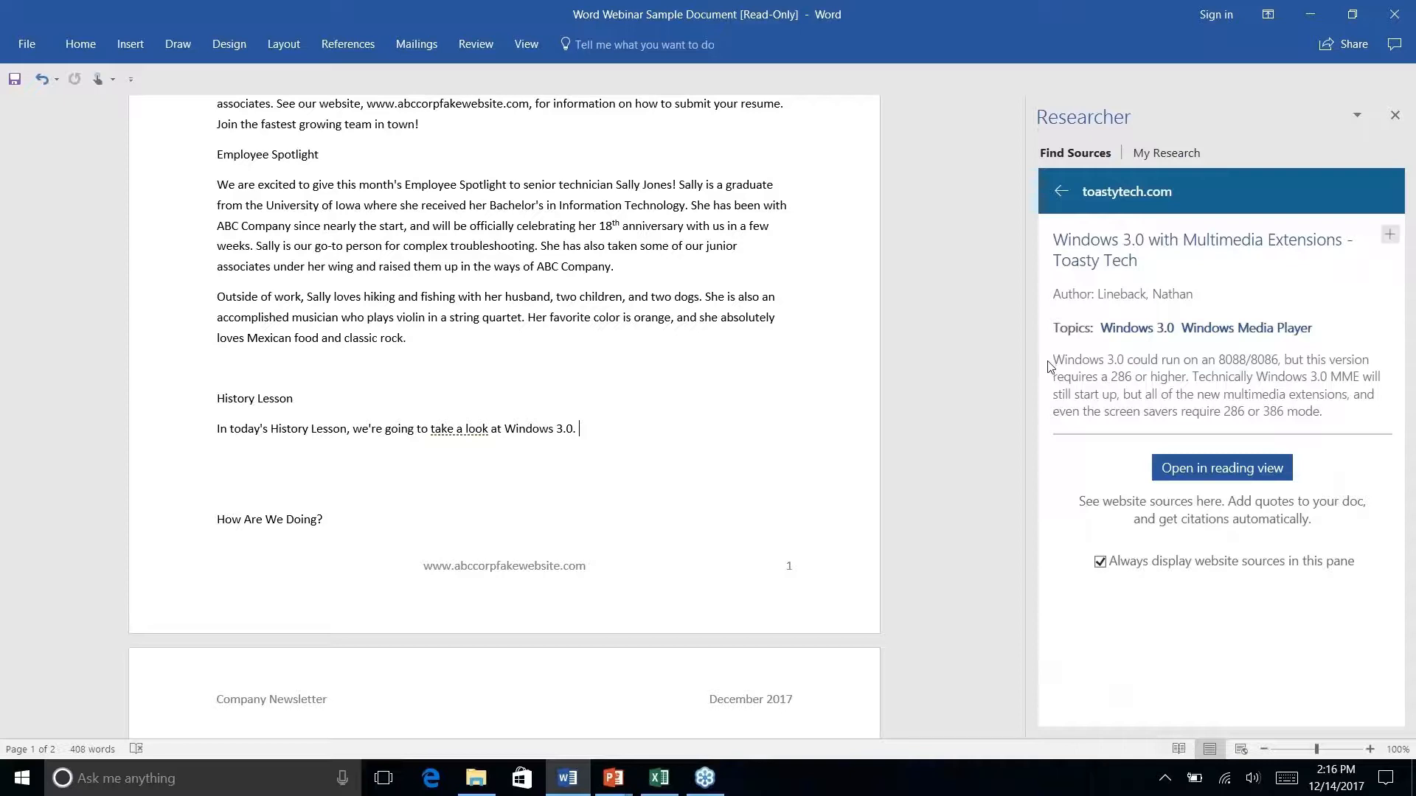
drag(1056, 358, 1350, 408)
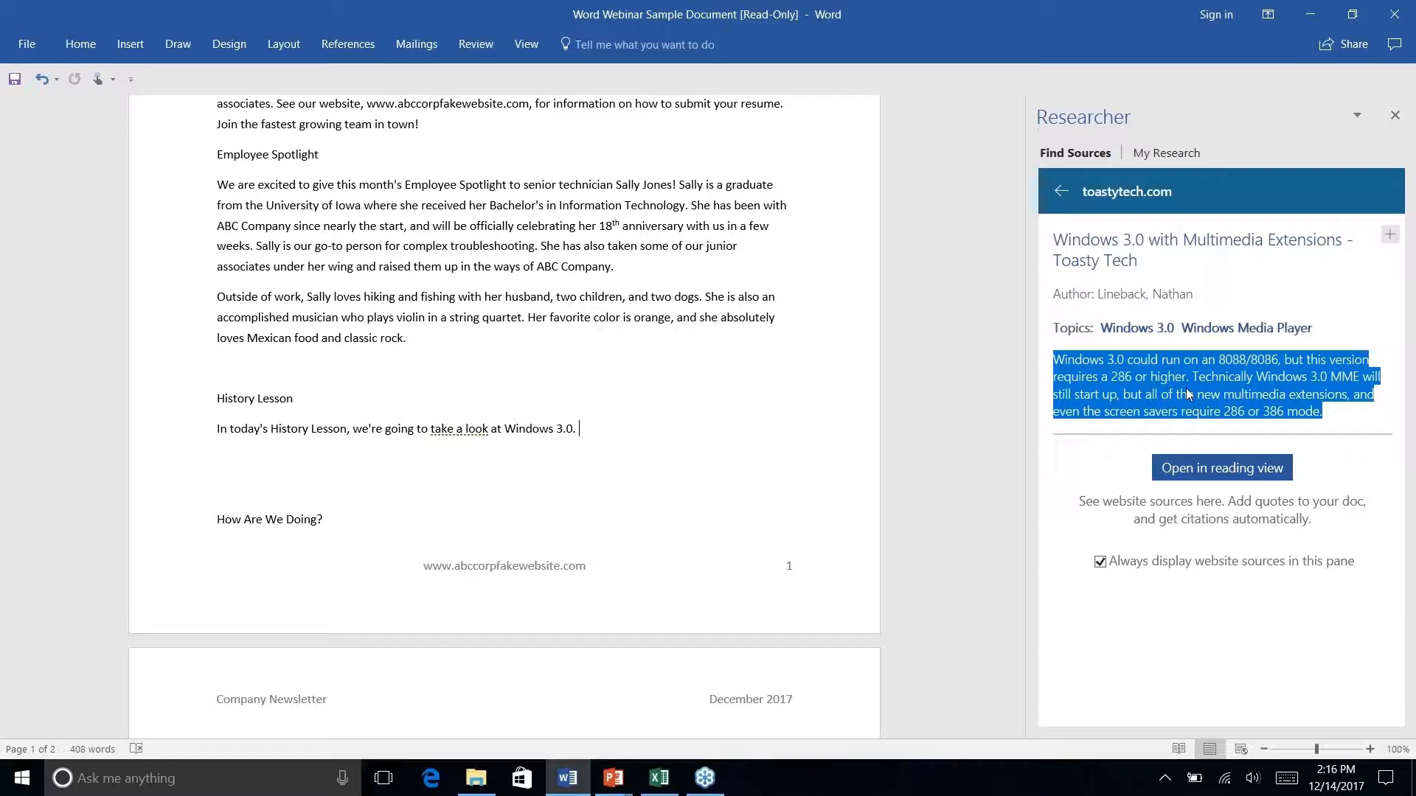
drag(1189, 394, 701, 467)
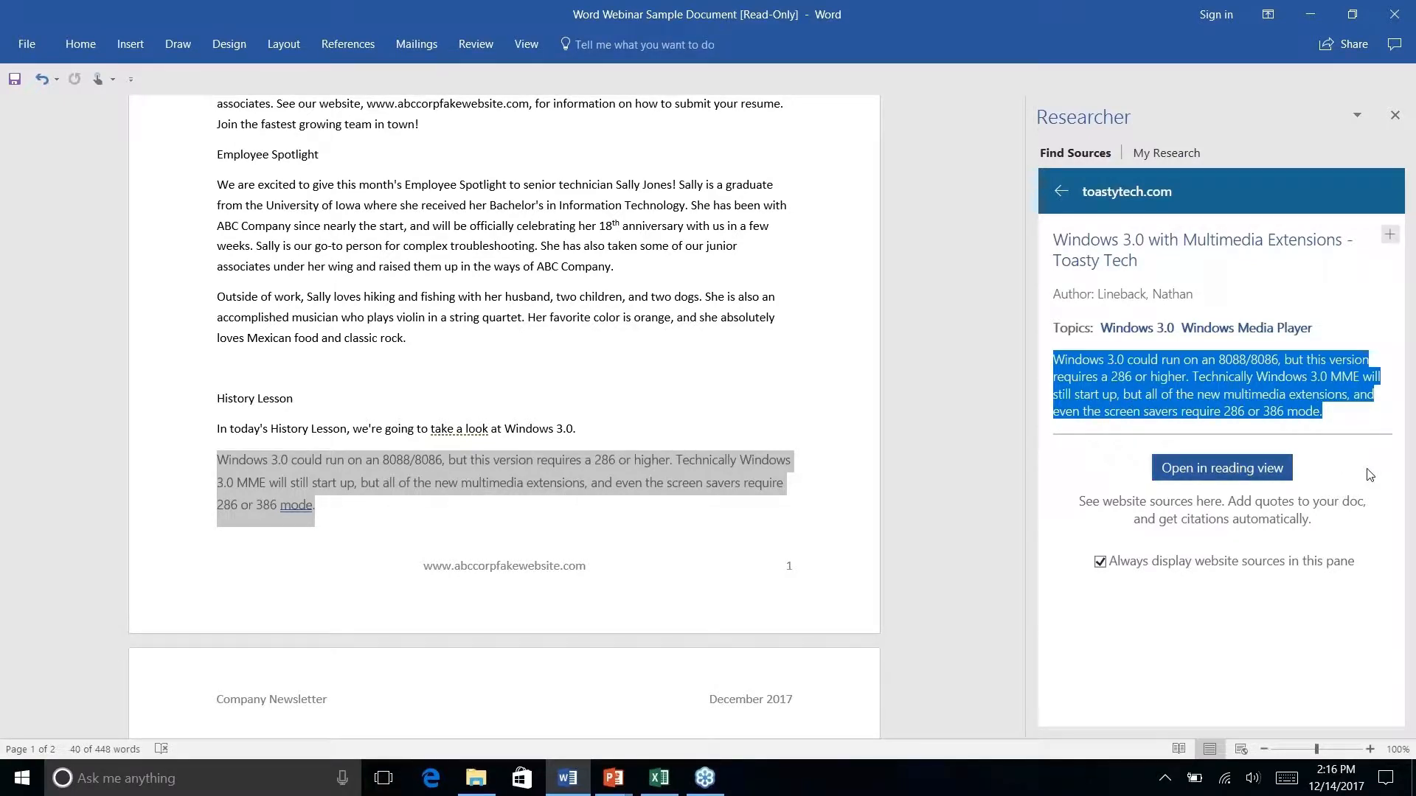
- Open the source in reading view and look through the article, selecting its 8088/8086 paragraph to show the options for adding it
click(1201, 476)
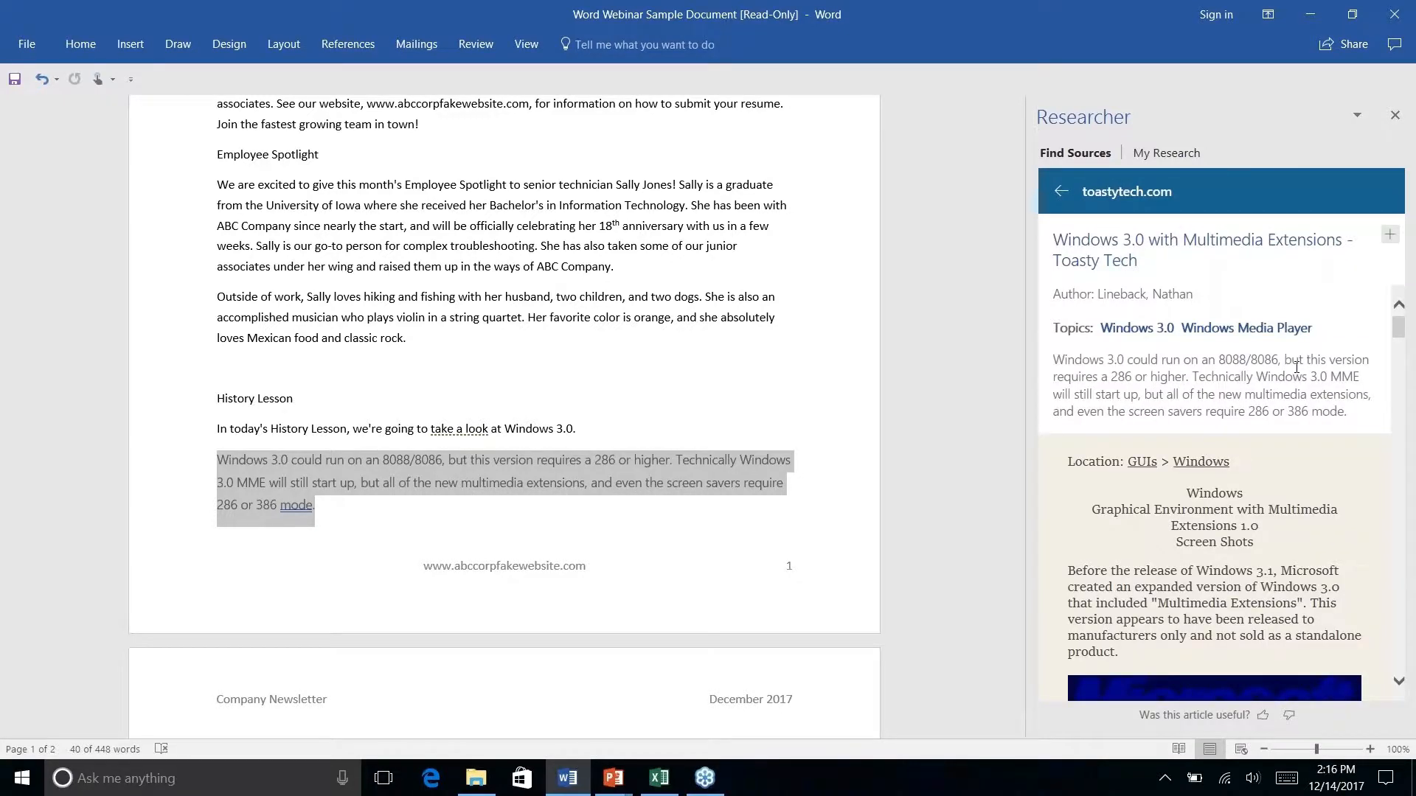
scroll(1296, 366, down, 7)
scroll(1215, 492, down, 5)
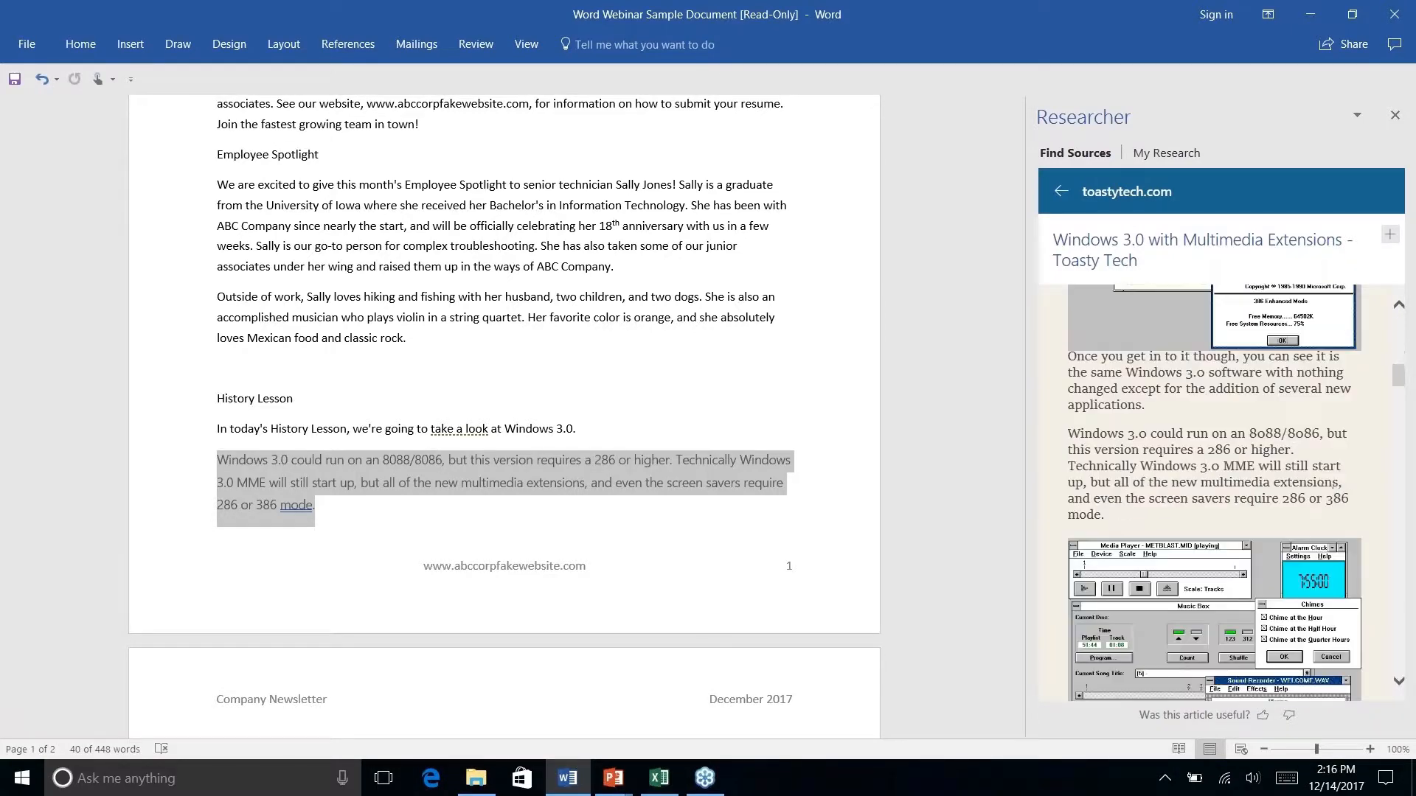
scroll(1215, 492, up, 8)
scroll(1200, 543, down, 8)
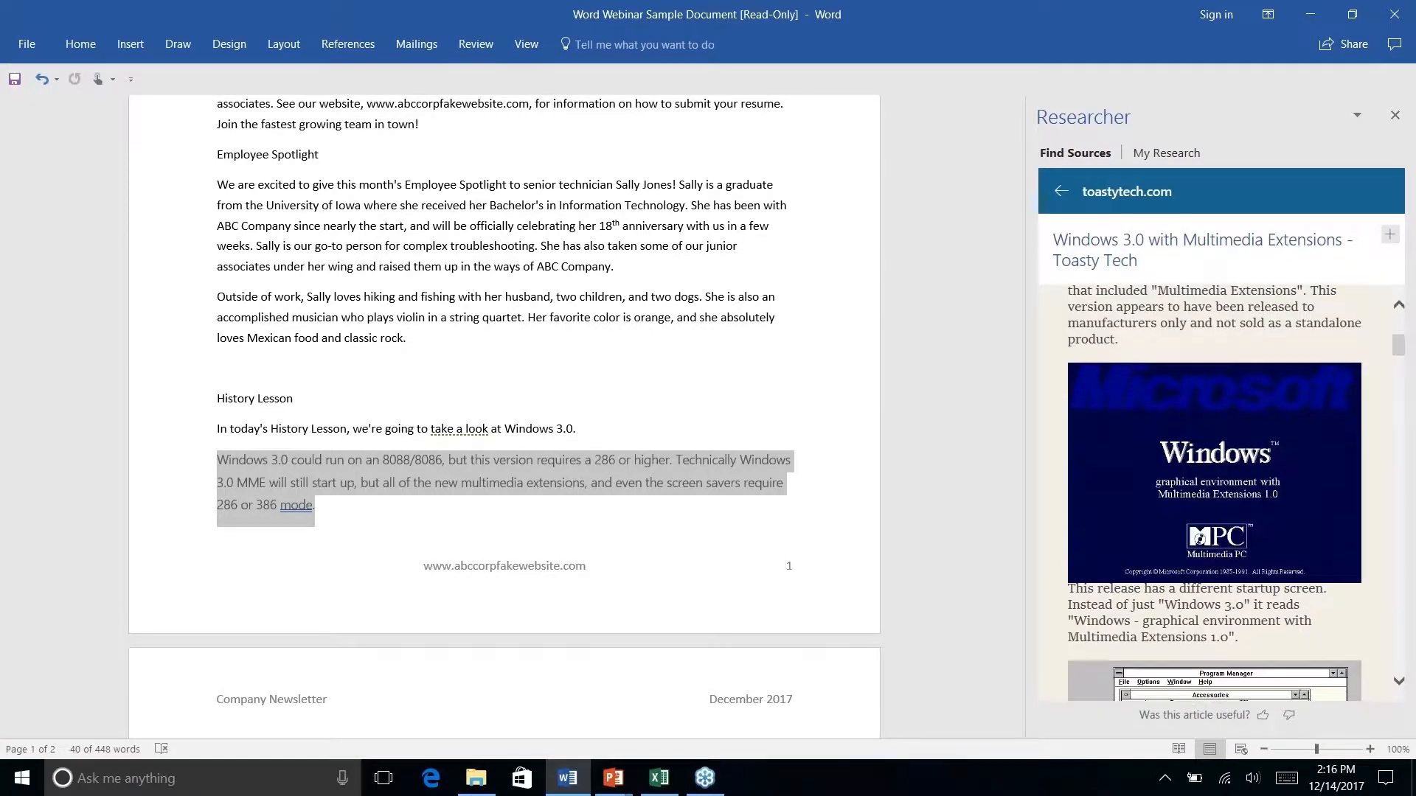
scroll(1226, 462, up, 3)
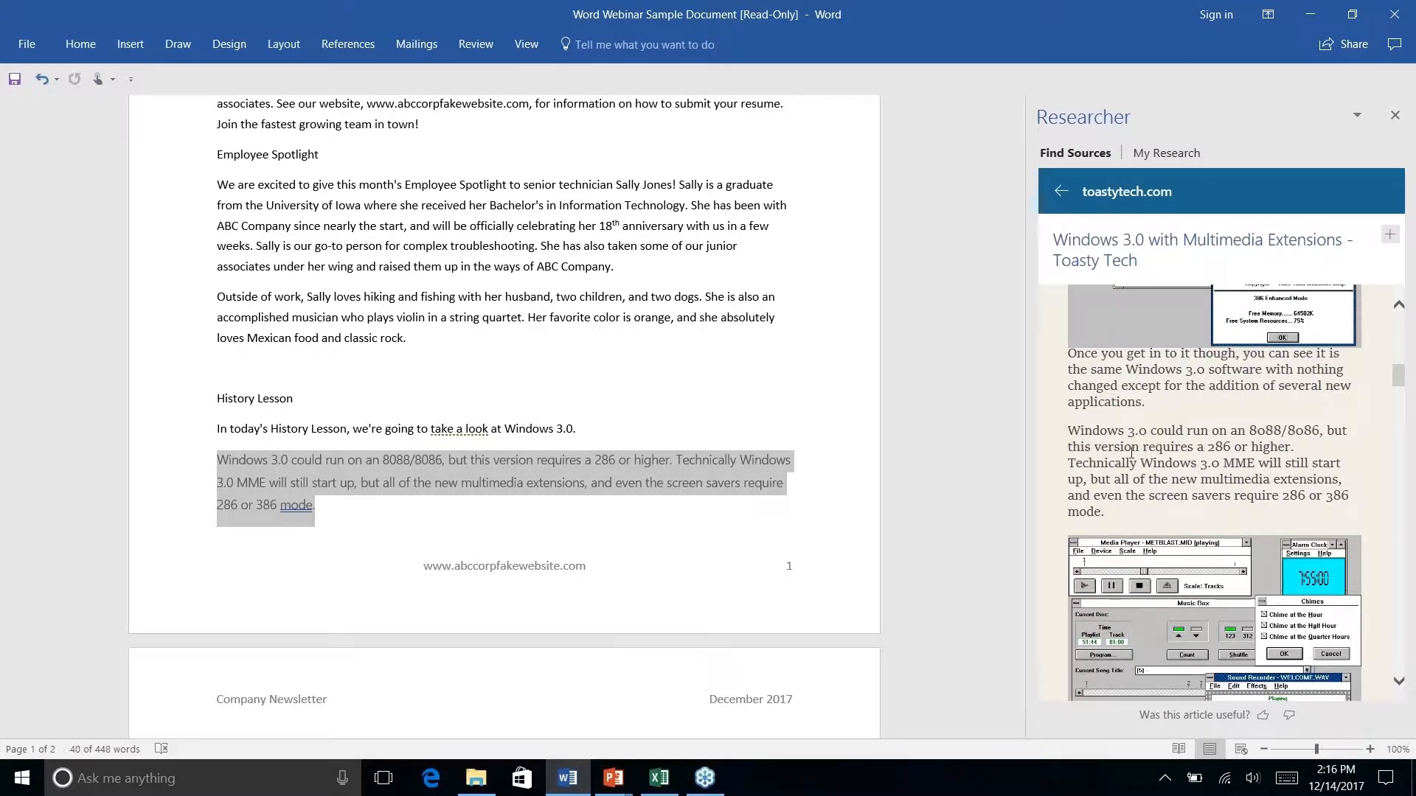
scroll(1069, 435, up, 1)
drag(1073, 441, 1104, 522)
scroll(1104, 531, up, 1)
scroll(1214, 492, up, 3)
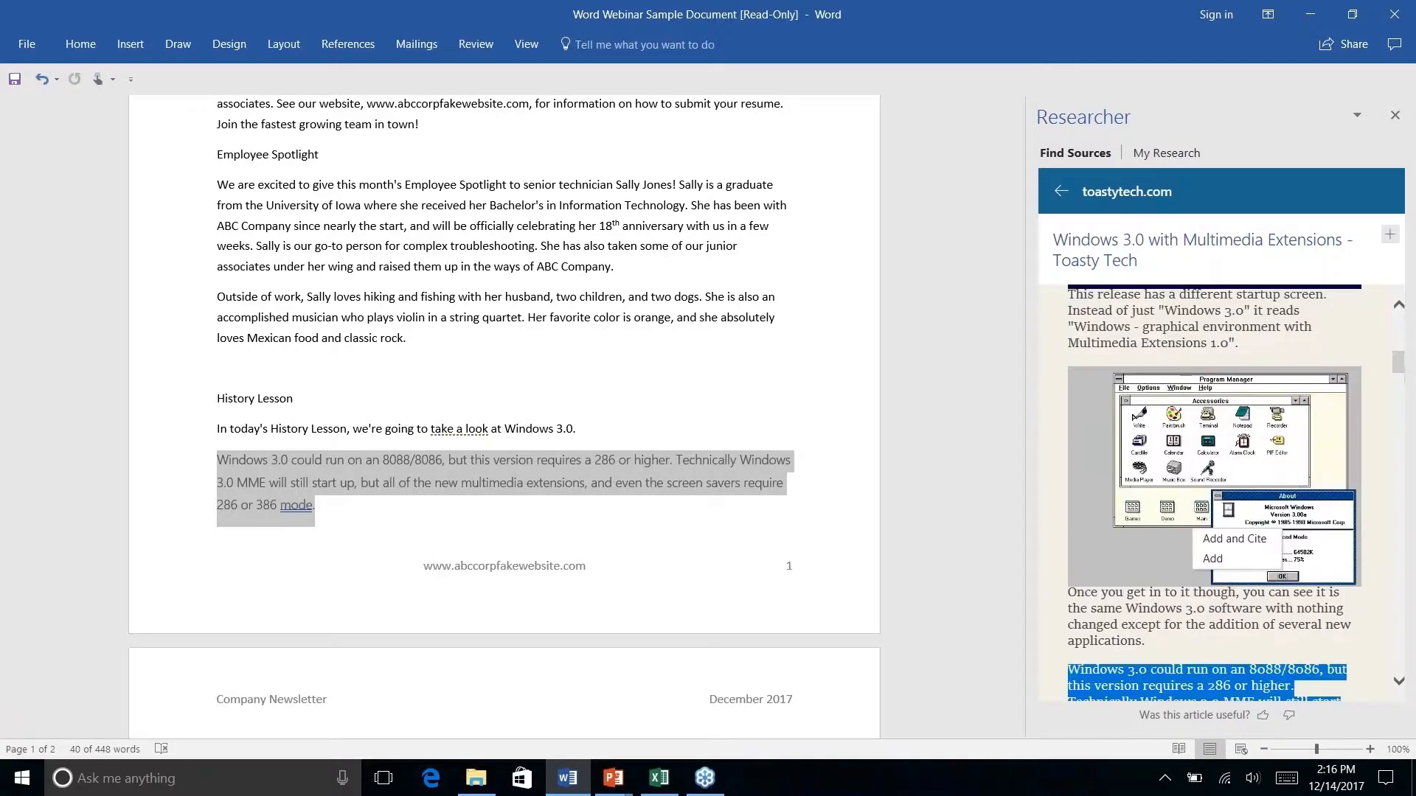
scroll(1215, 492, down, 7)
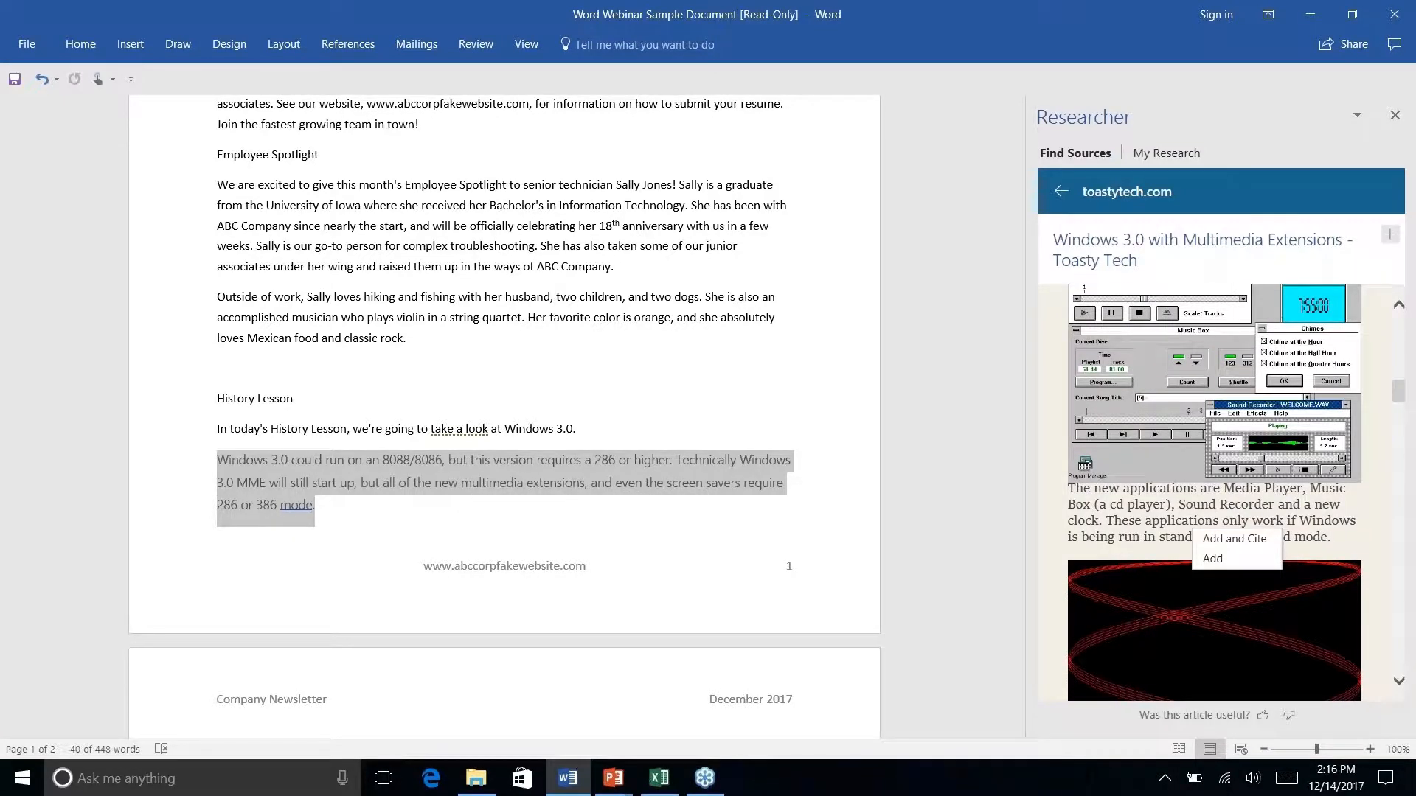
- Add the article's paragraph about the media player playing ".mmm" animation files to the History Lesson section with a citation
scroll(1215, 492, down, 4)
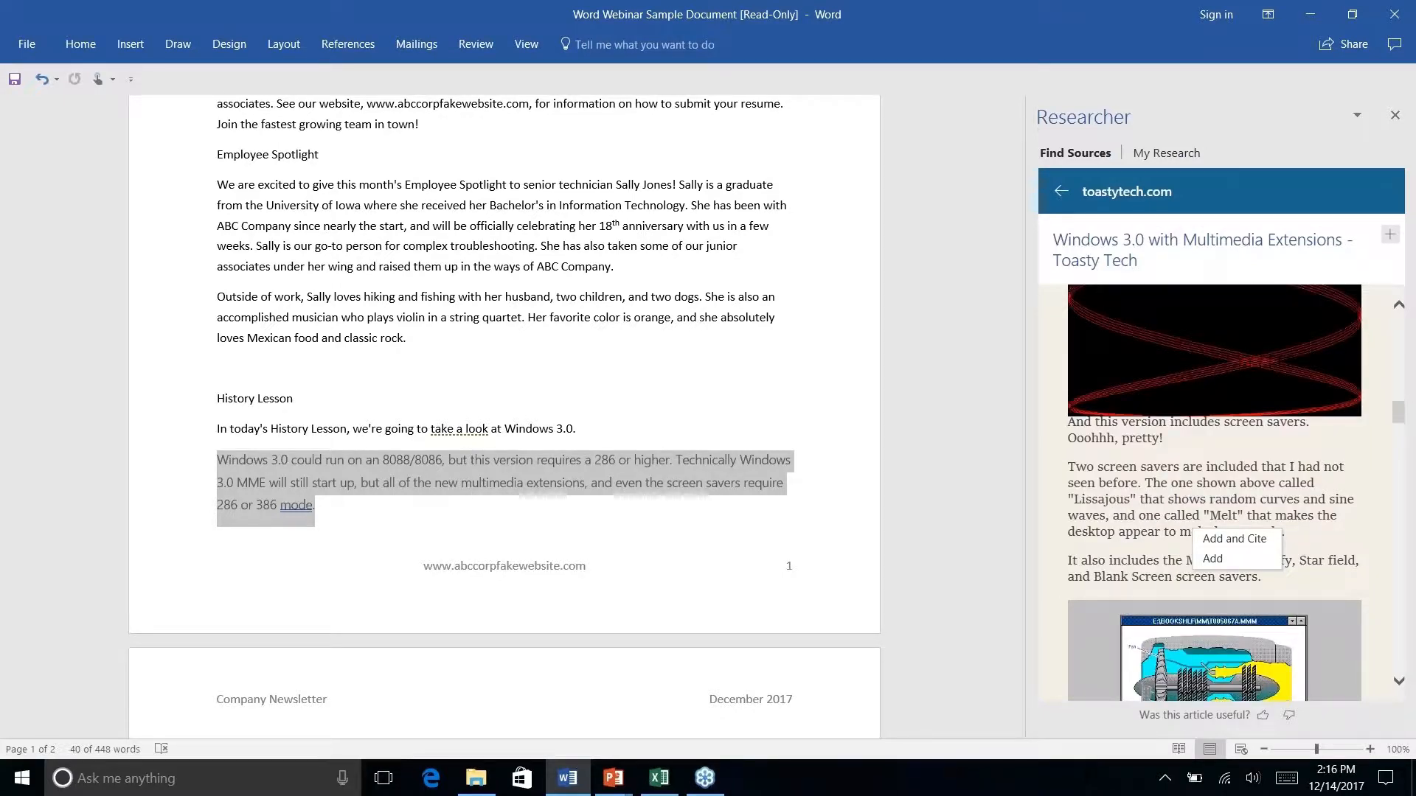
scroll(1110, 476, down, 5)
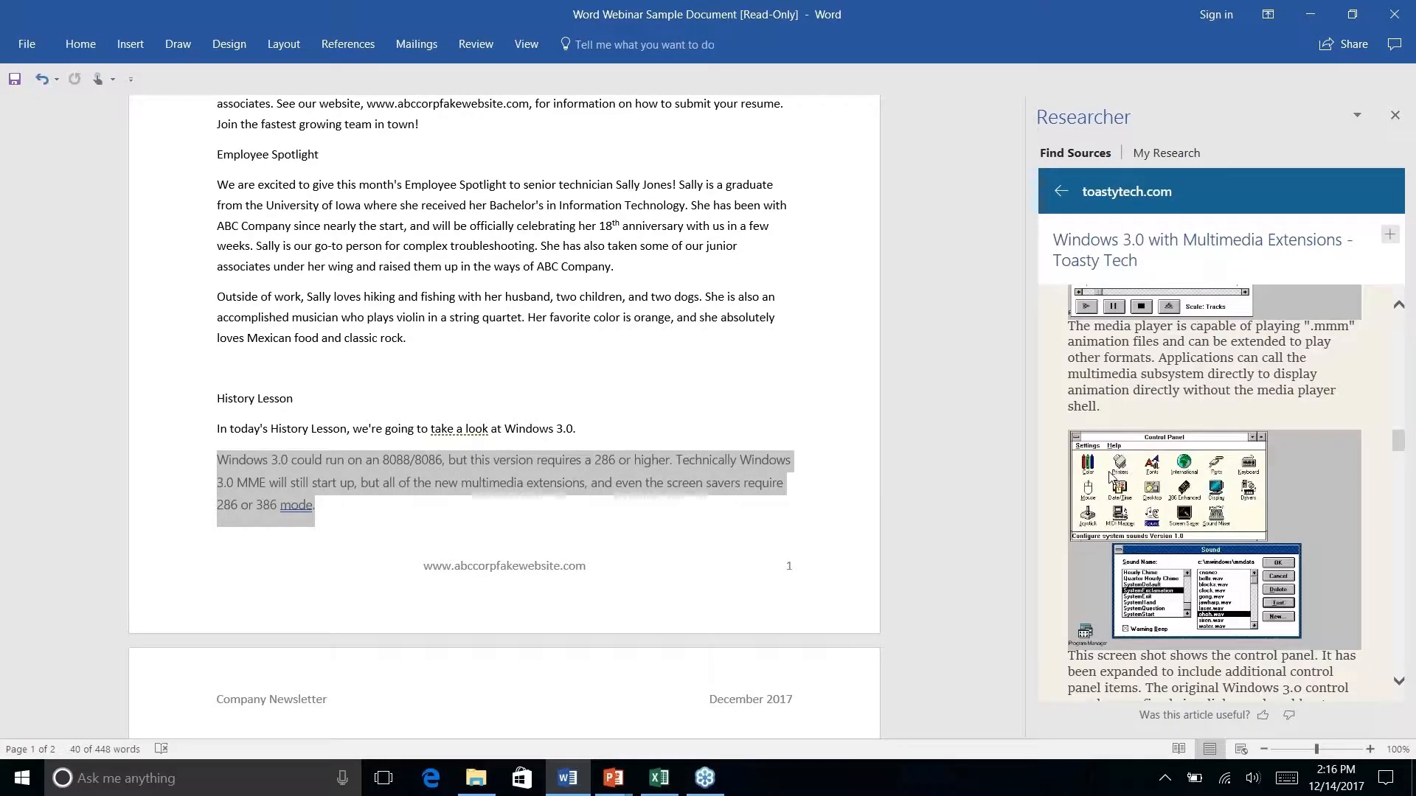
scroll(1110, 475, up, 1)
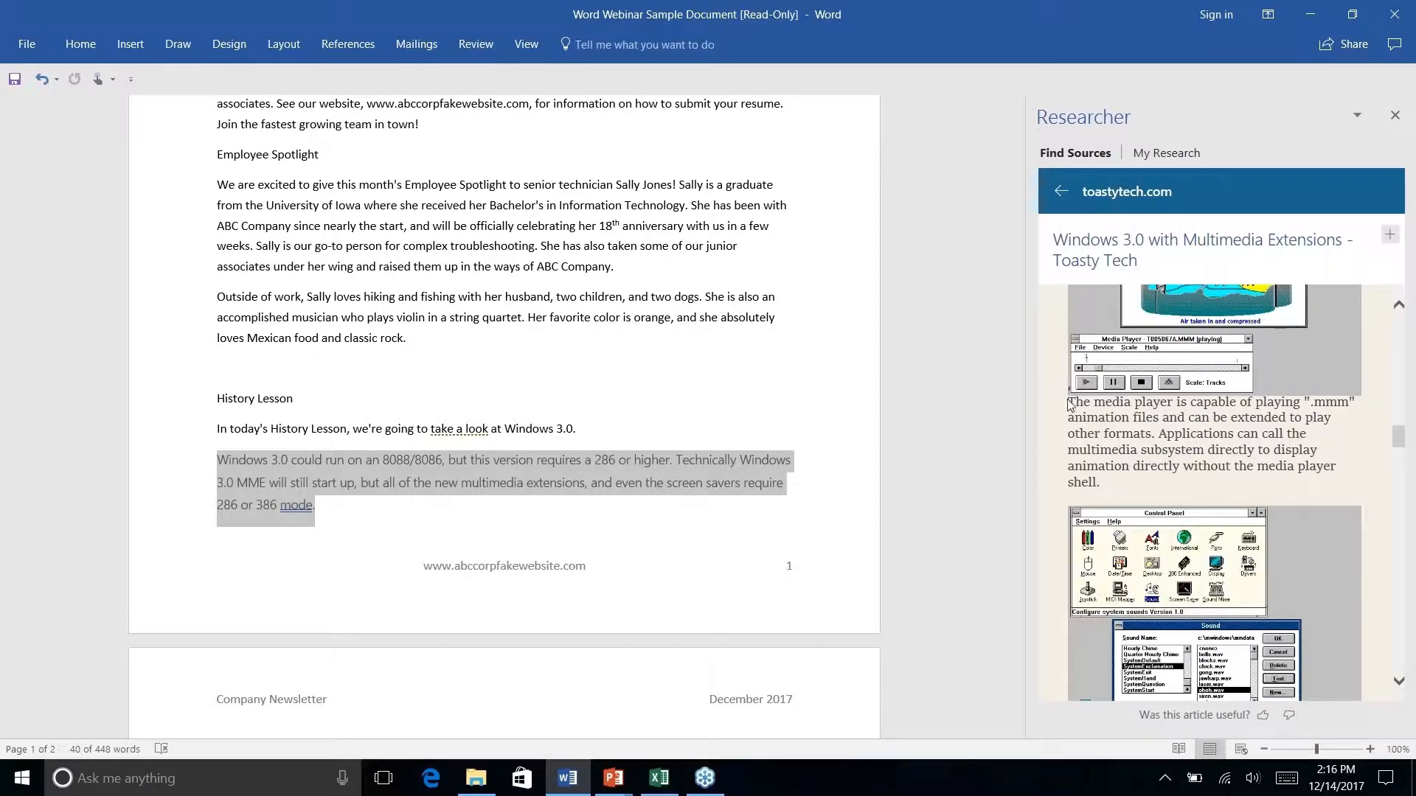
drag(1069, 404, 1136, 481)
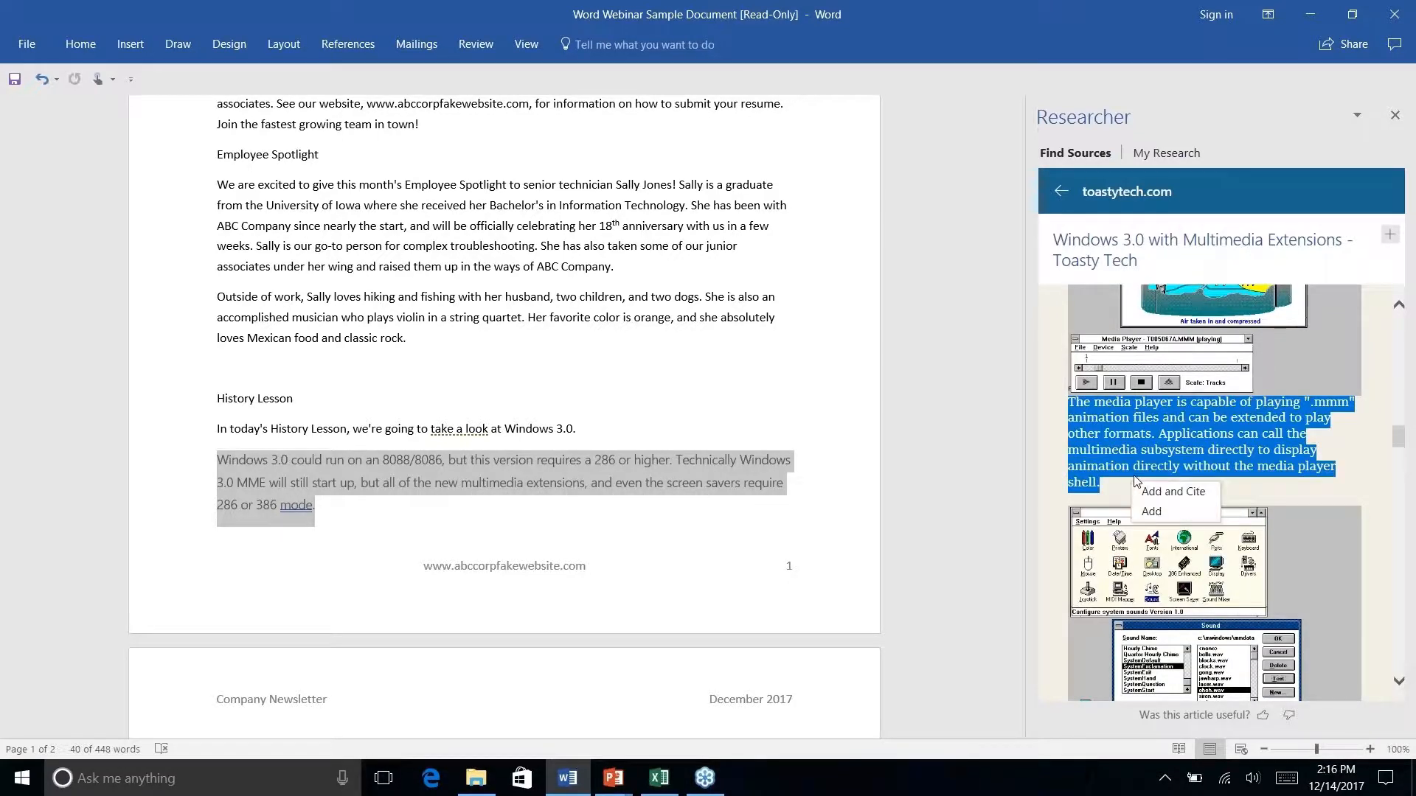
click(1176, 492)
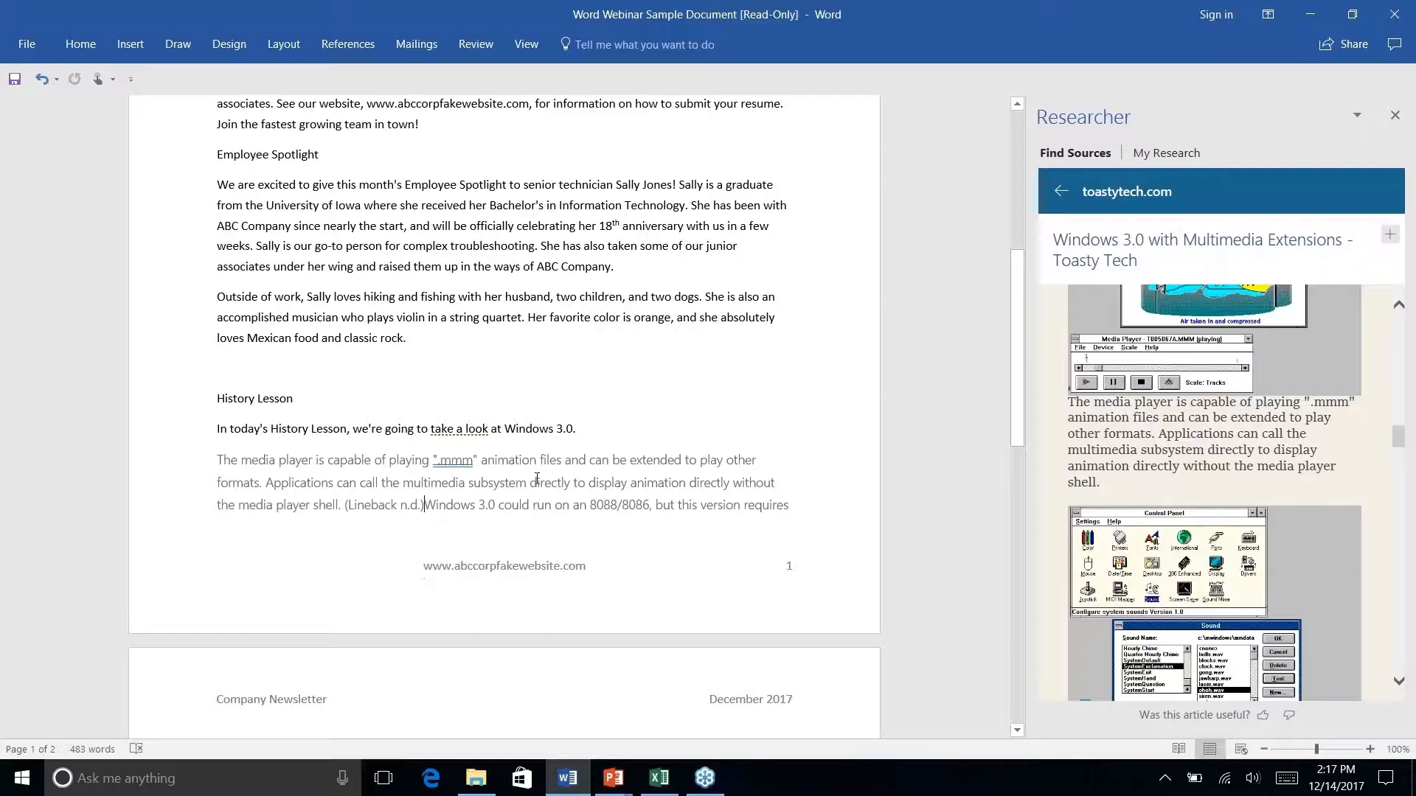
- Review the inserted text and its citation in the newsletter, and change the citation style to APA
scroll(536, 476, up, 1)
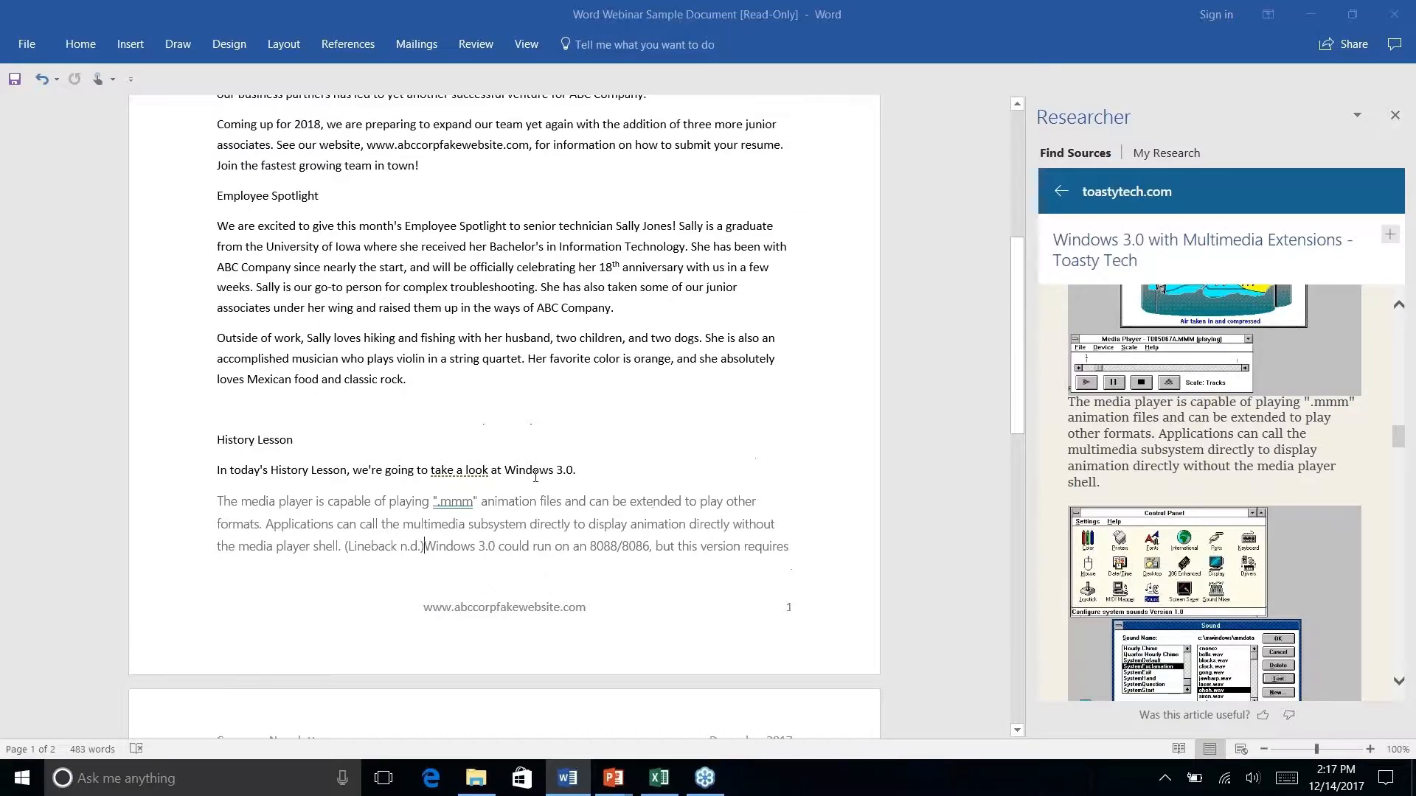
scroll(535, 476, down, 3)
scroll(536, 476, down, 3)
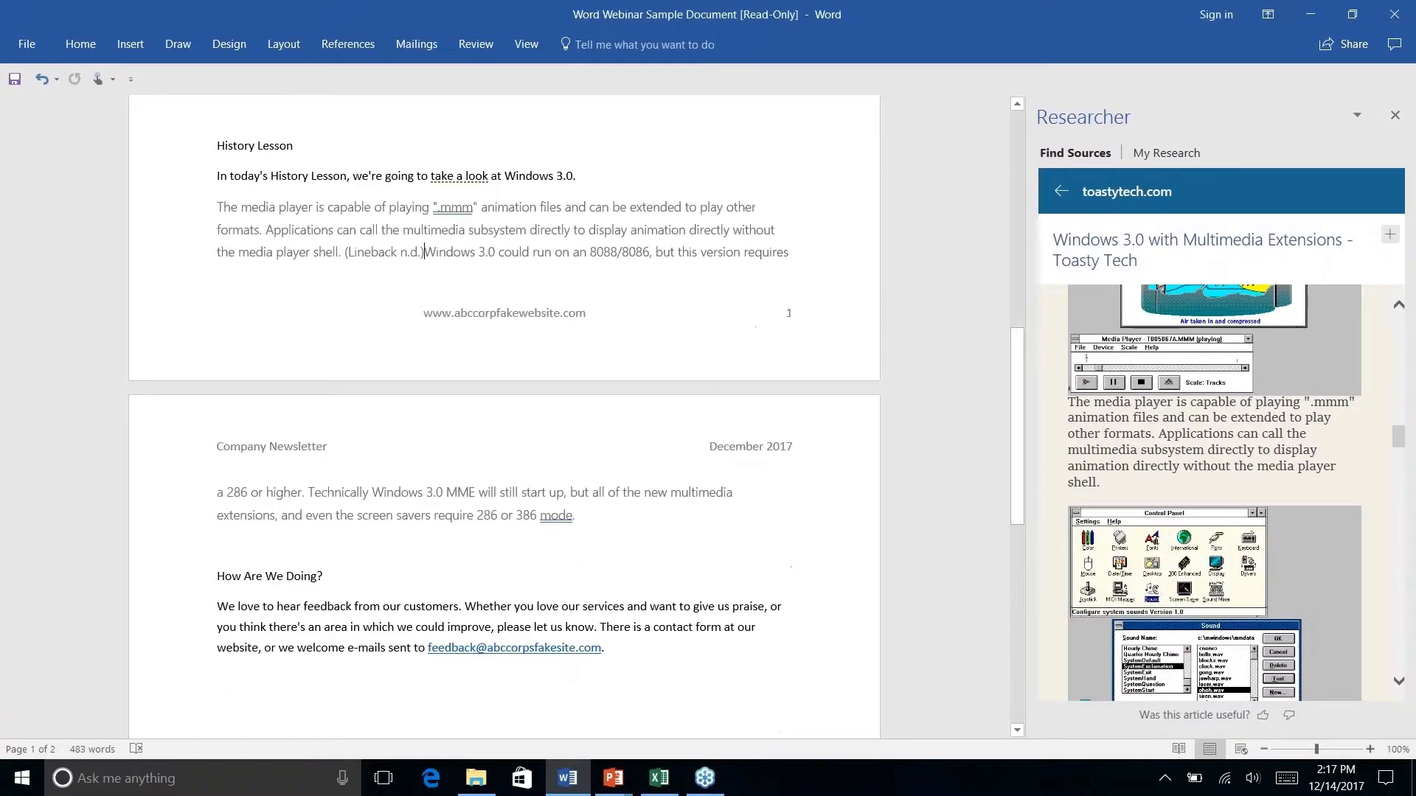
click(348, 43)
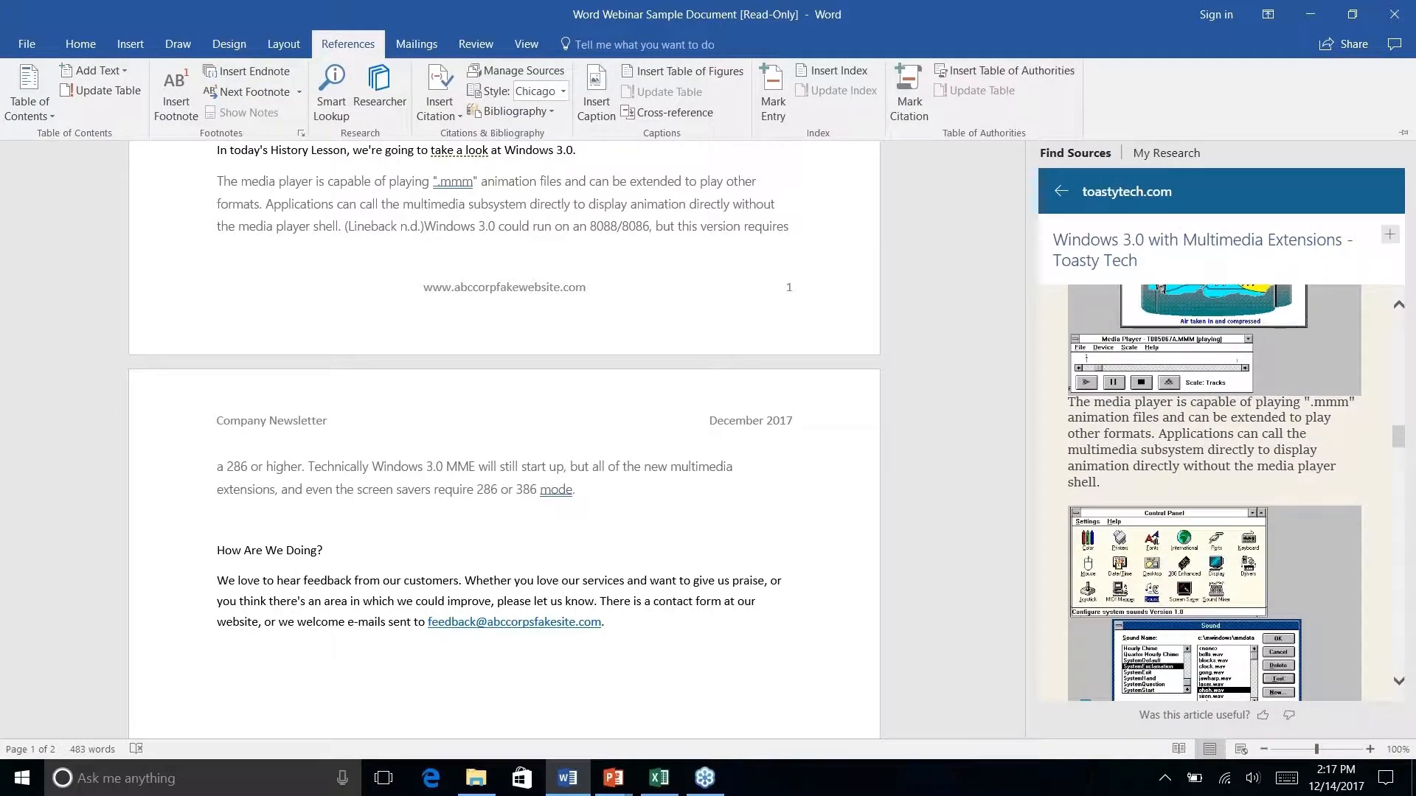
click(563, 95)
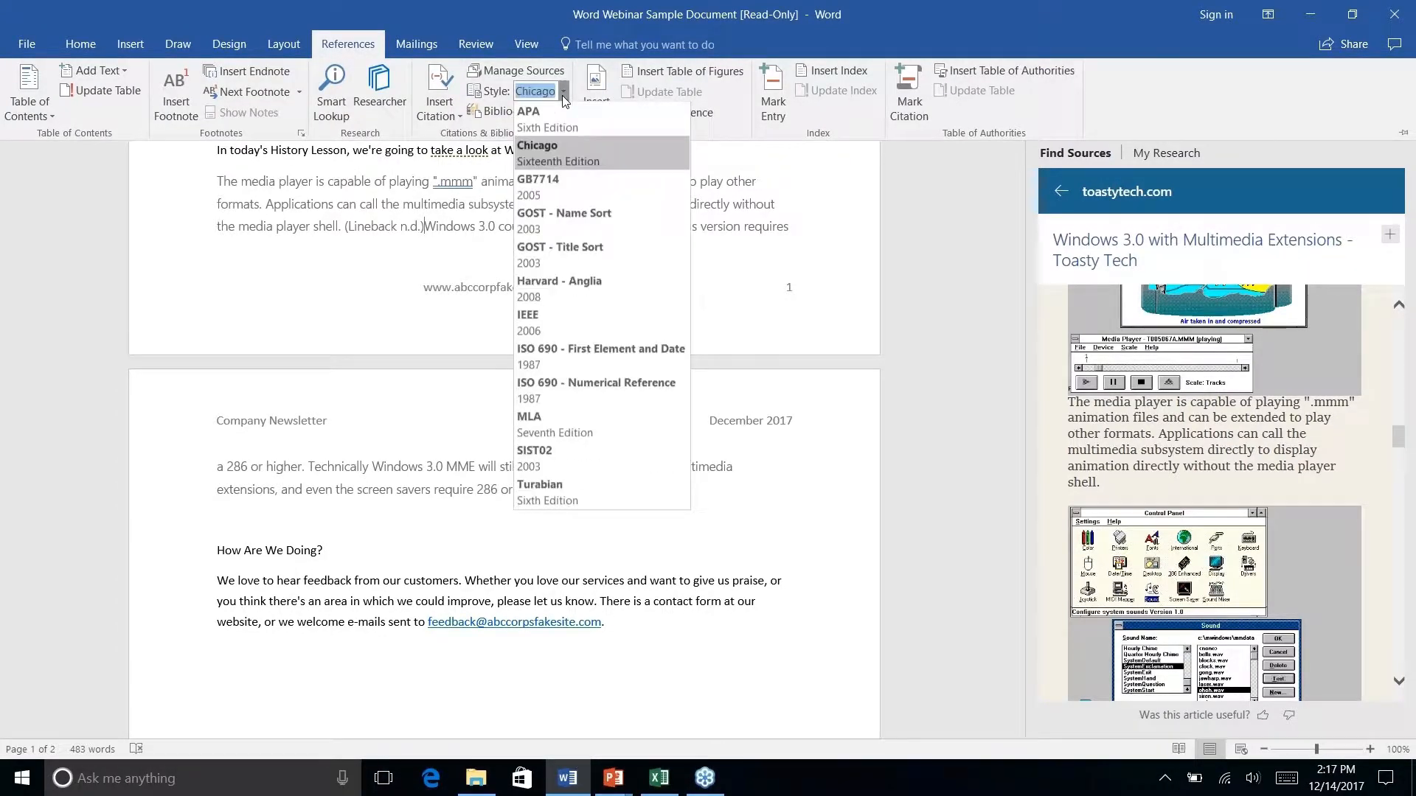
click(555, 123)
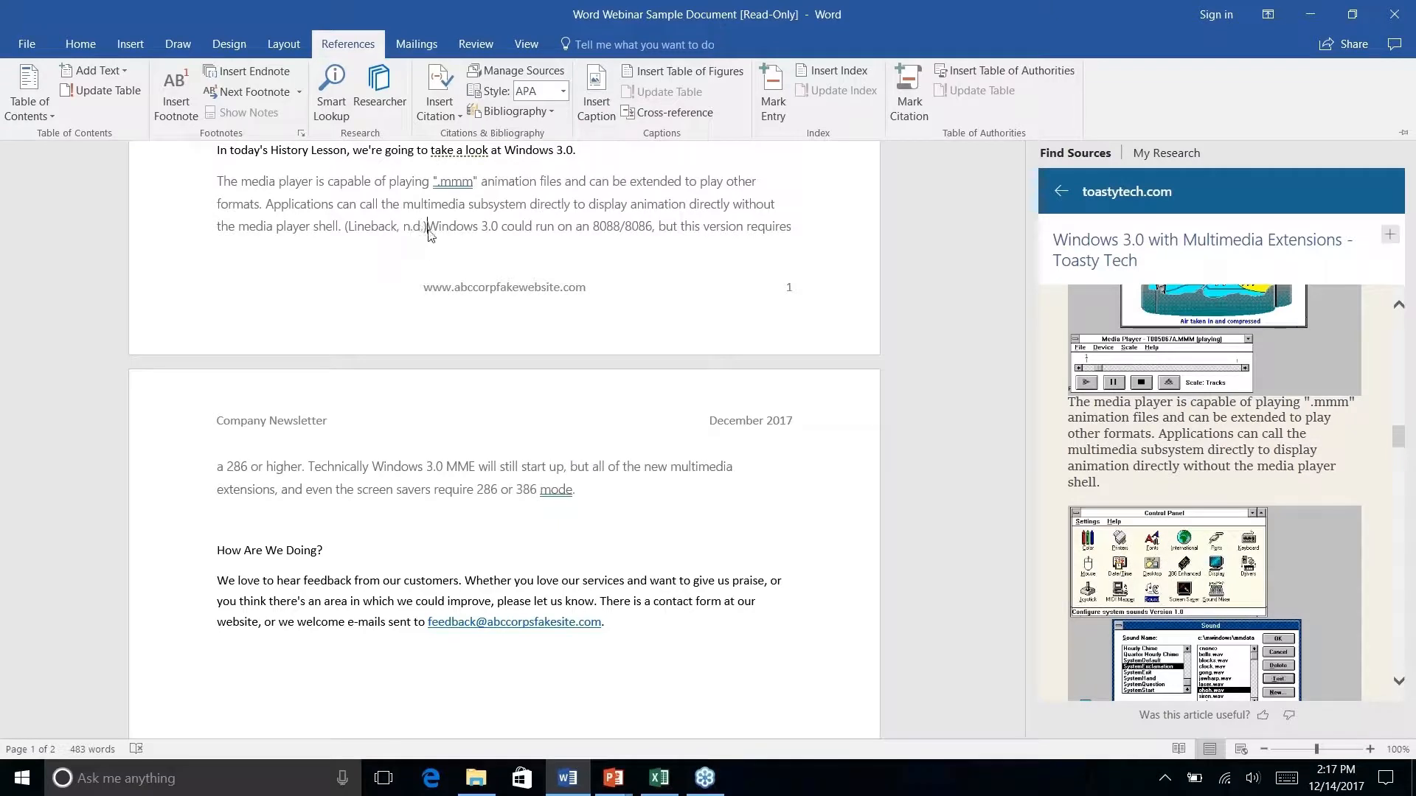
- Open the source details behind the media player paragraph's citation, look at the source types, and close them without changes
click(389, 223)
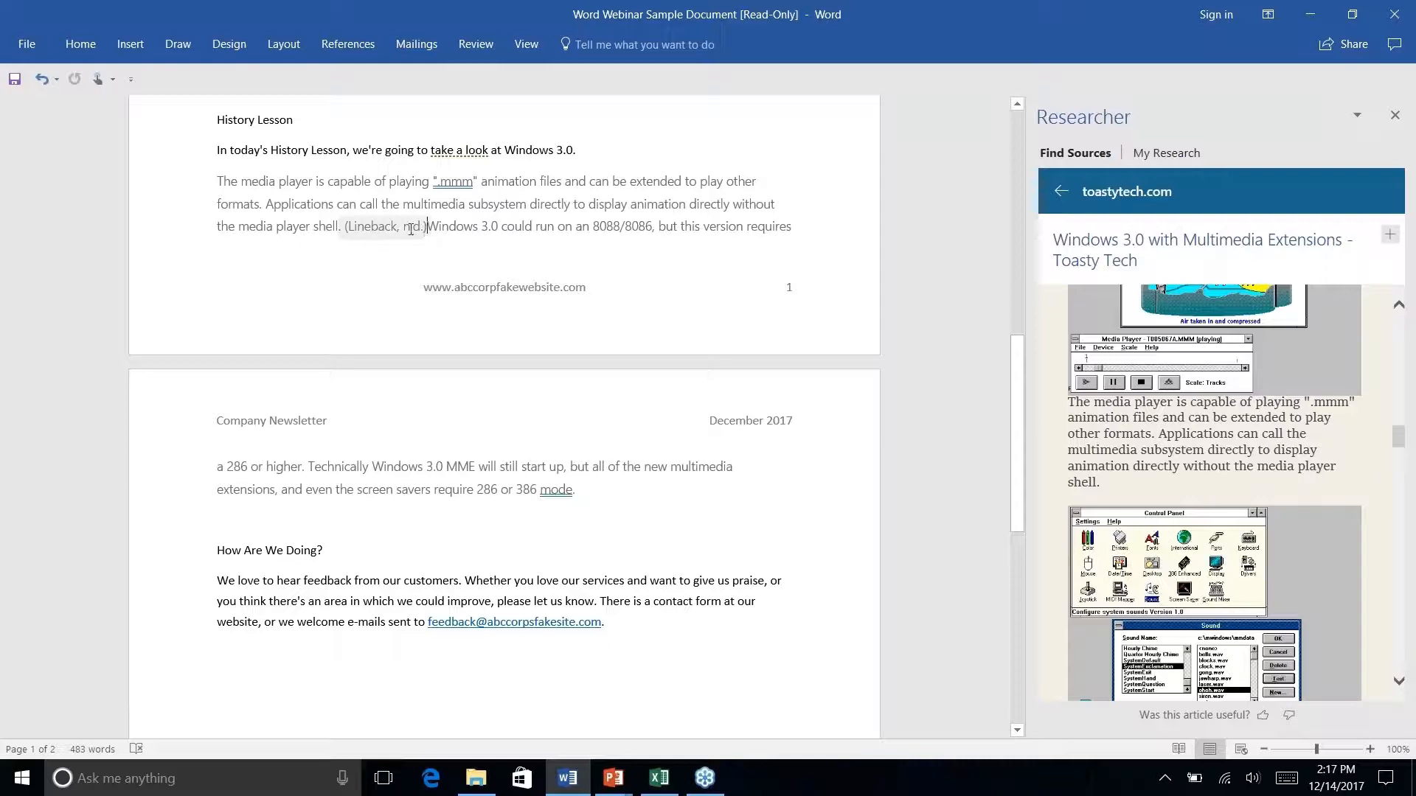
click(386, 227)
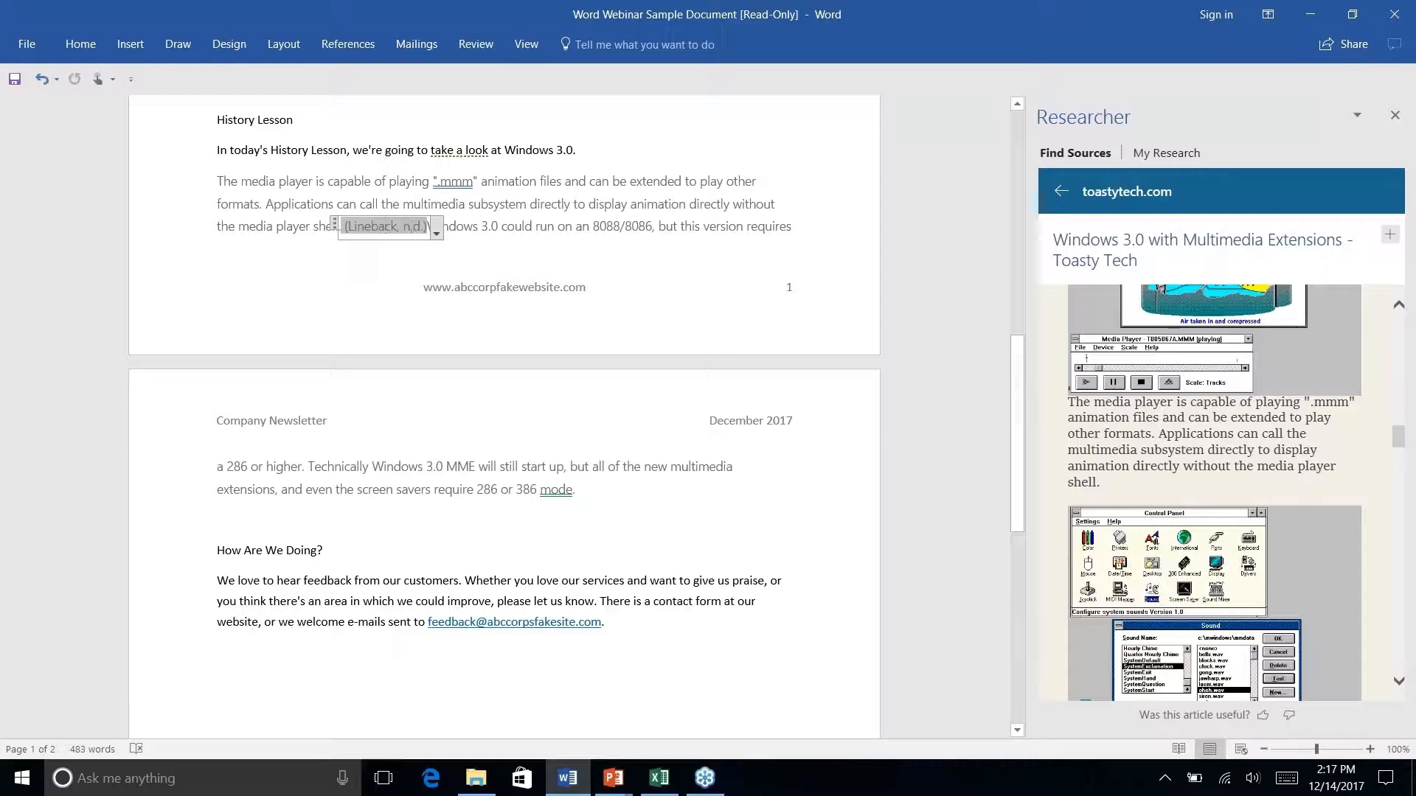
click(437, 234)
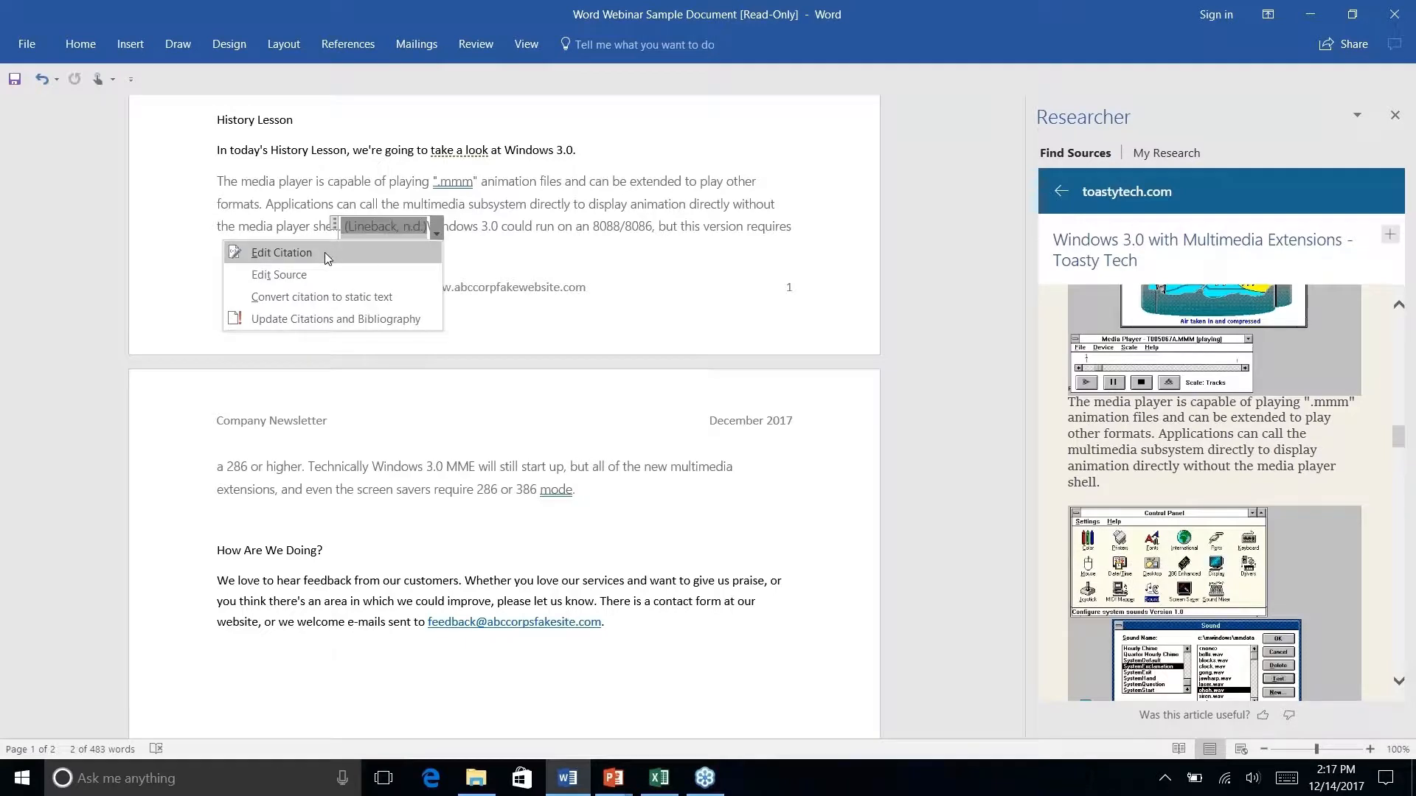
click(312, 276)
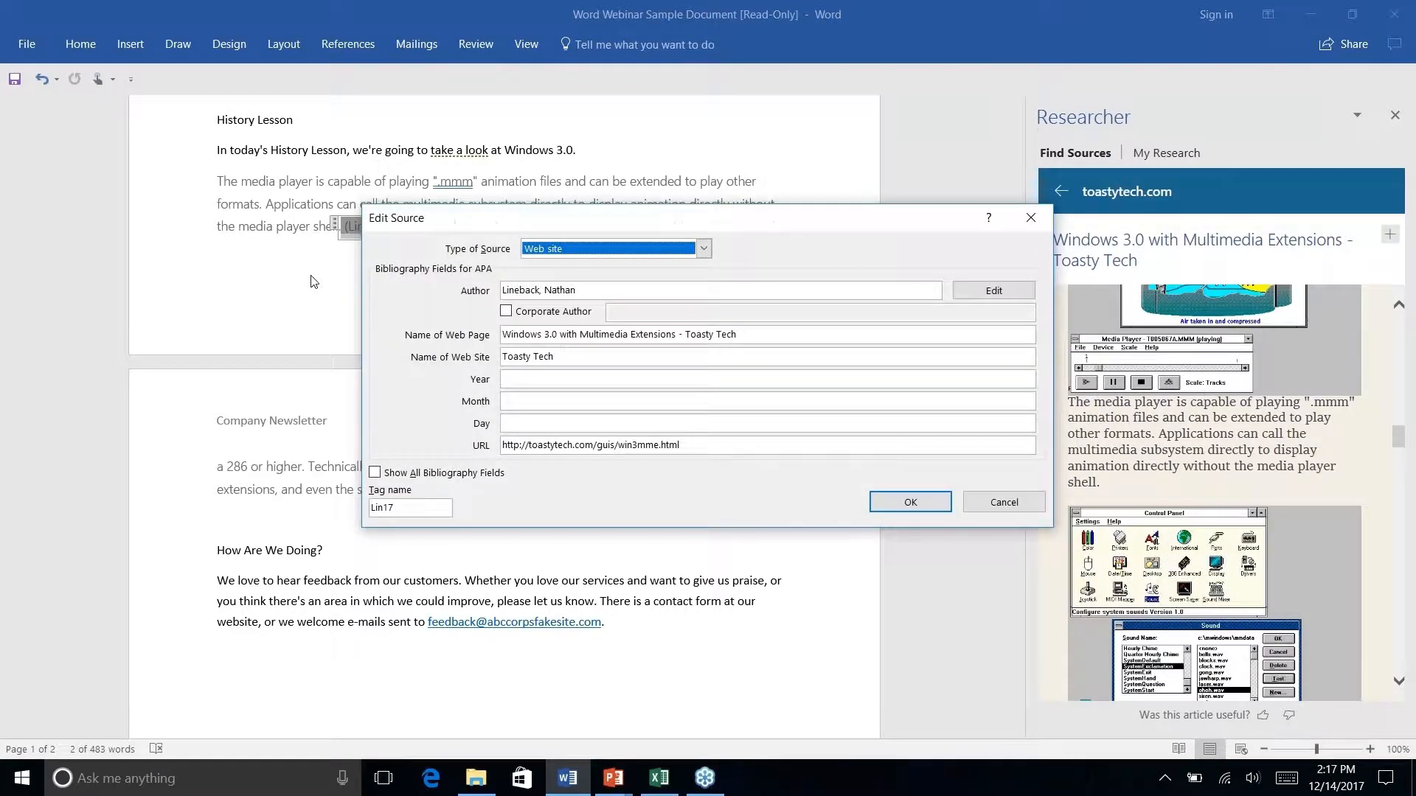
click(704, 250)
click(779, 254)
click(1004, 502)
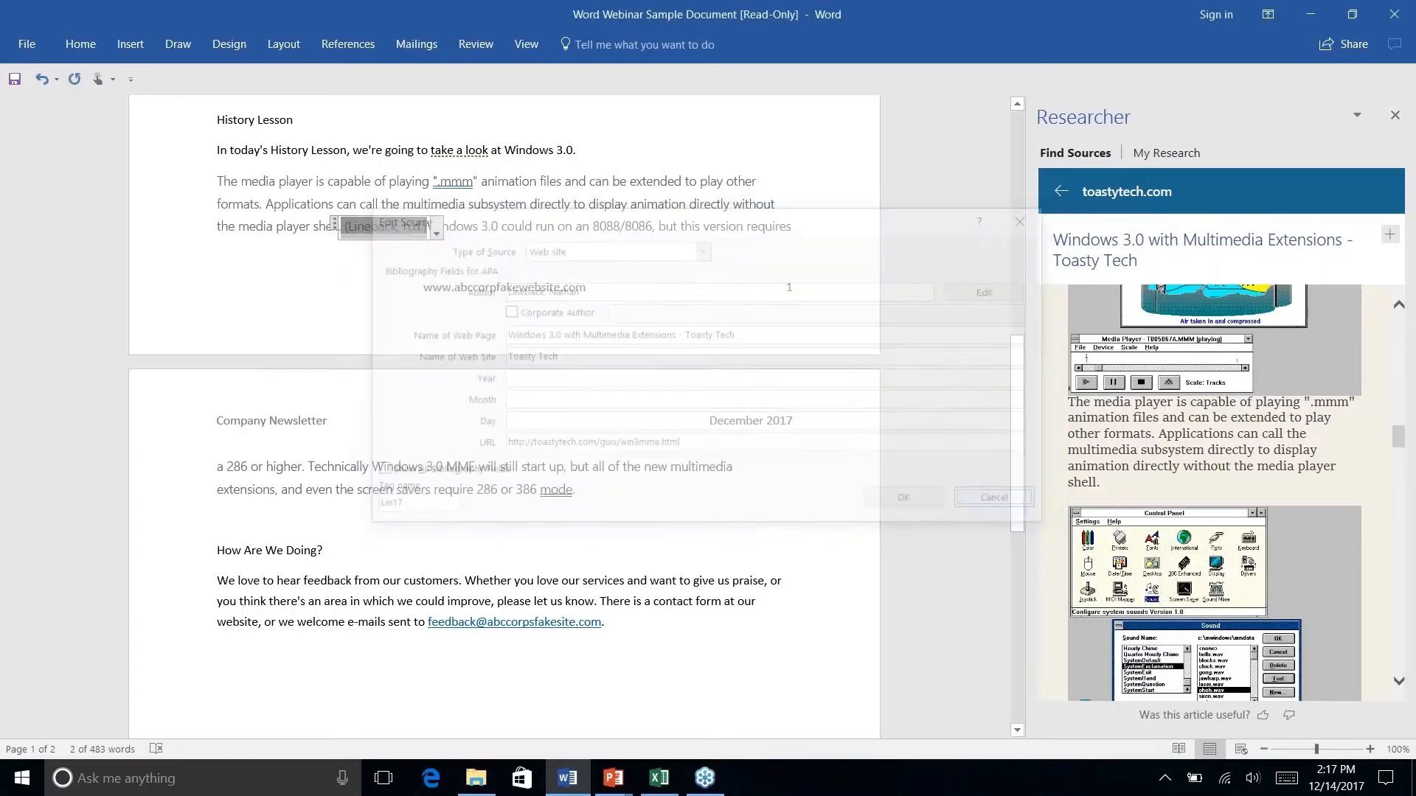
- Insert a built-in References bibliography directly after the History Lesson text ending in "286 or 386 mode"
click(354, 49)
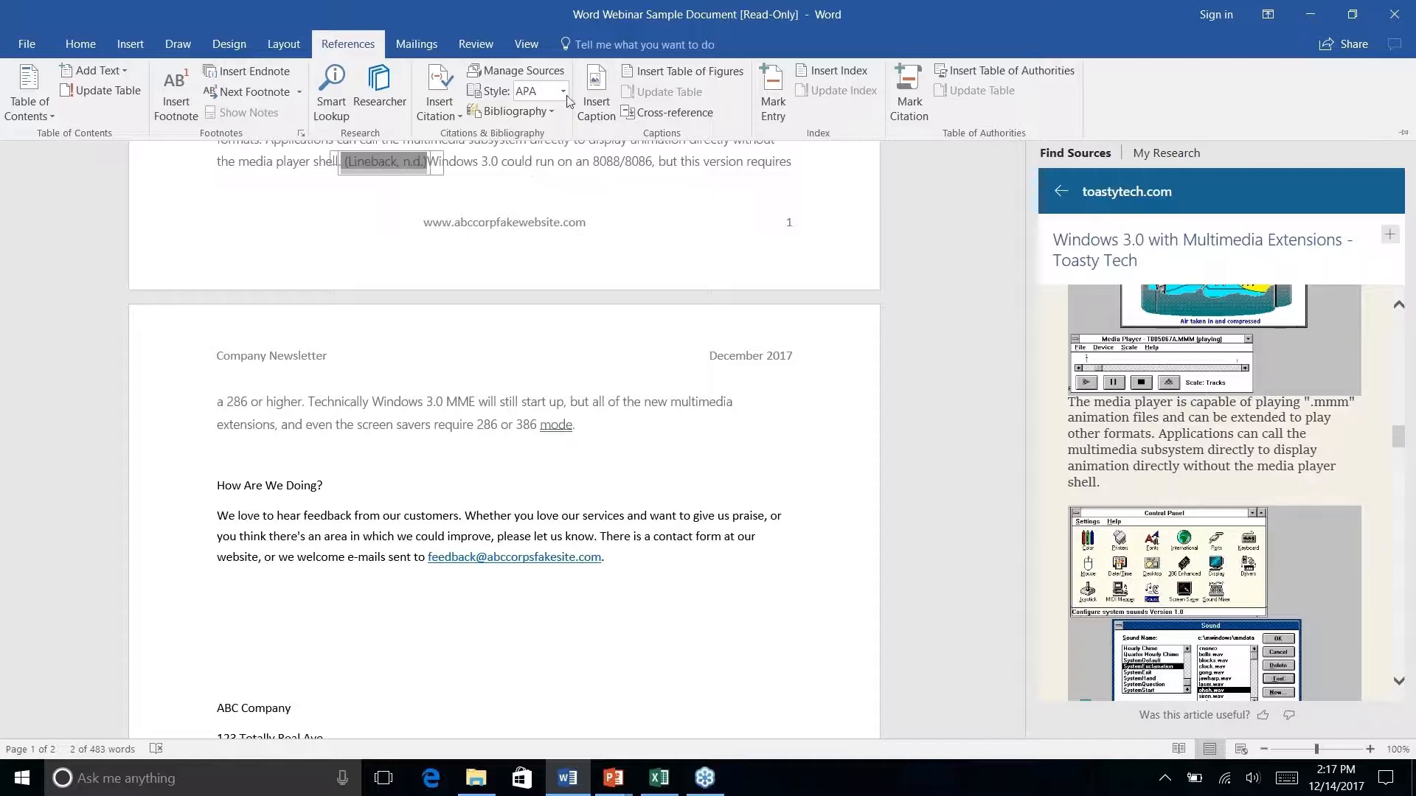
key(ctrl+F1)
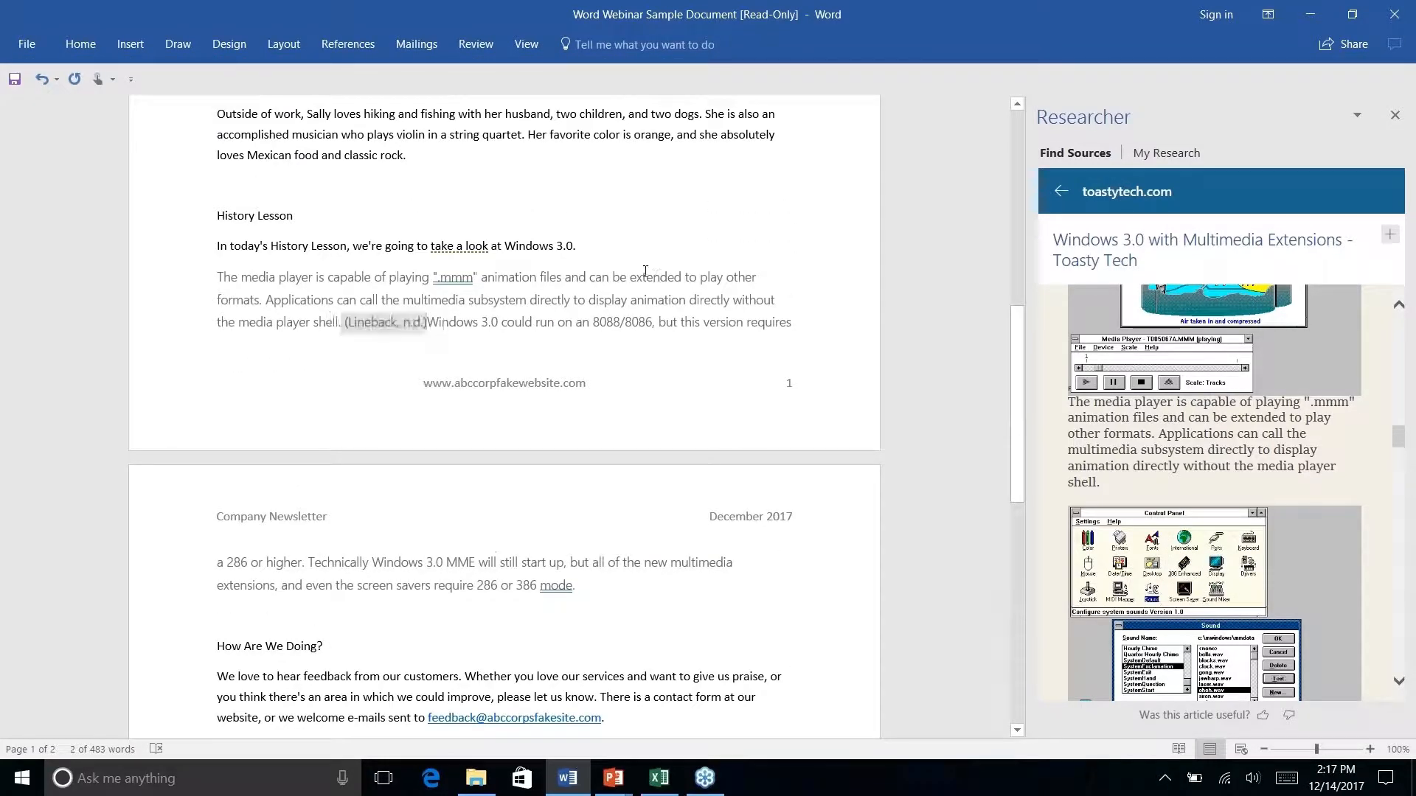
click(646, 277)
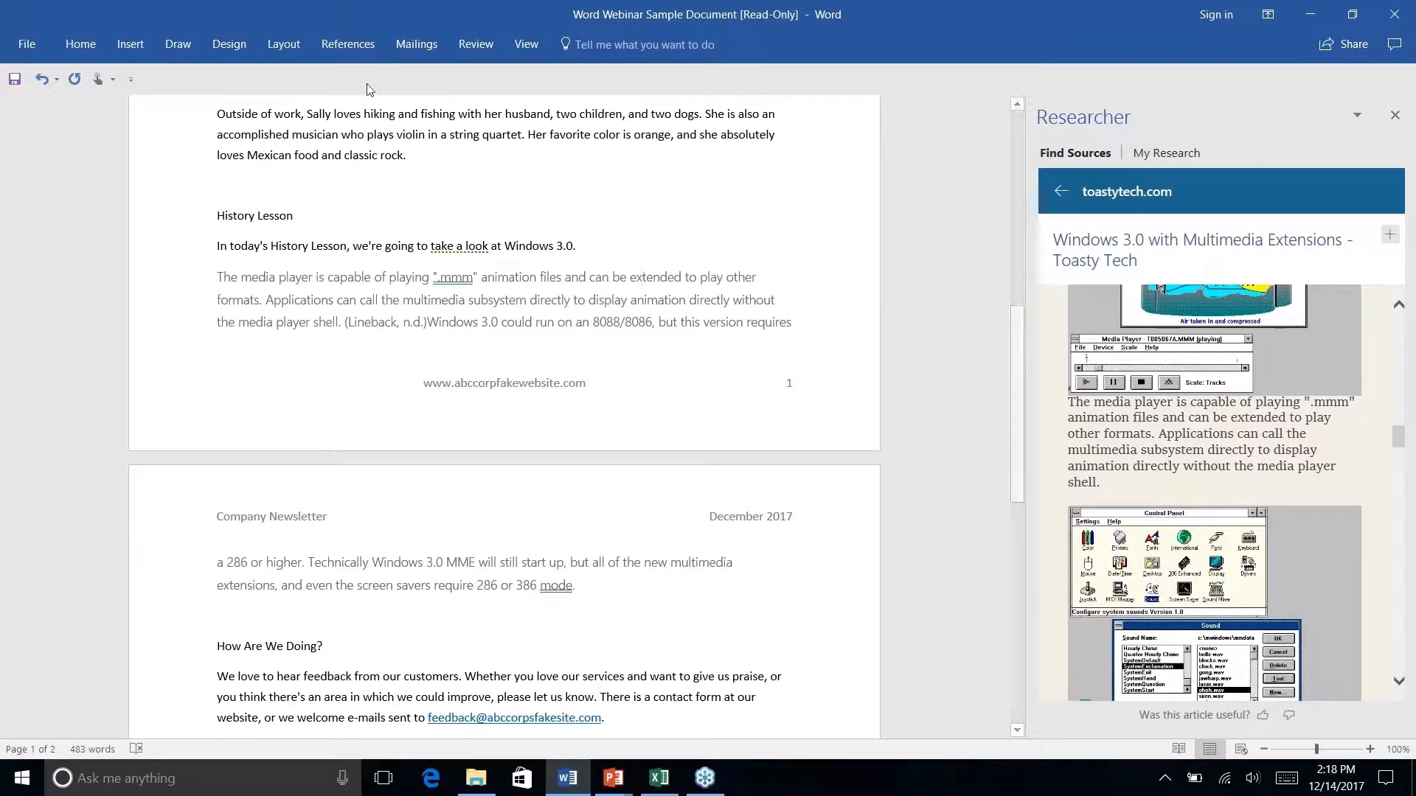
click(336, 46)
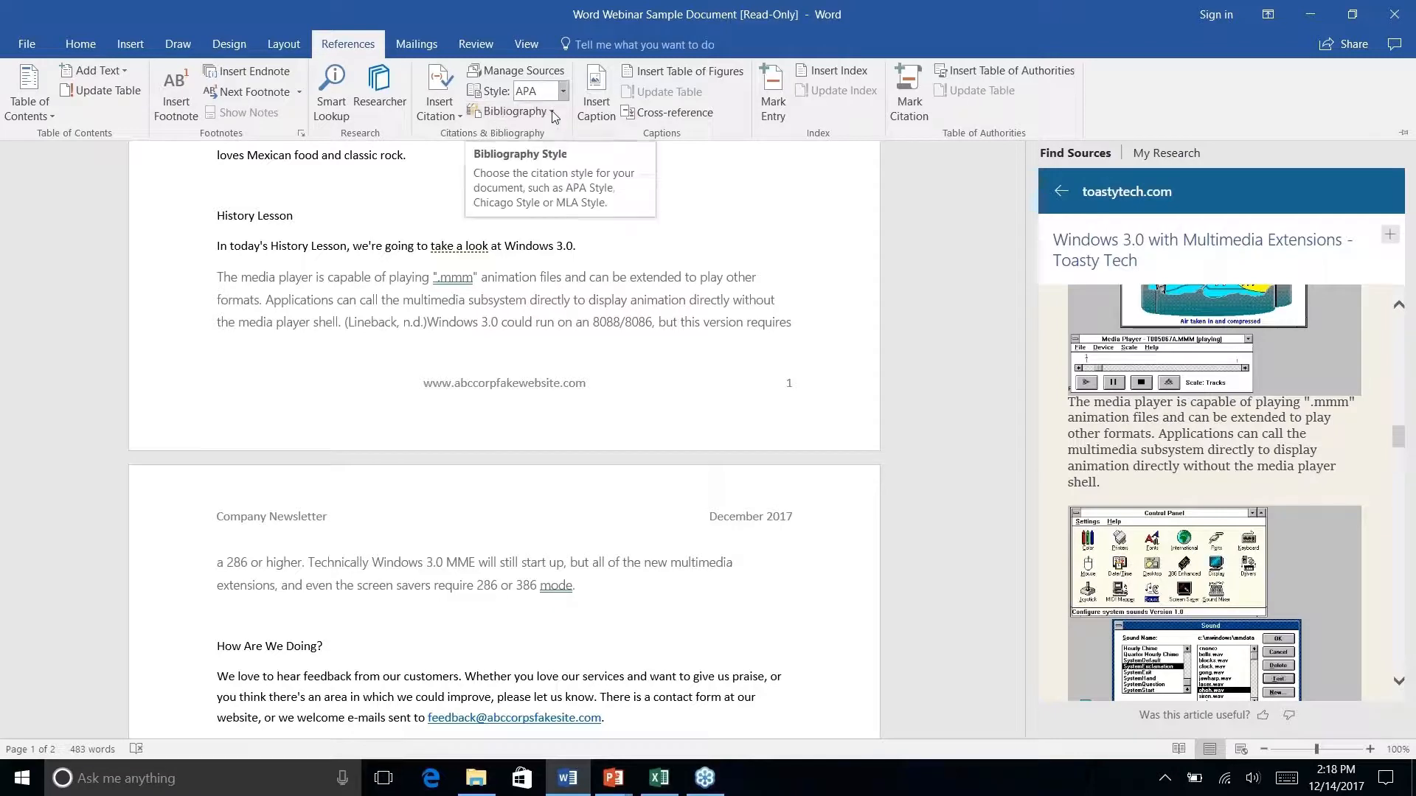
click(616, 598)
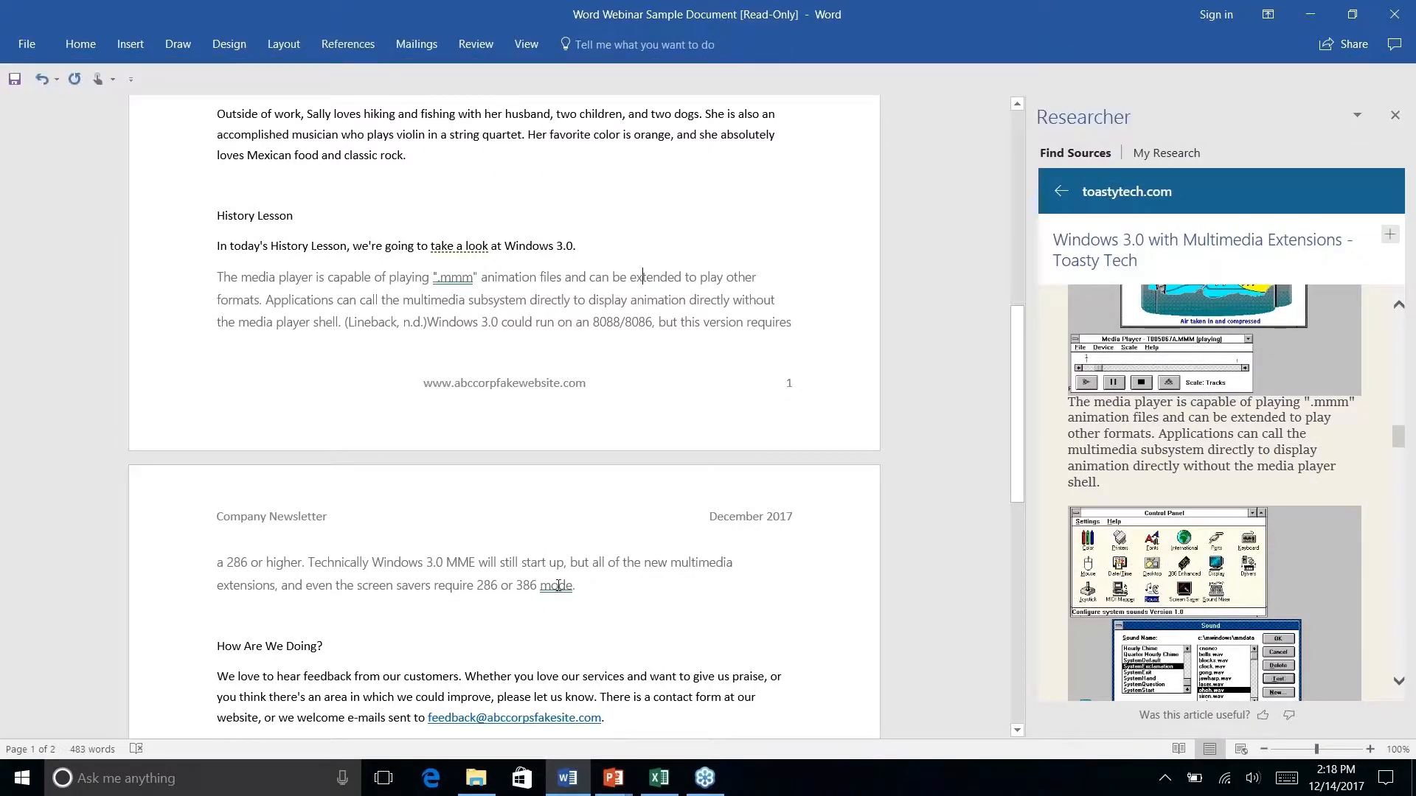
right_click(581, 588)
click(583, 589)
click(359, 51)
click(550, 111)
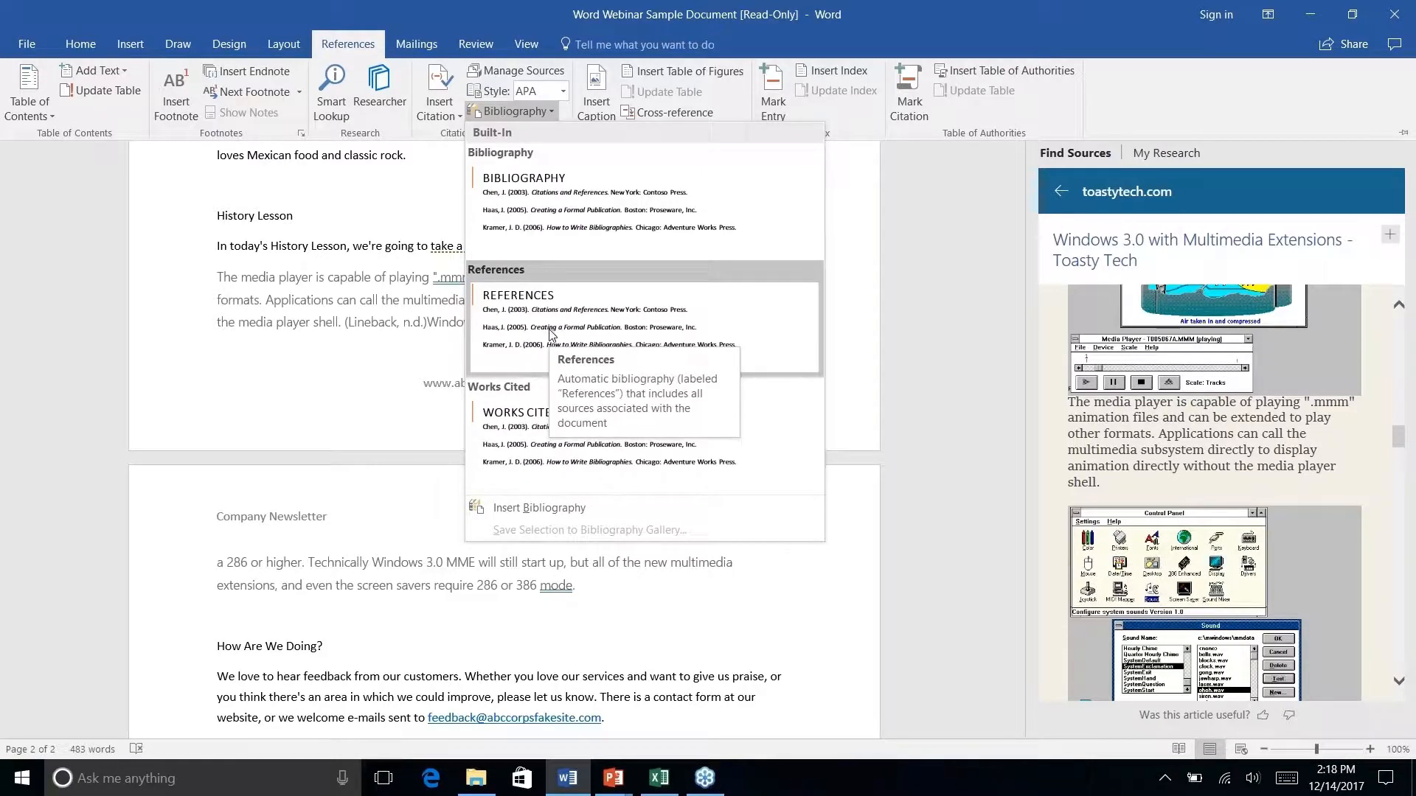
click(549, 334)
- Examine the inserted References list and compare its entries with the in-text citation in the History Lesson section
scroll(505, 413, down, 2)
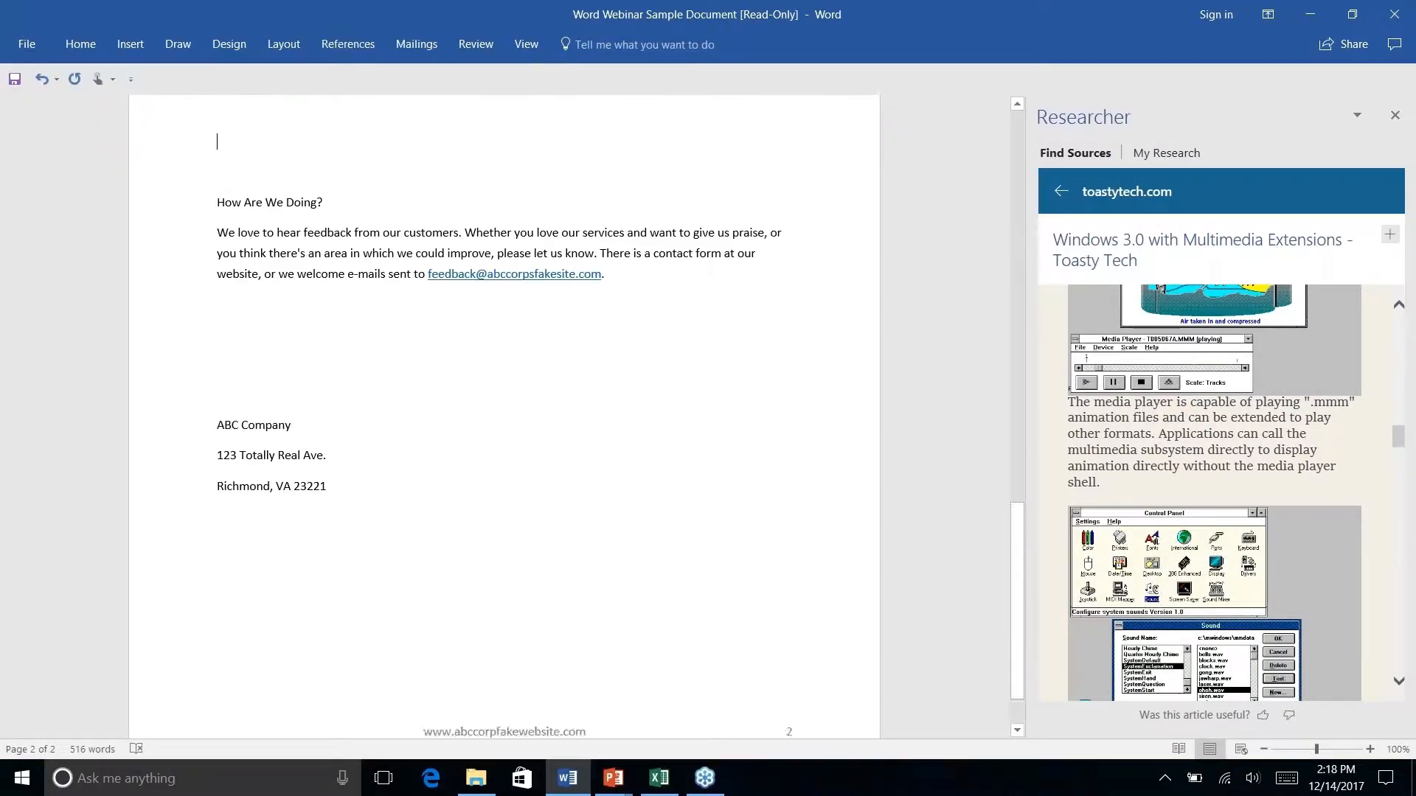
scroll(504, 413, up, 7)
scroll(504, 413, up, 5)
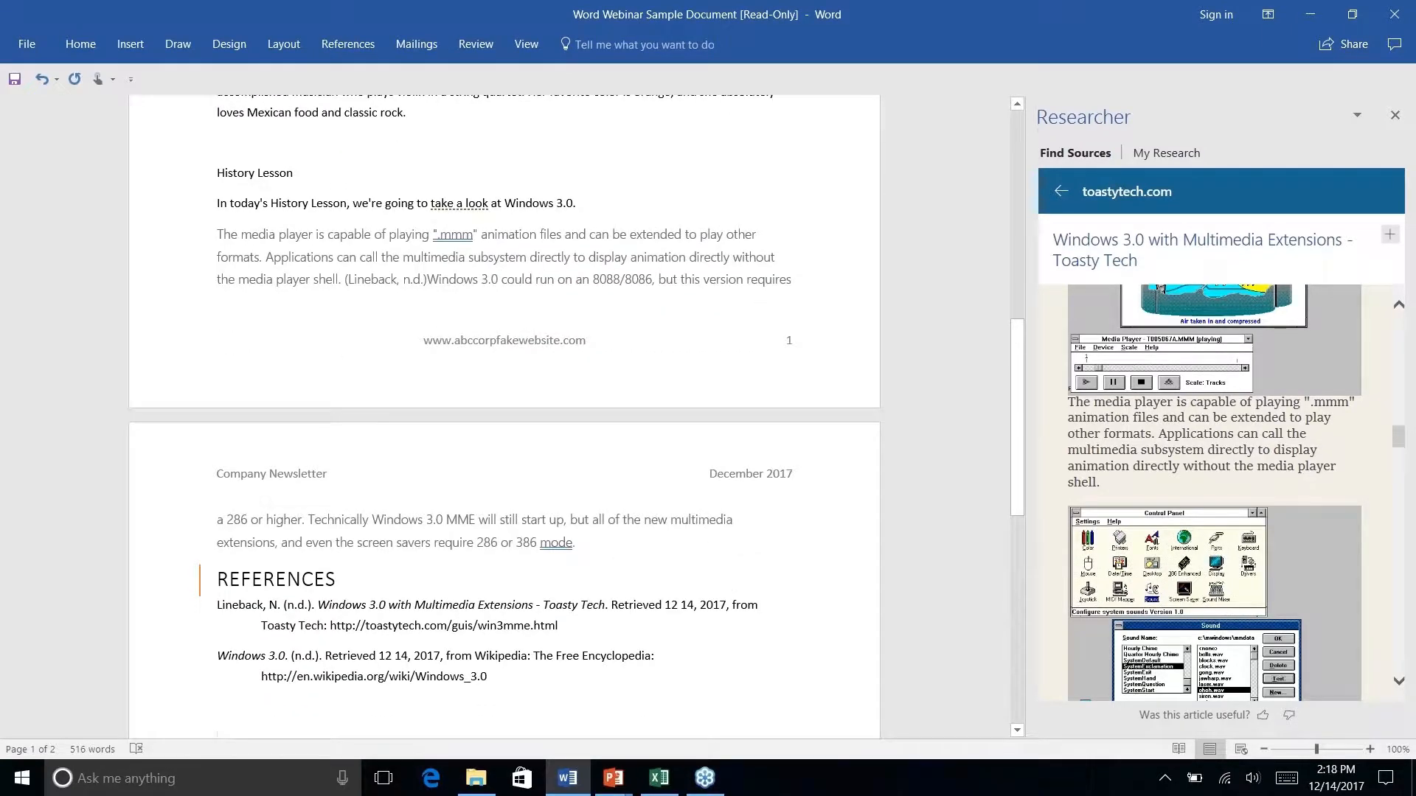
click(411, 279)
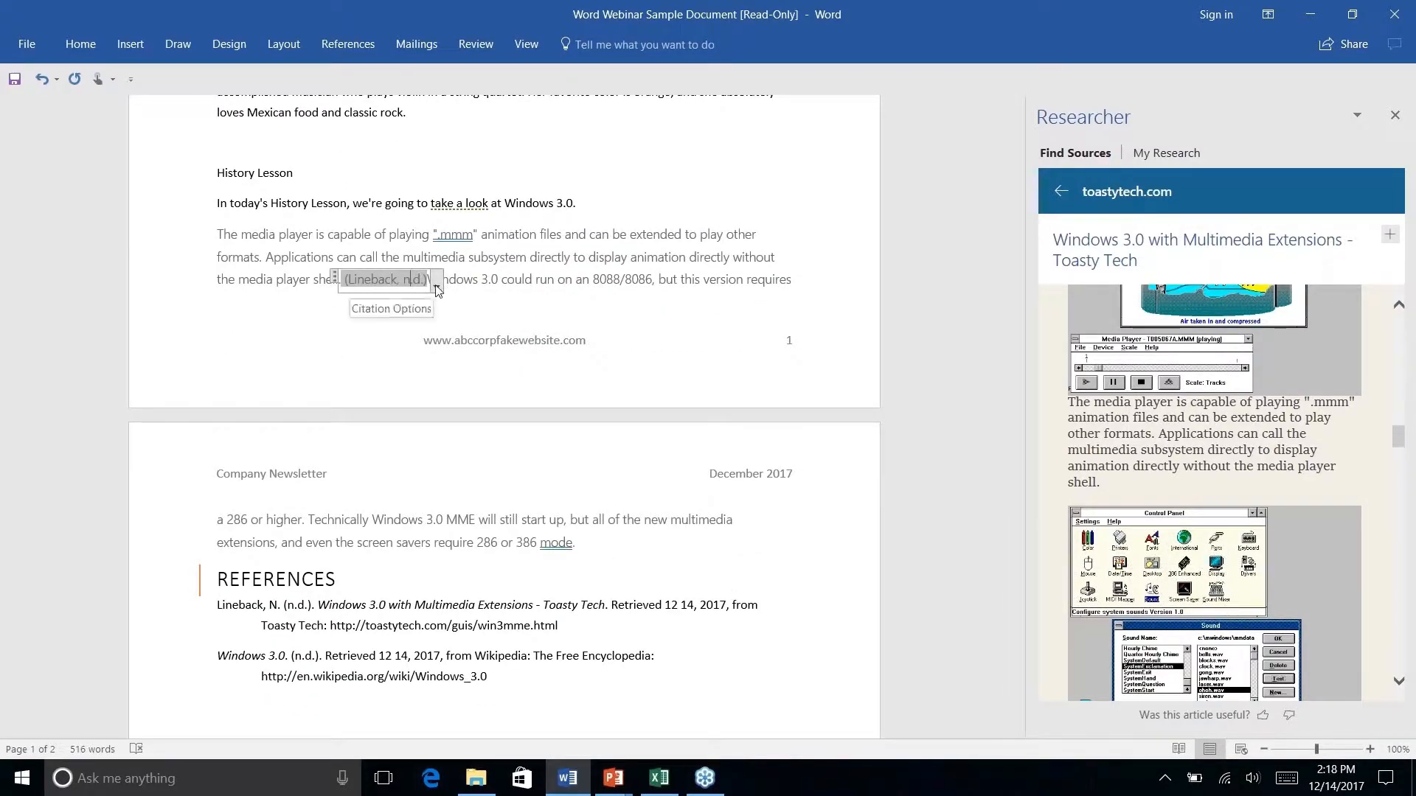
right_click(518, 512)
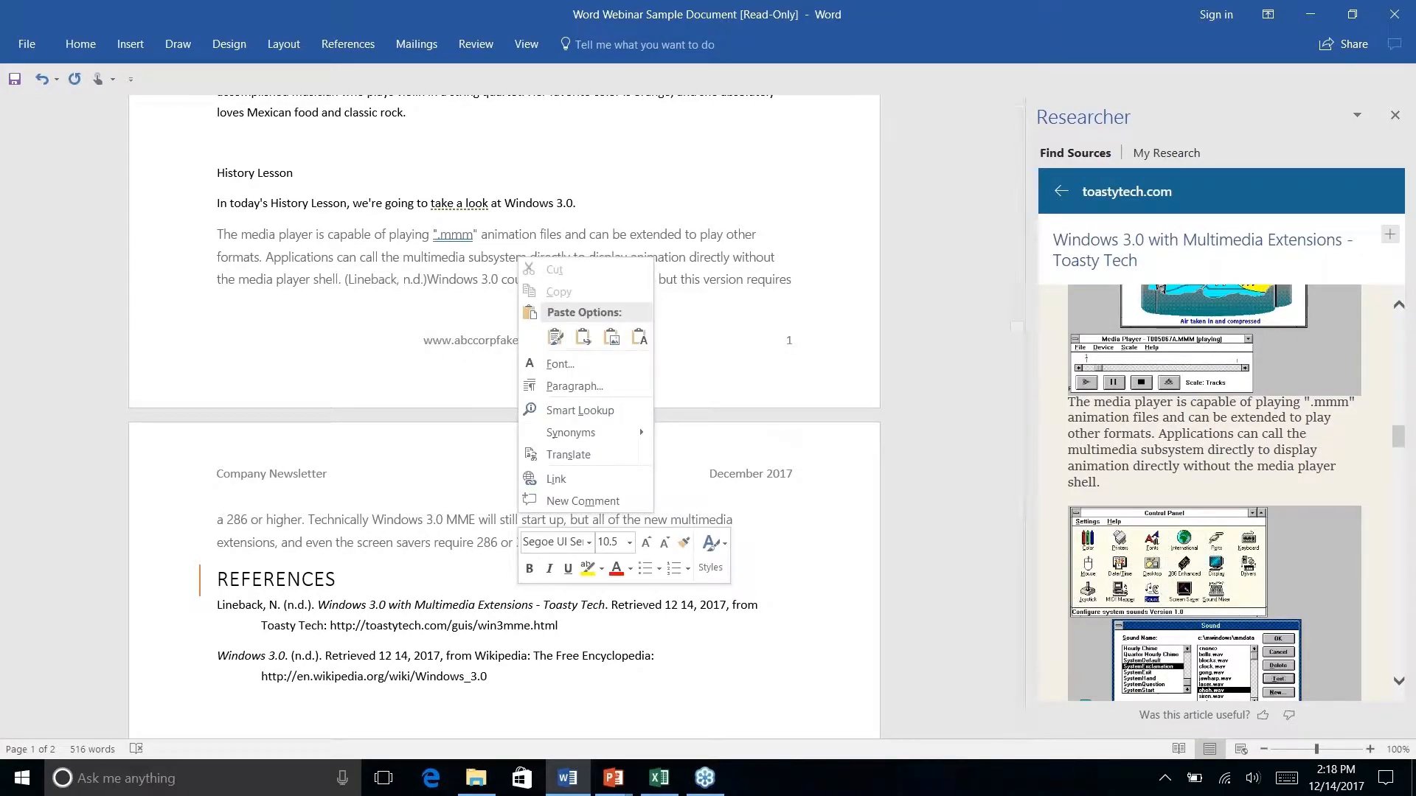
key(Escape)
scroll(518, 520, down, 4)
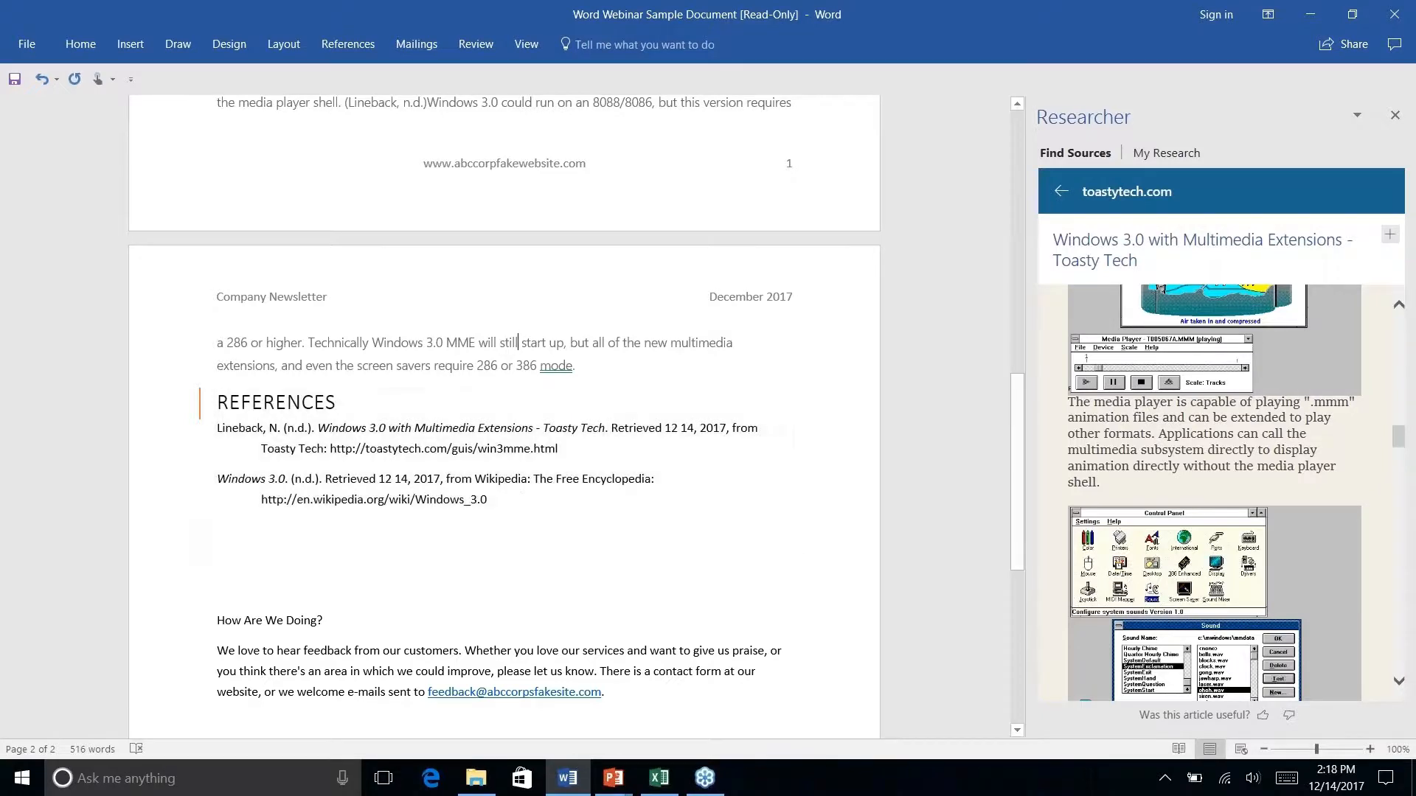
scroll(515, 441, down, 3)
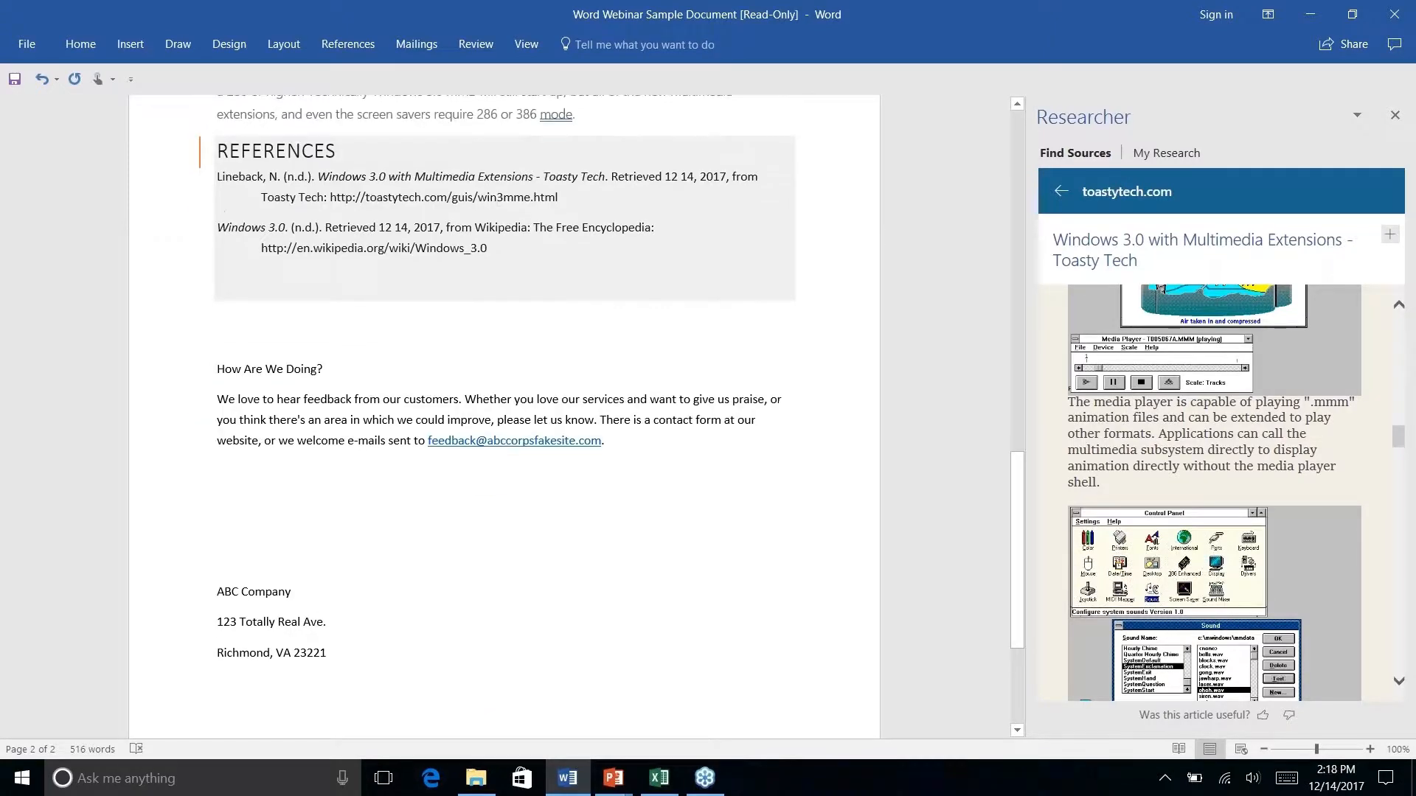
scroll(516, 441, up, 5)
- Close and reopen Researcher, view its My Research section, and close it again
click(1394, 115)
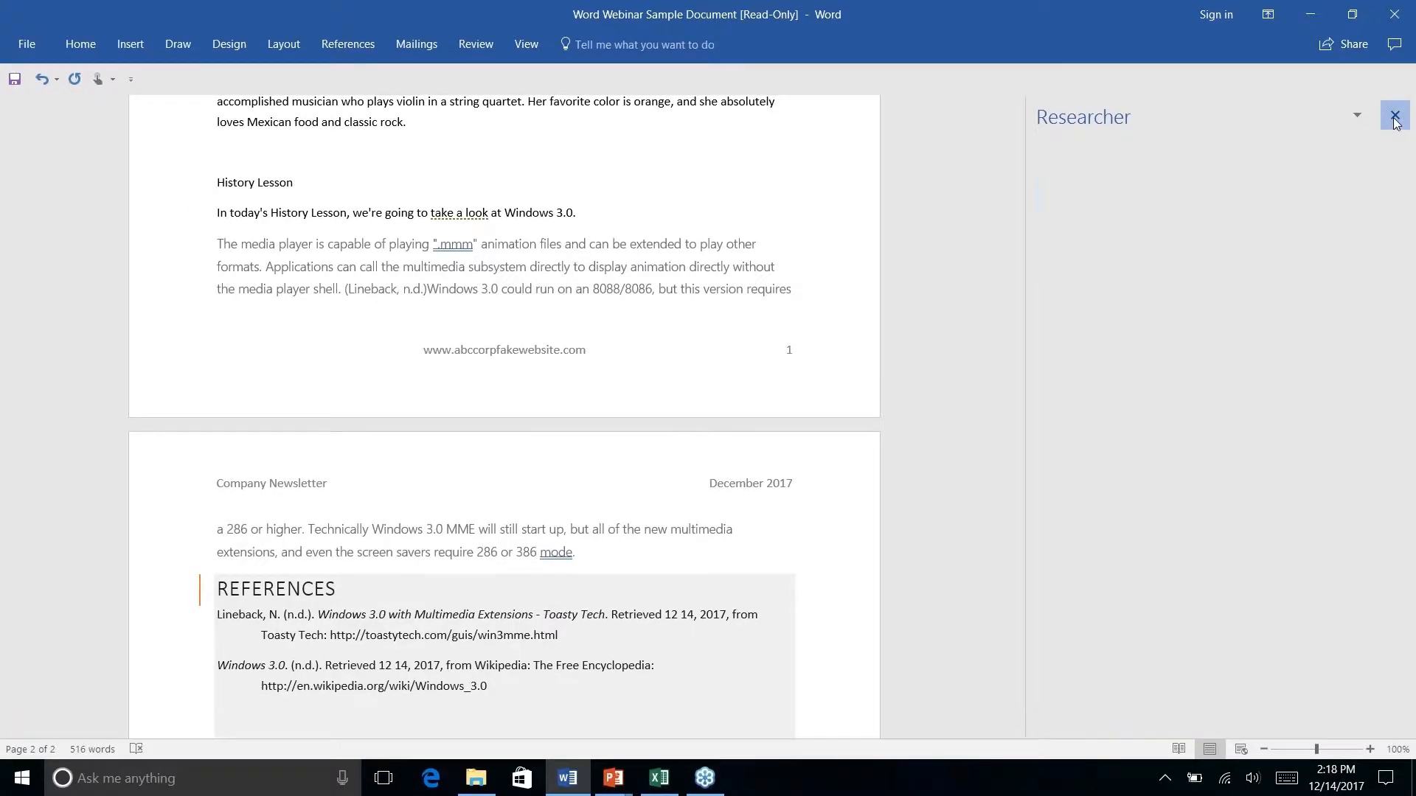
click(370, 35)
click(367, 76)
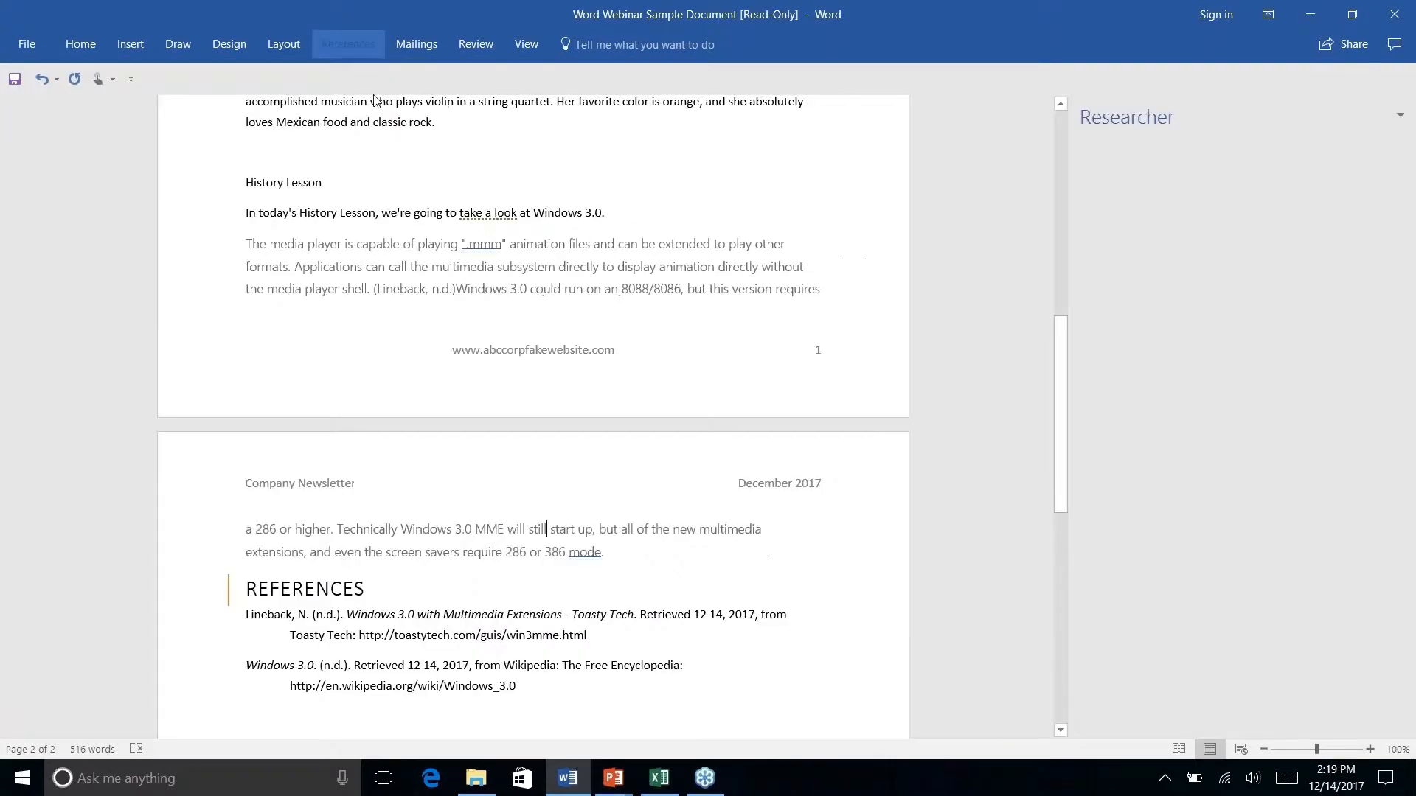
click(1150, 153)
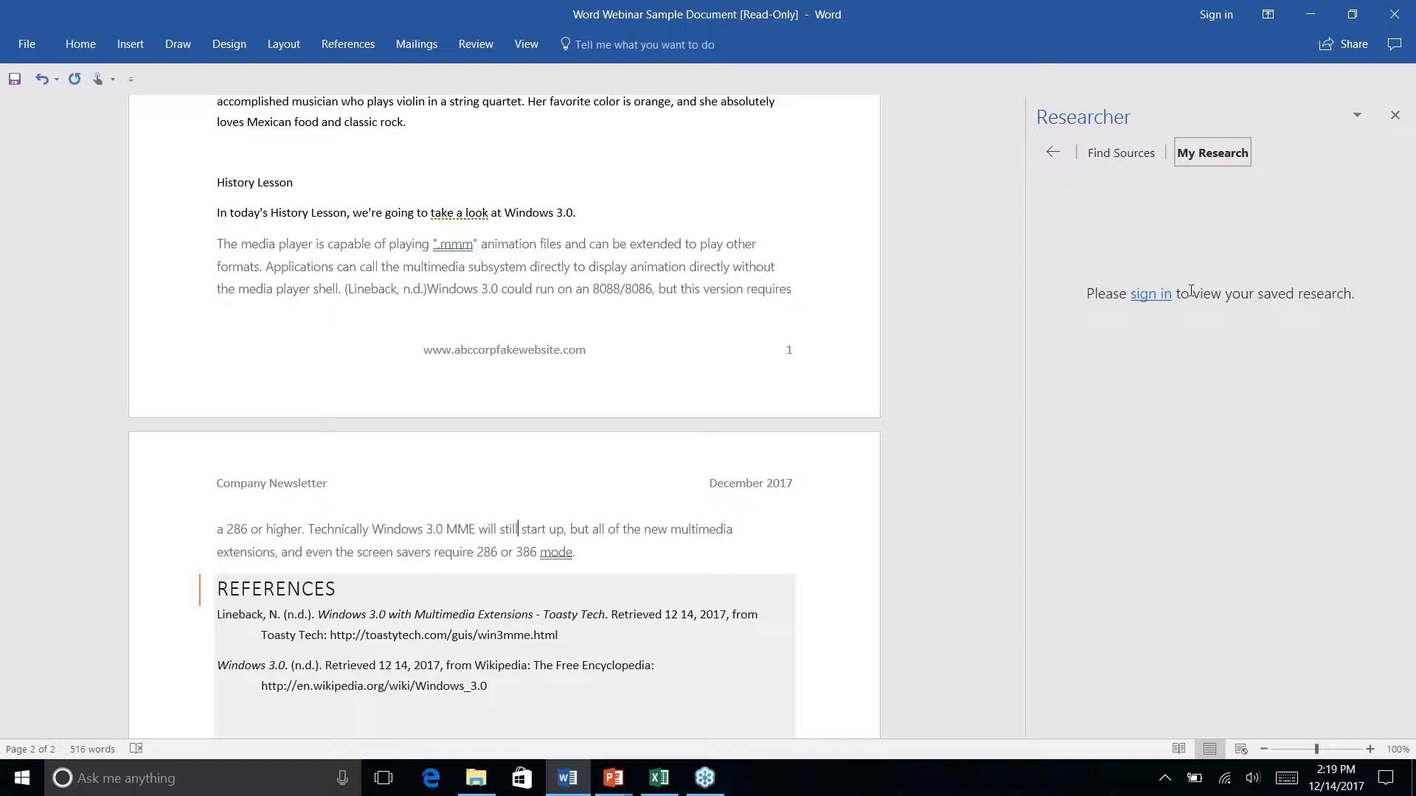
click(1395, 117)
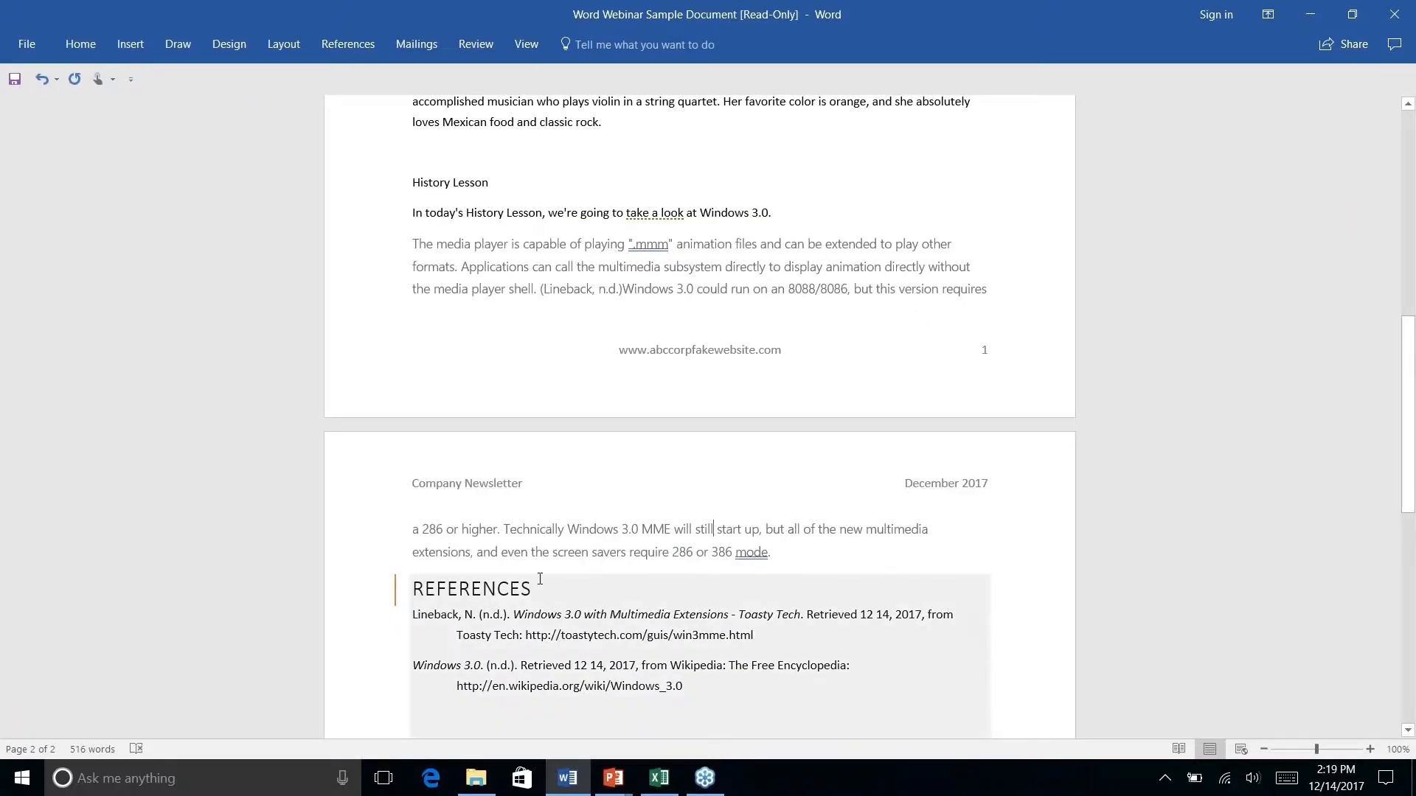
- Look through the whole newsletter from the introduction to the History Lesson section and its References list
scroll(699, 413, down, 4)
scroll(699, 413, up, 10)
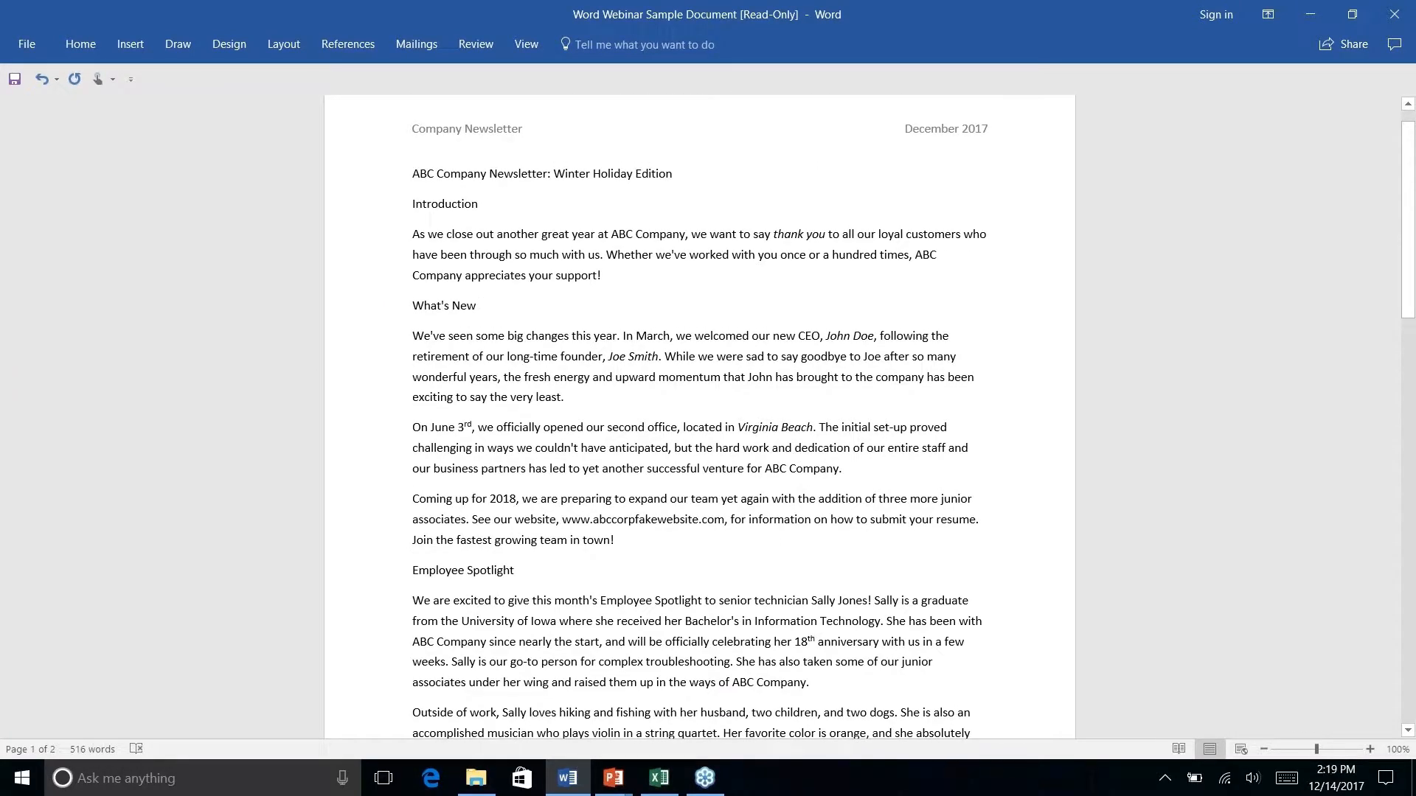
scroll(714, 611, down, 7)
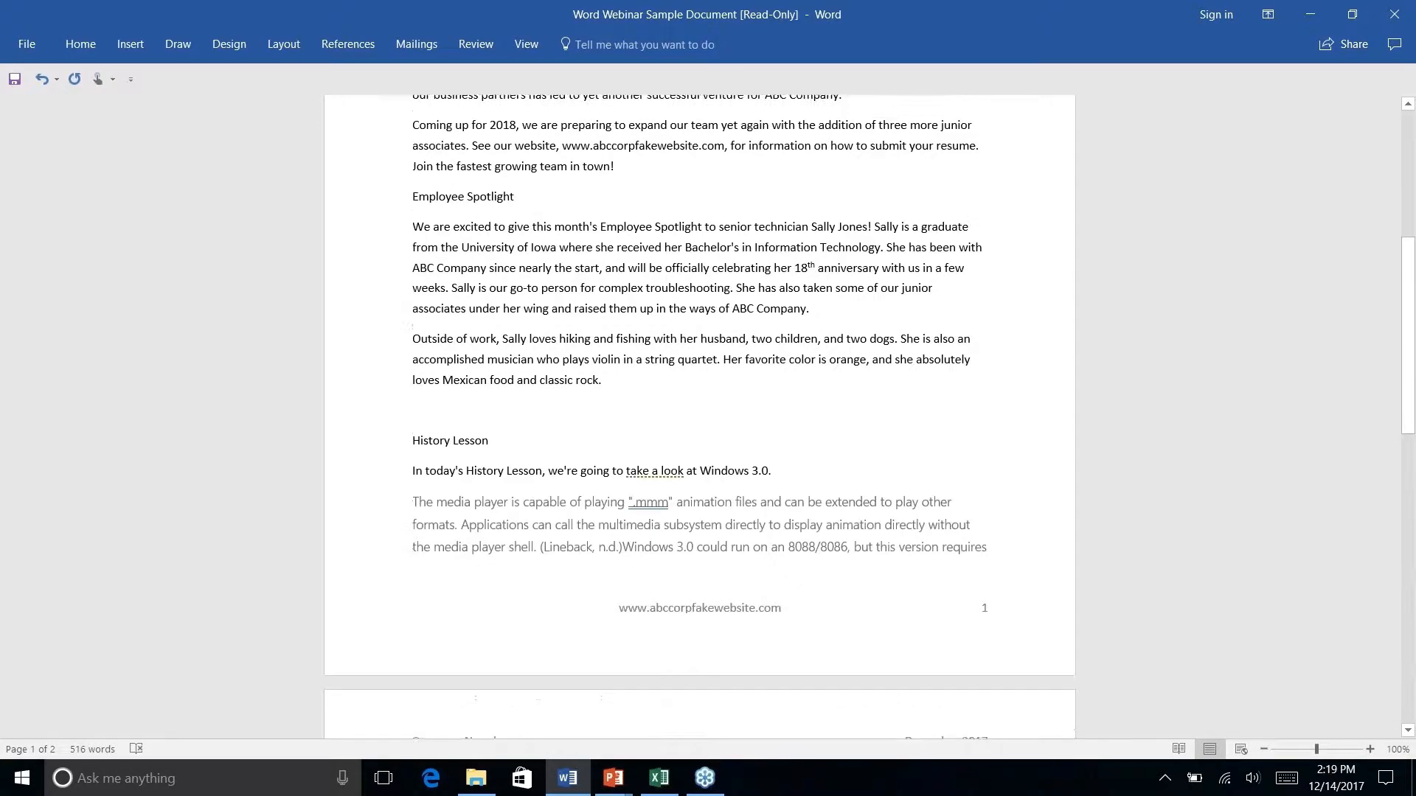
scroll(700, 413, down, 4)
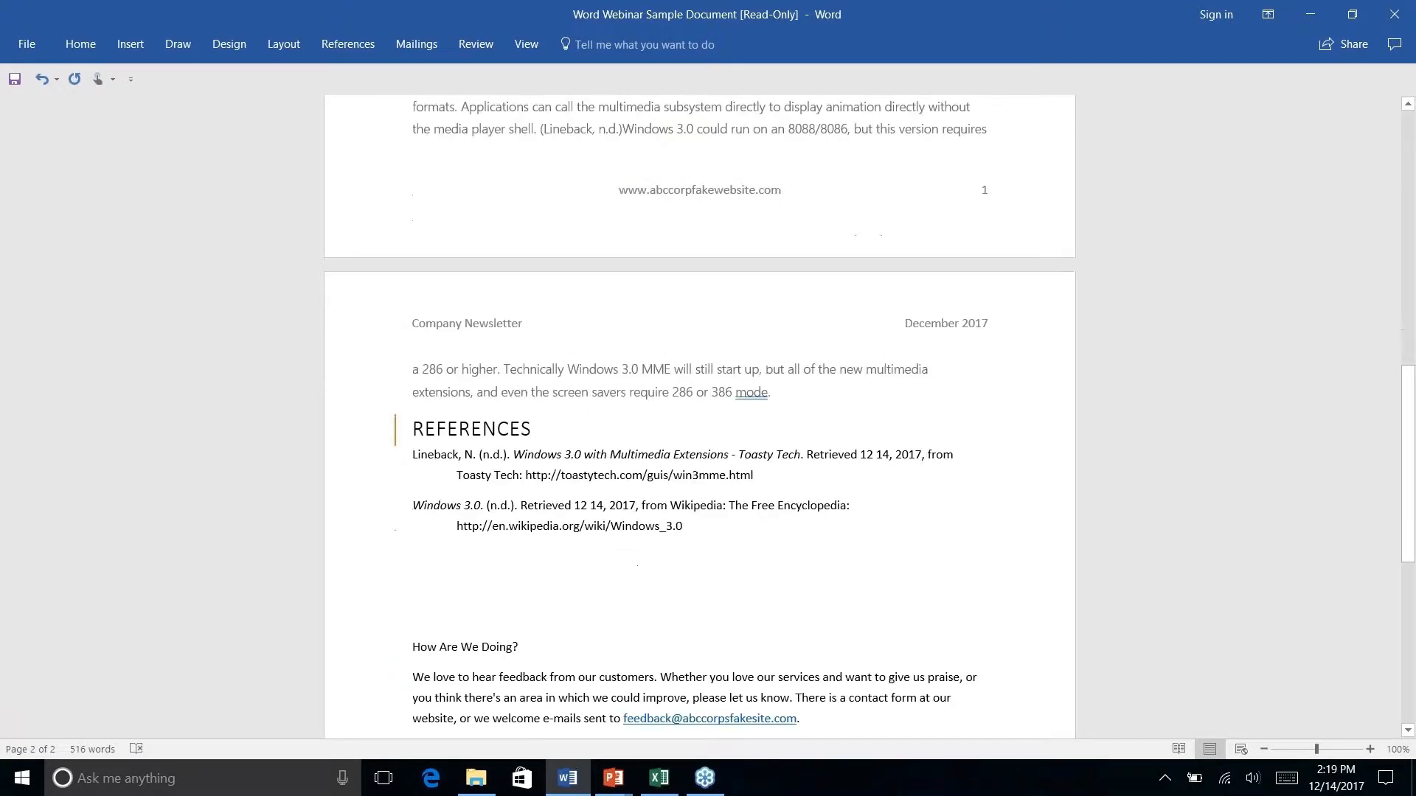
scroll(700, 413, up, 1)
scroll(713, 445, up, 2)
scroll(713, 445, down, 1)
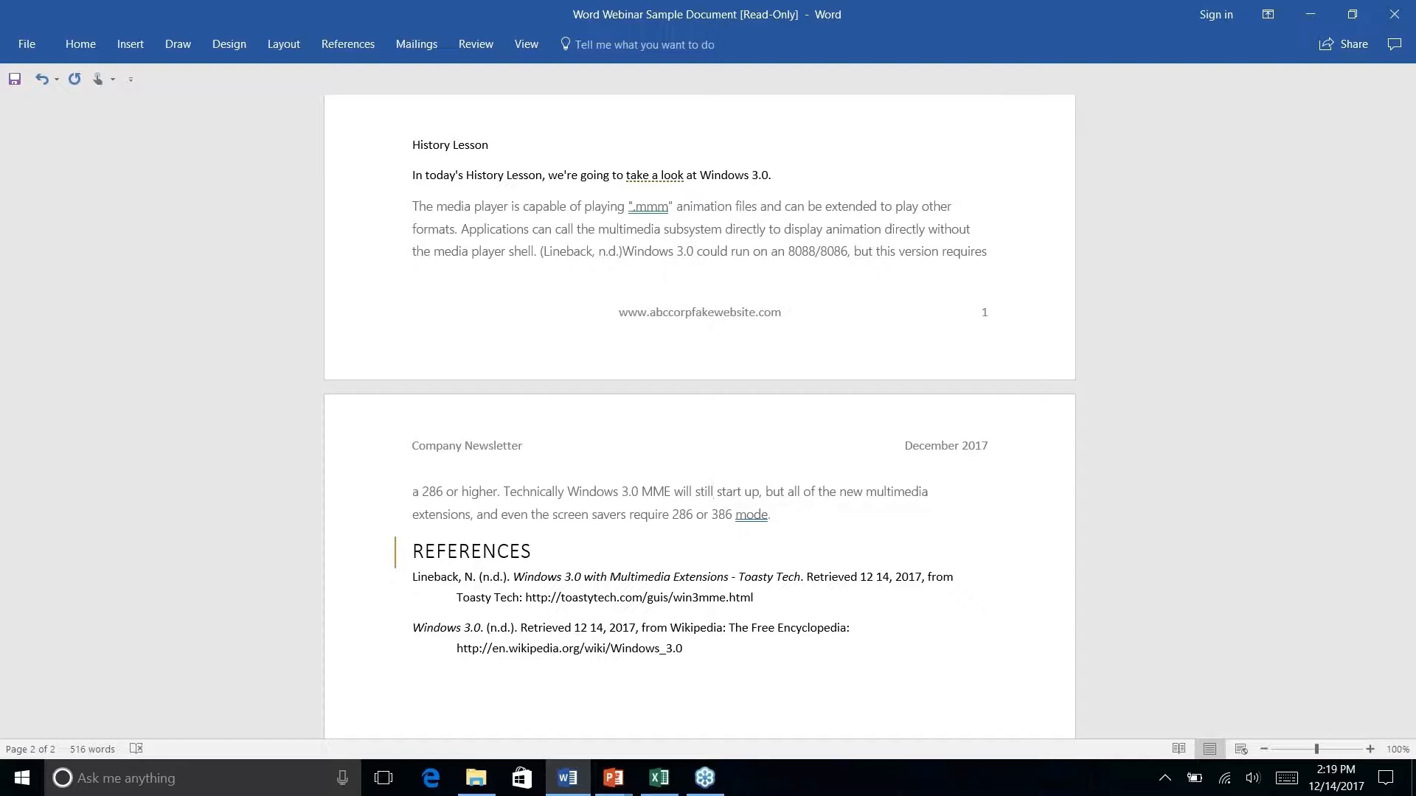
- Switch to the presentation, advance to the Quick Parts slide, and return to the newsletter document in Word
key(alt+Tab)
key(Right)
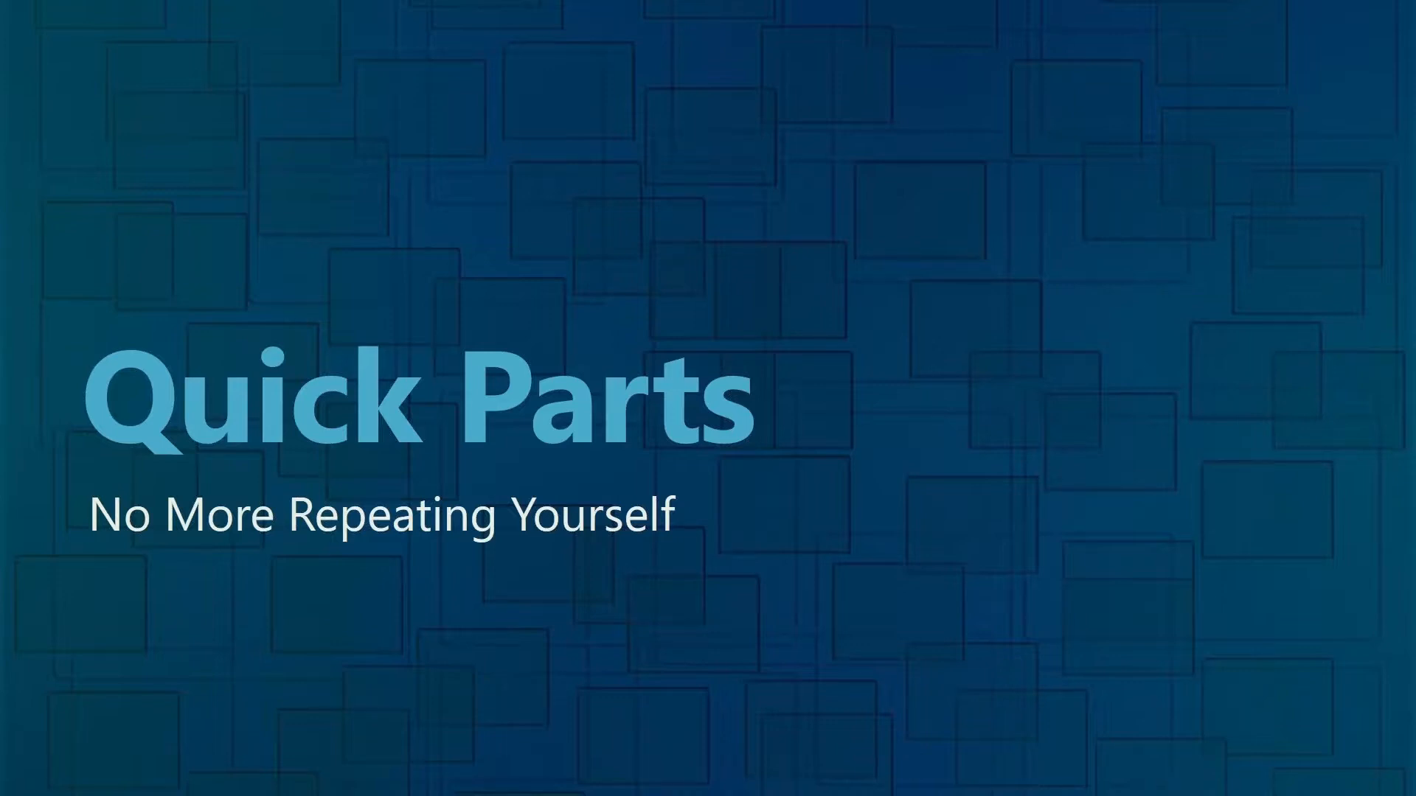
key(alt+Tab)
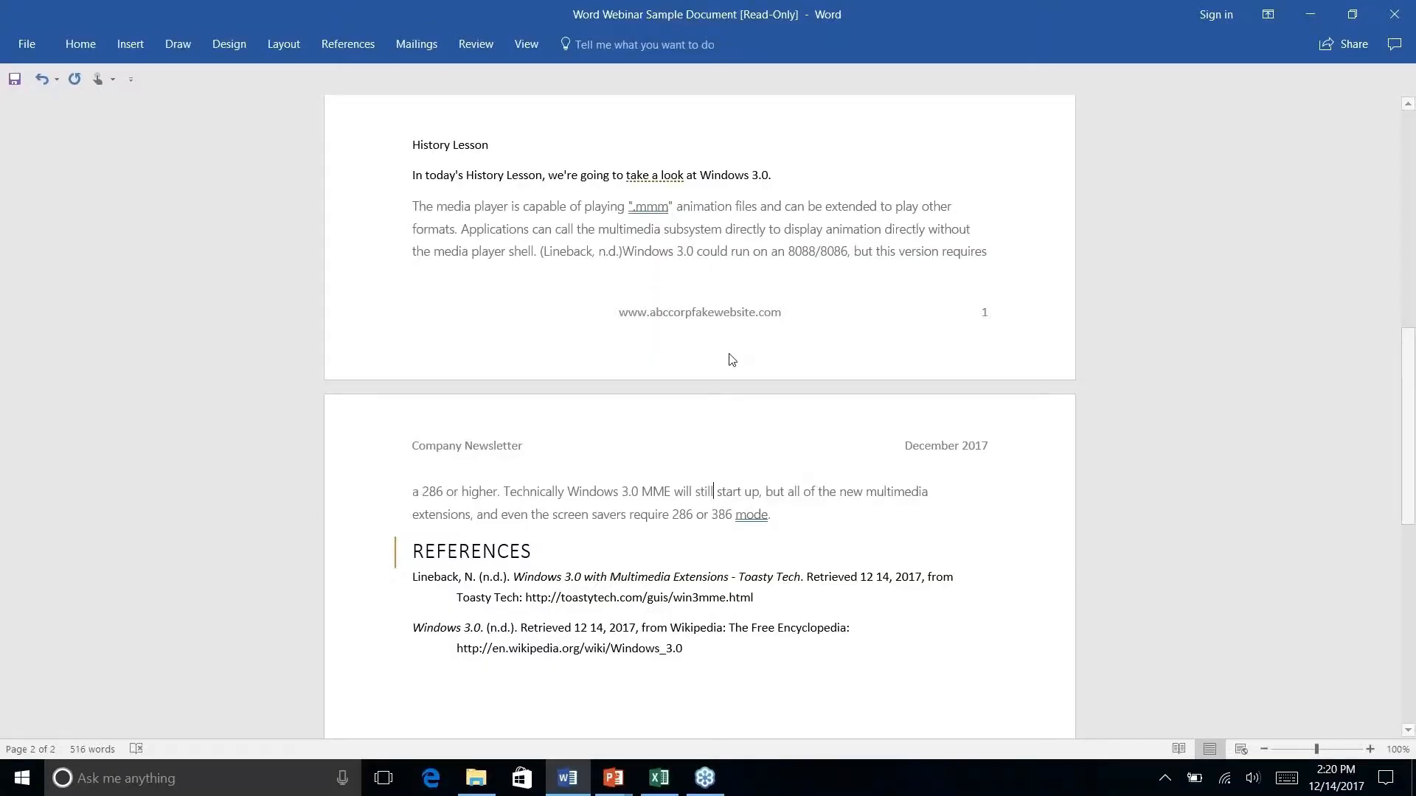
- Center the three-line ABC Company address block at the end of the newsletter
scroll(699, 413, down, 2)
scroll(699, 413, up, 5)
scroll(700, 413, down, 12)
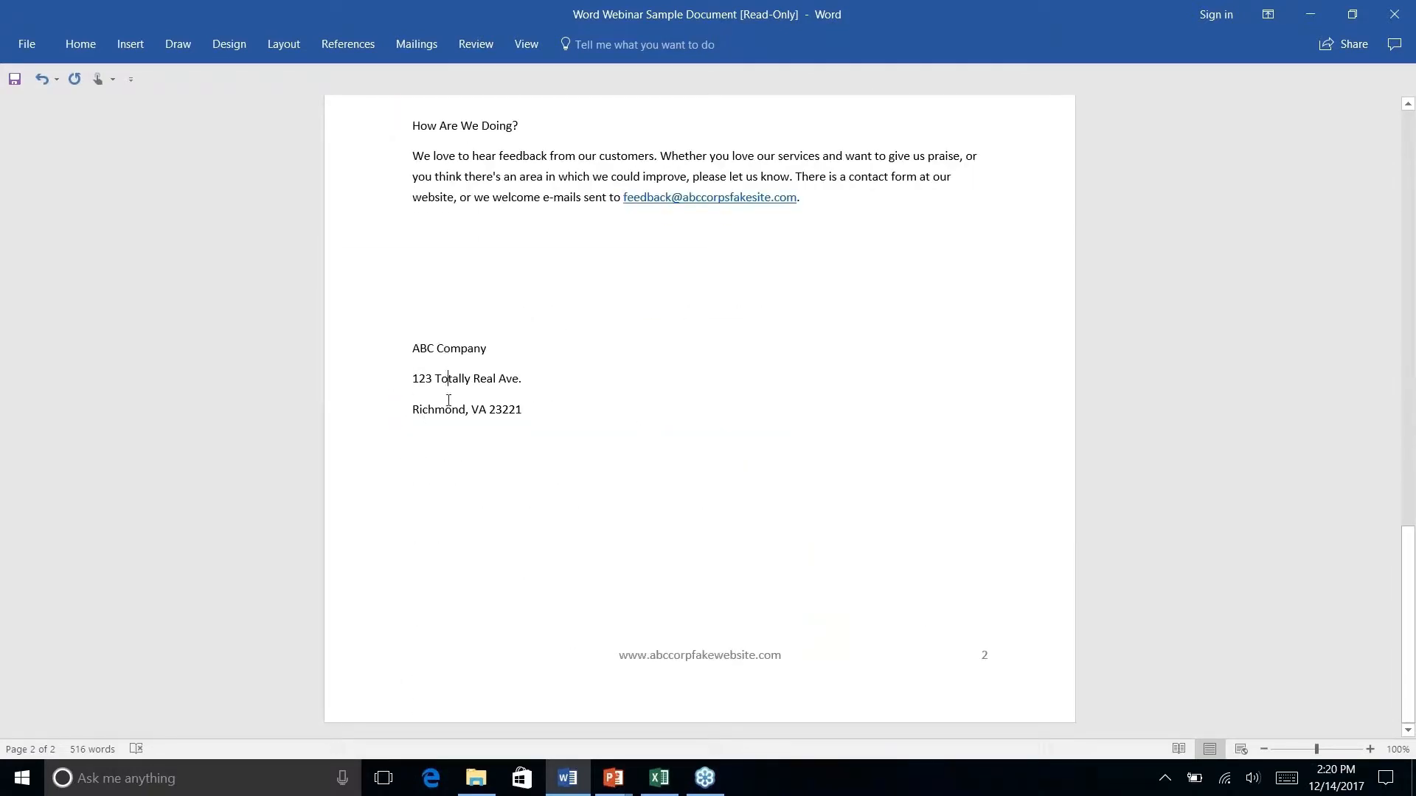
drag(522, 410, 402, 346)
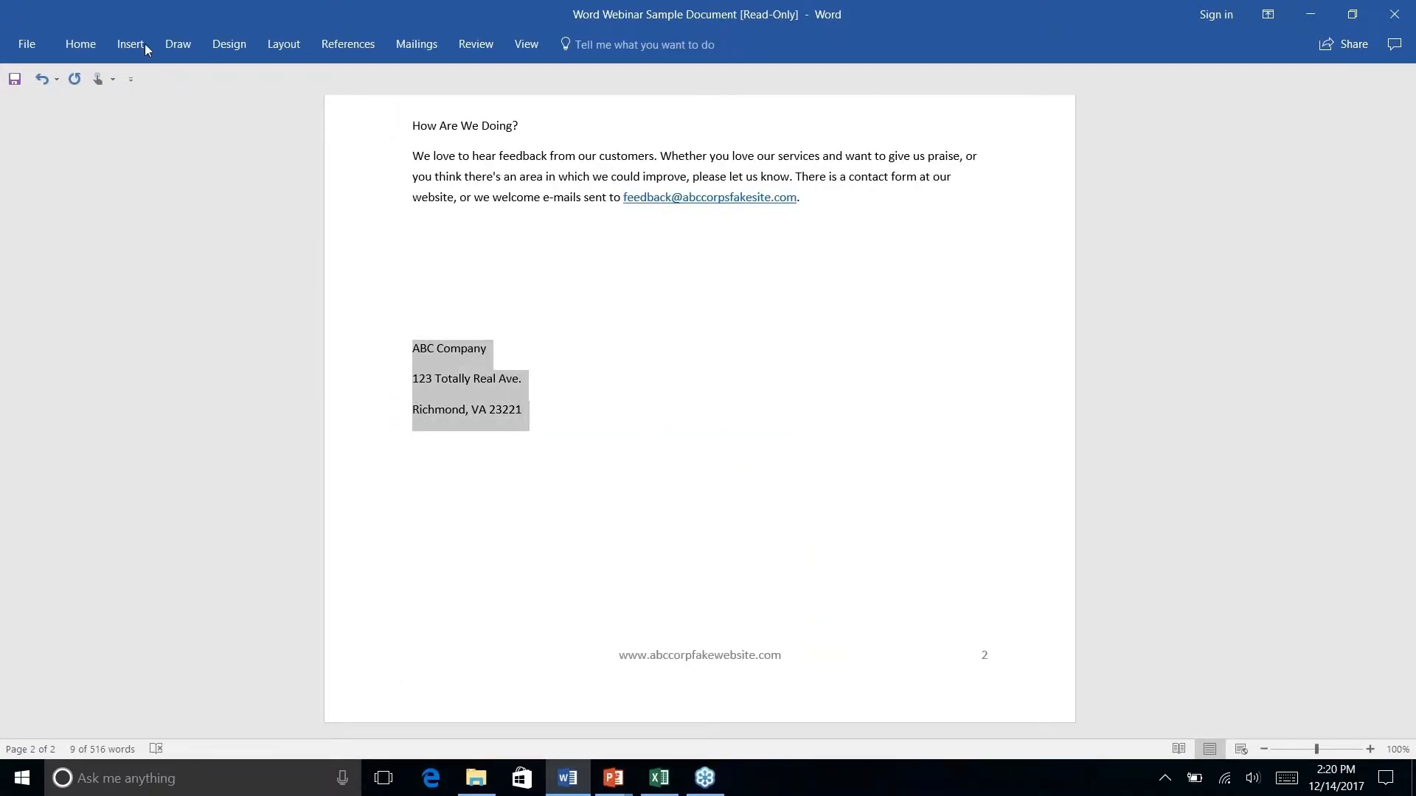
click(80, 44)
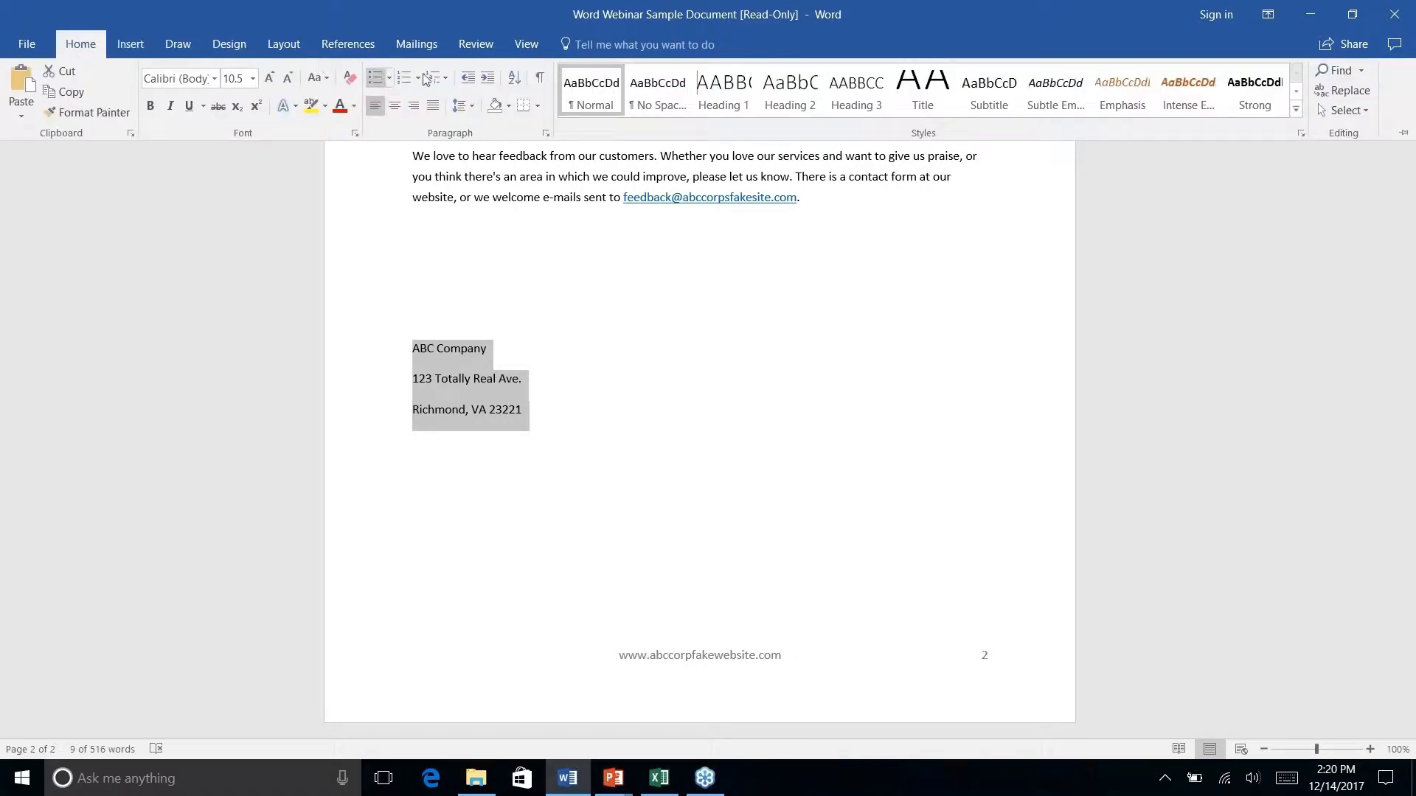
click(395, 106)
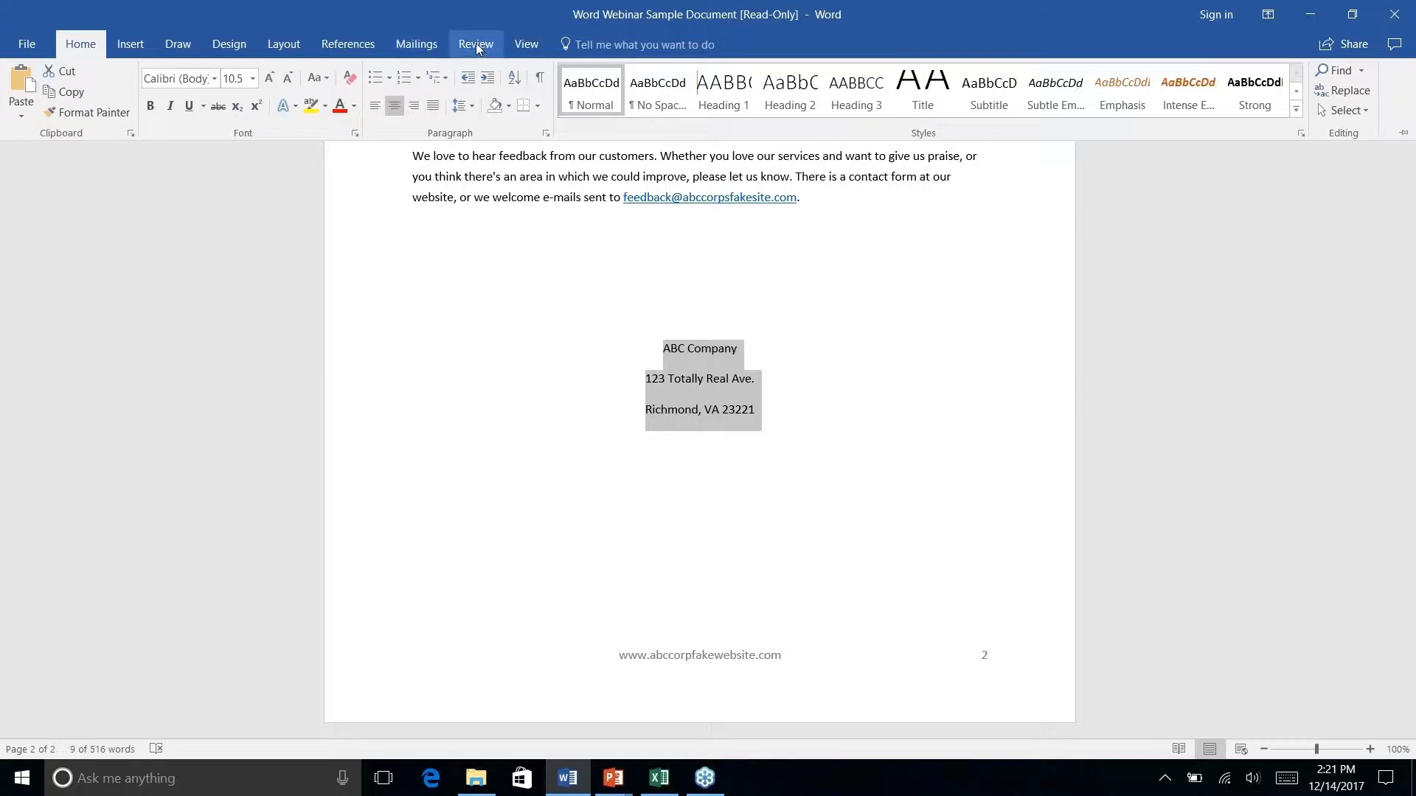
- Locate the Quick Parts command while keeping the company address block selected
click(275, 48)
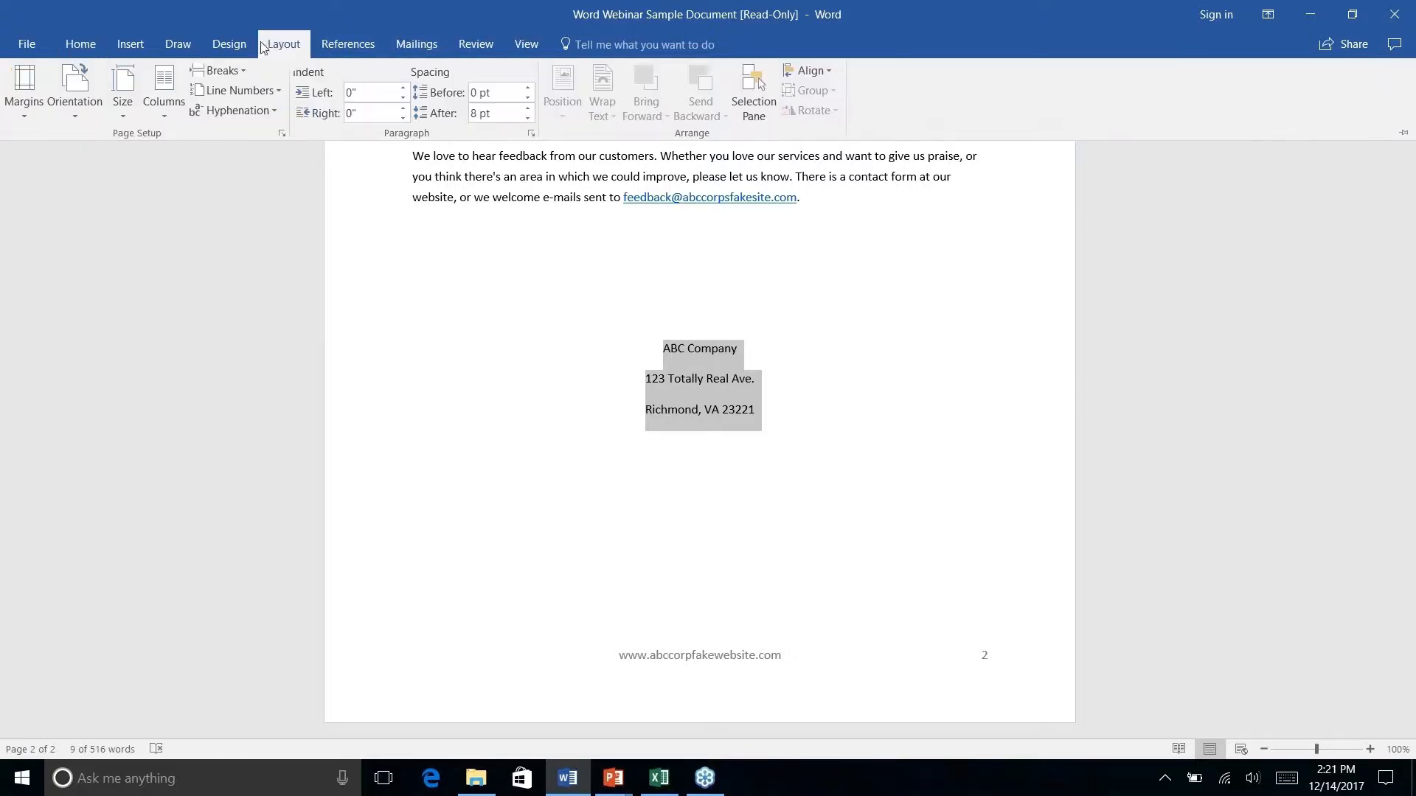
click(240, 46)
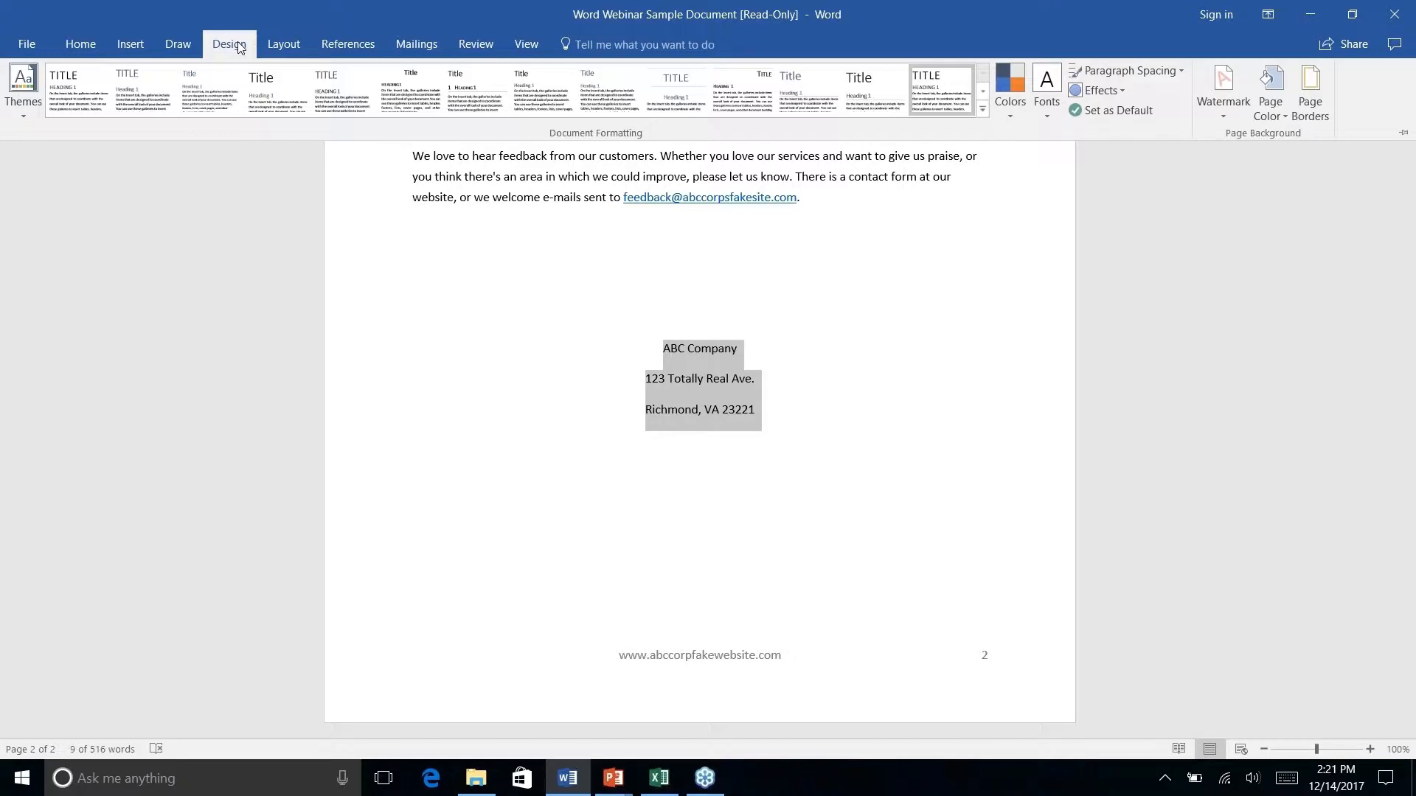
click(125, 47)
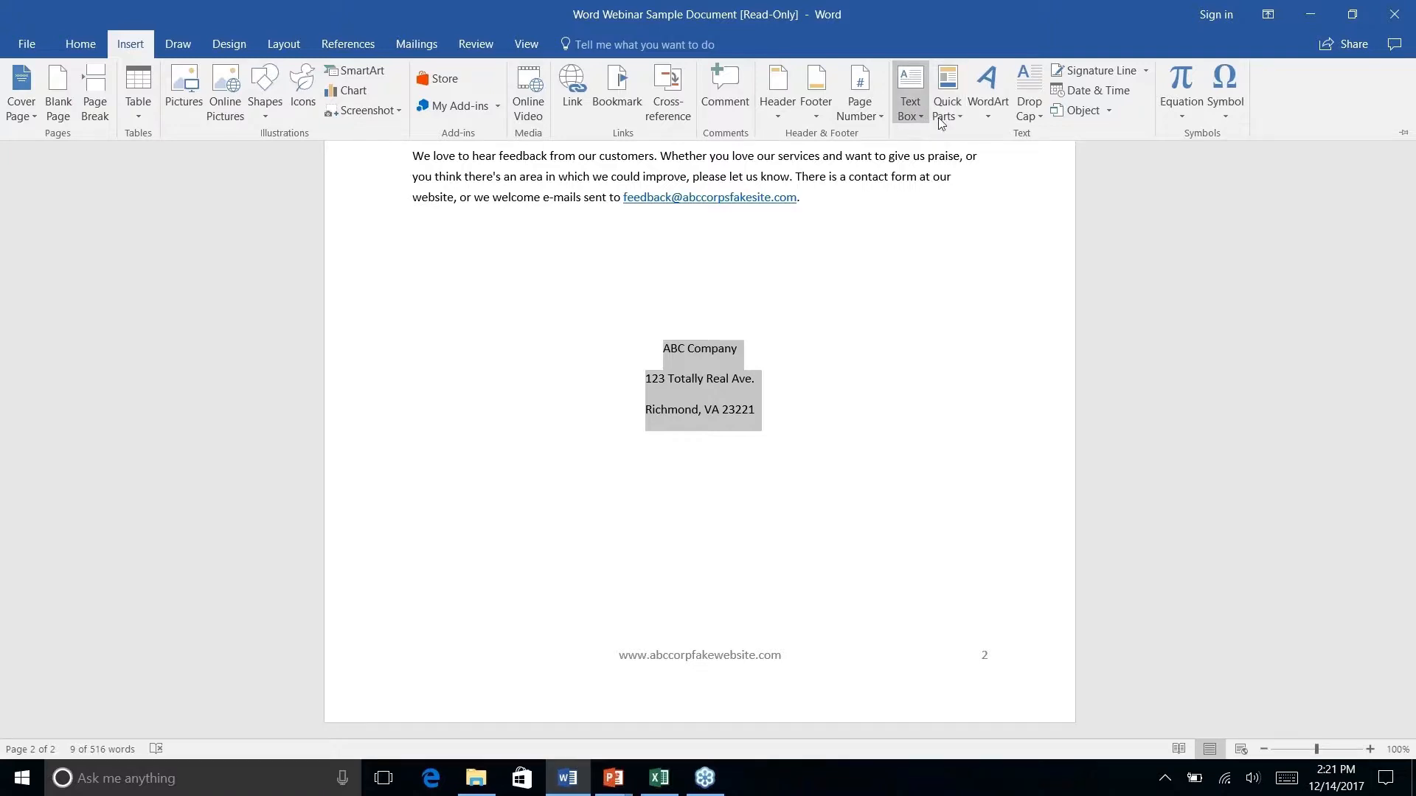
click(743, 291)
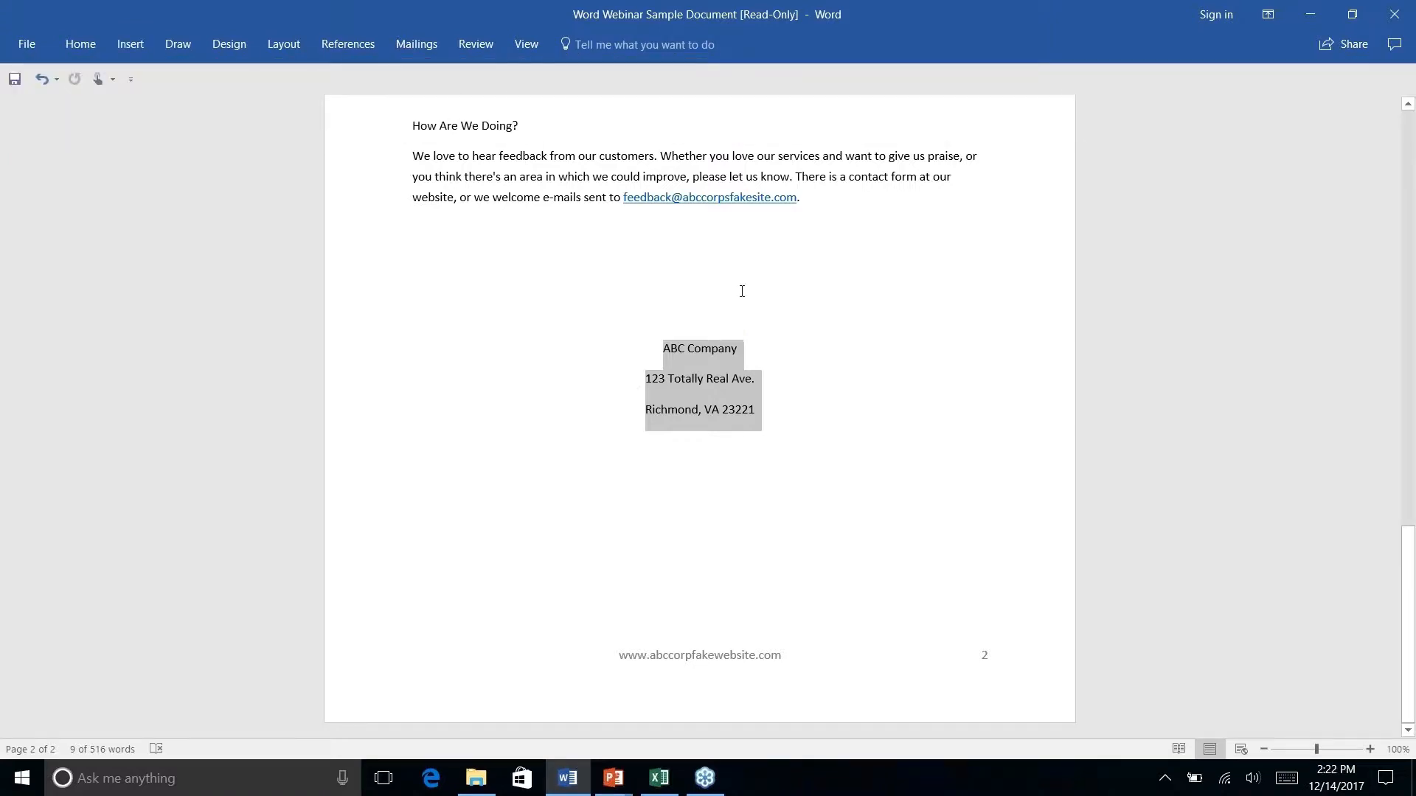
- Save the selected company address block to the AutoText gallery as a building block named Company Address
click(131, 45)
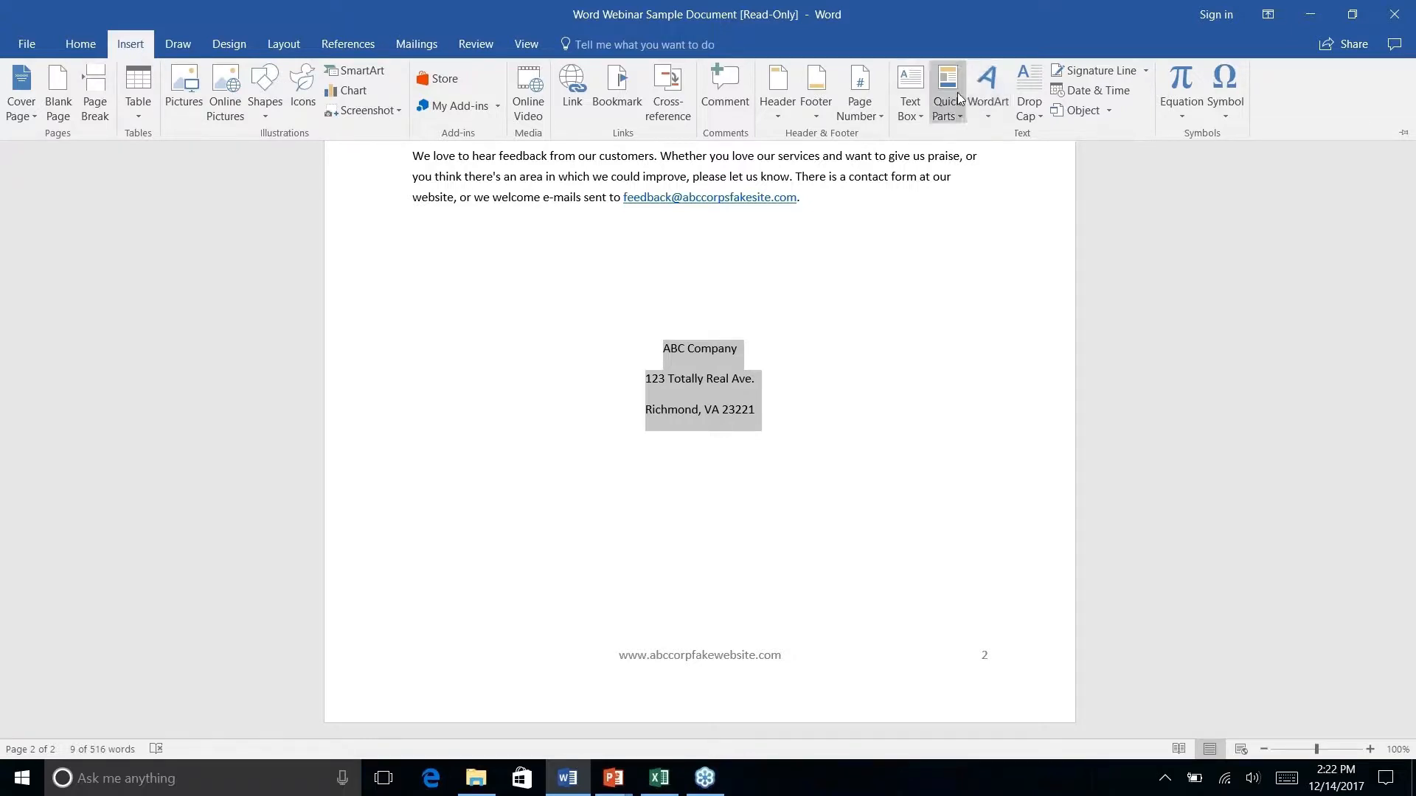
click(959, 119)
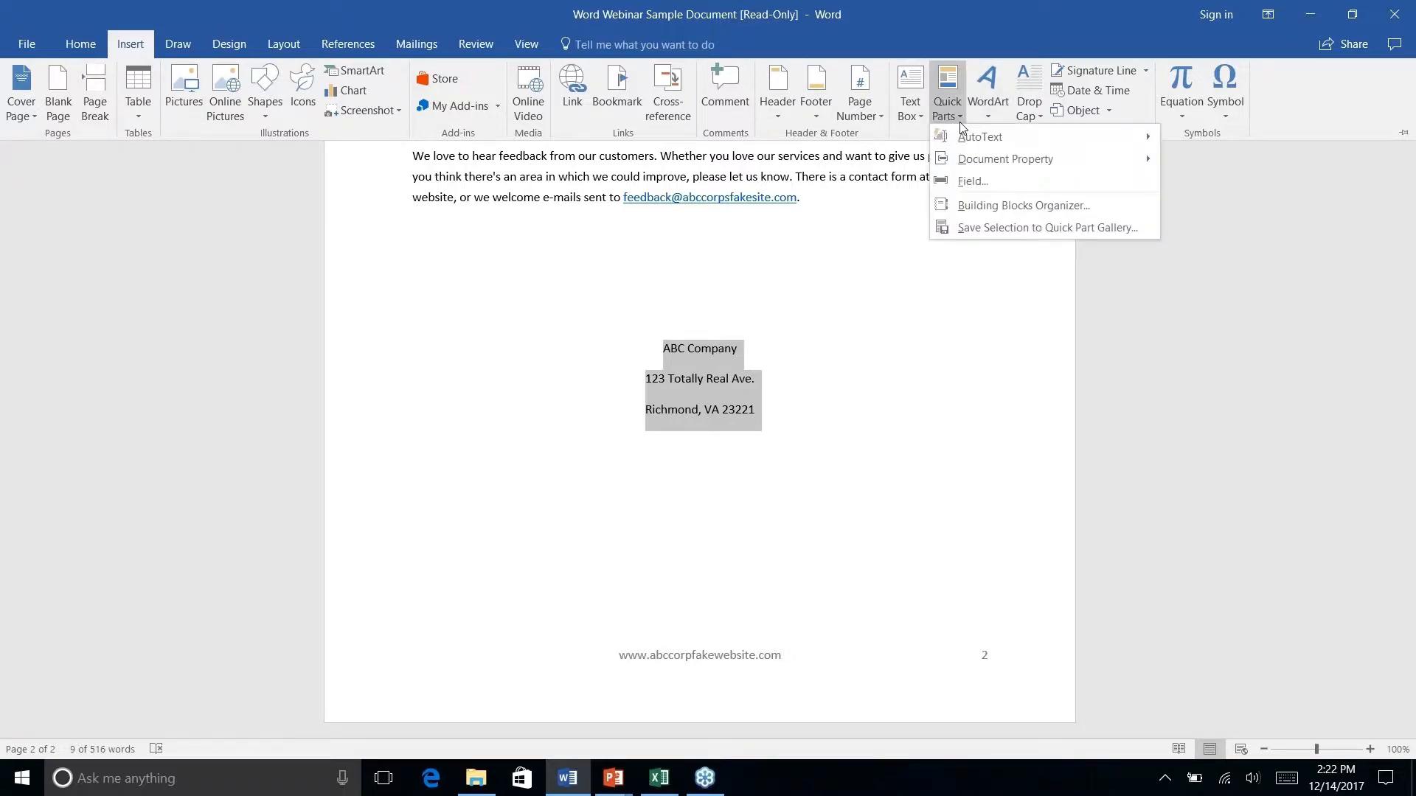
mouse_move(982, 144)
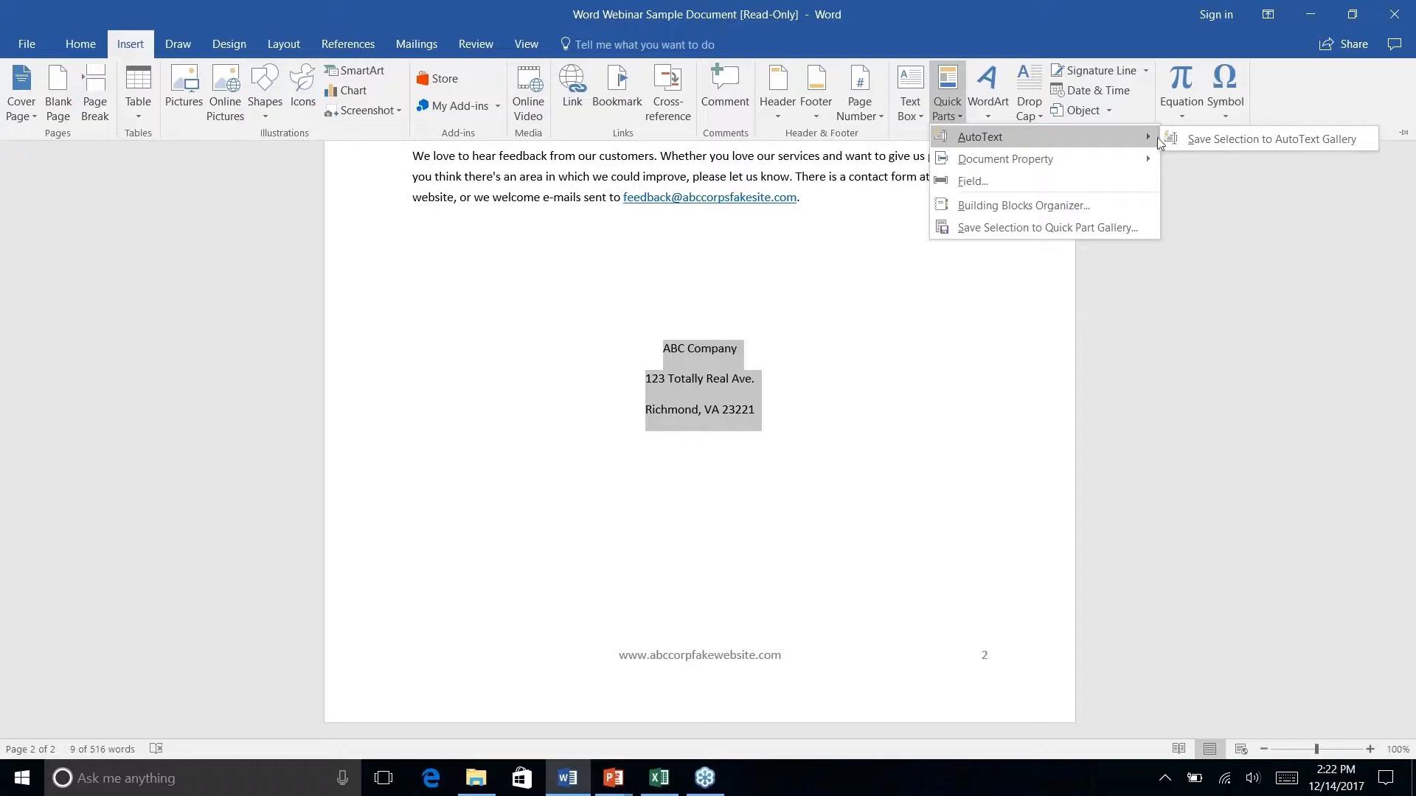
right_click(1245, 143)
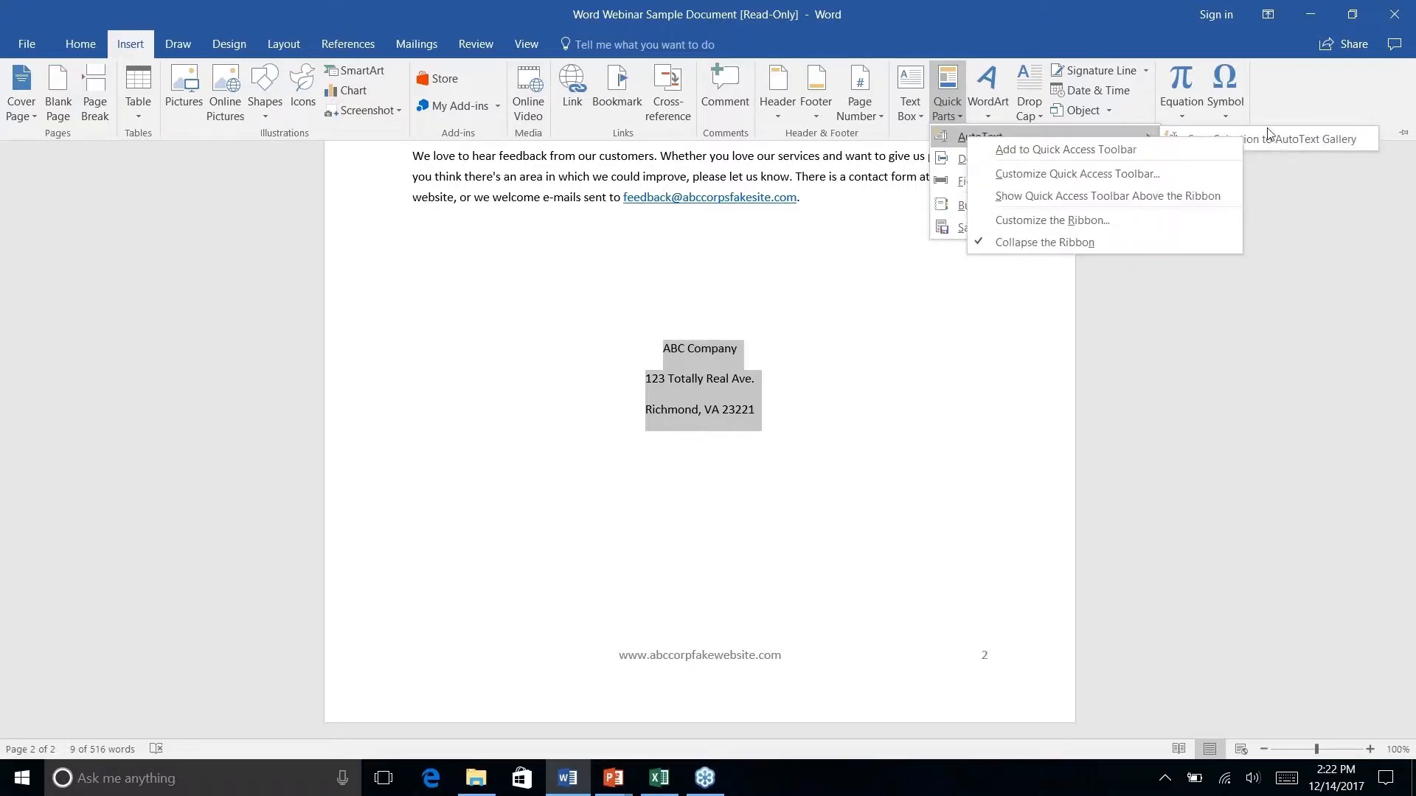
click(1269, 135)
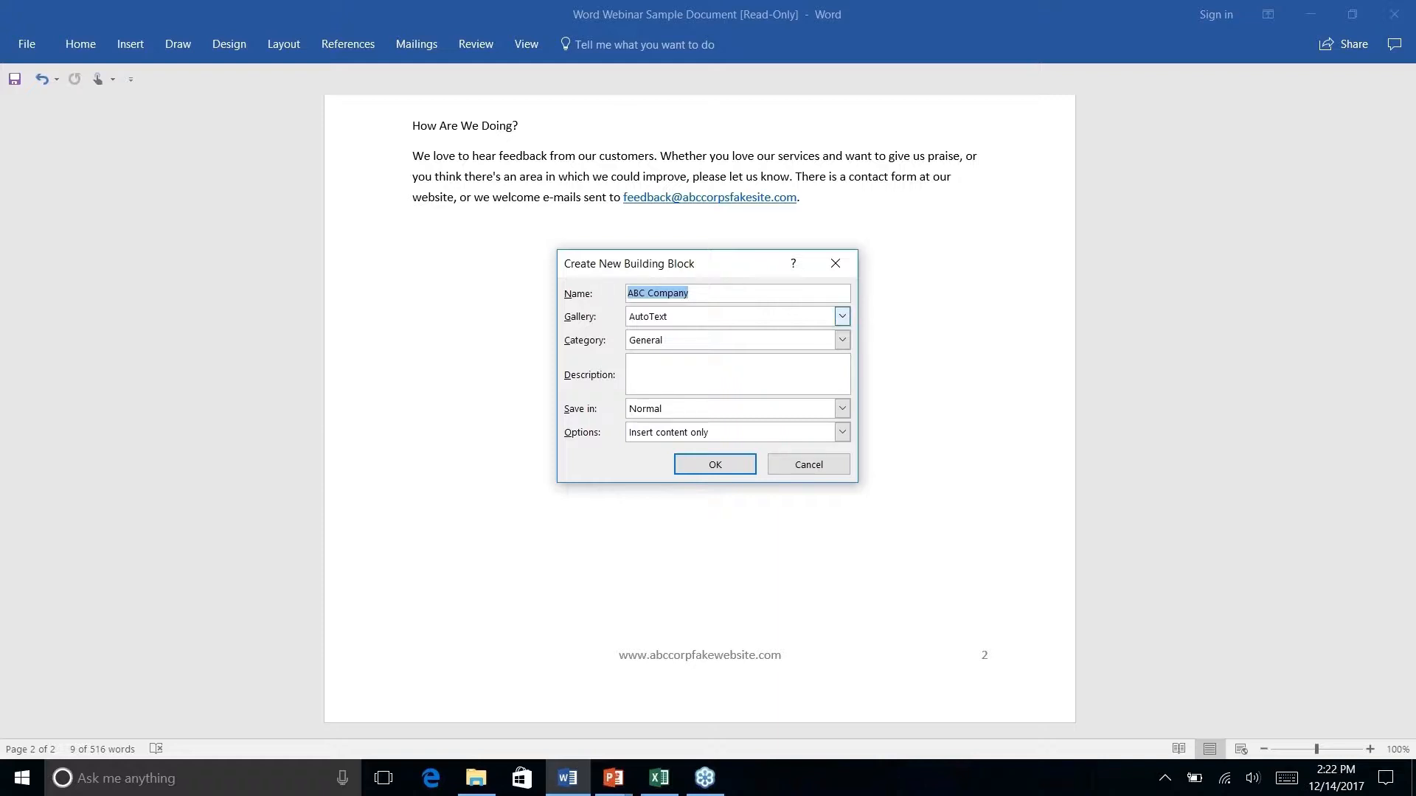
text(Company Address)
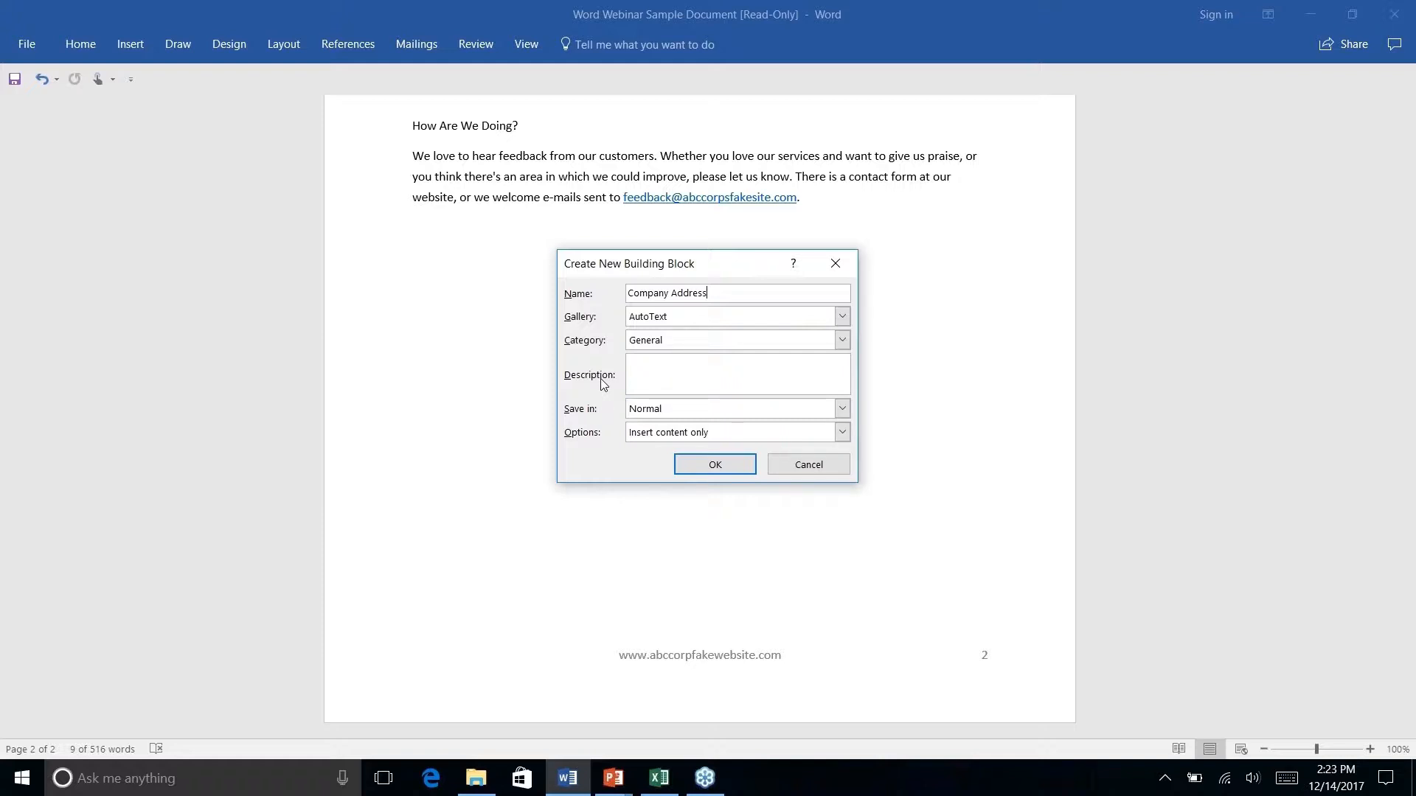
click(712, 466)
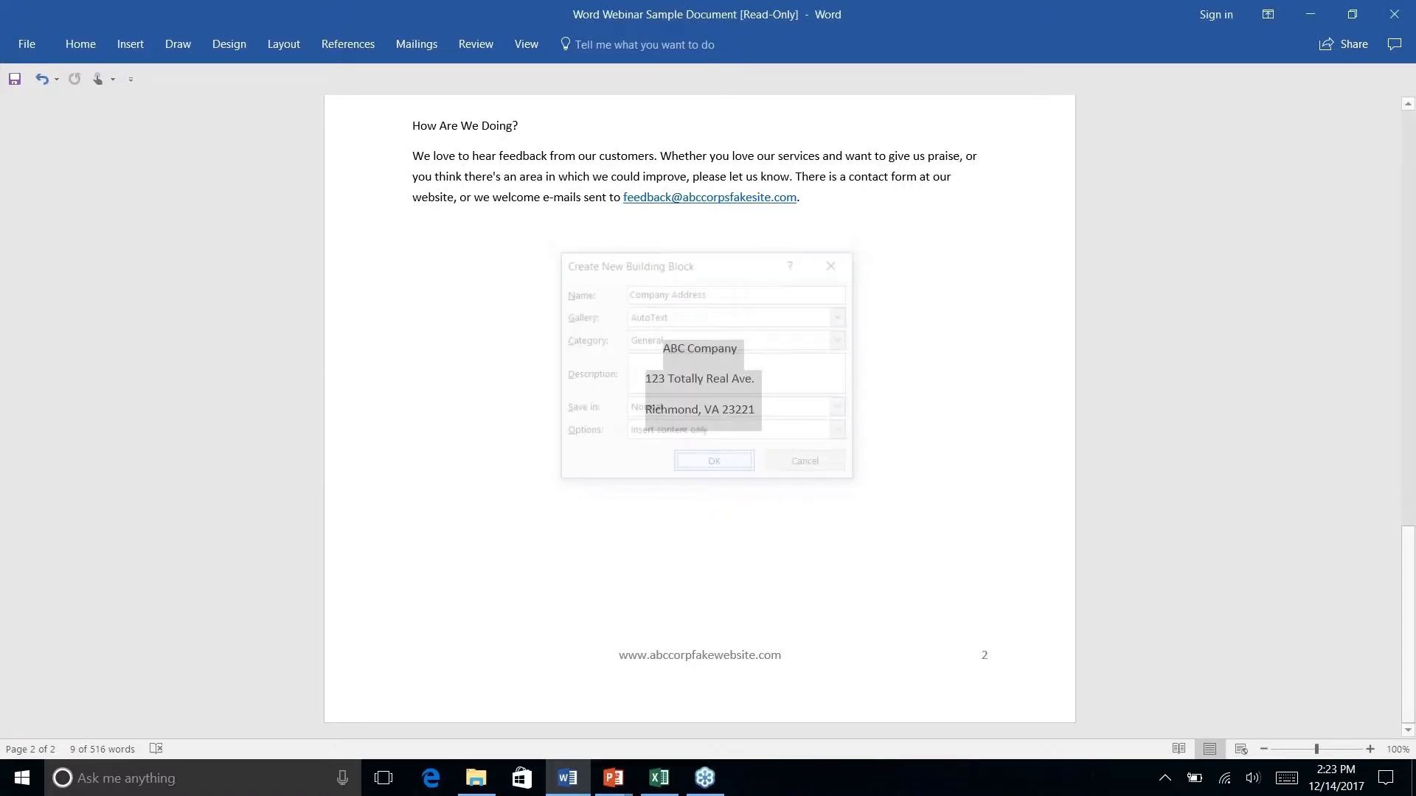
- Delete the three-line ABC Company address block at the end of the newsletter
click(707, 380)
drag(762, 419, 662, 346)
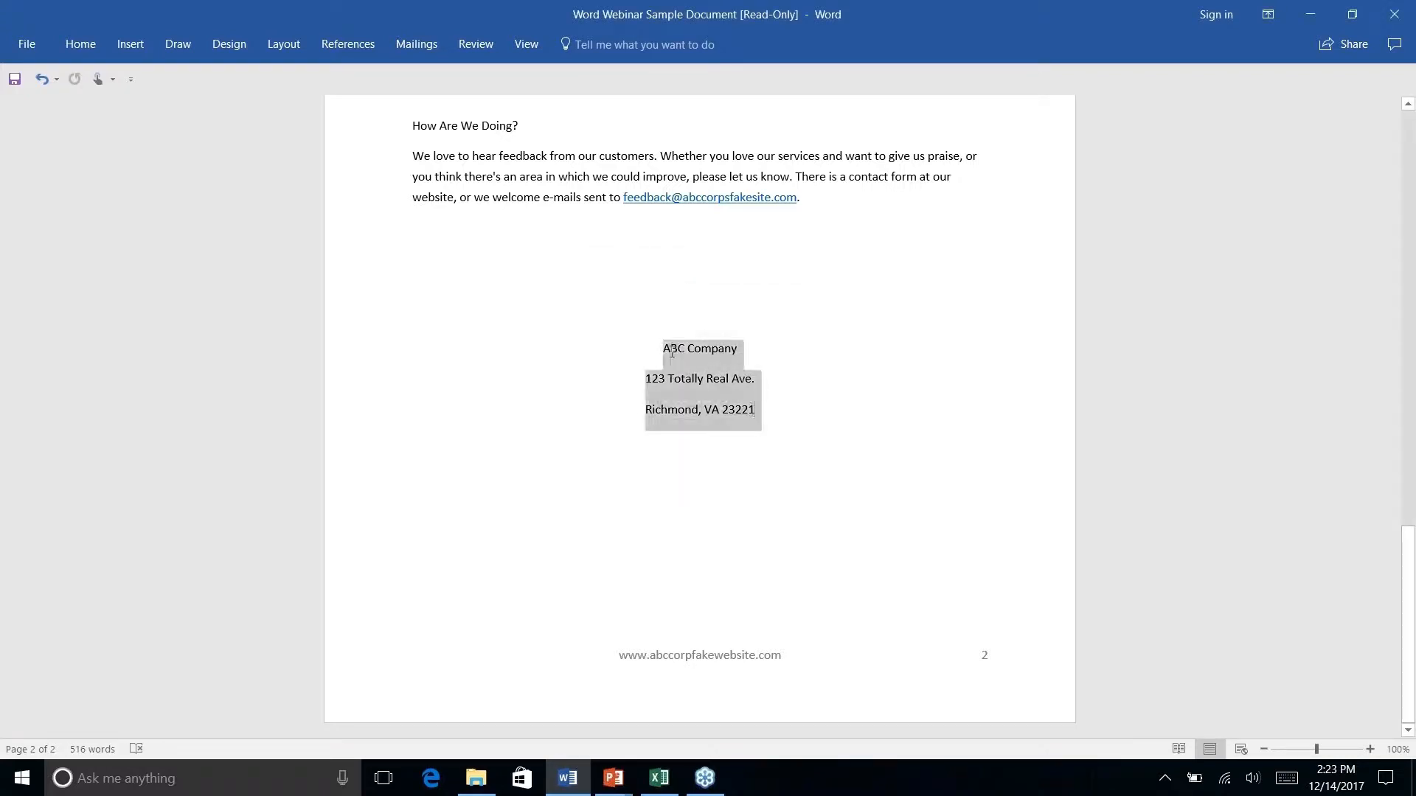
key(Delete)
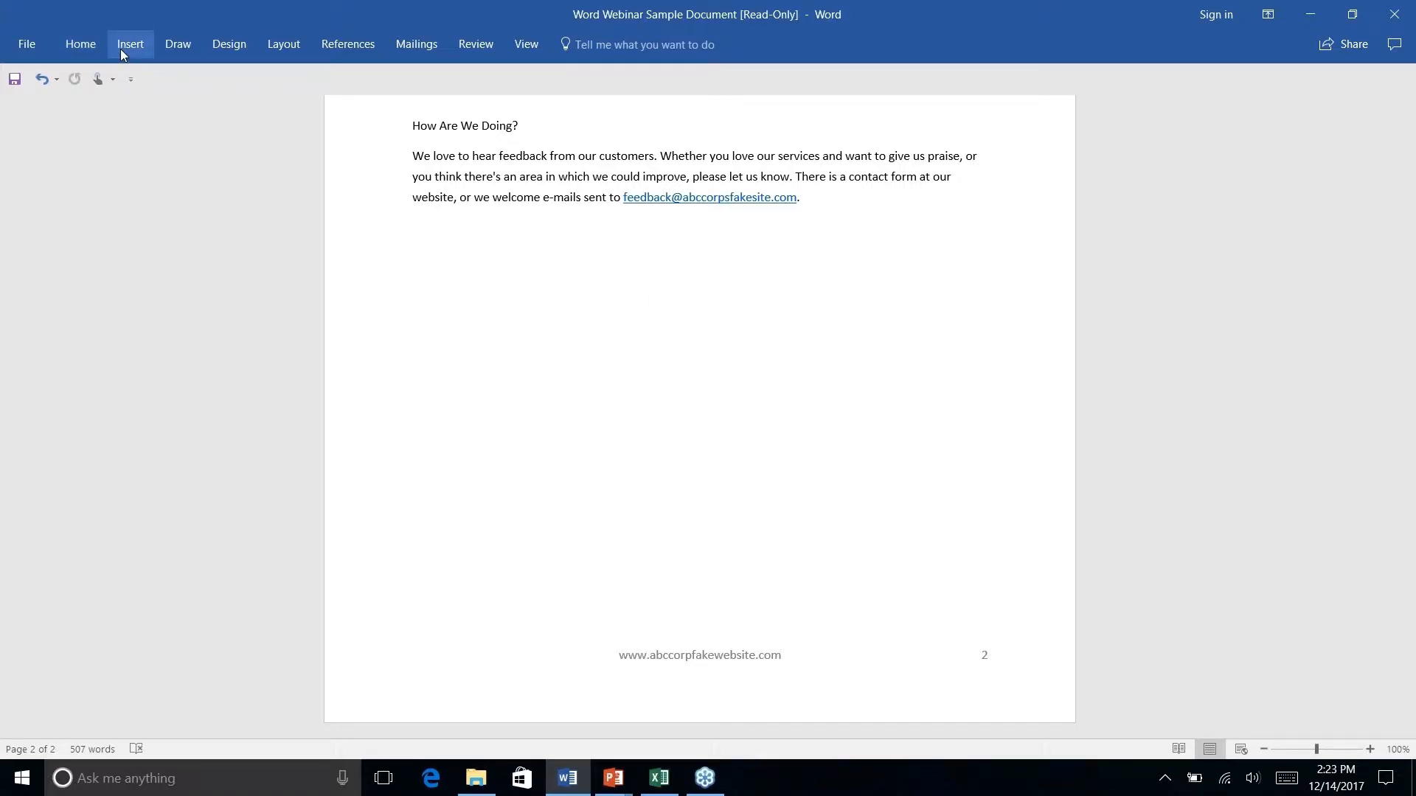
- Insert the saved Company Address AutoText entry at the end of the newsletter
click(120, 49)
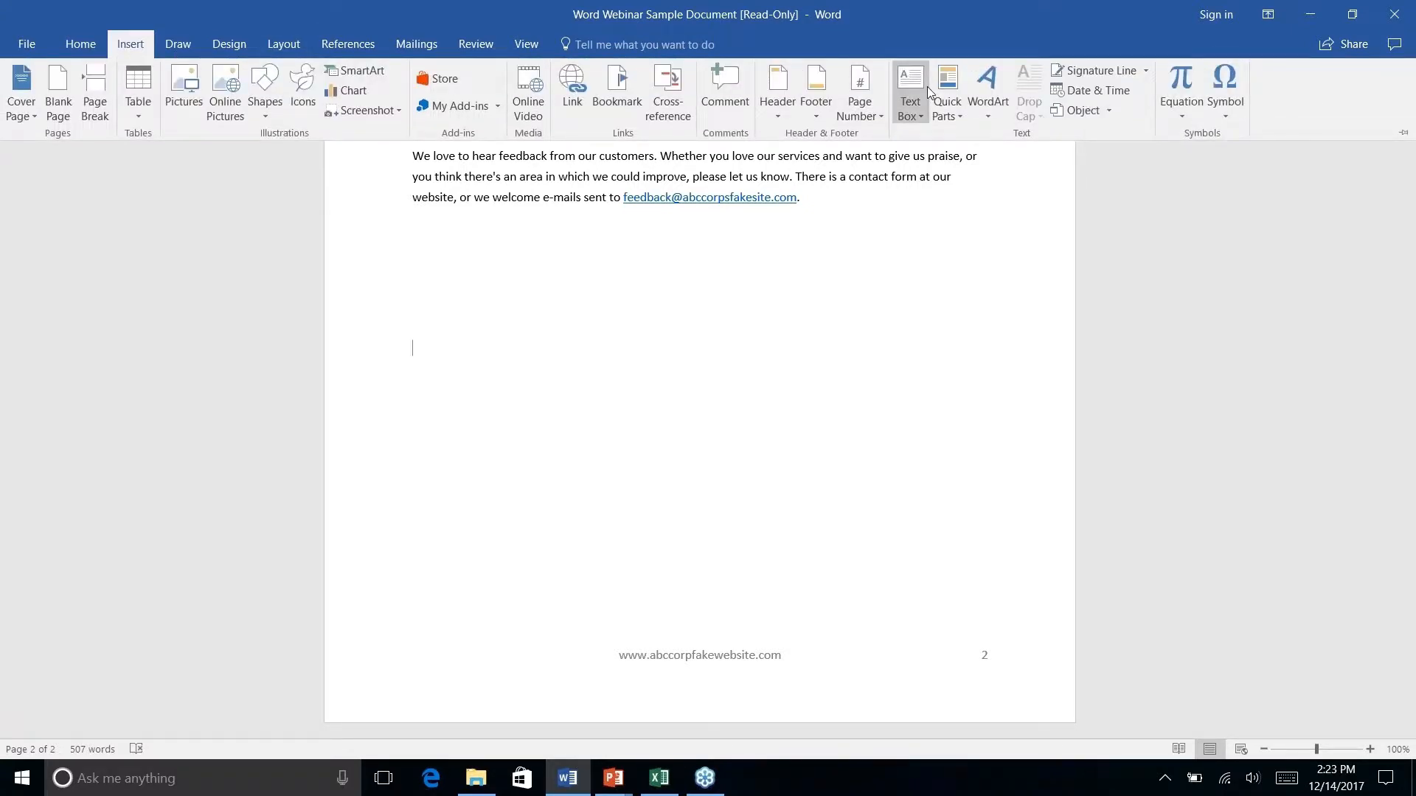
right_click(958, 118)
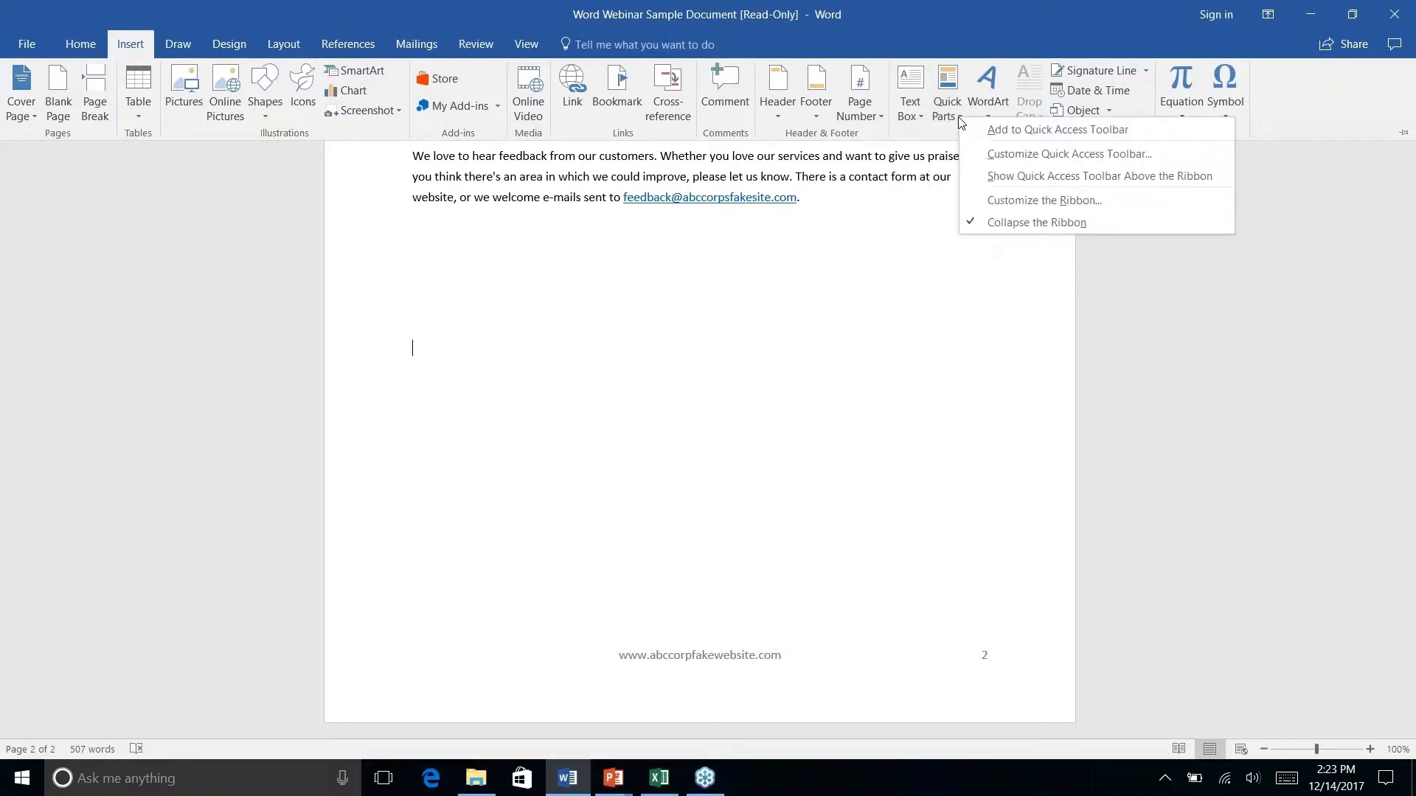
click(959, 118)
click(958, 118)
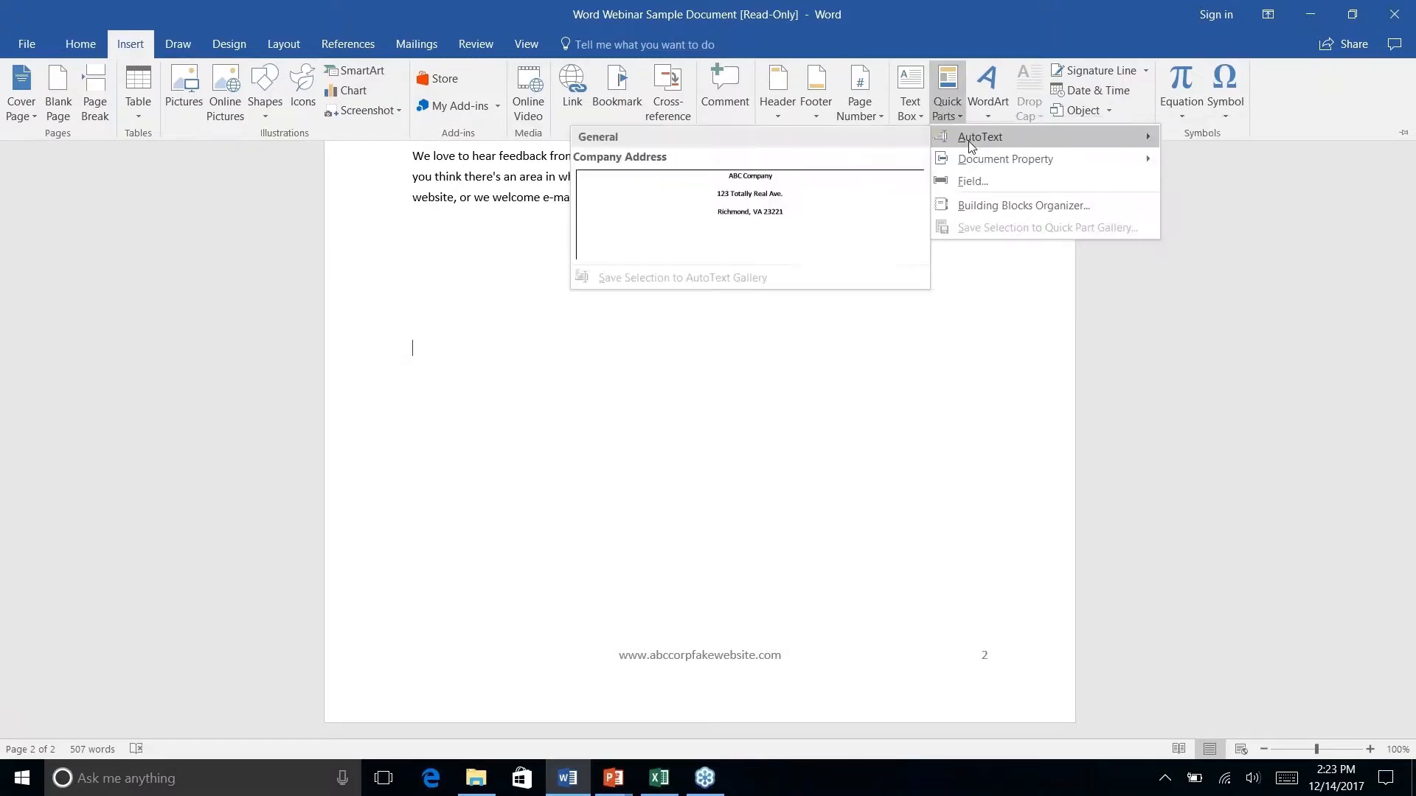
mouse_move(975, 142)
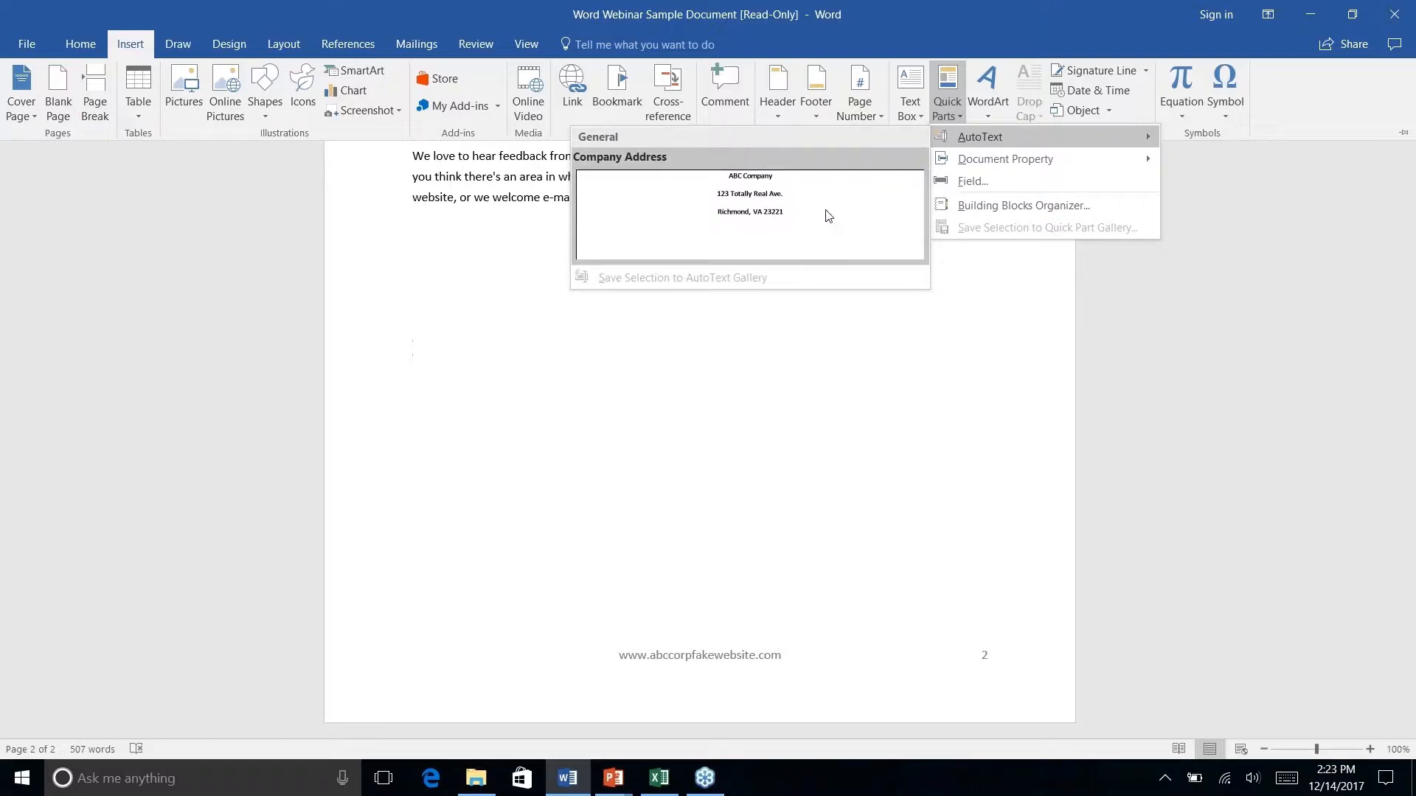
click(752, 210)
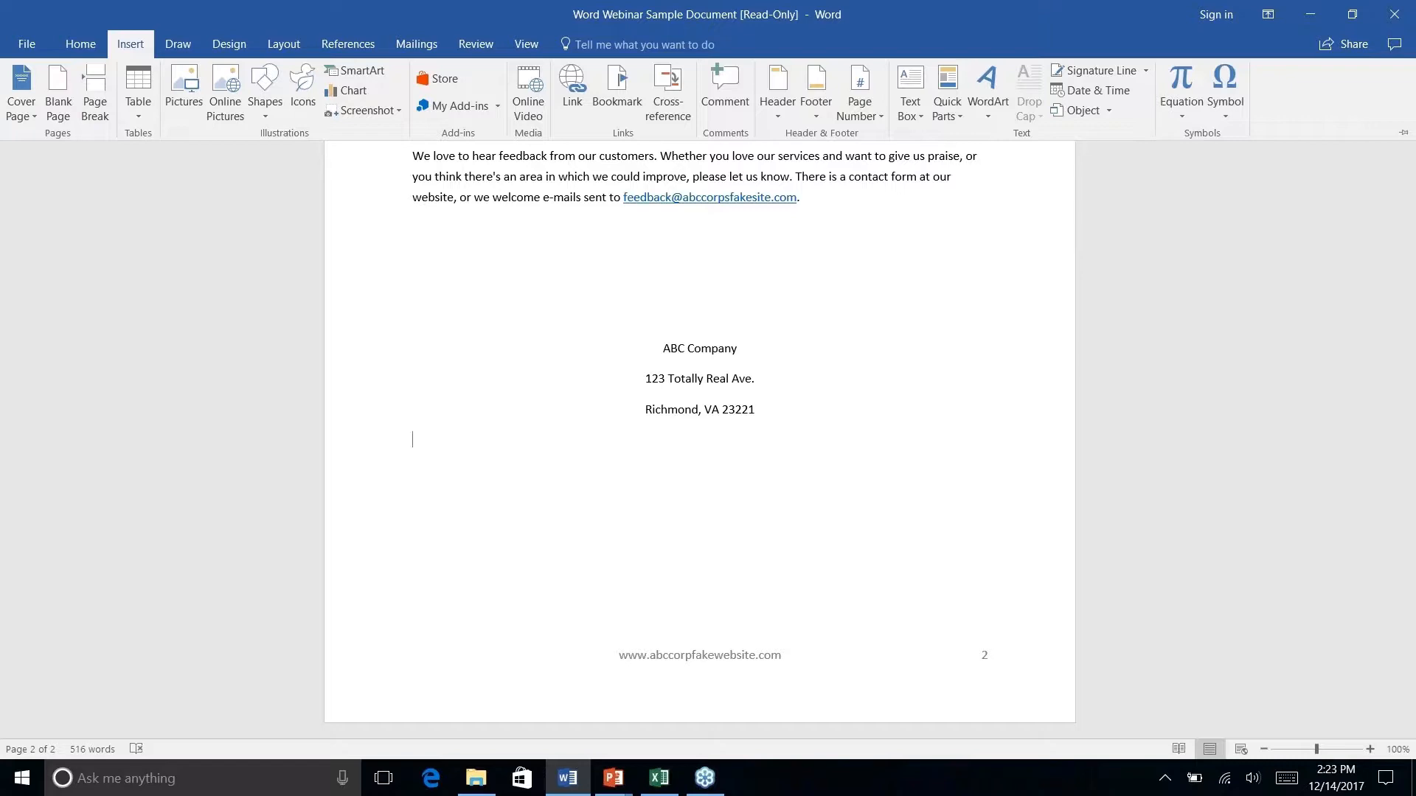
- Open the Building Blocks Organizer and sort its list by name and by gallery
click(958, 118)
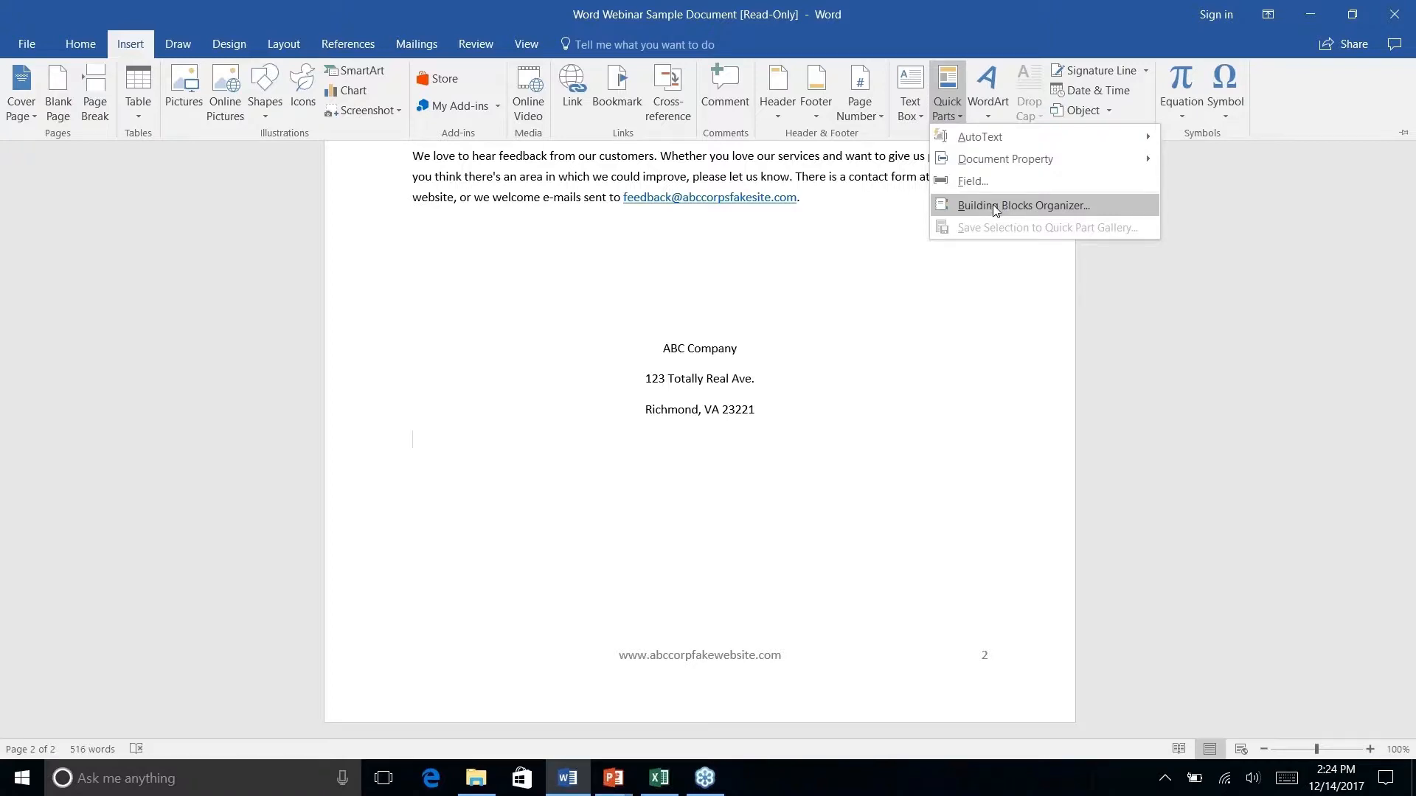
click(993, 205)
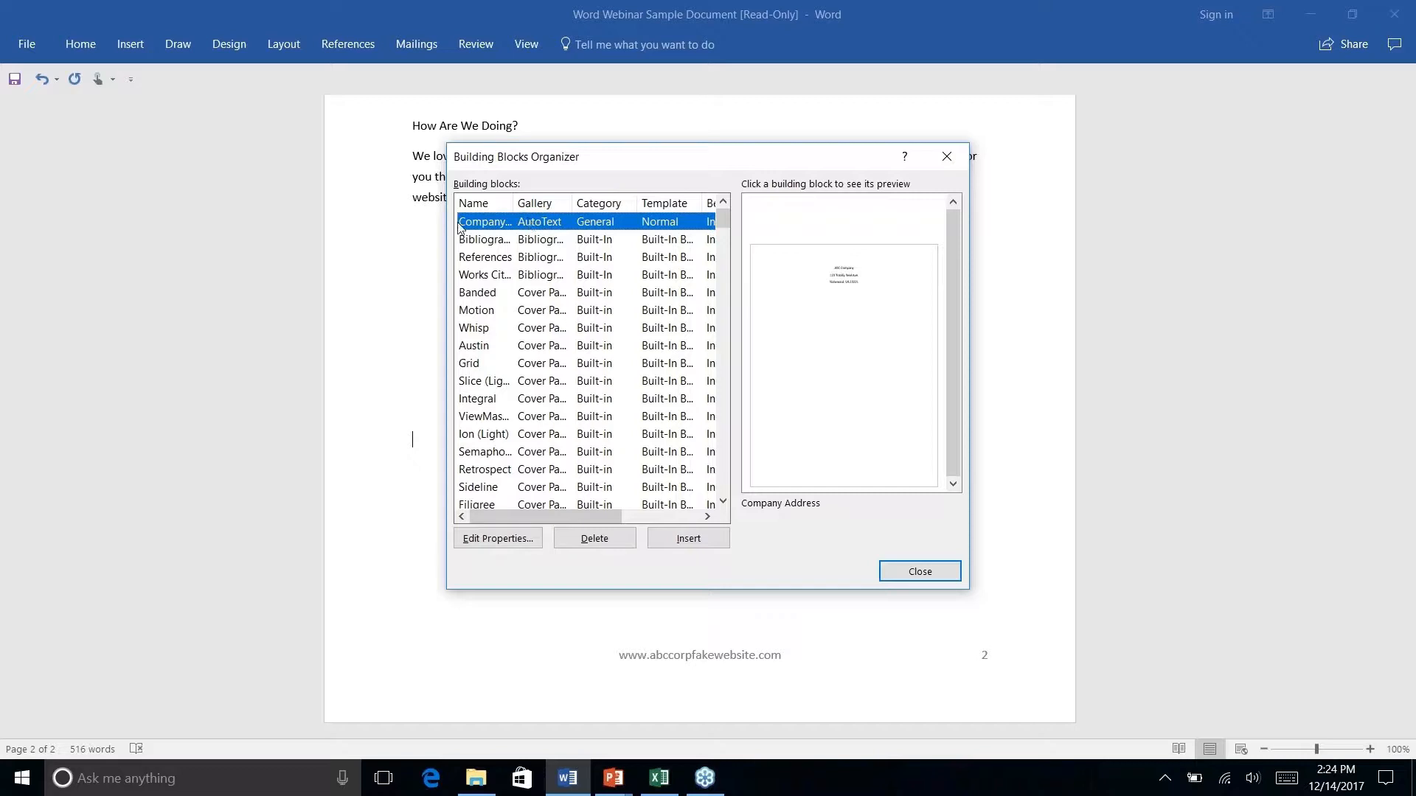
click(477, 209)
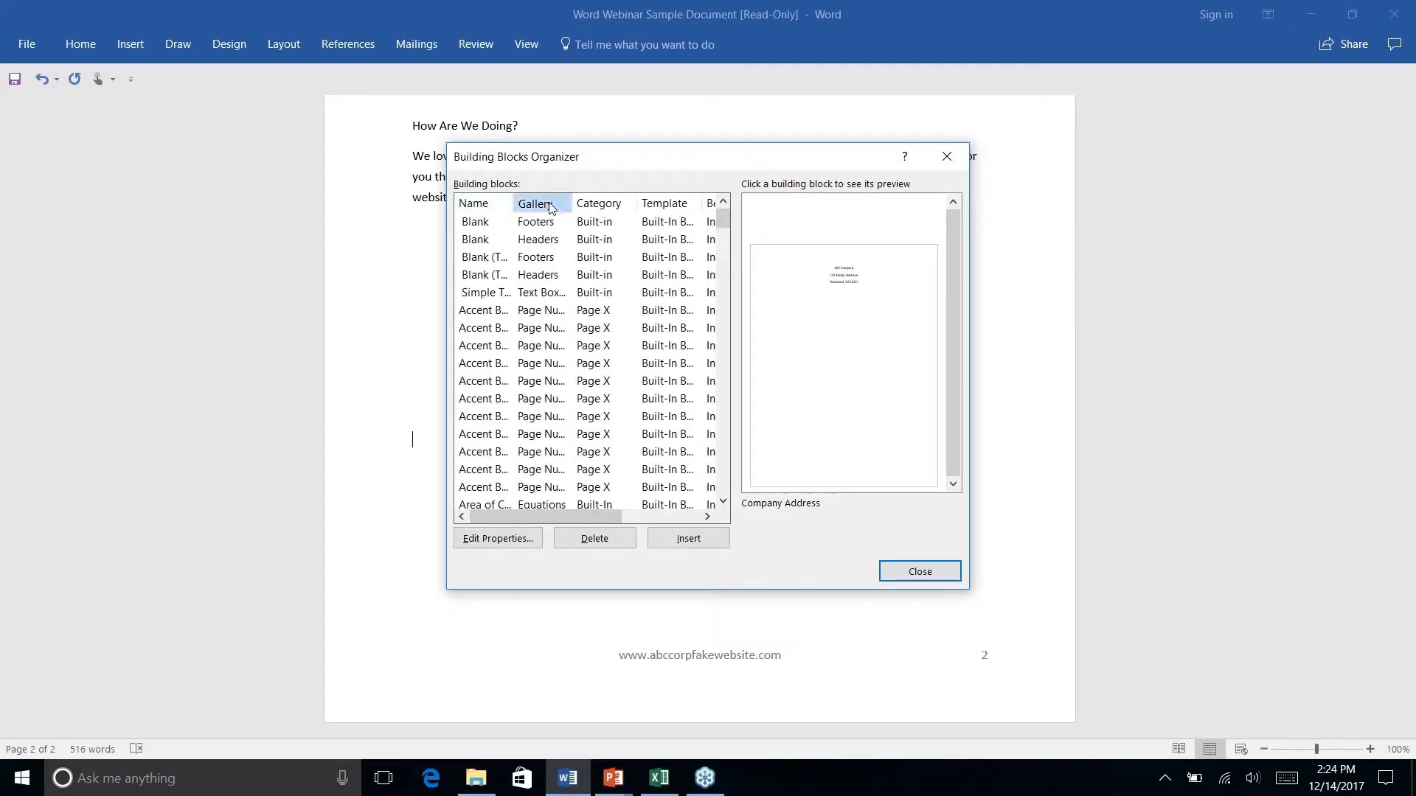
click(521, 205)
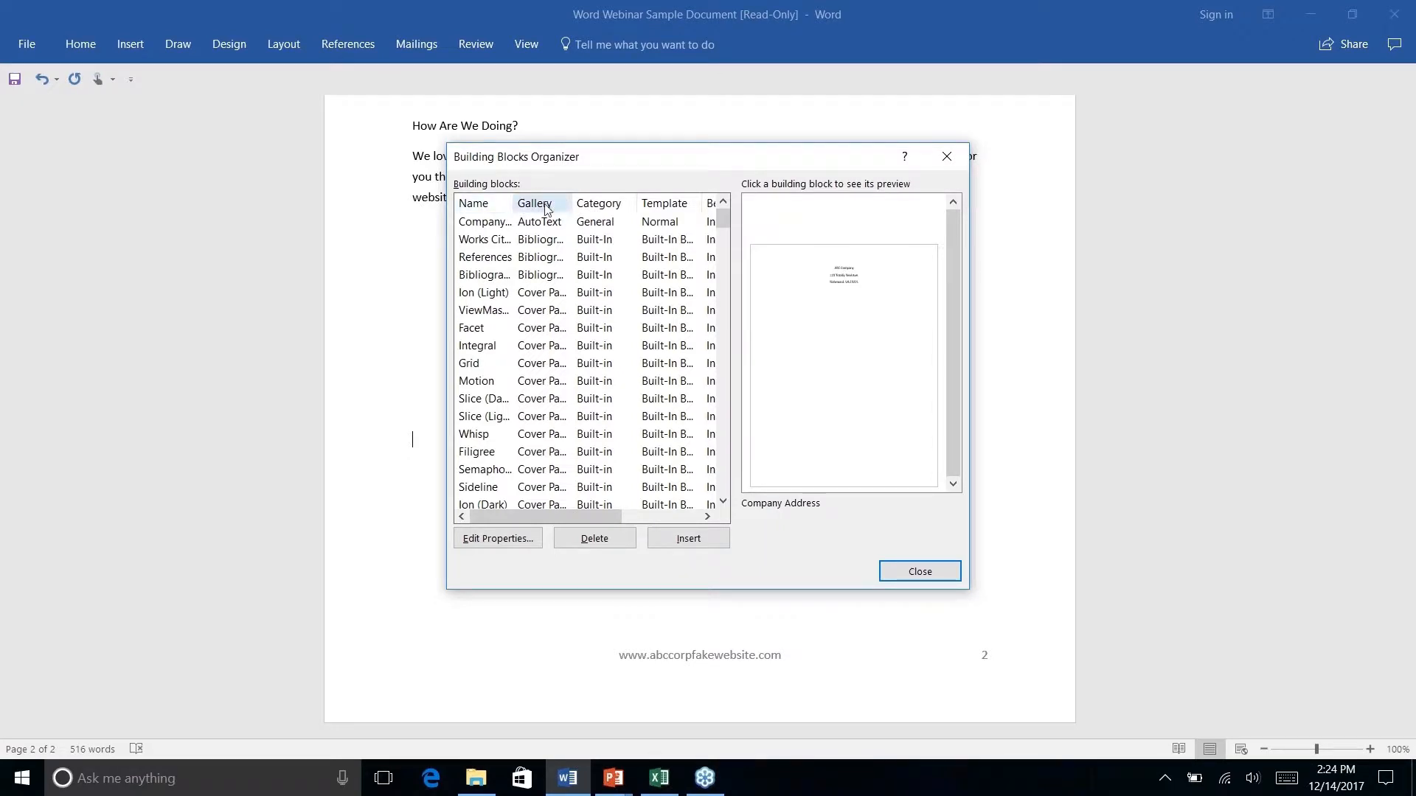
- Review the properties of the Company Address building block and close them without changes
click(485, 225)
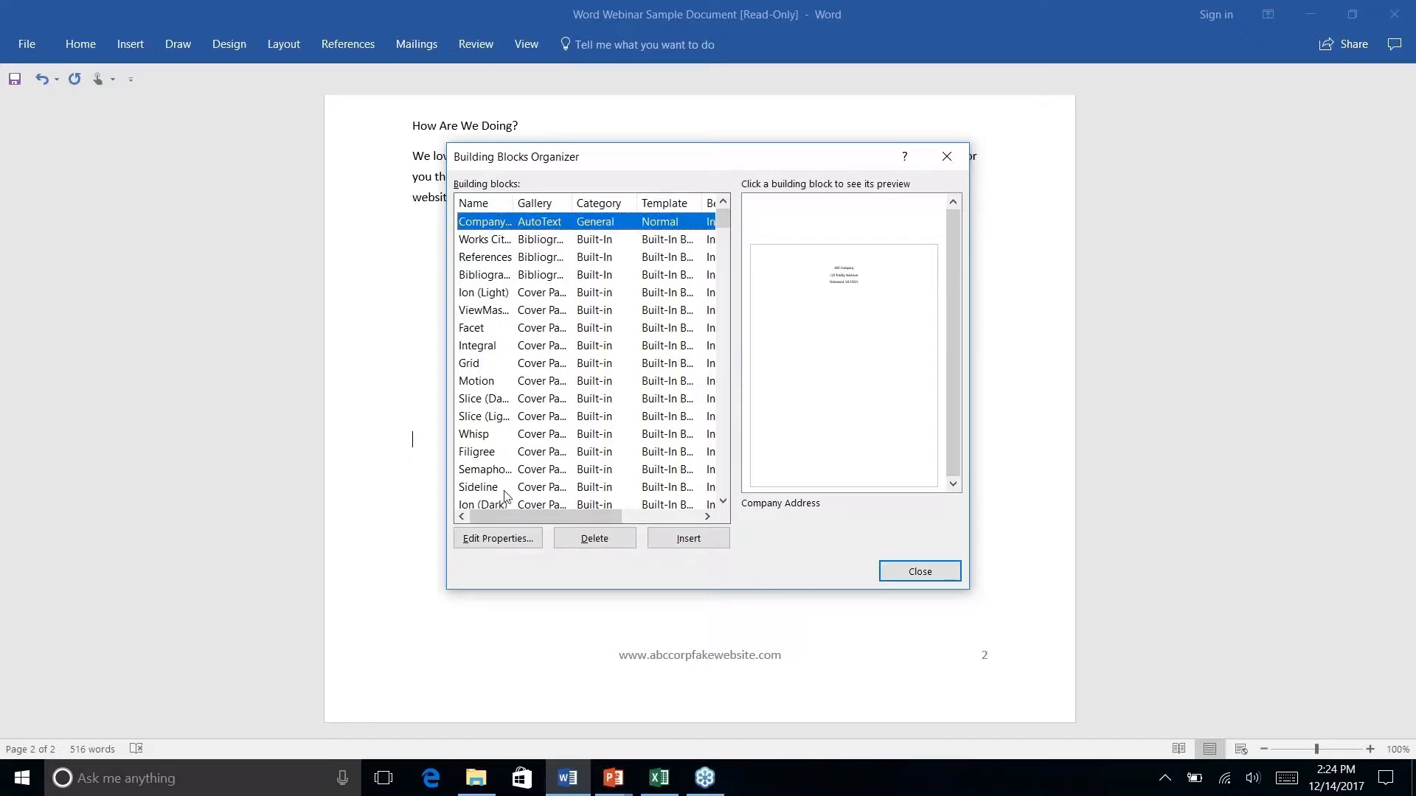
click(499, 540)
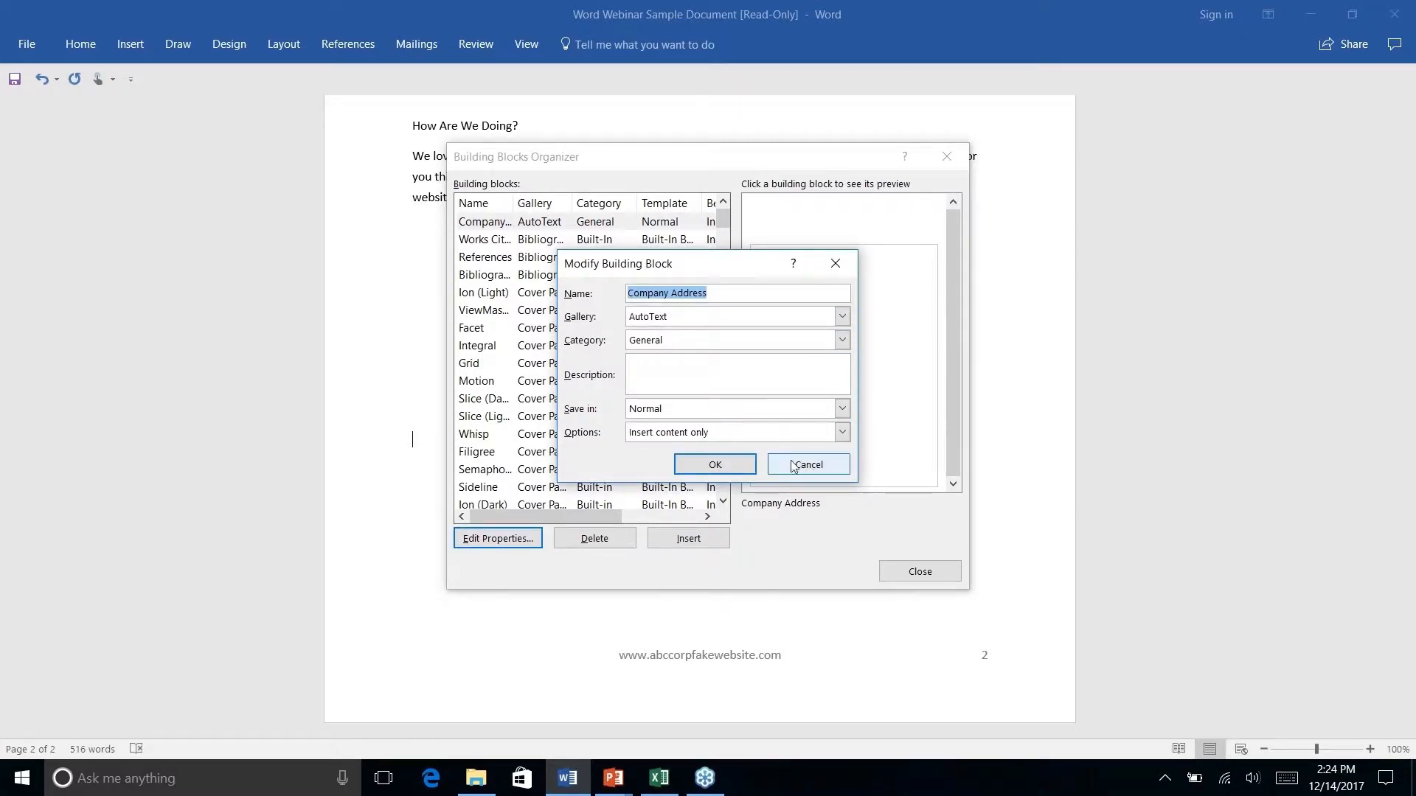
click(829, 466)
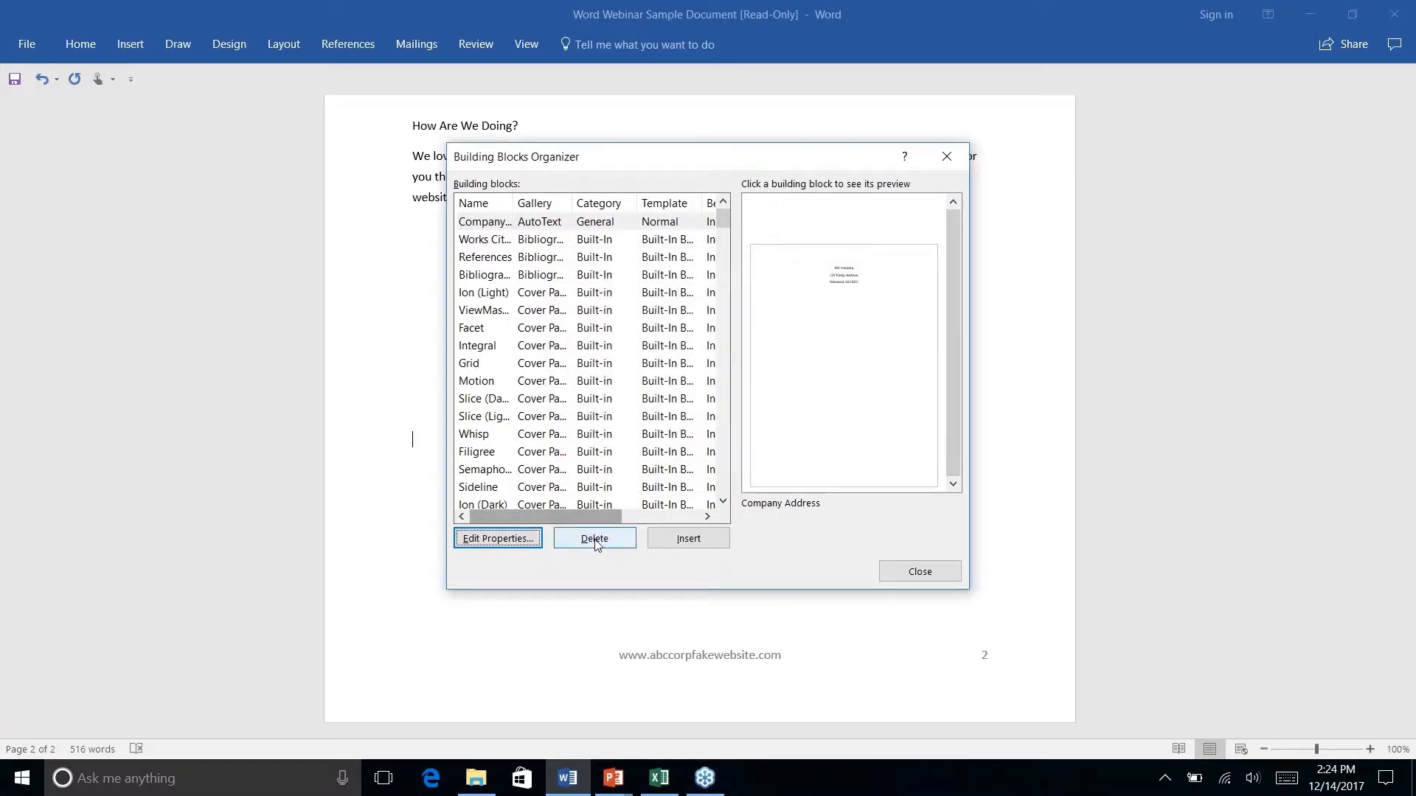
- Delete the Company Address building block from the organizer
click(546, 225)
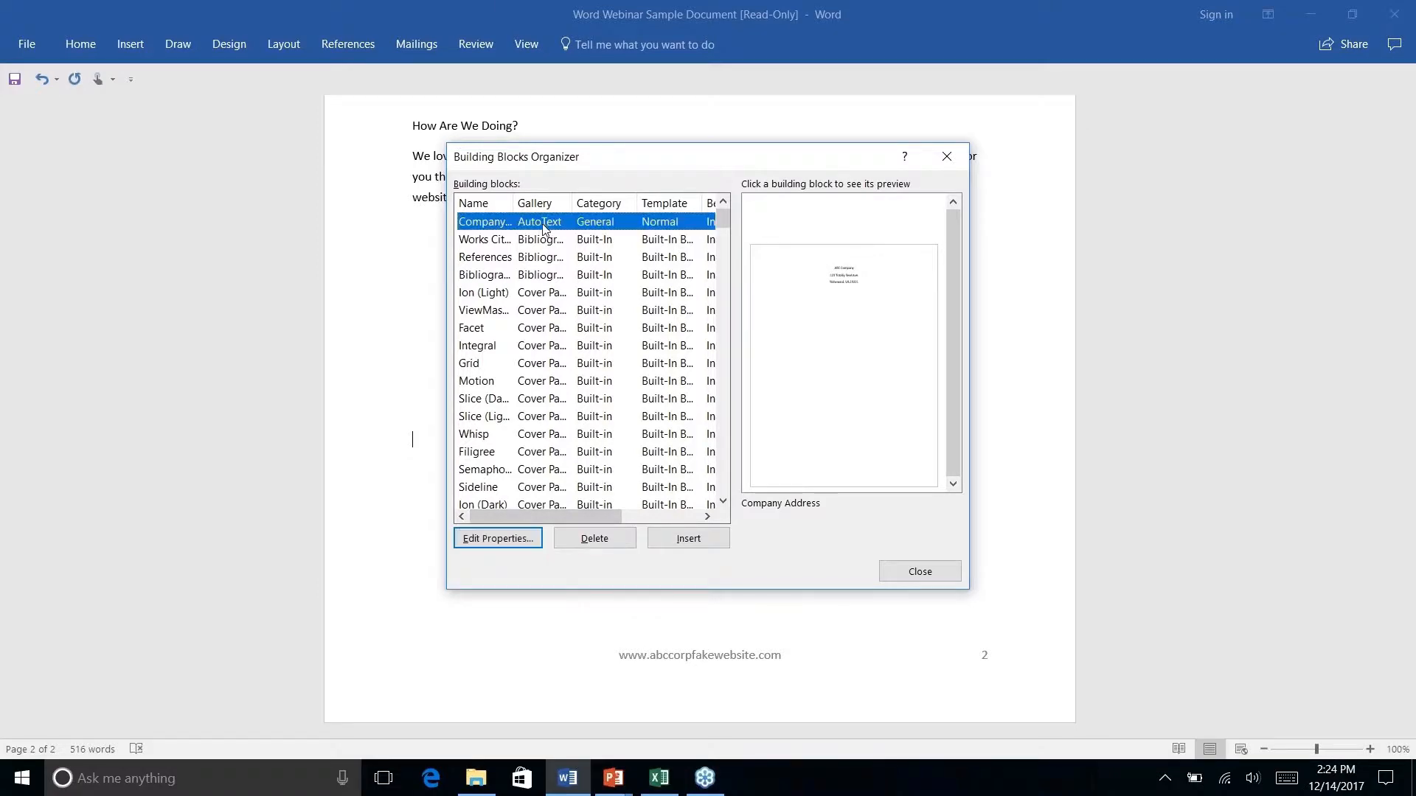
click(595, 539)
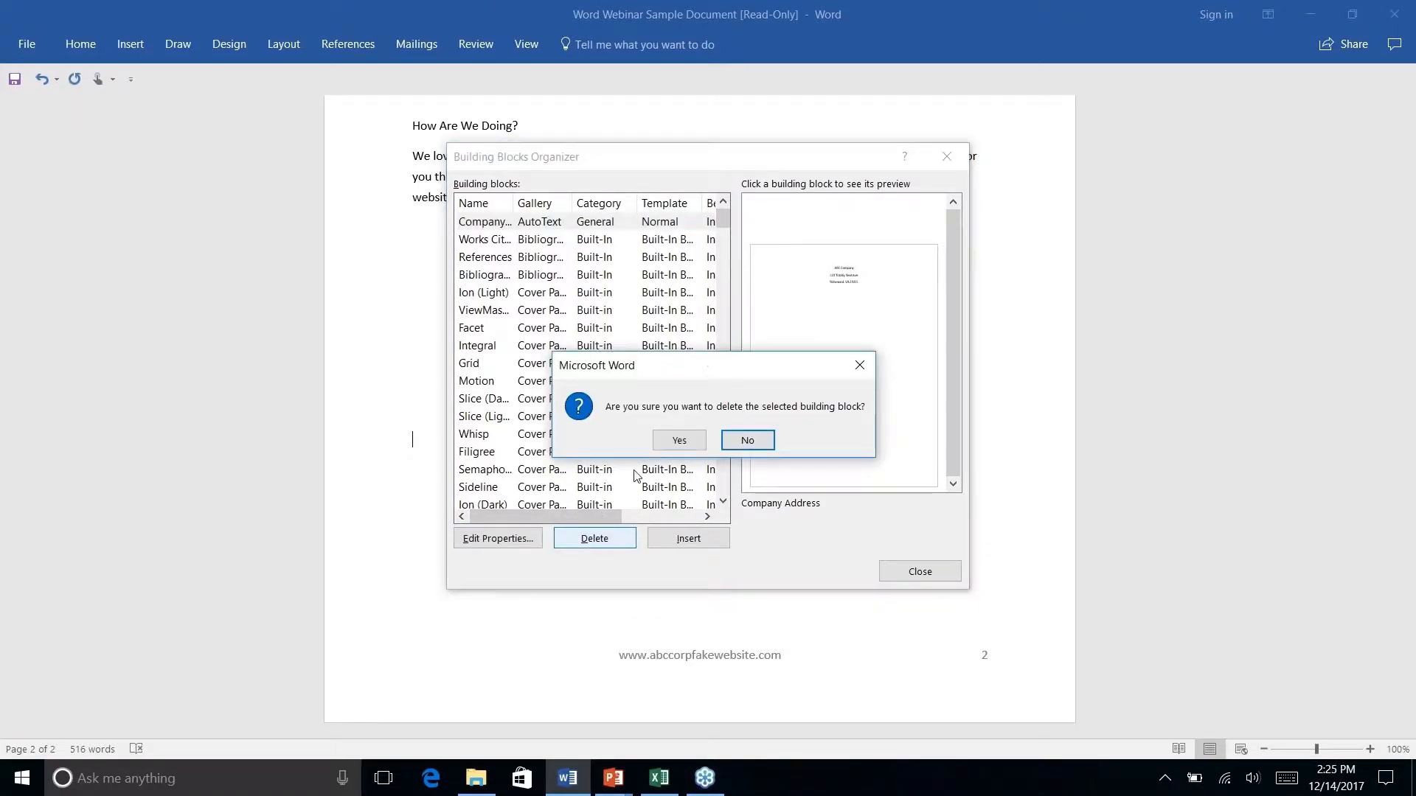
click(679, 440)
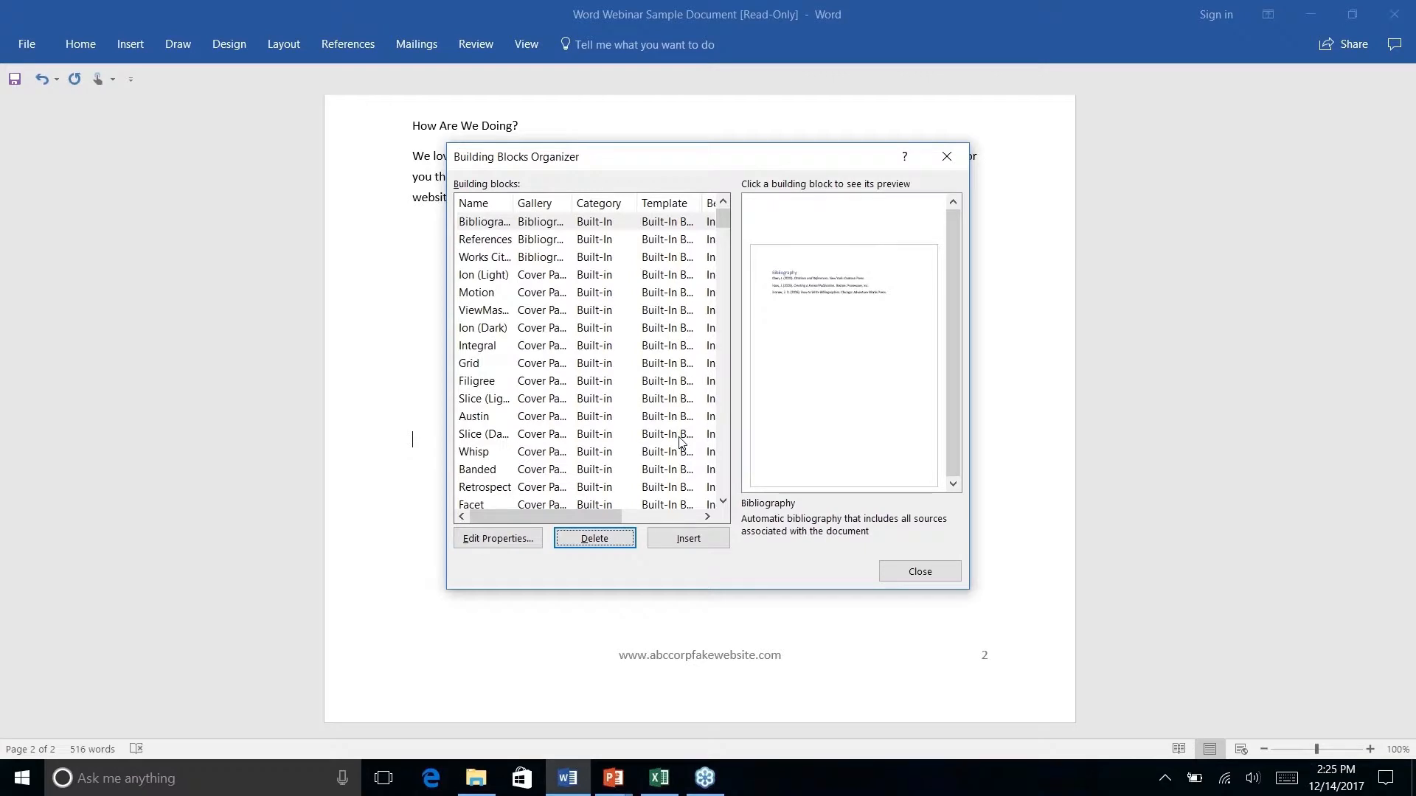
- Look through the built-in building blocks and their details in the organizer, and close it
scroll(516, 308, right, 5)
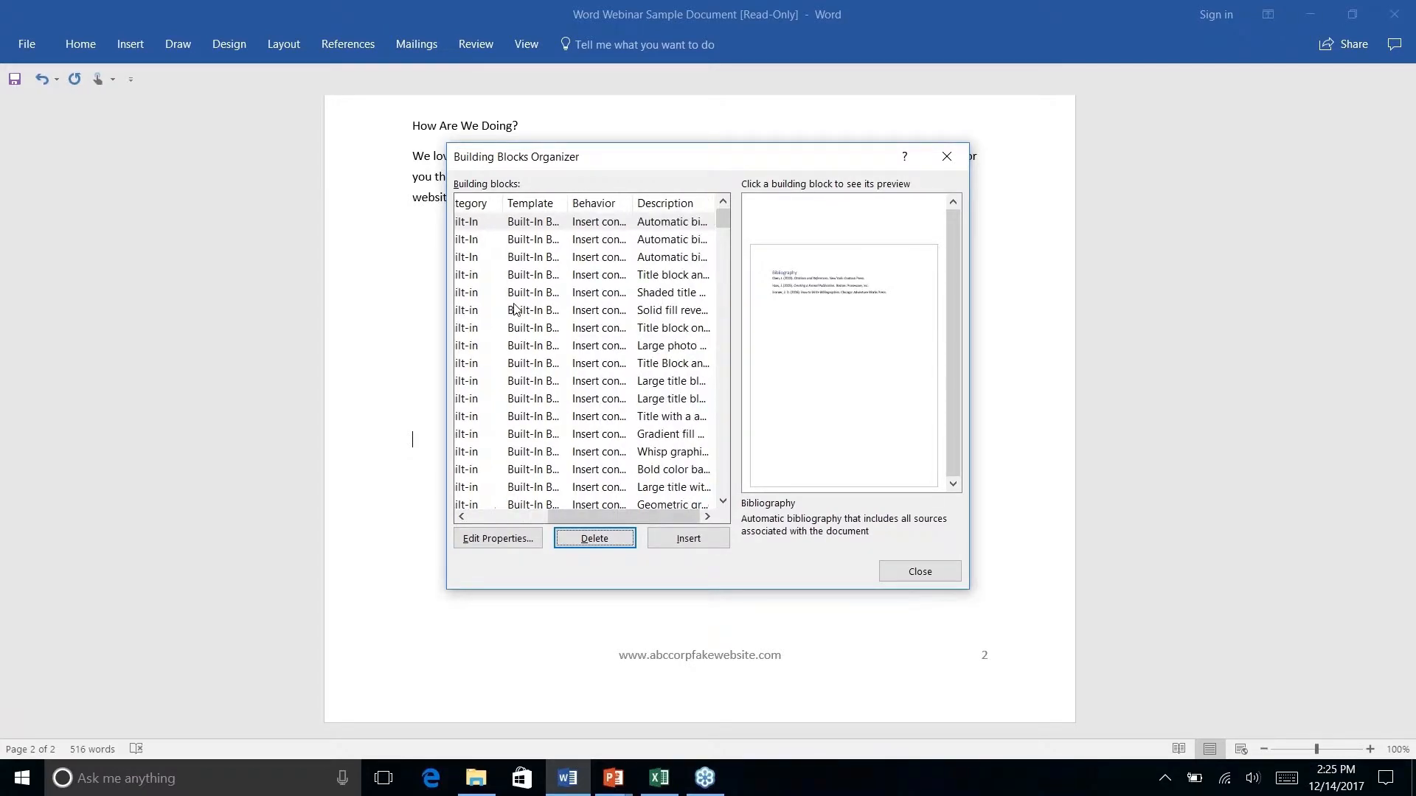
scroll(516, 309, left, 5)
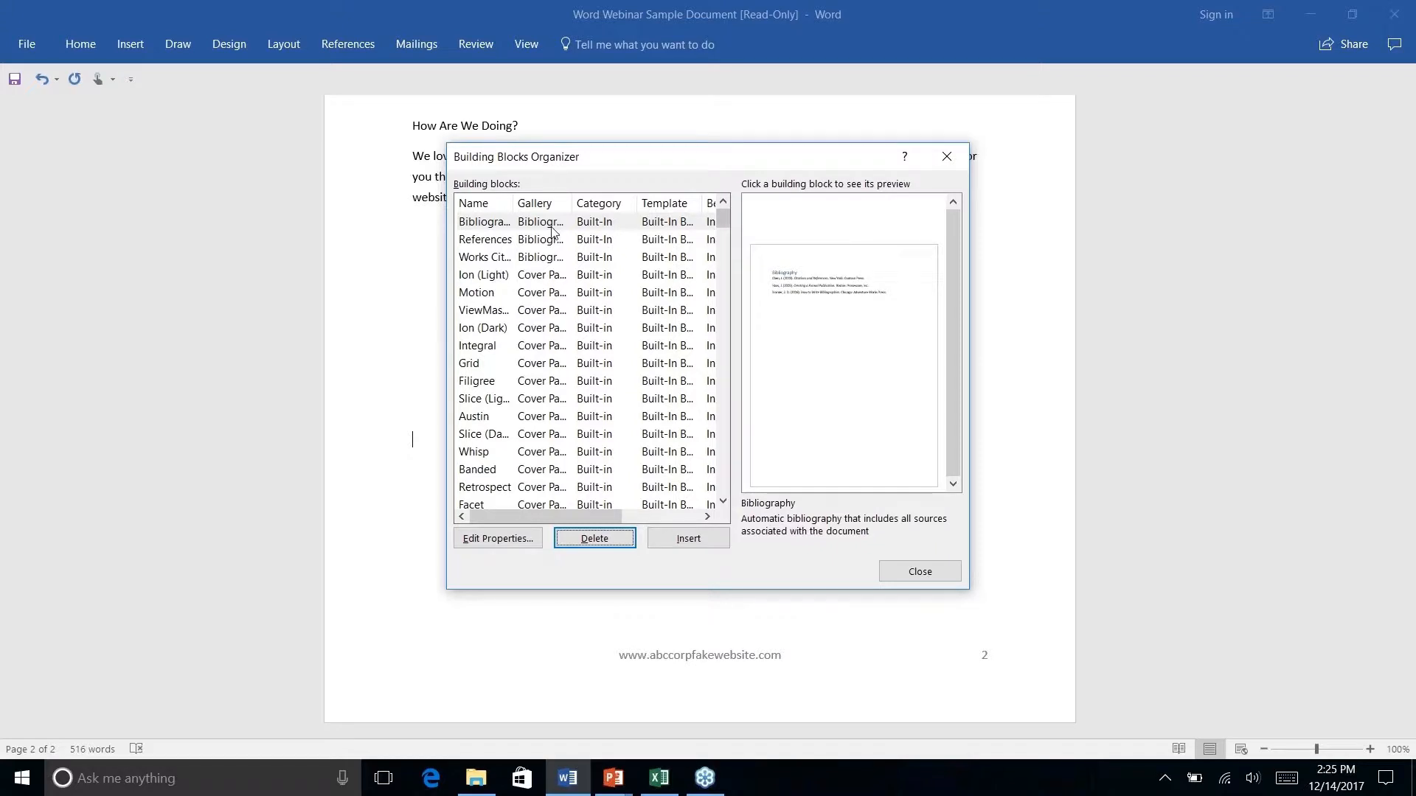
scroll(672, 336, down, 15)
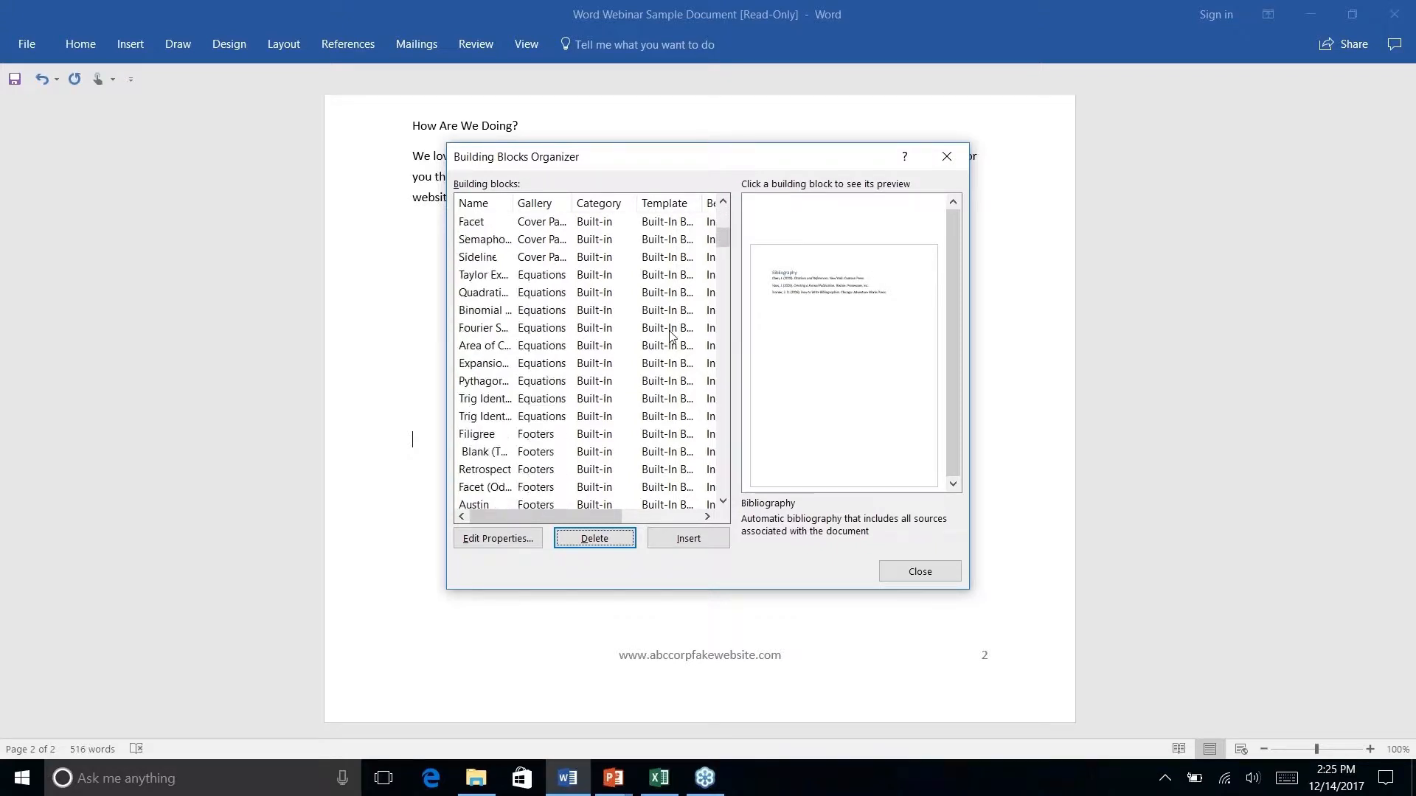
scroll(671, 336, down, 9)
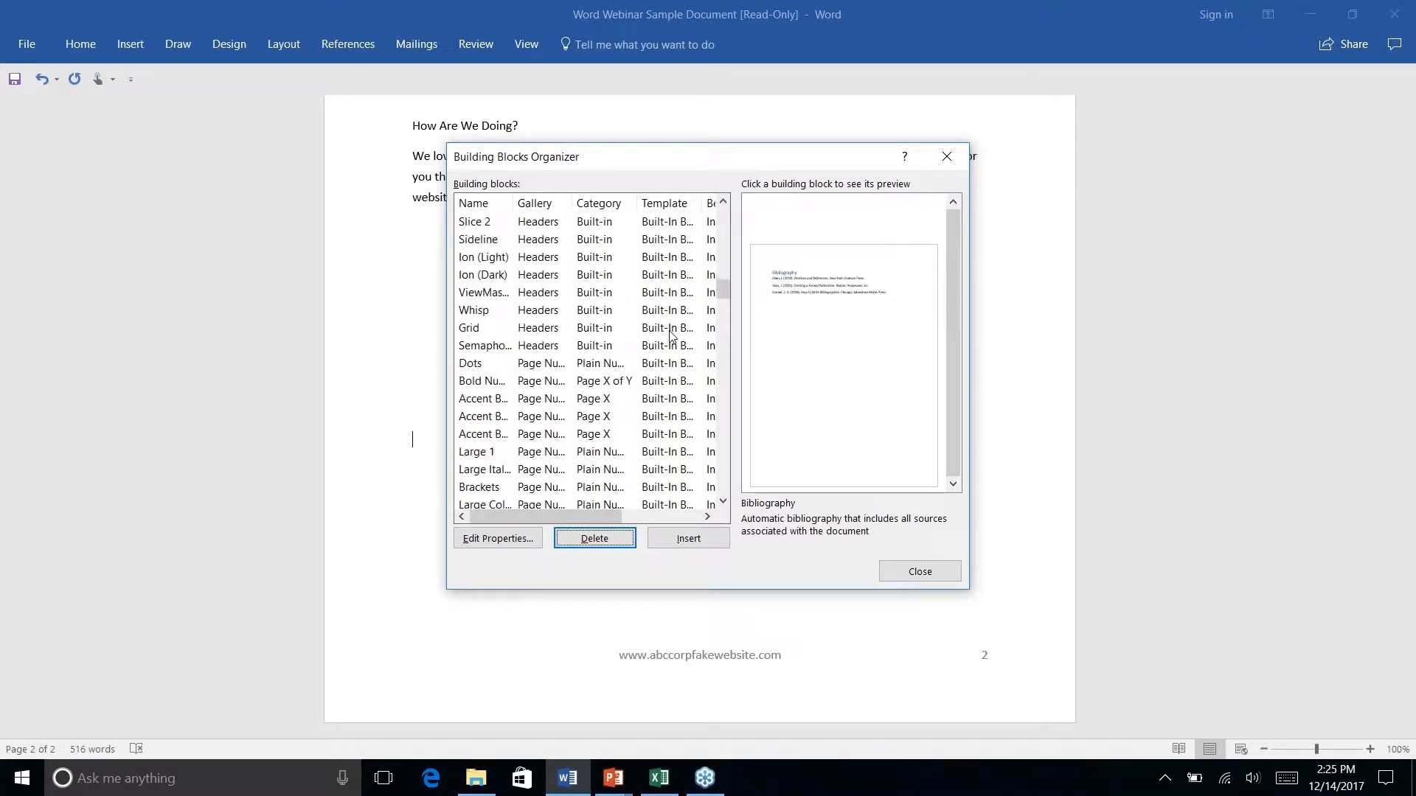
scroll(671, 336, down, 1)
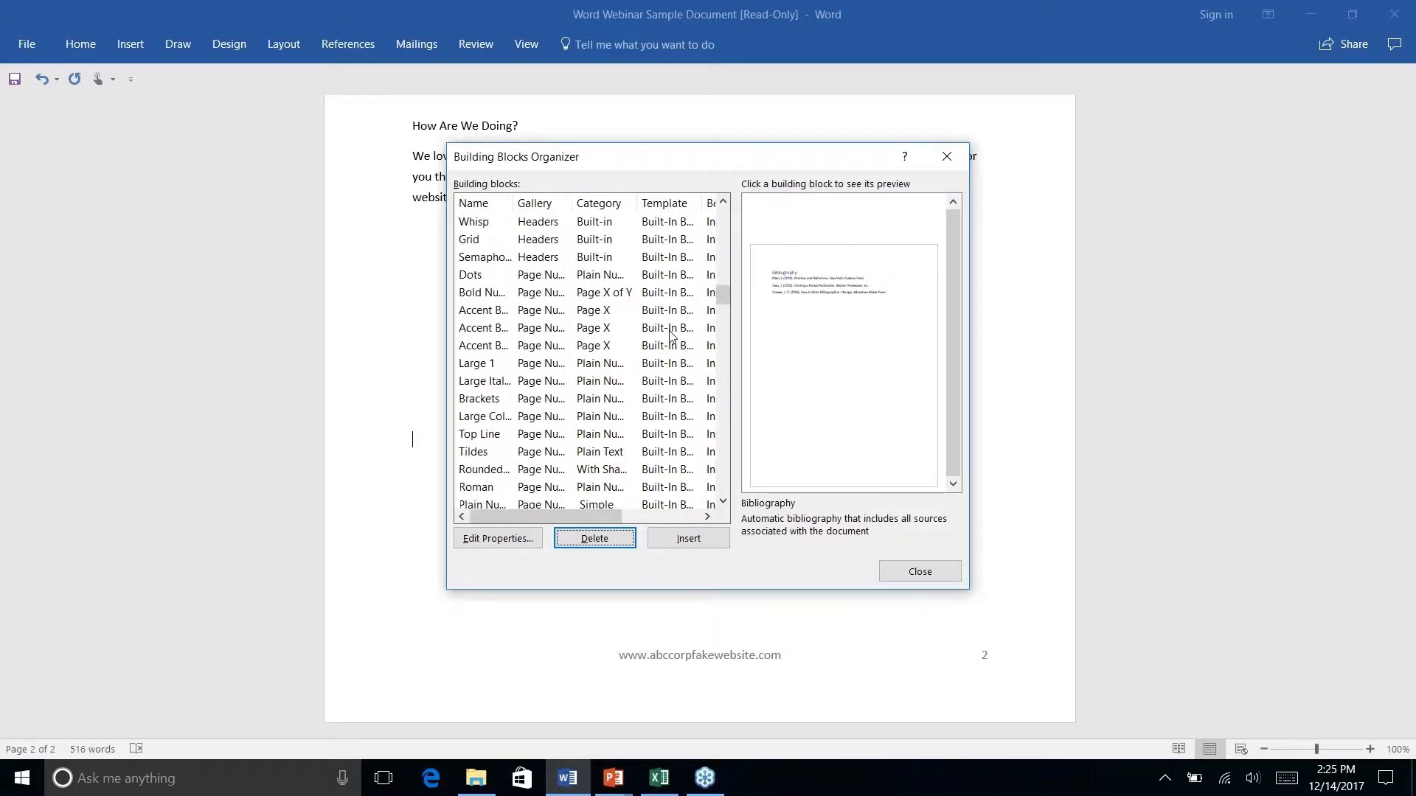
scroll(671, 336, down, 2)
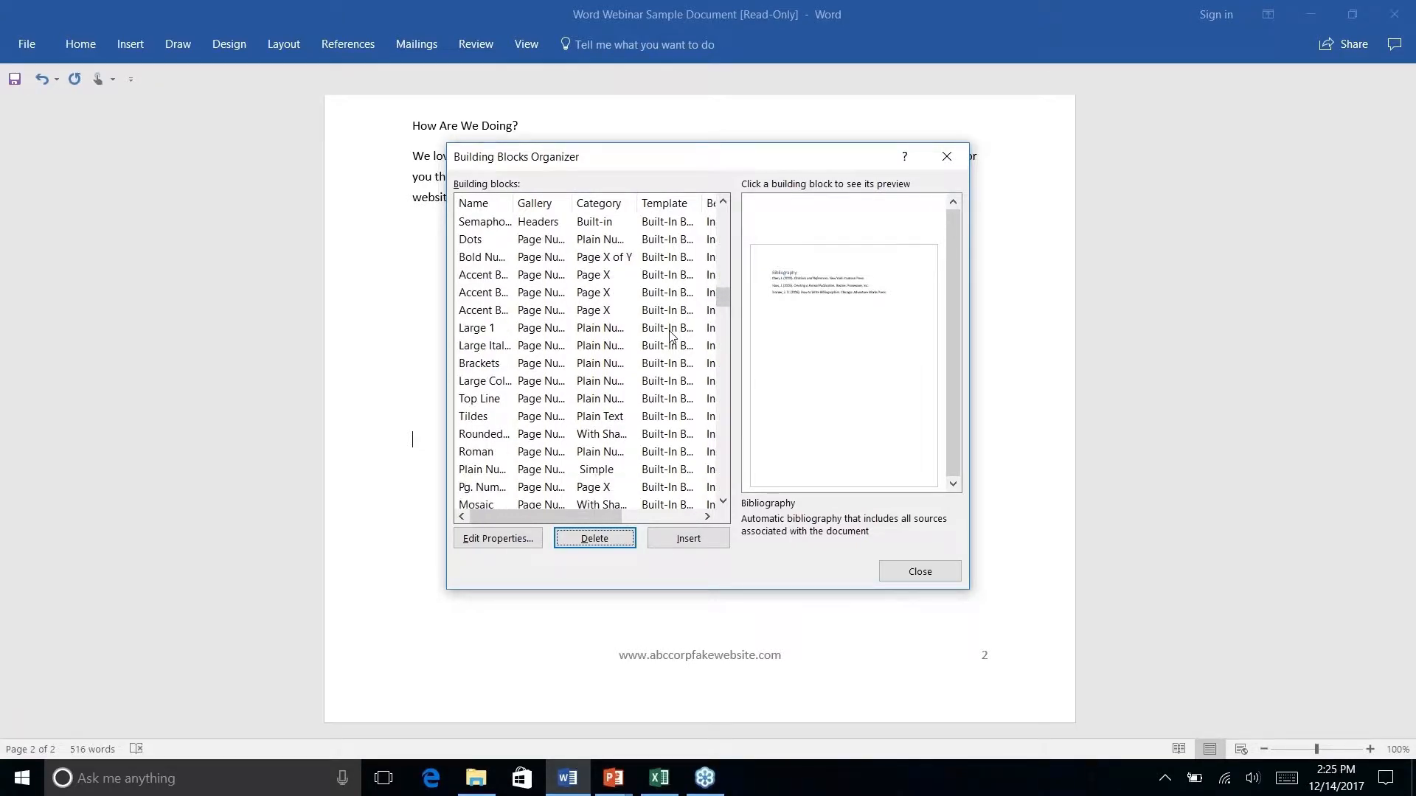
scroll(671, 336, down, 6)
scroll(669, 334, down, 3)
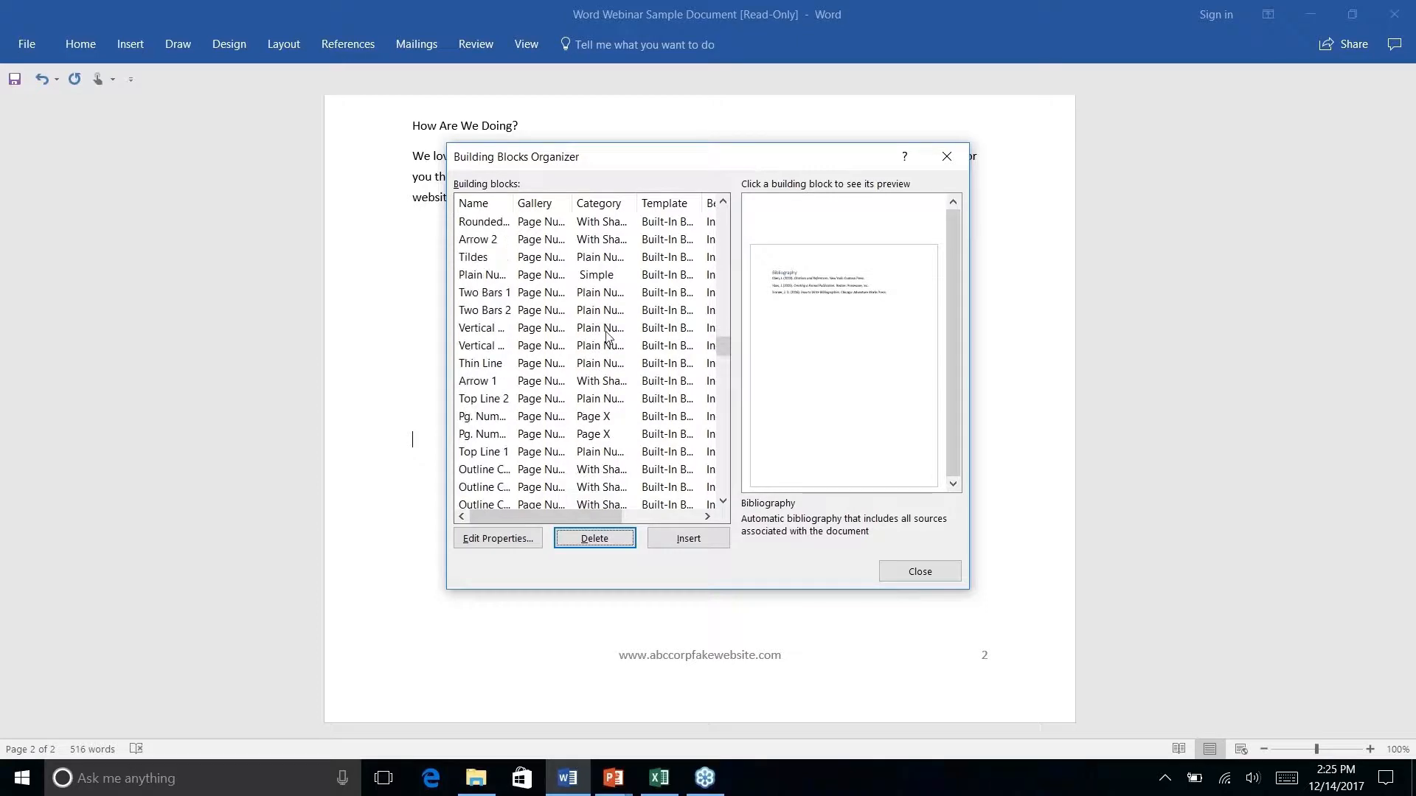
click(946, 160)
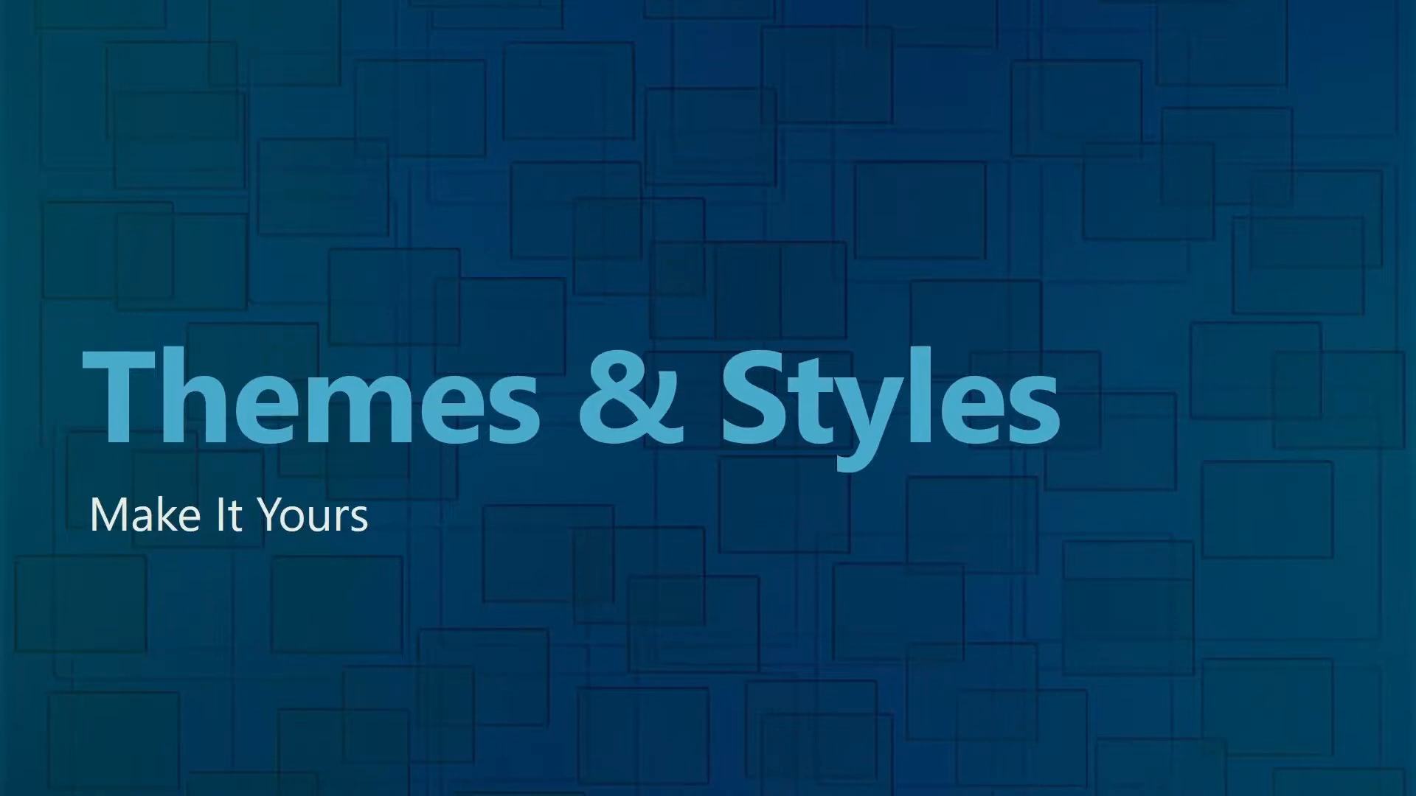
- Switch from the slide show to the Word newsletter document and return to its first page
key(alt+Tab)
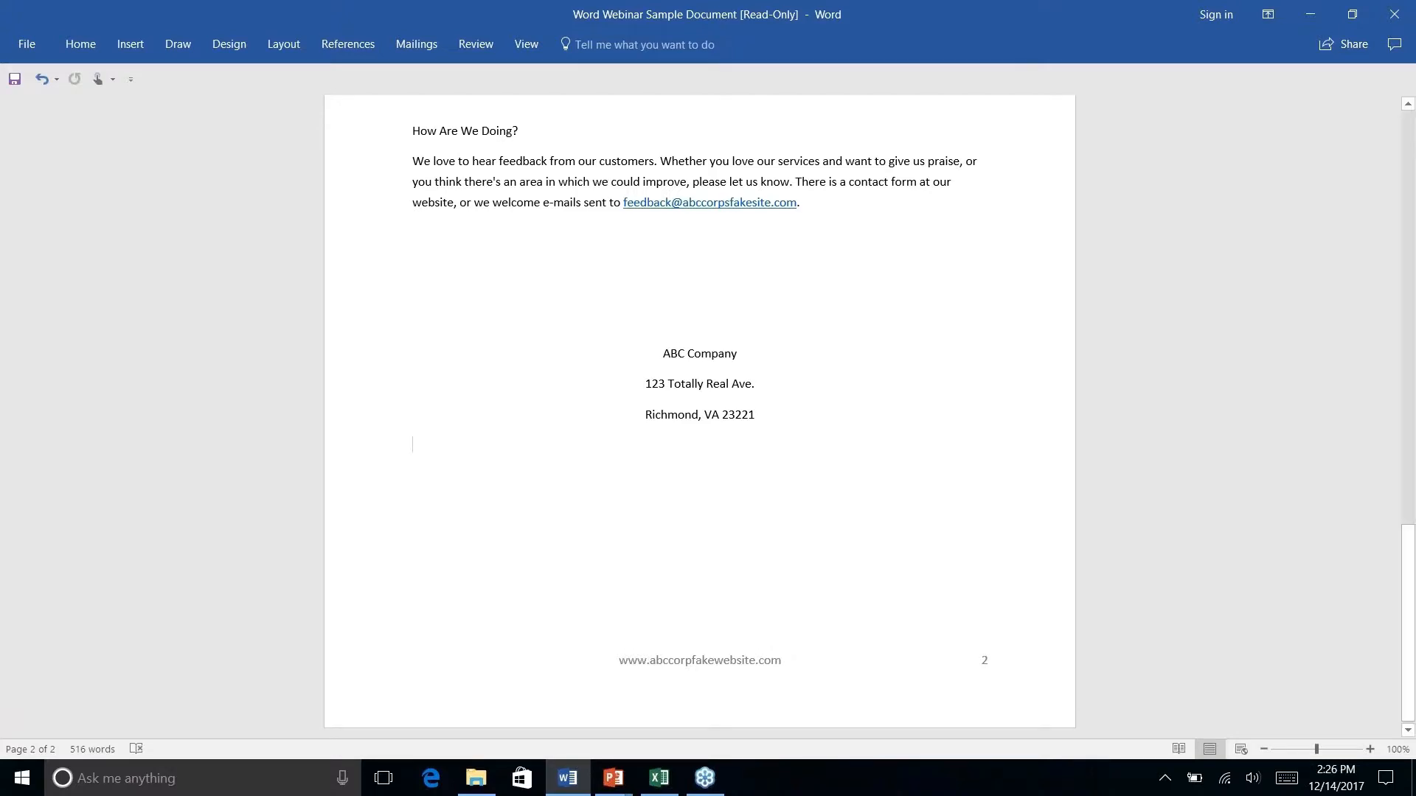
scroll(700, 413, up, 15)
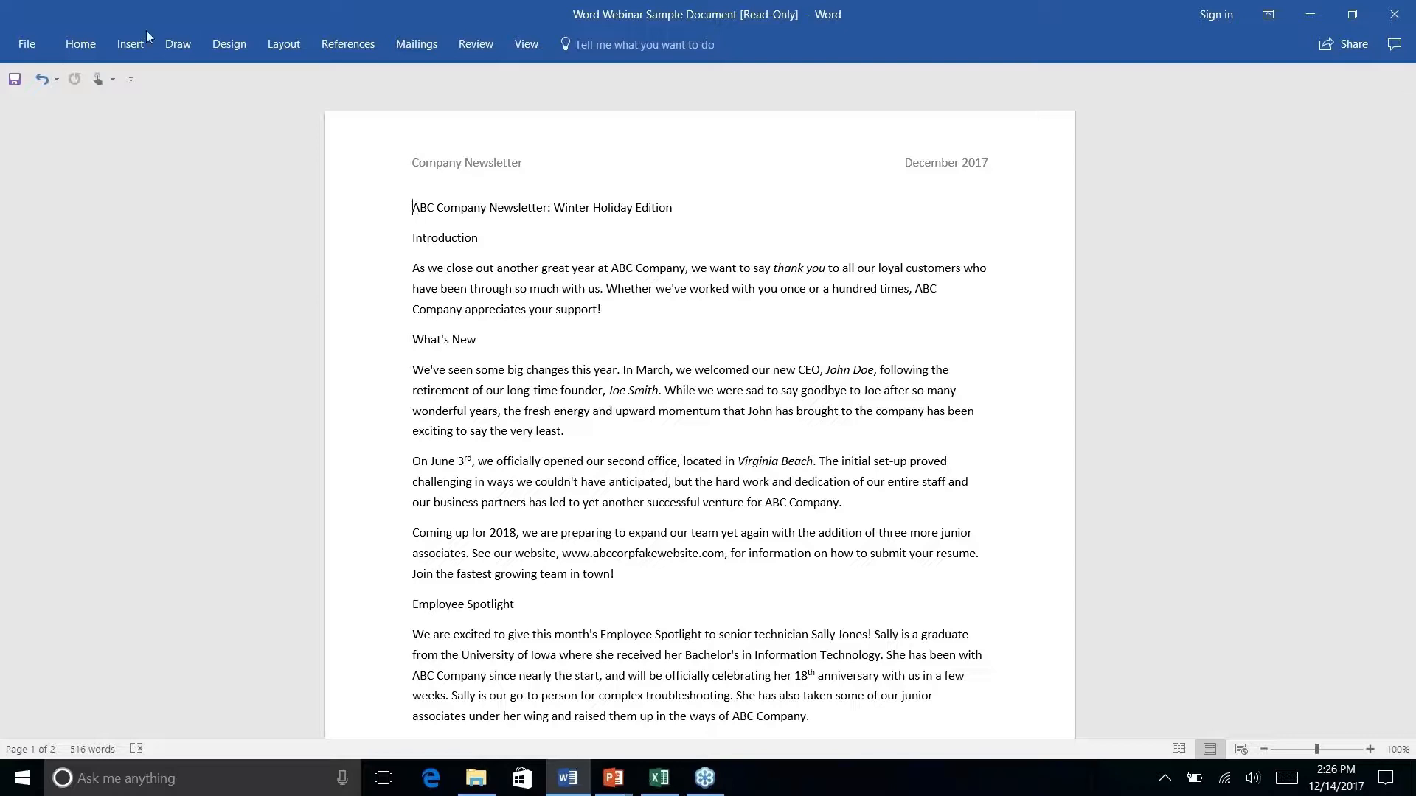
- Apply the Wisp theme to the newsletter
click(283, 45)
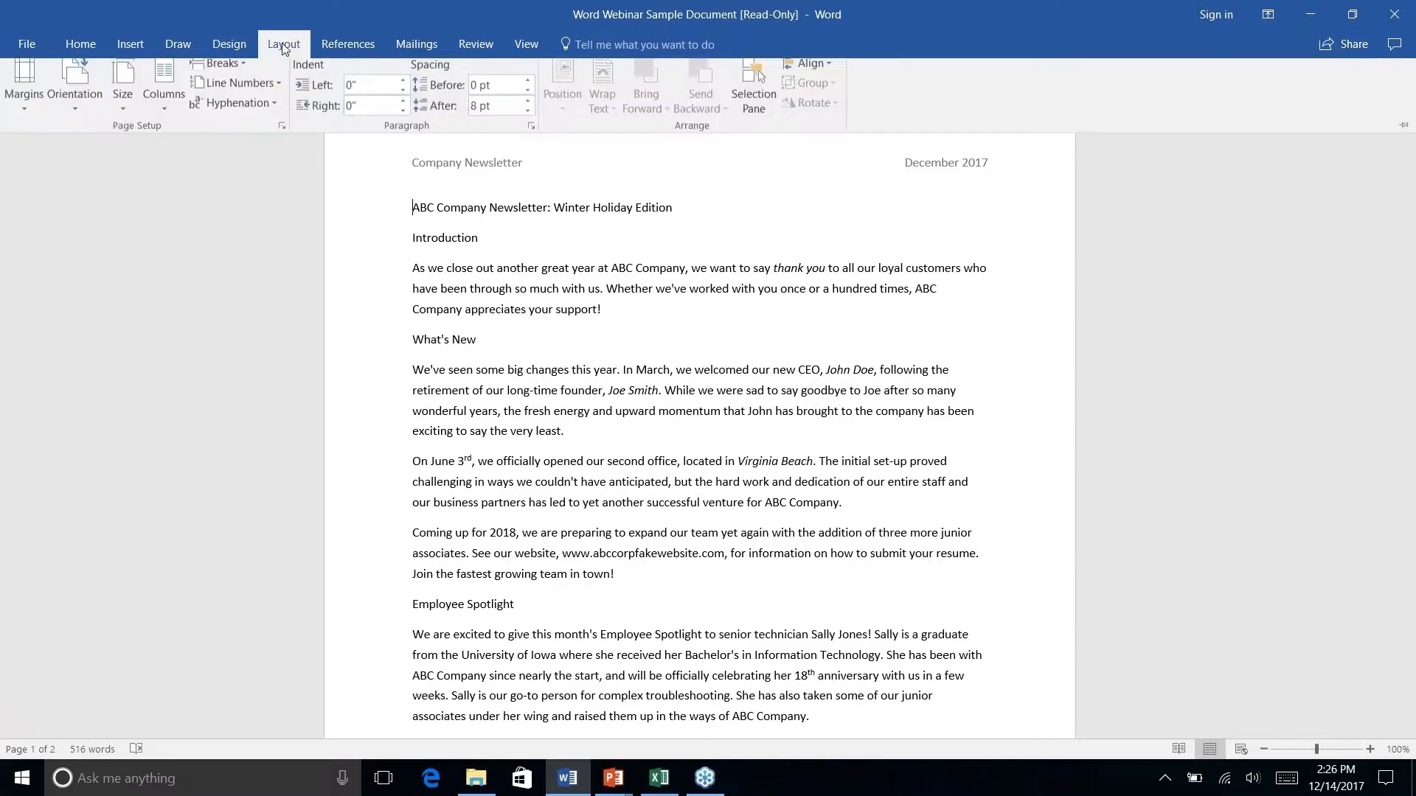
click(231, 45)
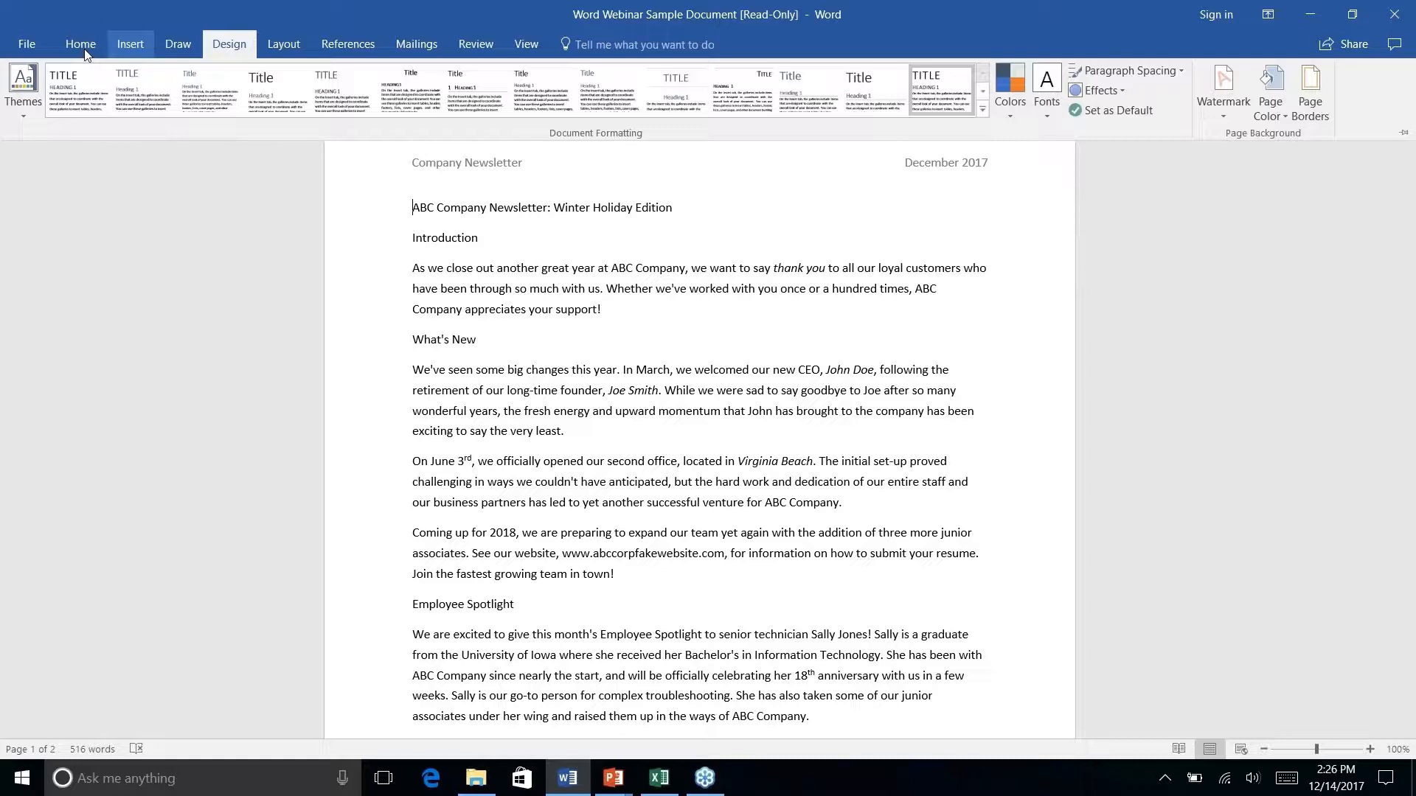
click(27, 115)
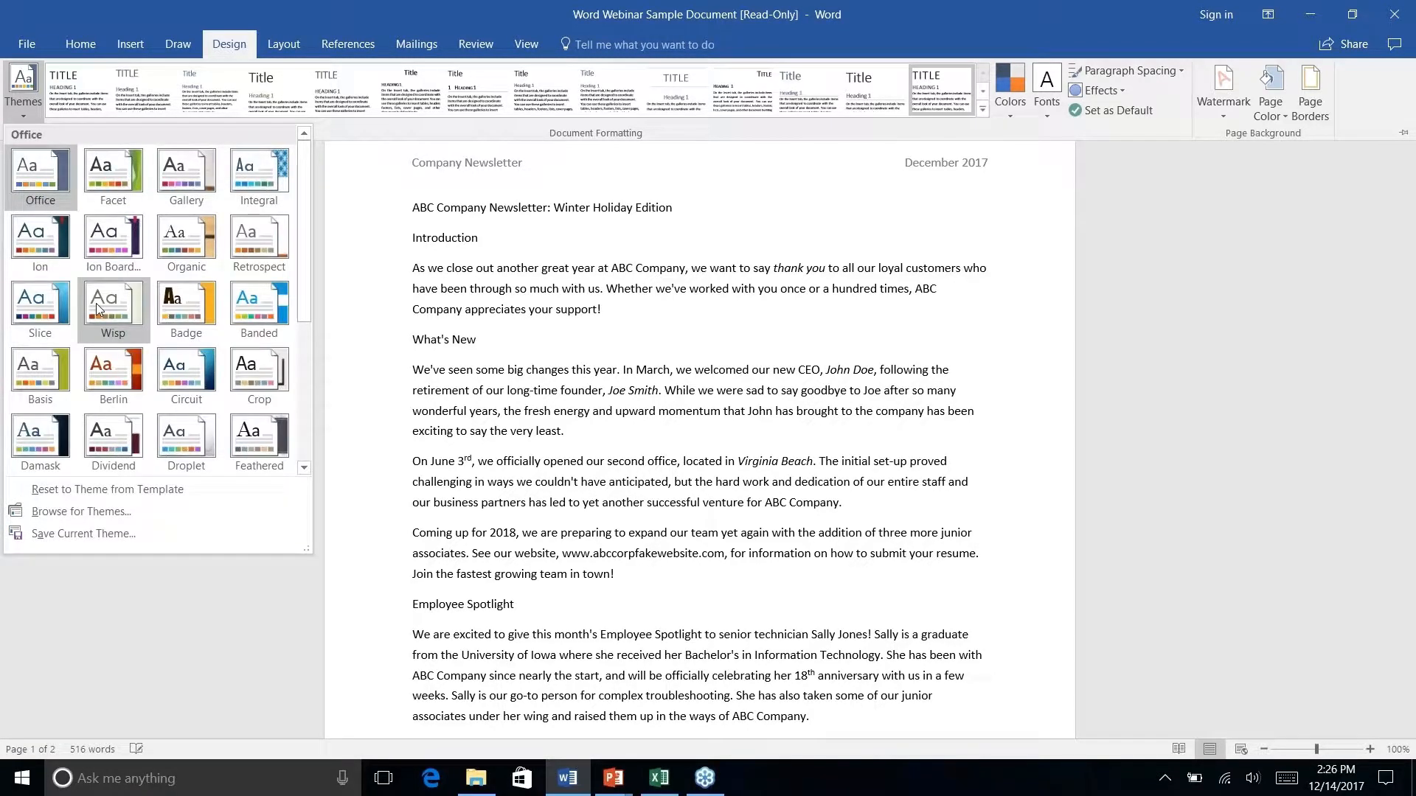
right_click(94, 303)
click(94, 304)
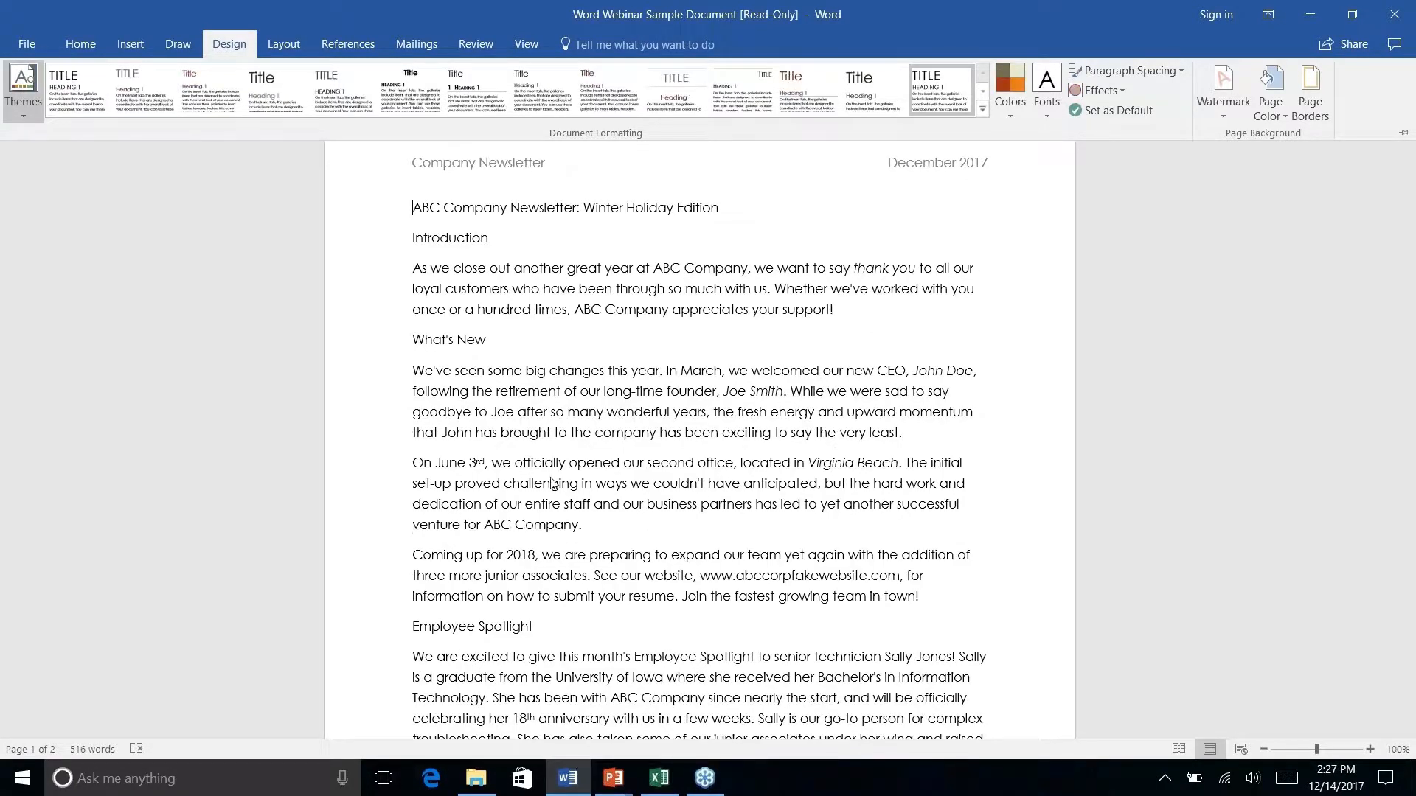
- Preview alternative style sets on the newsletter and look through the available theme color palettes
click(287, 94)
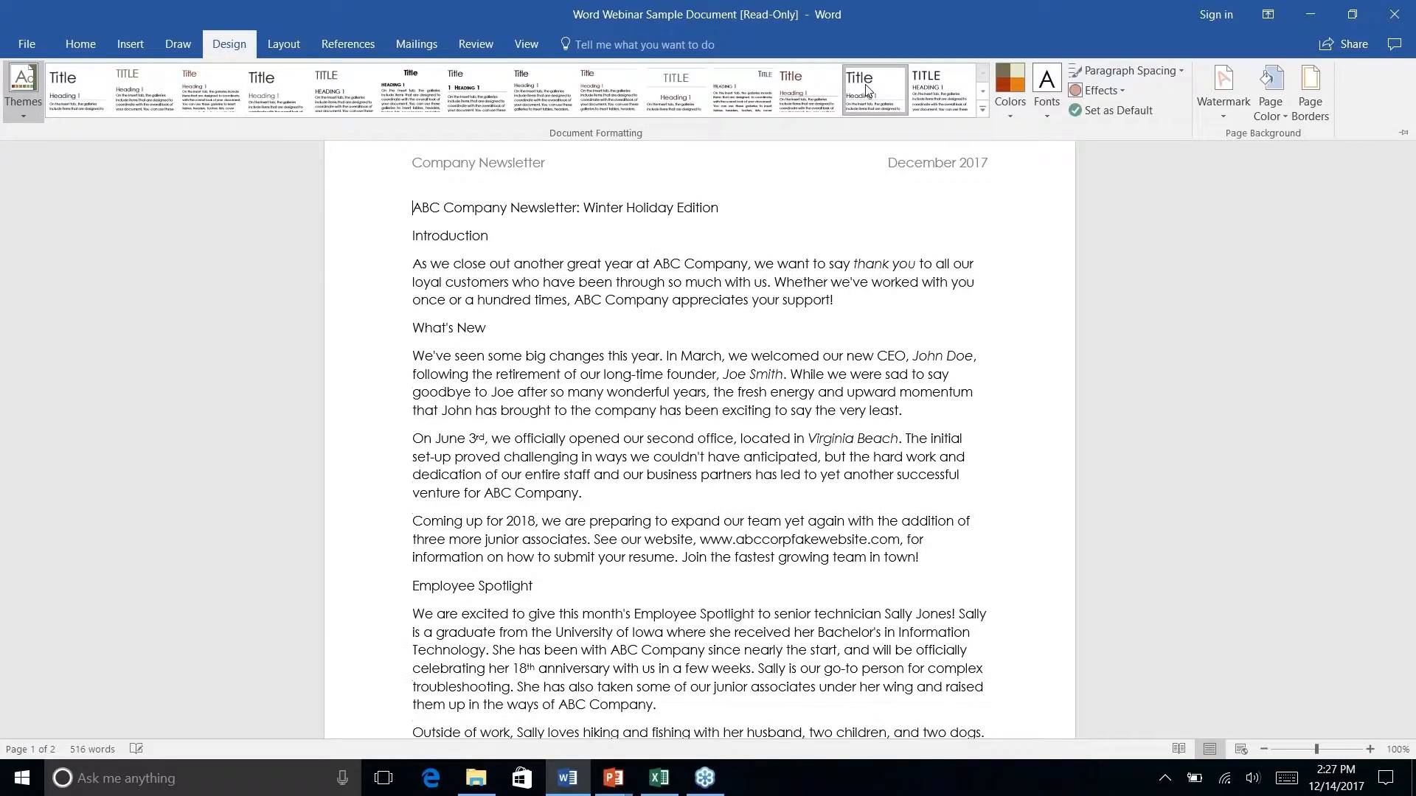
click(941, 88)
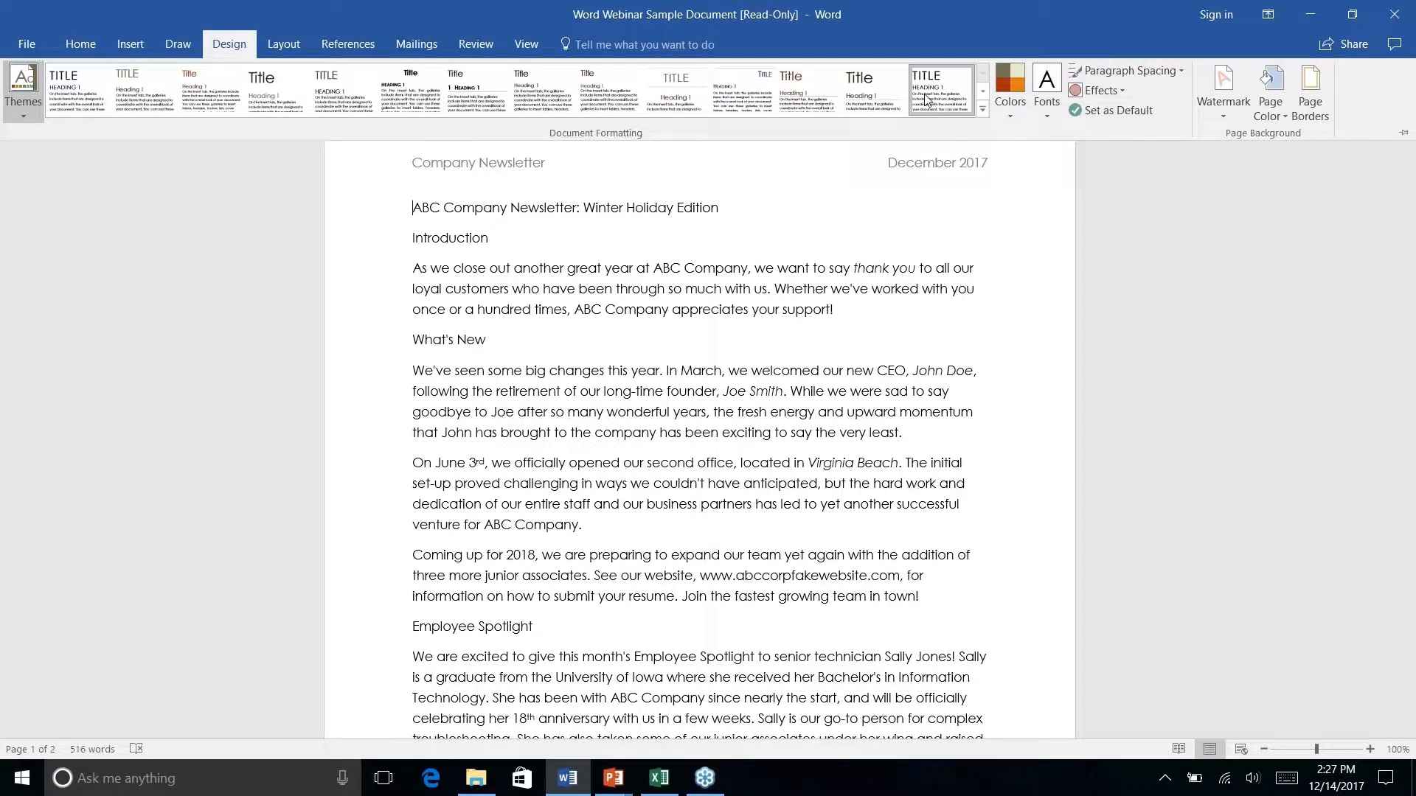
click(1006, 113)
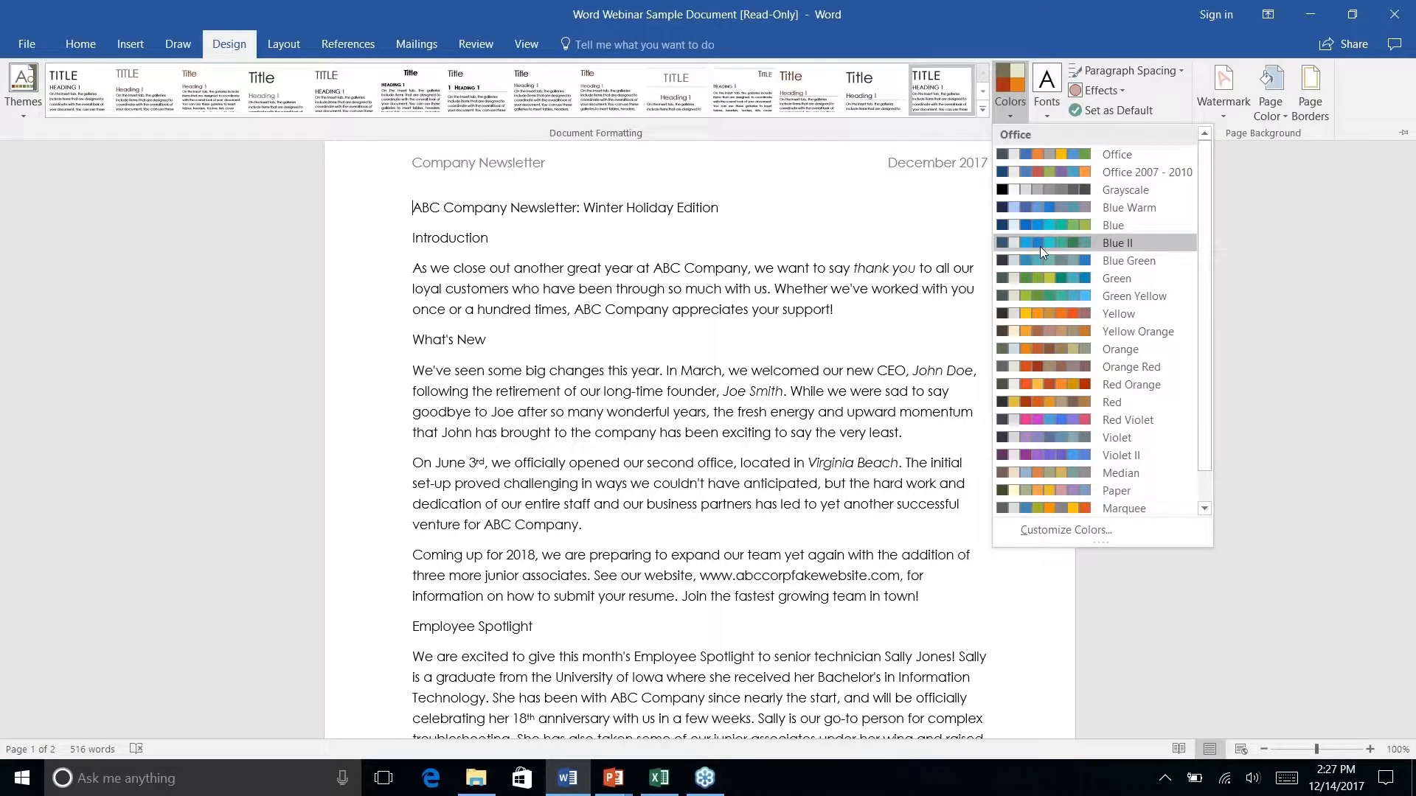
scroll(1040, 246, down, 1)
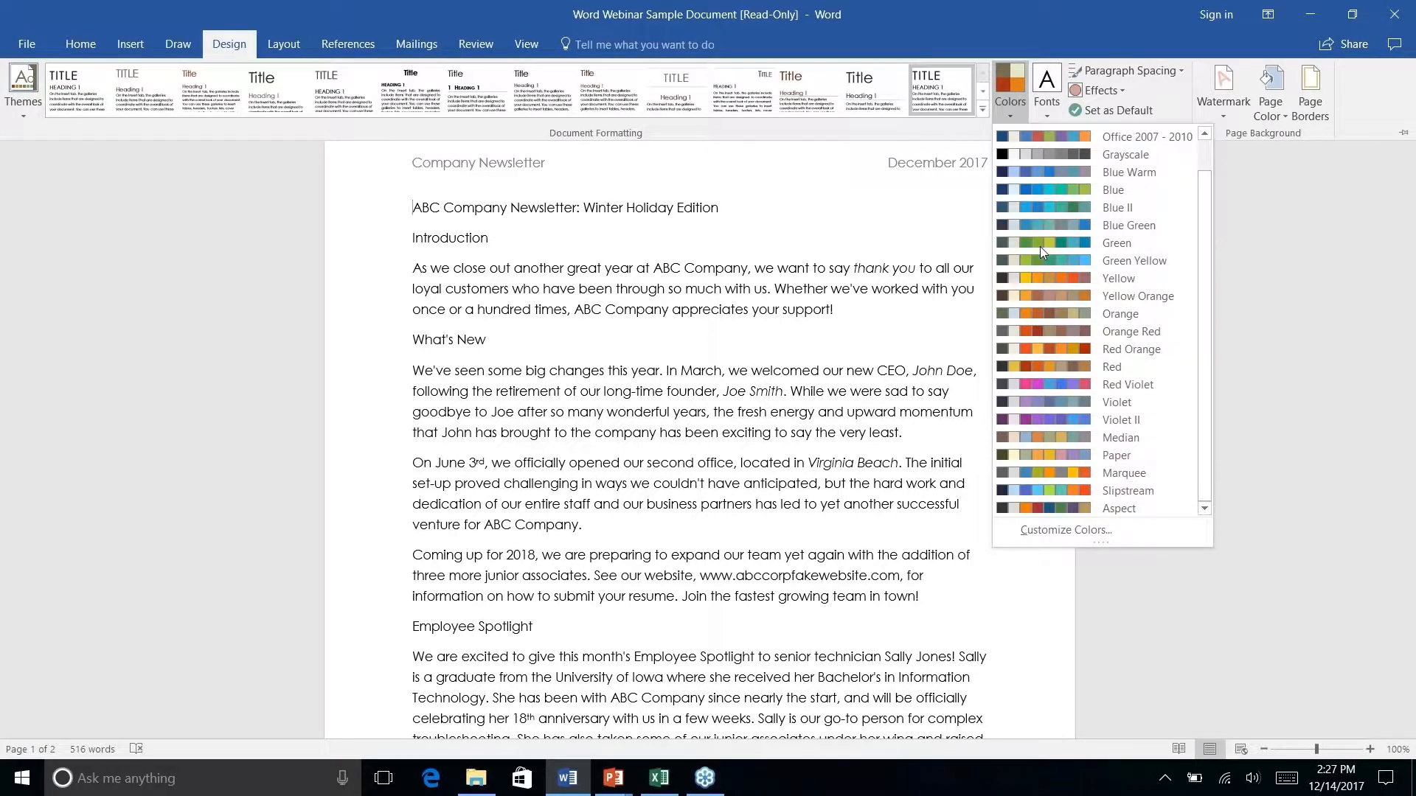
scroll(1040, 247, up, 1)
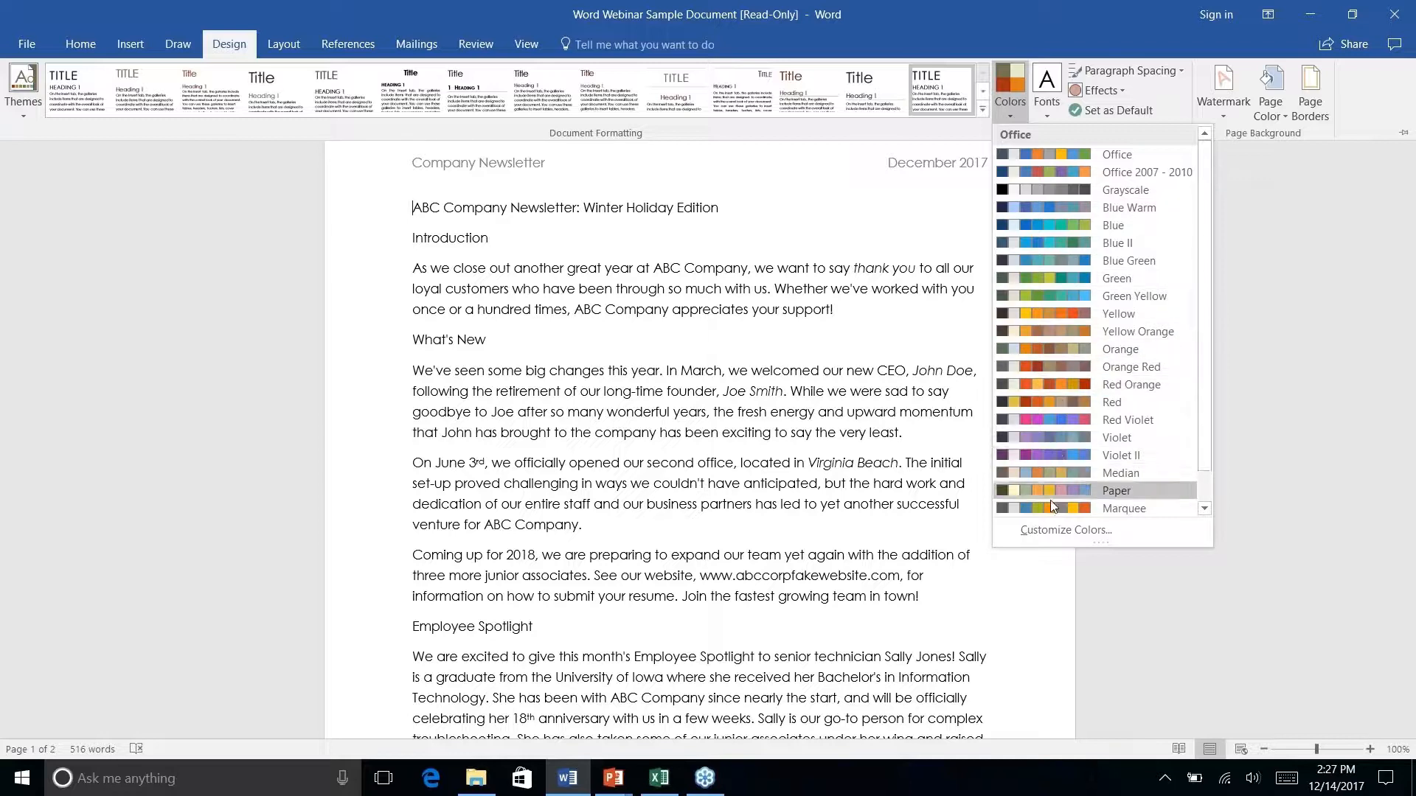
- Review the settings for creating custom theme colors and close them without saving
right_click(1057, 536)
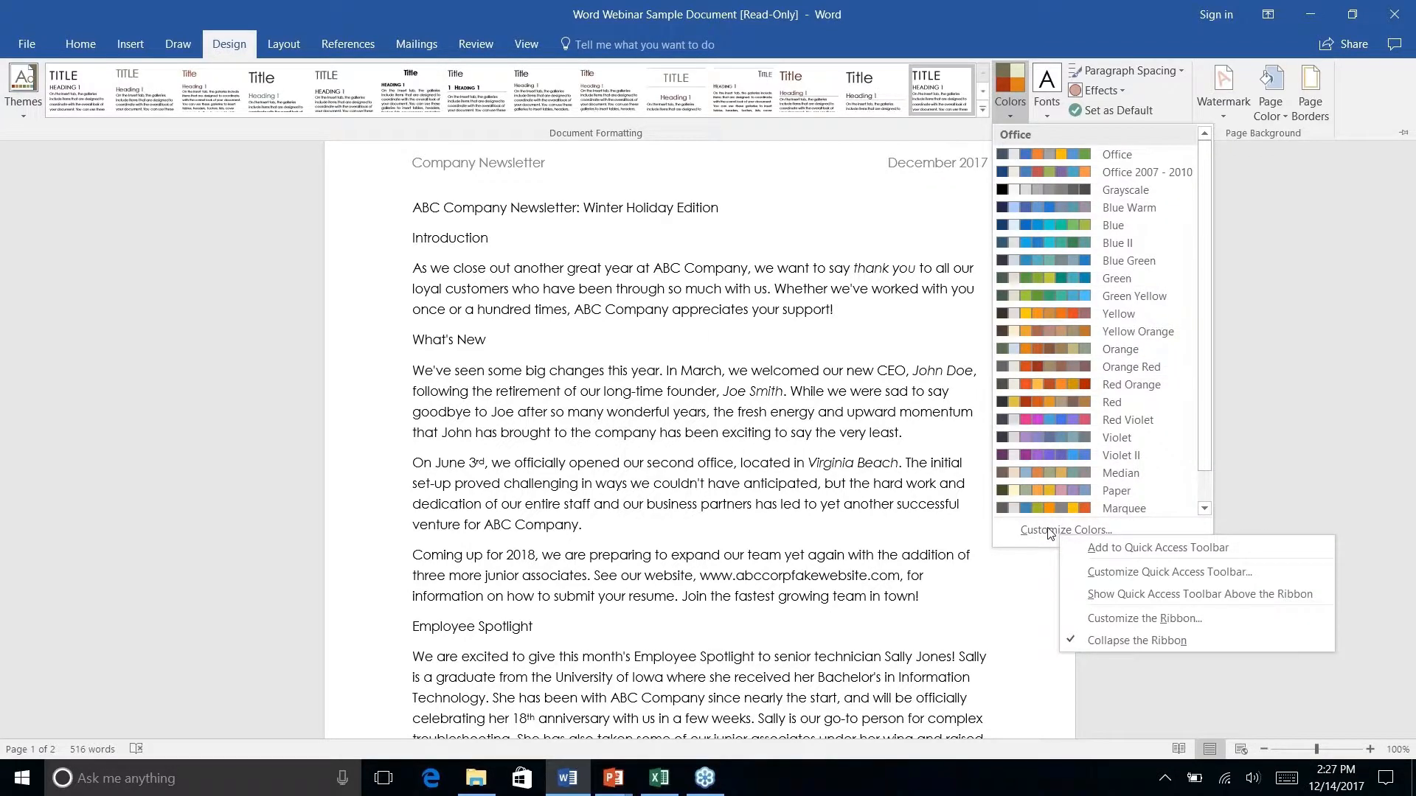
click(1055, 530)
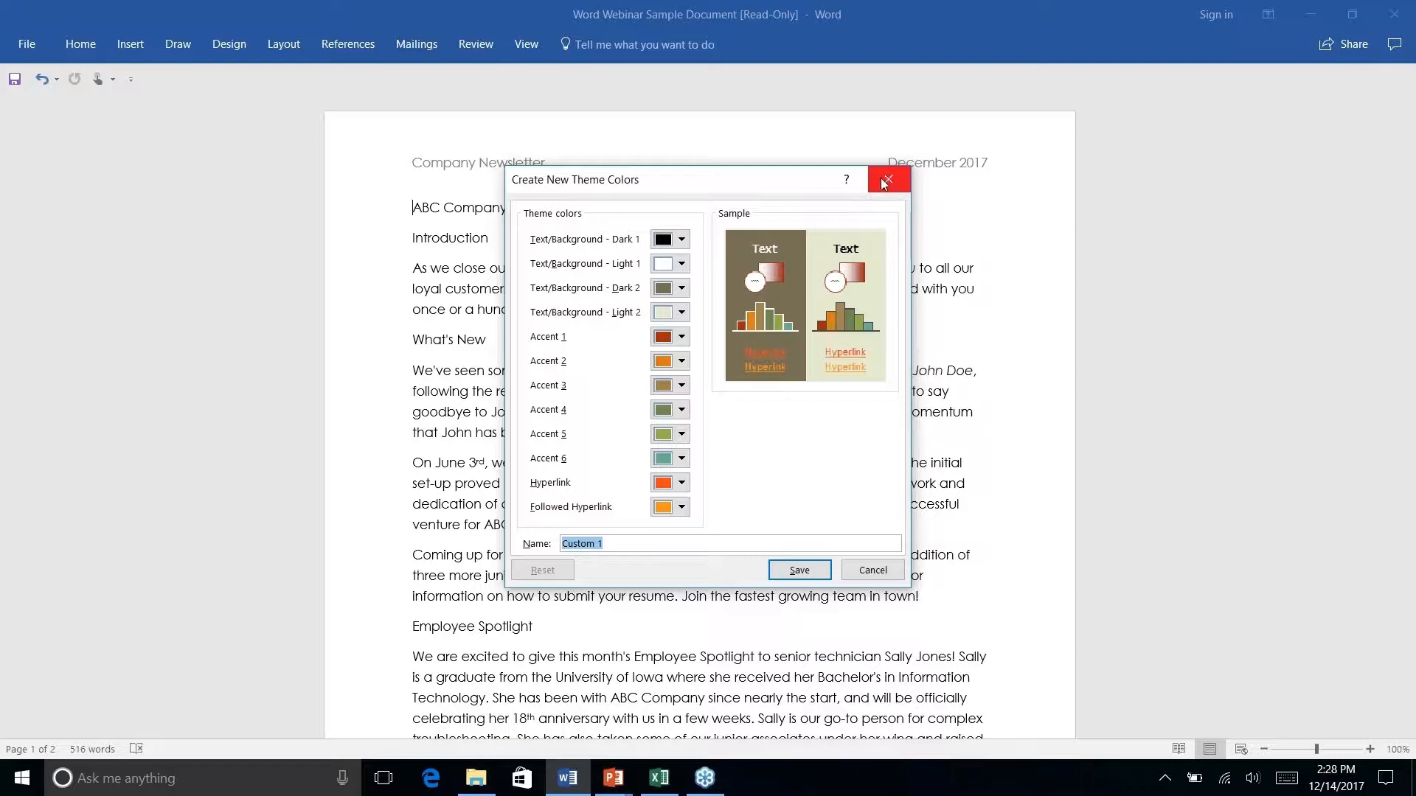
click(868, 575)
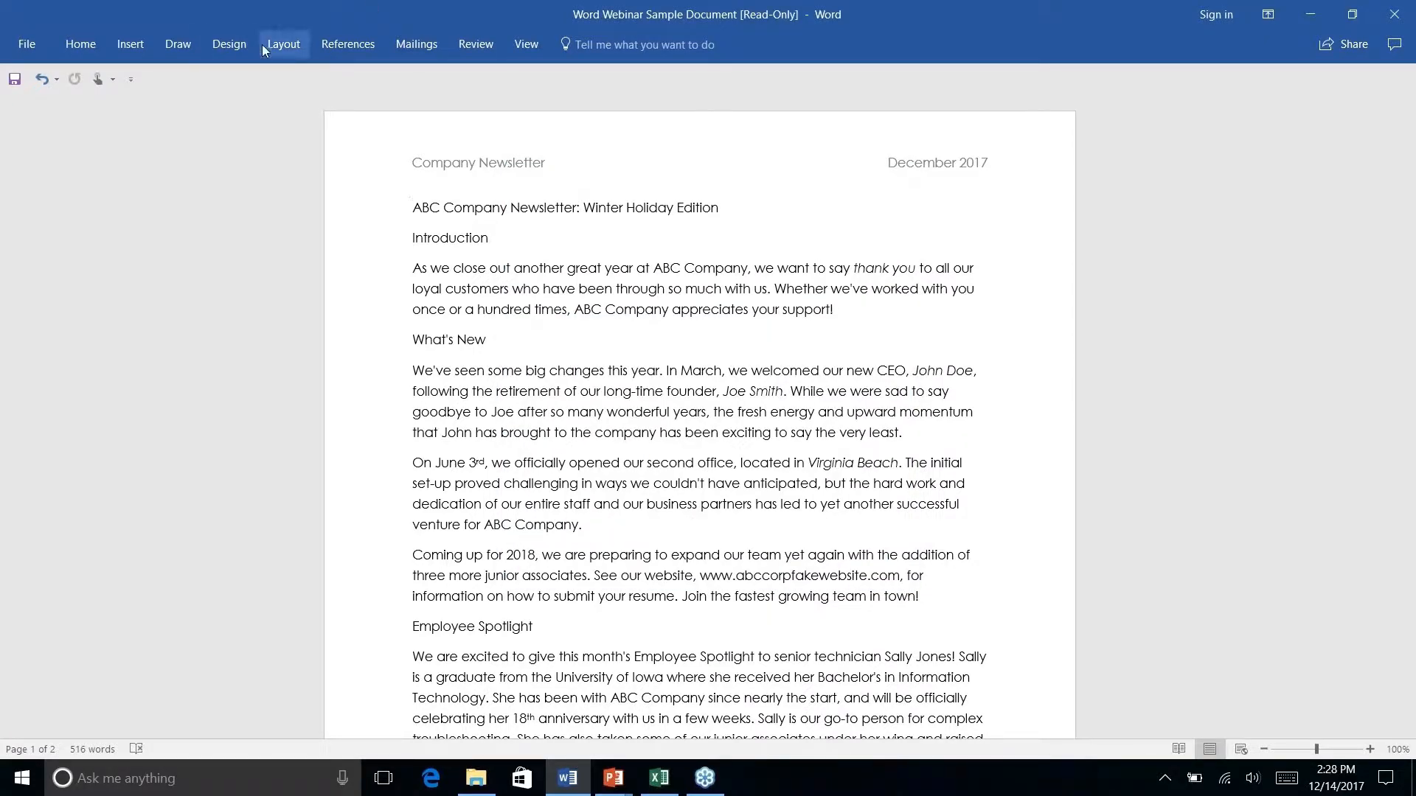
- Browse the full gallery of built-in style sets for the document
click(264, 46)
click(229, 44)
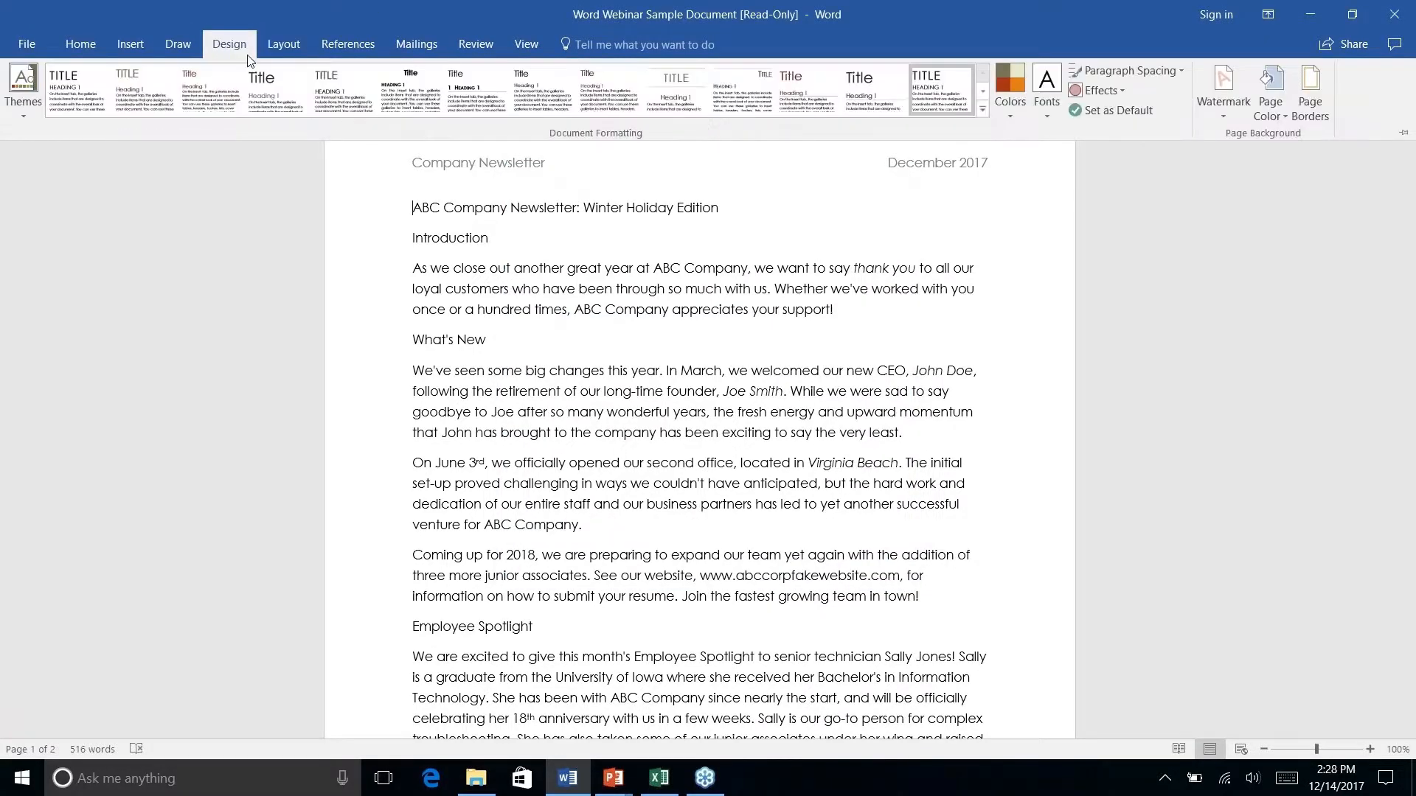
click(986, 117)
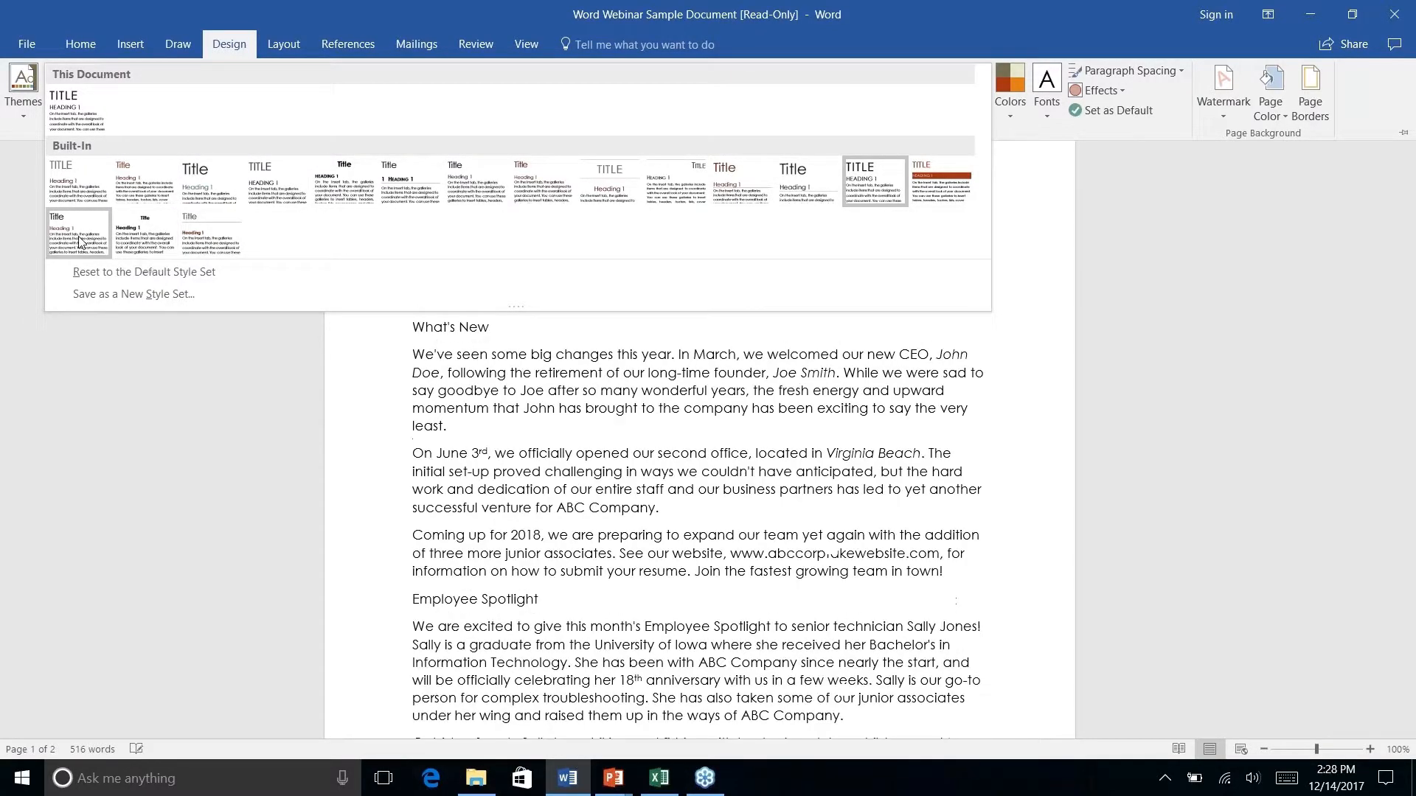
- Apply the Feathered theme to the newsletter, keeping the current style set
click(23, 88)
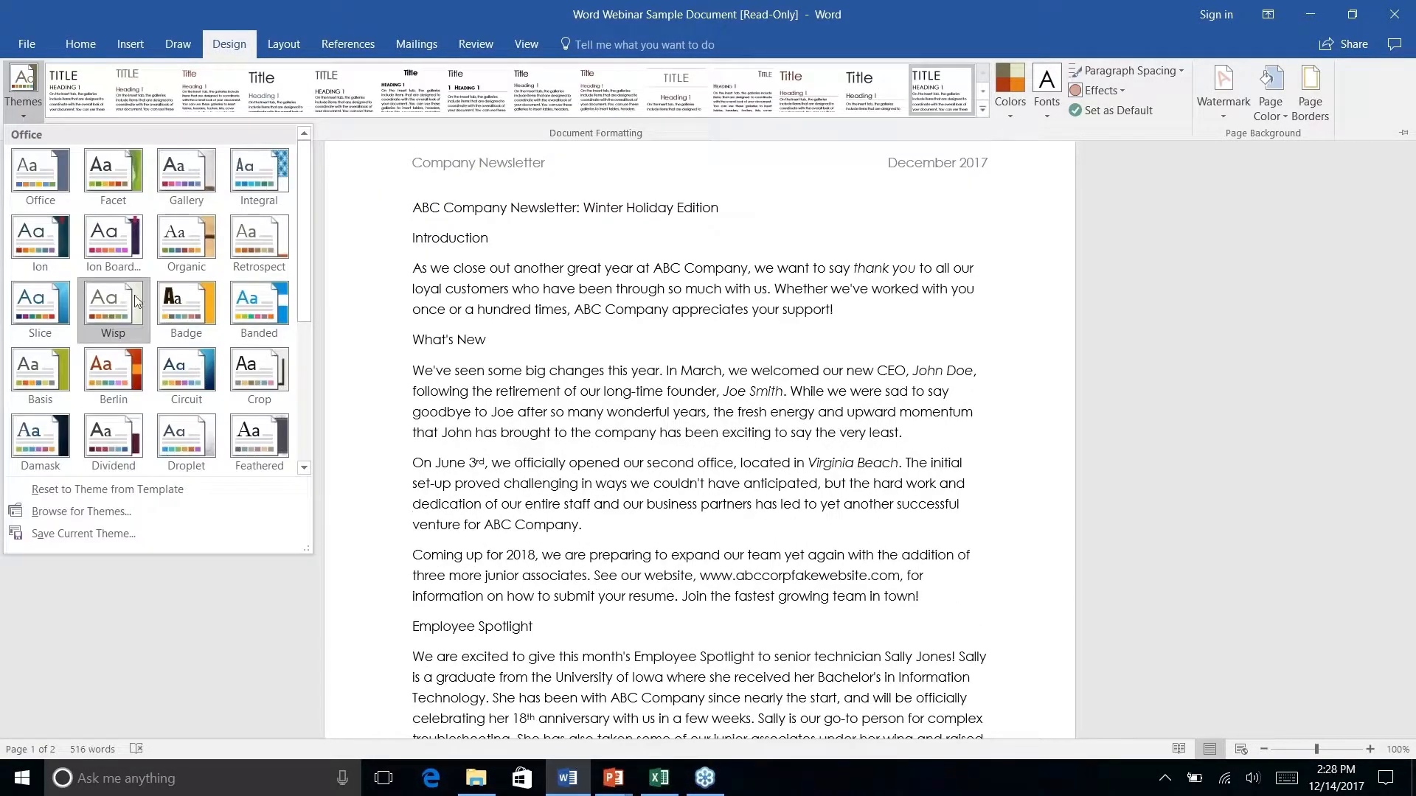
right_click(253, 441)
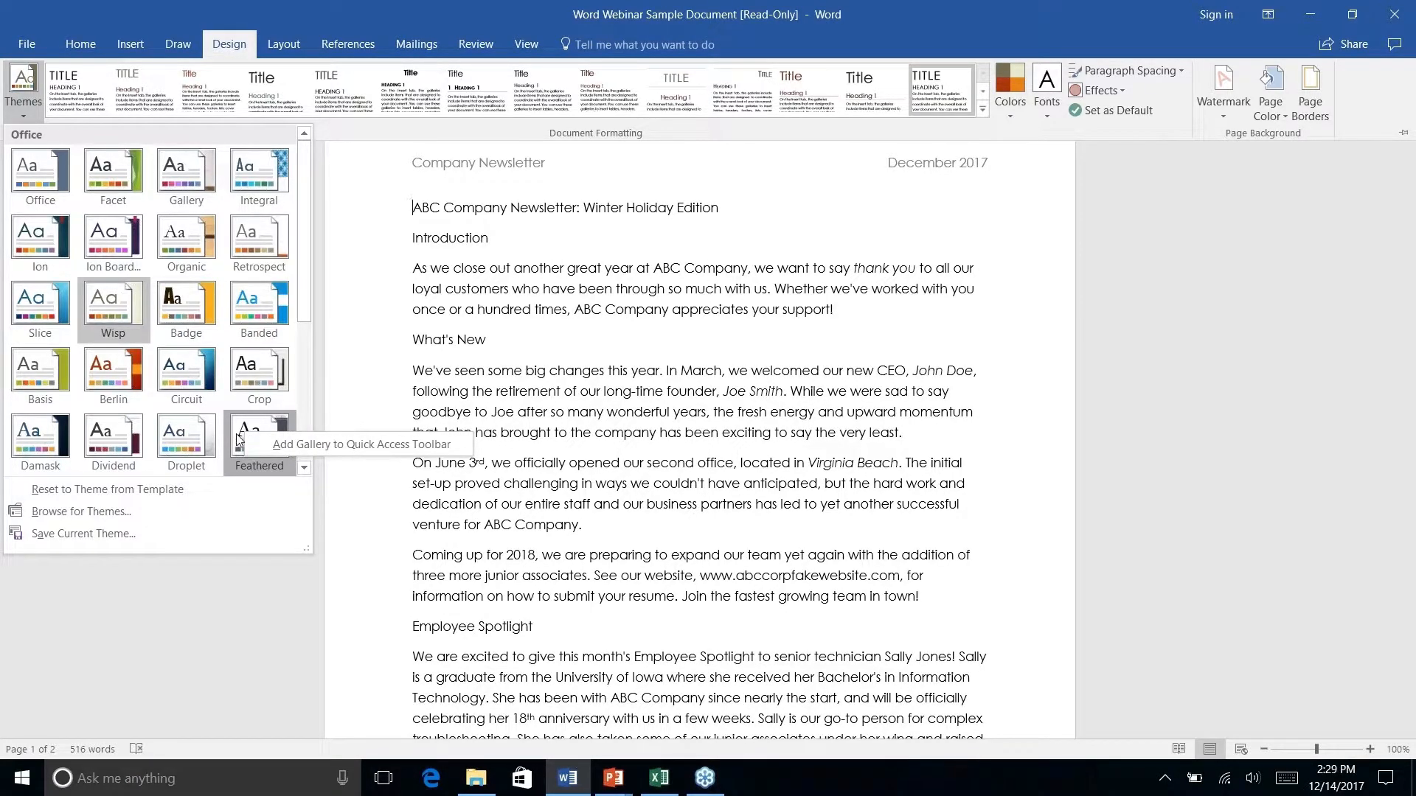
click(982, 110)
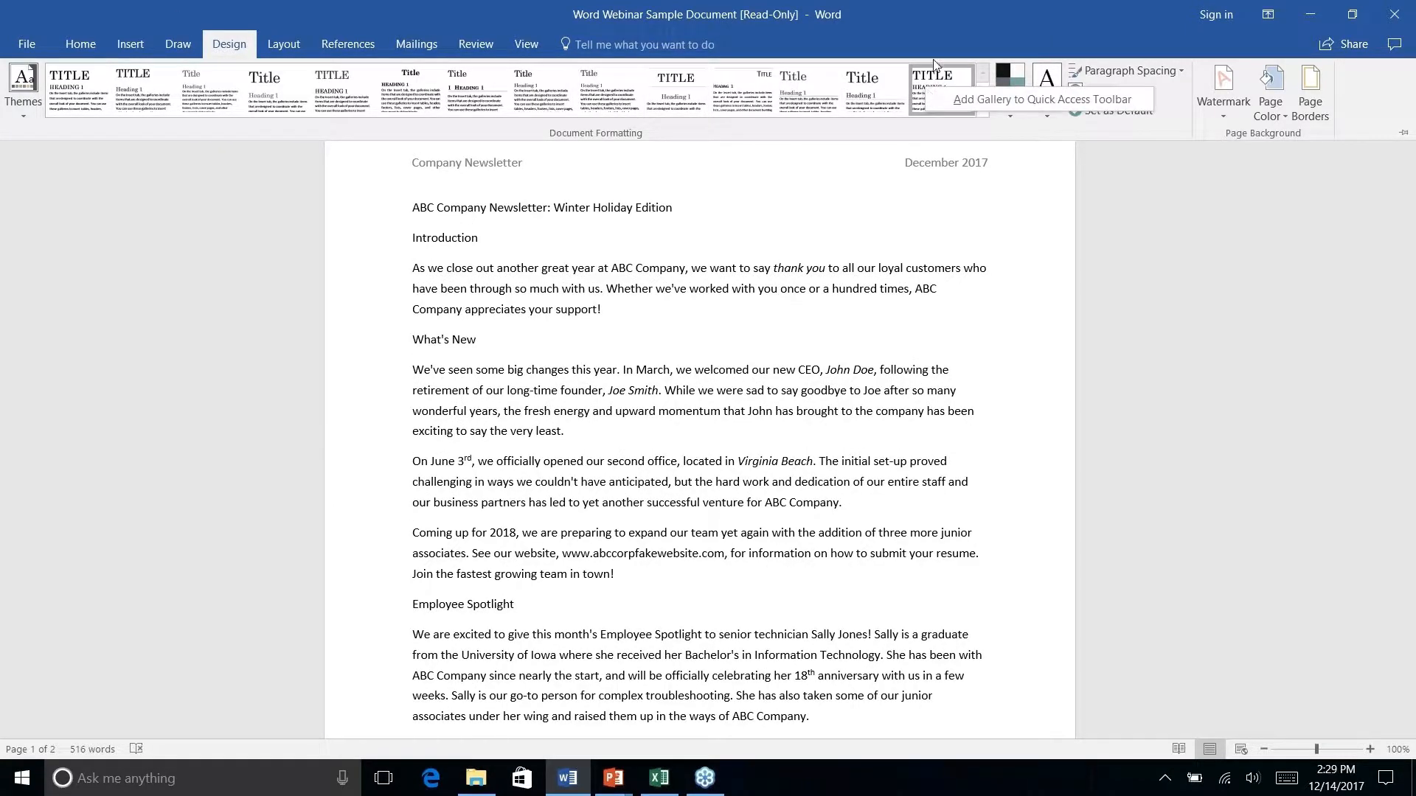
click(931, 96)
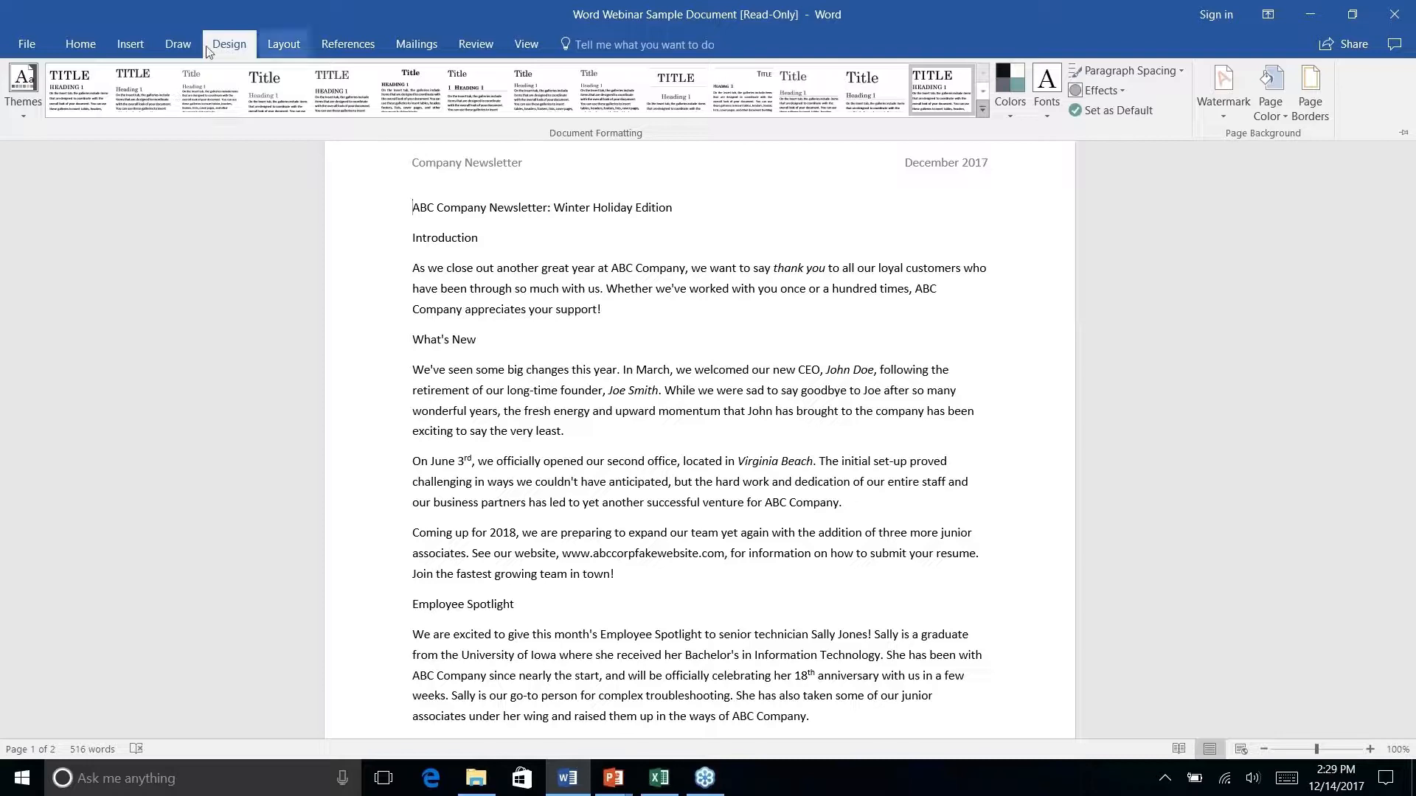
- Examine the style gallery and look over the newsletter's unstyled headings and body text
click(136, 43)
click(179, 44)
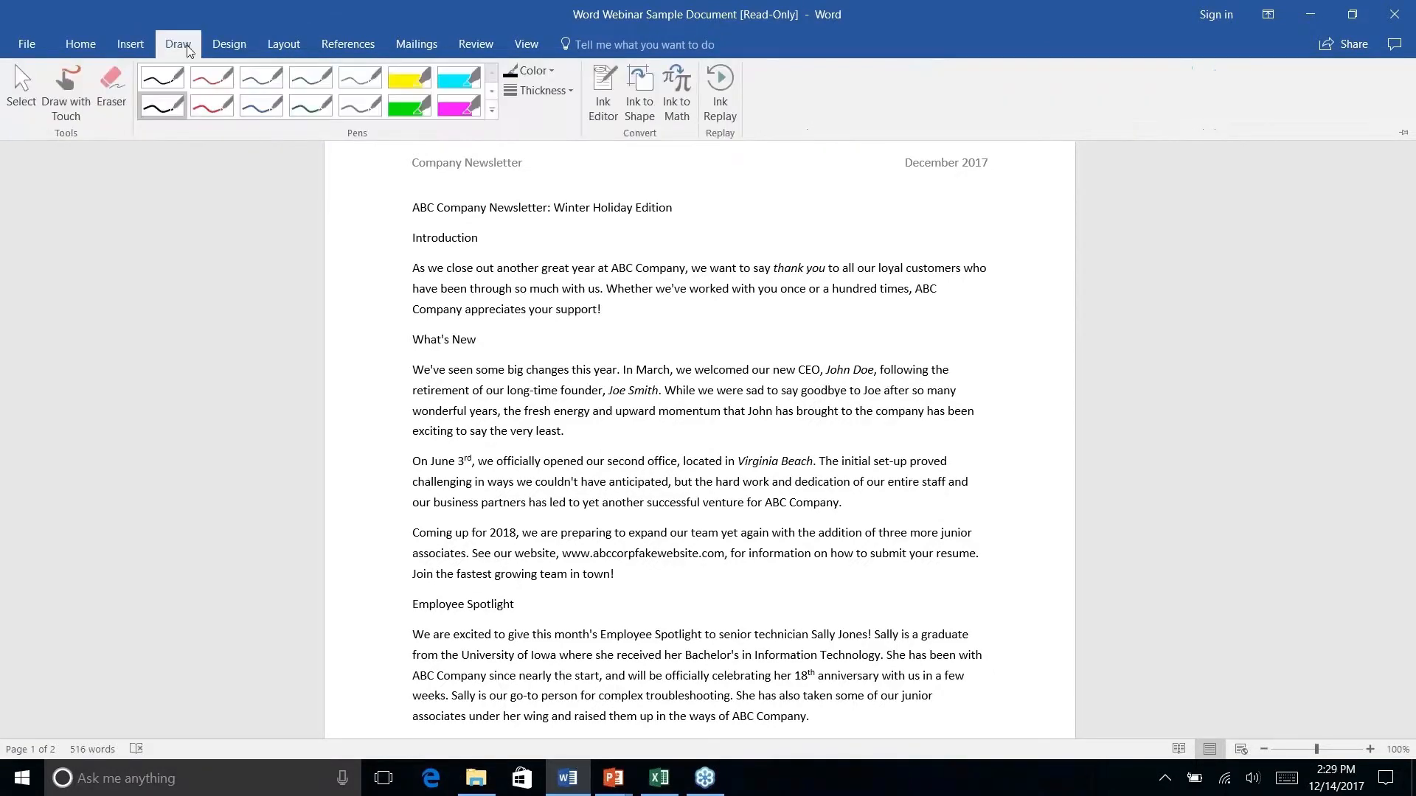
click(80, 43)
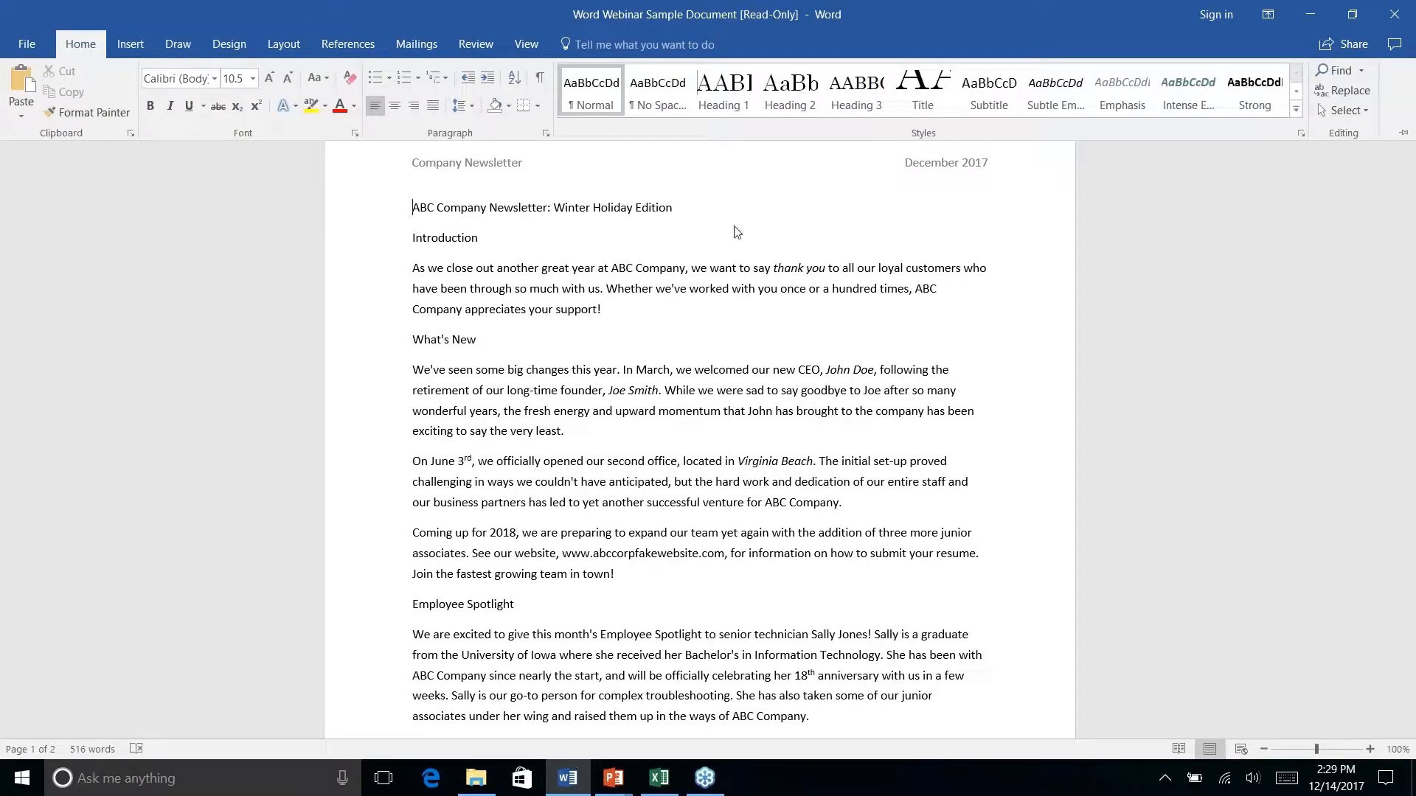
key(ctrl+F1)
scroll(759, 402, down, 5)
scroll(760, 402, up, 5)
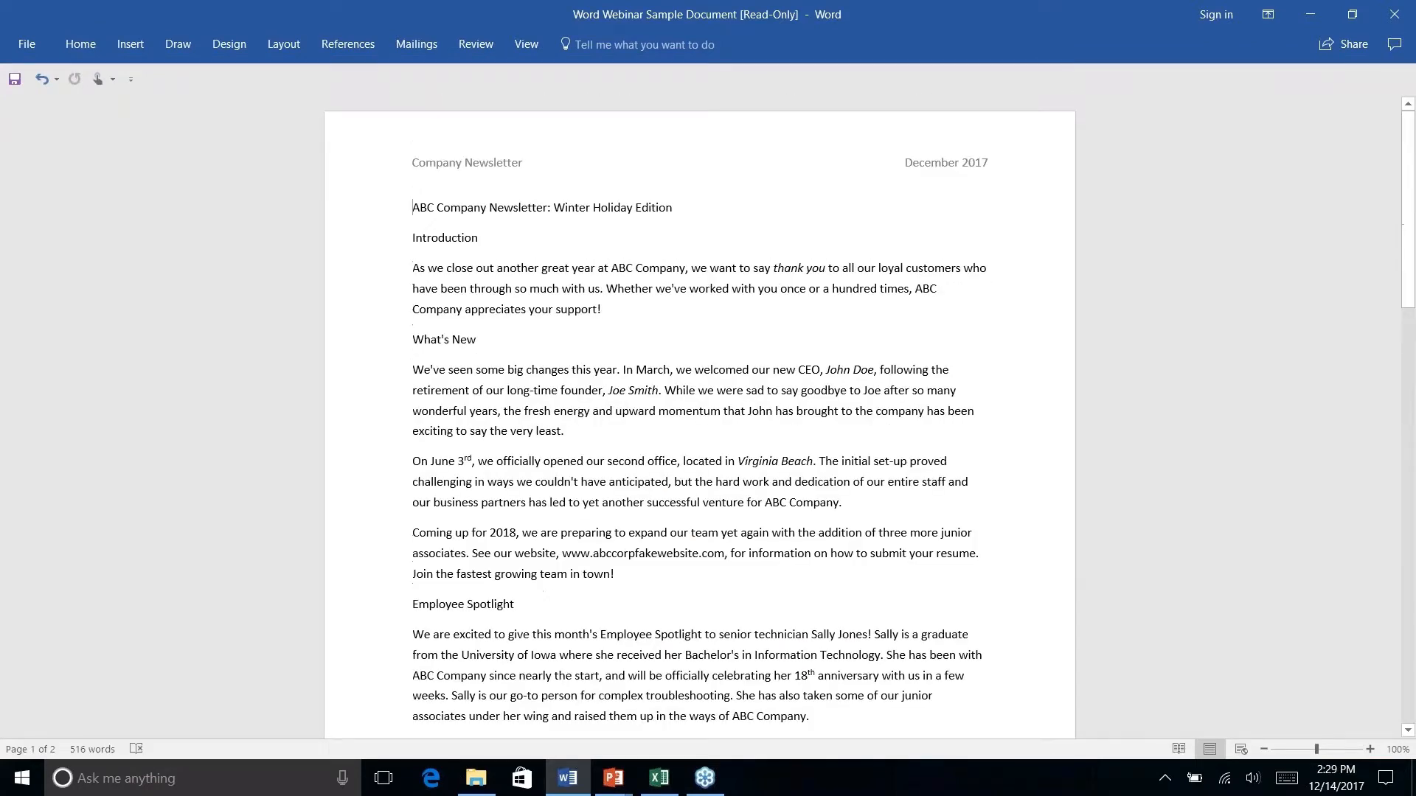
scroll(699, 402, down, 5)
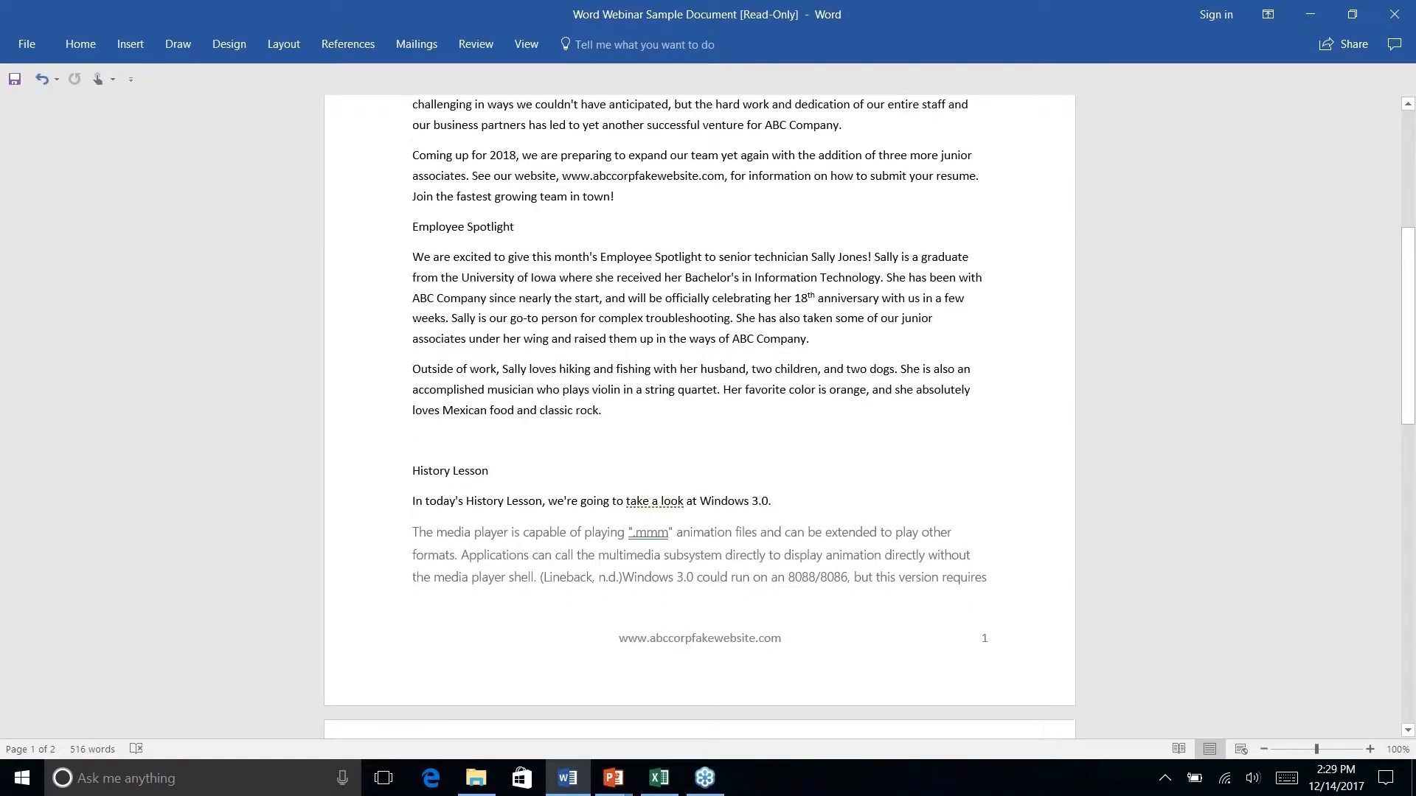
scroll(700, 402, down, 3)
scroll(700, 402, up, 8)
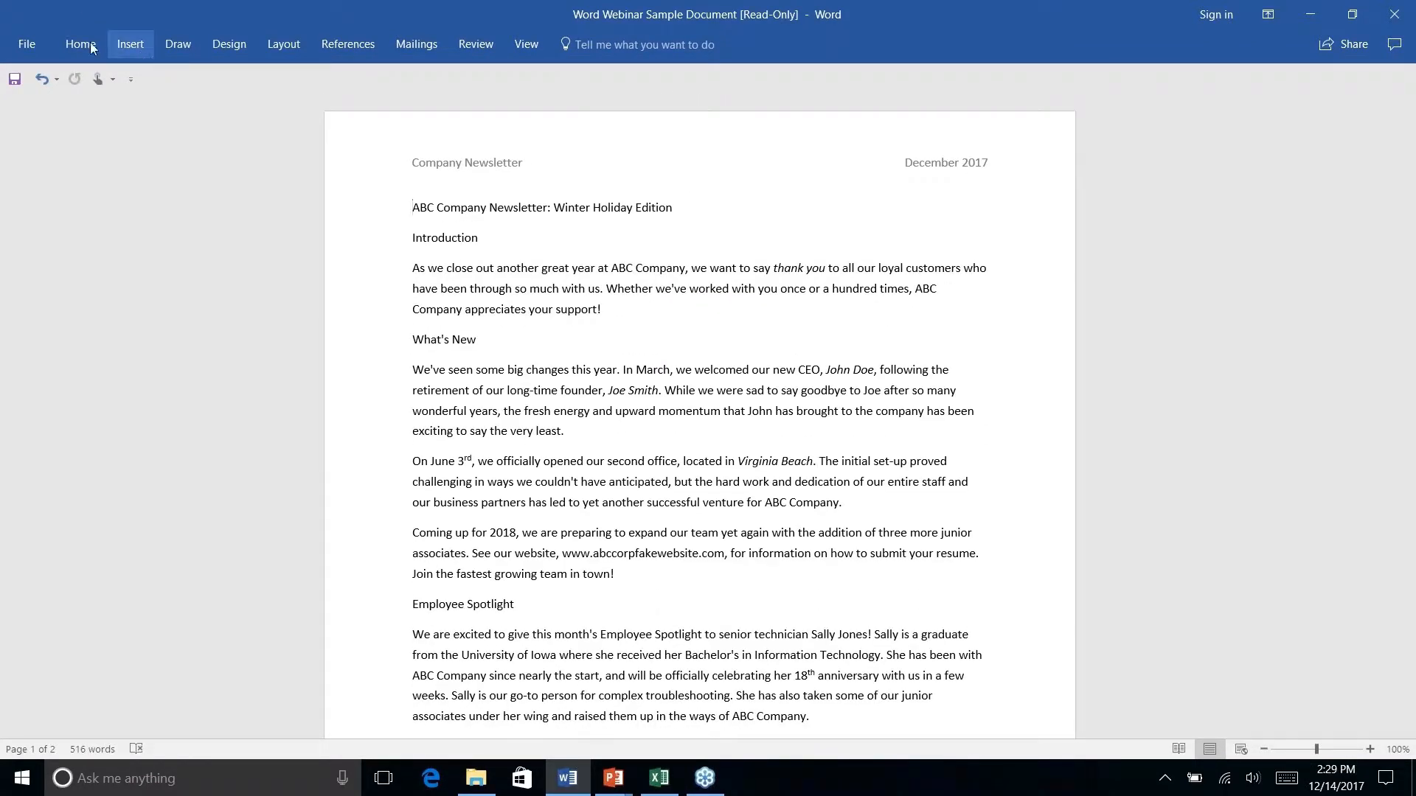
- Apply the Title style to the heading "ABC Company Newsletter: Winter Holiday Edition"
click(80, 45)
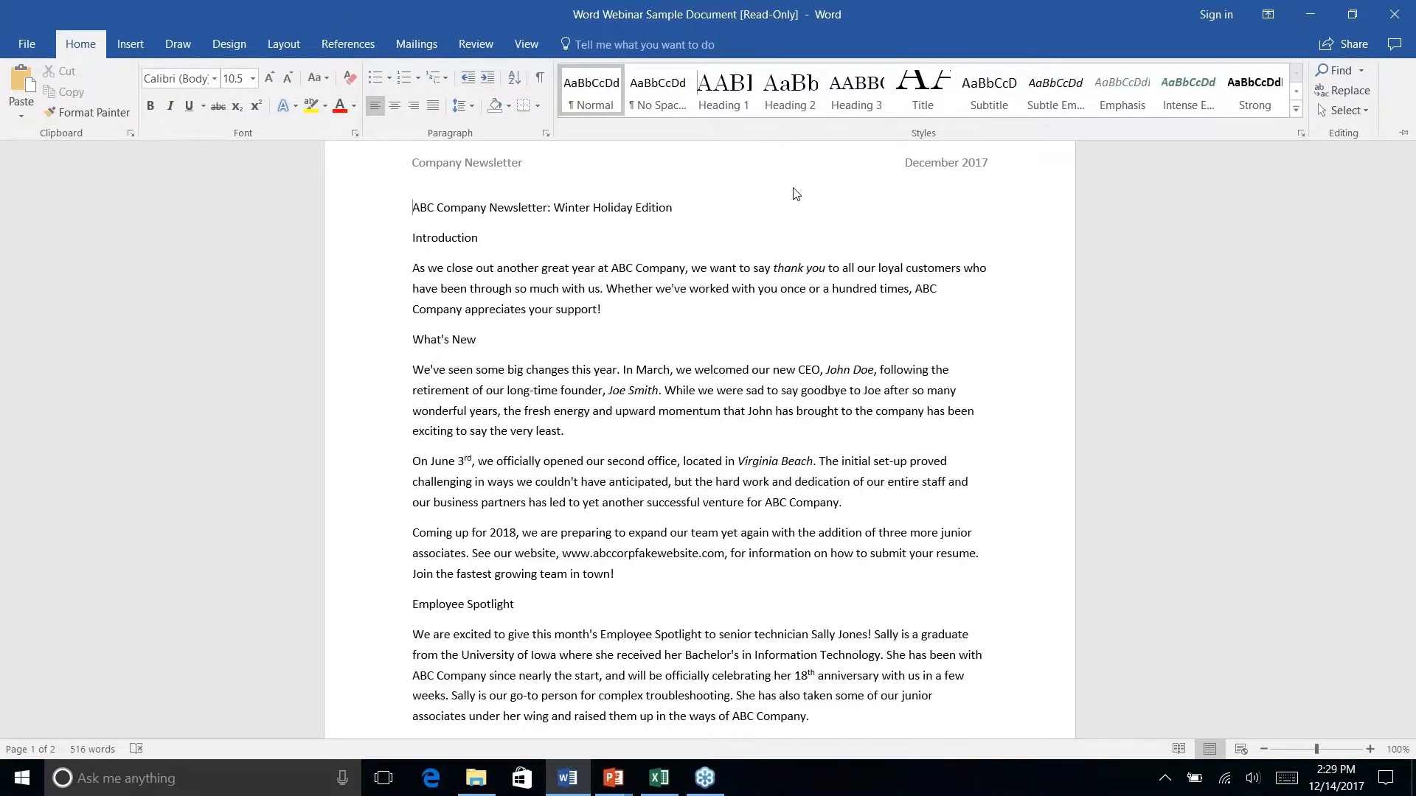
click(487, 208)
triple_click(514, 208)
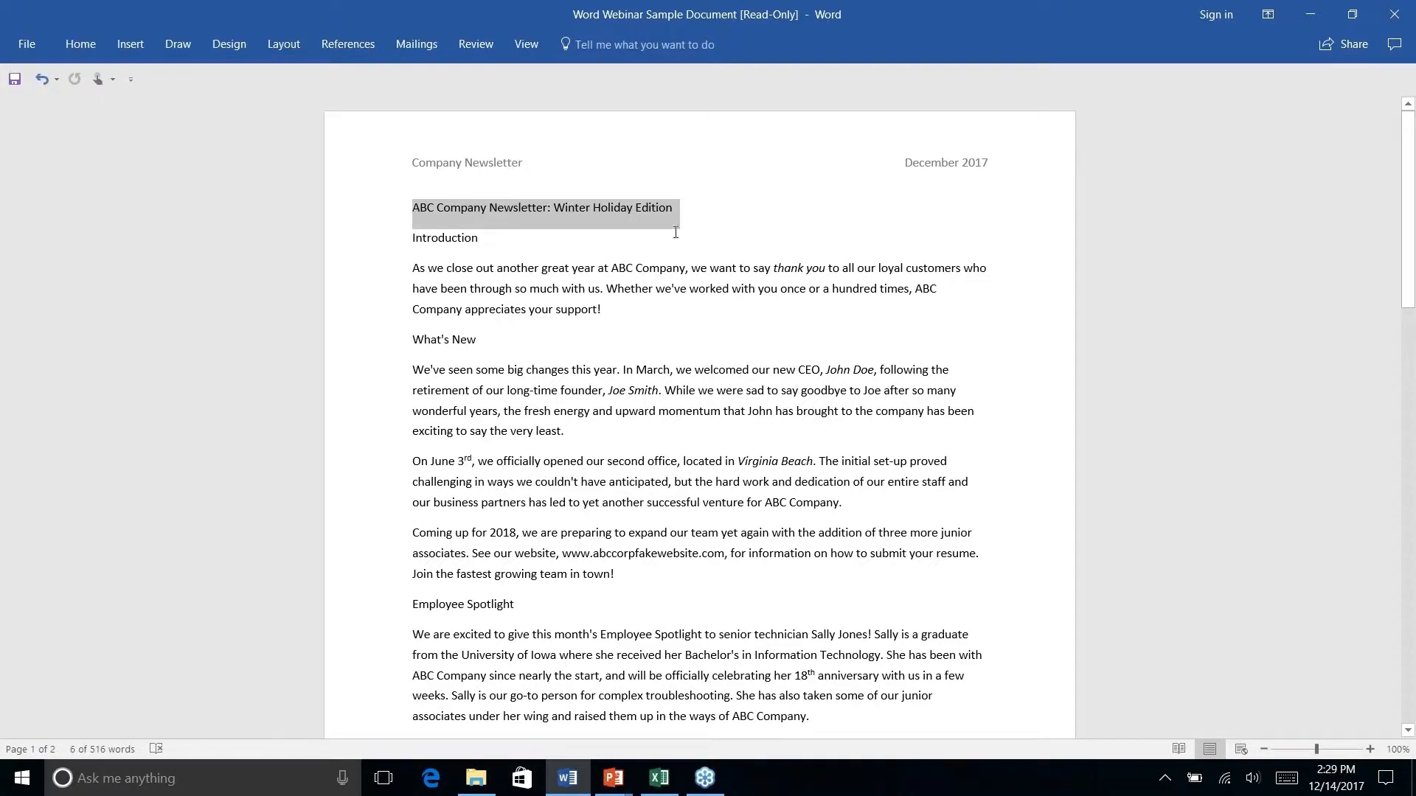
click(81, 45)
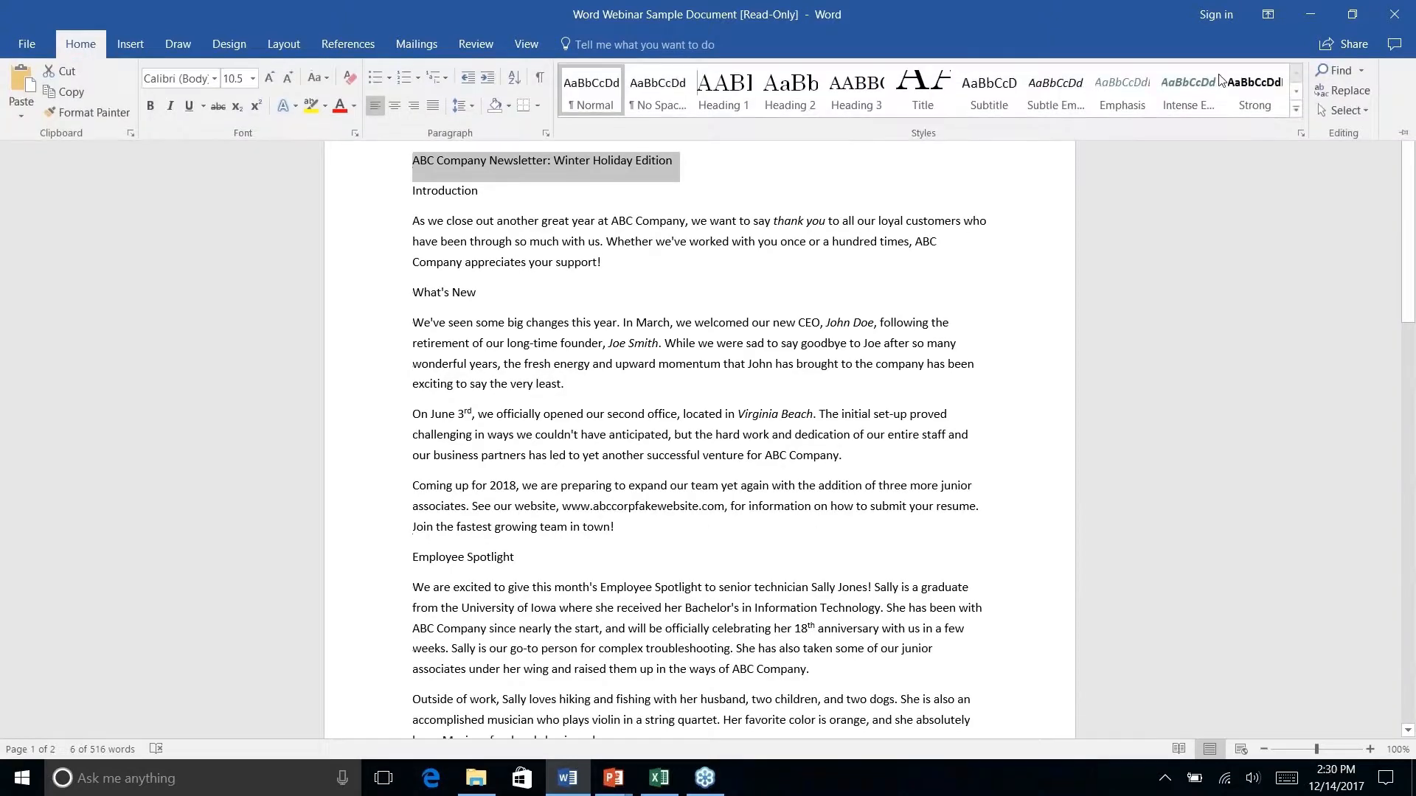
click(935, 98)
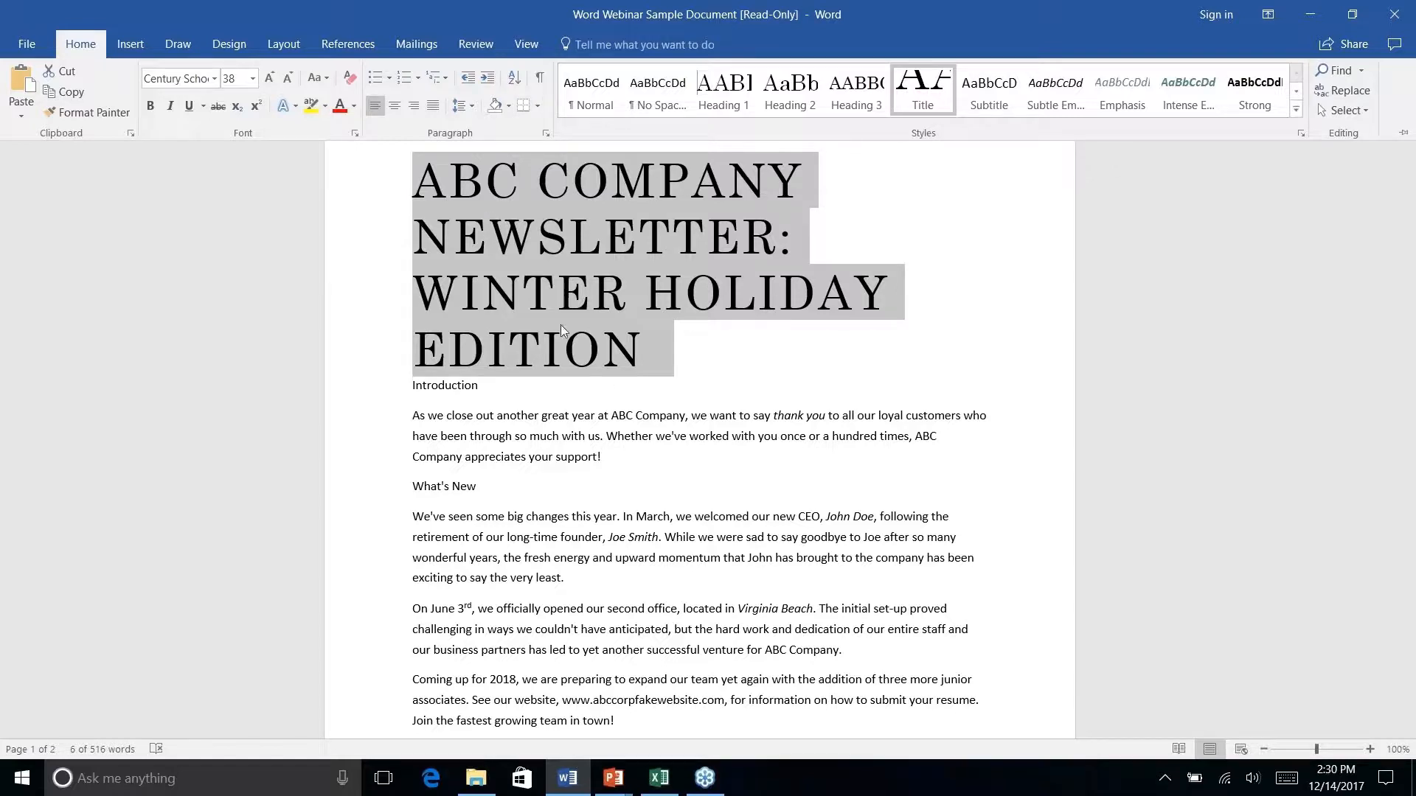
- Modify the Title style so that its font size is 20 pt
key(ctrl+F1)
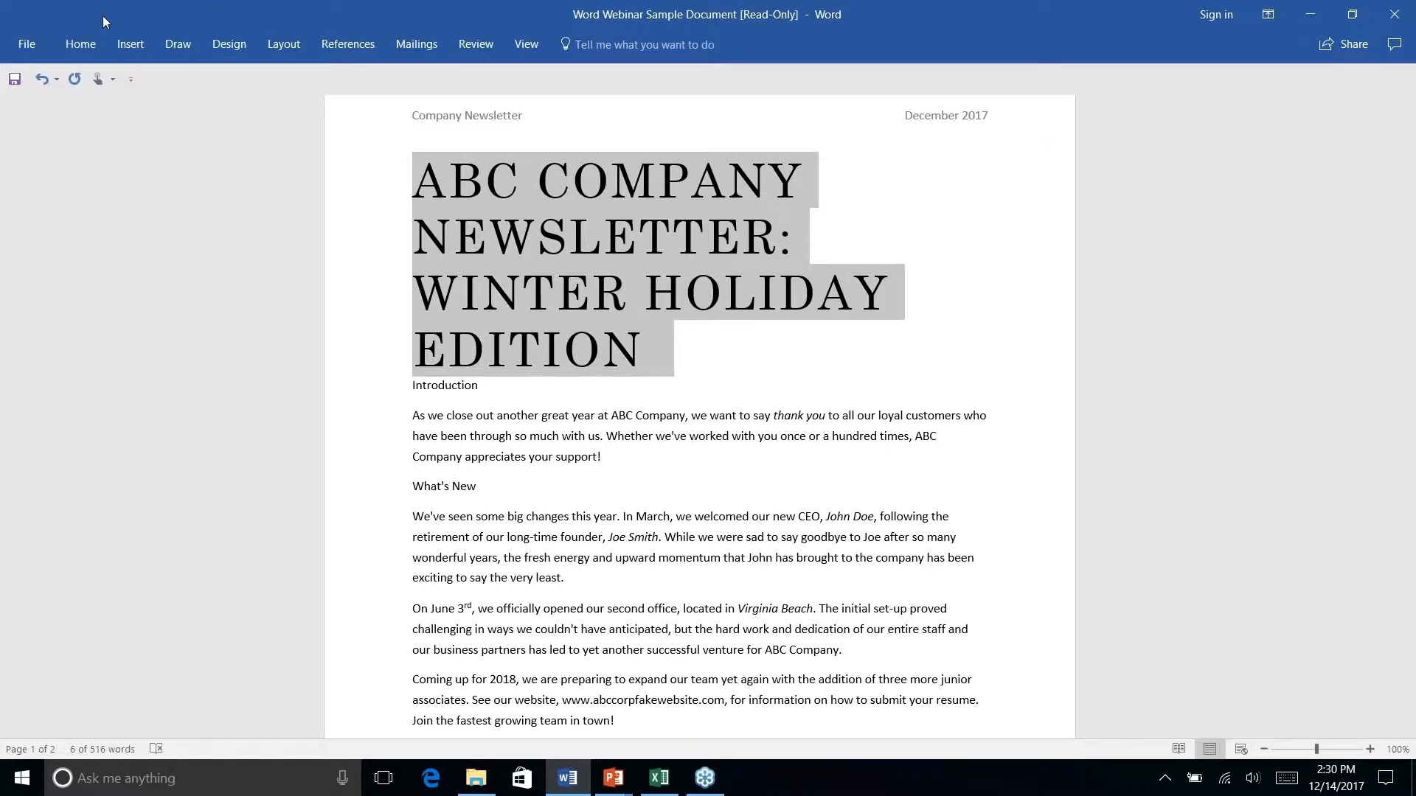
right_click(77, 42)
click(354, 223)
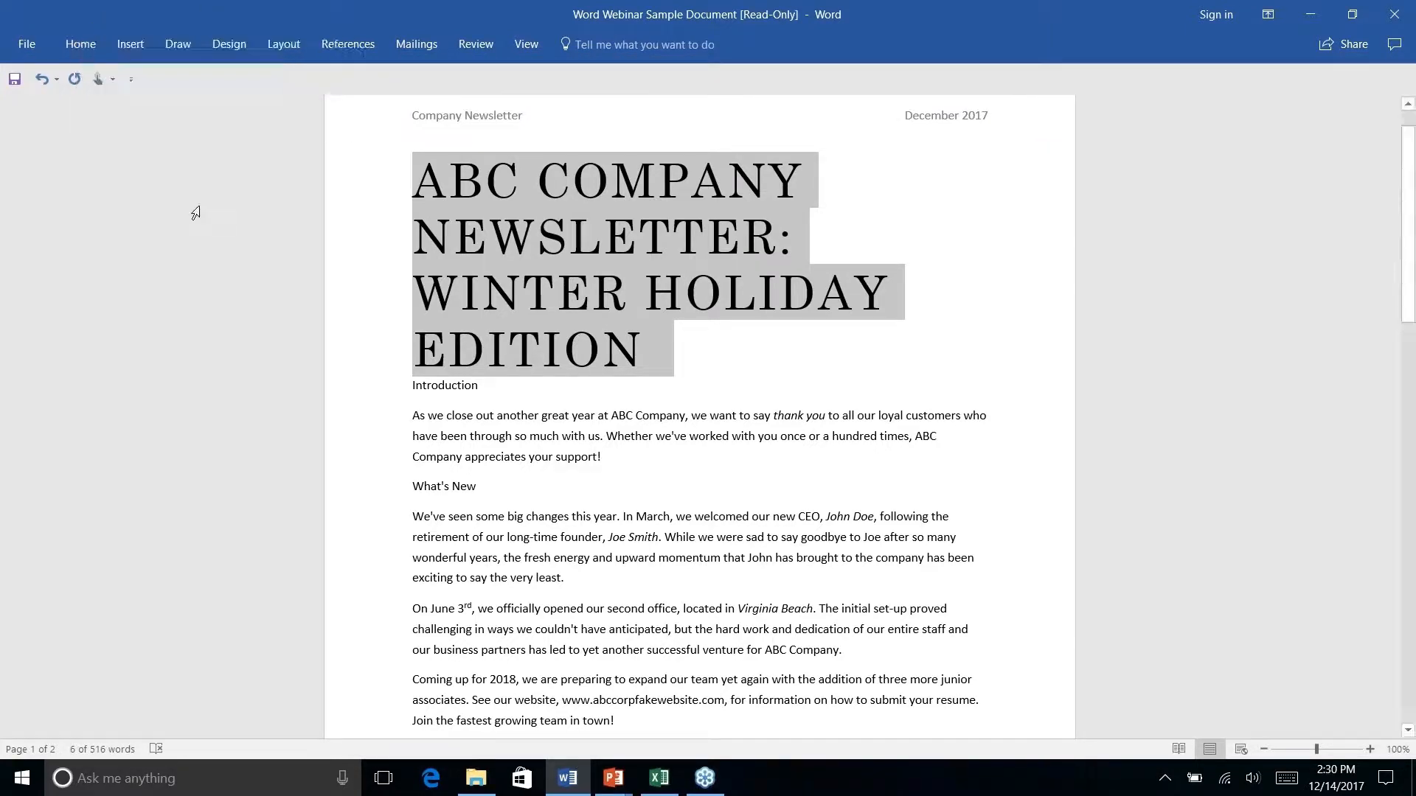
click(85, 46)
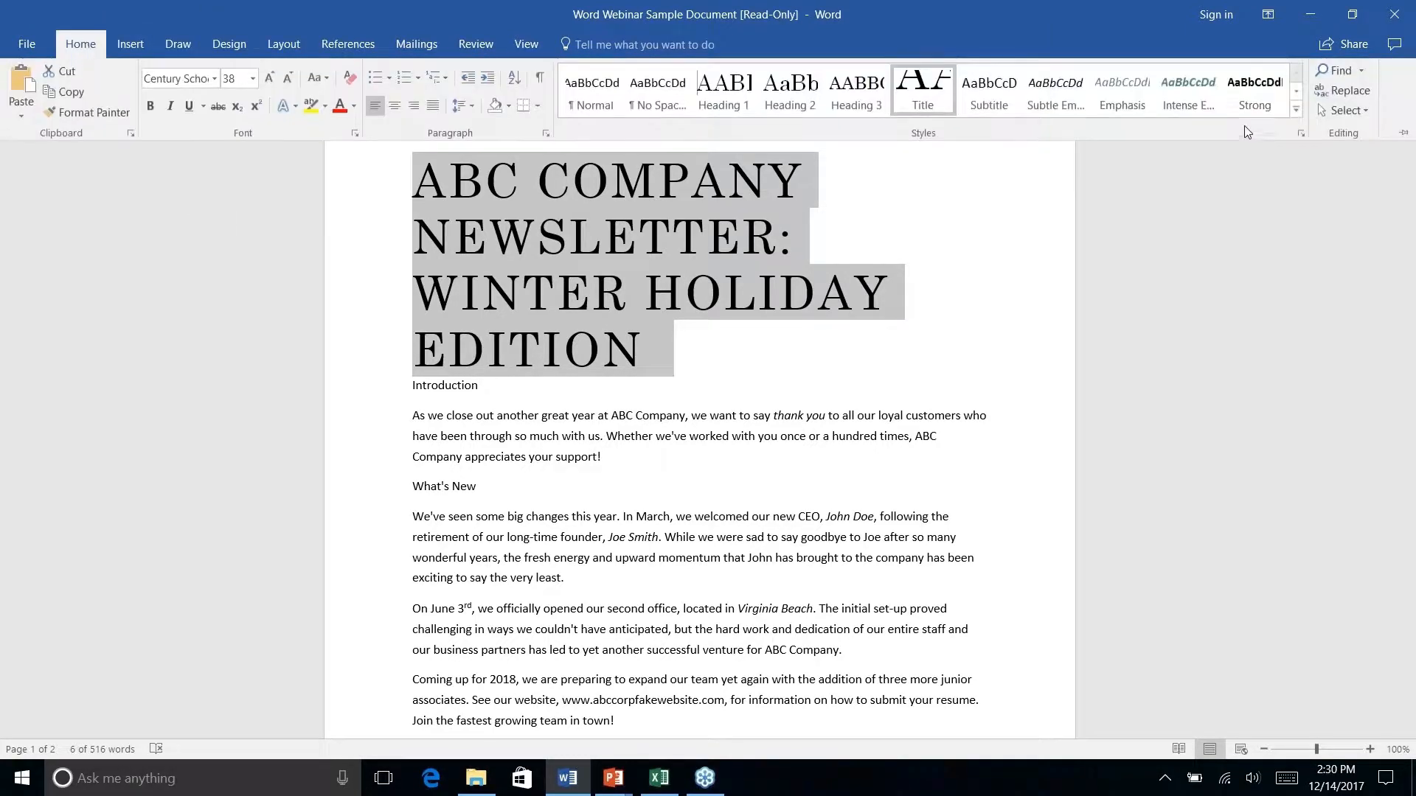
right_click(931, 89)
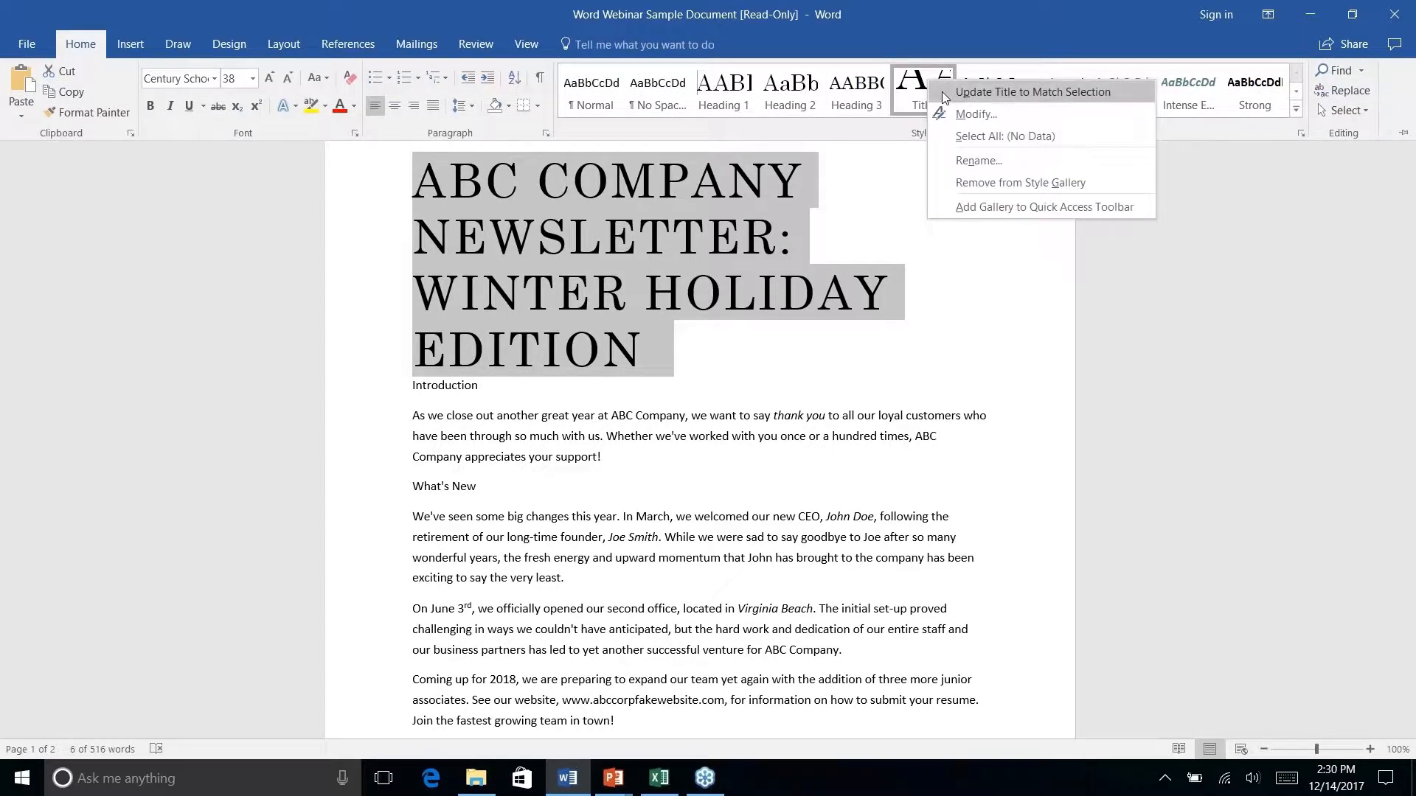
click(968, 115)
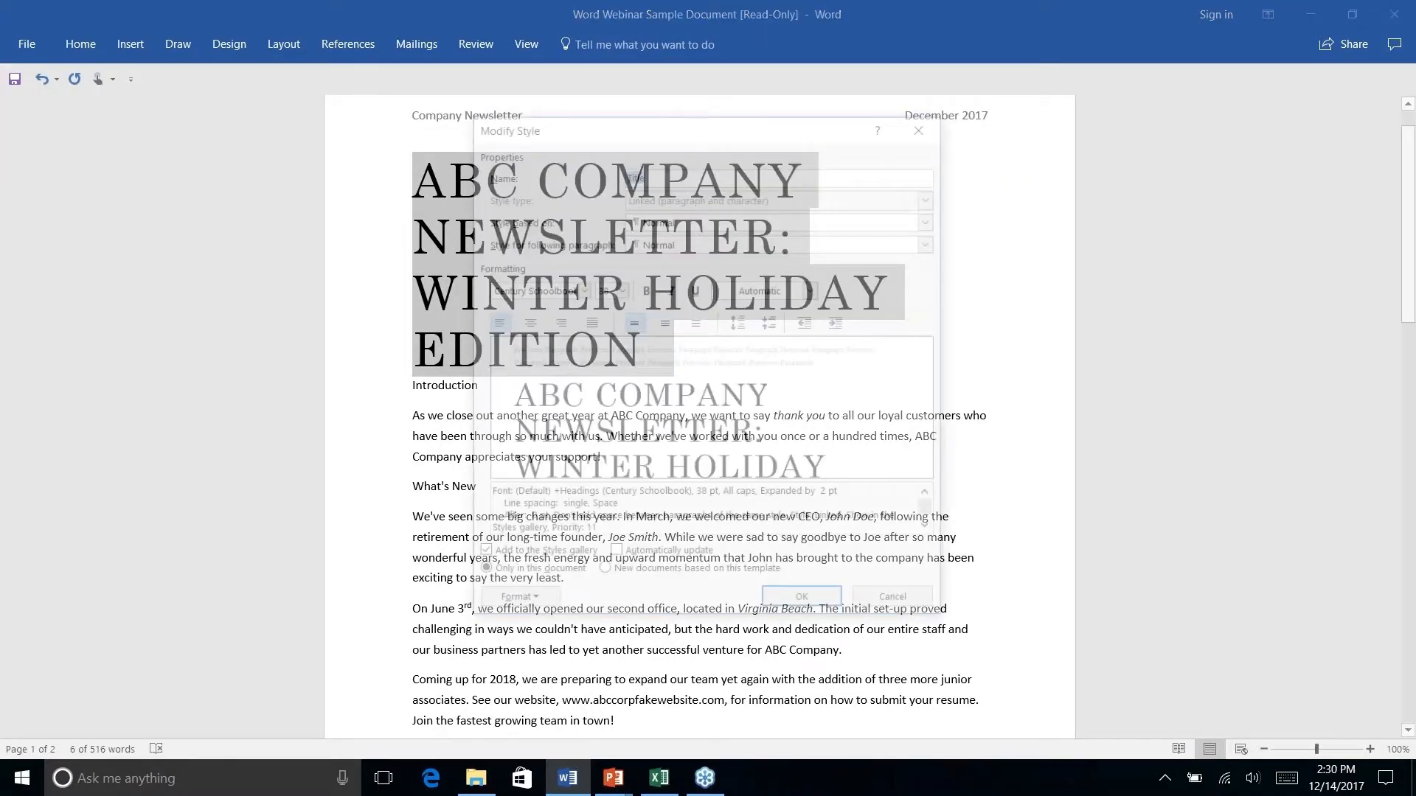
click(620, 289)
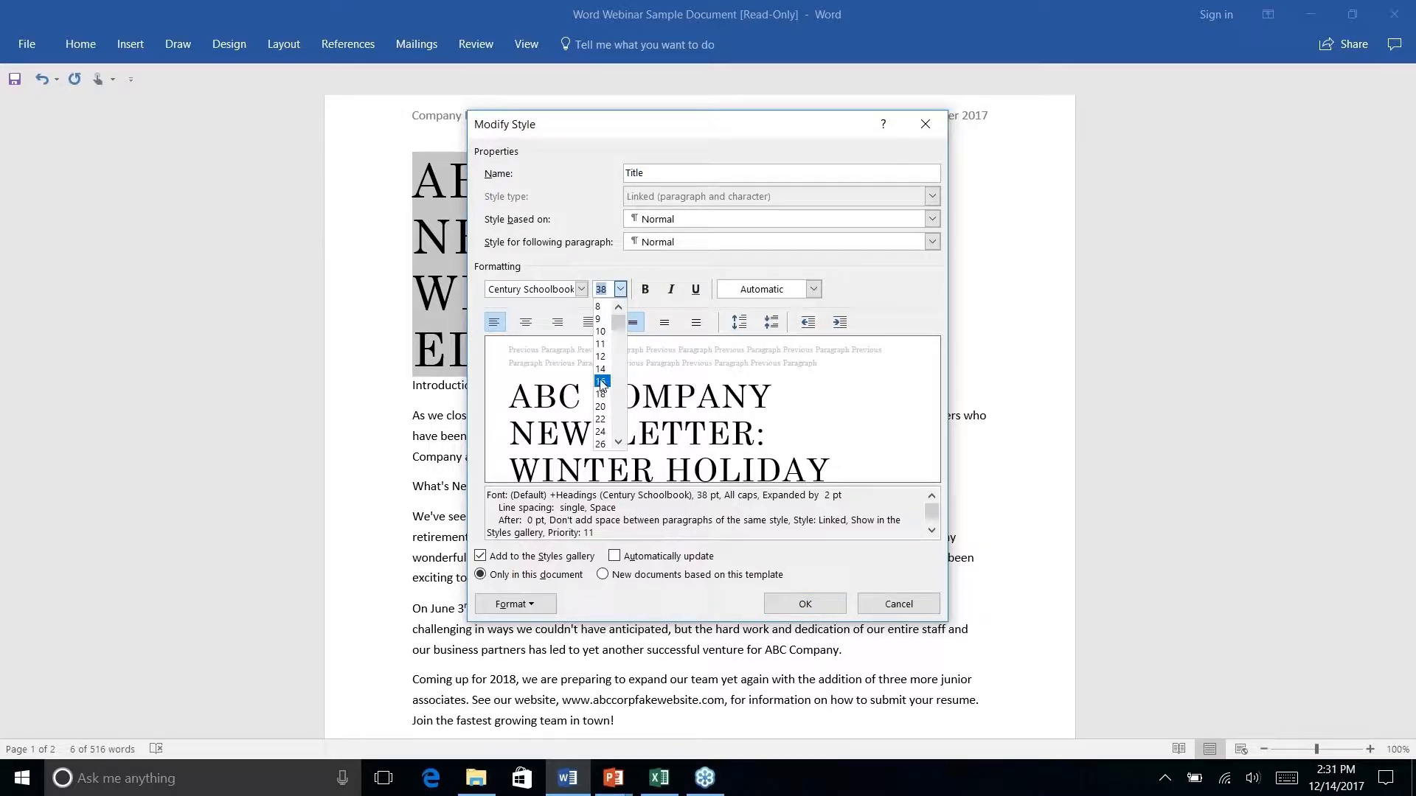
click(601, 382)
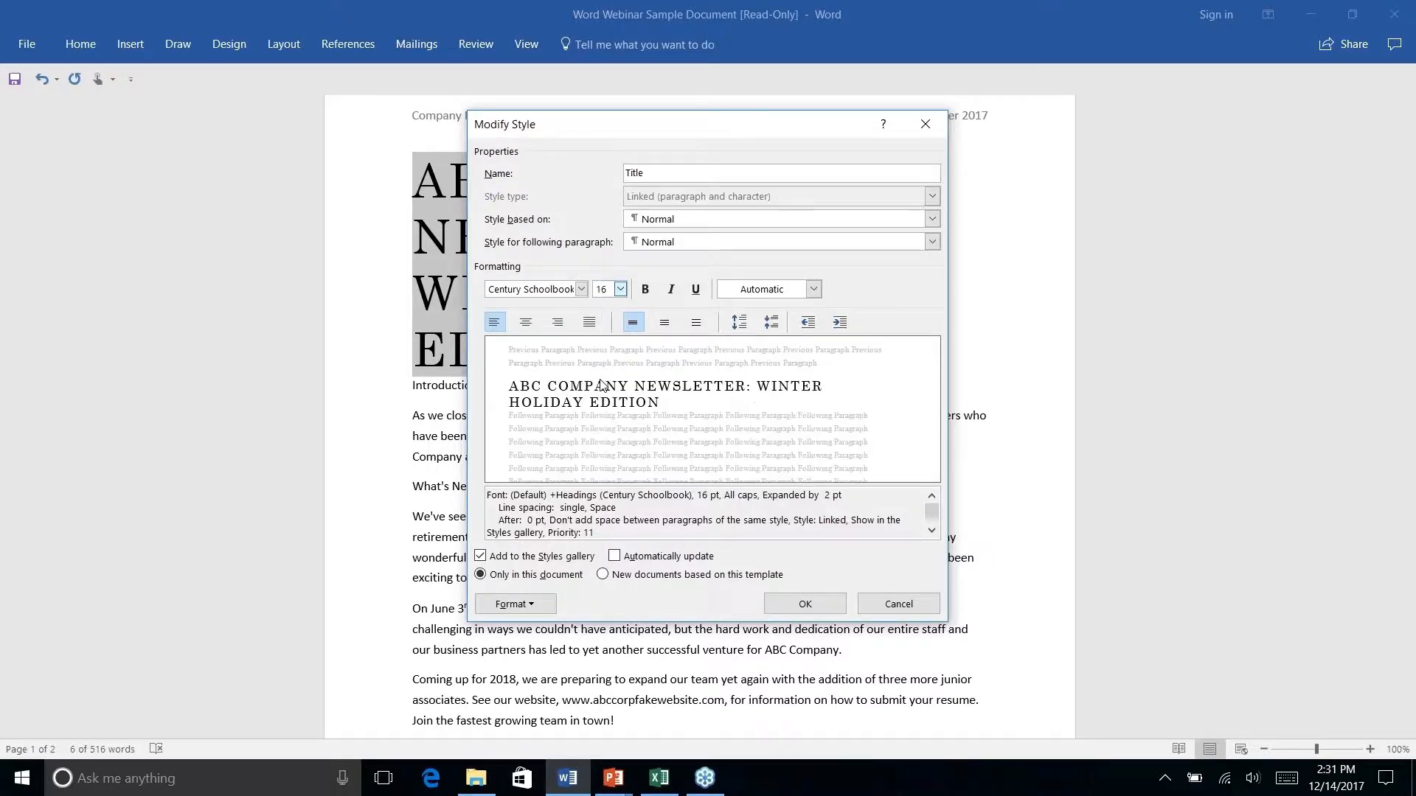
click(620, 289)
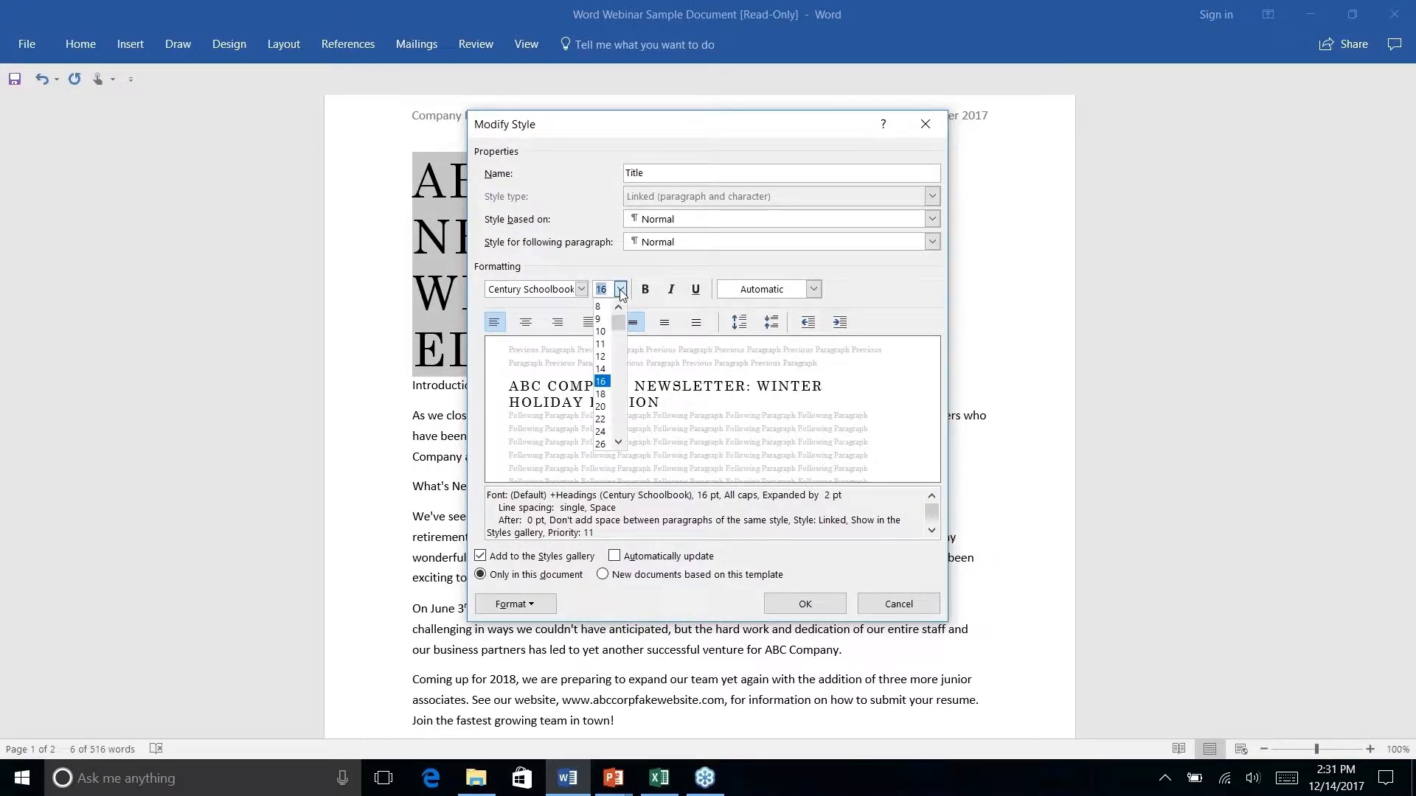
click(601, 394)
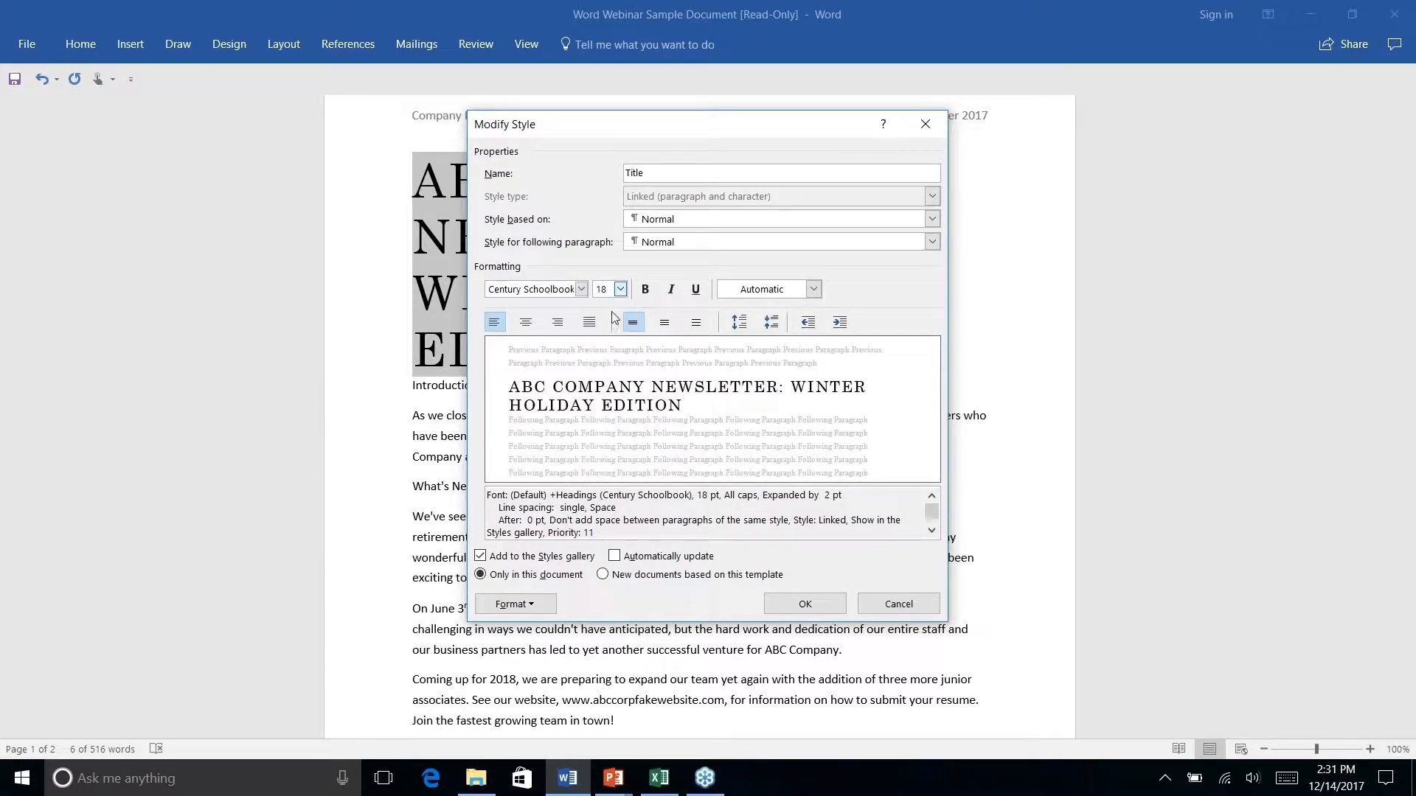
click(620, 289)
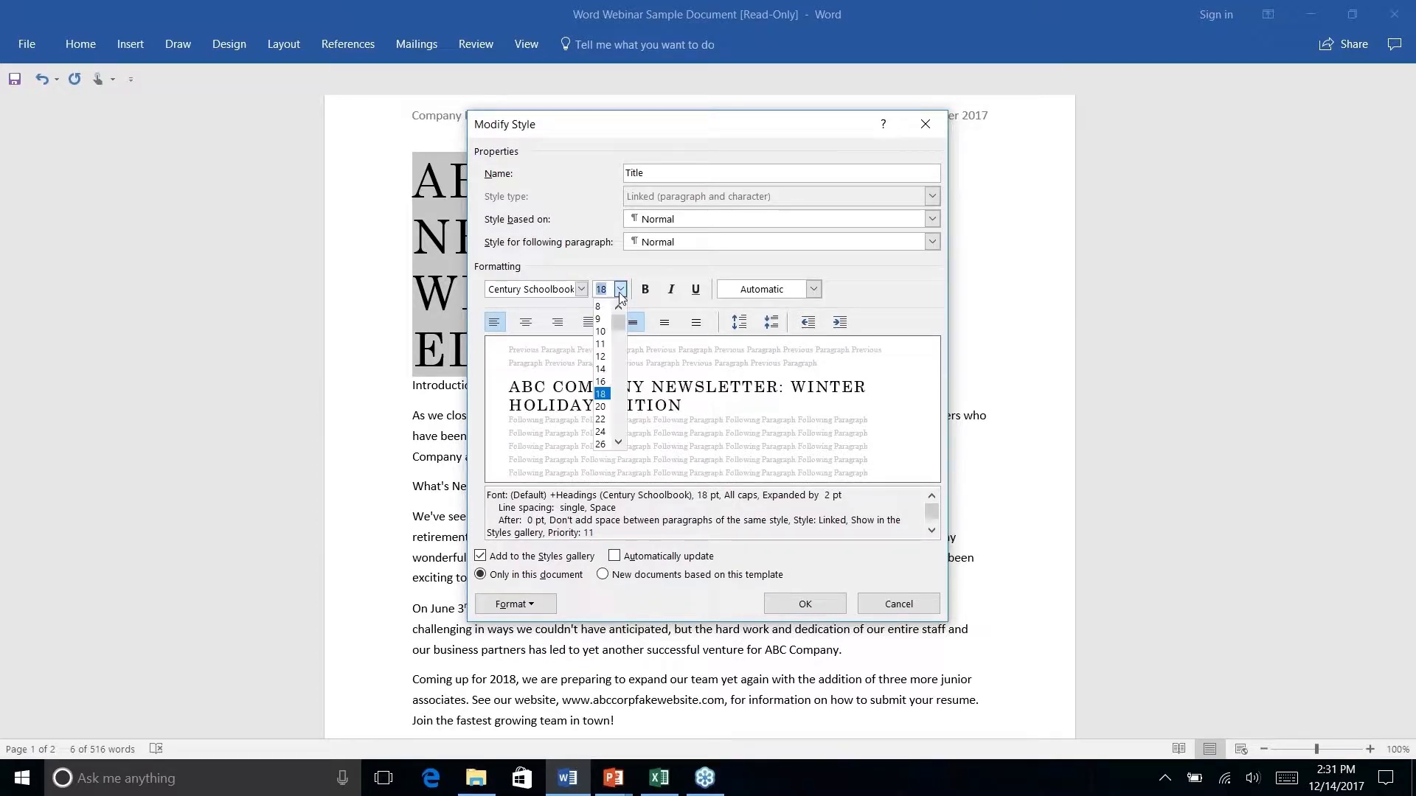
click(601, 407)
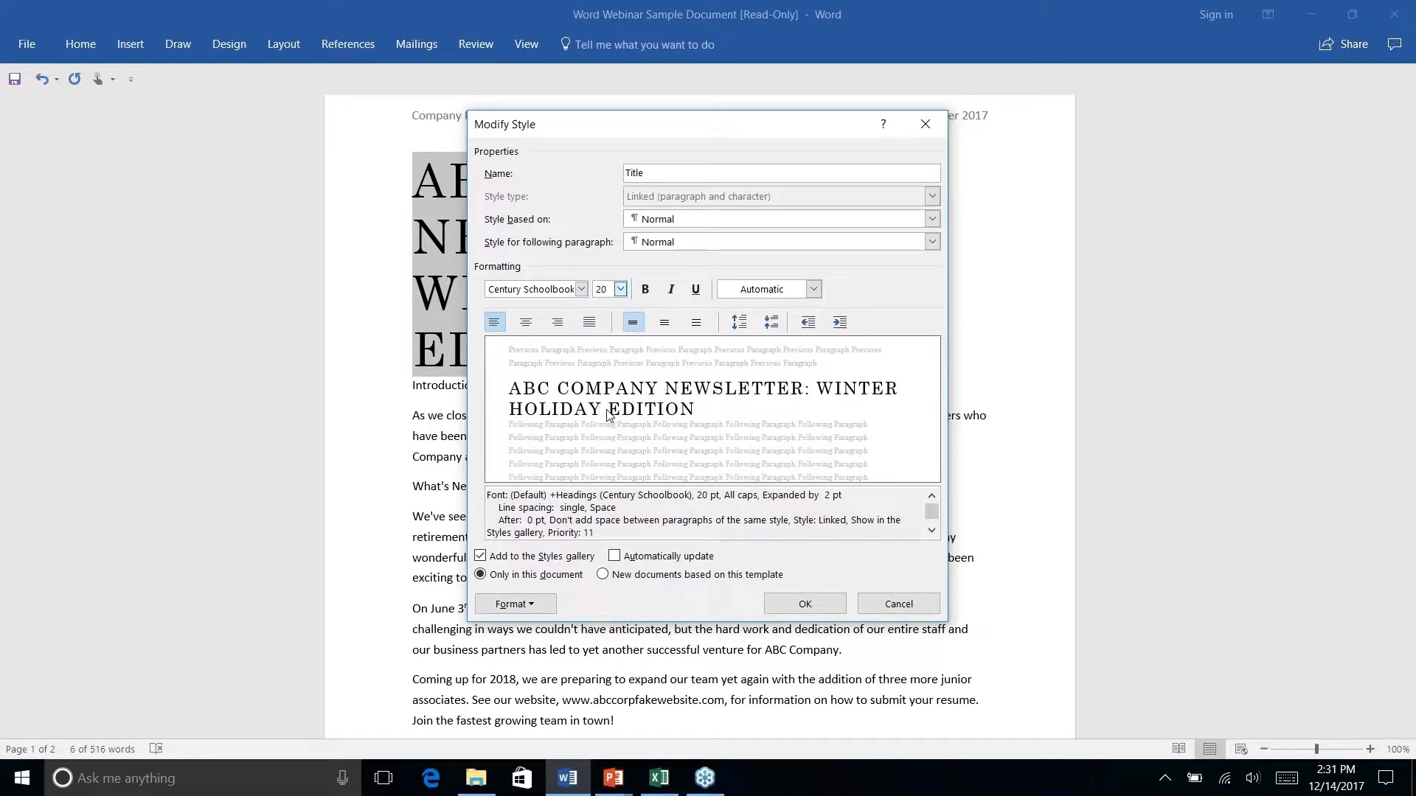
click(806, 612)
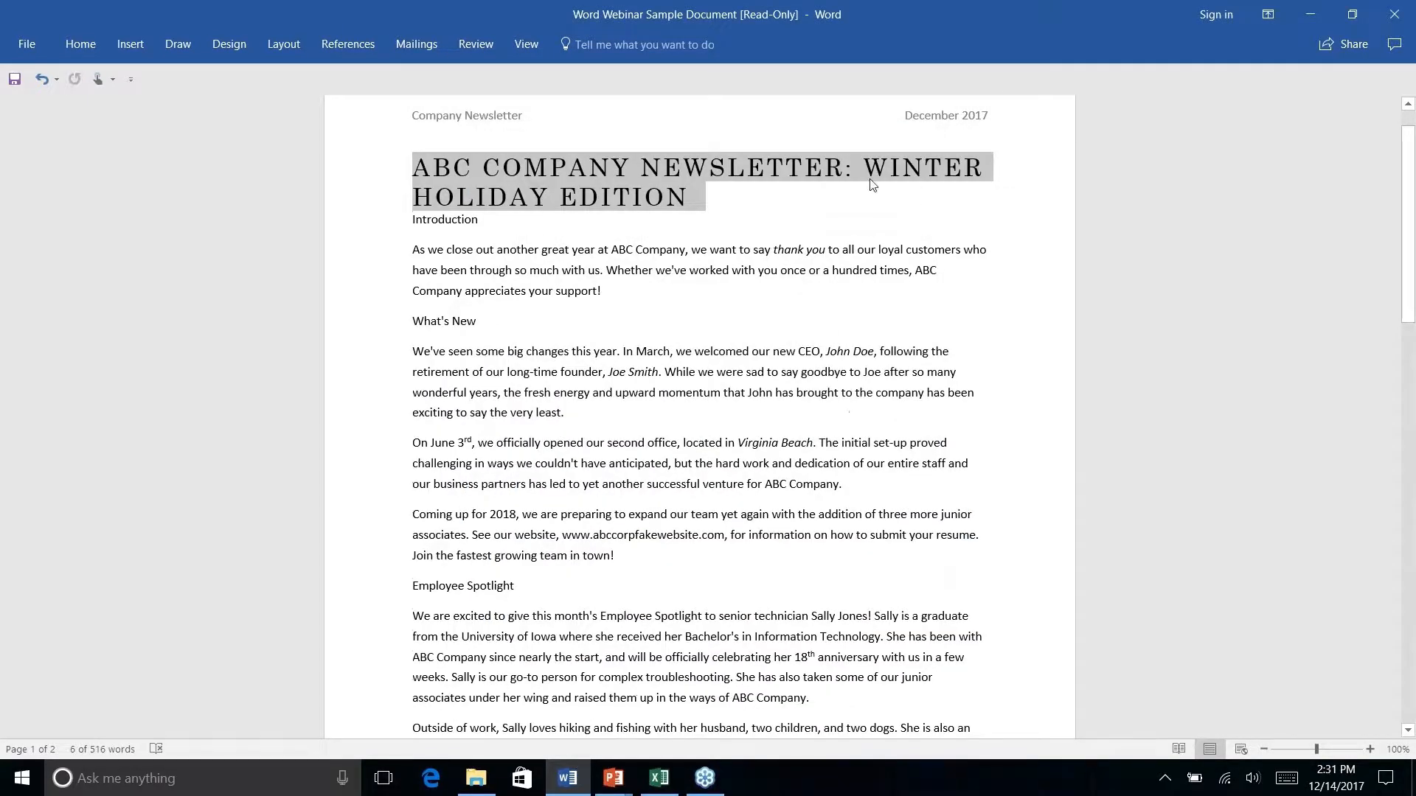
- Insert a line break before "Winter" in the newsletter title and apply the Heading 1 style to "Introduction"
click(871, 169)
key(shift+Return)
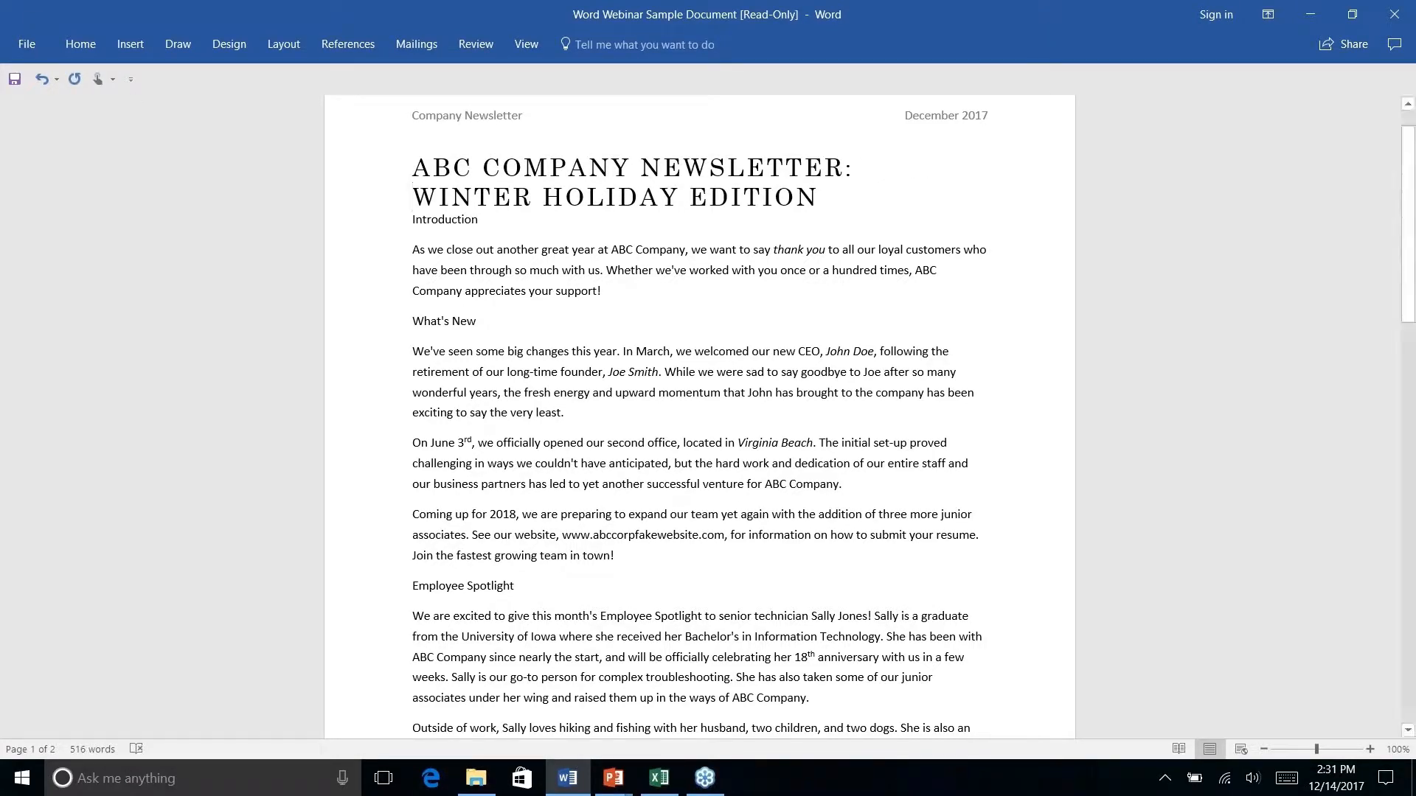
double_click(422, 221)
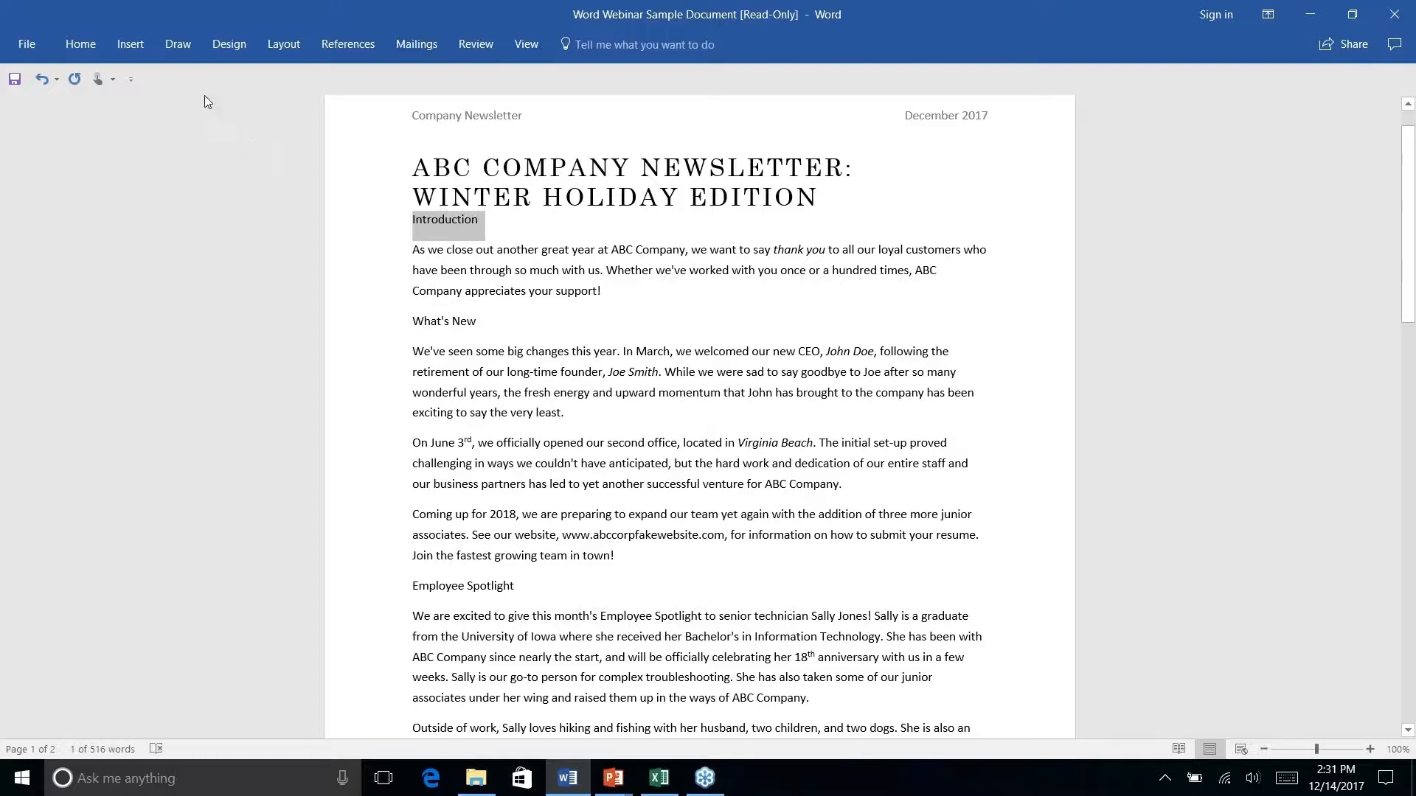
click(81, 46)
click(754, 86)
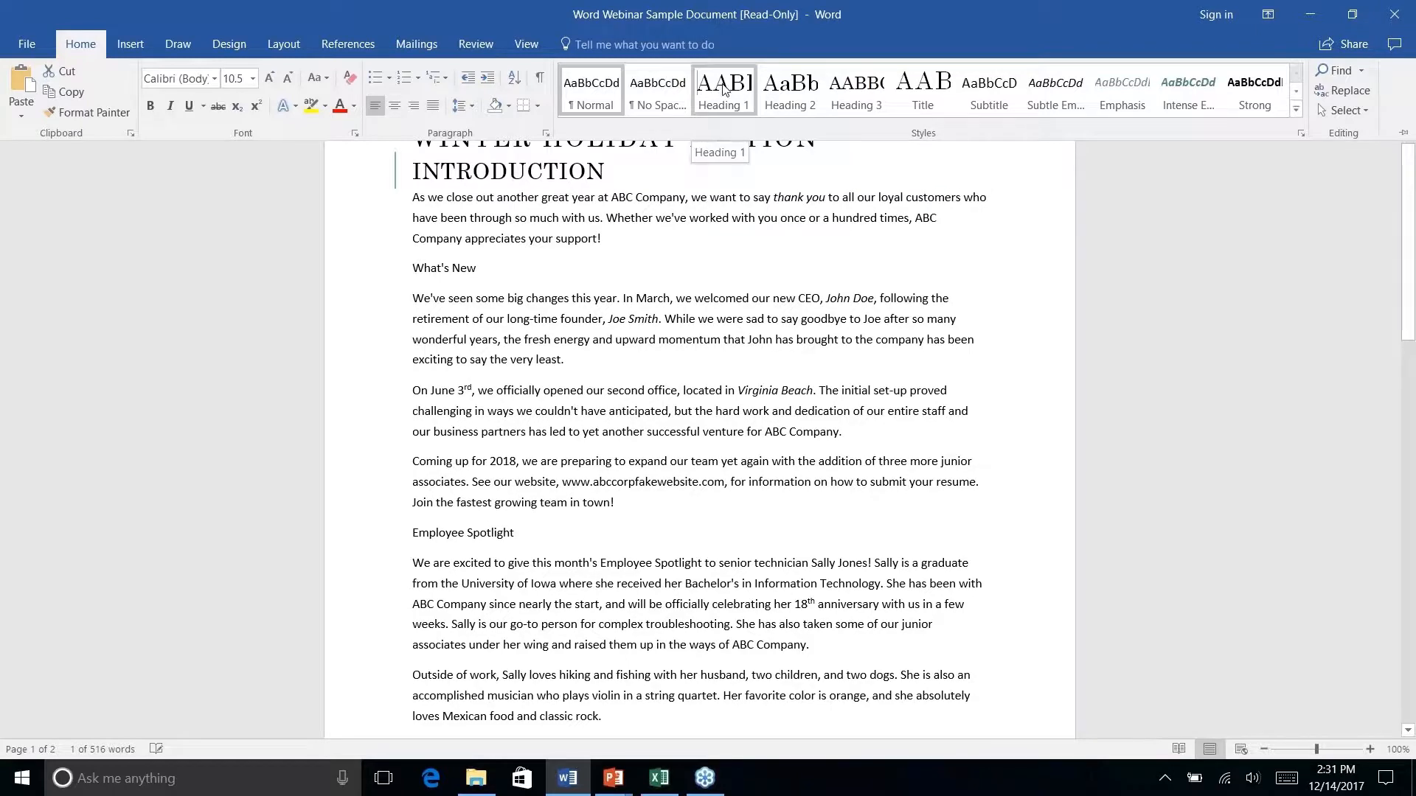
click(732, 94)
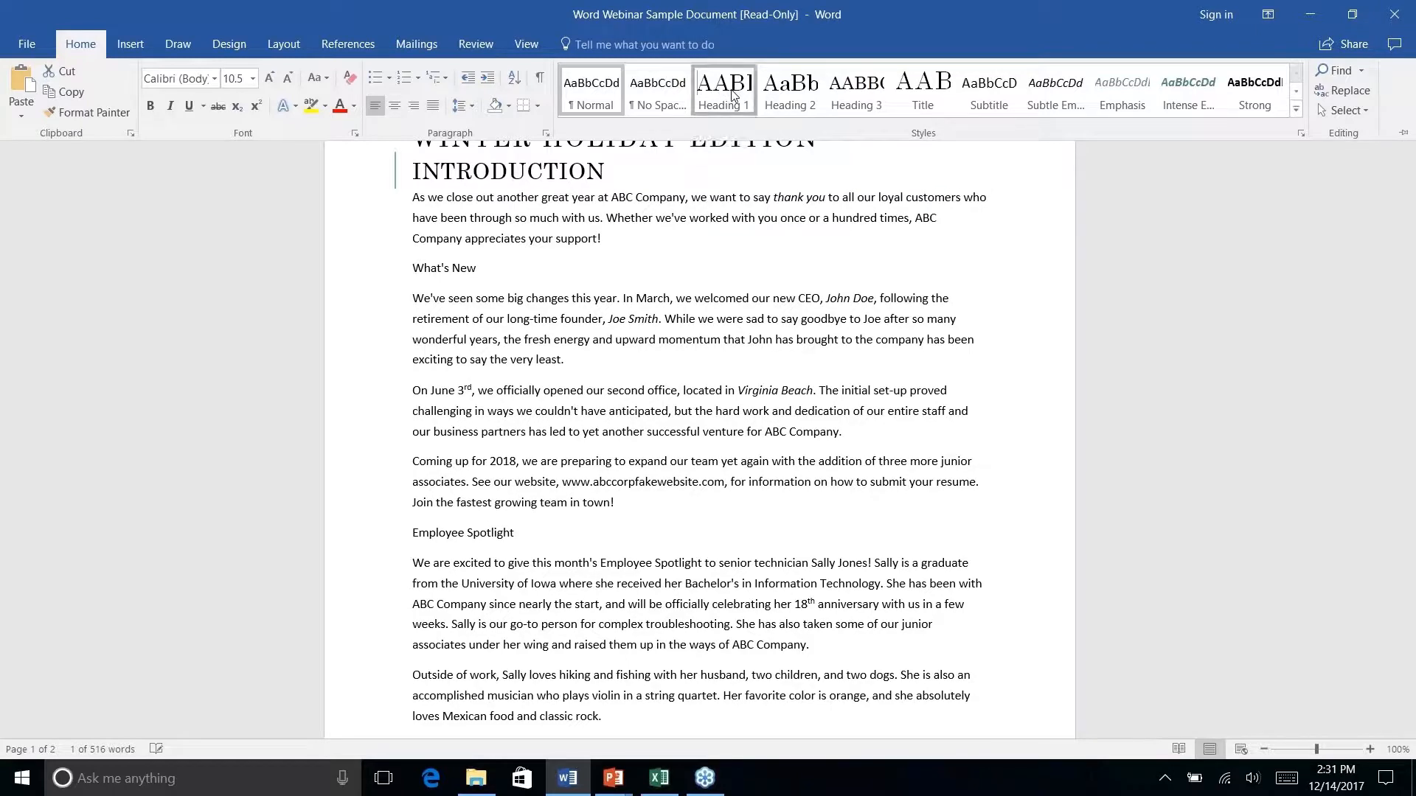
- Apply the Heading 2 style to the "What's New" line
click(441, 272)
double_click(468, 271)
click(476, 272)
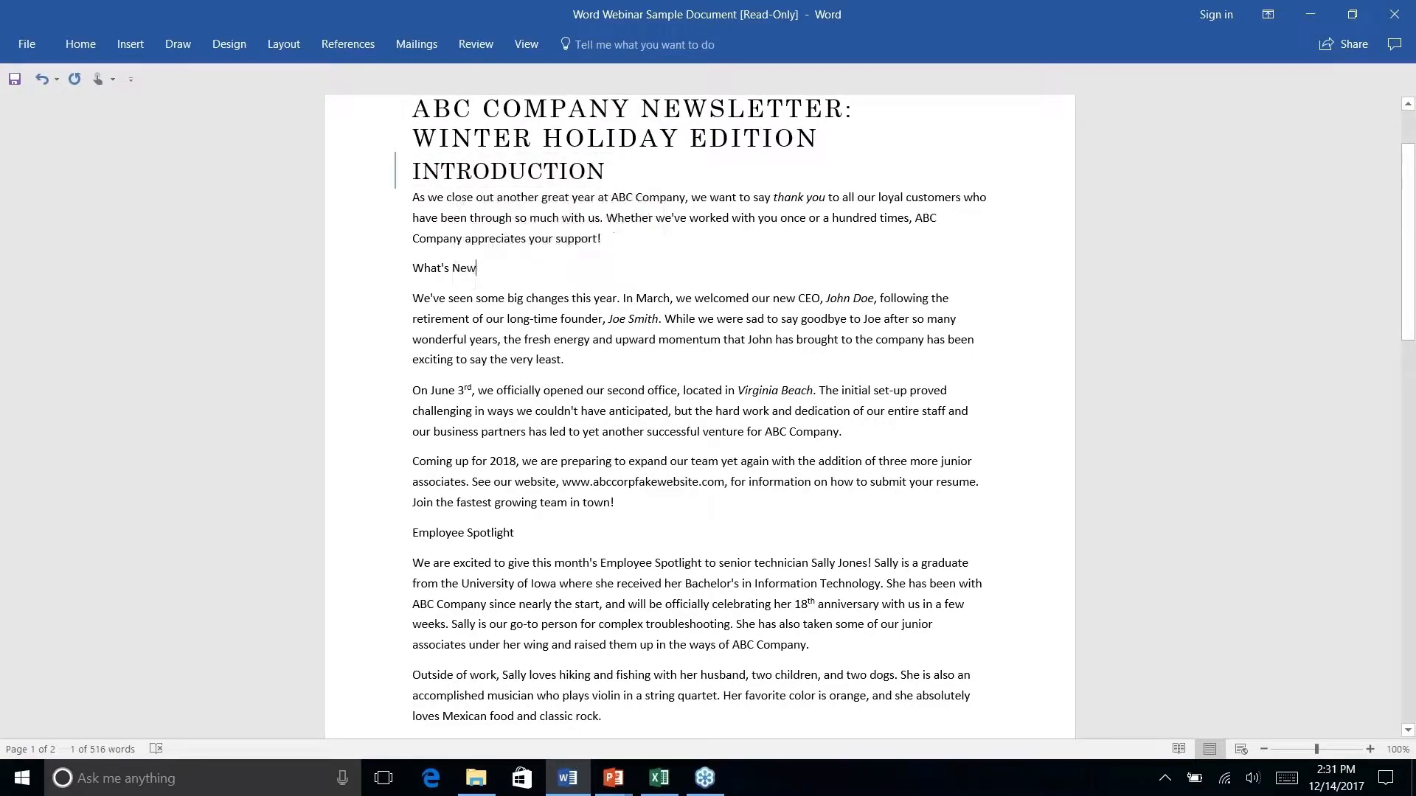
triple_click(476, 272)
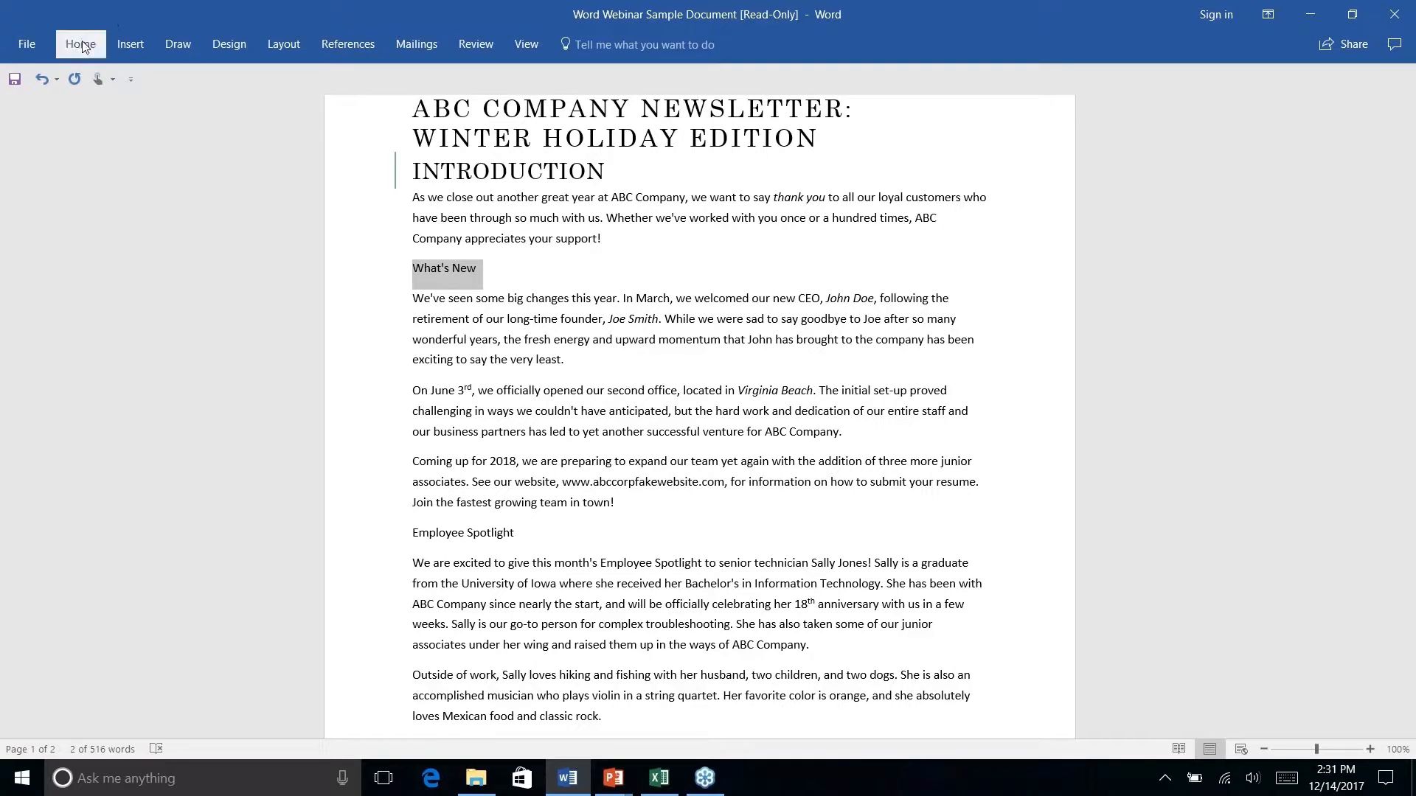
click(82, 46)
click(790, 89)
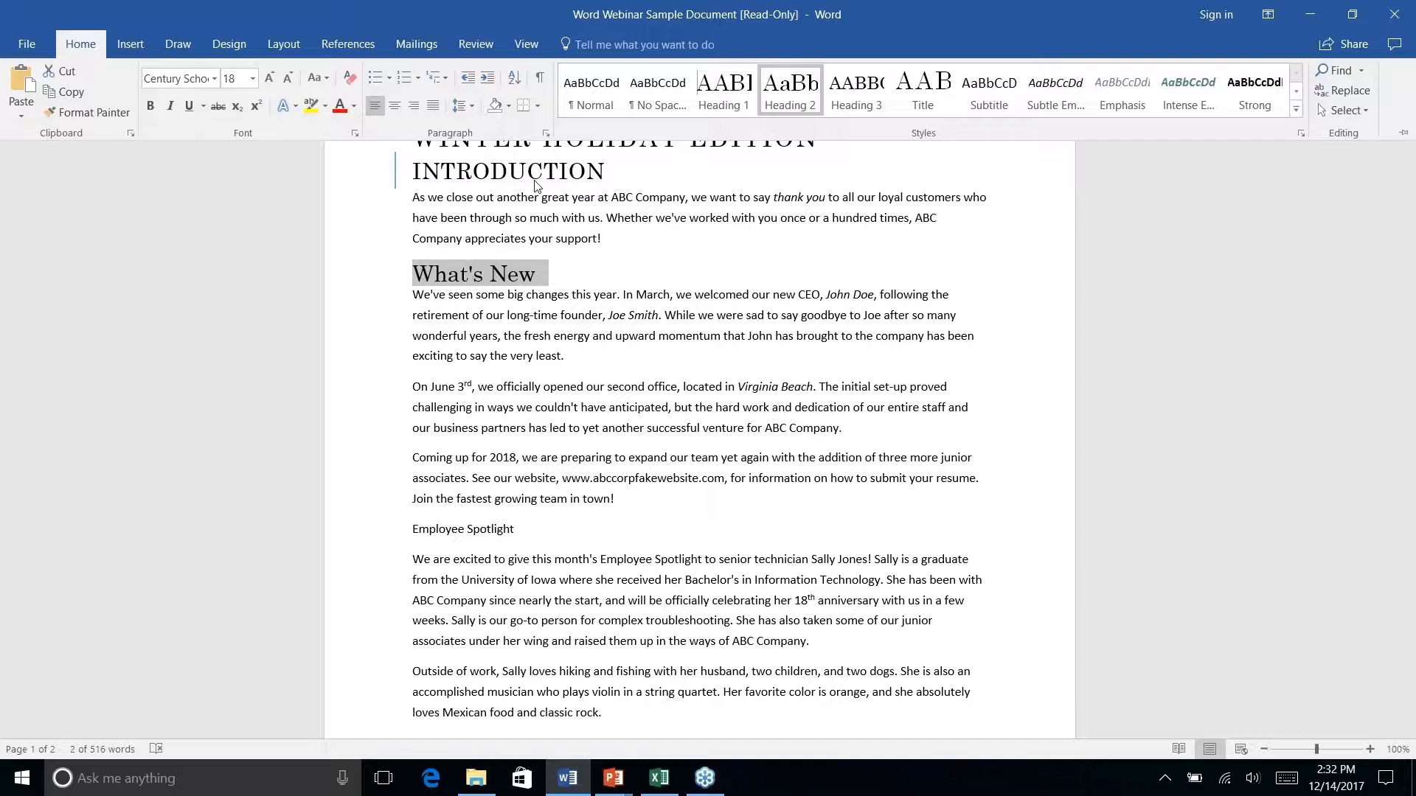
- Apply the Heading 1 style to the "Employee Spotlight" line
key(ctrl+F1)
right_click(464, 529)
key(Escape)
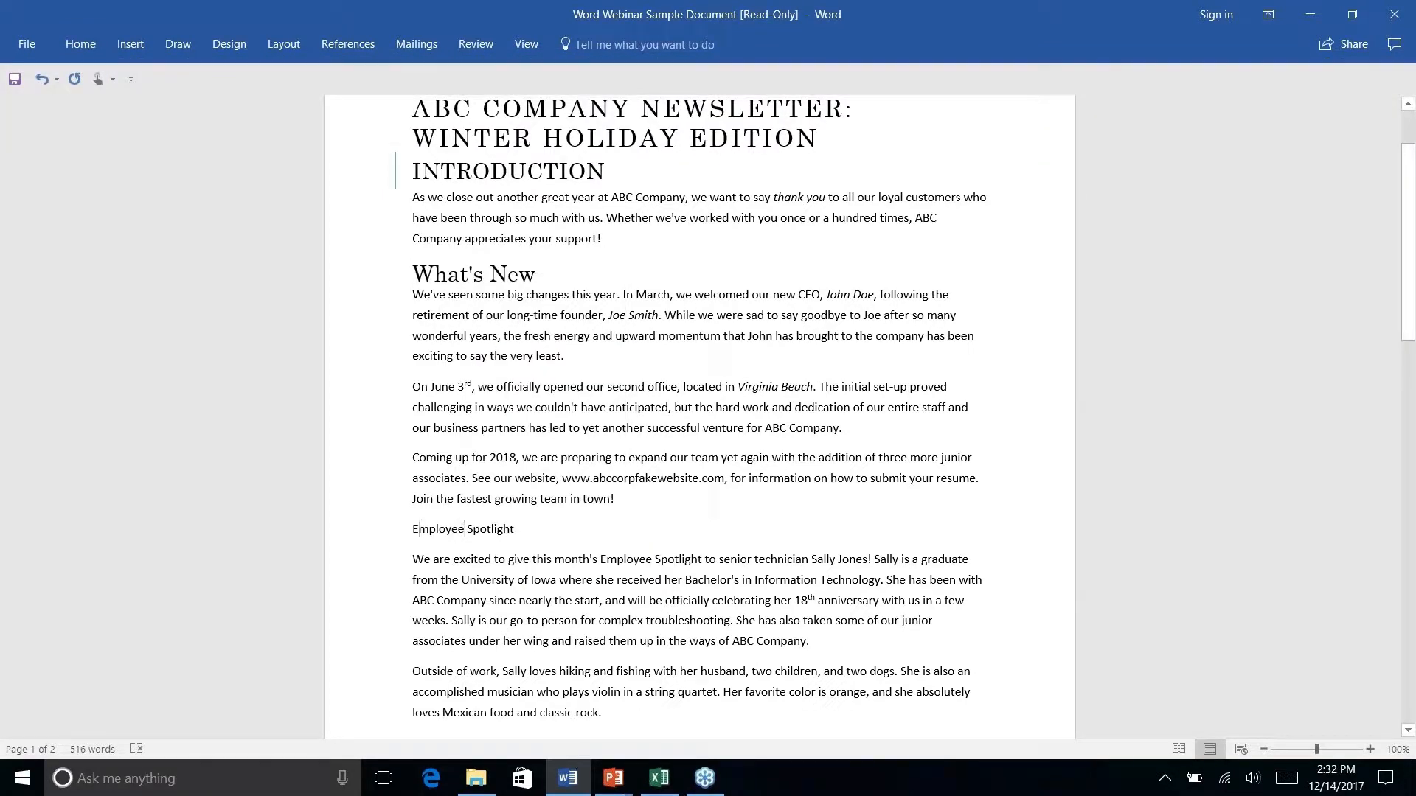
triple_click(464, 528)
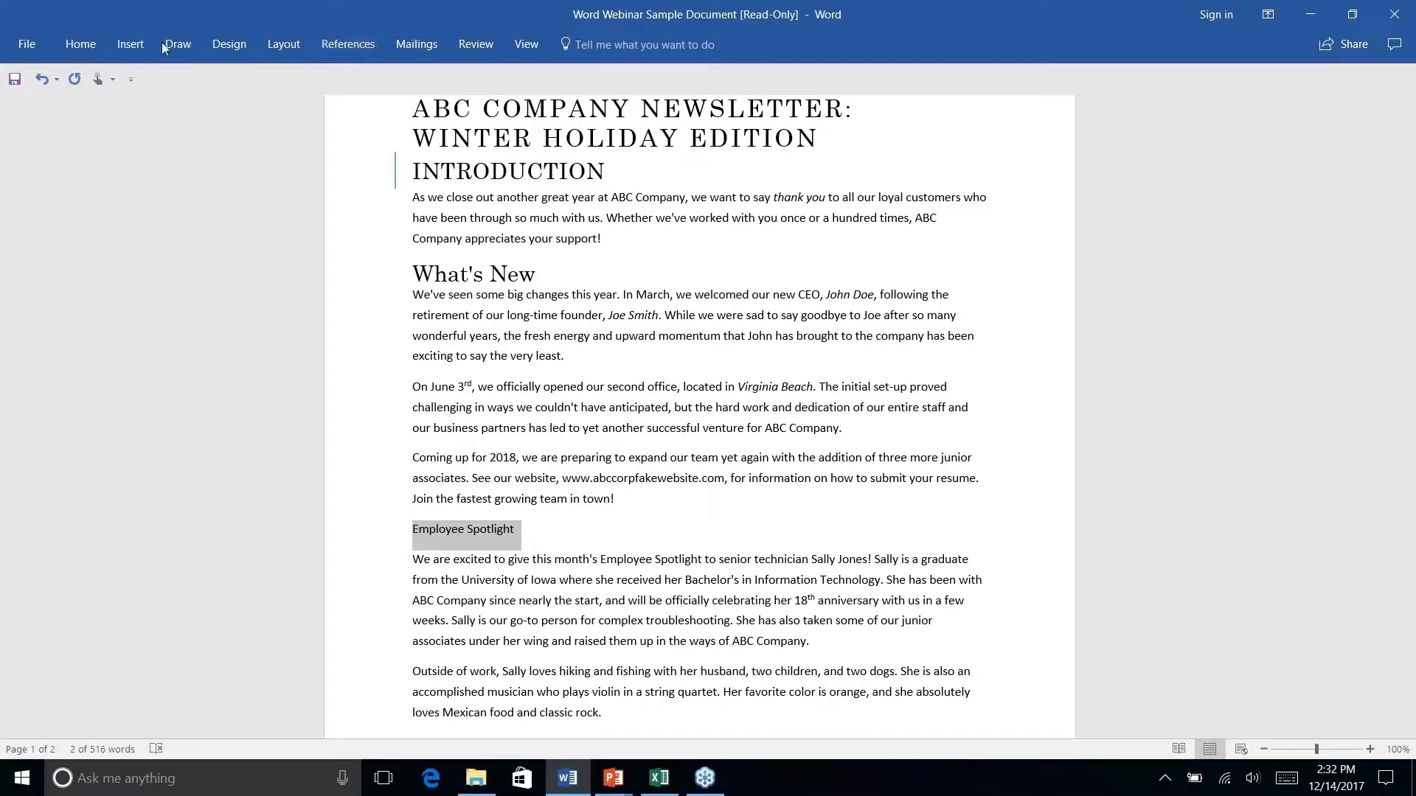
click(81, 45)
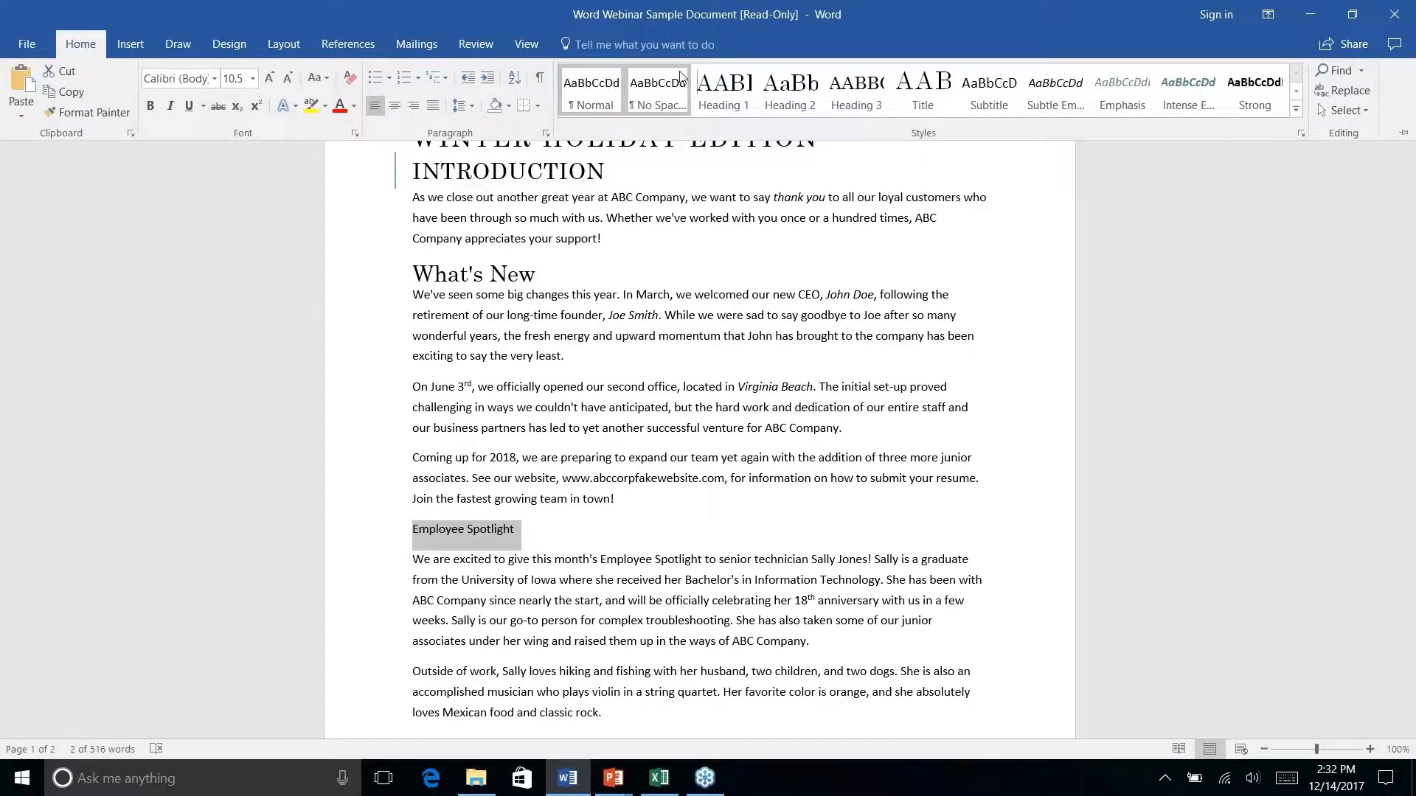
click(714, 89)
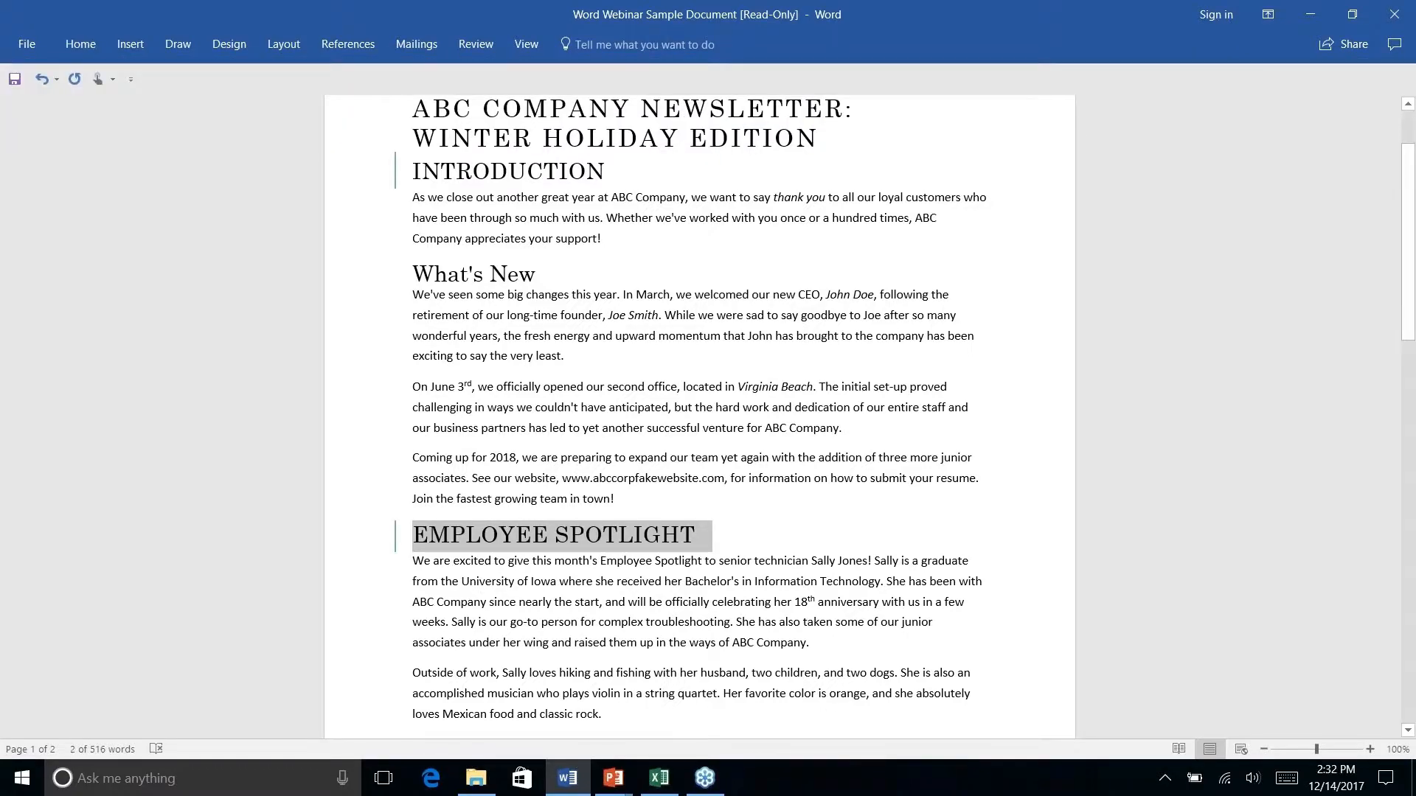
- Apply the Heading 1 style to the "History Lesson" line
scroll(700, 418, down, 4)
triple_click(428, 452)
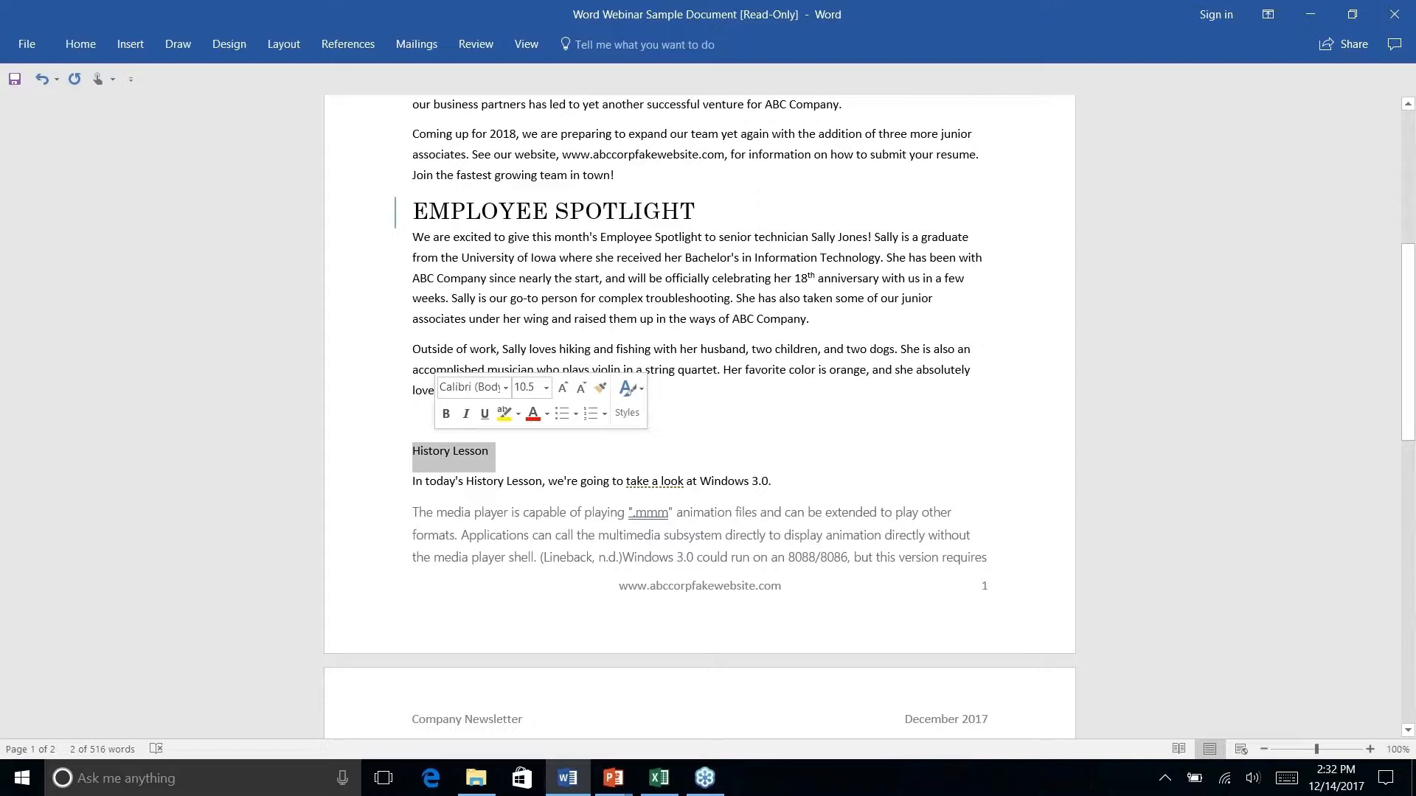
click(81, 43)
click(726, 88)
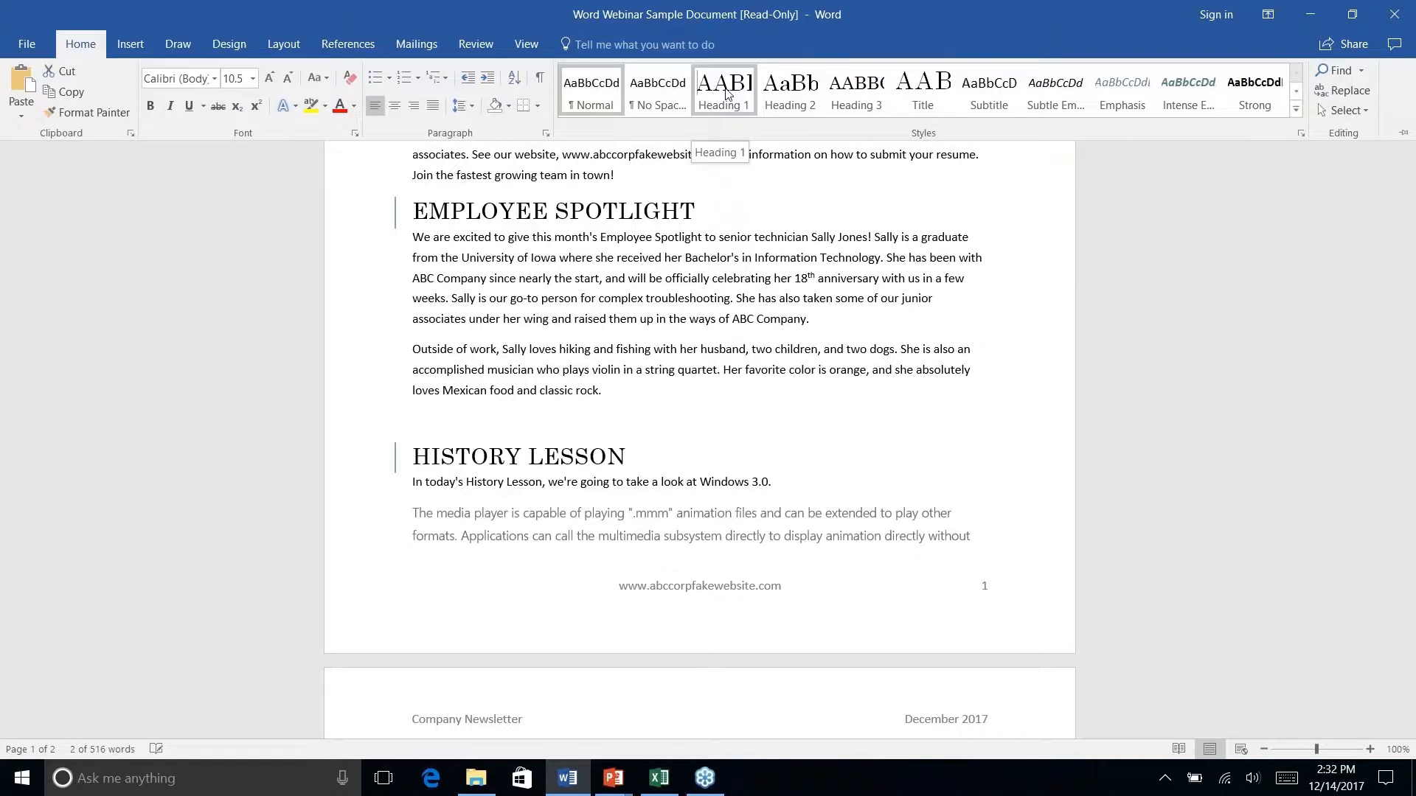
click(727, 94)
- Check which style the "References" heading in the bibliography on page 2 uses
scroll(667, 317, down, 9)
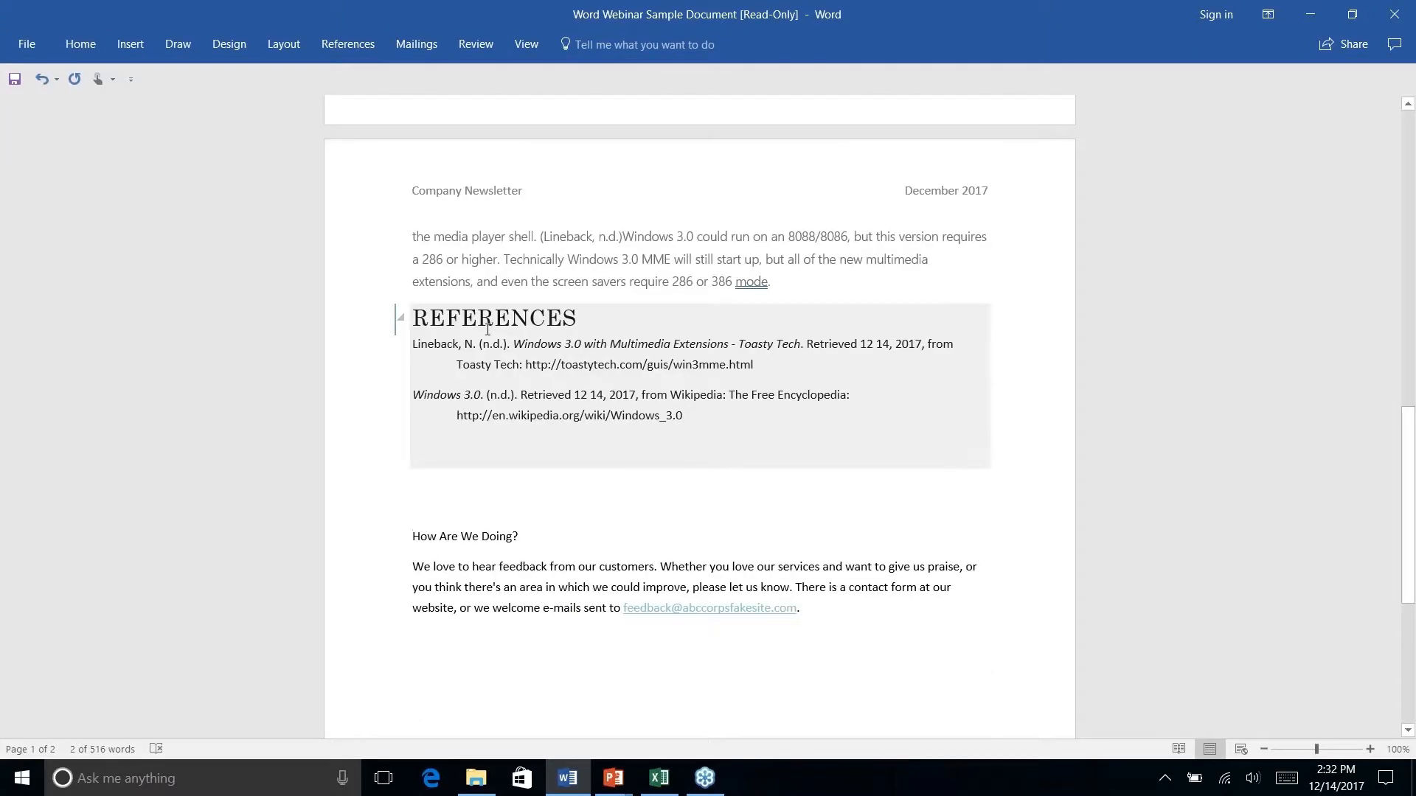
click(671, 316)
scroll(670, 317, up, 2)
scroll(670, 317, up, 1)
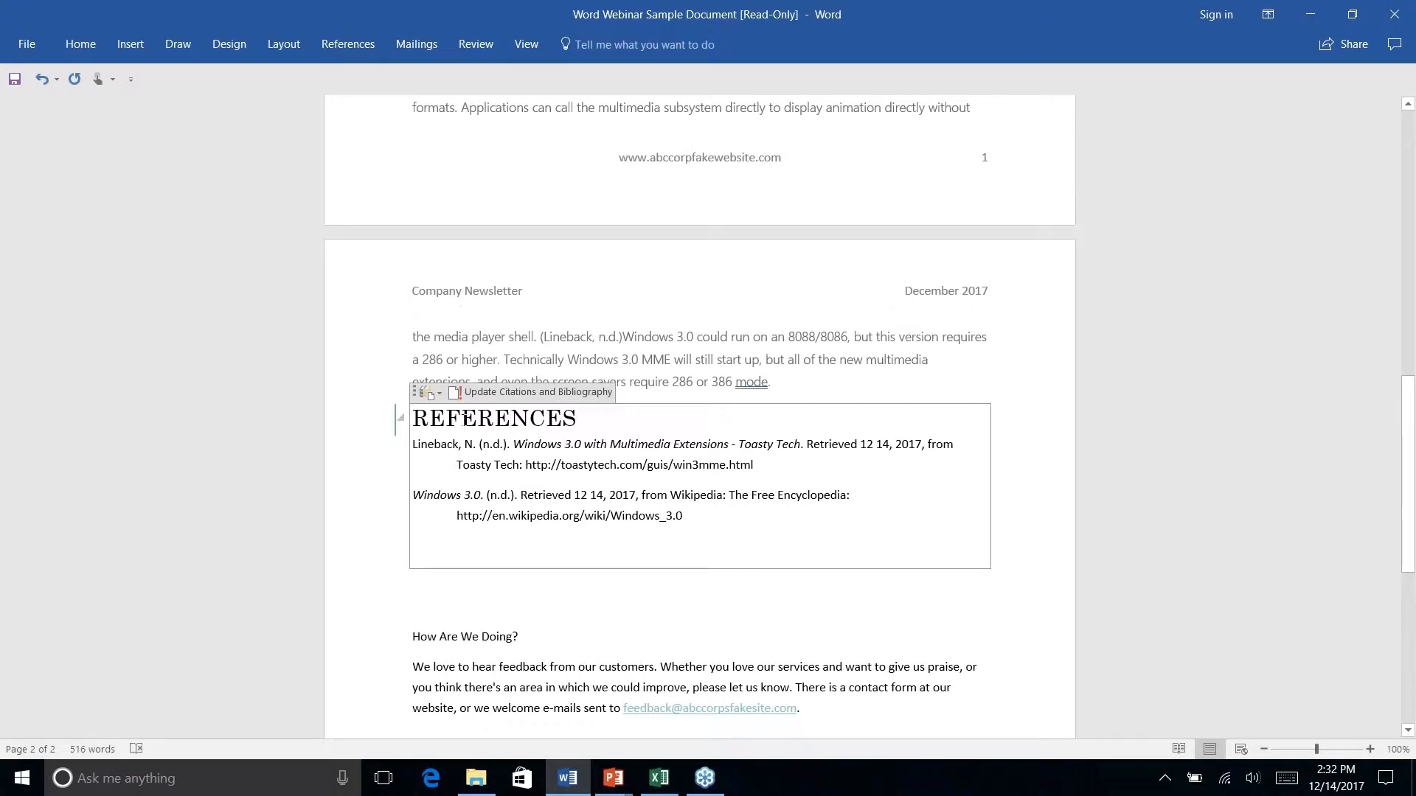
click(68, 41)
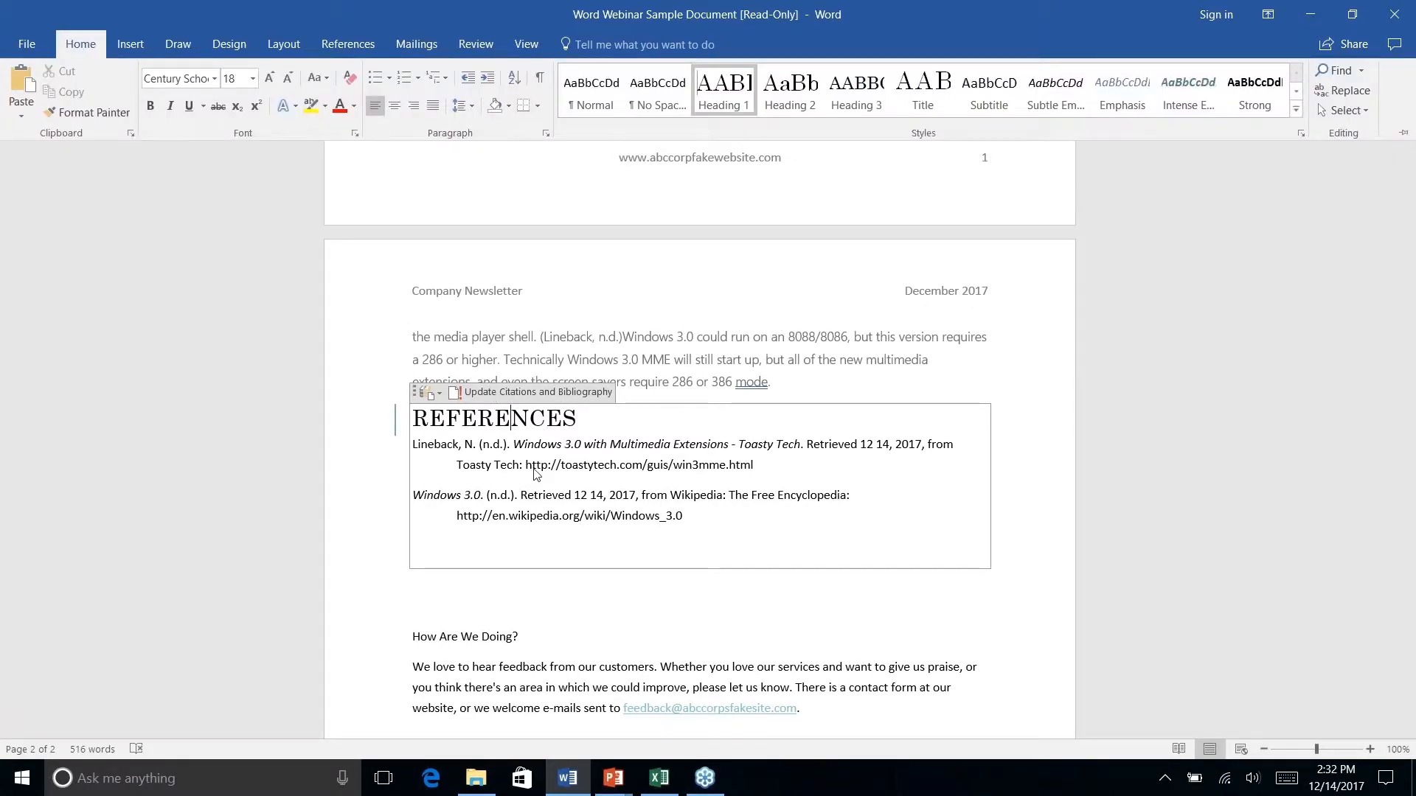
right_click(712, 502)
key(Escape)
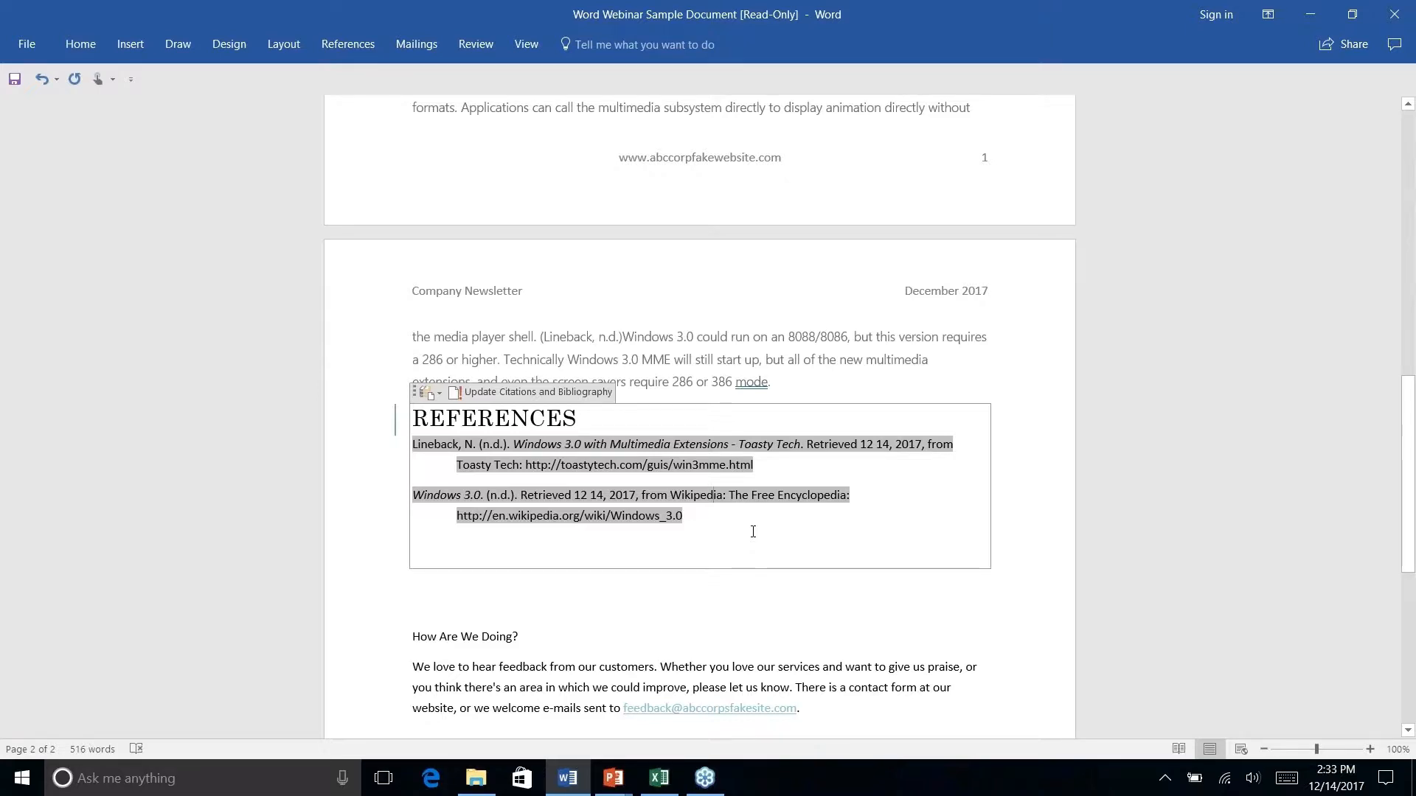
- Delete the "References" heading and its bibliography entries on page 2, along with the extra blank lines there
right_click(857, 581)
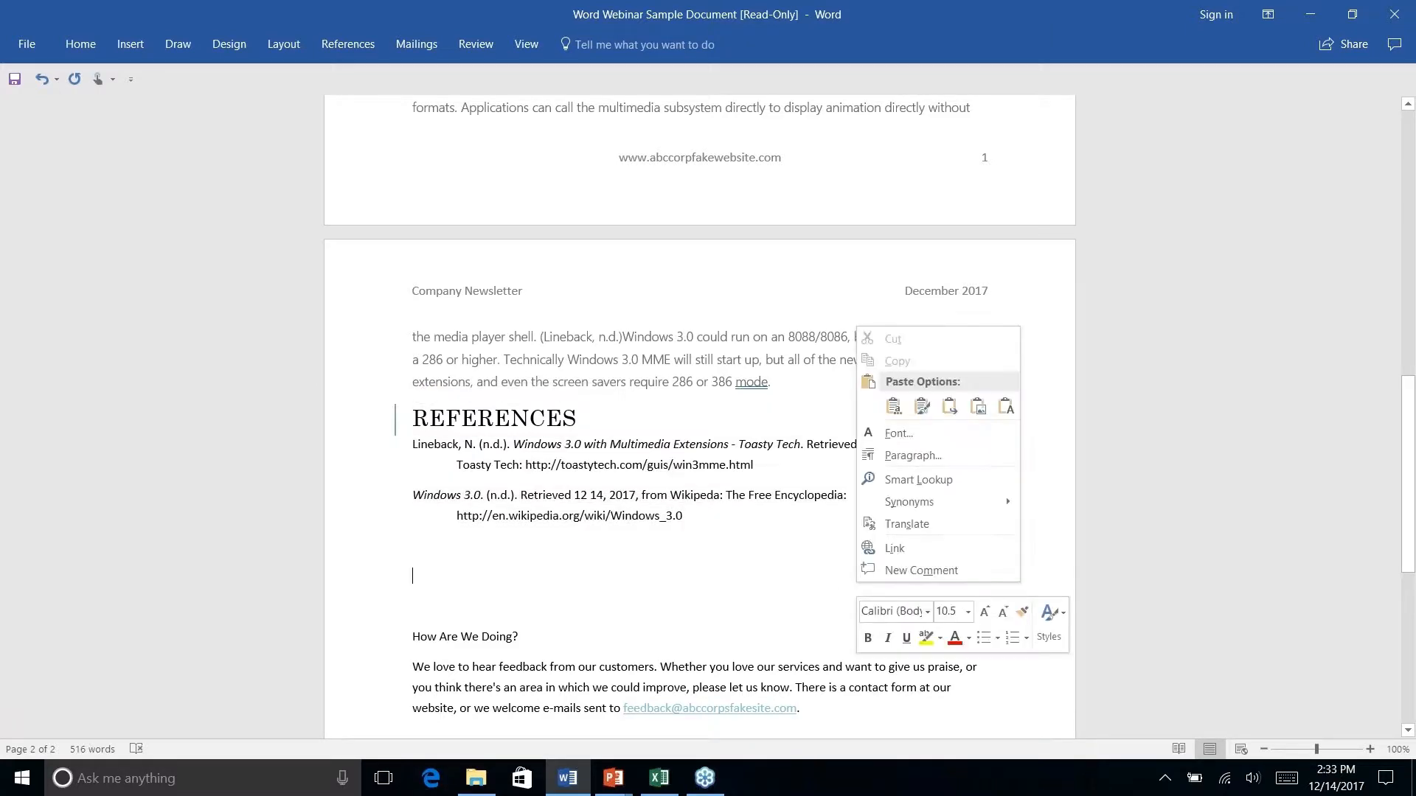
key(Escape)
key(BackSpace)
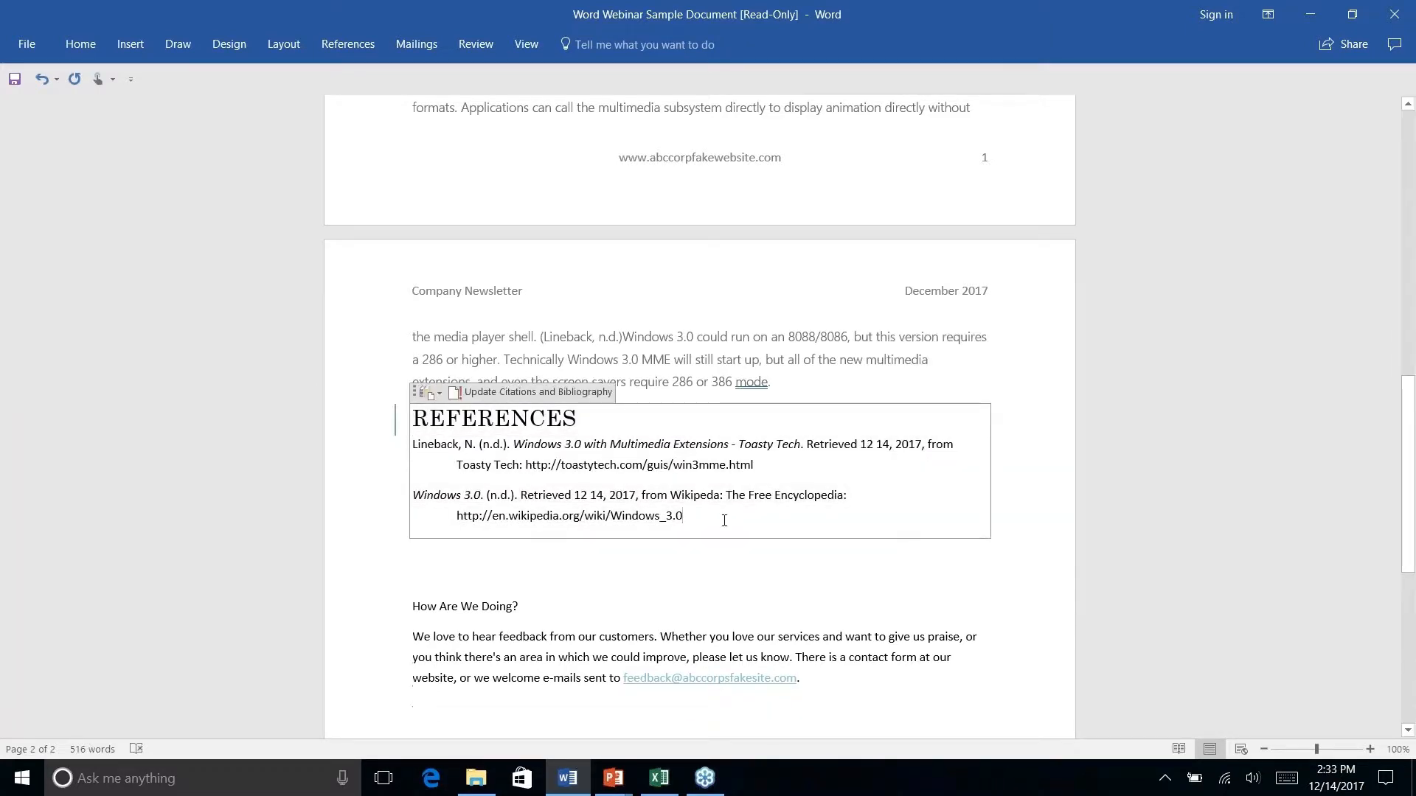
drag(724, 521, 406, 419)
key(Delete)
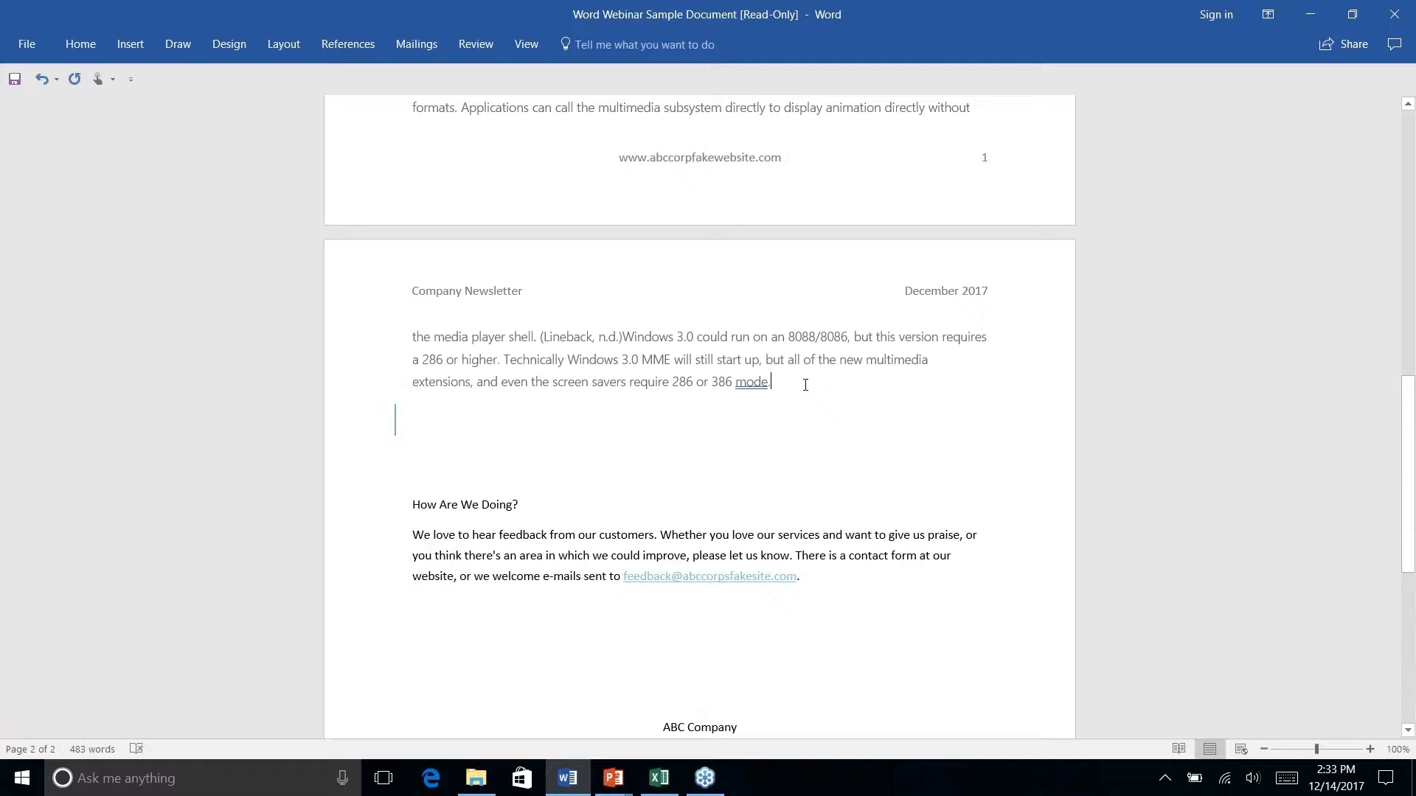
key(Delete)
key(Down)
key(Down)
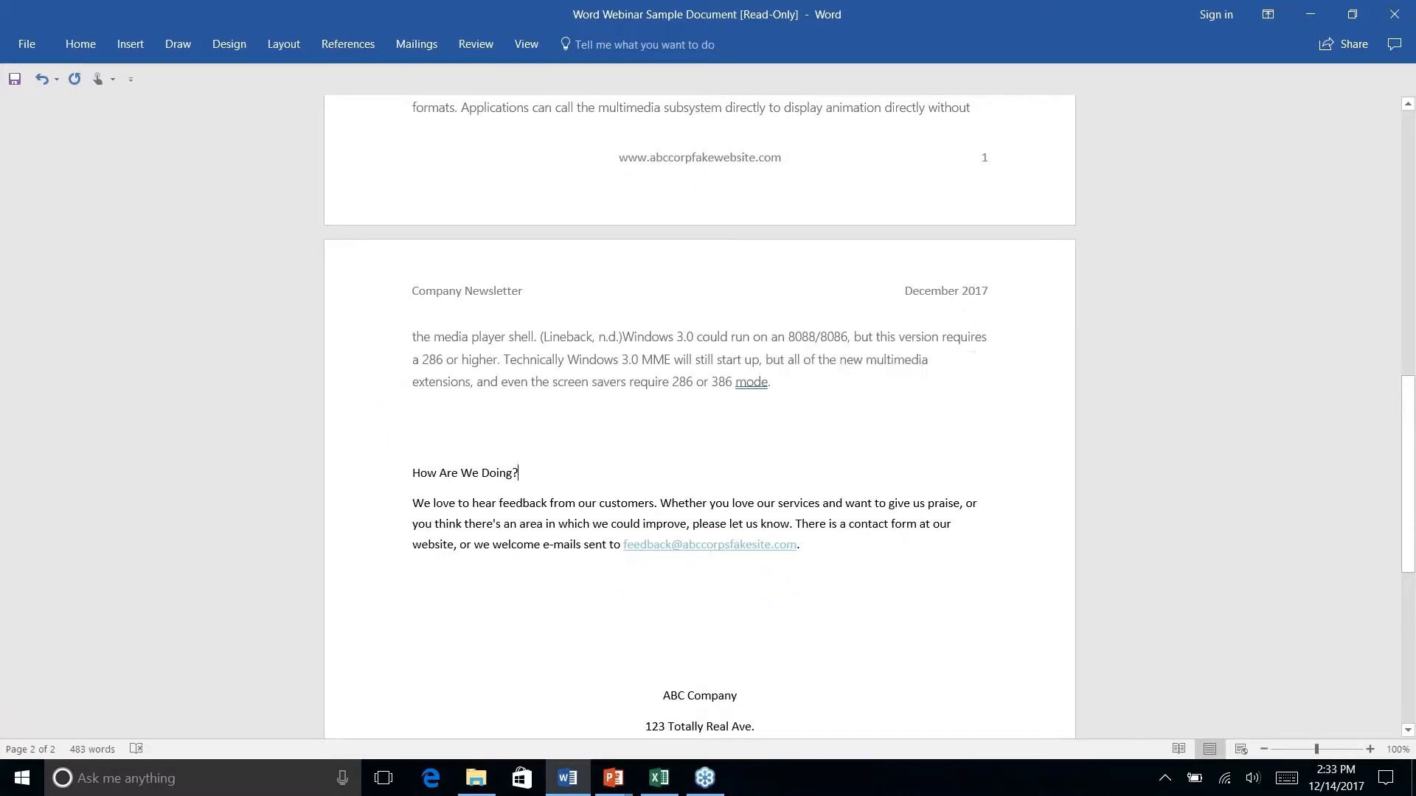
click(414, 415)
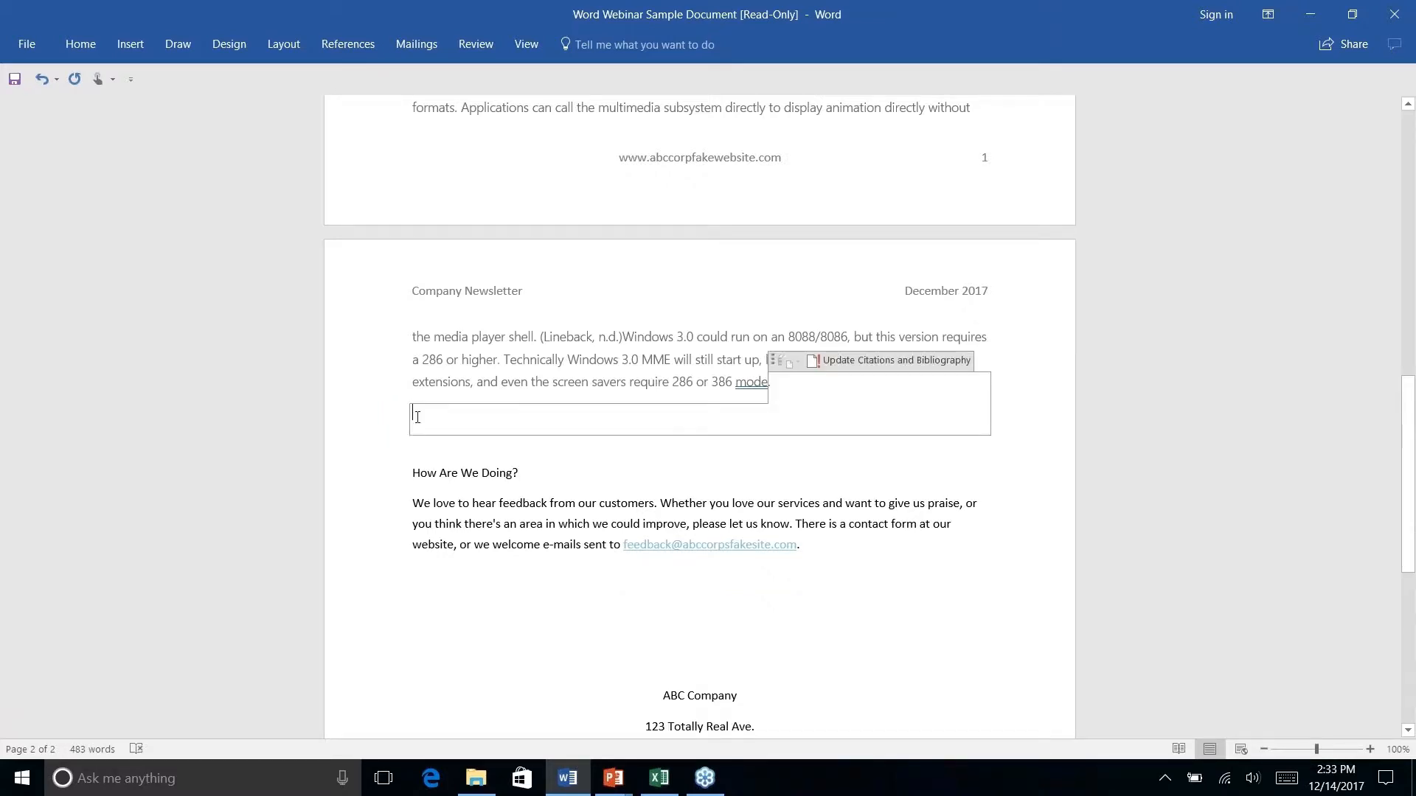
right_click(591, 452)
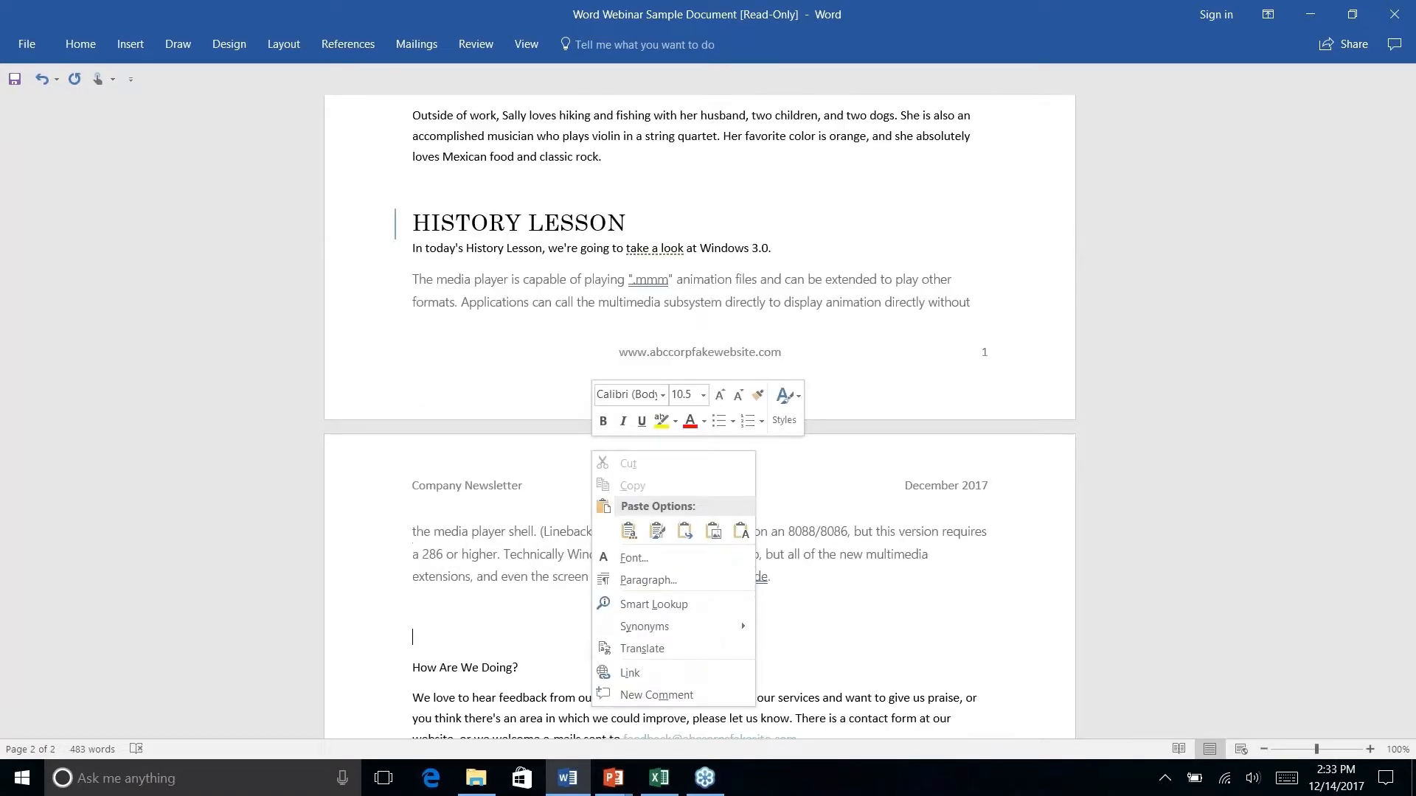
scroll(502, 401, up, 1)
click(502, 401)
scroll(511, 343, up, 3)
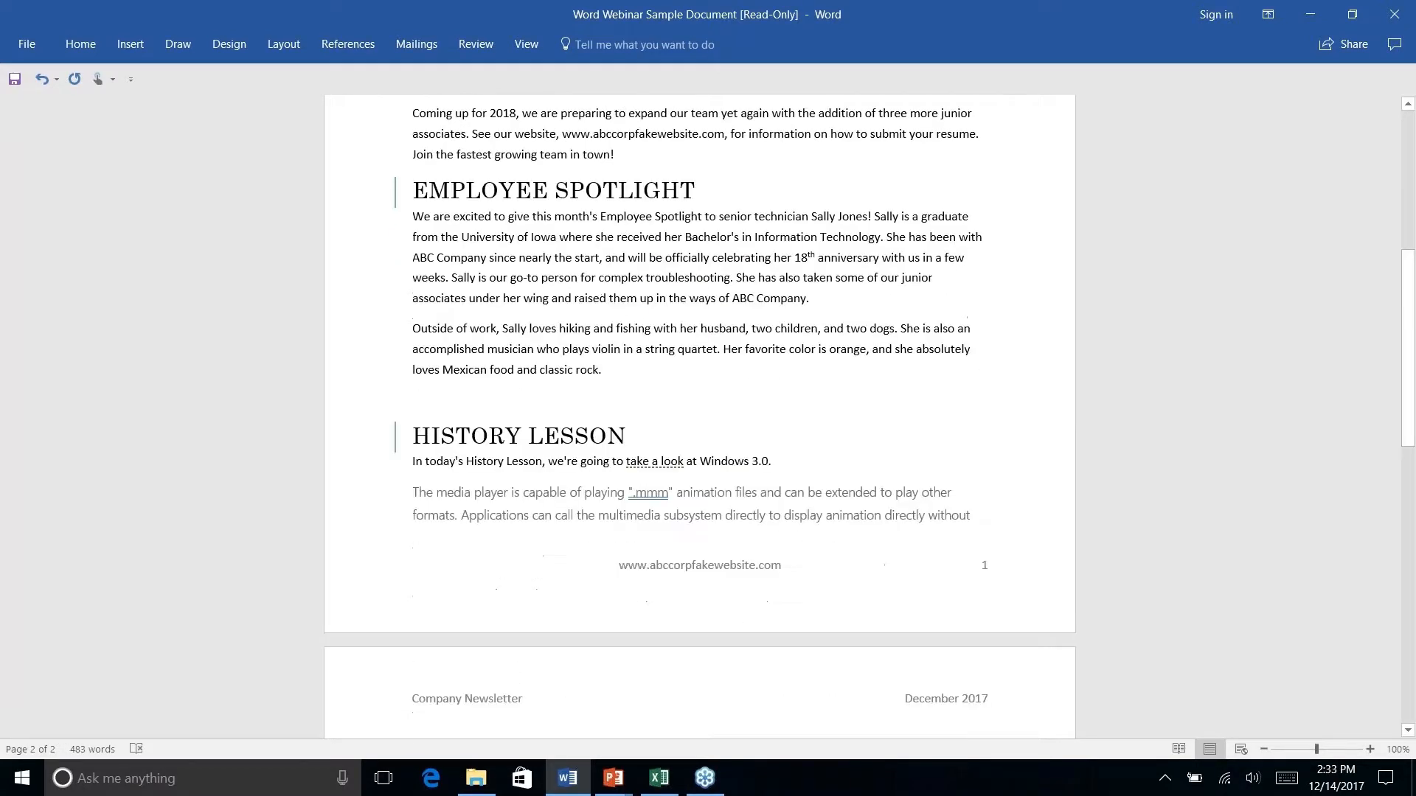
- Apply the Heading 1 style to the "How Are We Doing?" line on page 2
scroll(511, 344, down, 10)
scroll(511, 343, up, 4)
right_click(513, 347)
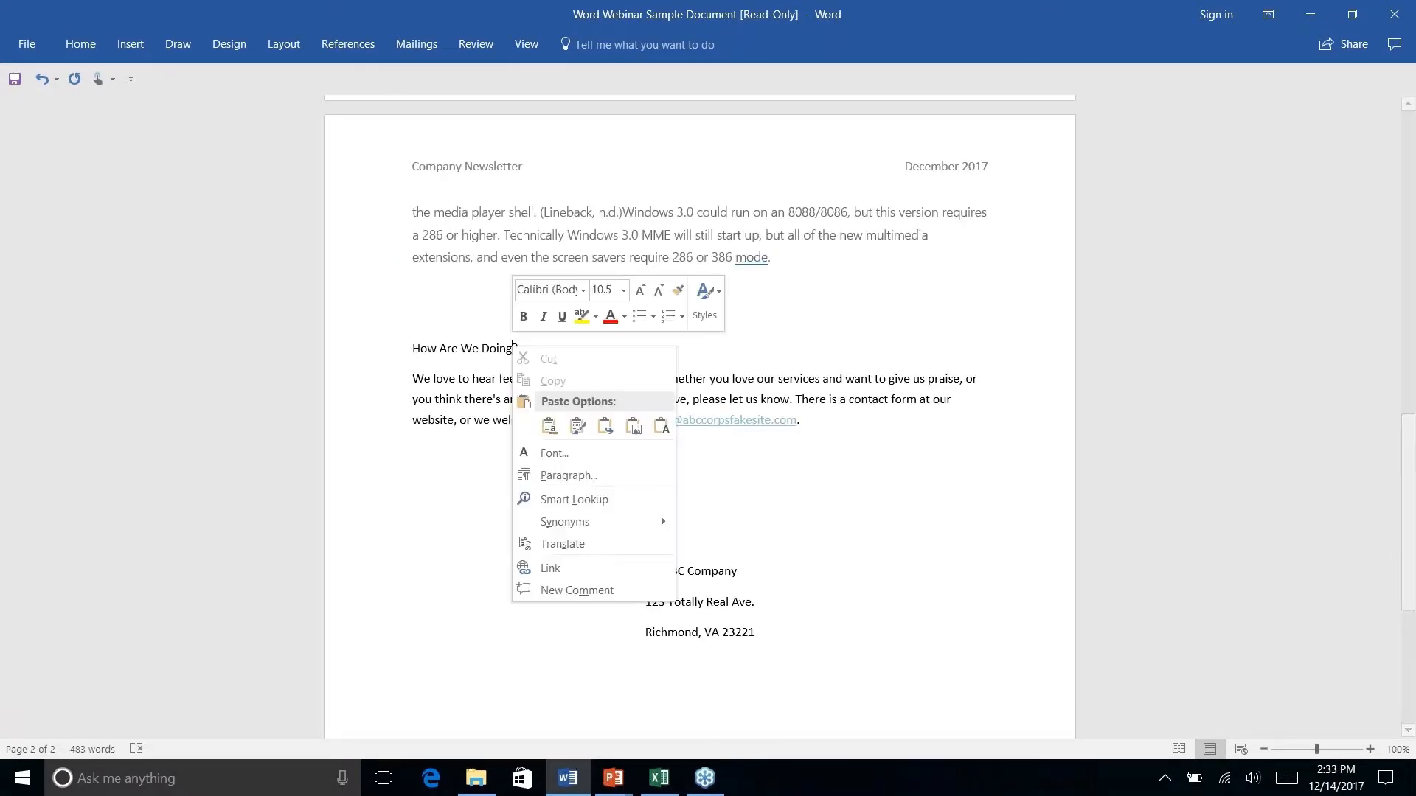
triple_click(475, 348)
click(81, 48)
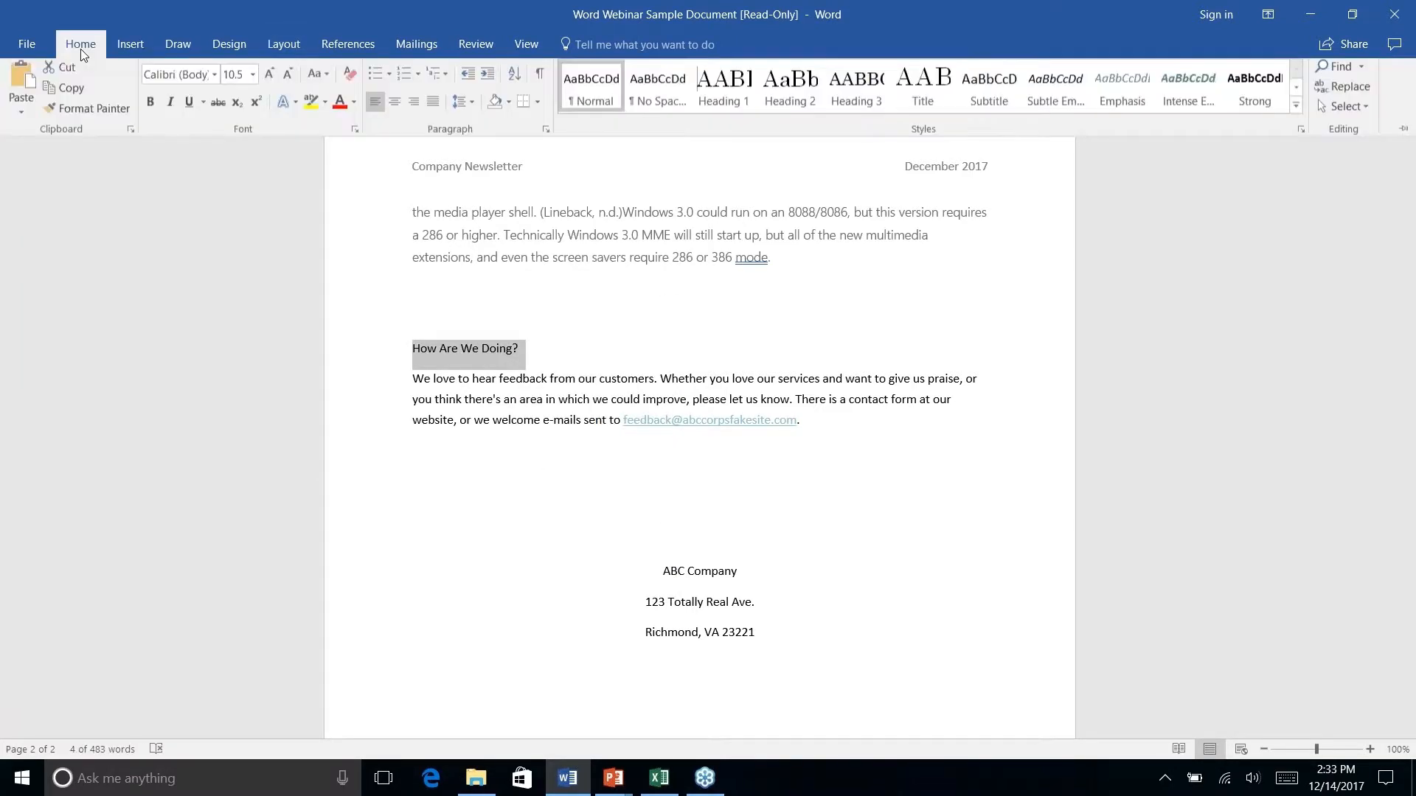
click(724, 86)
scroll(787, 348, down, 5)
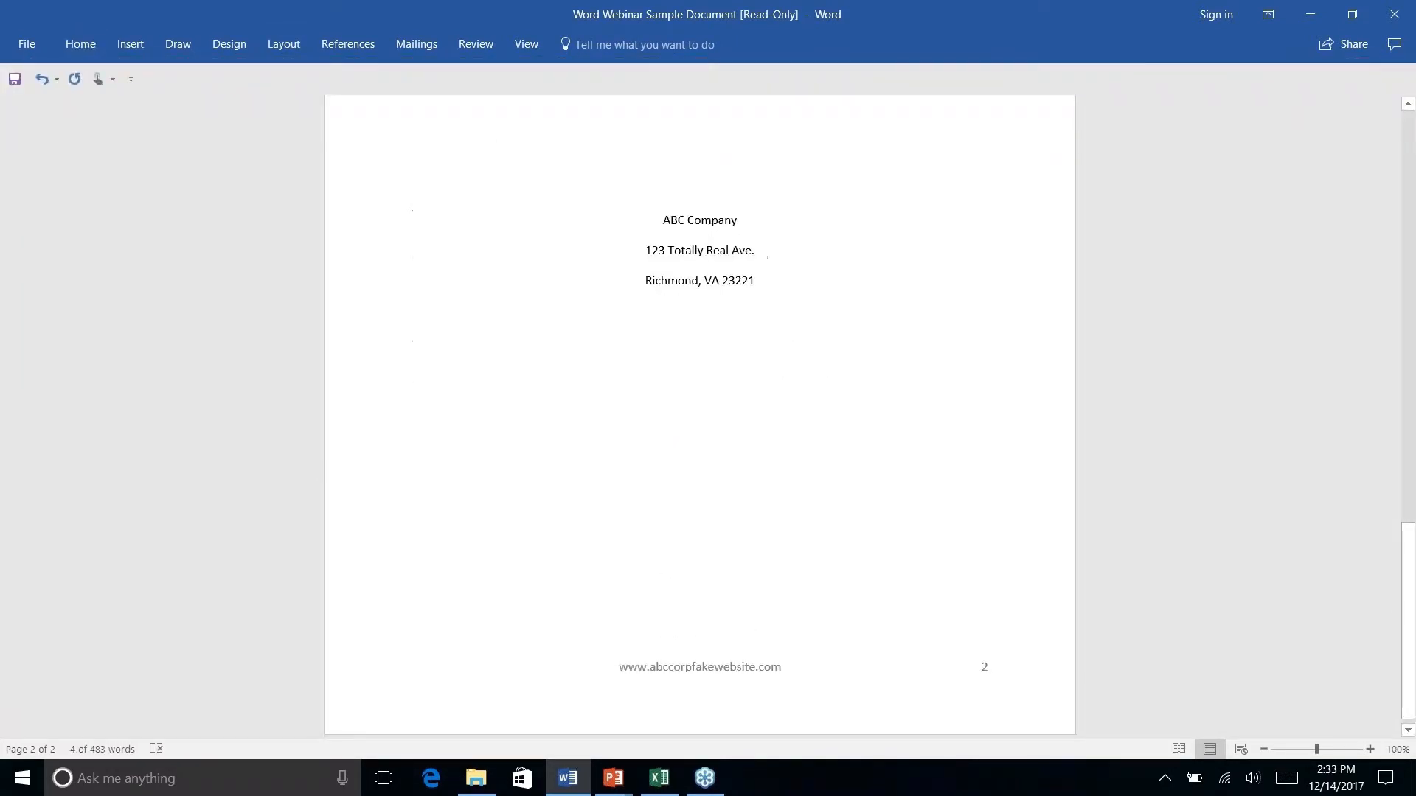
- Add a blank line between the newsletter title and the Introduction heading, and place the cursor on it
scroll(700, 413, up, 15)
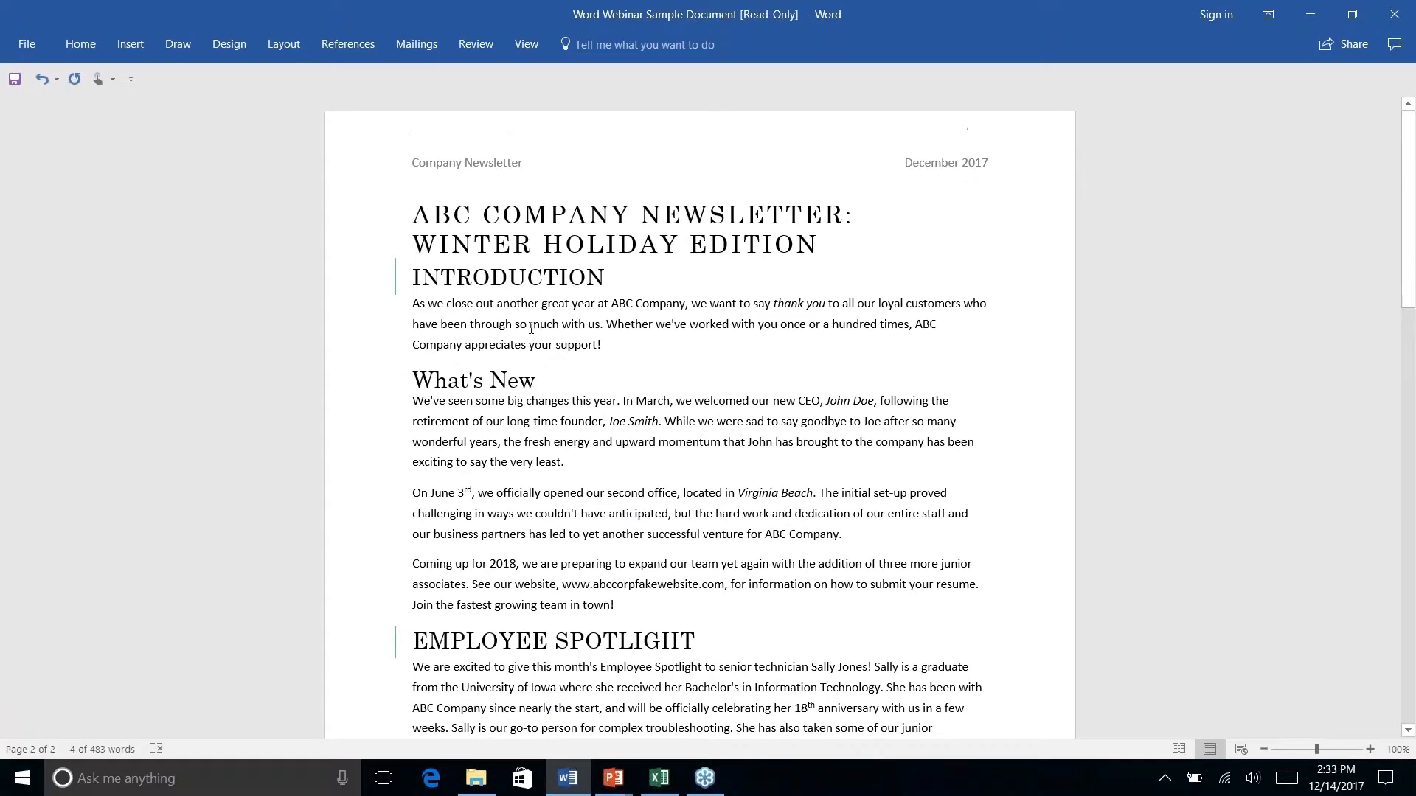
click(531, 328)
click(489, 293)
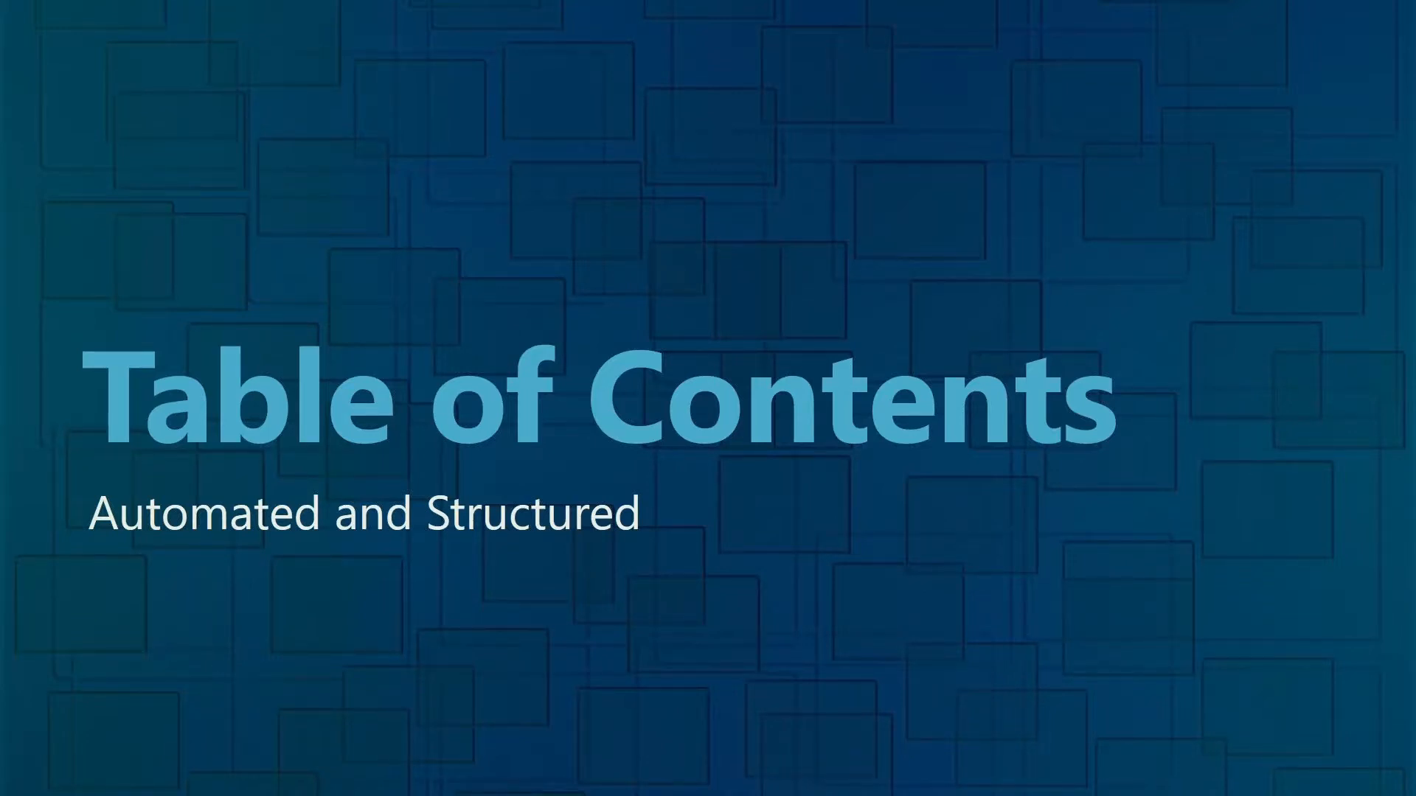
key(alt+Tab)
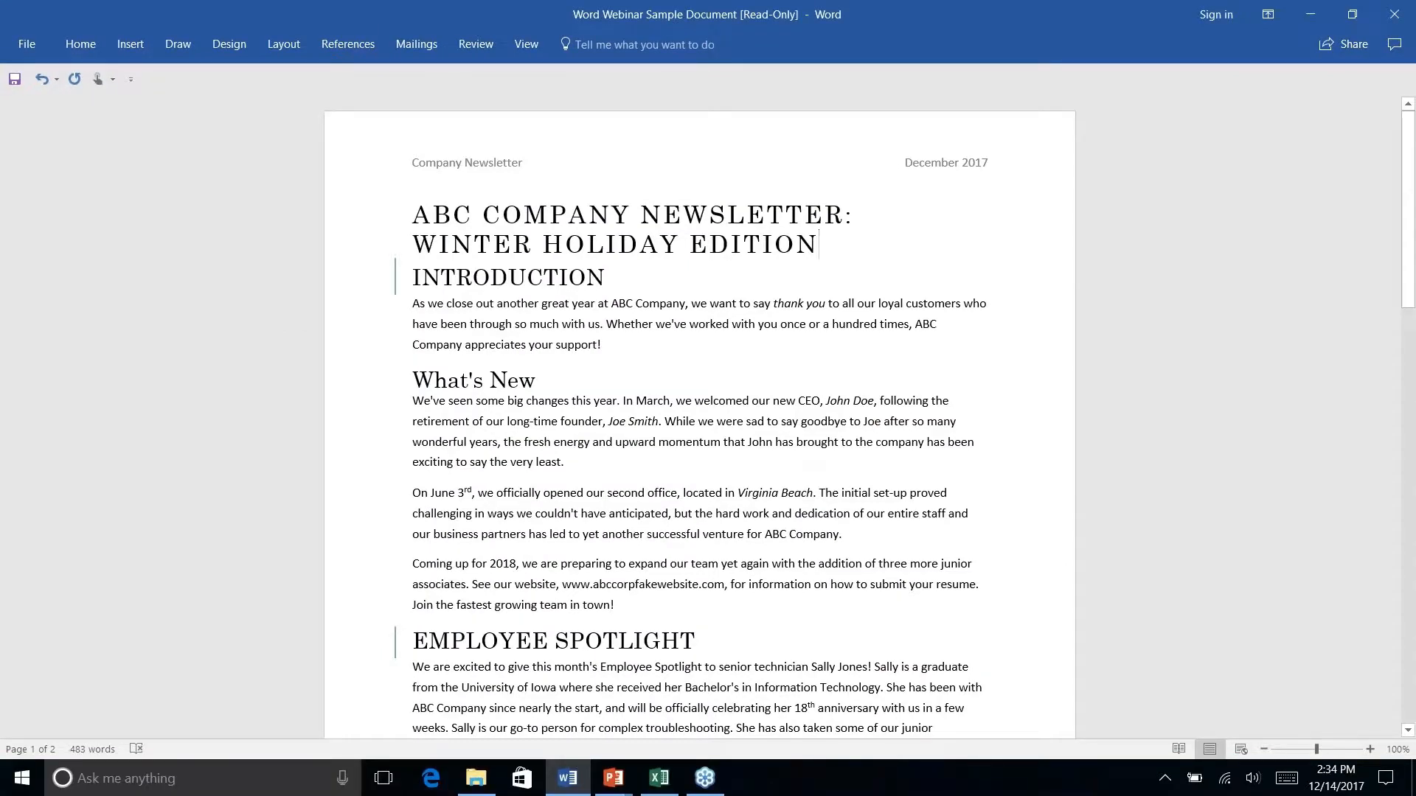
key(Return)
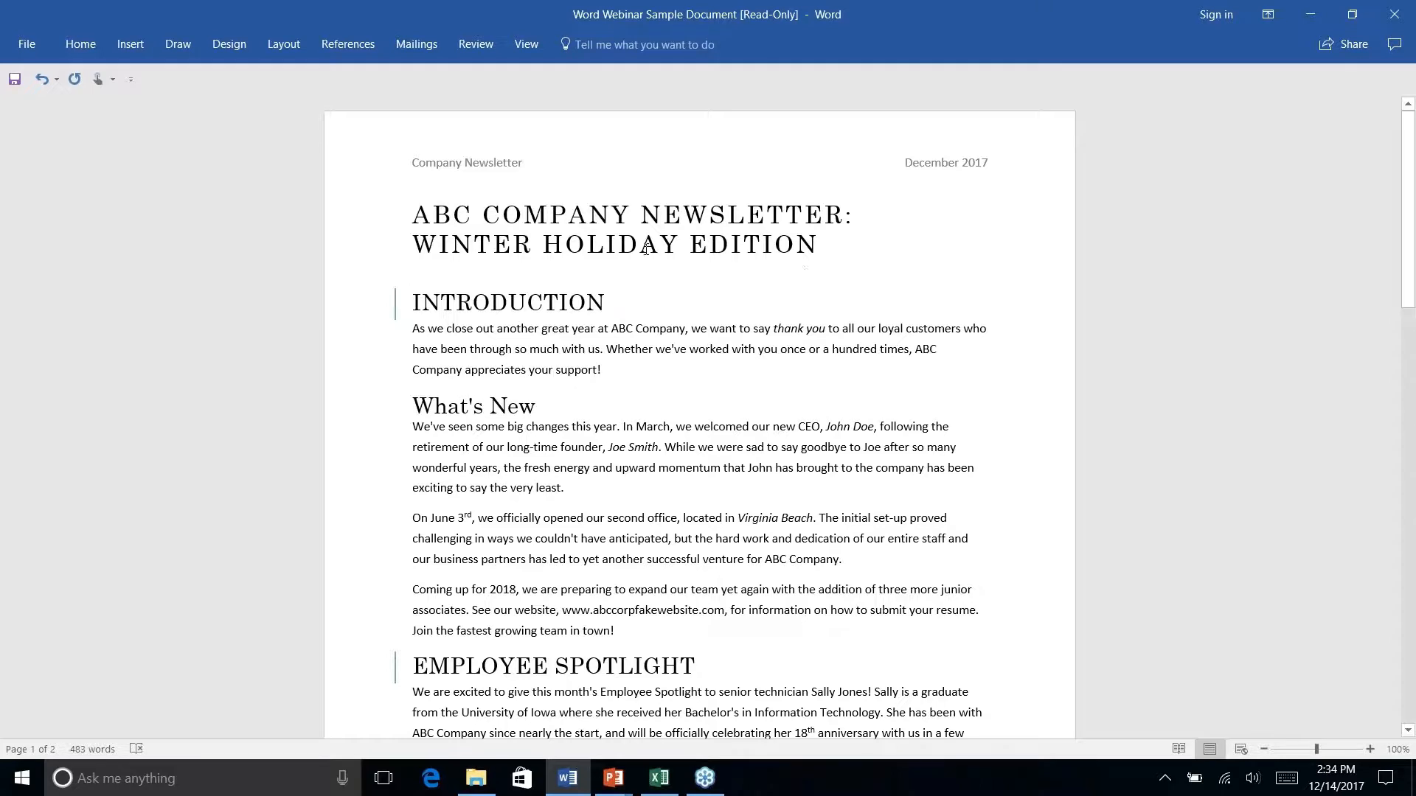
click(606, 263)
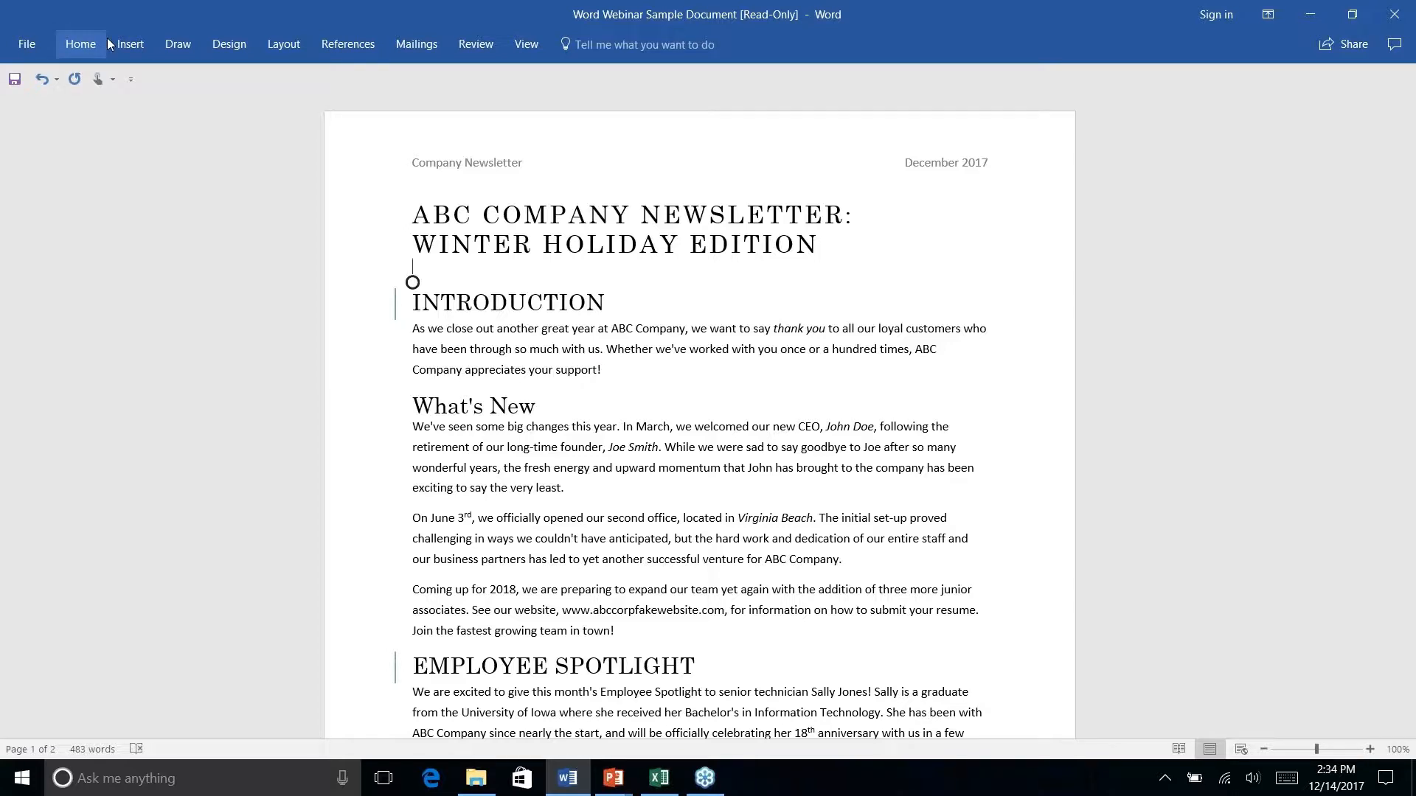
- Insert the built-in Automatic Table 1 table of contents on the blank line below the newsletter title
key(alt+s)
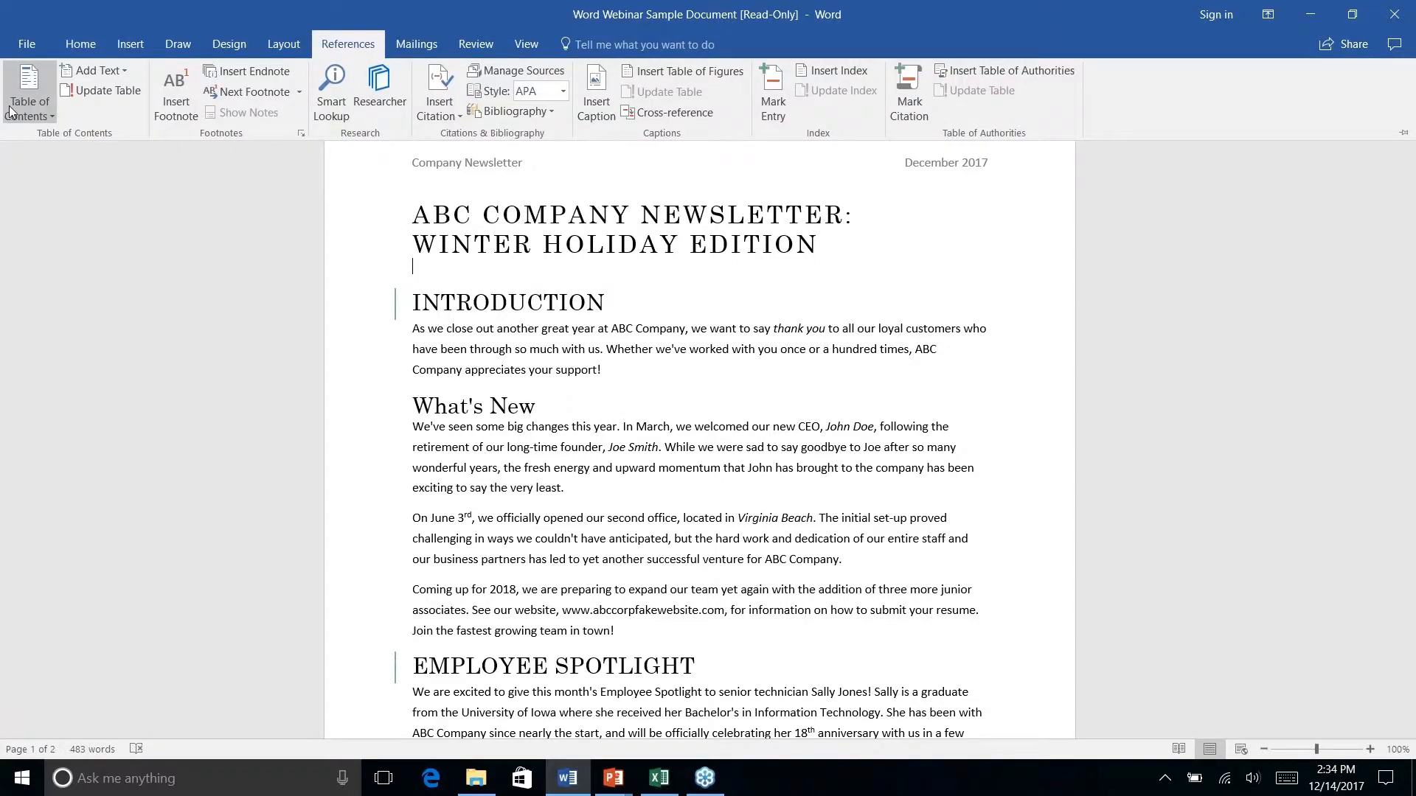
click(48, 118)
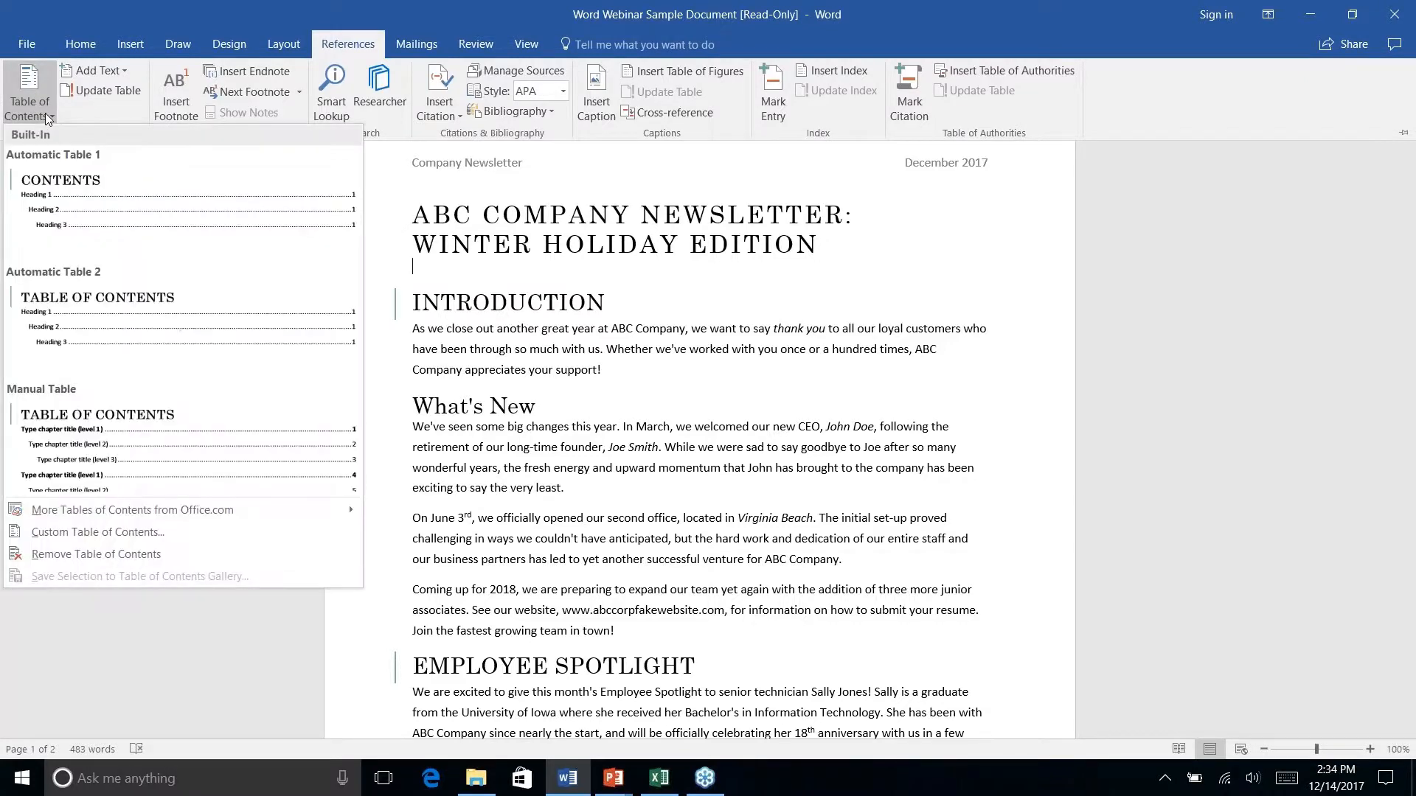
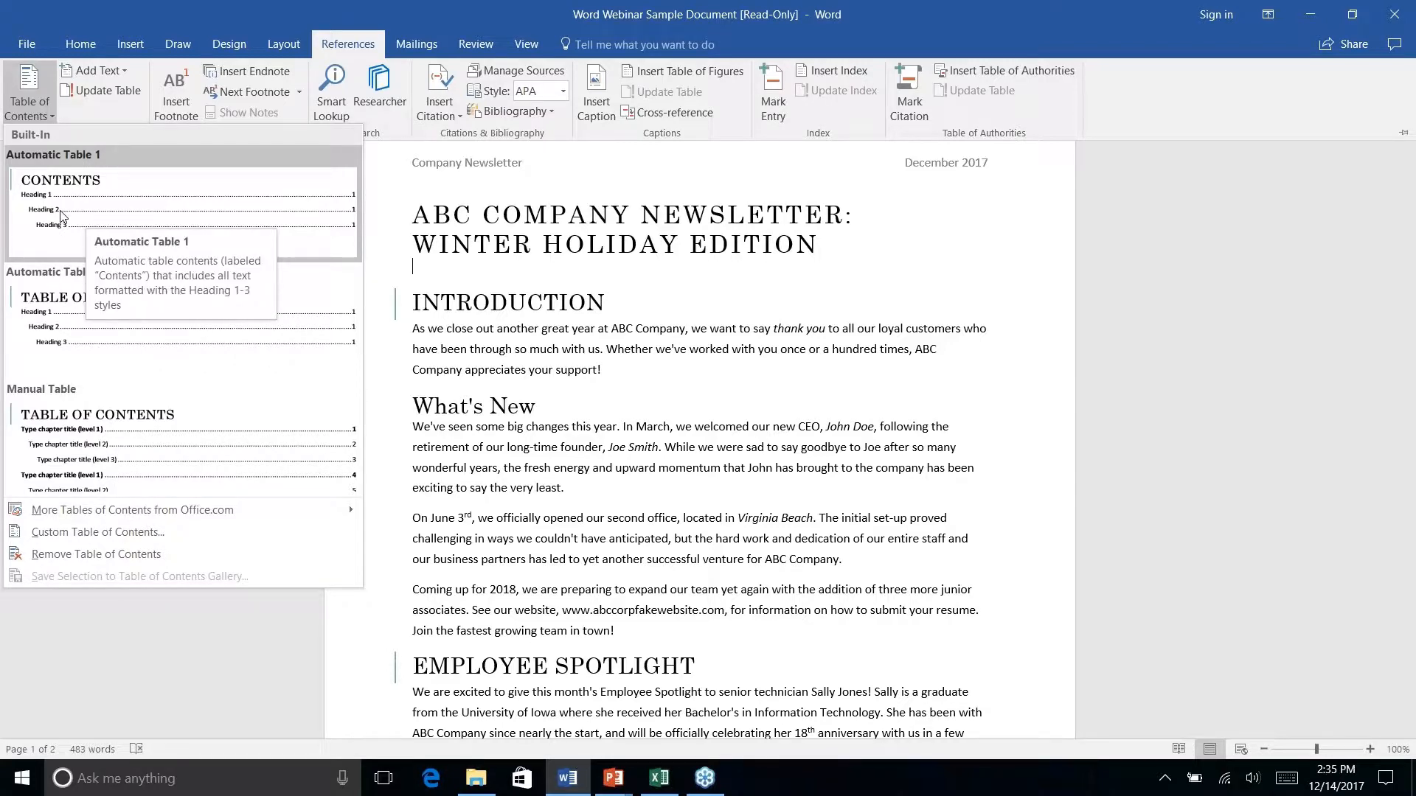
right_click(62, 216)
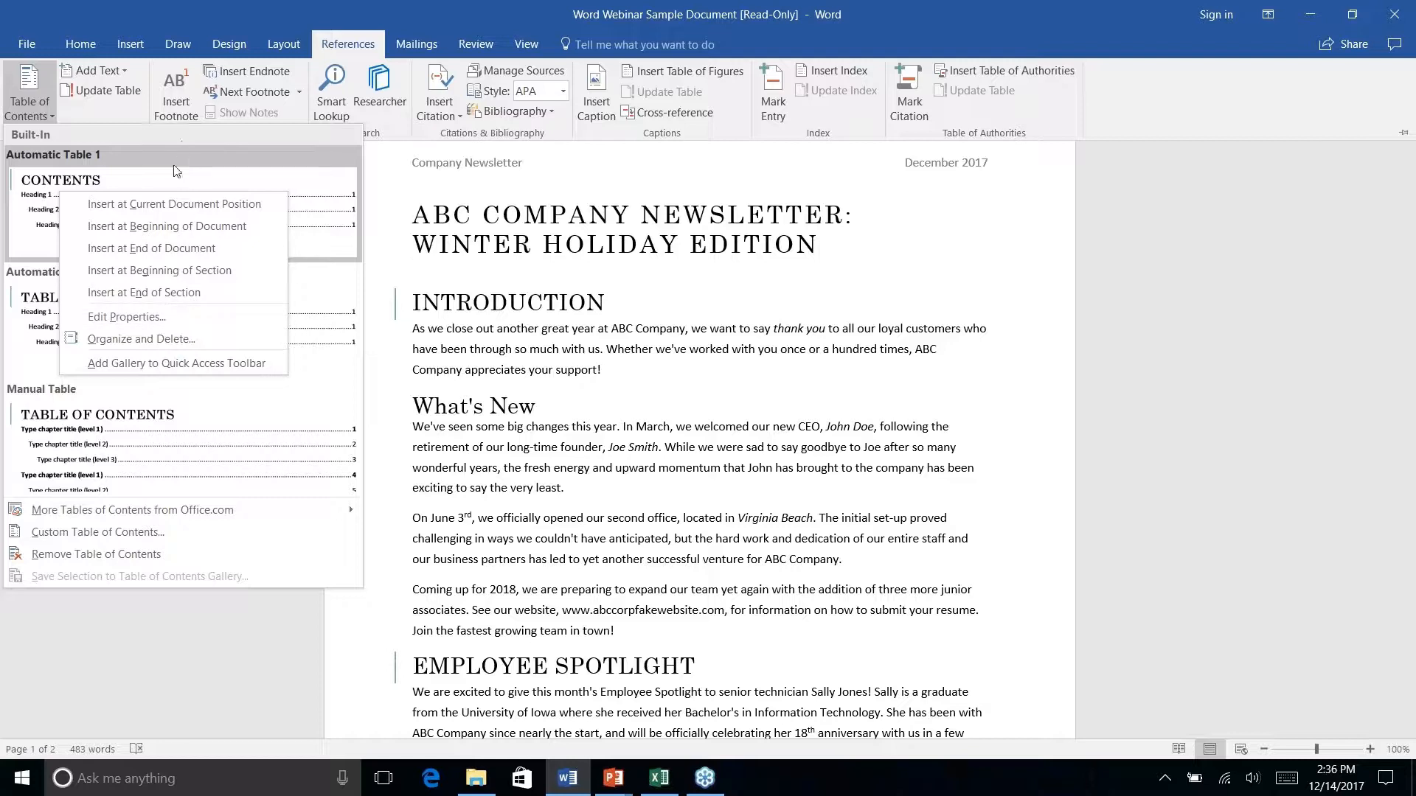
key(Escape)
key(Escape)
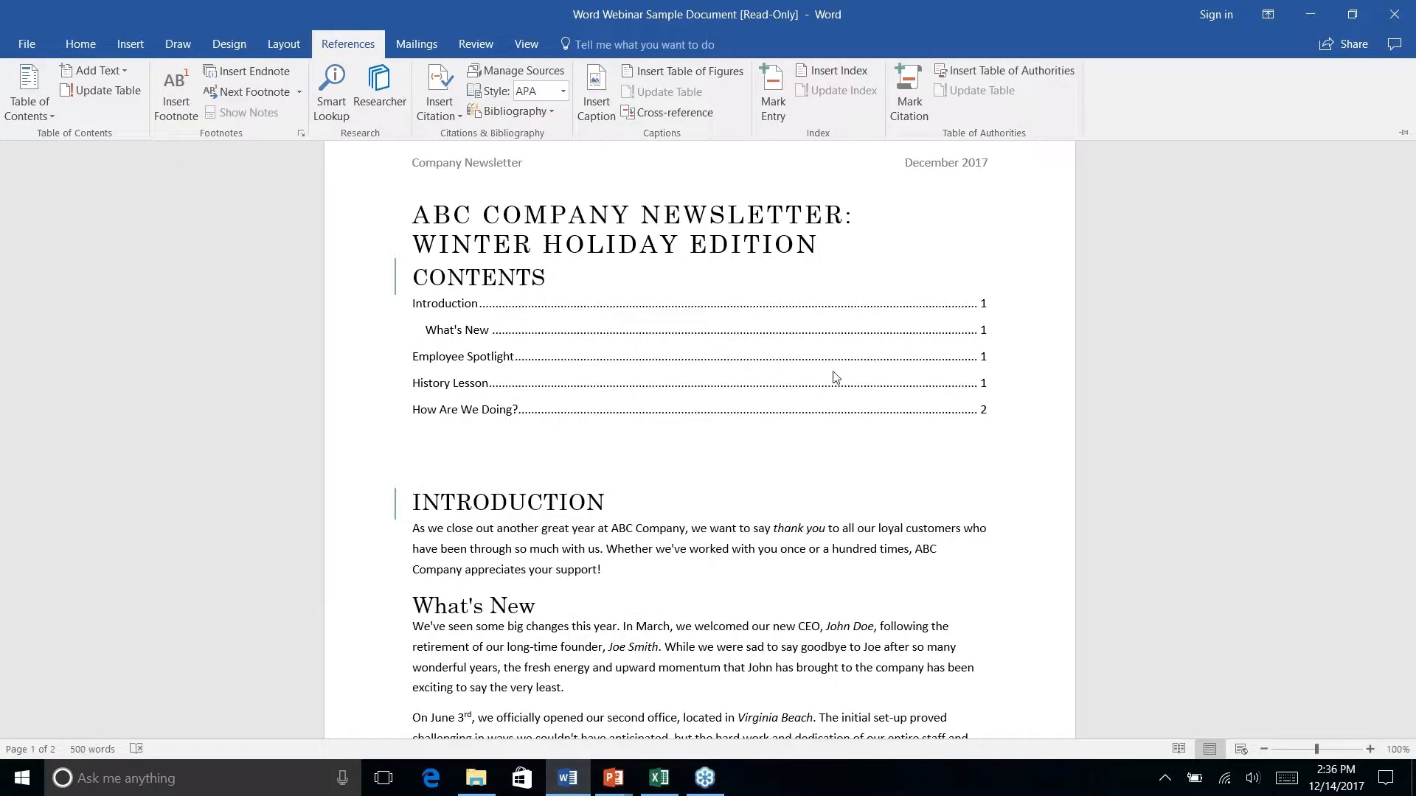
- Add a blank line between the newsletter title and the Contents heading
click(981, 357)
click(820, 245)
key(Return)
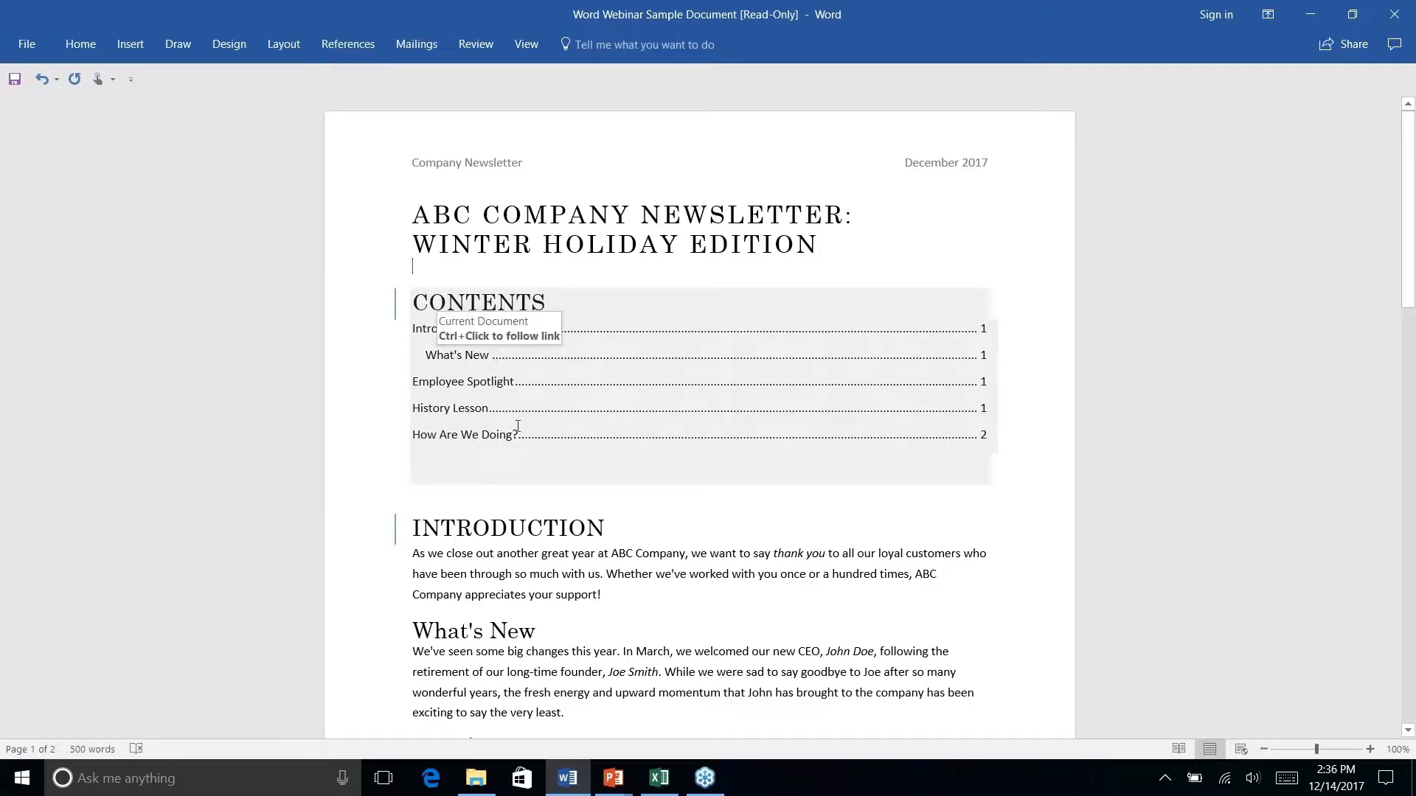
- Review the table of contents, its update option and the document's sections down to the closing company address
click(418, 629)
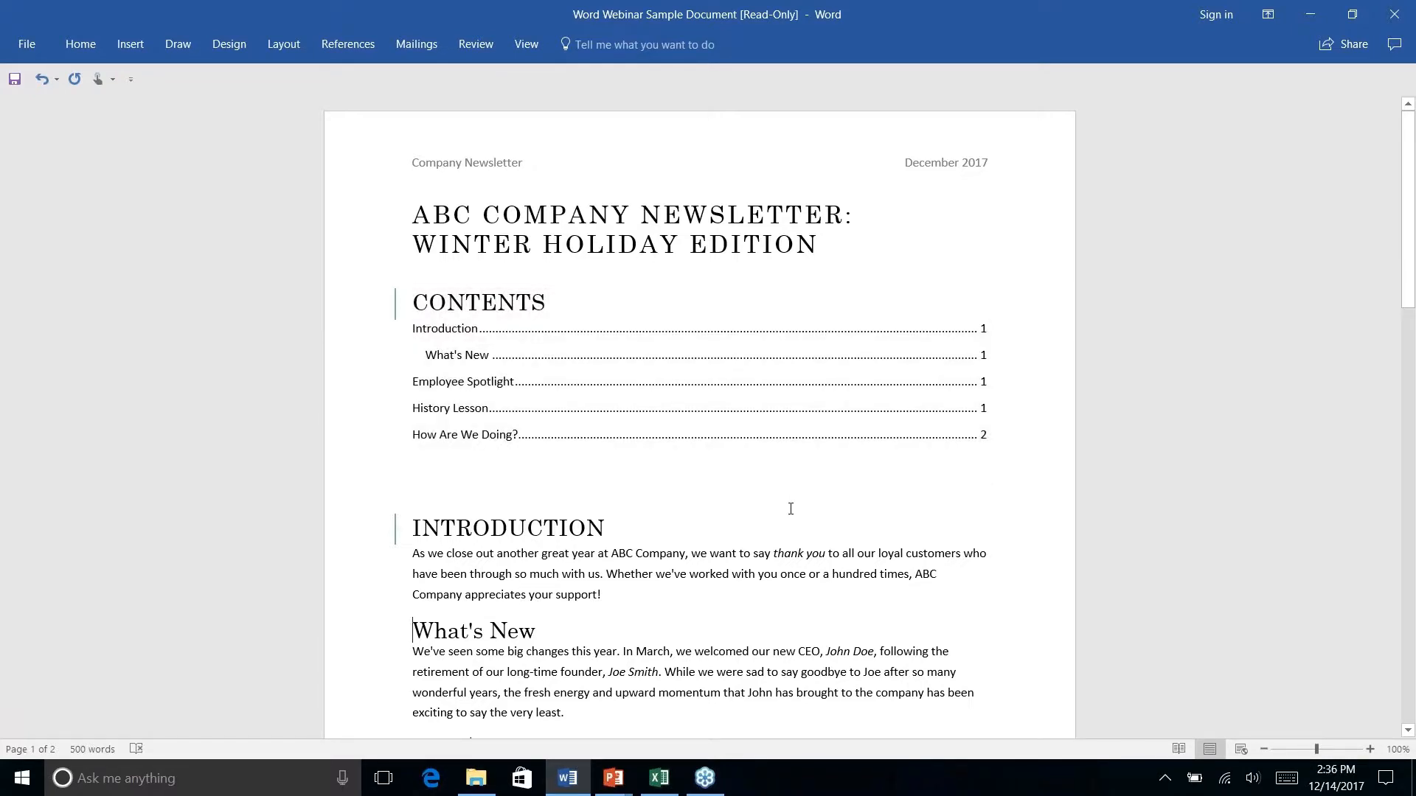
scroll(790, 506, down, 3)
scroll(786, 496, up, 3)
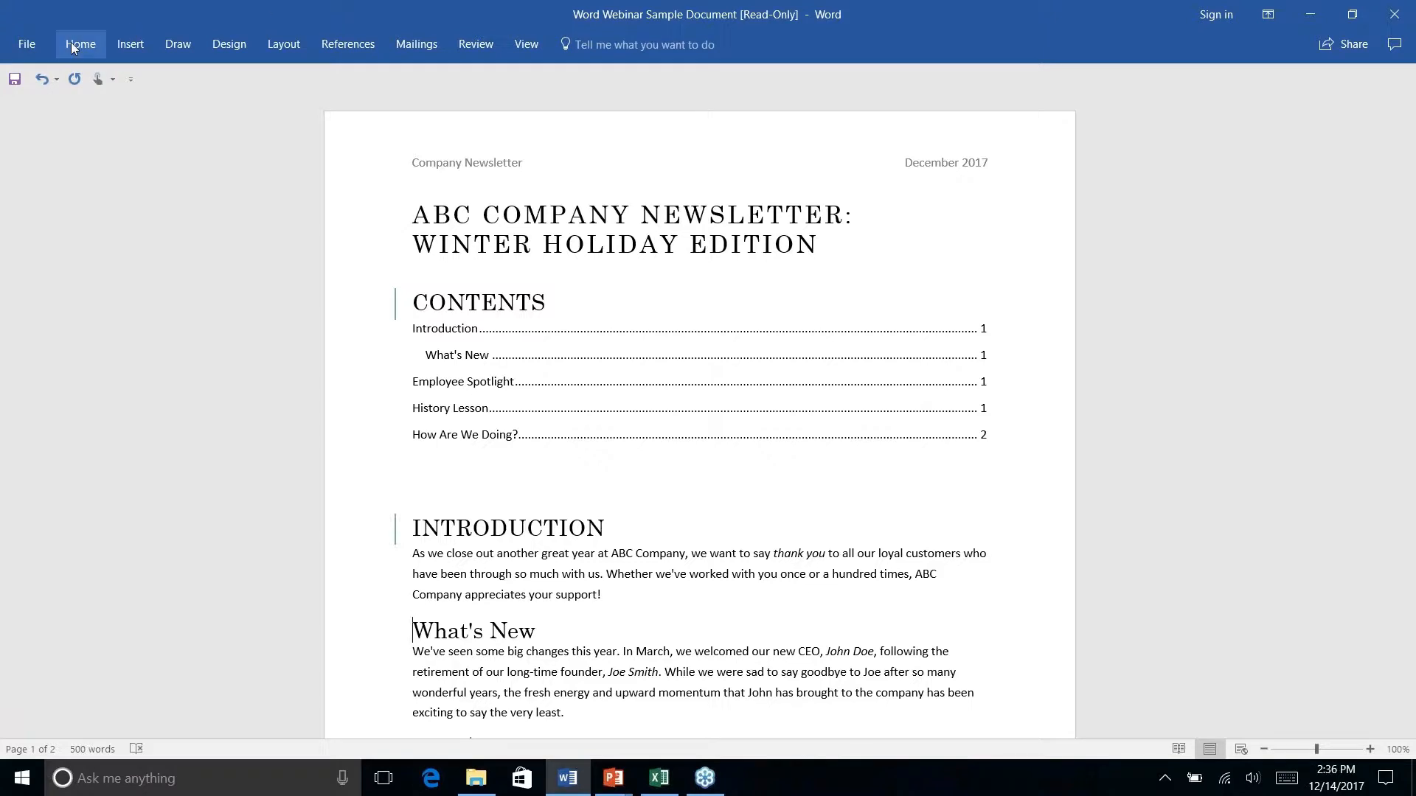
click(352, 45)
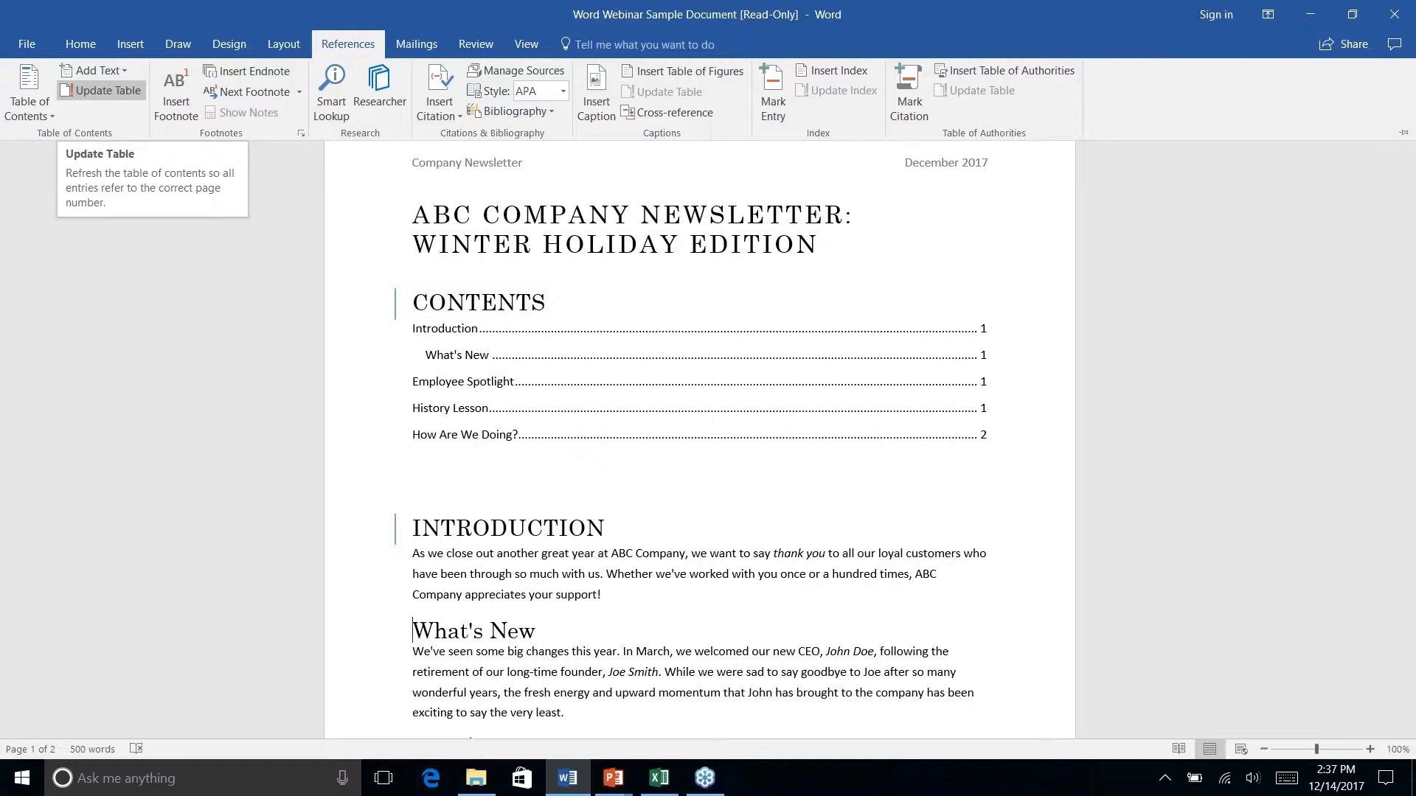
click(822, 478)
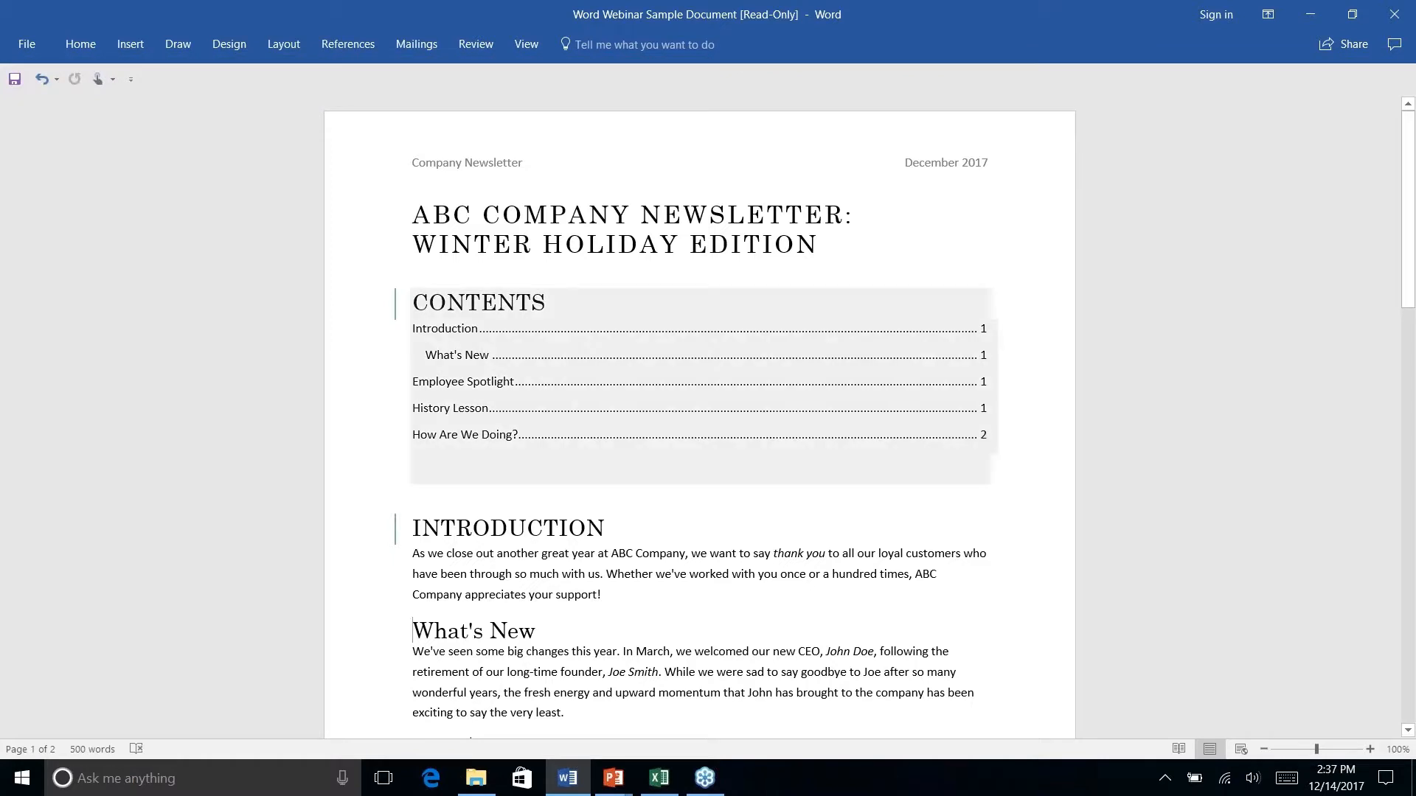
click(723, 445)
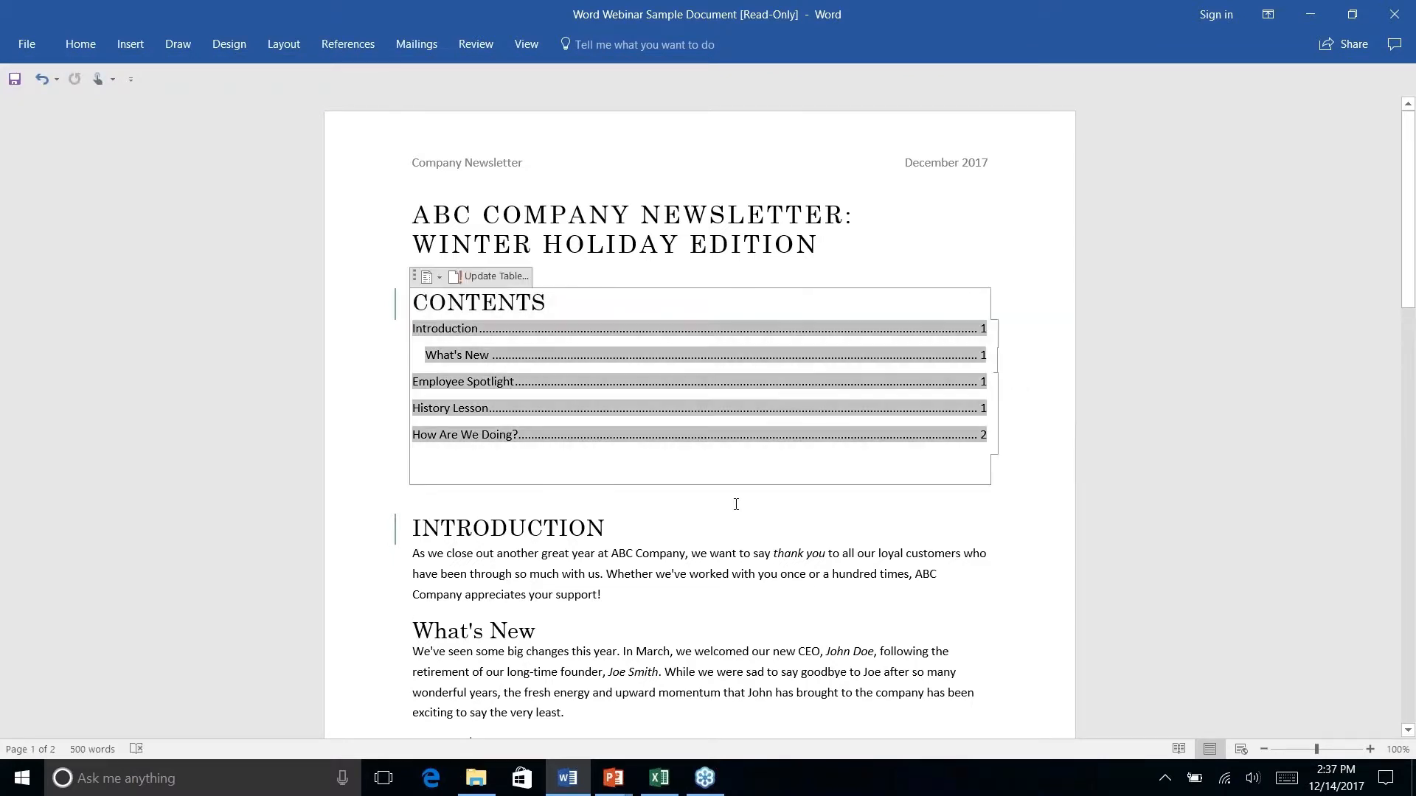
click(736, 493)
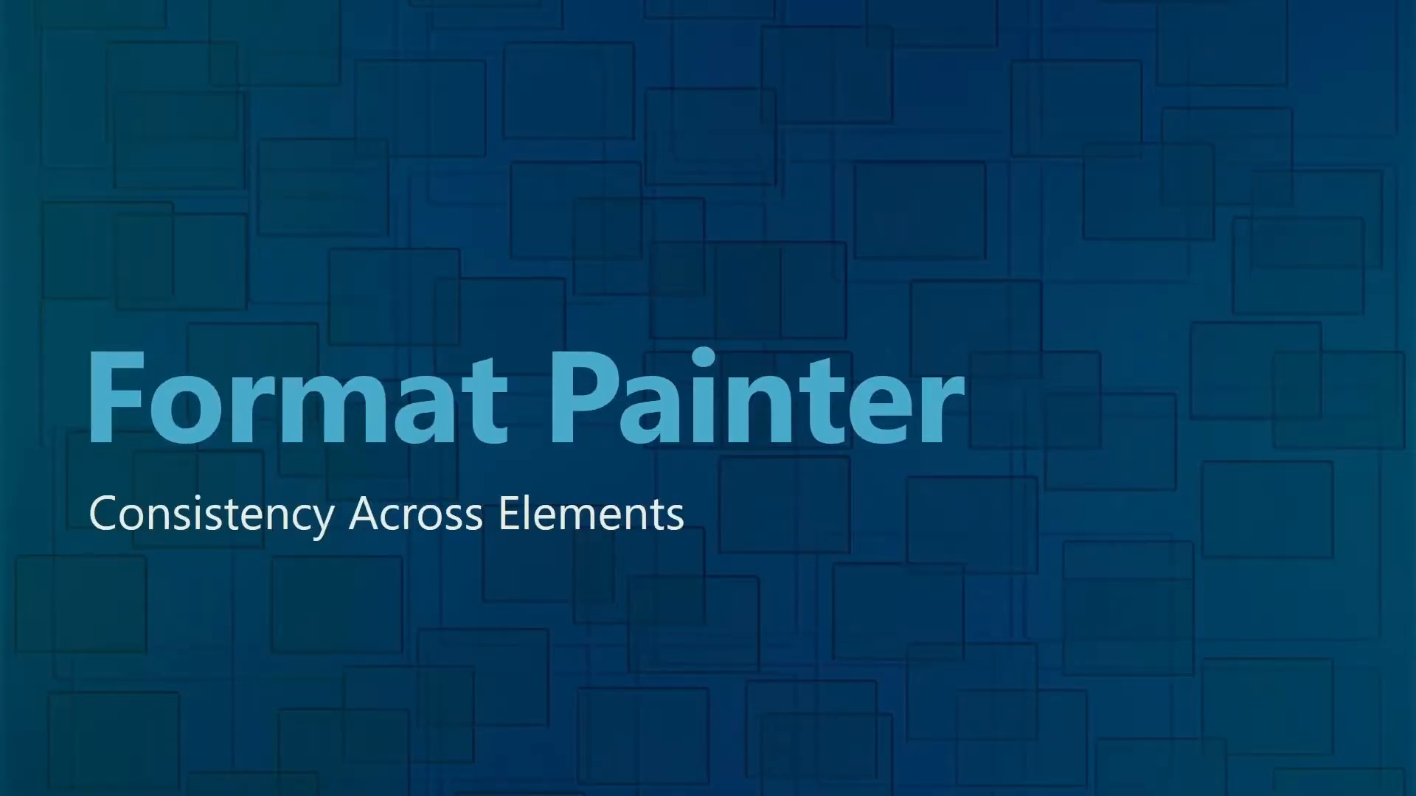
key(alt+Tab)
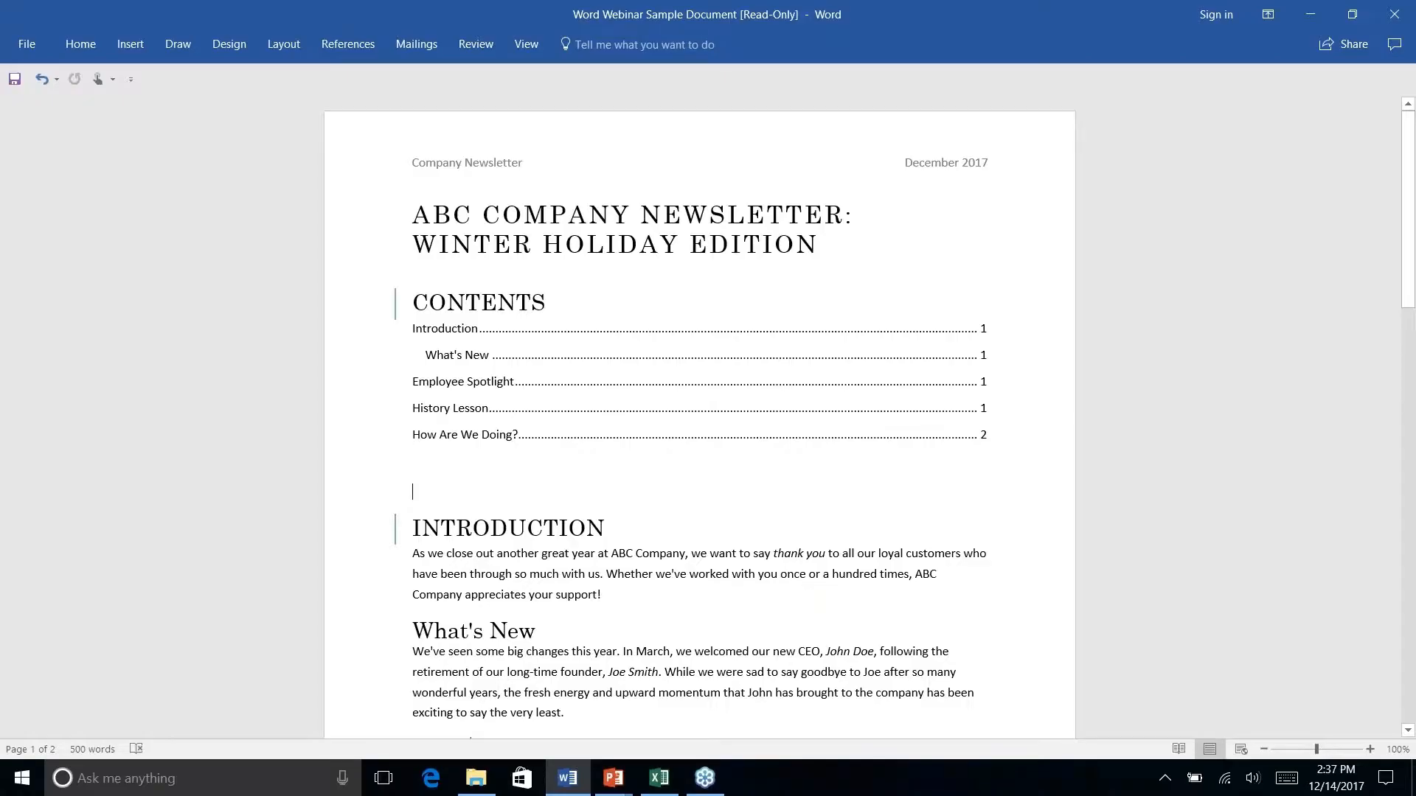
scroll(720, 546, down, 1)
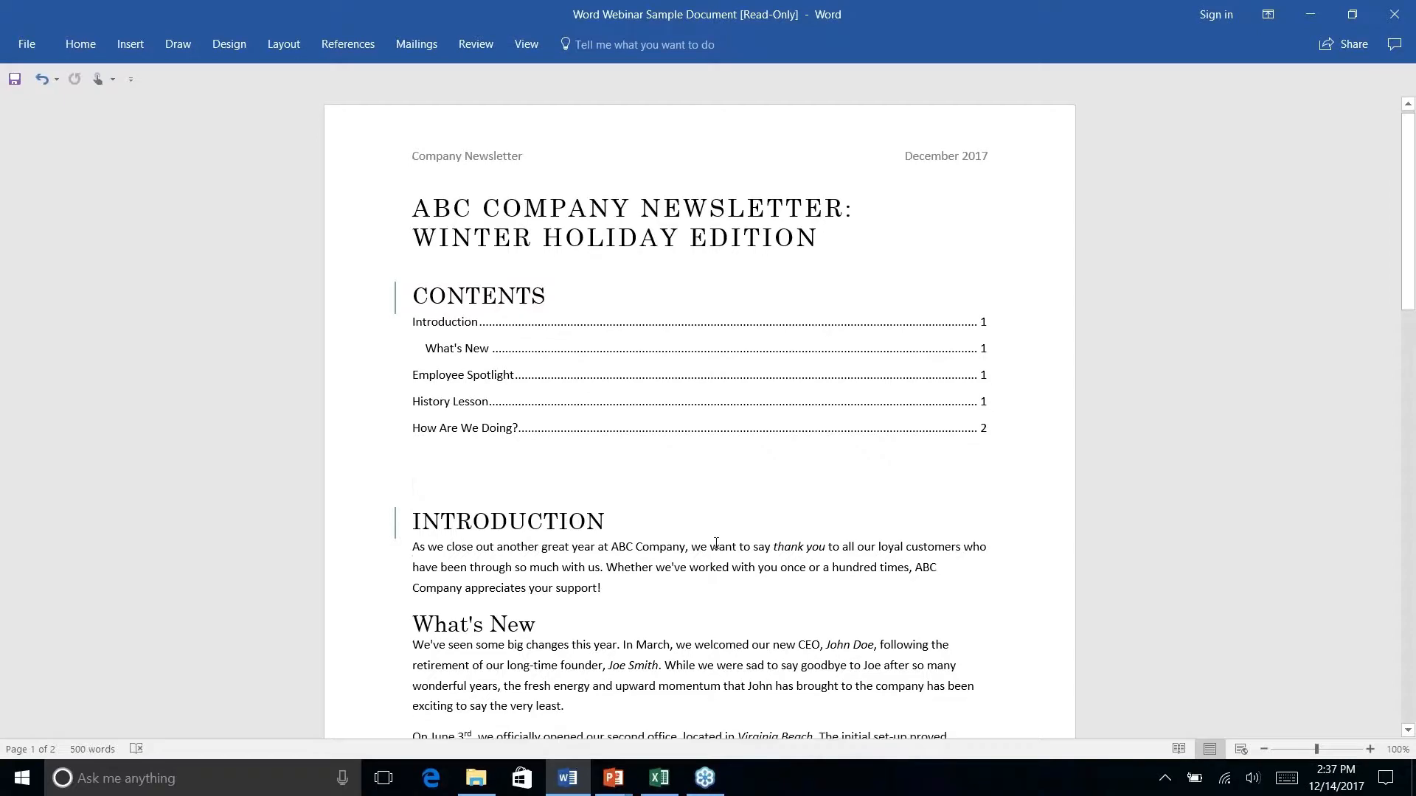
scroll(797, 385, up, 1)
ctrl+click(798, 385)
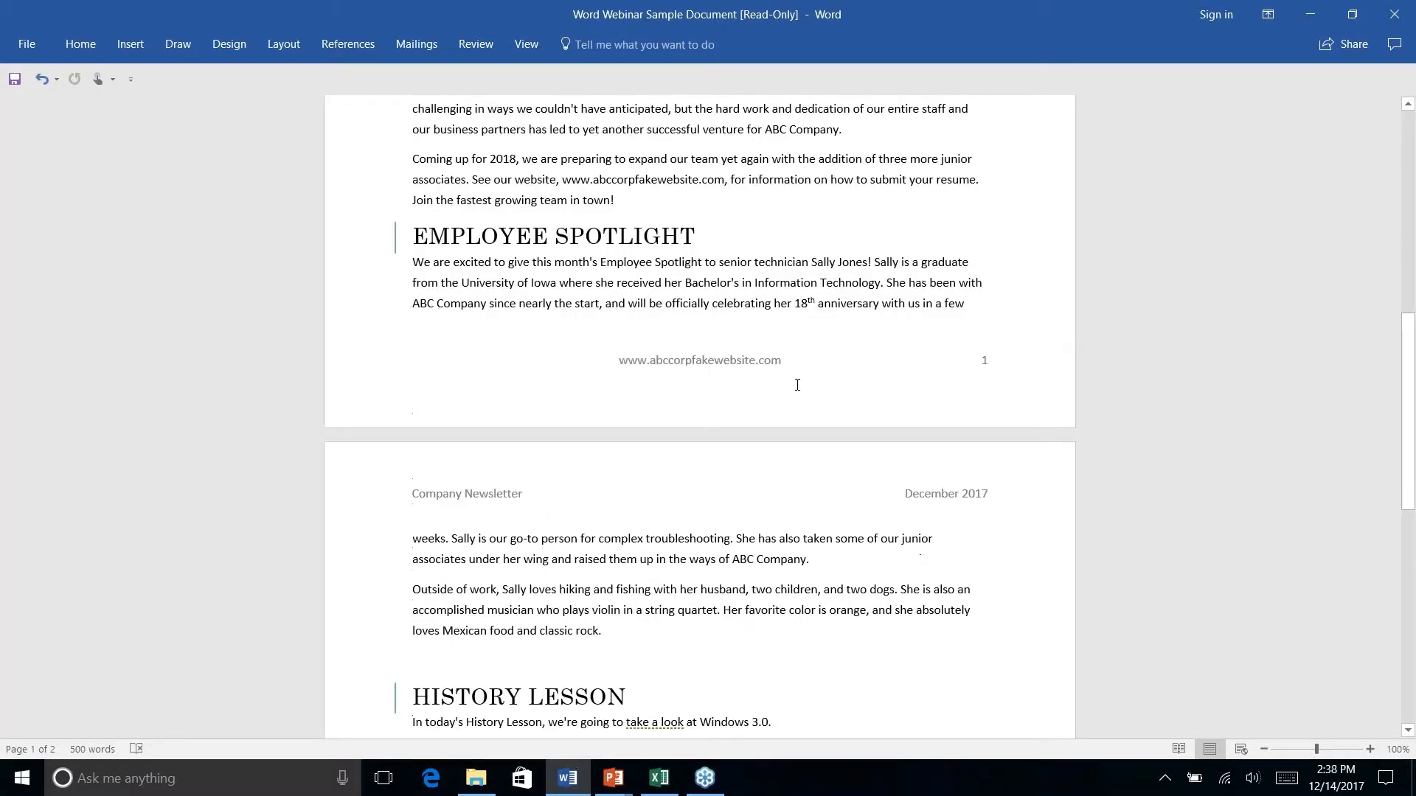
scroll(797, 385, down, 10)
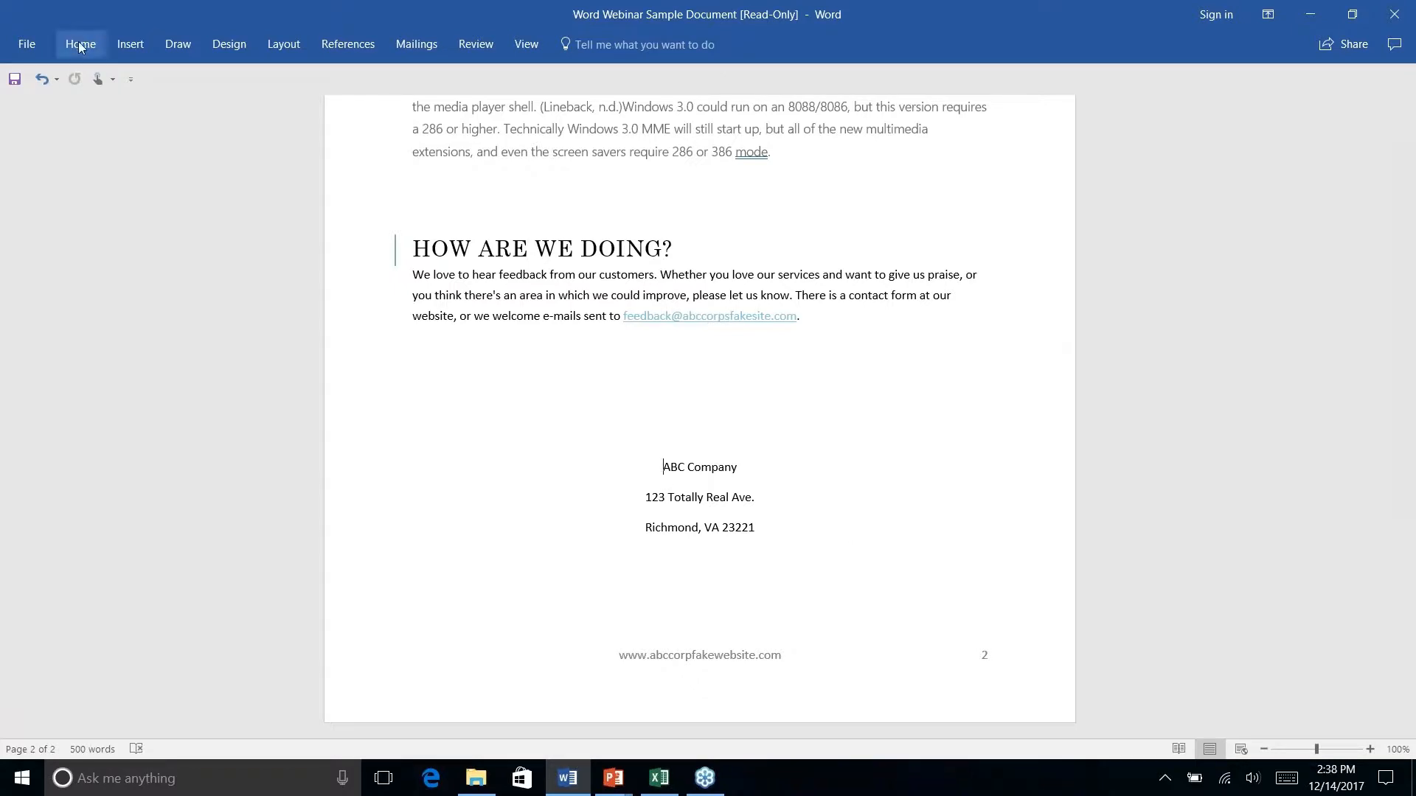
click(132, 45)
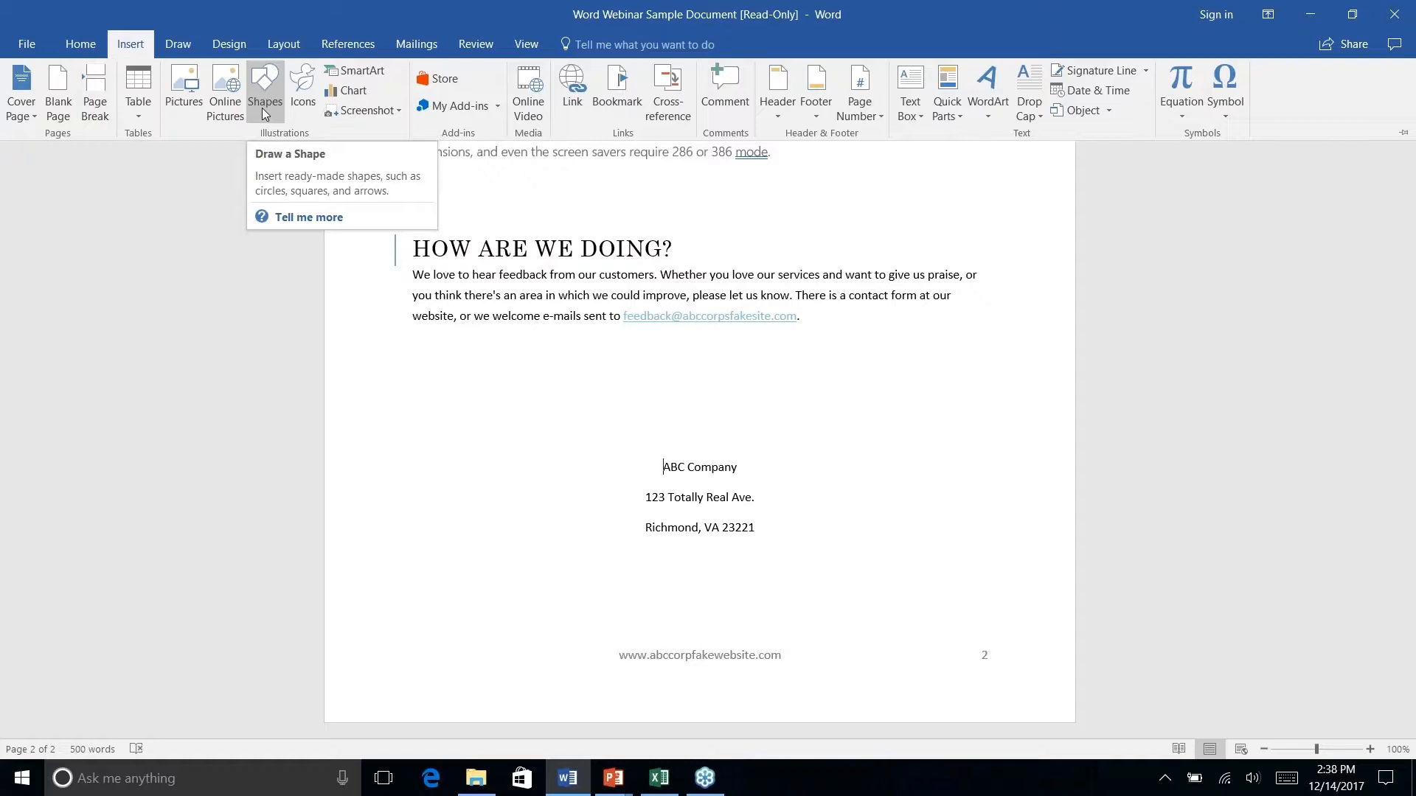
click(657, 469)
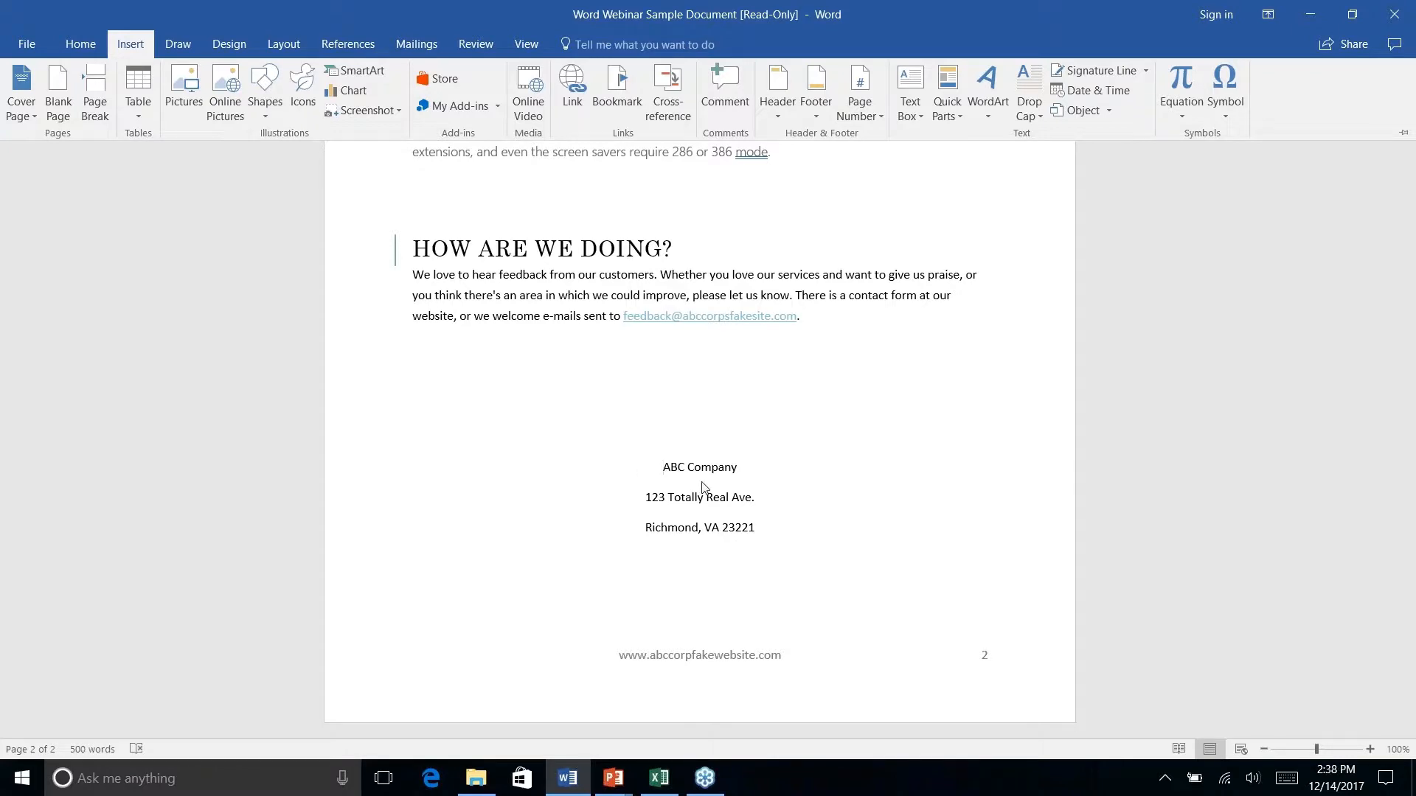
right_click(266, 118)
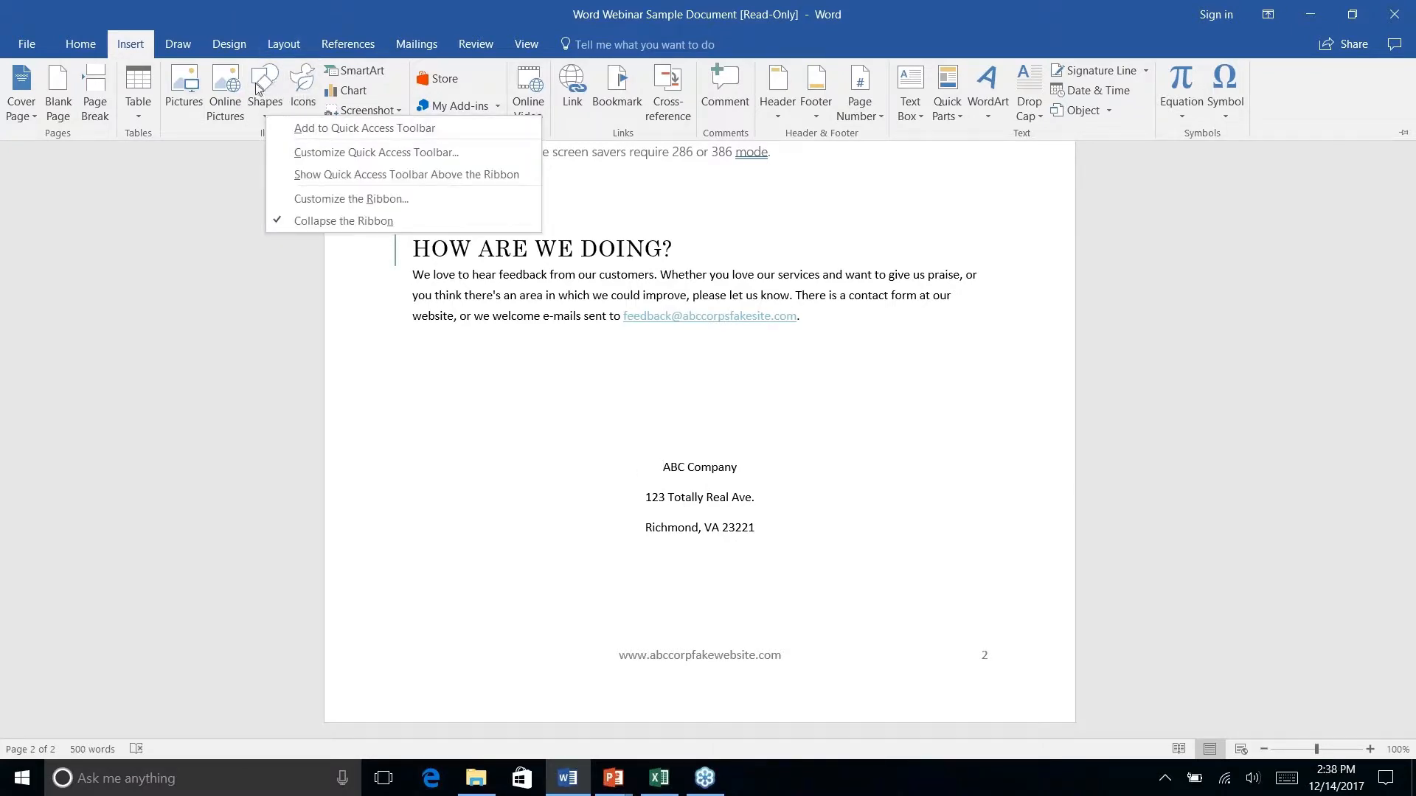
click(266, 83)
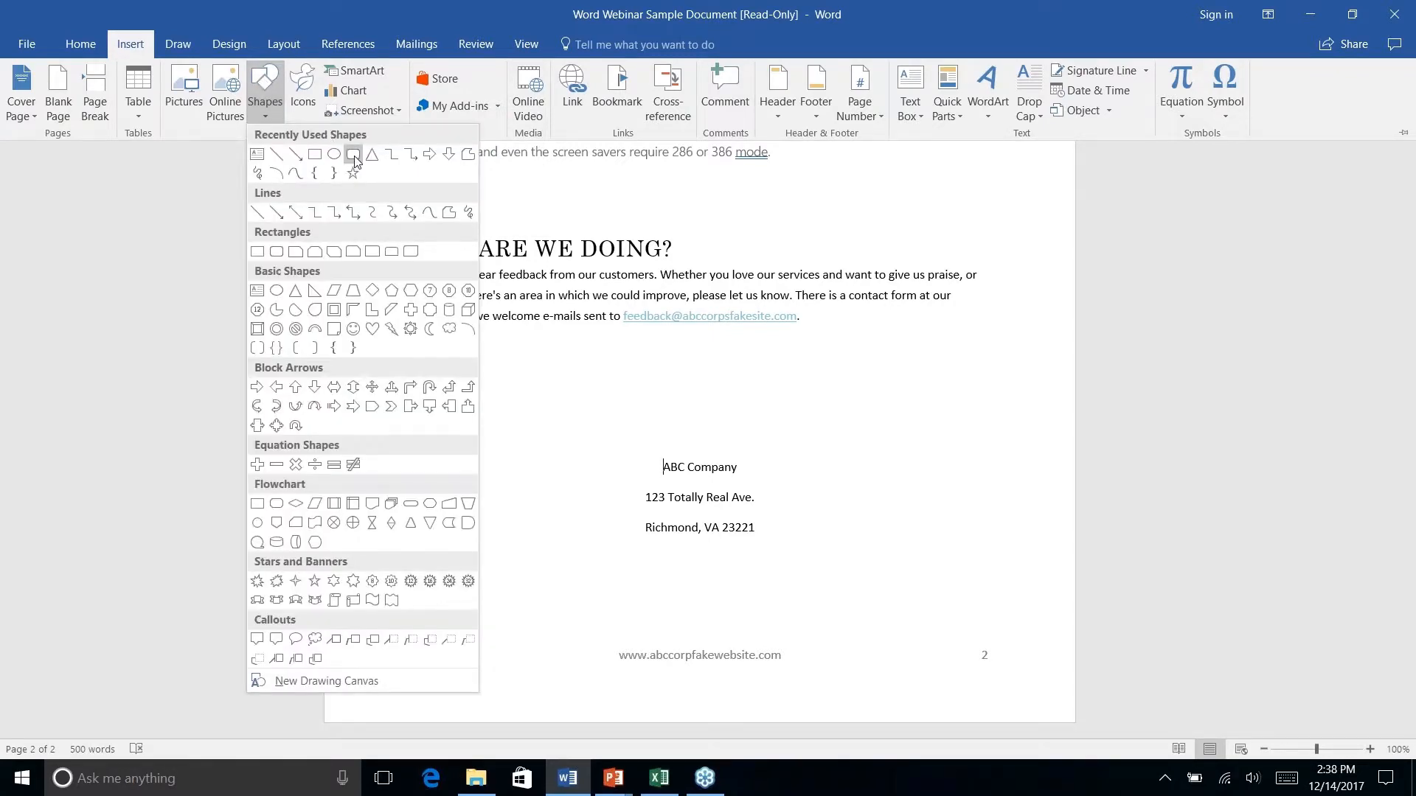
click(356, 155)
key(Escape)
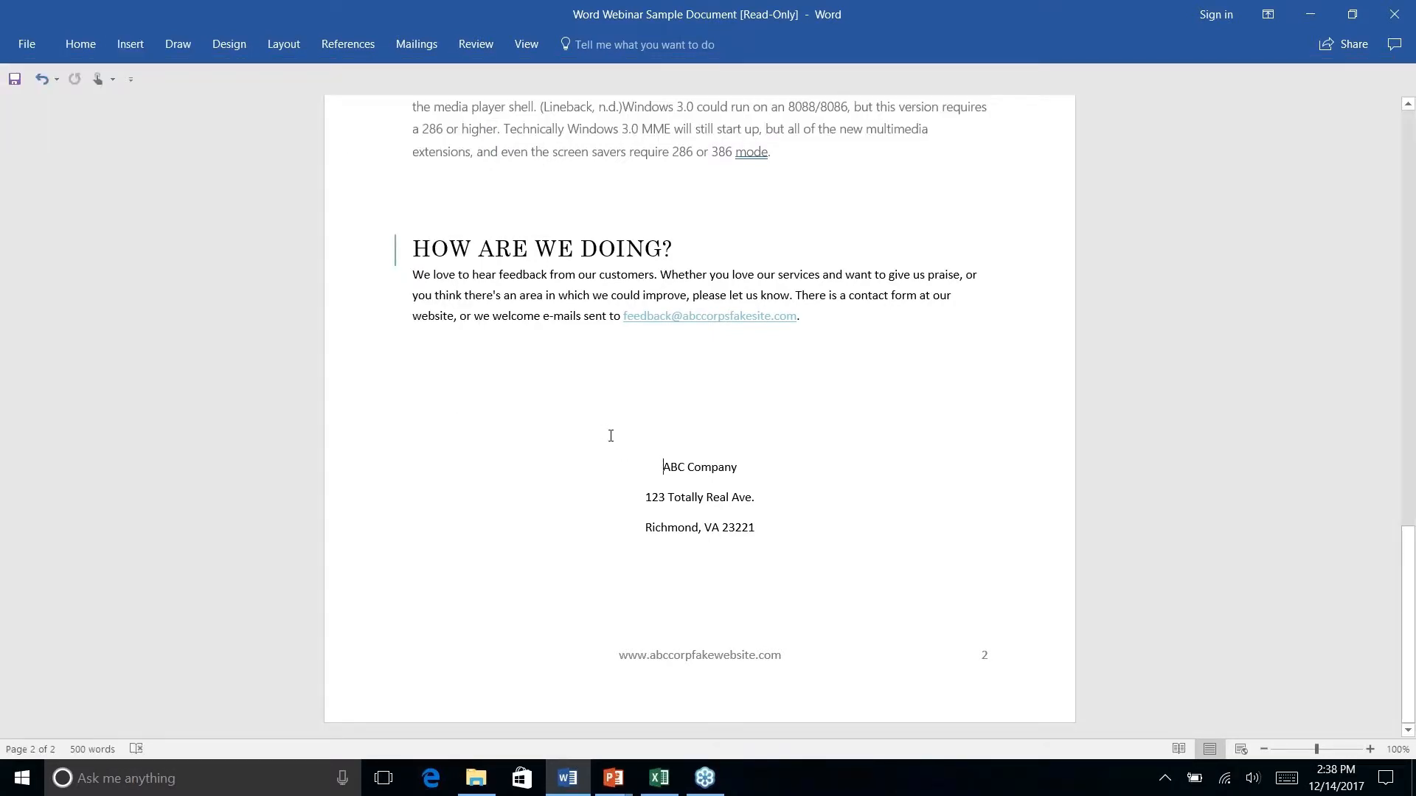
- Draw a rounded rectangle about 1.37" high and 1.77" wide over the company address block on page 2
click(168, 45)
click(129, 44)
click(275, 111)
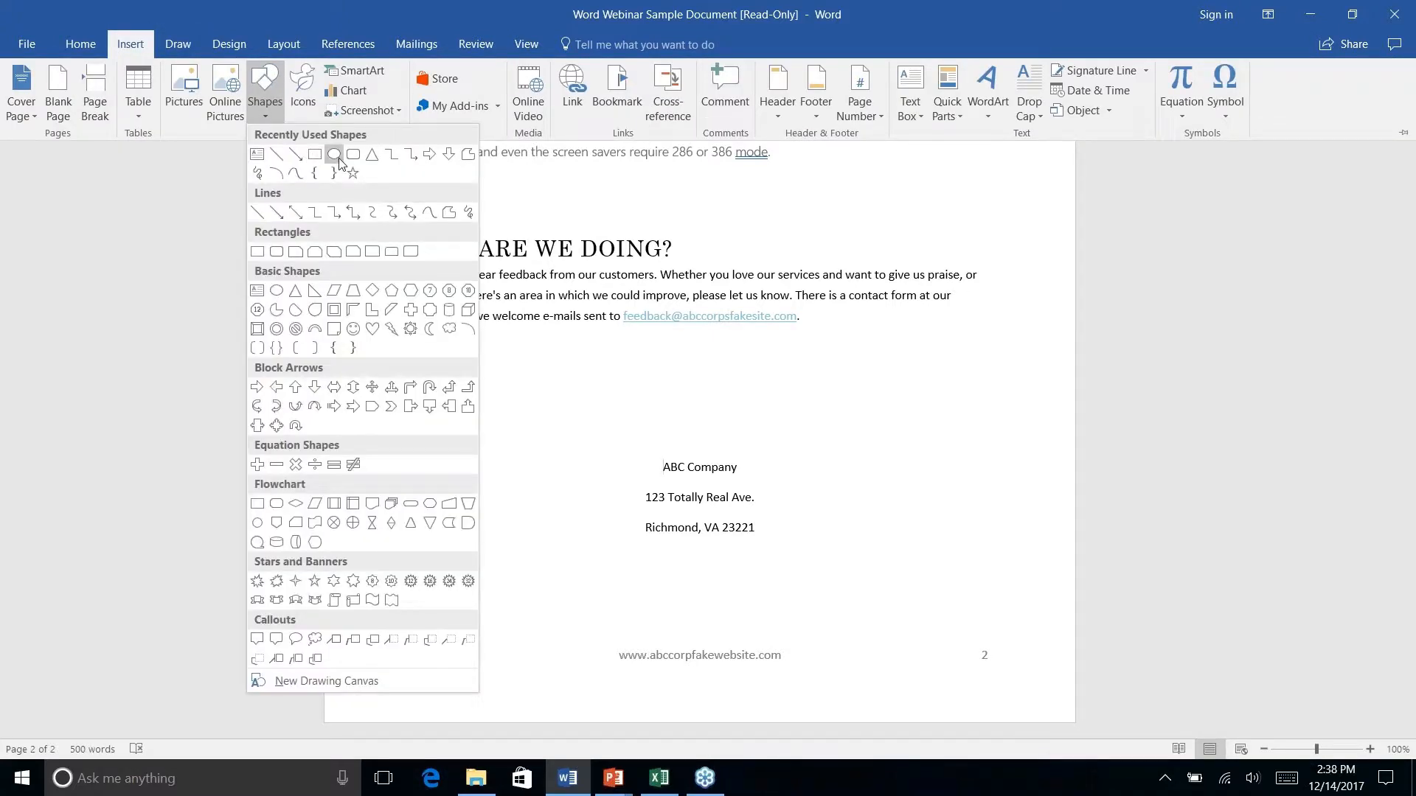
click(353, 161)
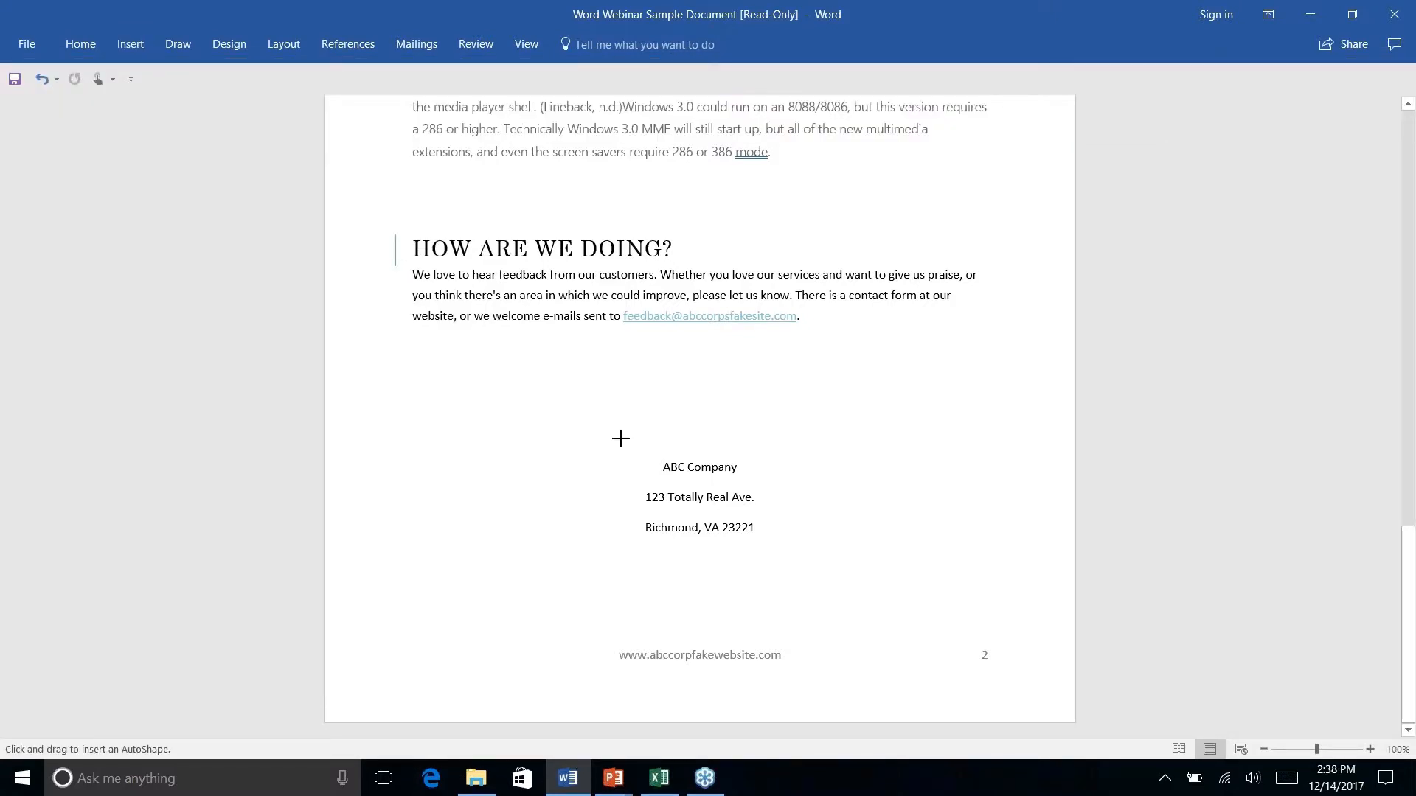
drag(620, 438, 778, 561)
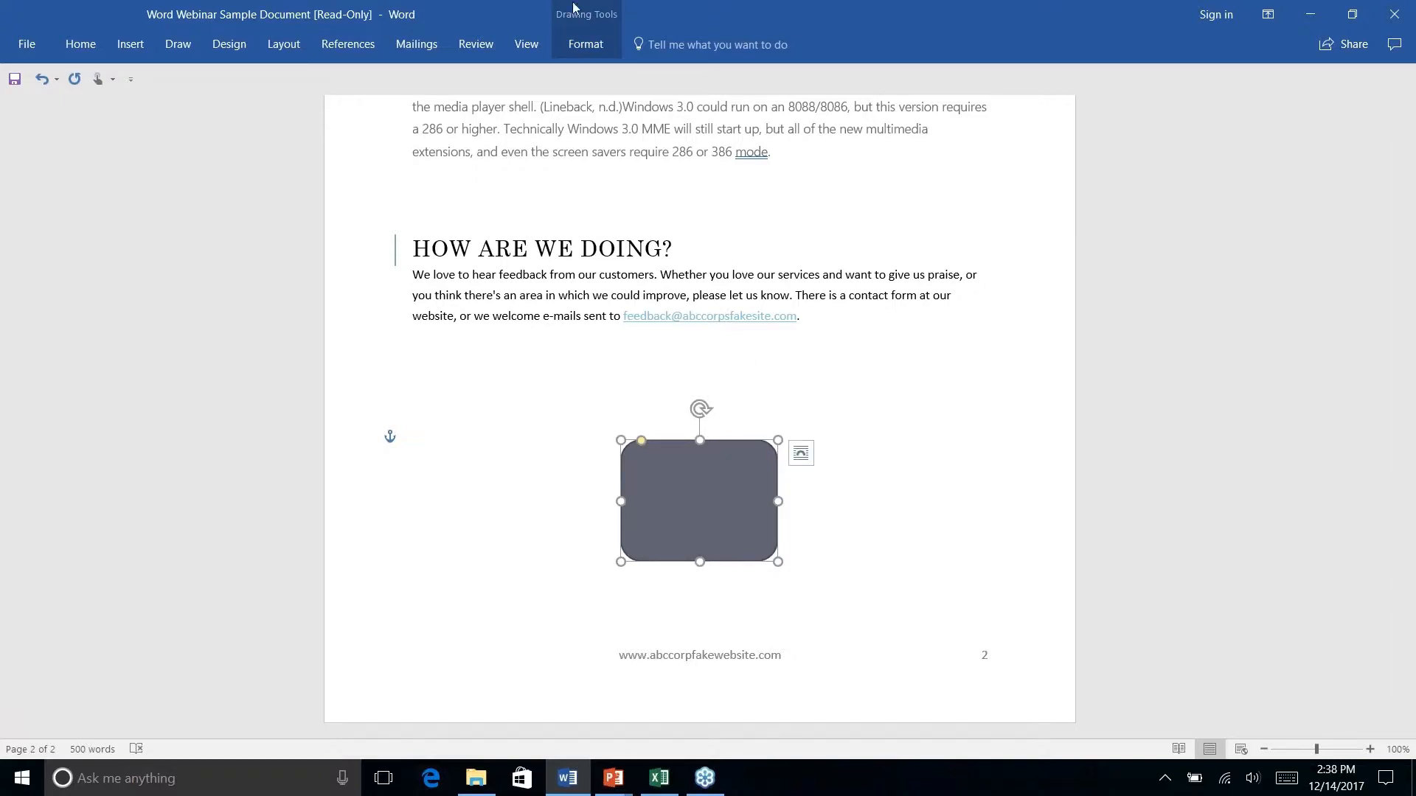
- Send the rounded rectangle on page 2 behind the company address text
click(586, 46)
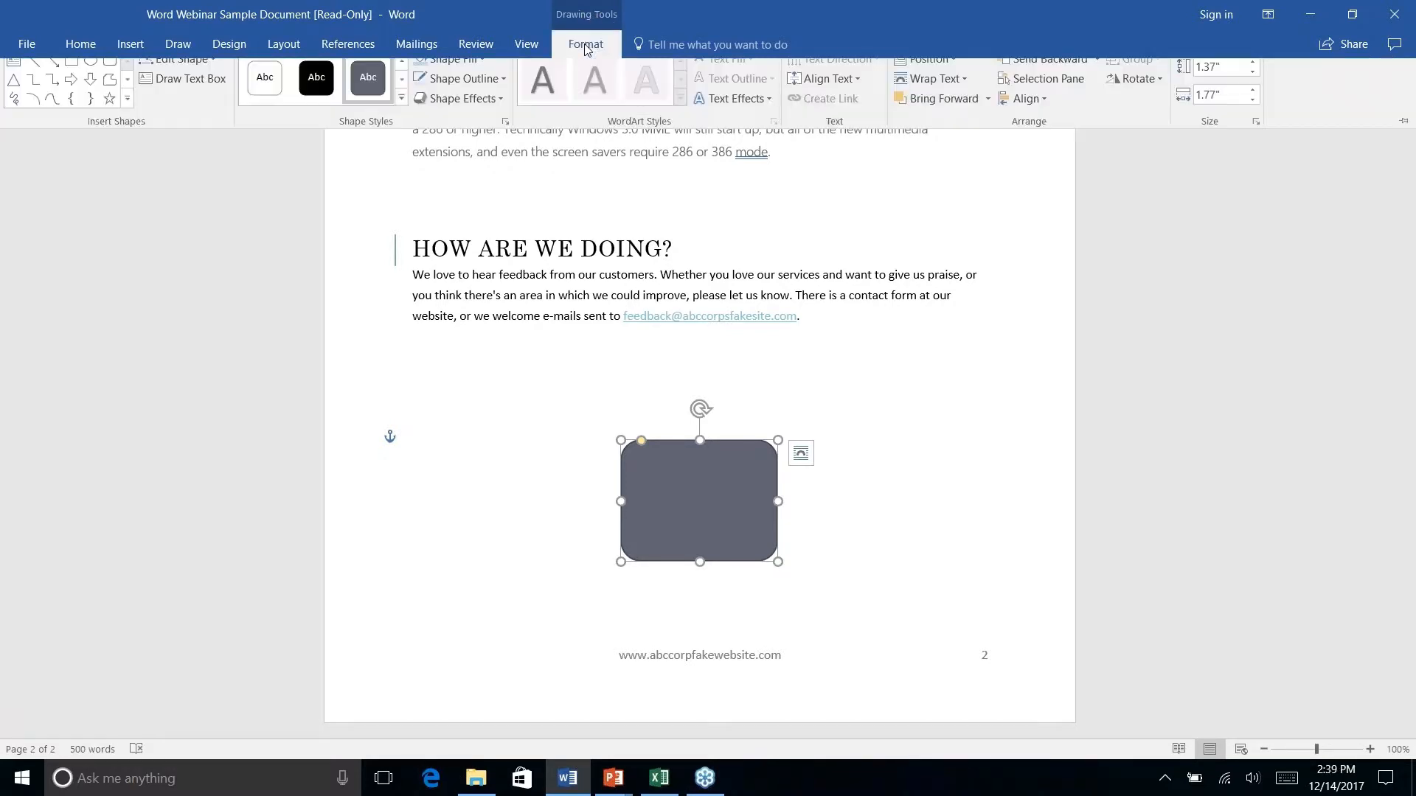
click(1097, 71)
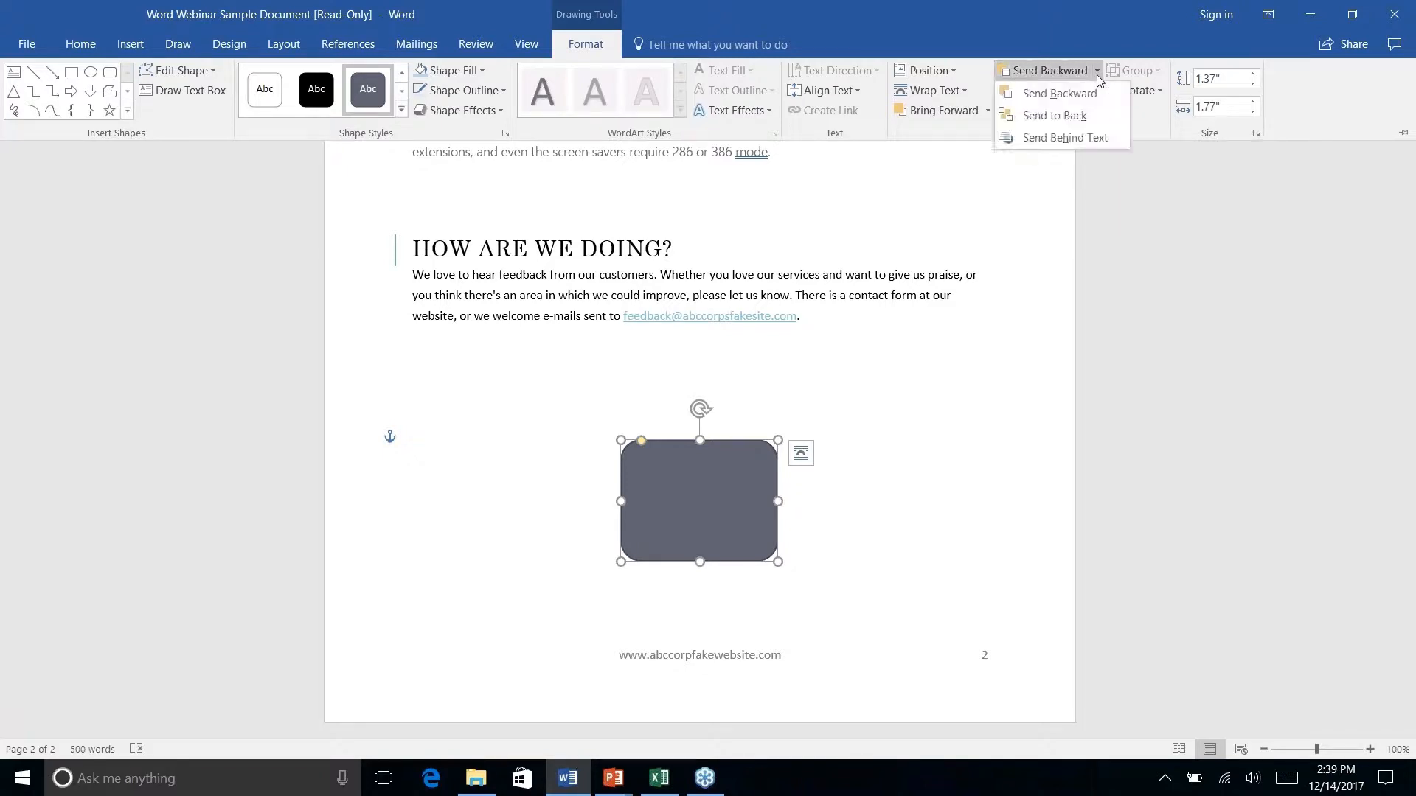
right_click(1060, 140)
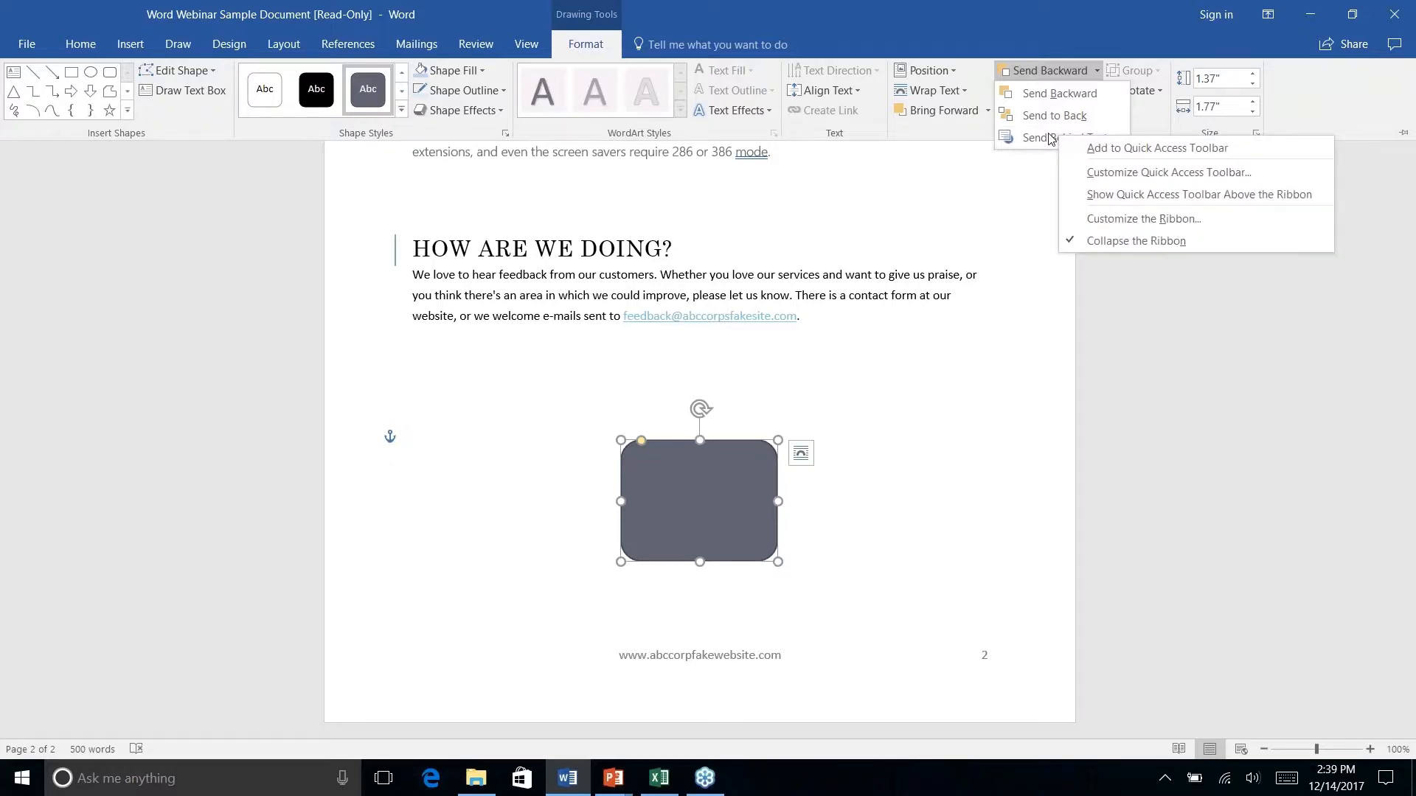
click(1047, 140)
right_click(845, 526)
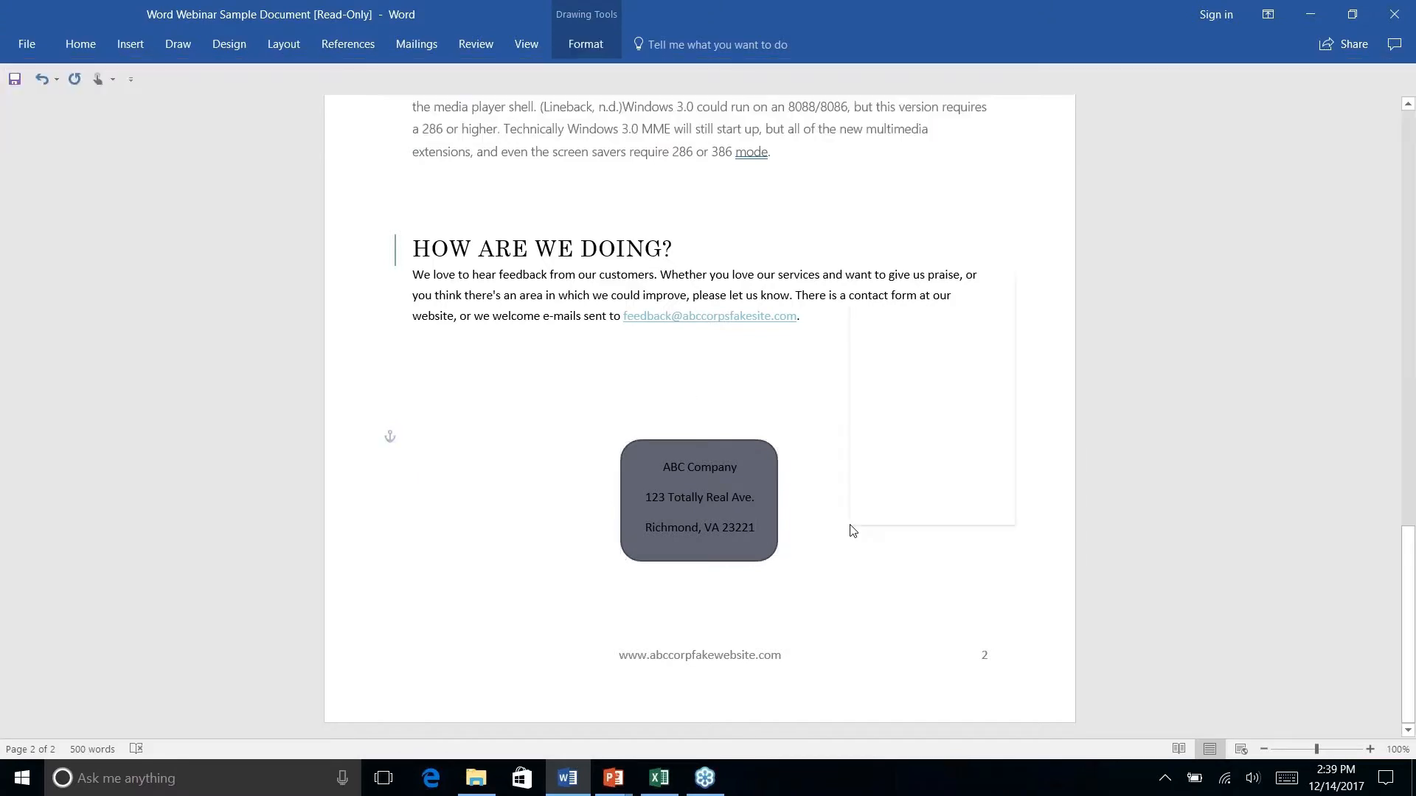
key(Escape)
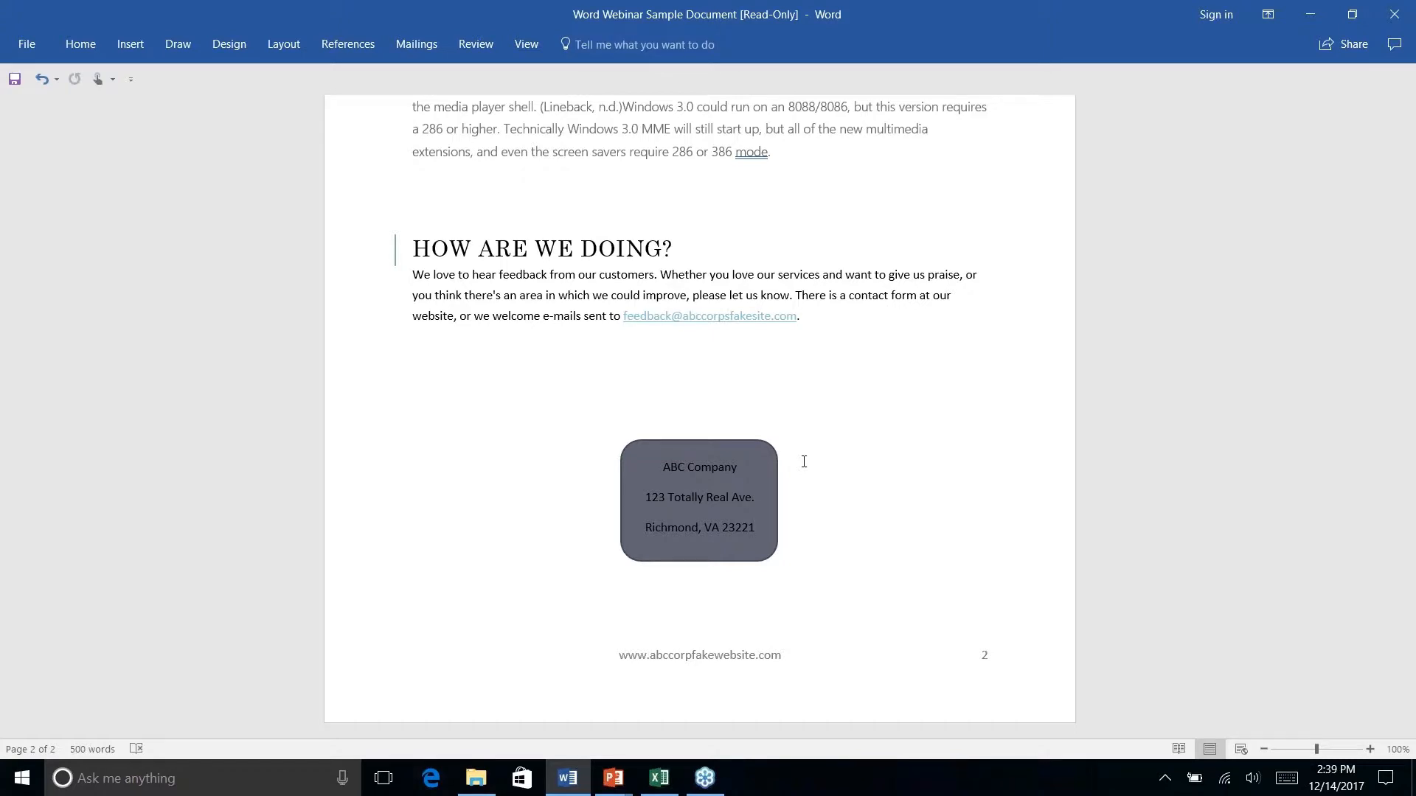
- Apply the light teal theme style from the fourth row of shape styles to the rounded rectangle behind the address
click(758, 480)
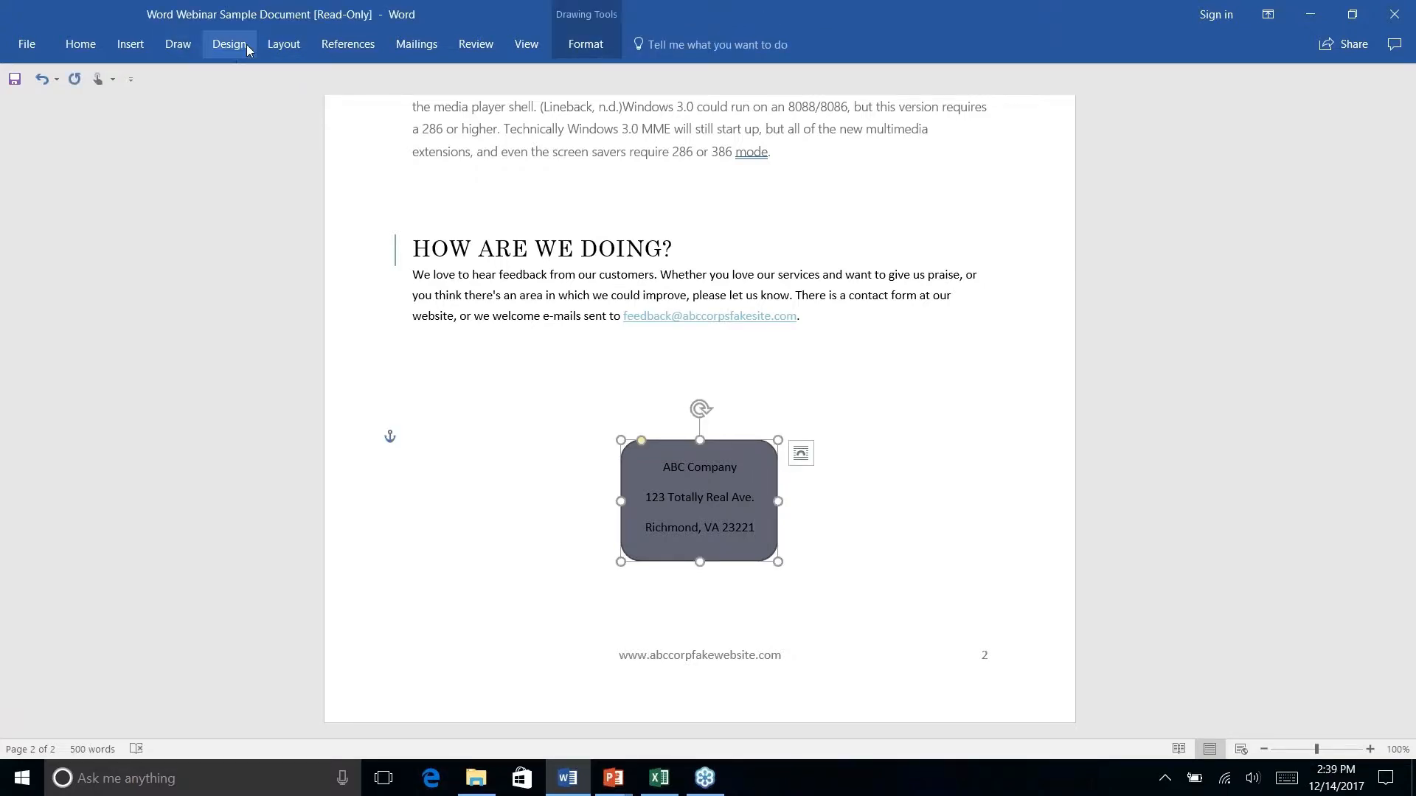
click(128, 44)
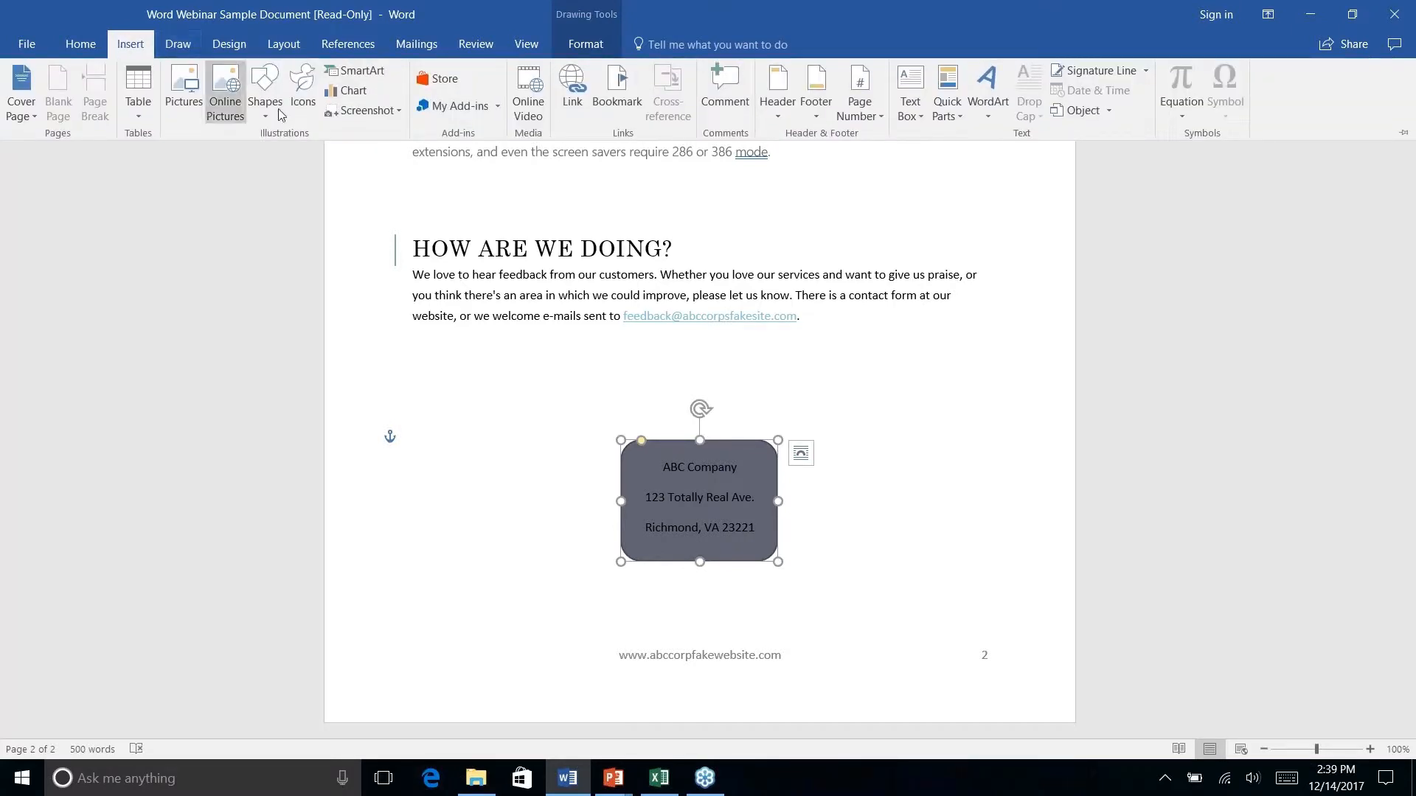
click(81, 46)
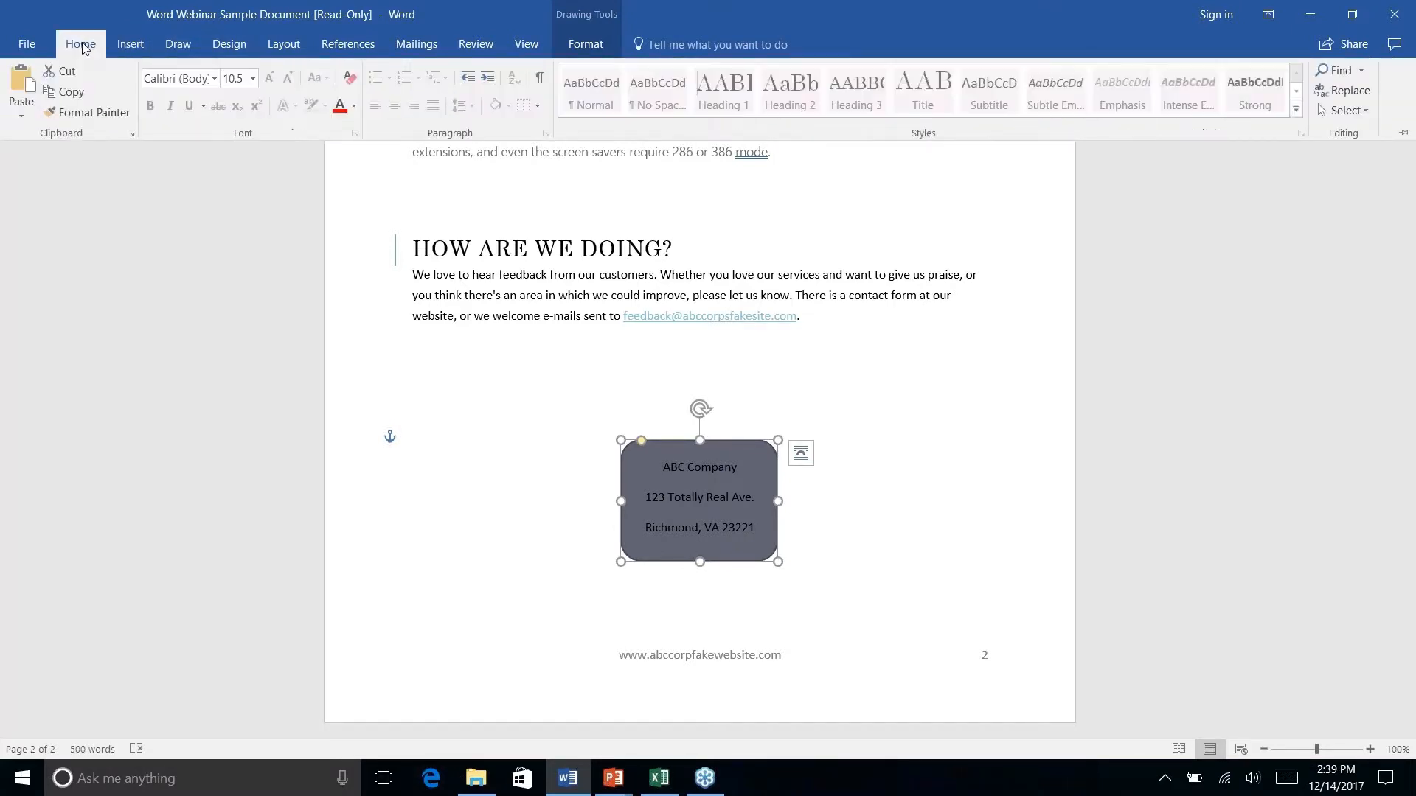
click(587, 45)
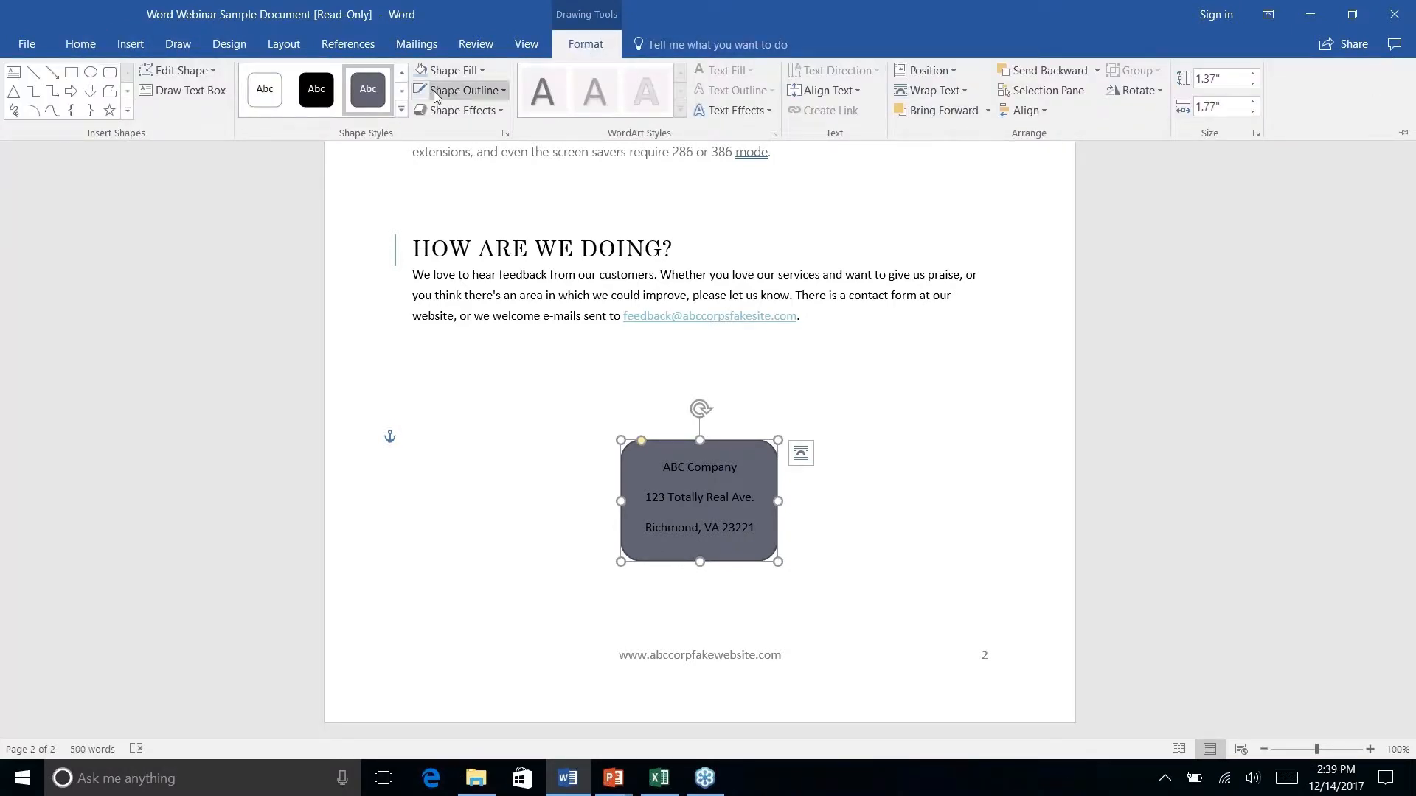
click(402, 111)
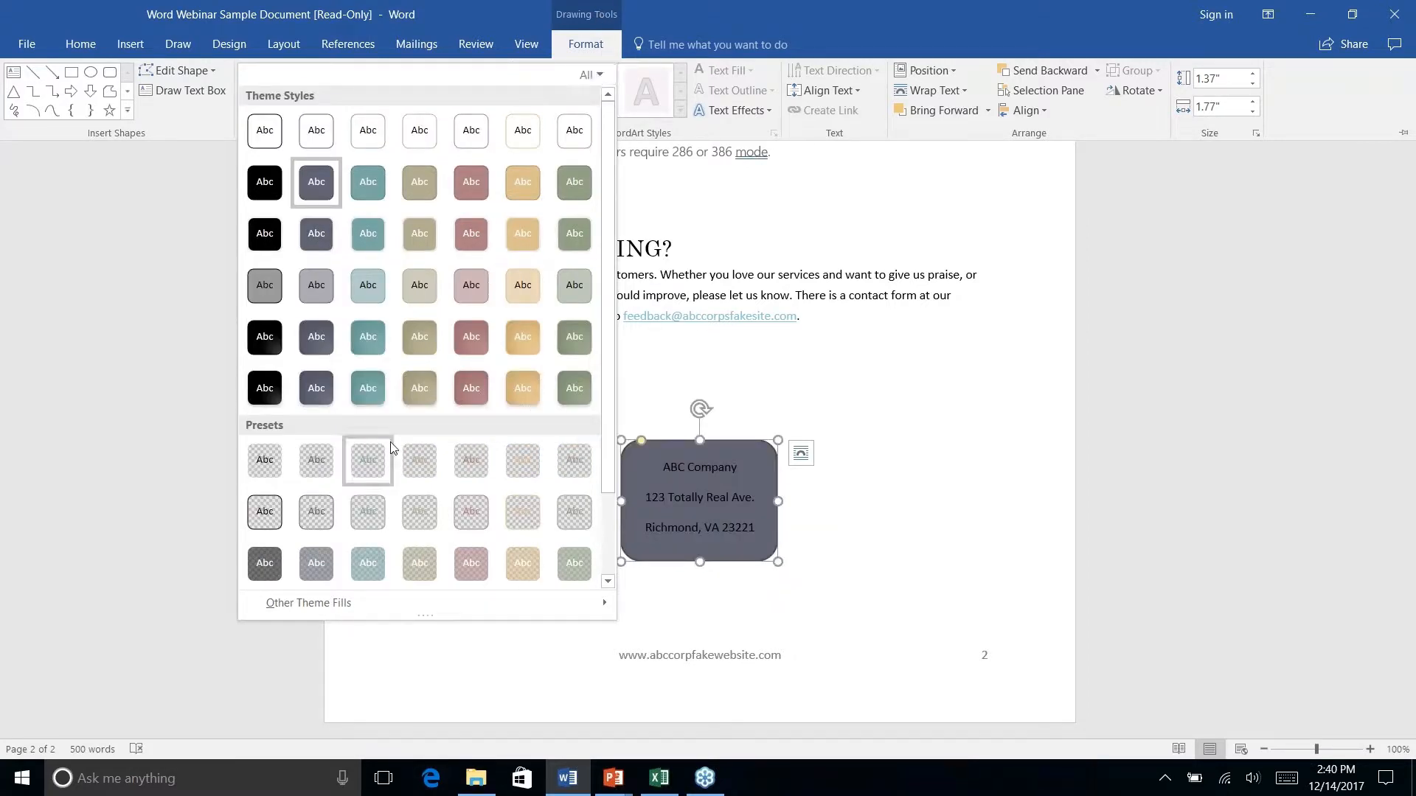
right_click(367, 289)
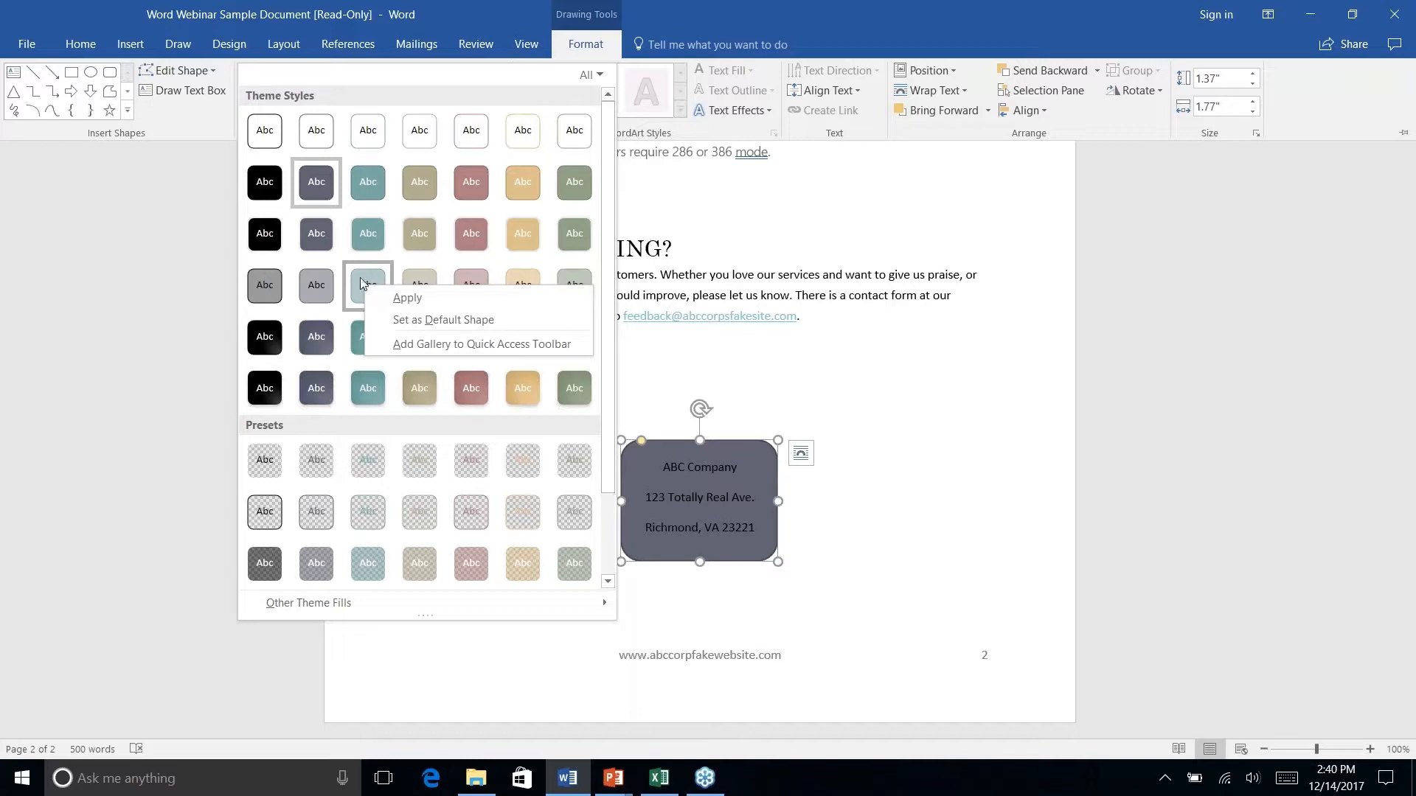
click(364, 285)
click(364, 285)
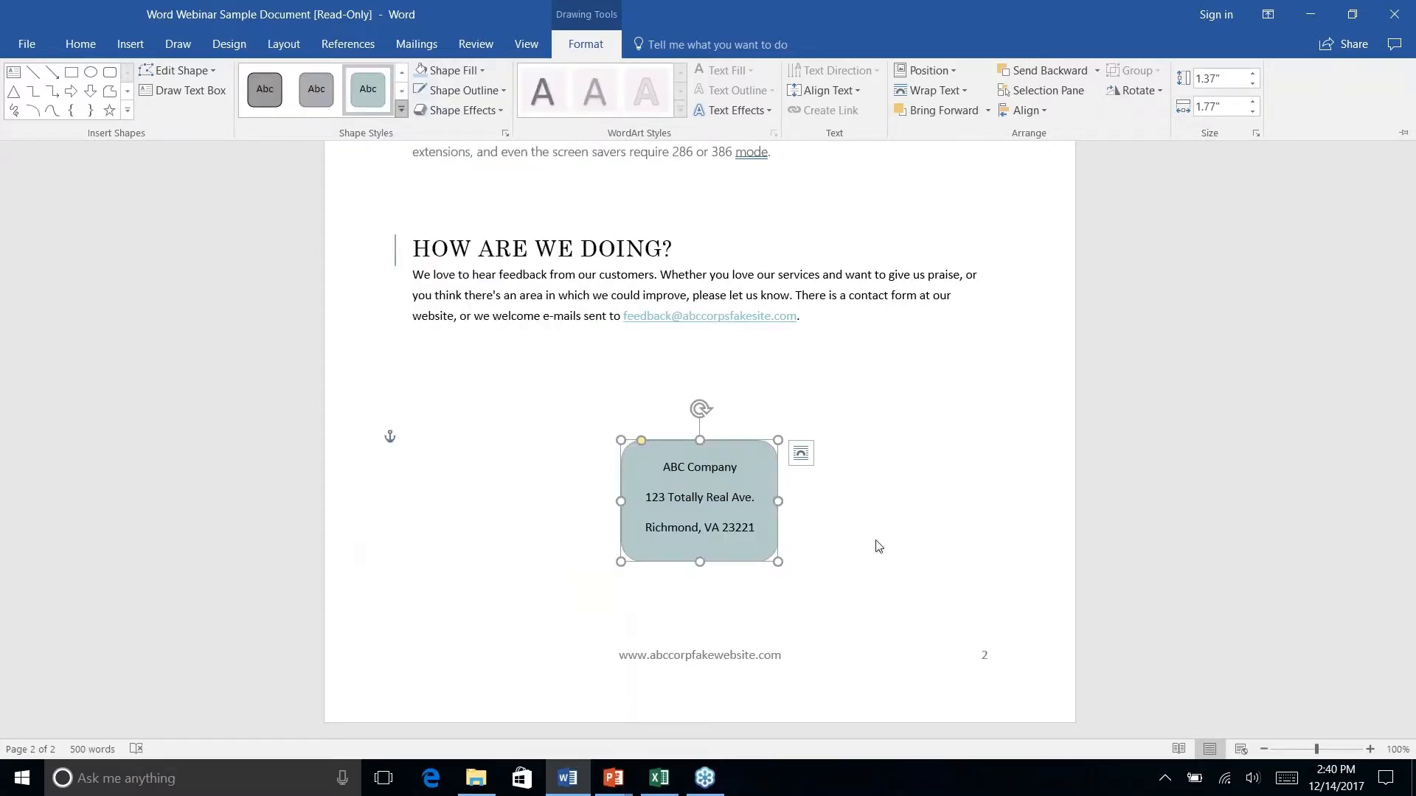
right_click(833, 540)
click(827, 538)
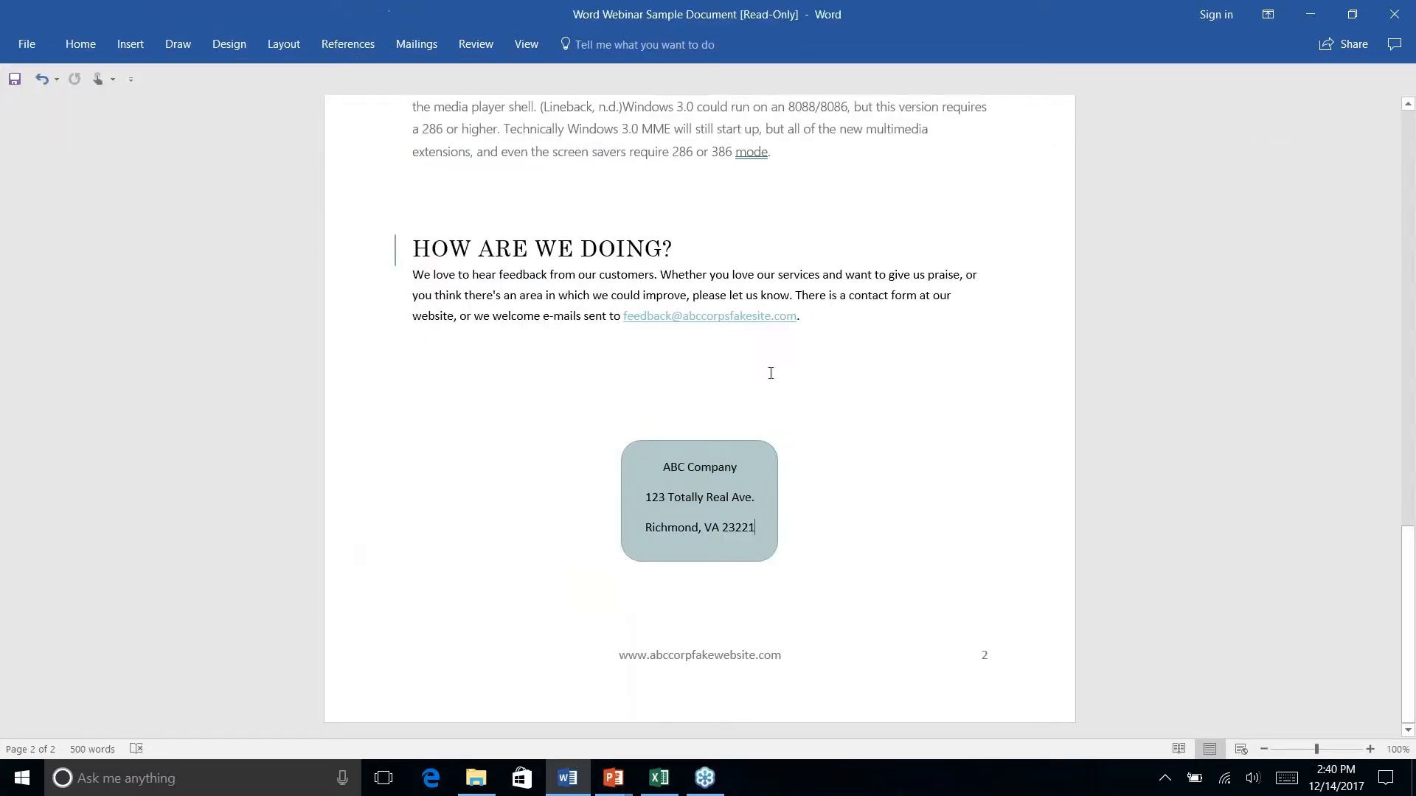
- Give the address rectangle an outline in the darkest teal theme color with a 2¼ pt weight
click(752, 458)
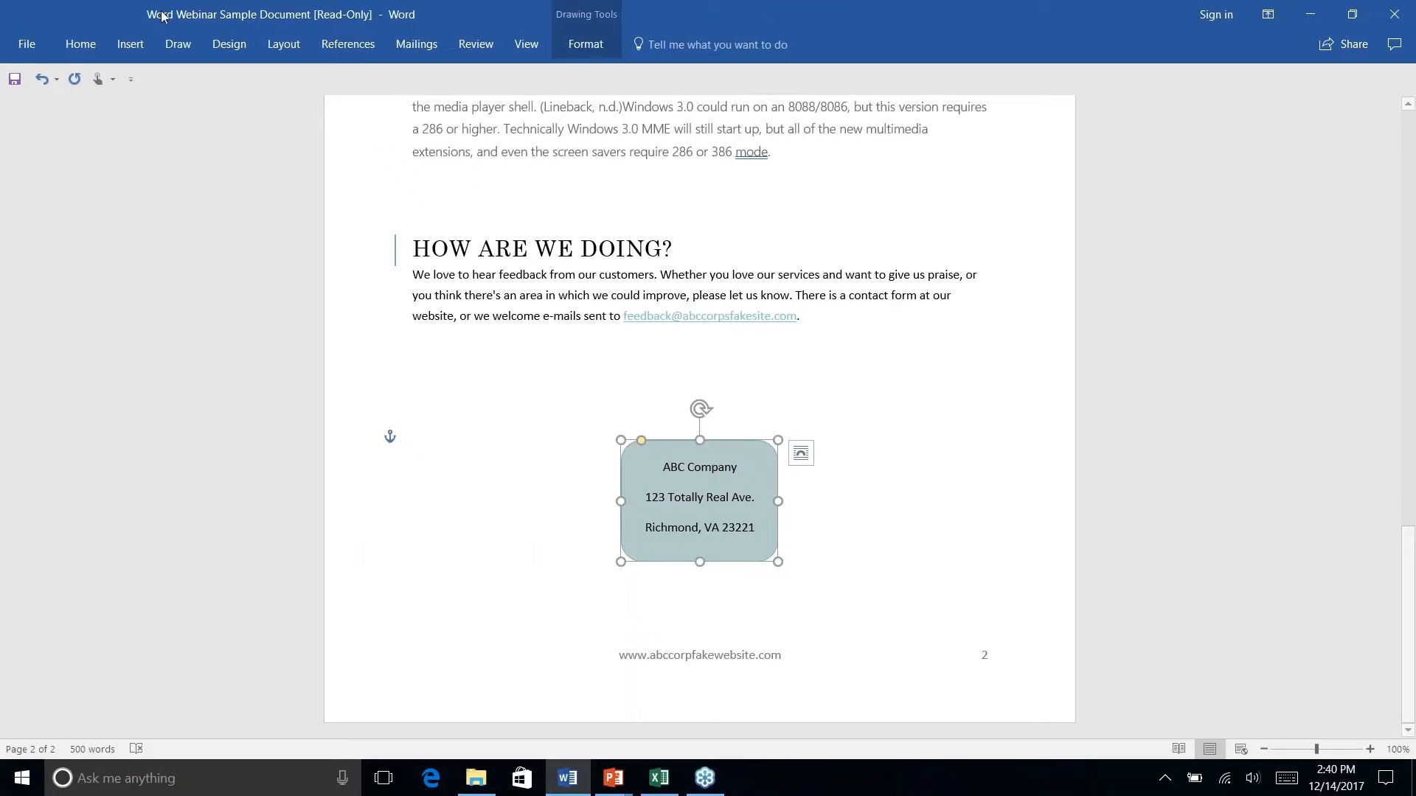
click(565, 47)
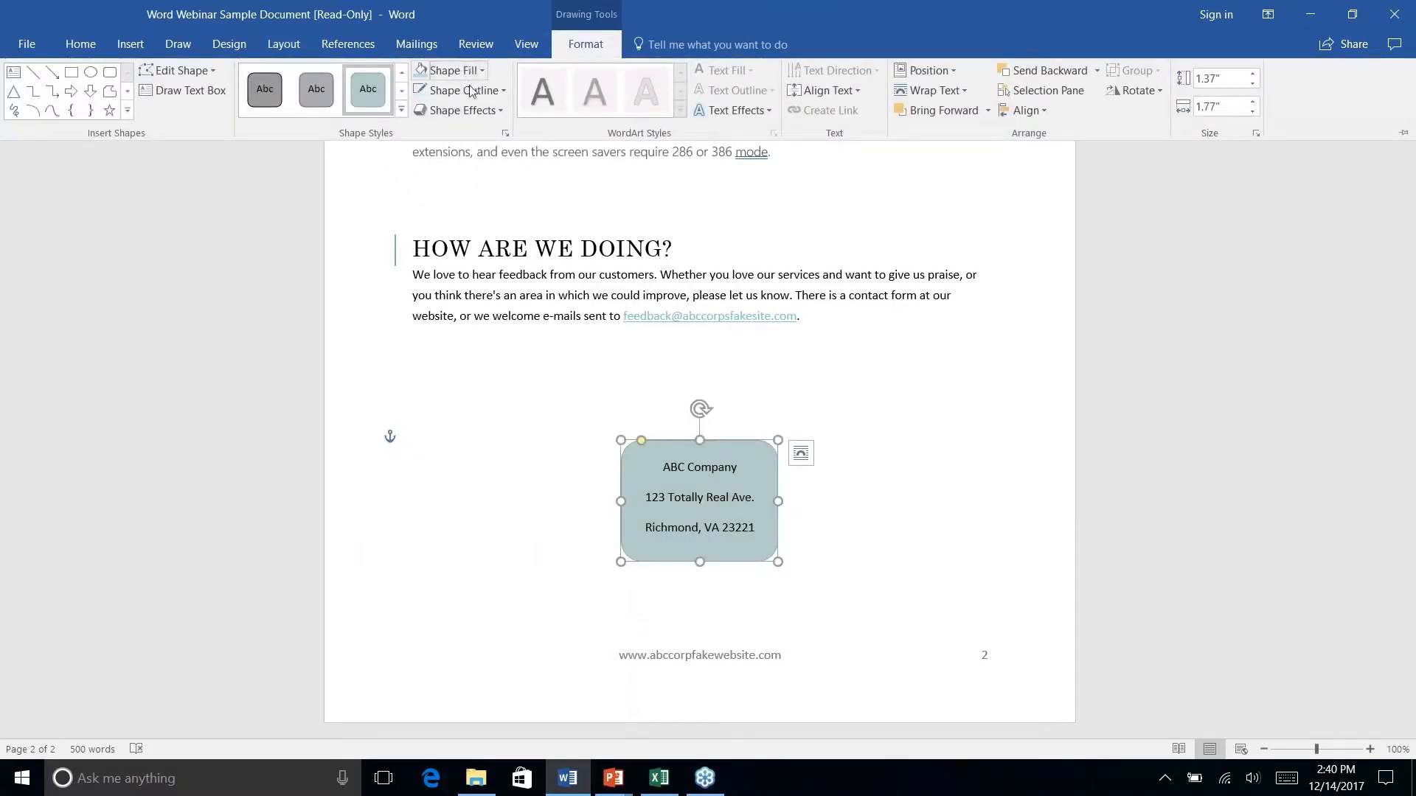
click(487, 90)
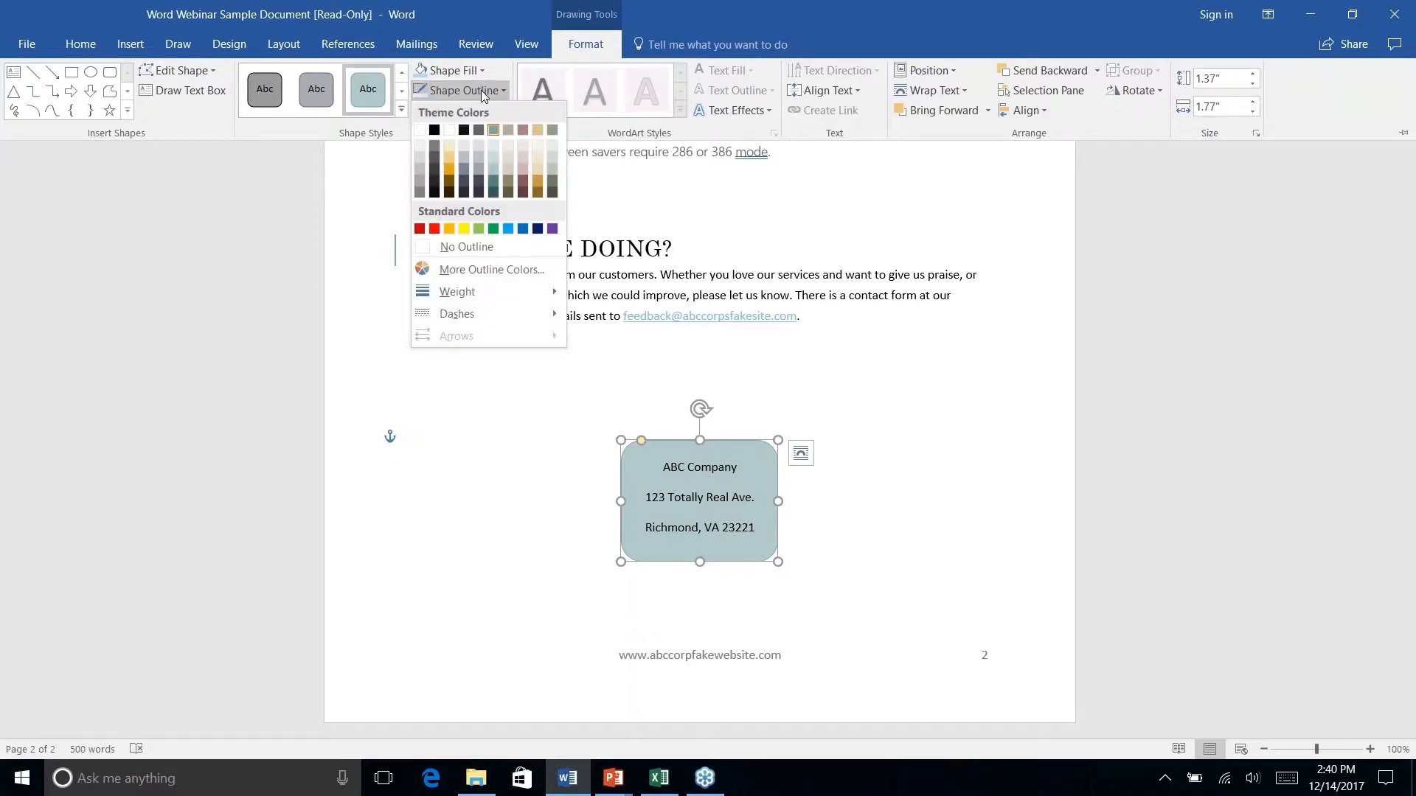
click(493, 194)
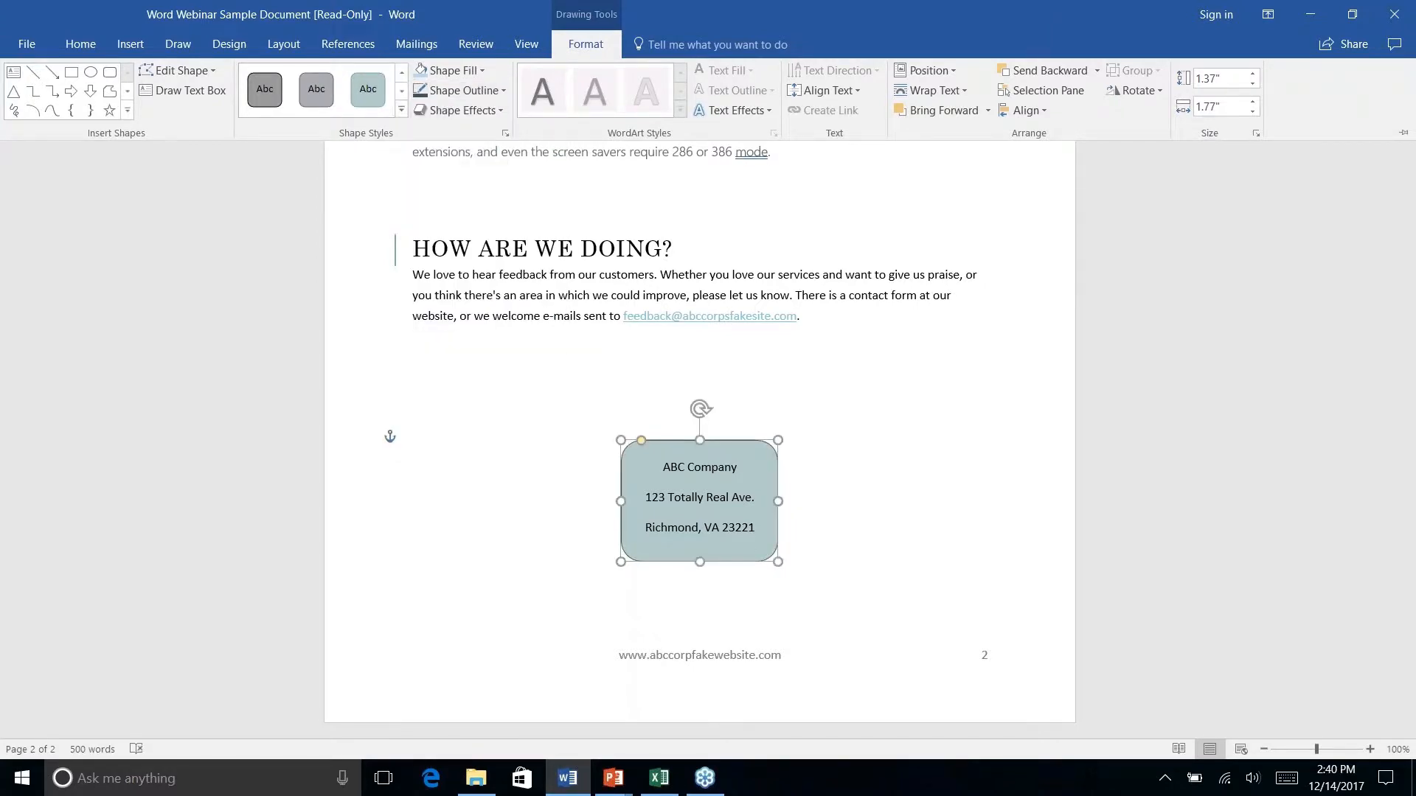
click(504, 91)
mouse_move(509, 304)
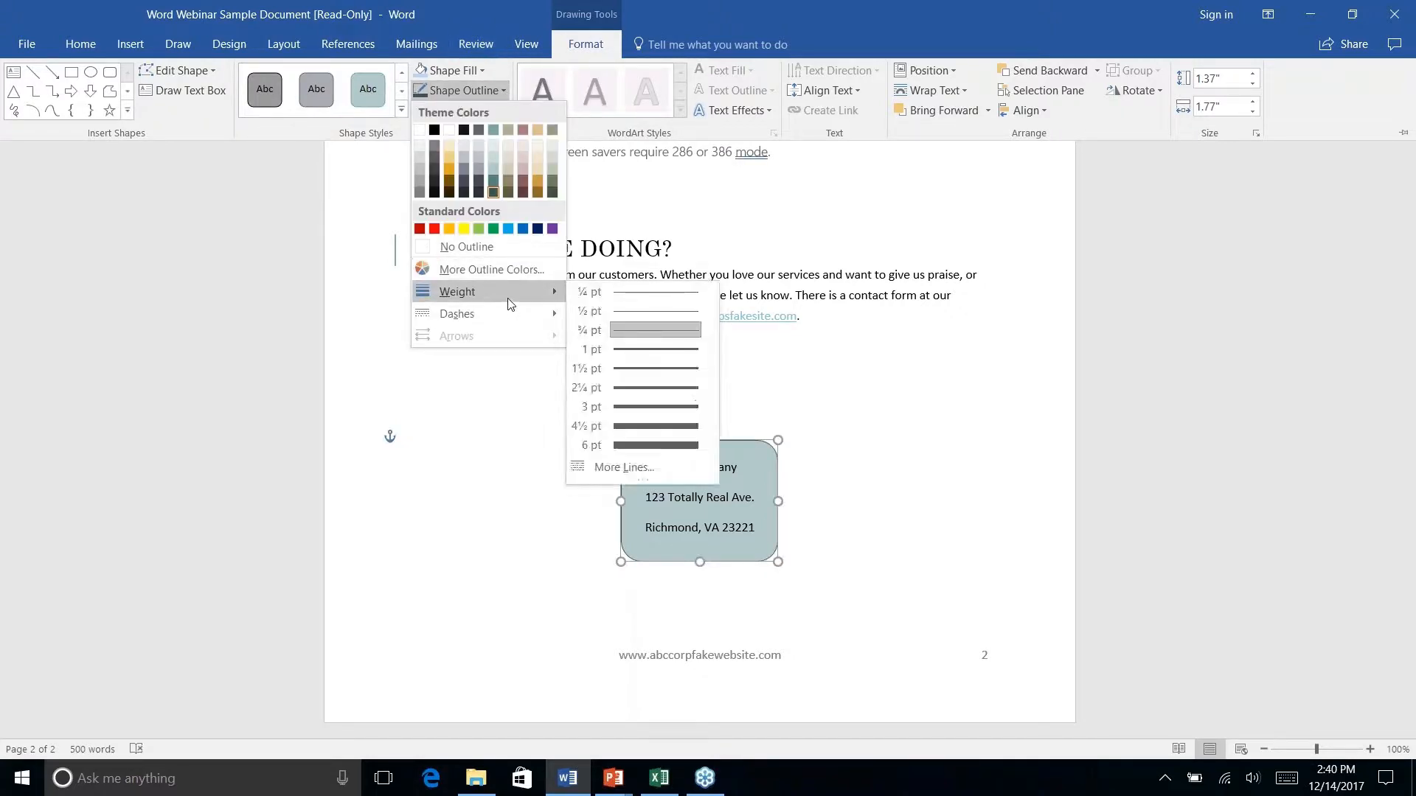
click(632, 393)
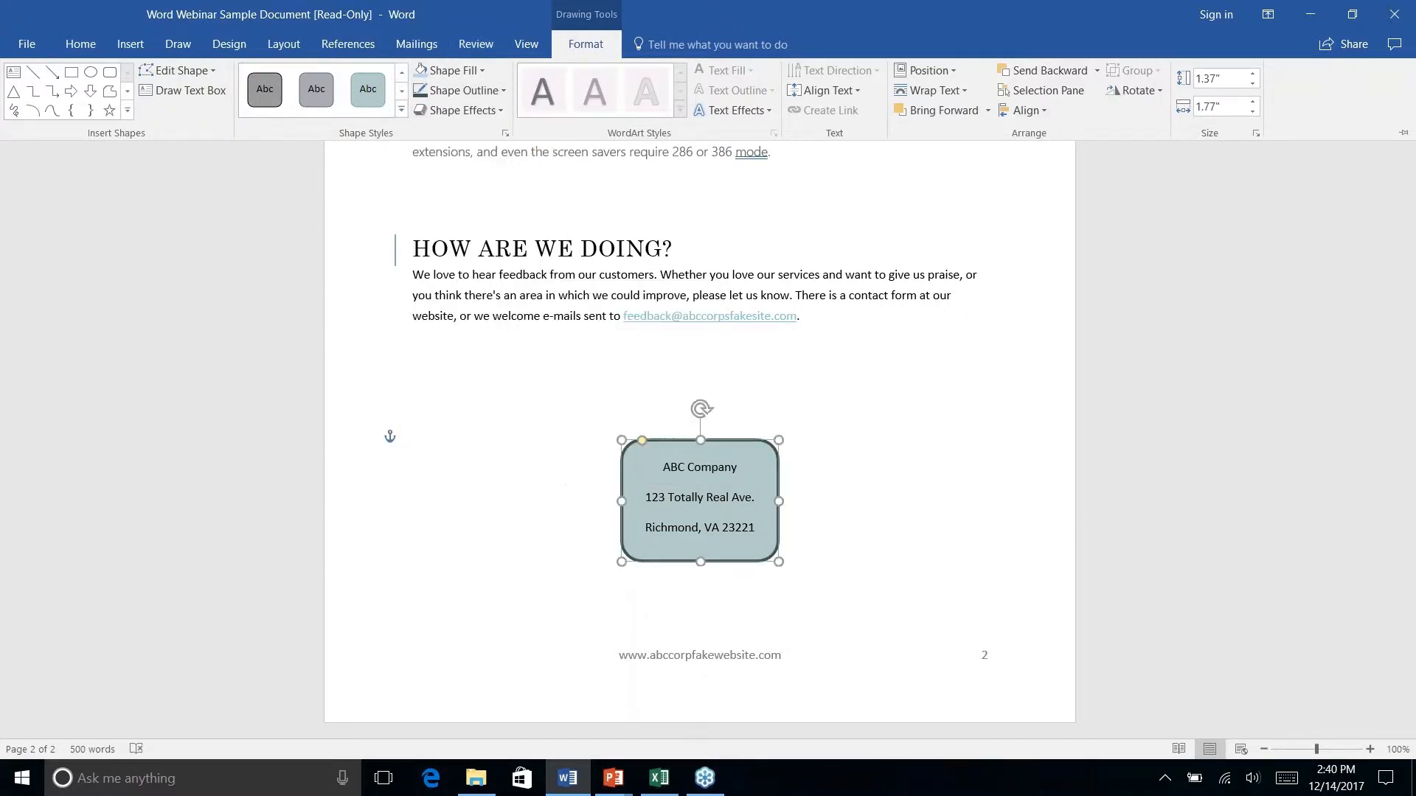
key(ctrl+F1)
click(755, 527)
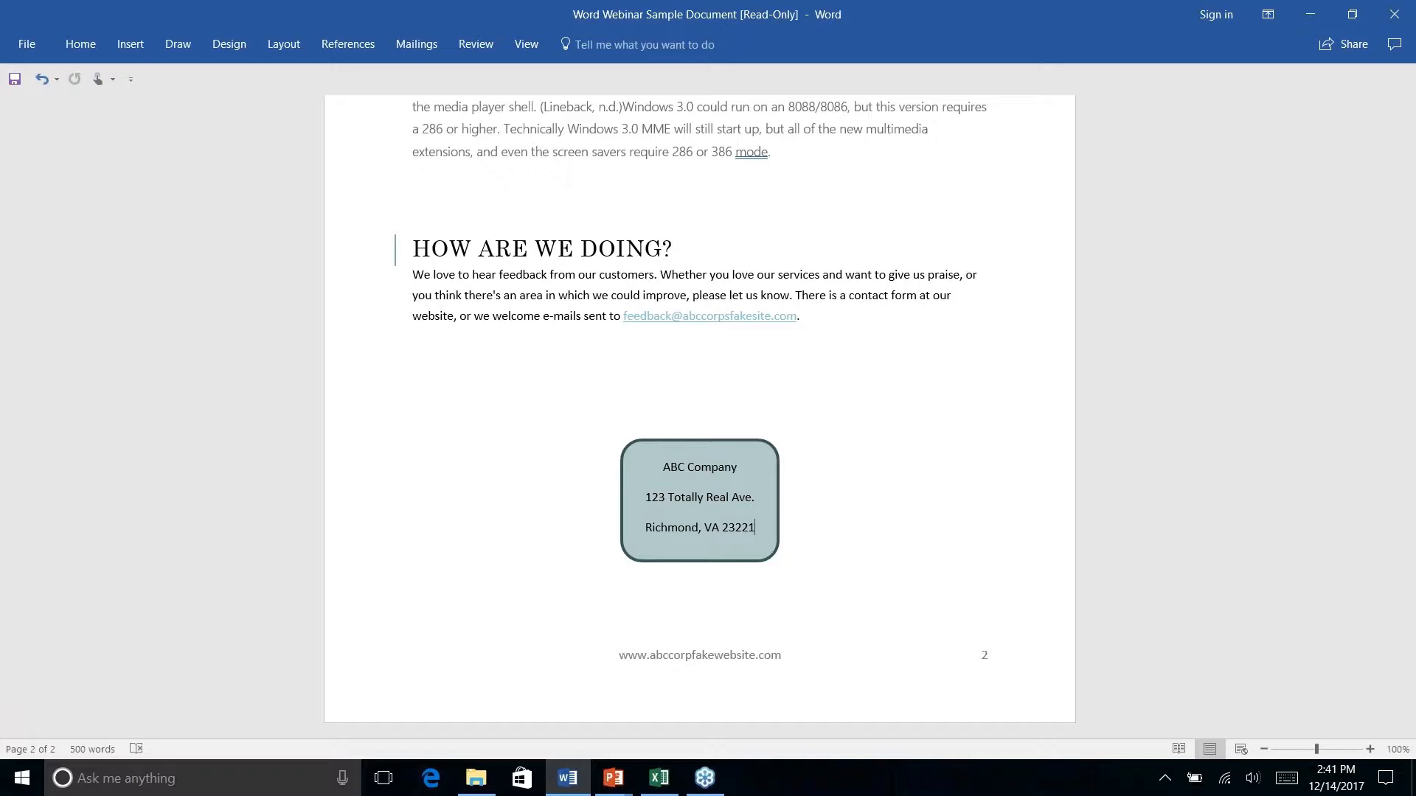
- Draw a rounded rectangle about 0.42" high and 3.14" wide over the History Lesson heading
scroll(699, 413, up, 10)
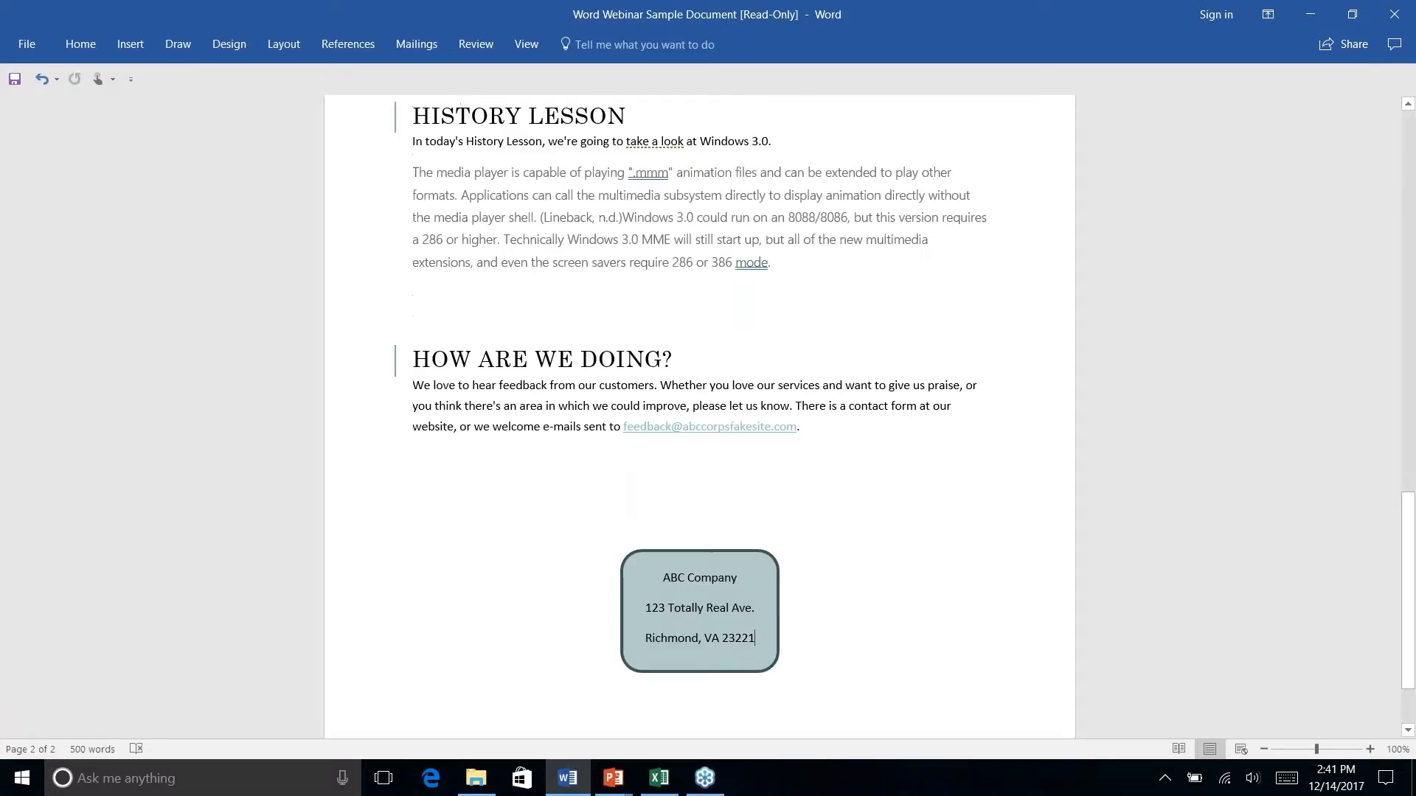
scroll(699, 413, up, 5)
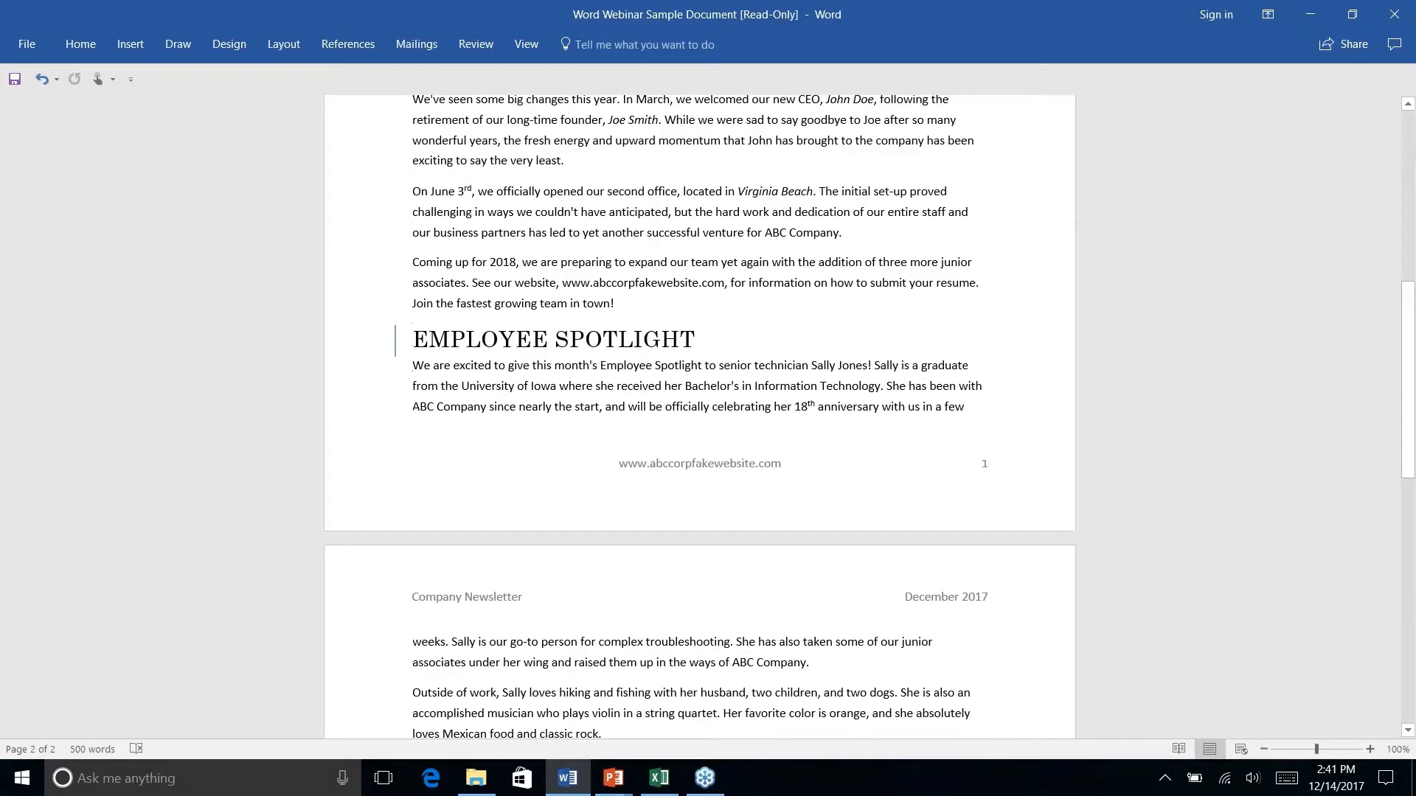
scroll(700, 413, down, 6)
scroll(472, 303, down, 2)
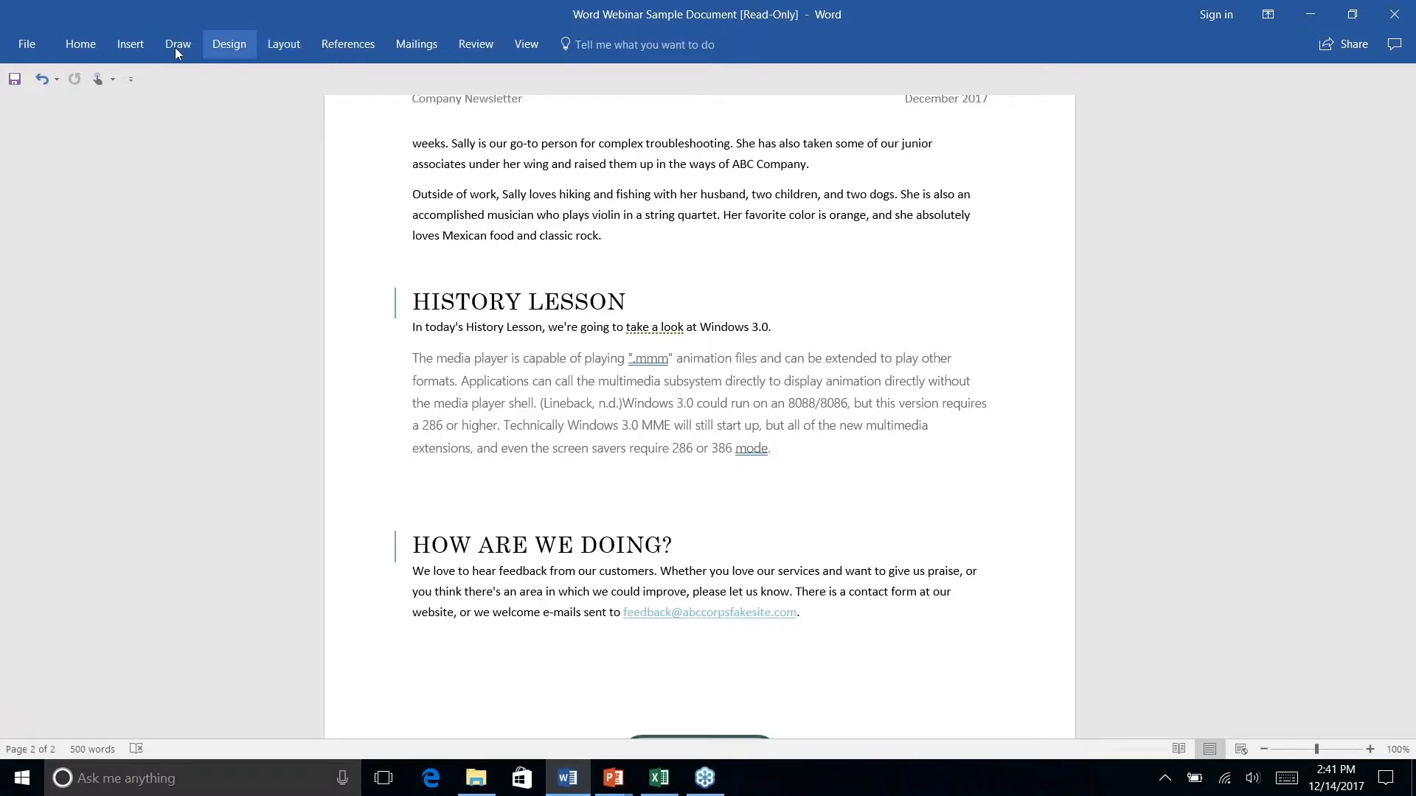
click(133, 46)
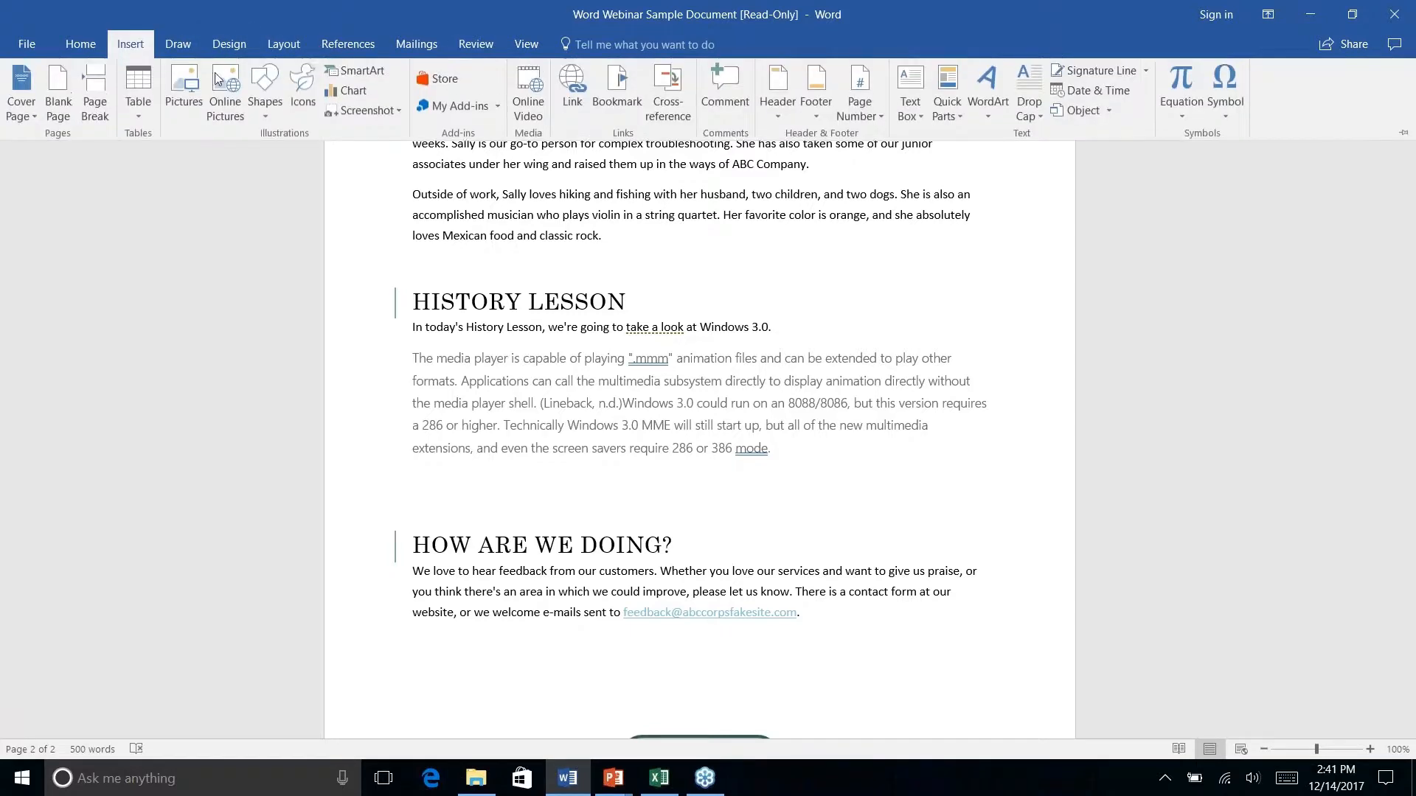
click(262, 117)
click(353, 170)
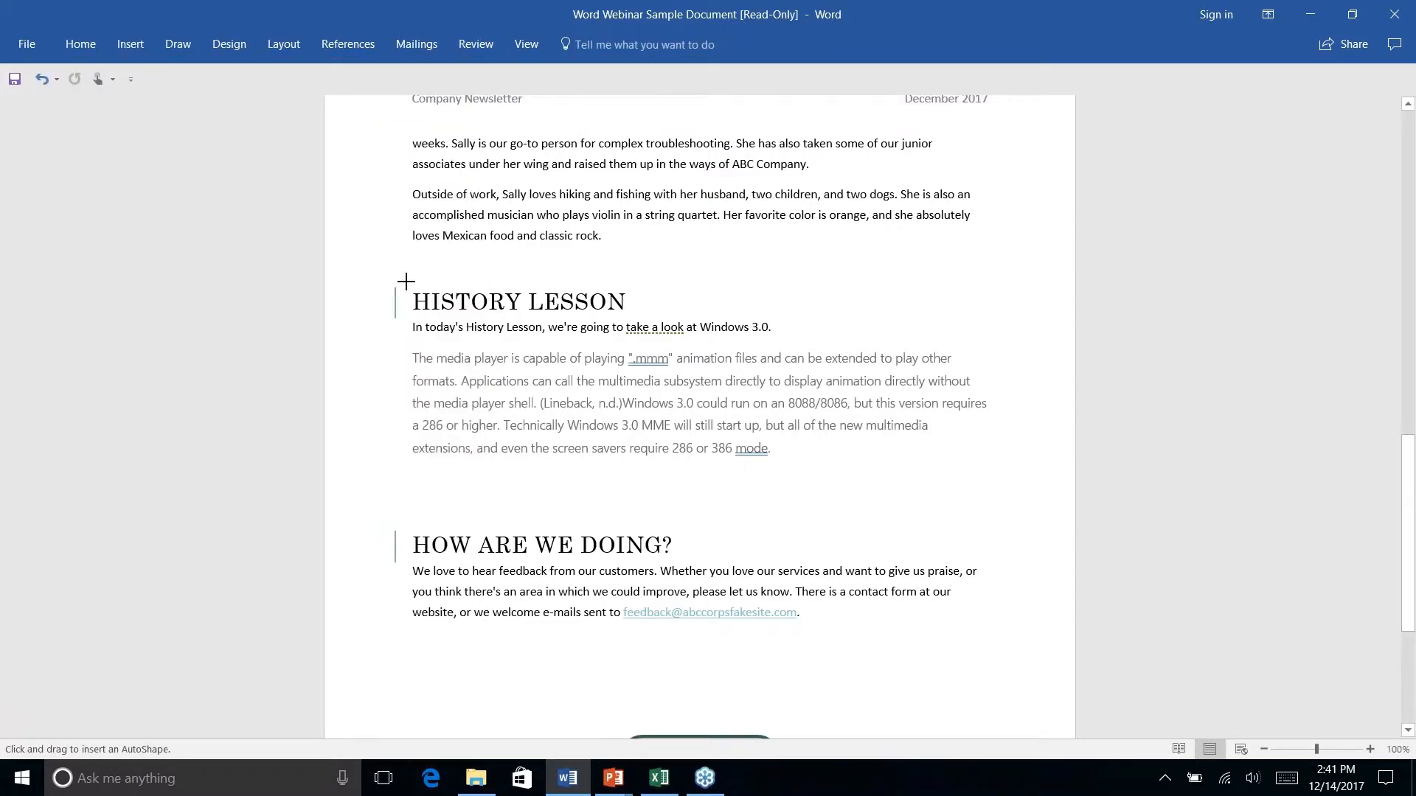
mouse_move(404, 282)
mouse_down()
mouse_move(714, 308)
mouse_move(695, 330)
mouse_move(683, 319)
mouse_up()
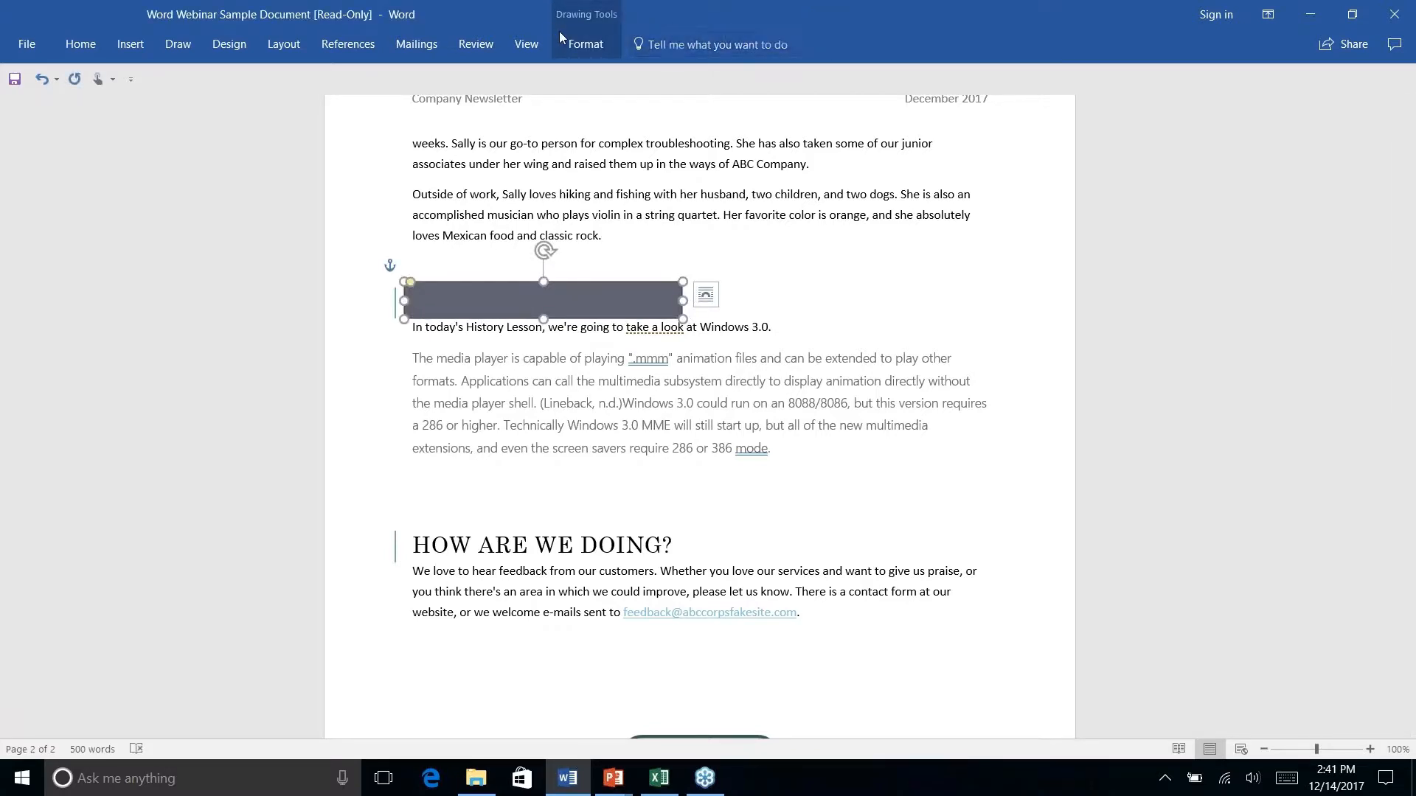
- Send the new rounded rectangle behind the History Lesson heading text
click(585, 44)
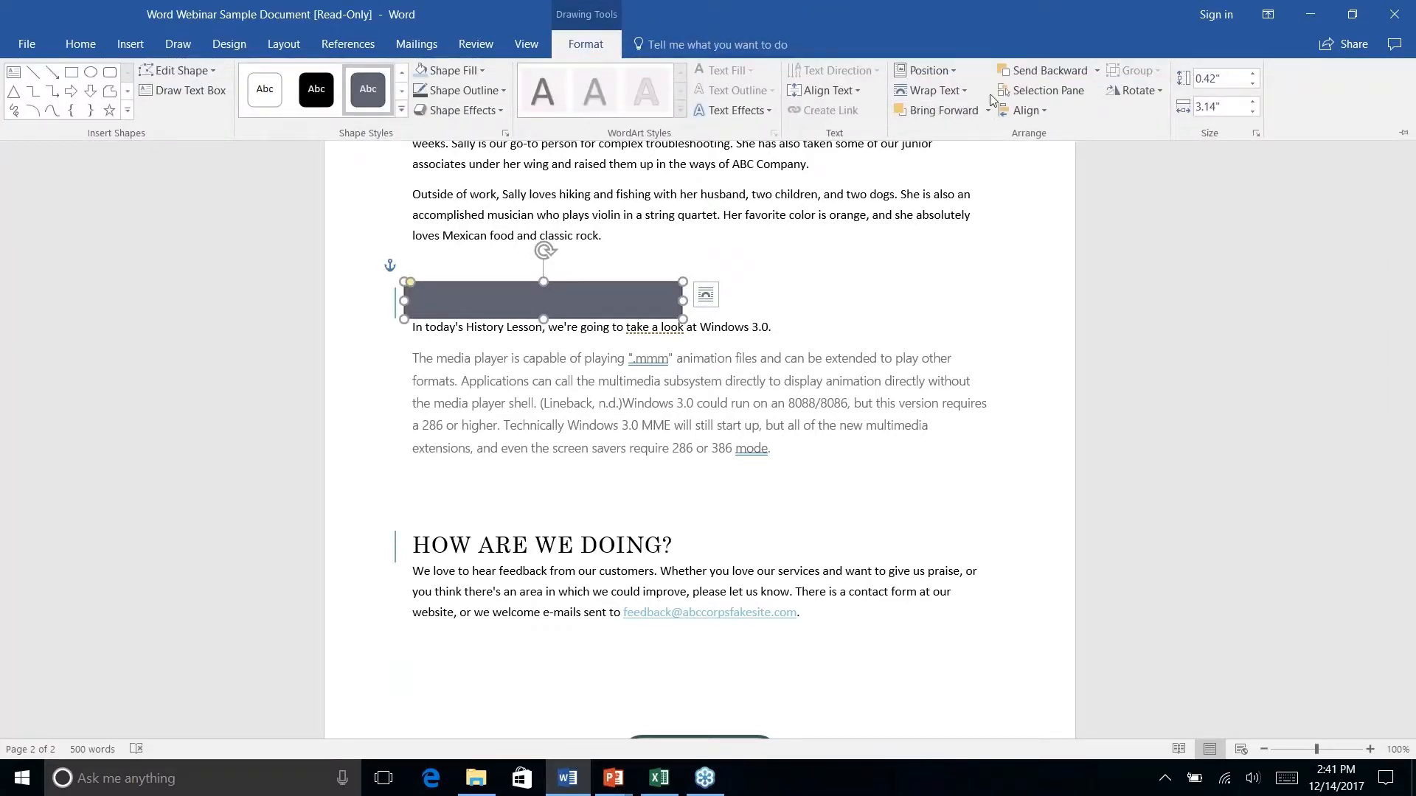
click(1104, 71)
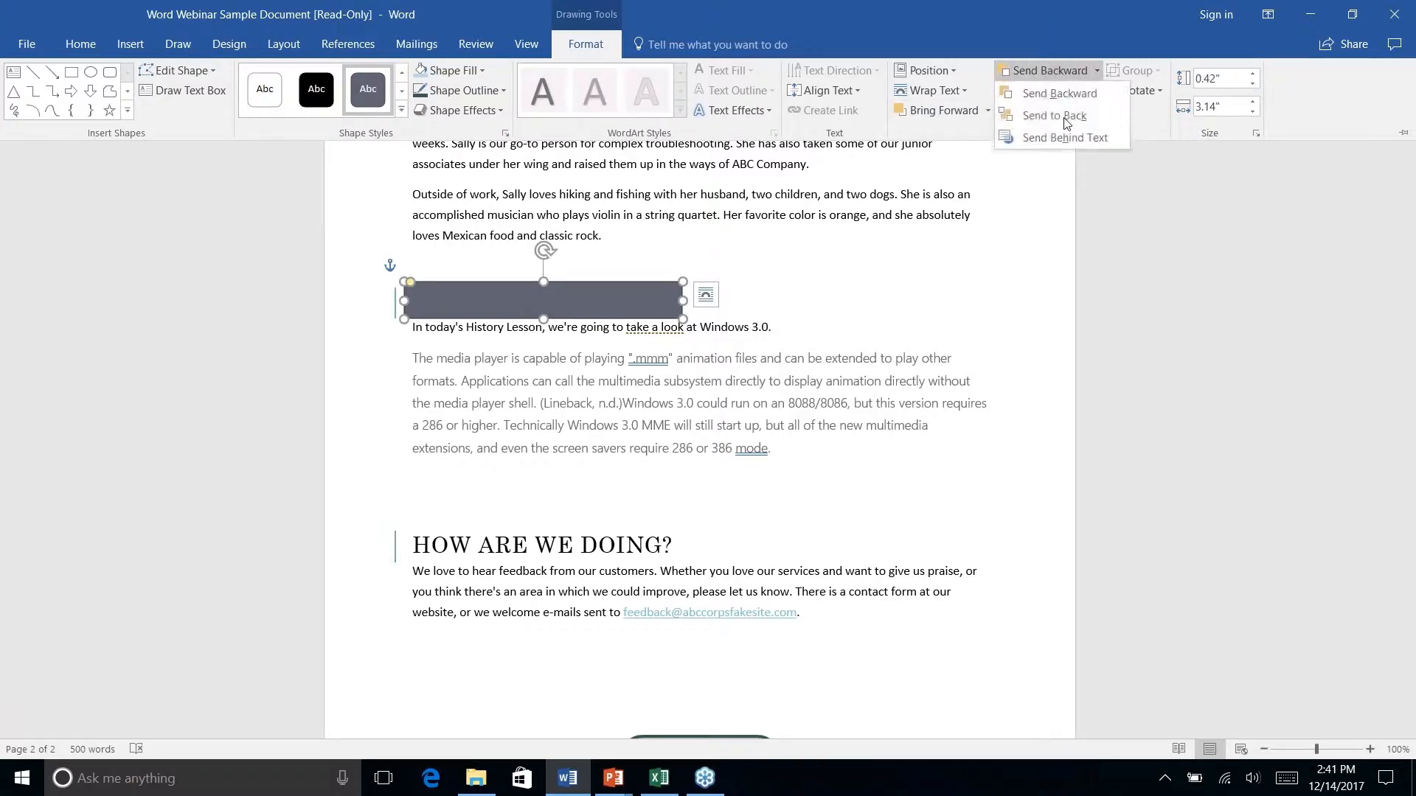
click(1062, 137)
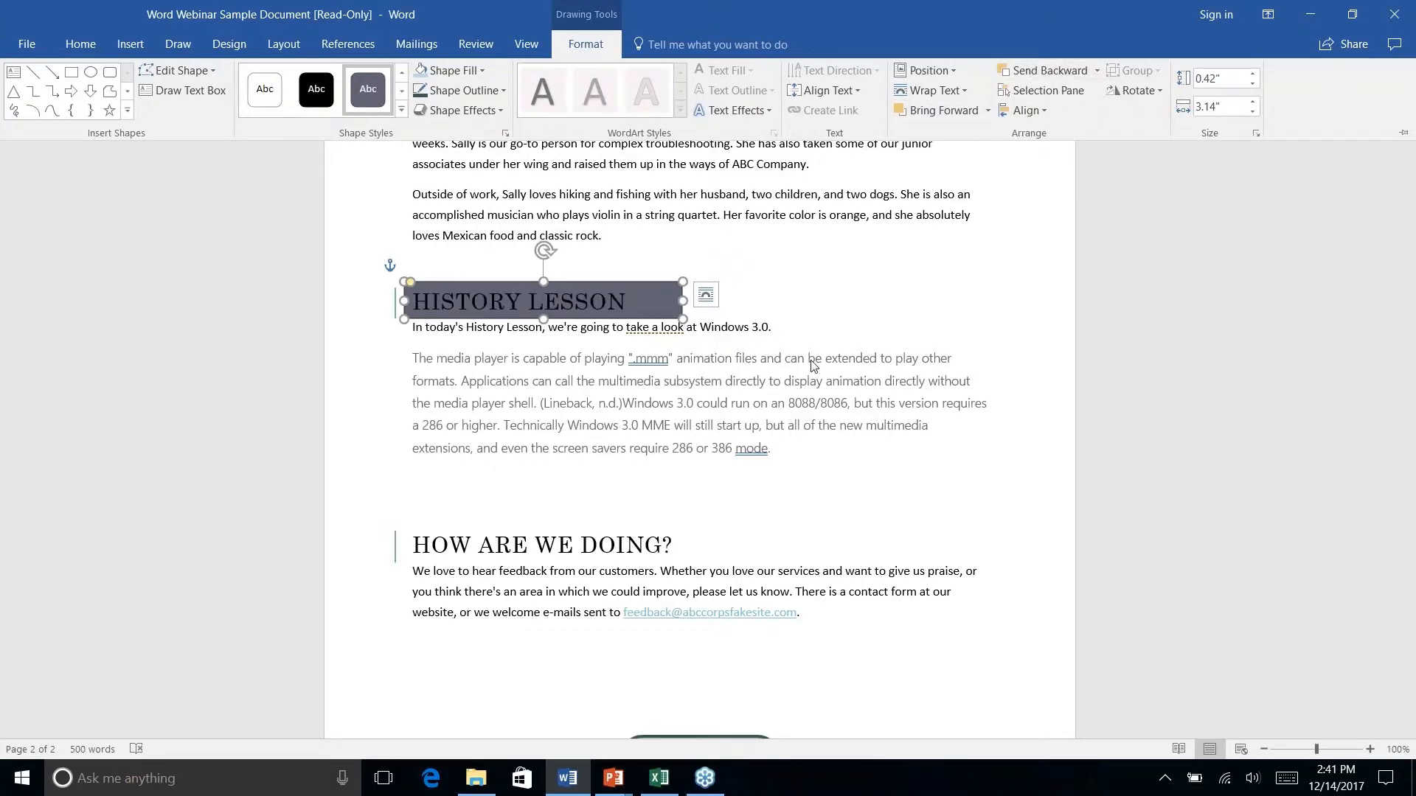
click(798, 295)
click(494, 327)
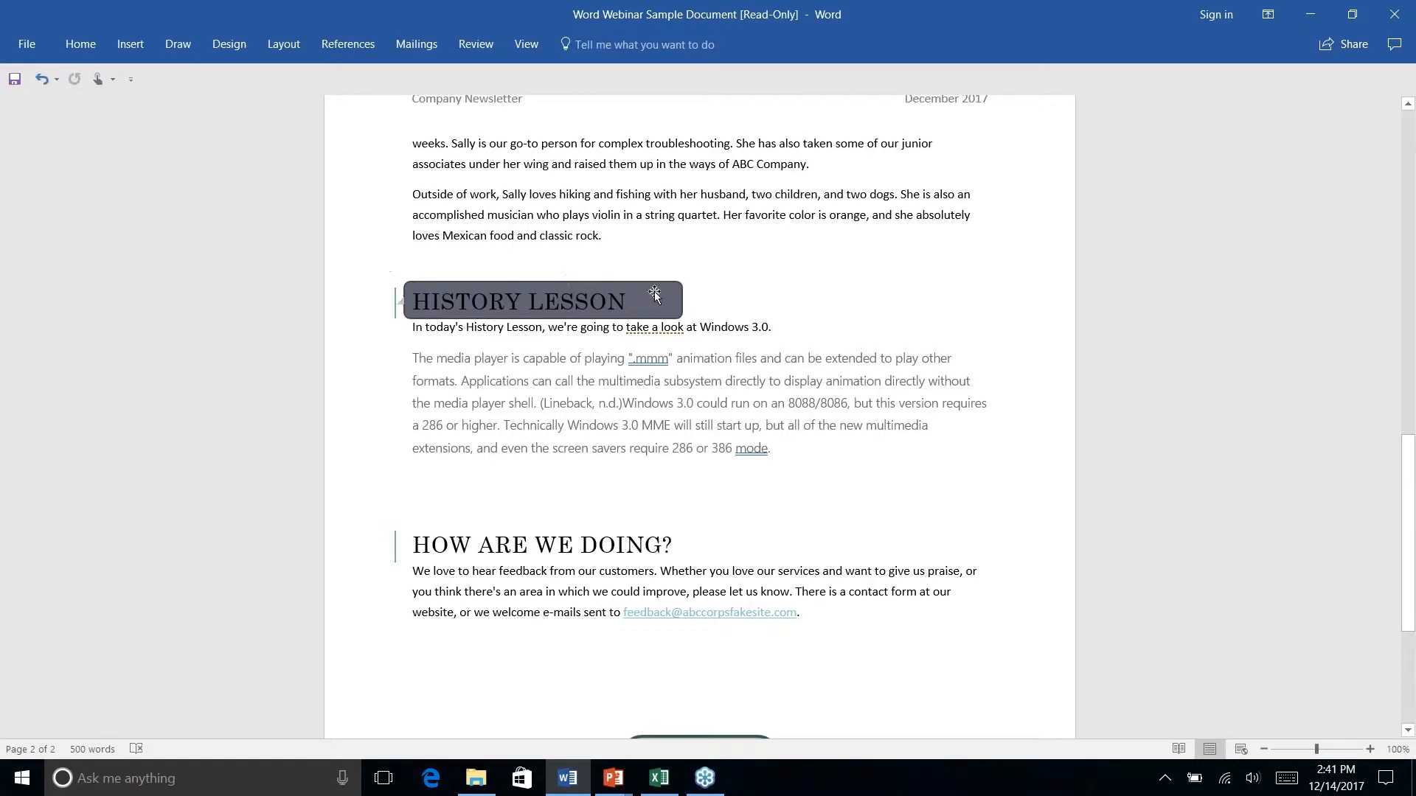
scroll(673, 373, down, 3)
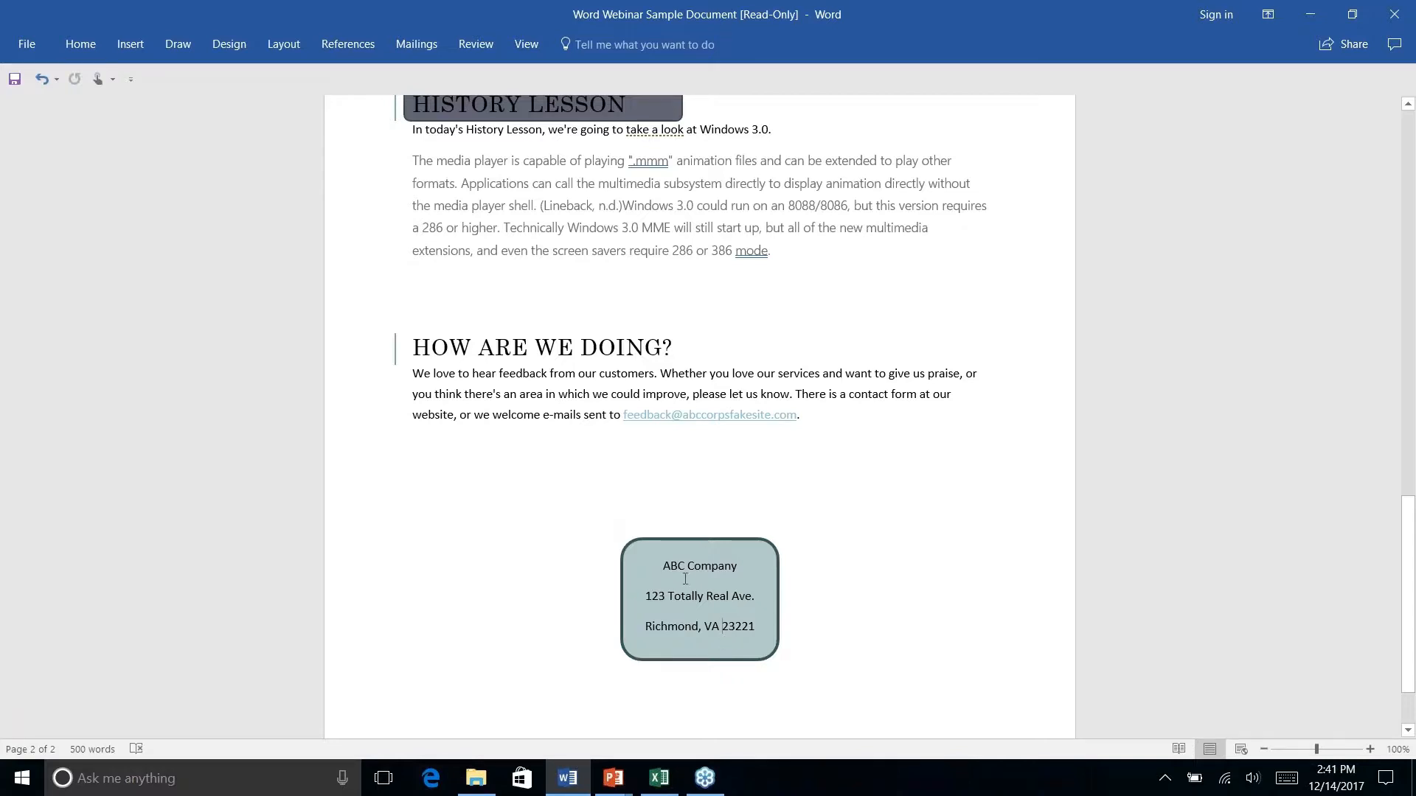
click(81, 46)
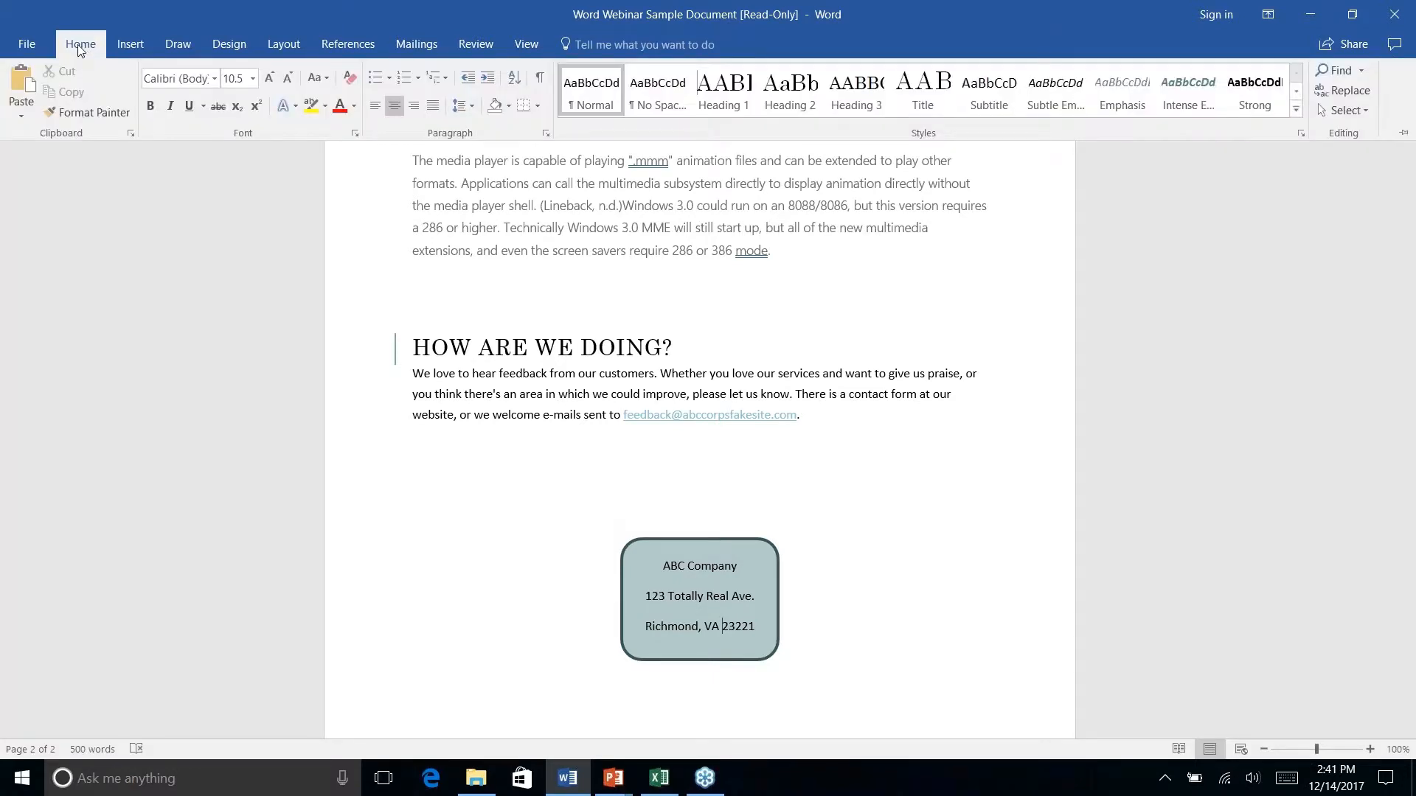
click(613, 607)
click(620, 556)
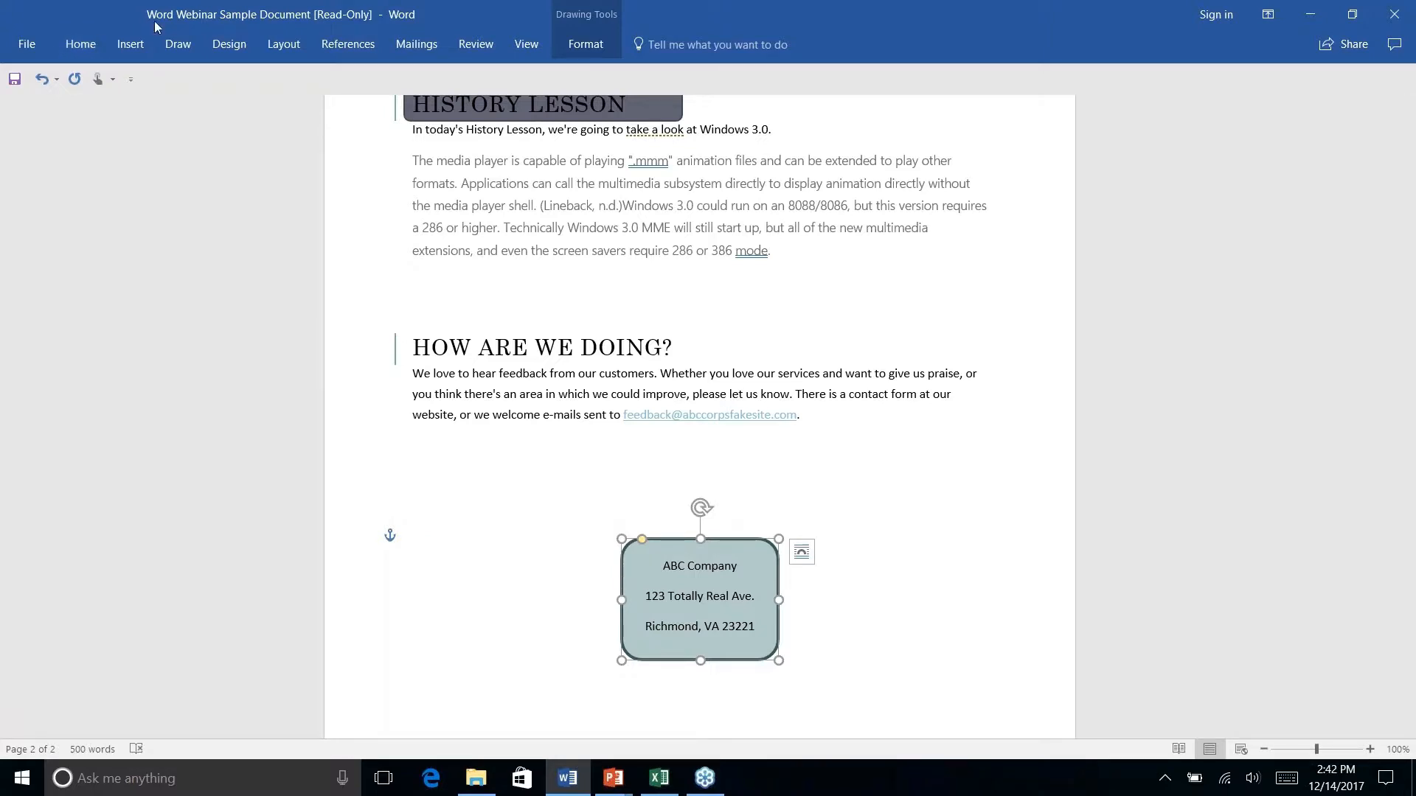
click(77, 51)
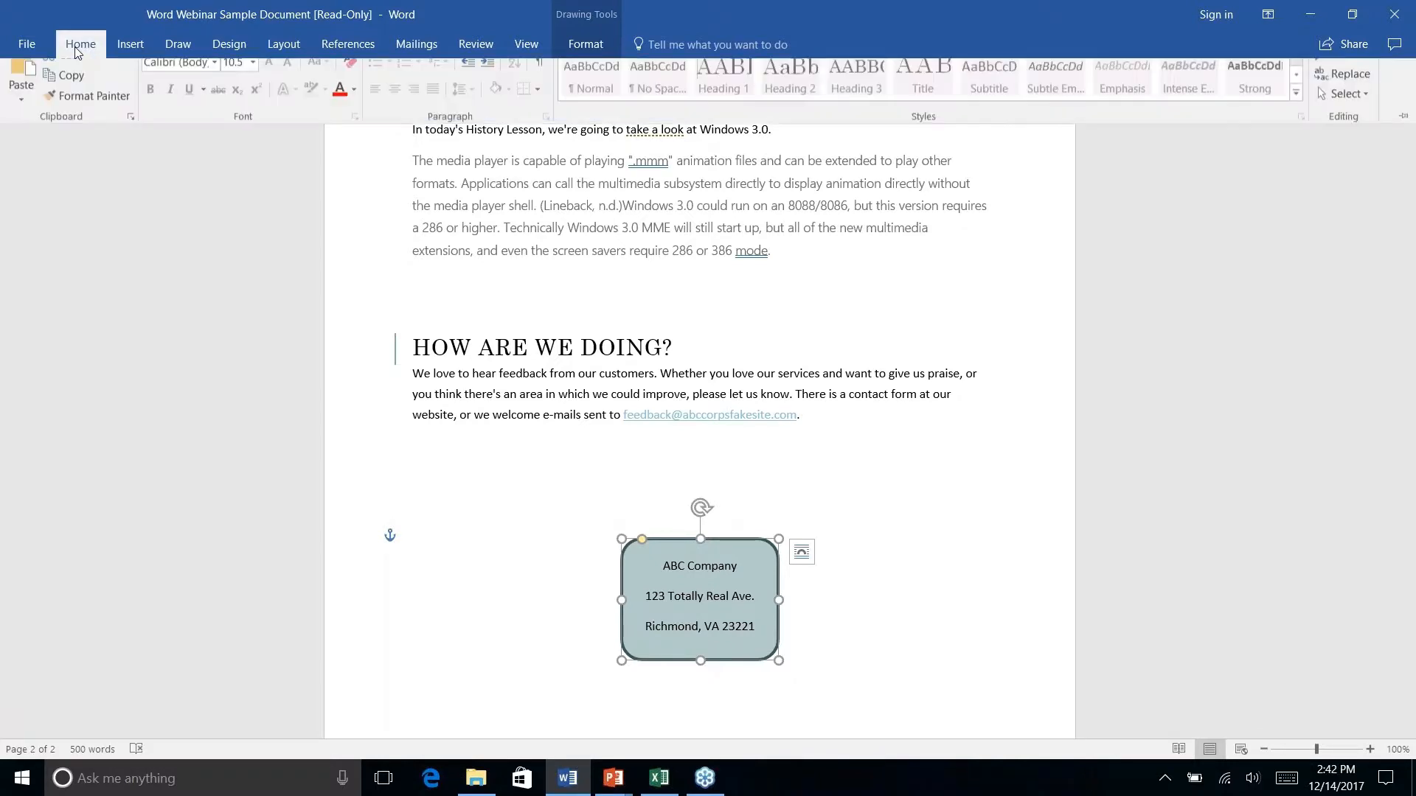
click(84, 115)
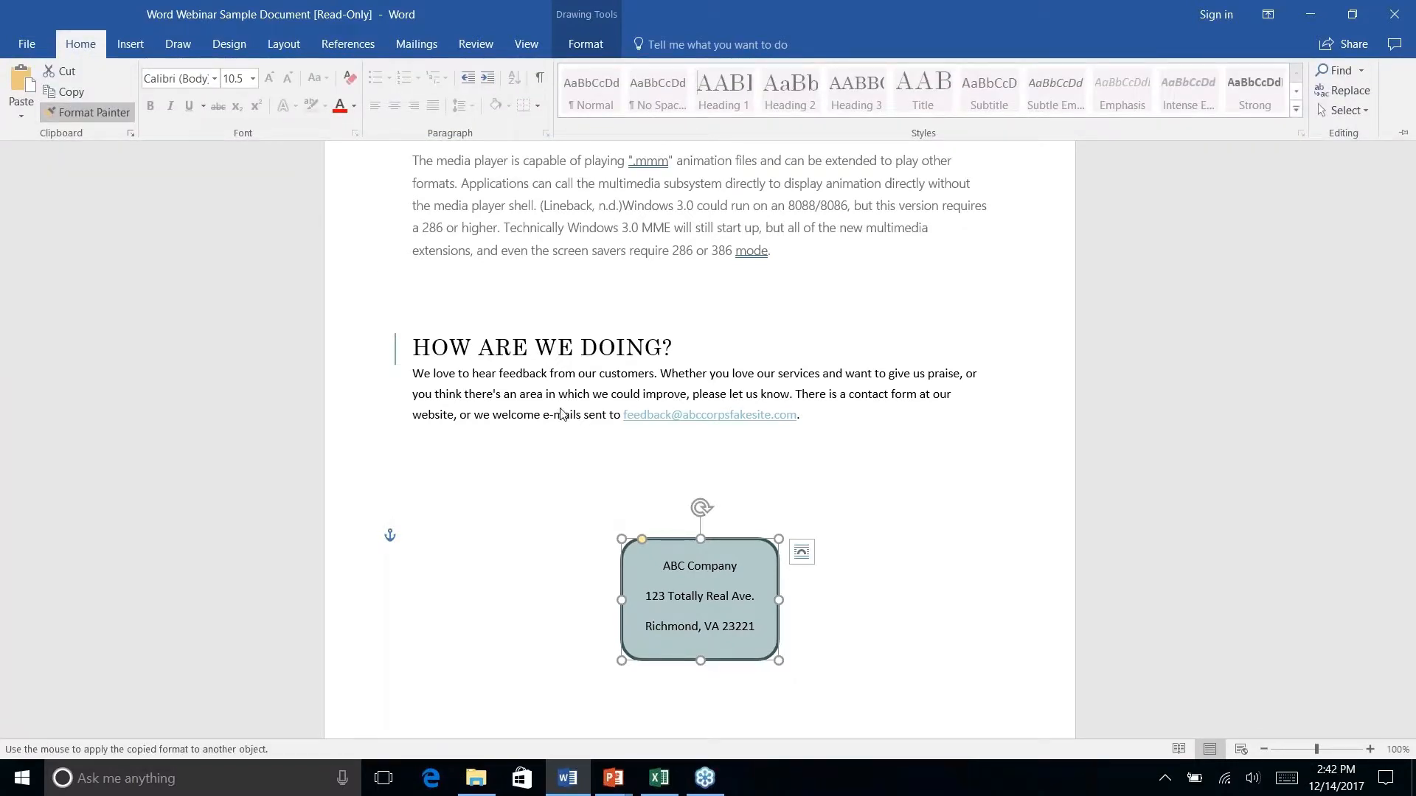
click(77, 117)
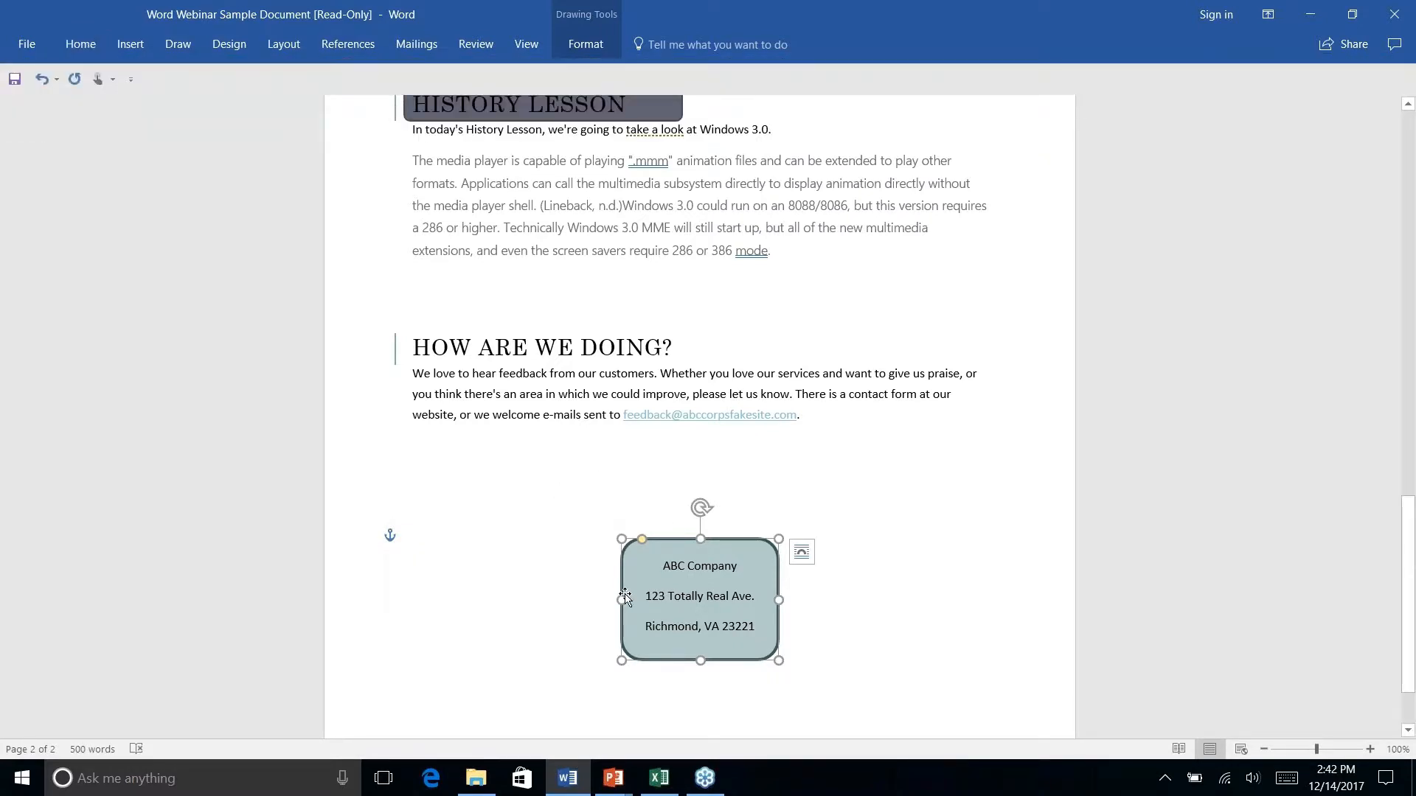
click(663, 566)
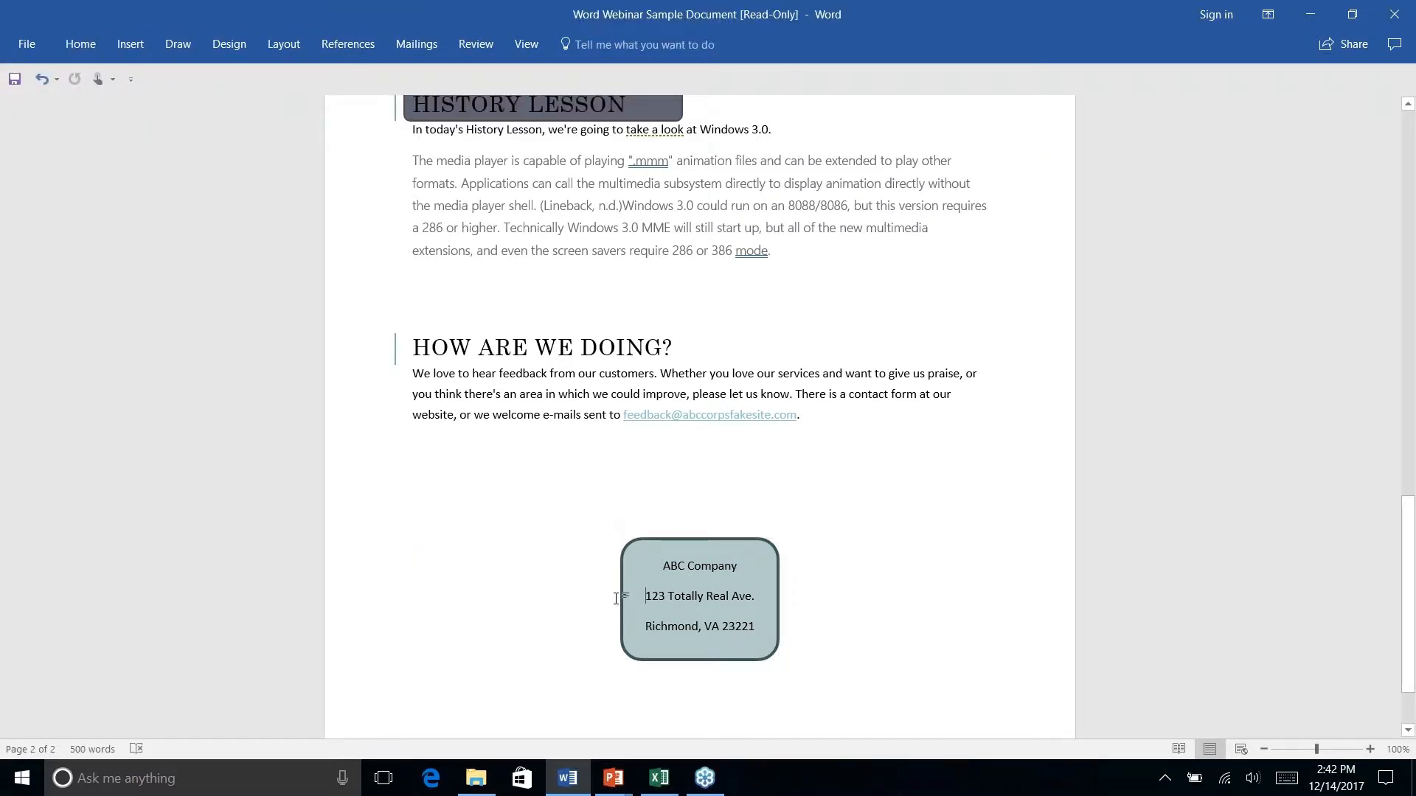
- Copy the address rectangle's formatting onto the rounded rectangle behind the History Lesson heading with Format Painter
click(623, 553)
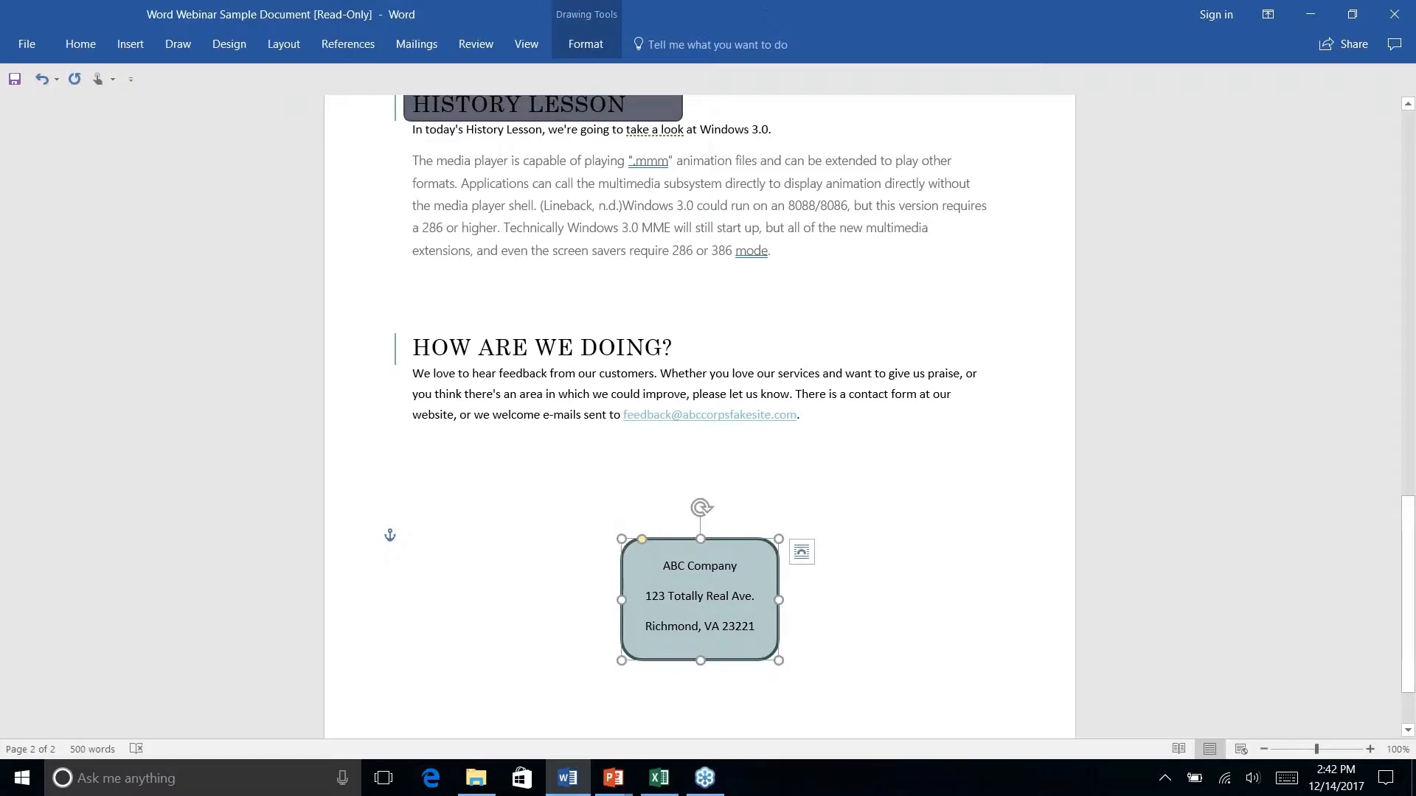
click(98, 45)
click(87, 112)
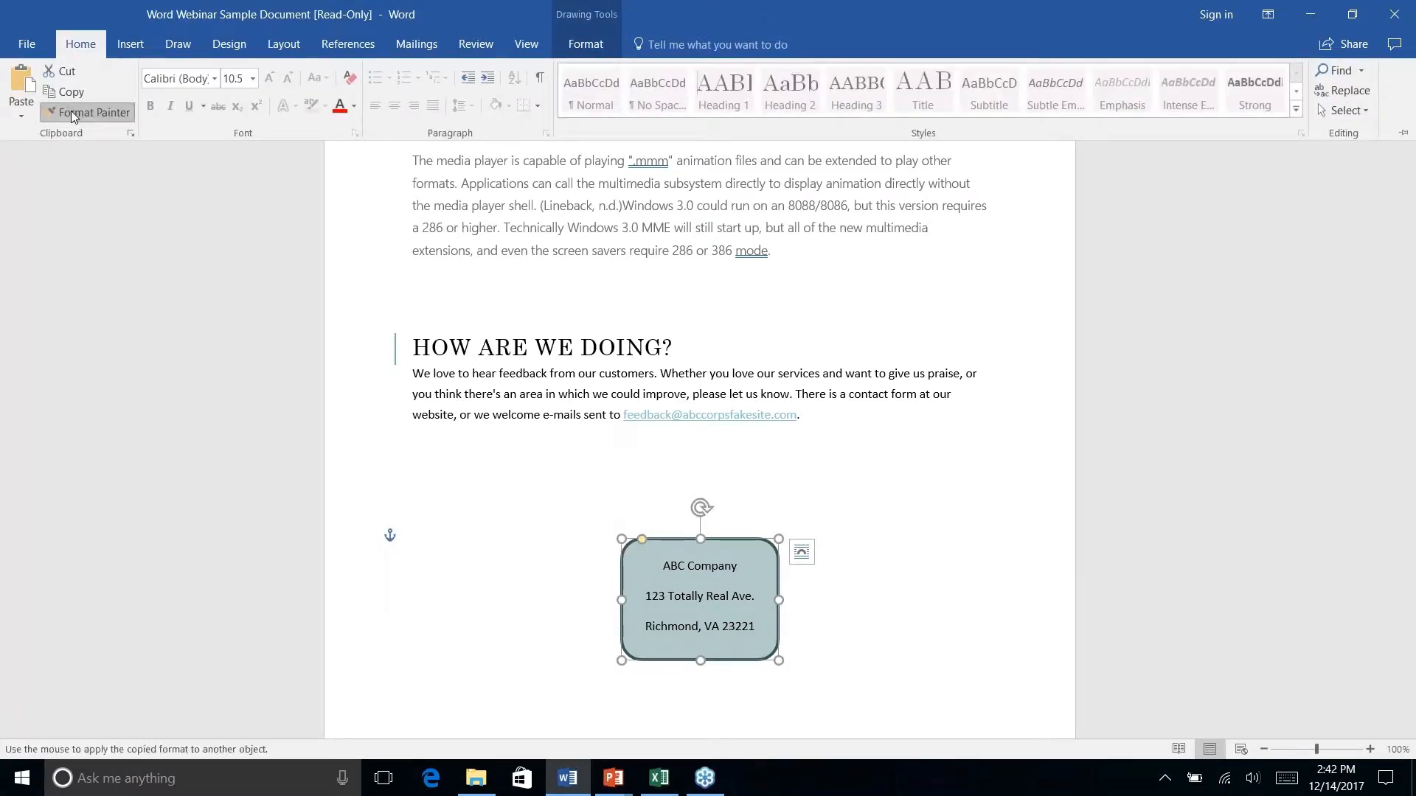
scroll(493, 332, up, 5)
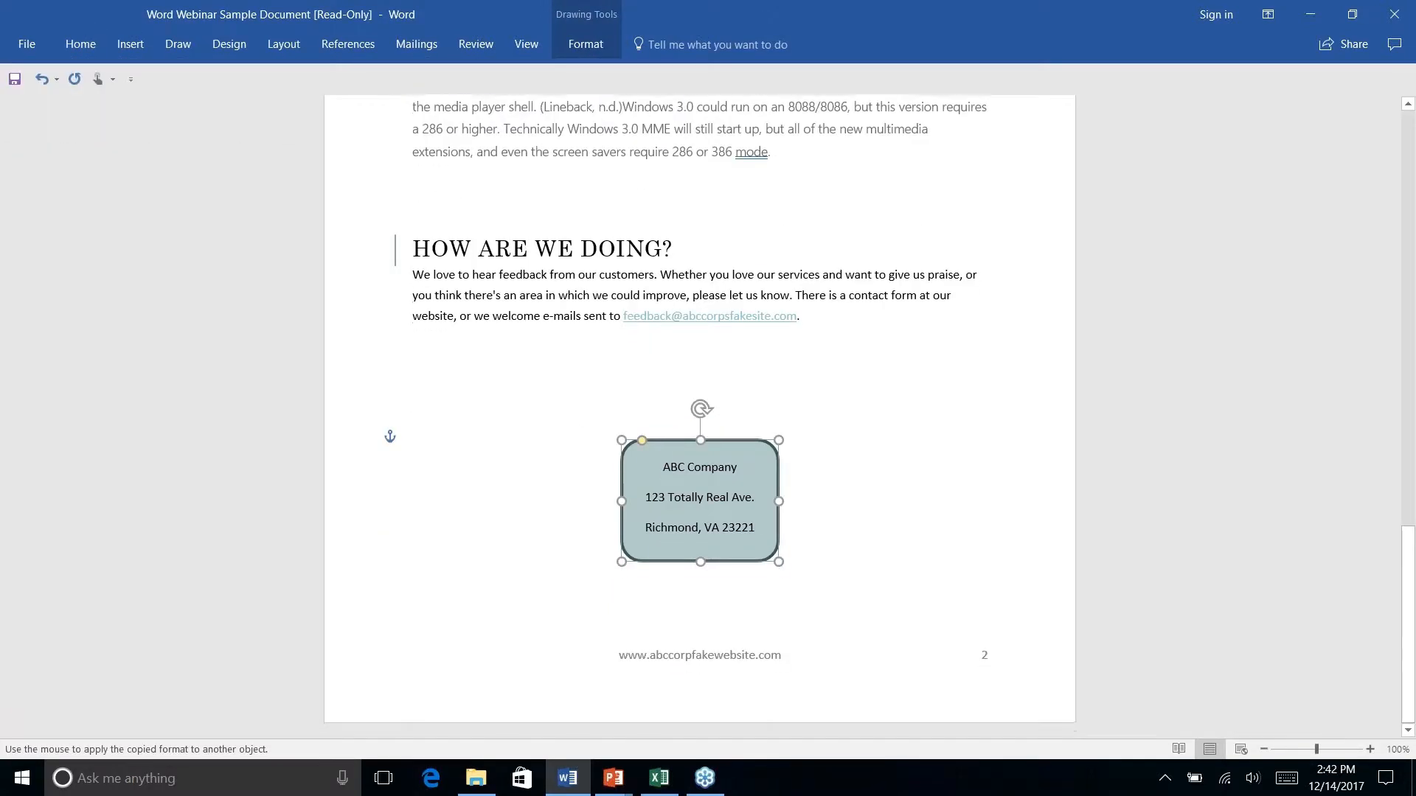
scroll(515, 320, down, 1)
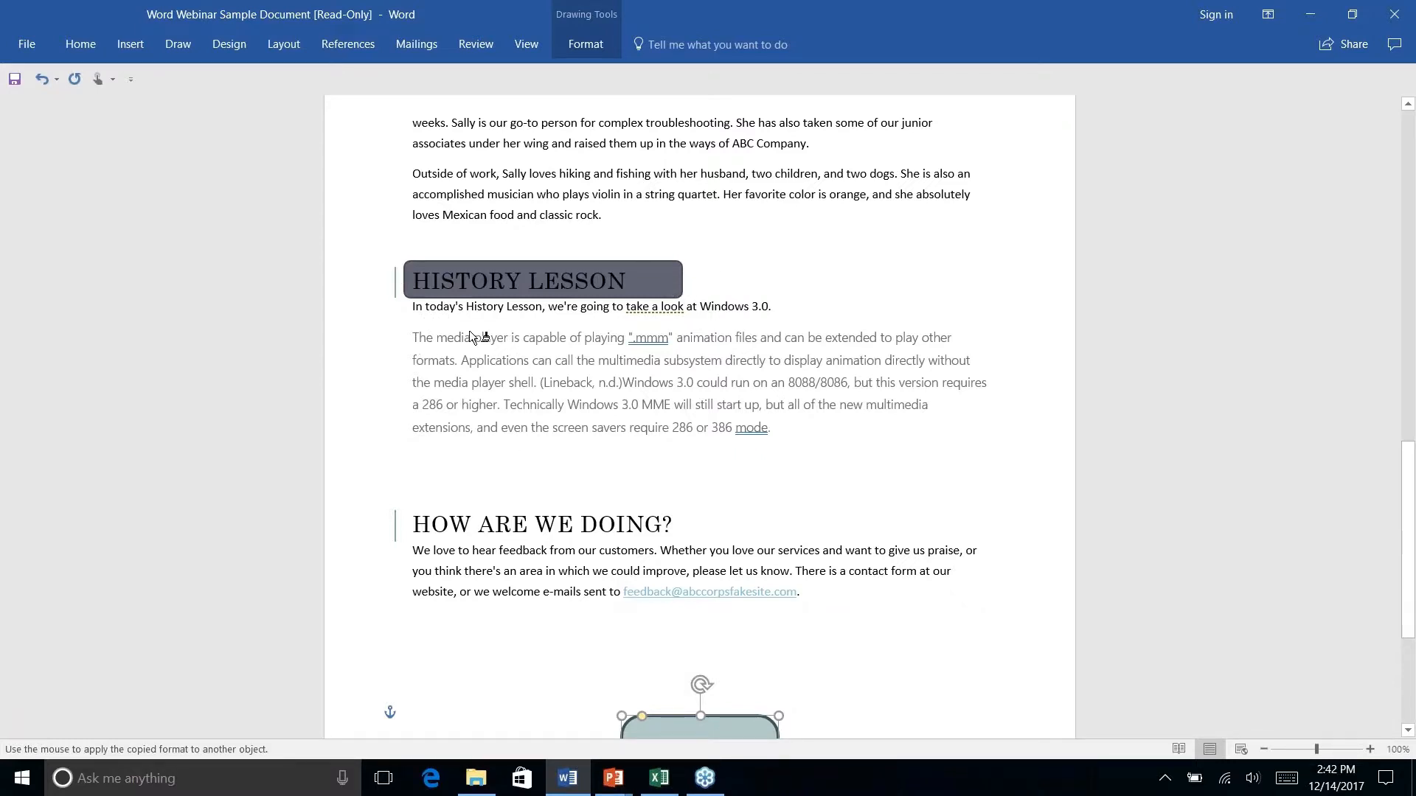
click(806, 428)
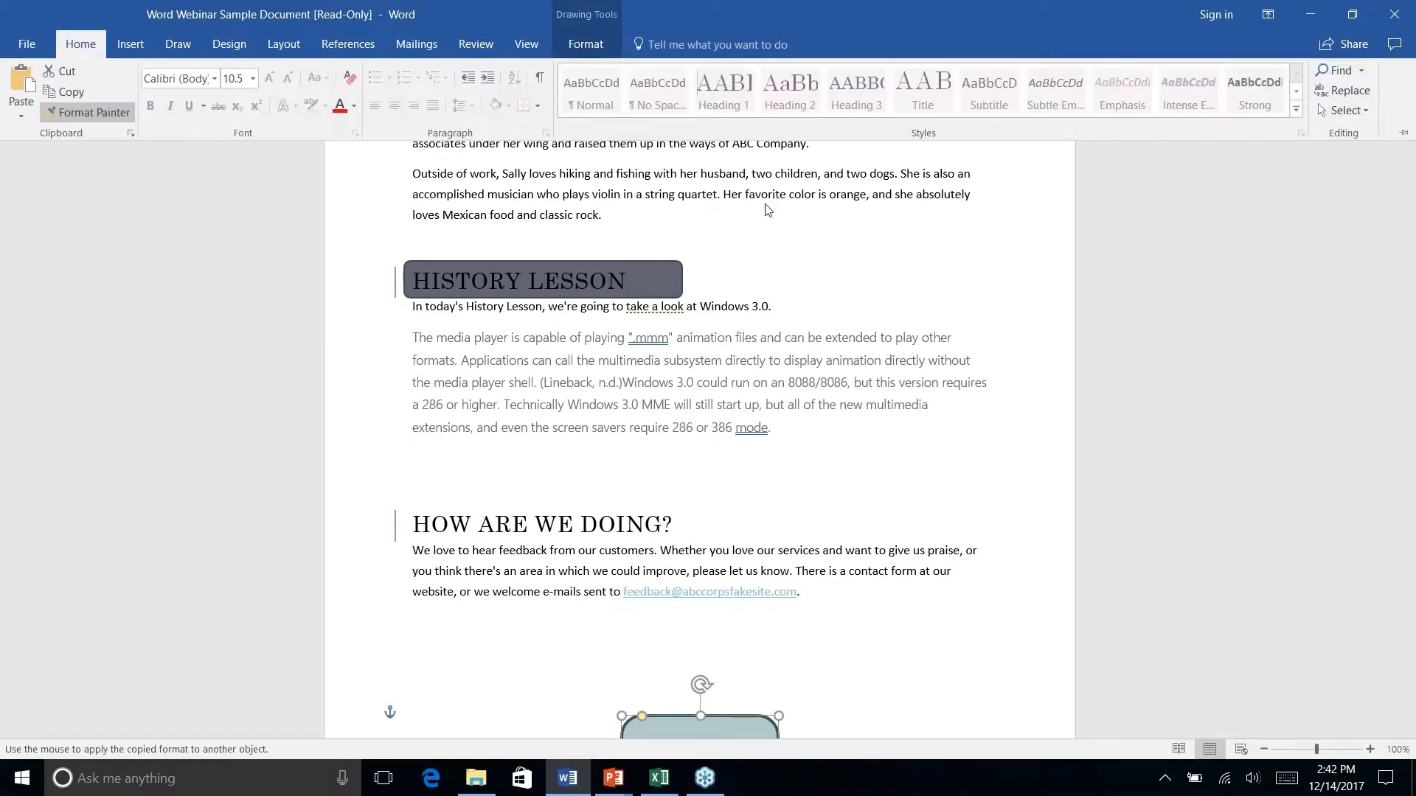
click(644, 272)
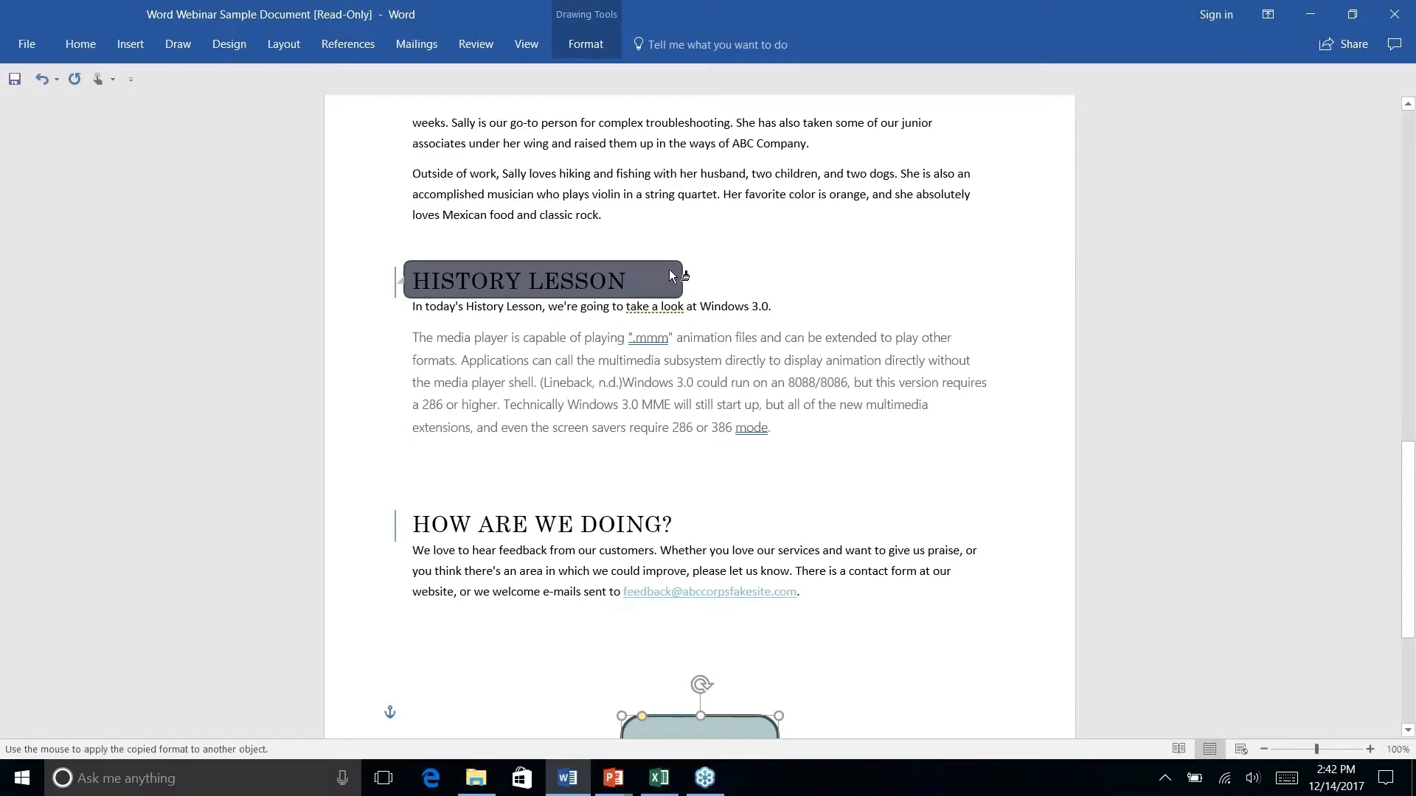
click(672, 277)
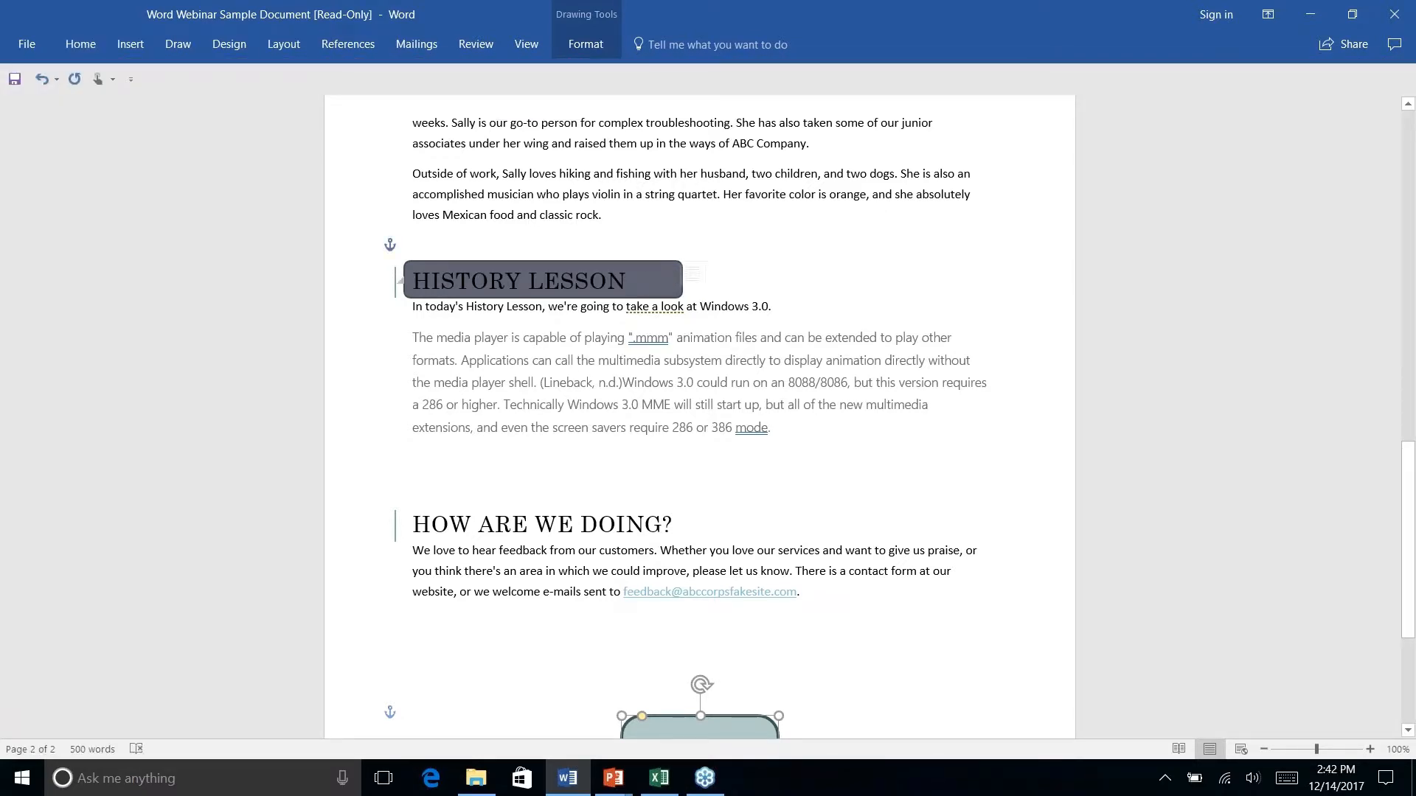
click(812, 276)
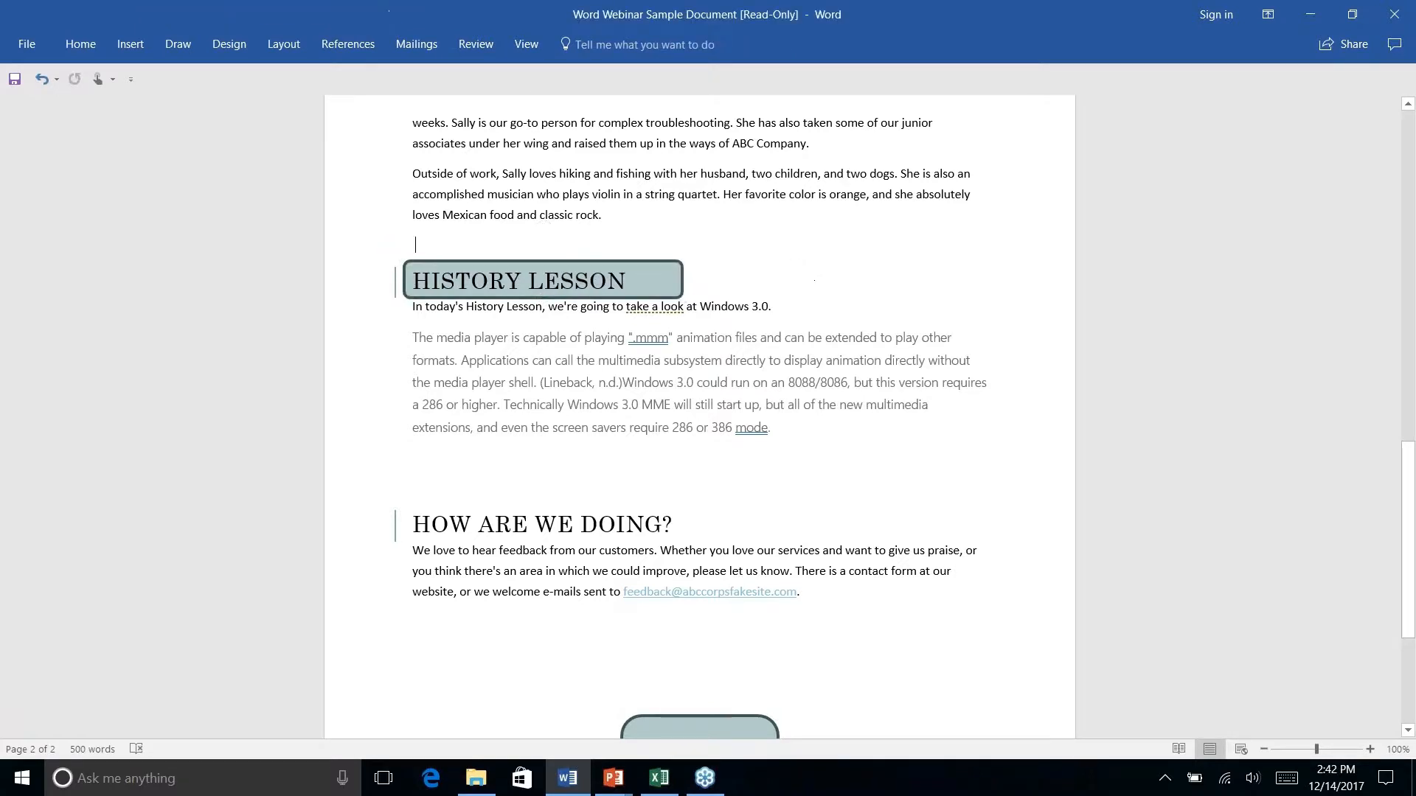
right_click(793, 262)
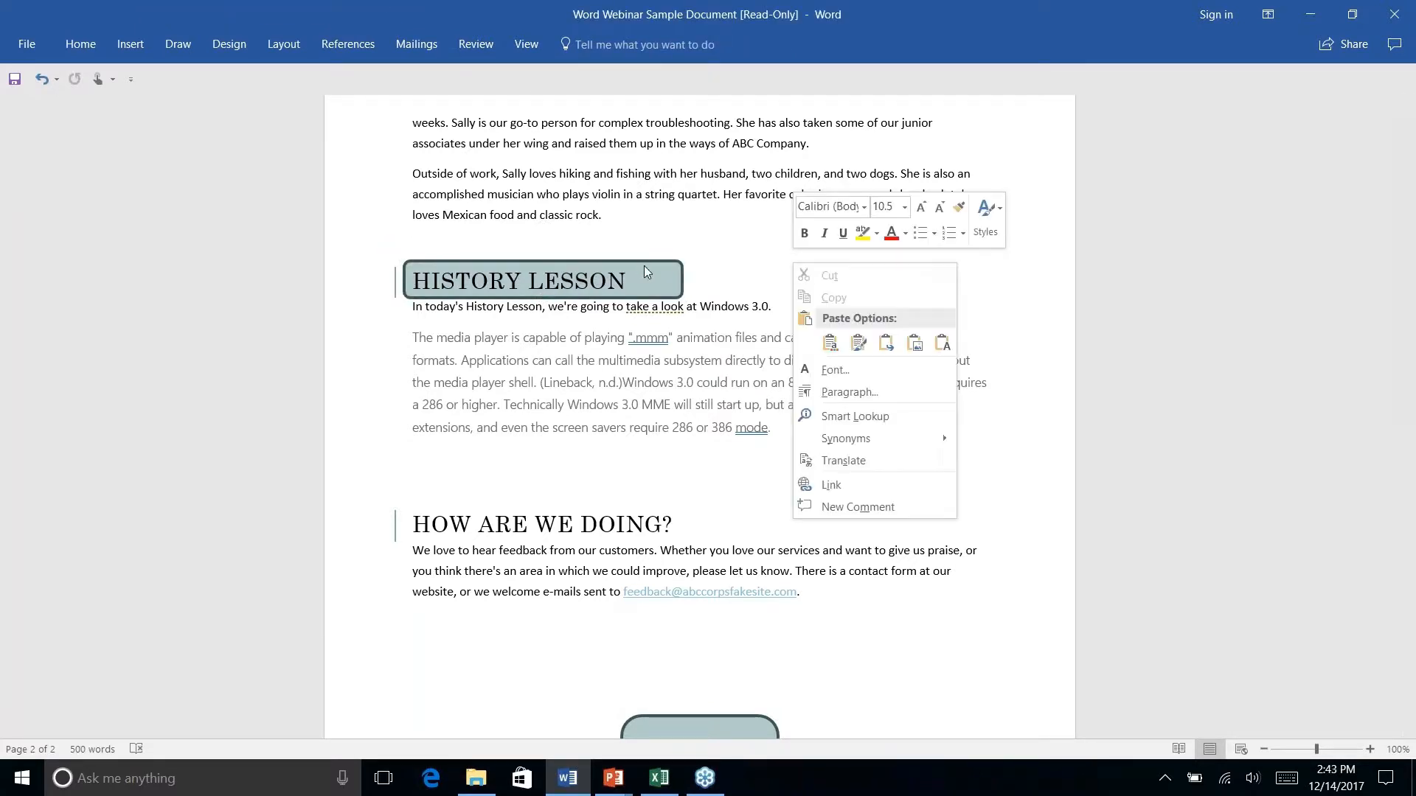
click(469, 665)
scroll(468, 665, up, 1)
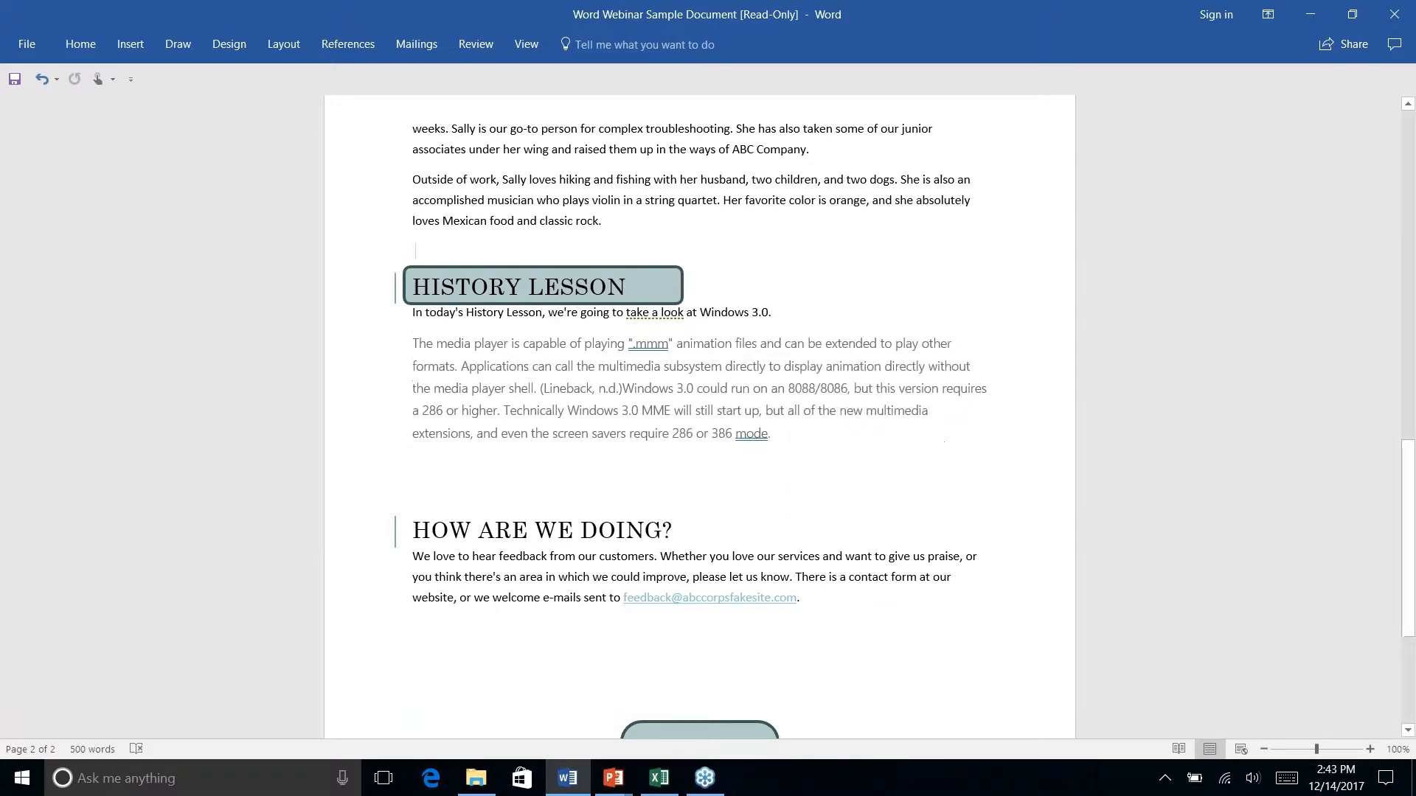
scroll(699, 417, down, 3)
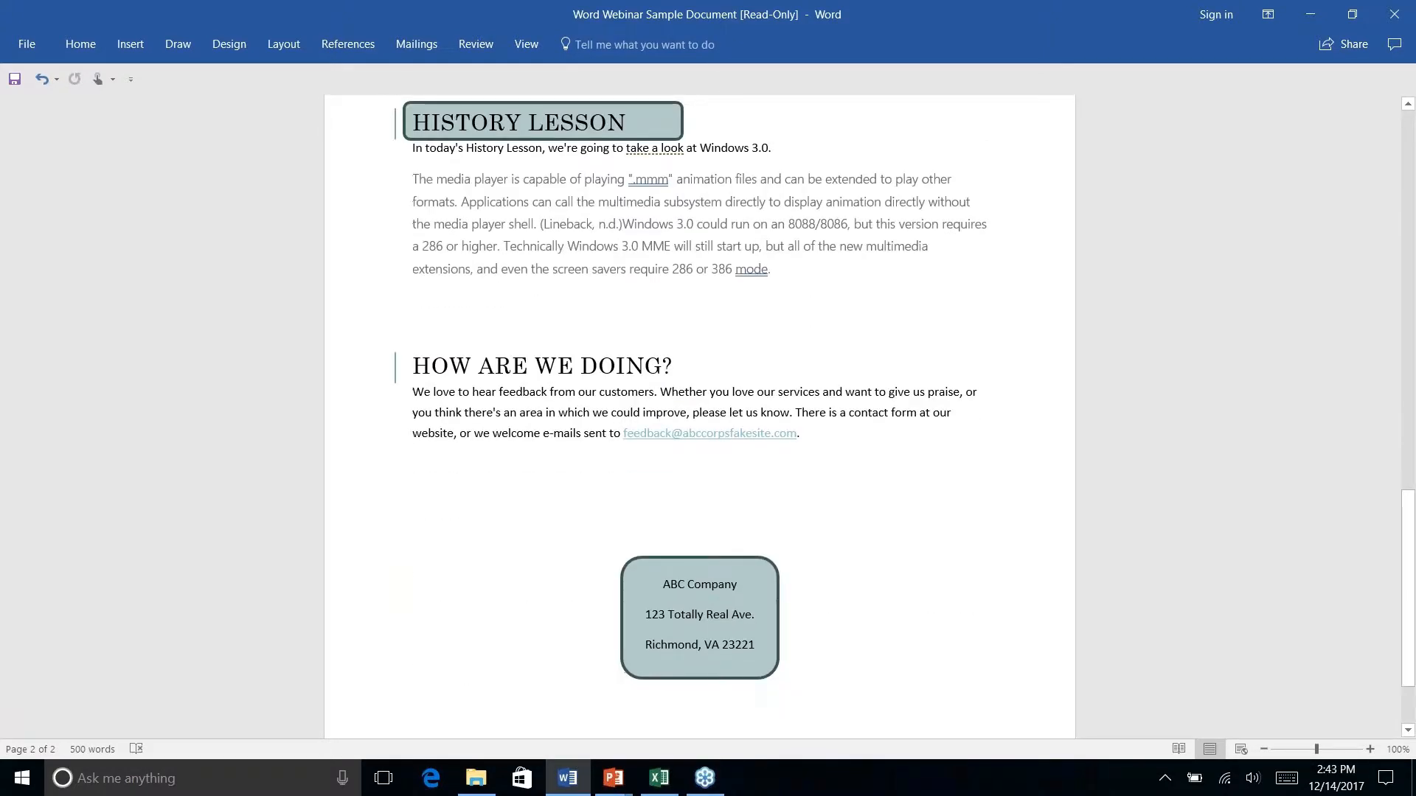
scroll(700, 416, up, 2)
scroll(699, 417, down, 3)
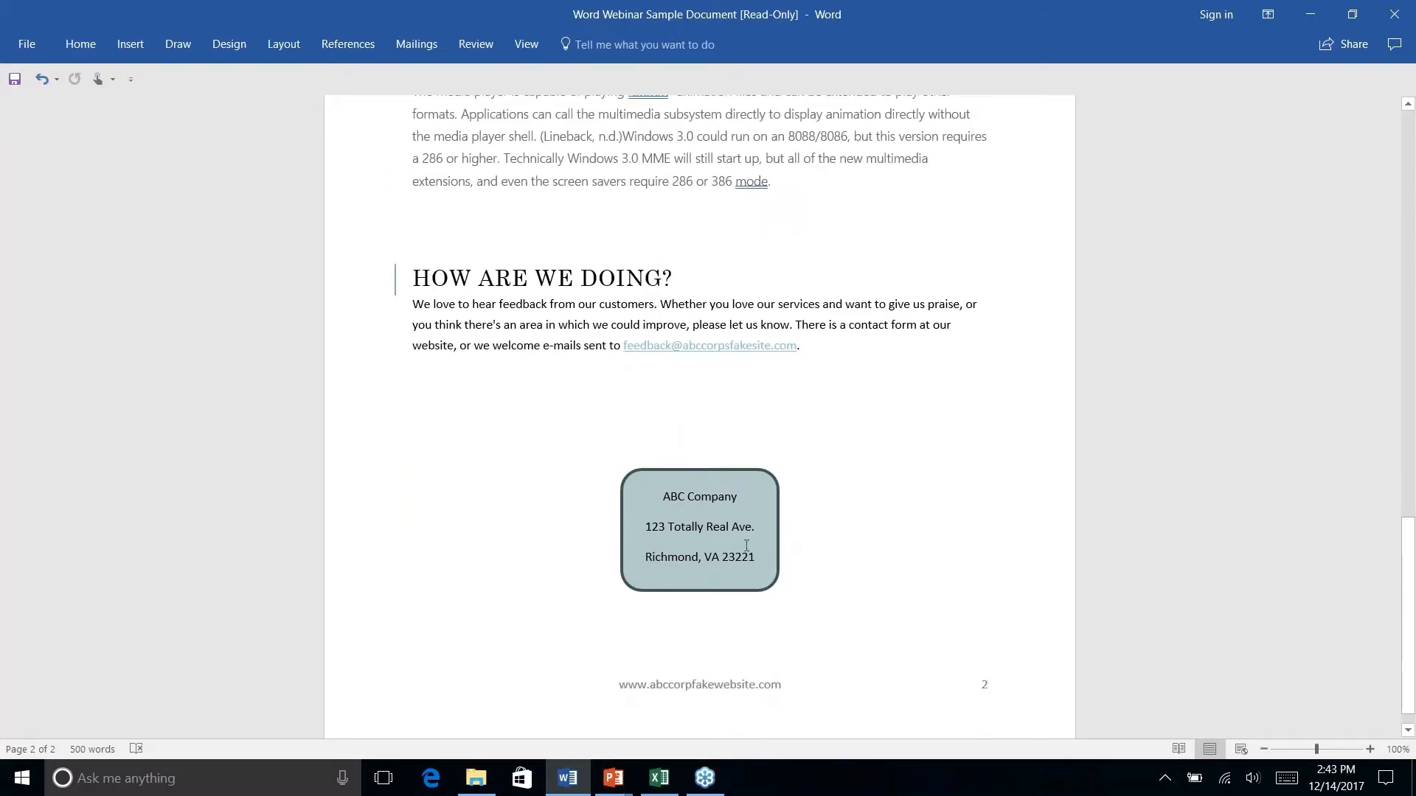
scroll(747, 546, up, 5)
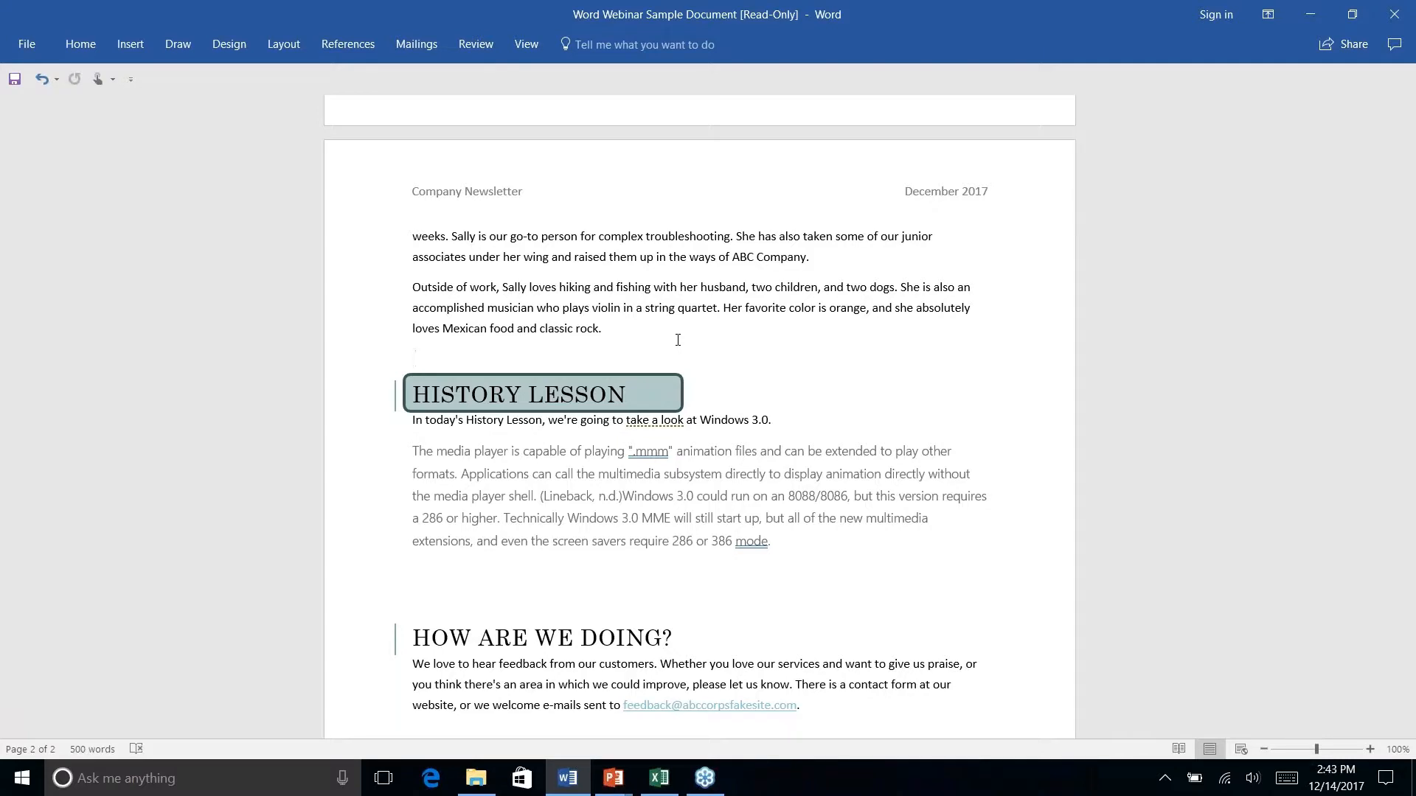
- Switch to the PowerPoint slide show, advance it to the Find & Replace 2.0 slide and return to the Word newsletter
key(alt+Tab)
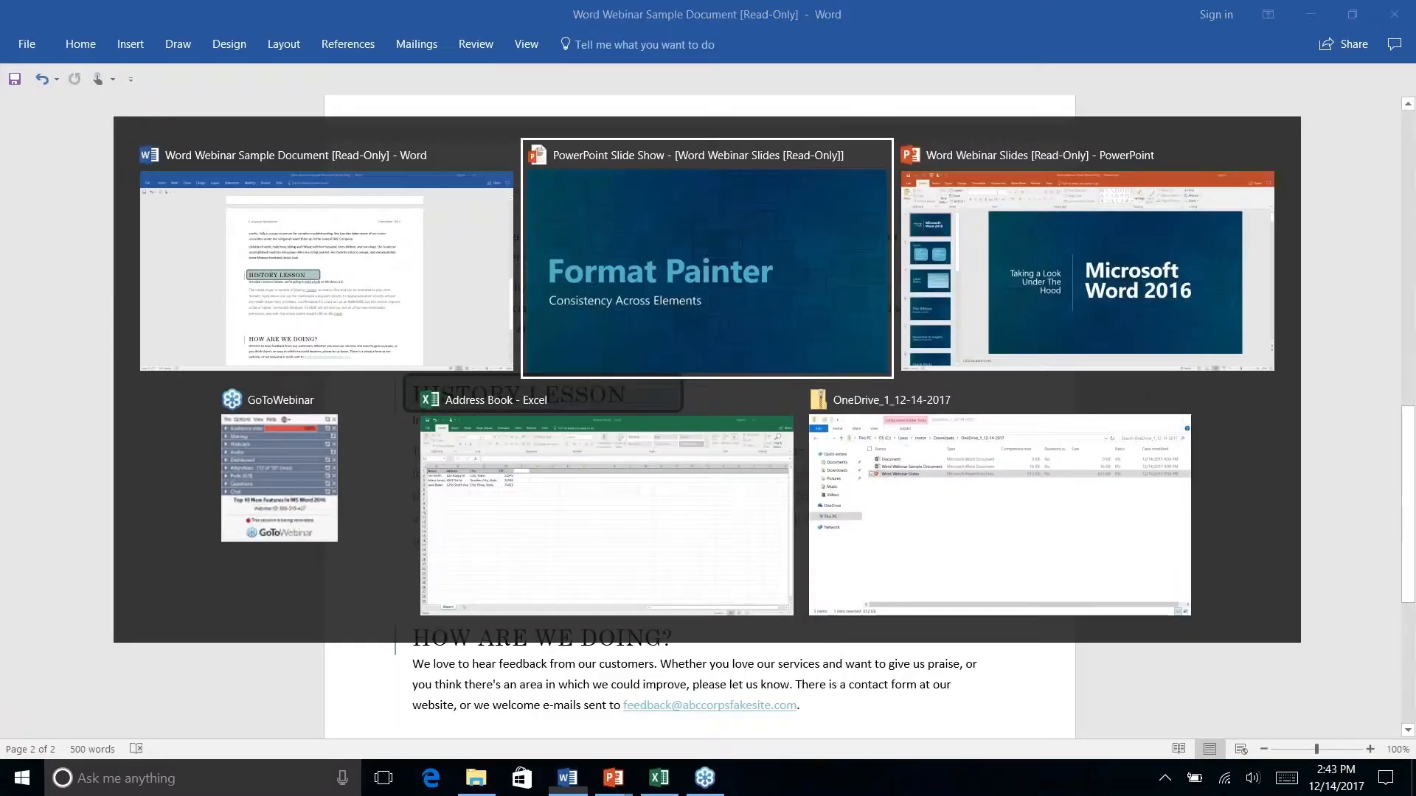
key(Right)
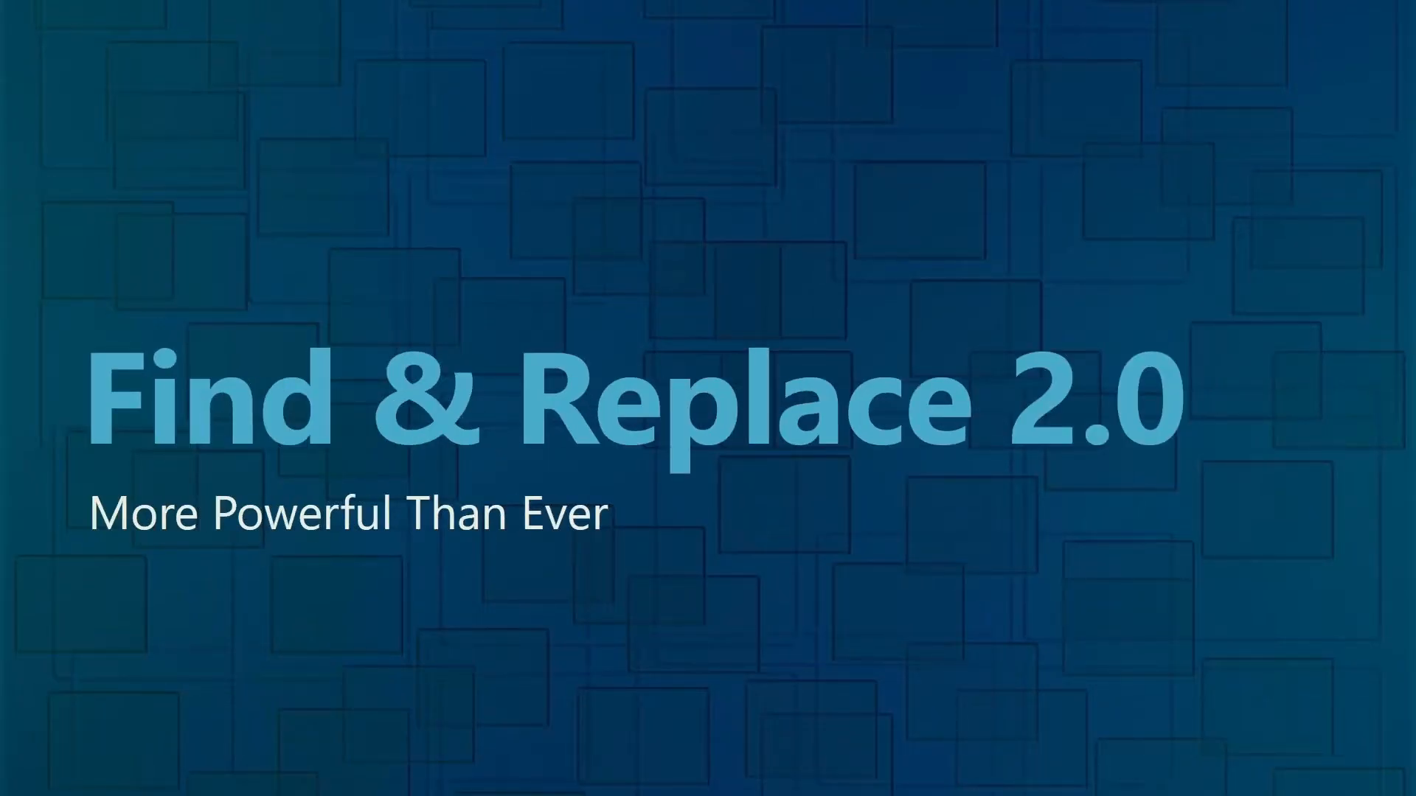
key(alt+Tab)
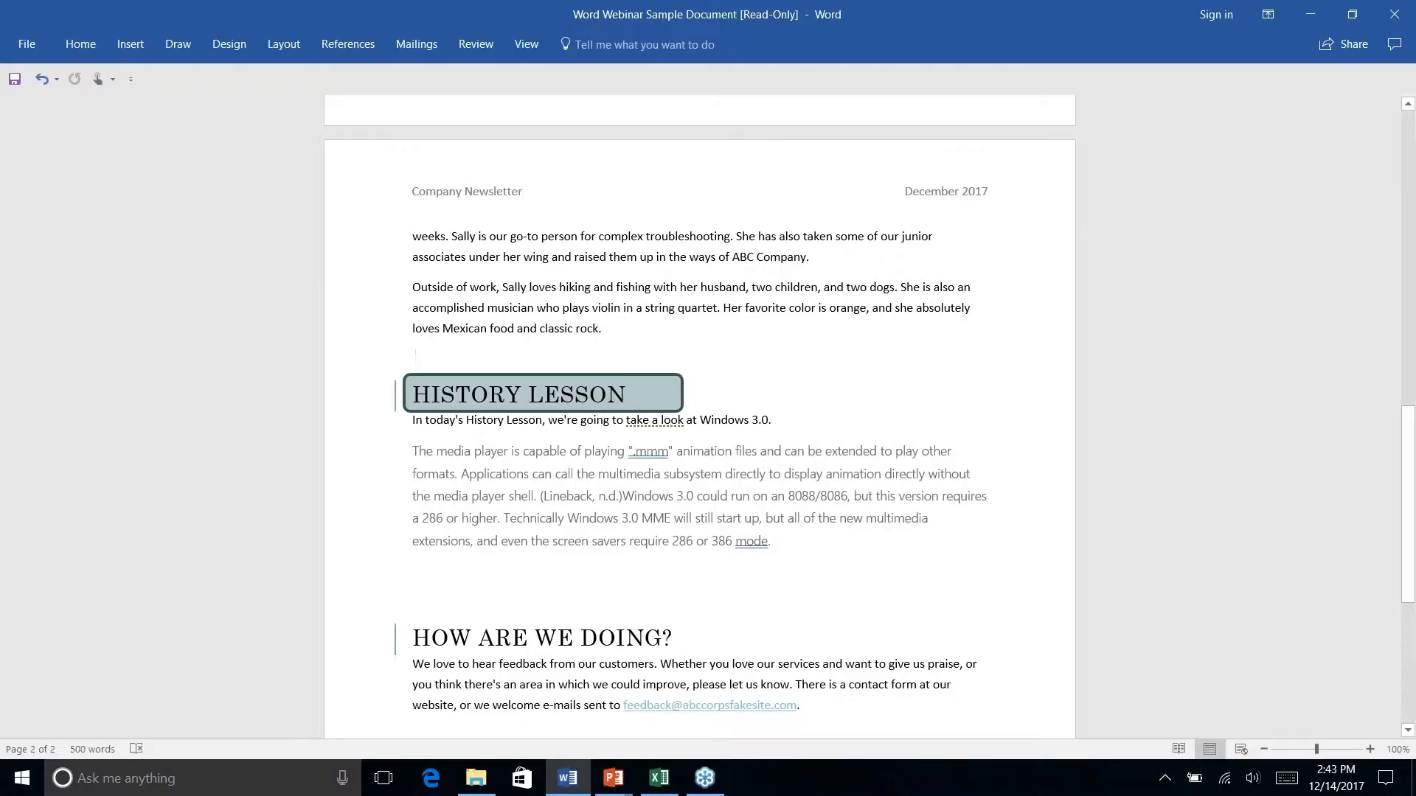
- Bring the Introduction section into view and open Find and Replace for a replacement
scroll(868, 340, down, 5)
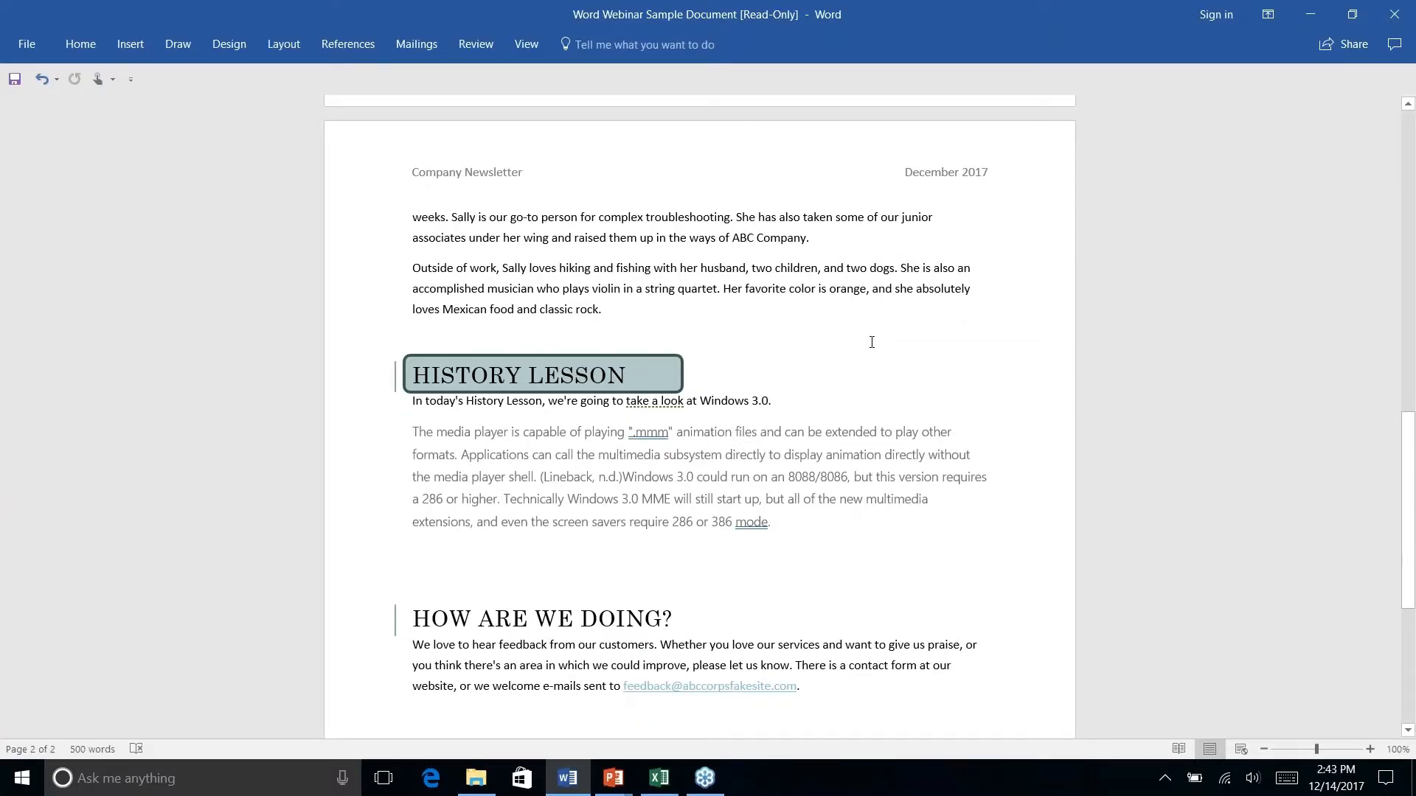
scroll(869, 340, up, 20)
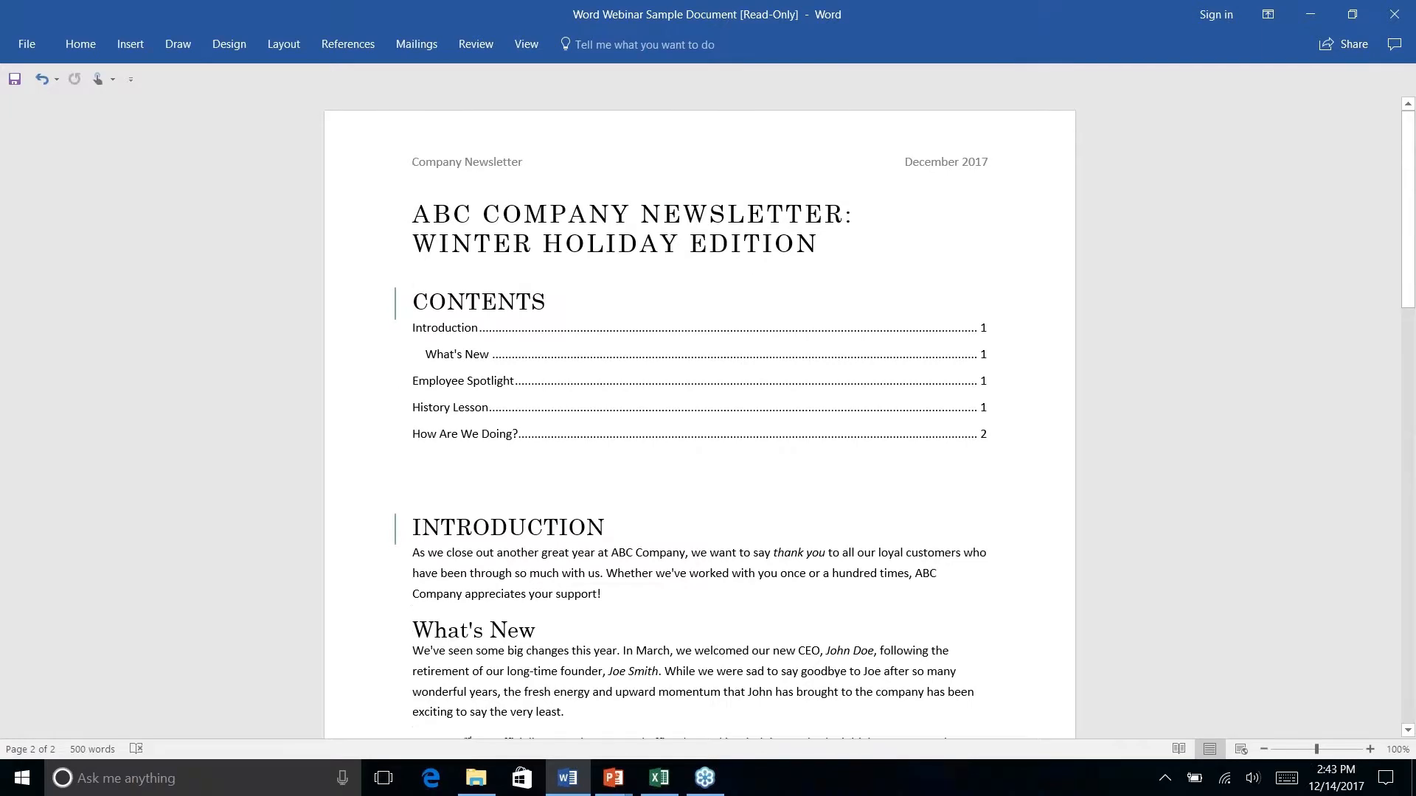
scroll(869, 340, down, 5)
scroll(699, 416, down, 4)
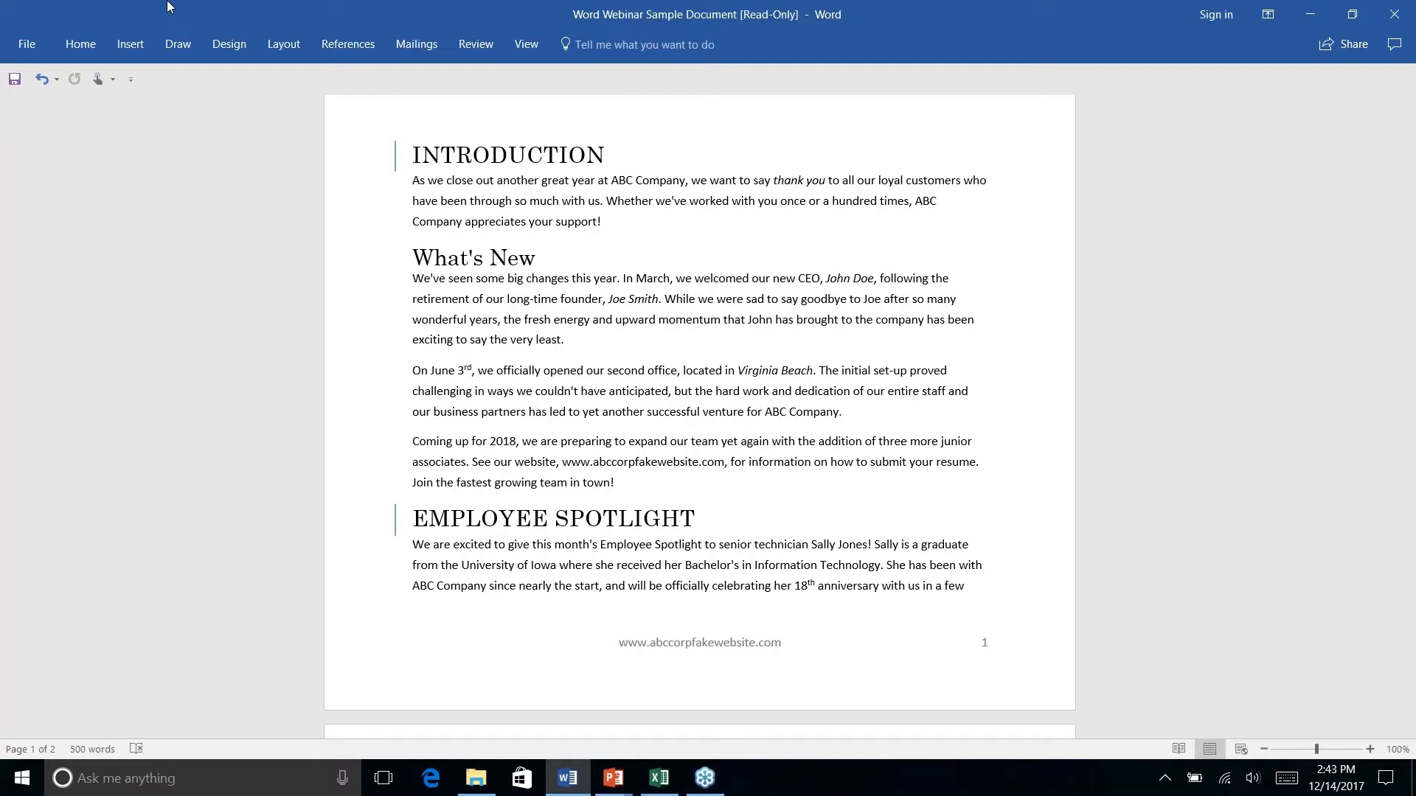
click(82, 49)
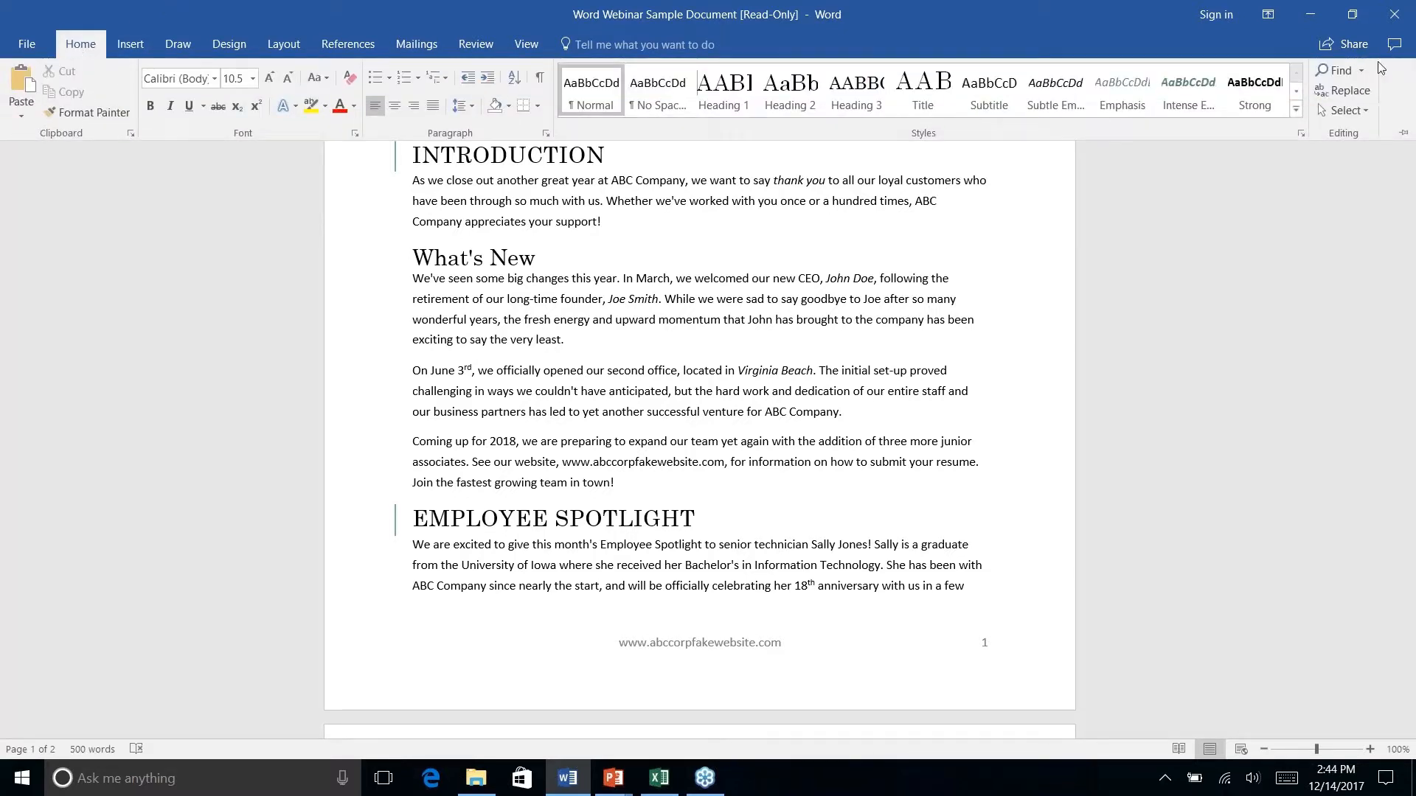
right_click(1342, 98)
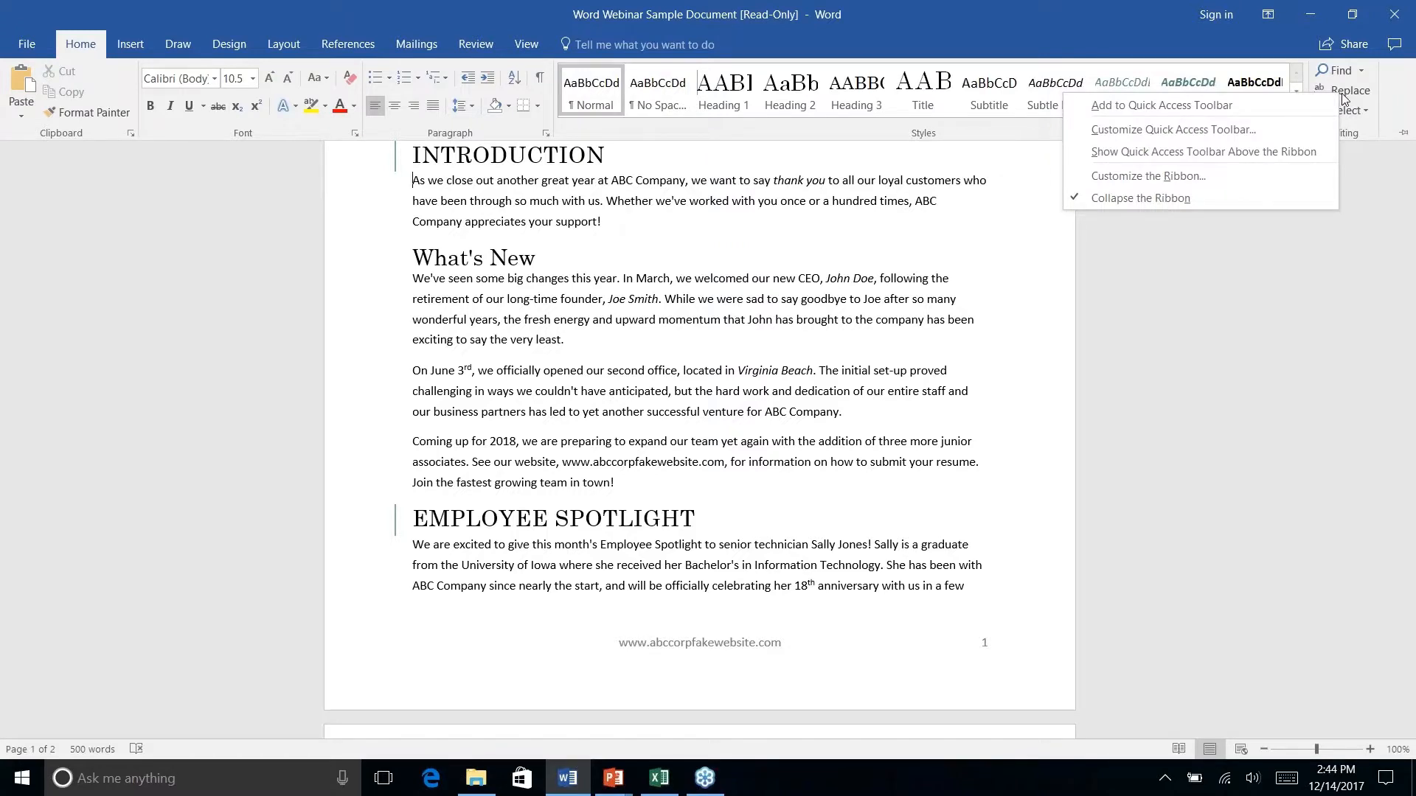
click(1348, 90)
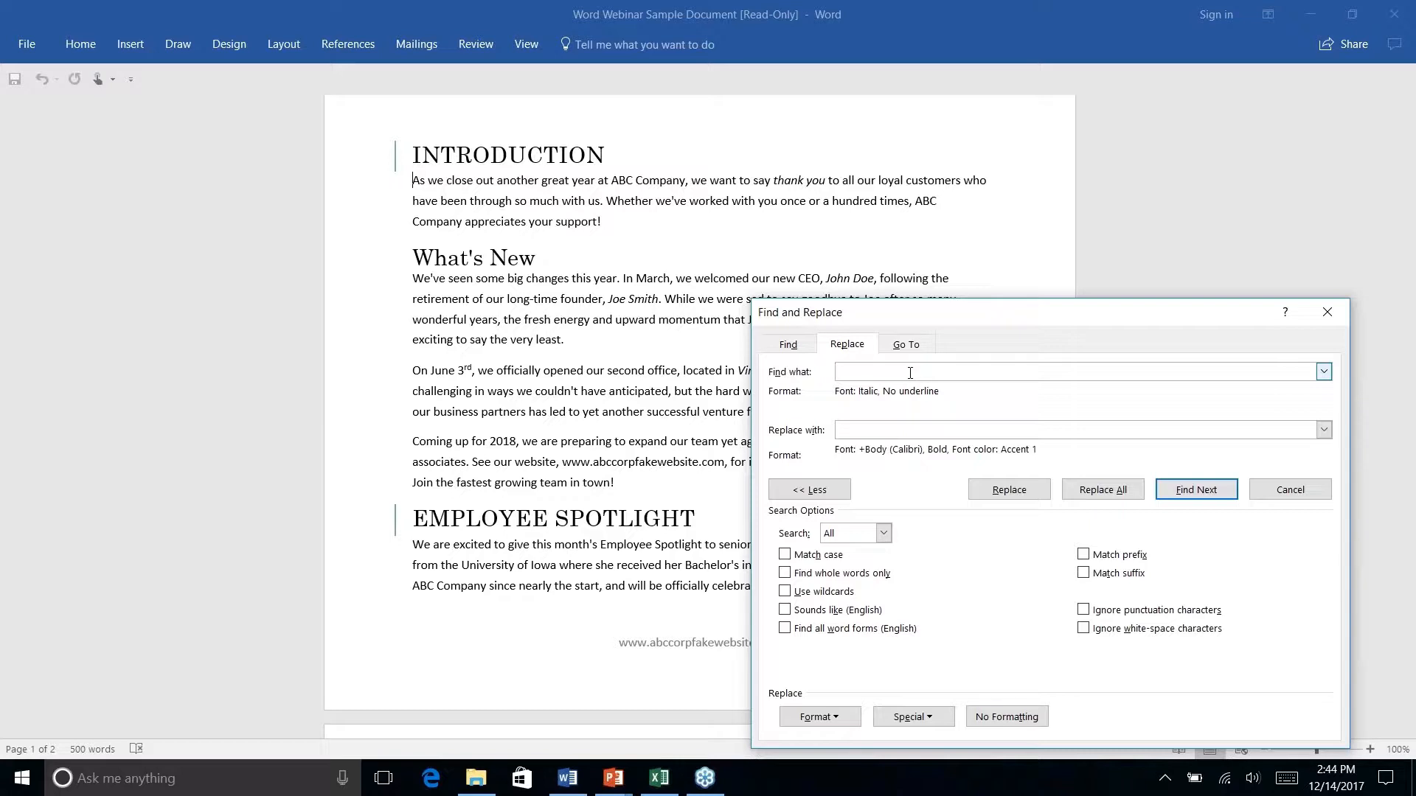
click(787, 346)
click(848, 345)
- Set the font format of the text to find to italic with no underline, leaving the search text empty
click(866, 372)
click(841, 720)
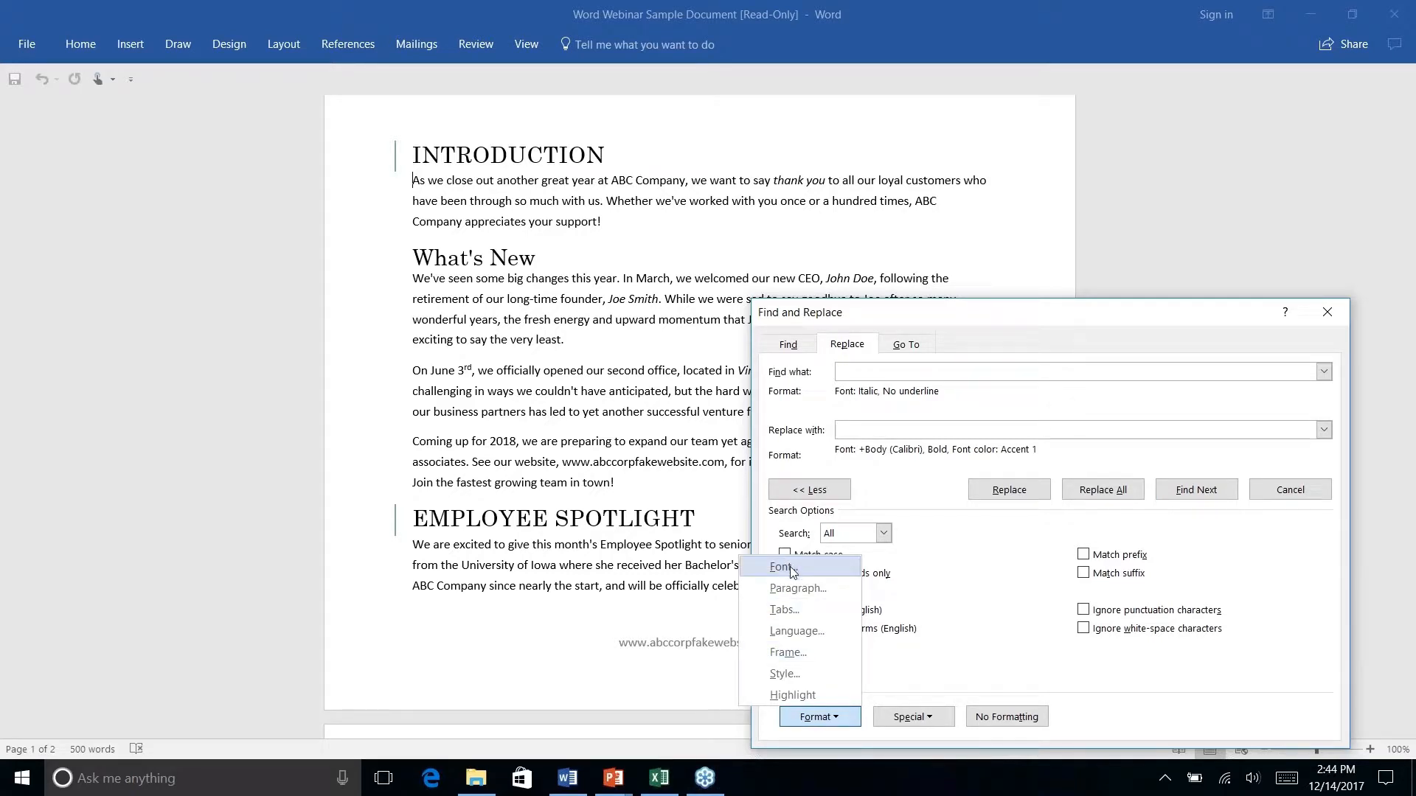
click(792, 570)
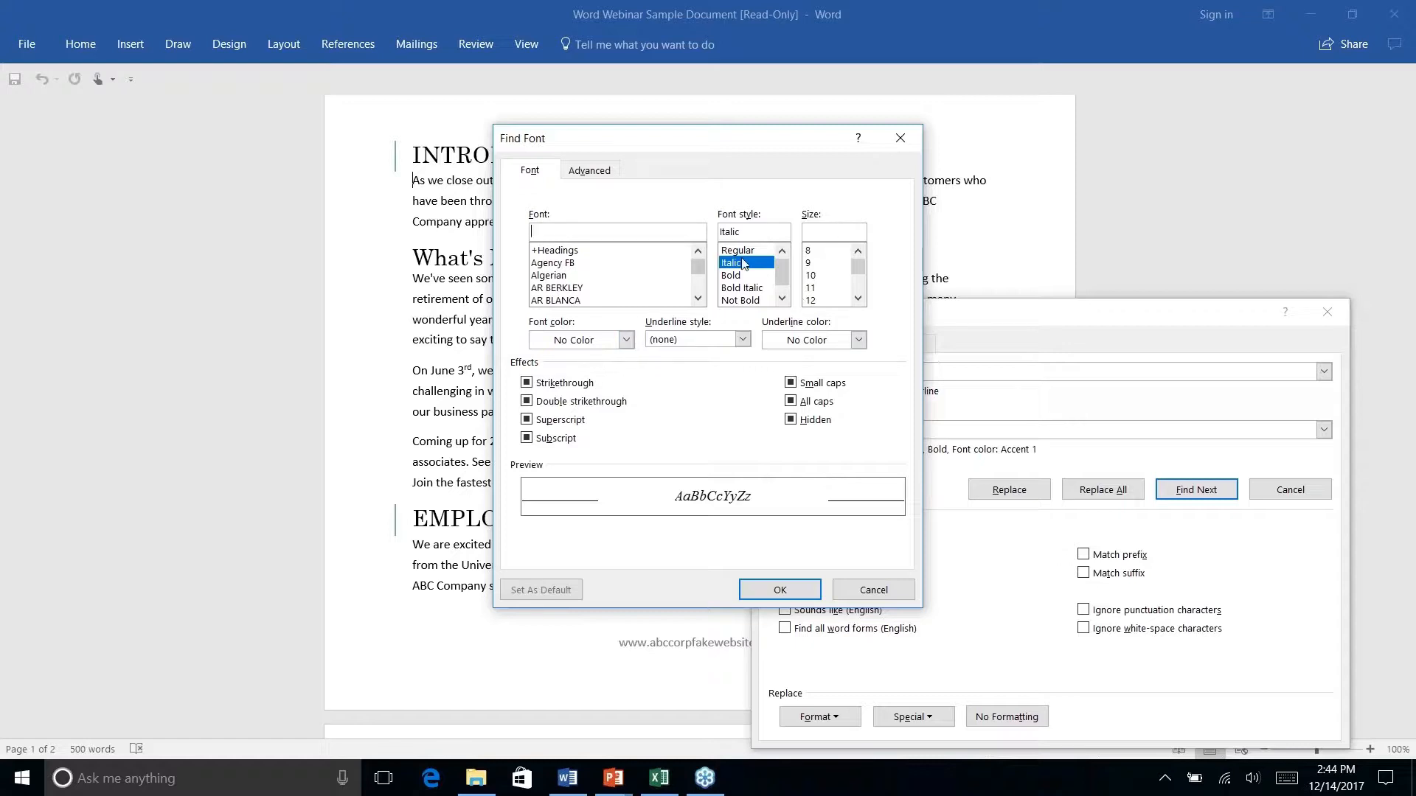
click(784, 590)
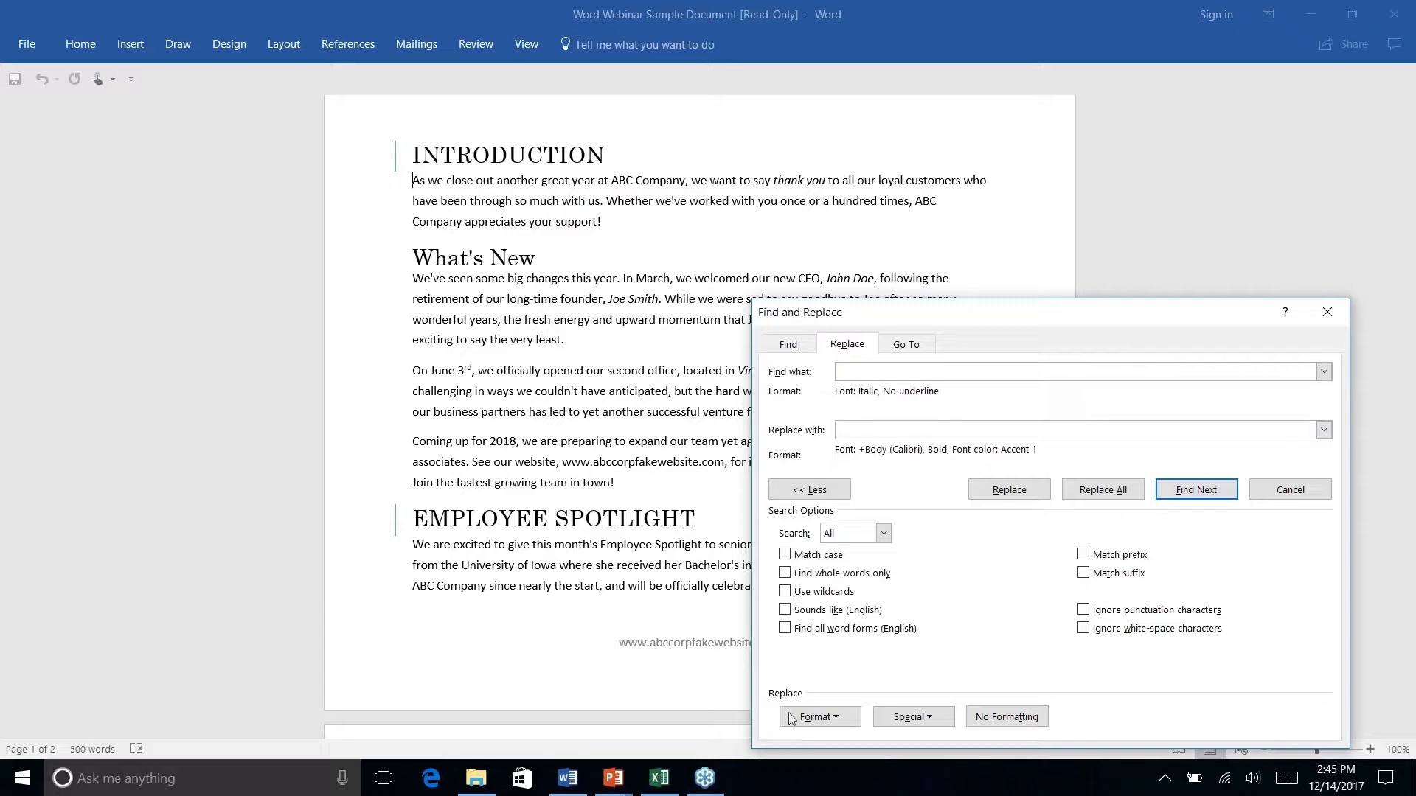
- Set the replacement font format to bold with a darker shade of the Accent 2 theme color
click(817, 717)
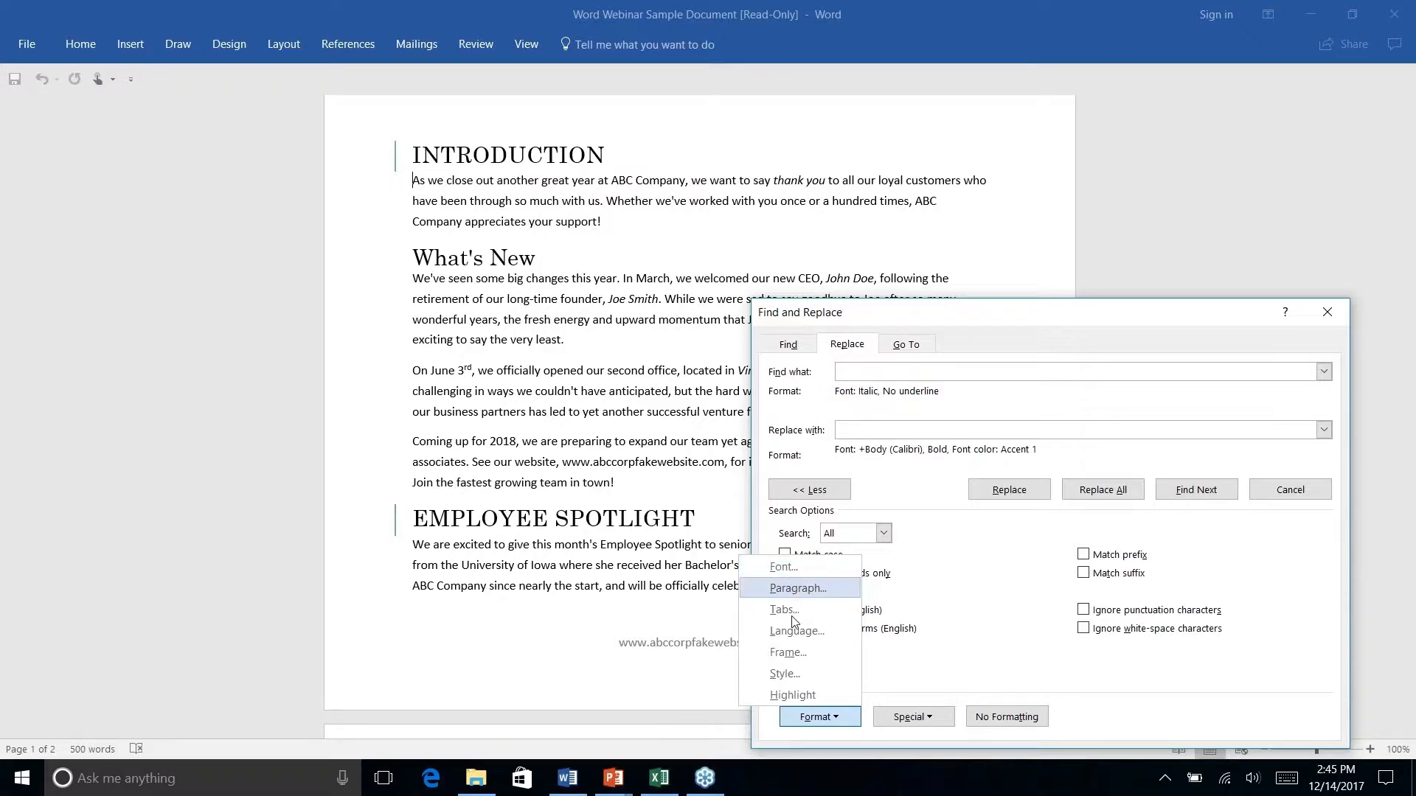
click(783, 568)
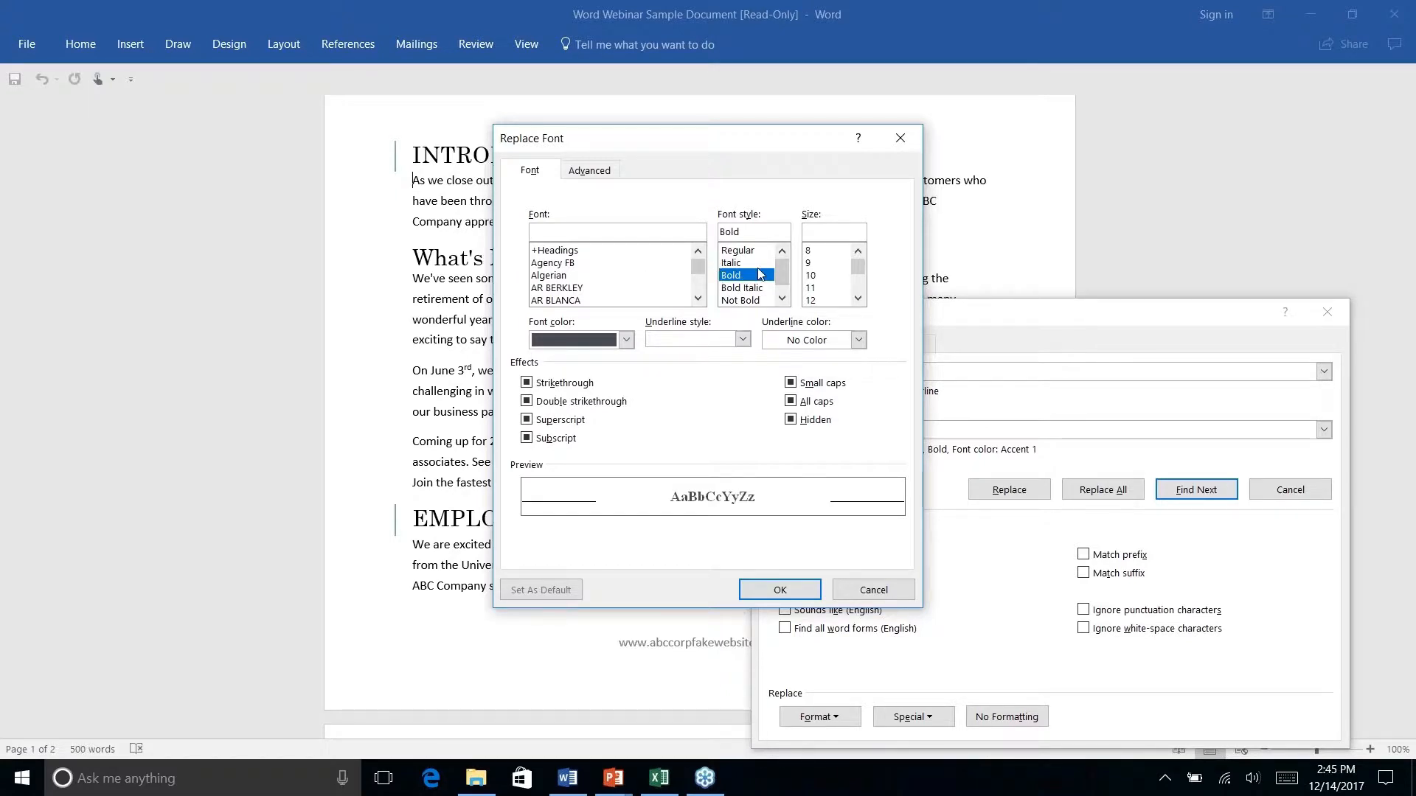
click(626, 340)
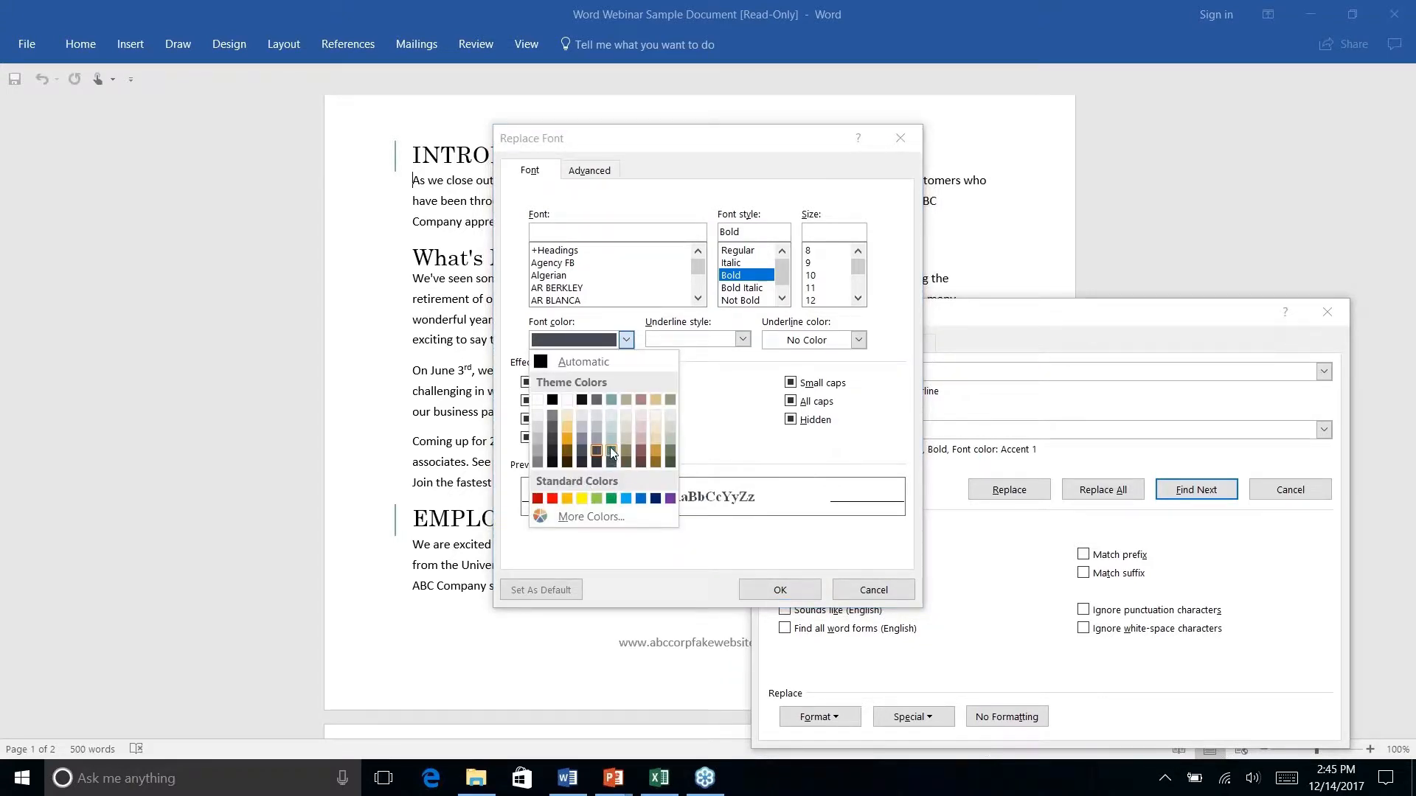
click(611, 451)
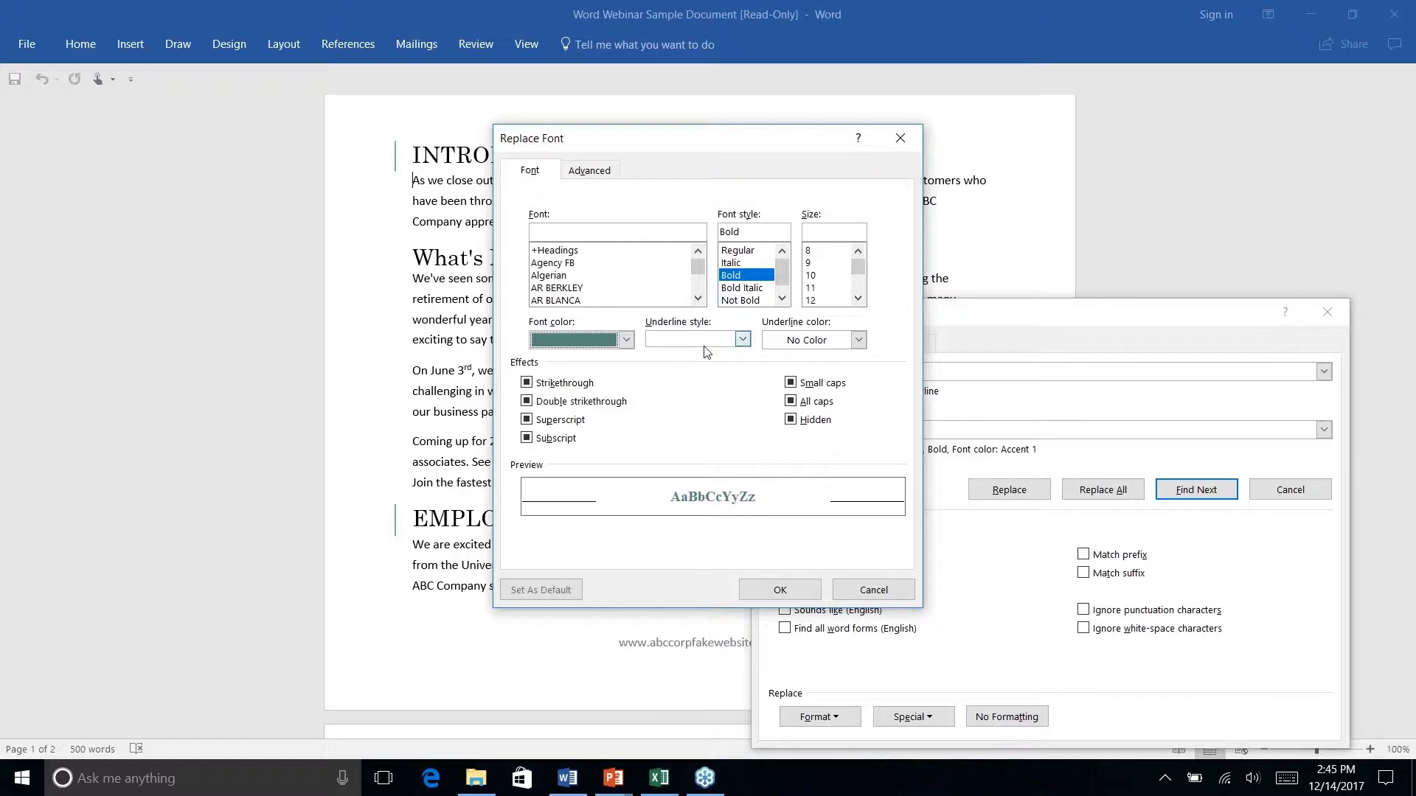
click(780, 590)
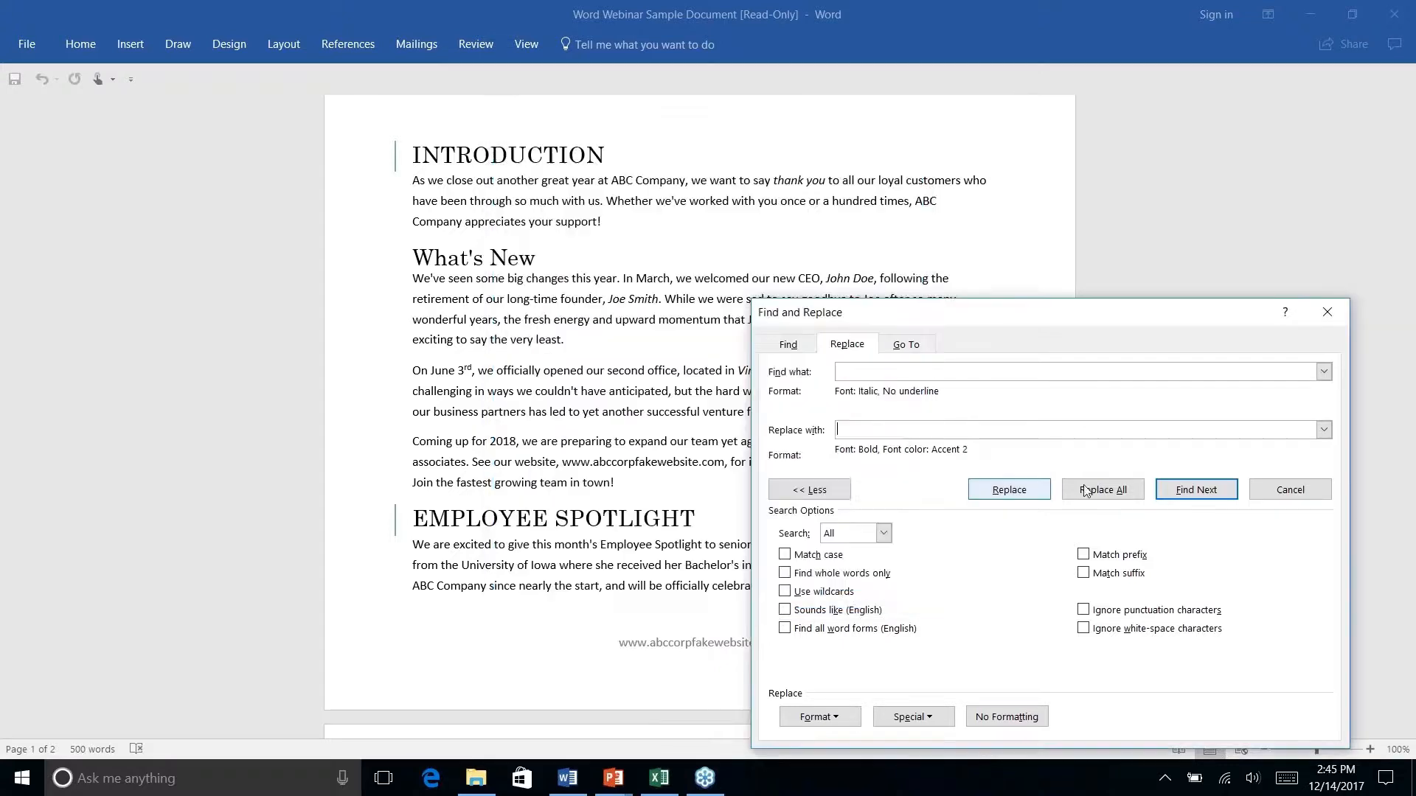
- Replace the first italic match, "thank you", replace all remaining matches at once and close Find and Replace
click(1204, 496)
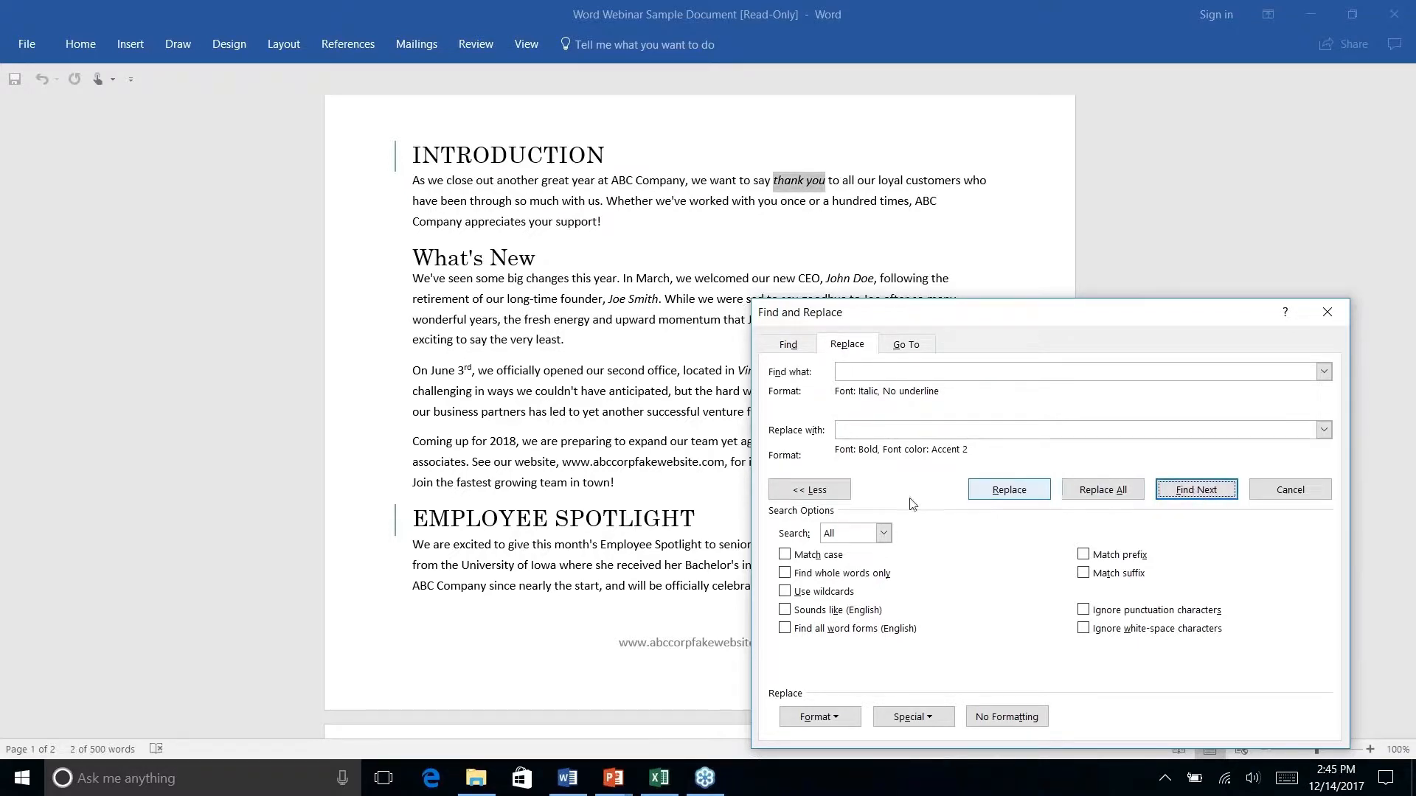
click(1008, 492)
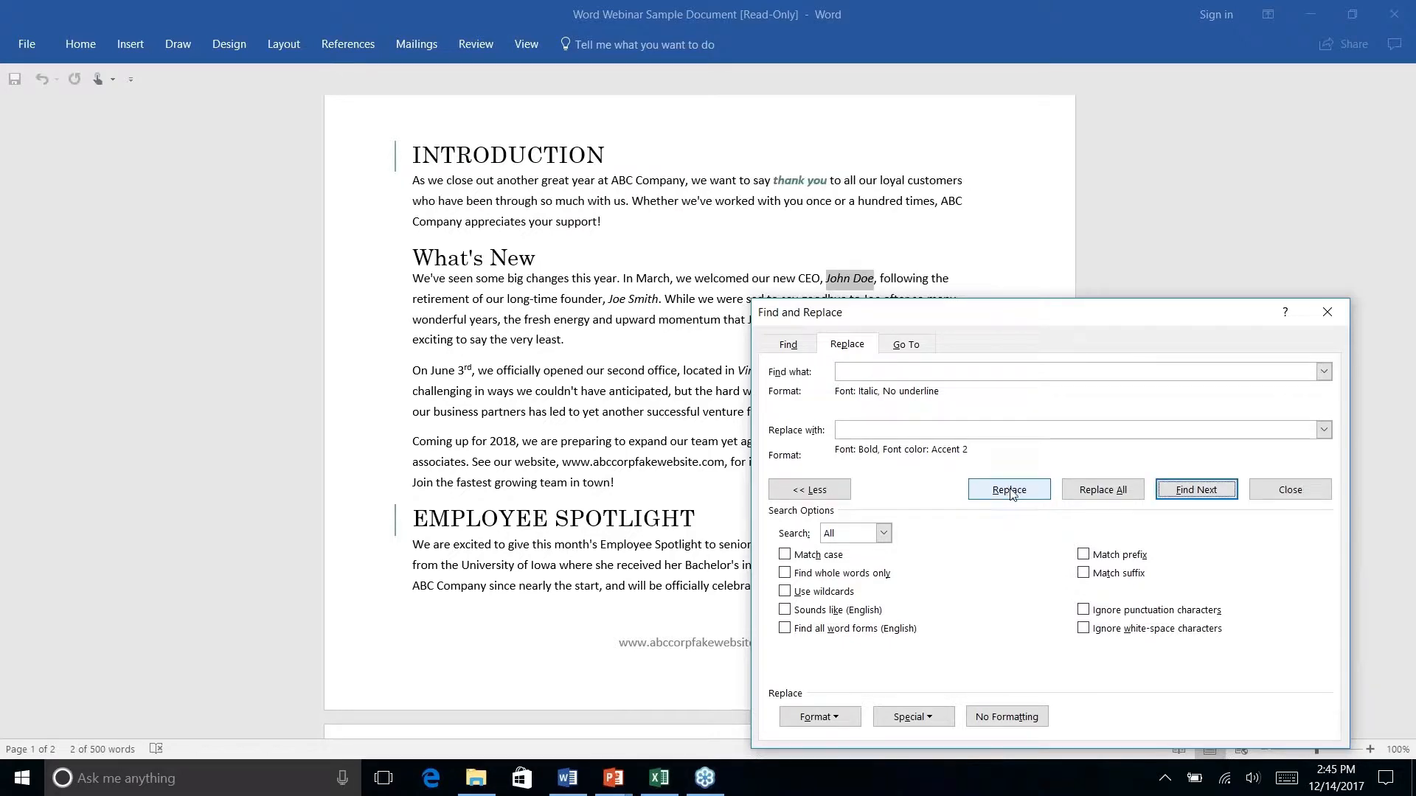
click(1104, 492)
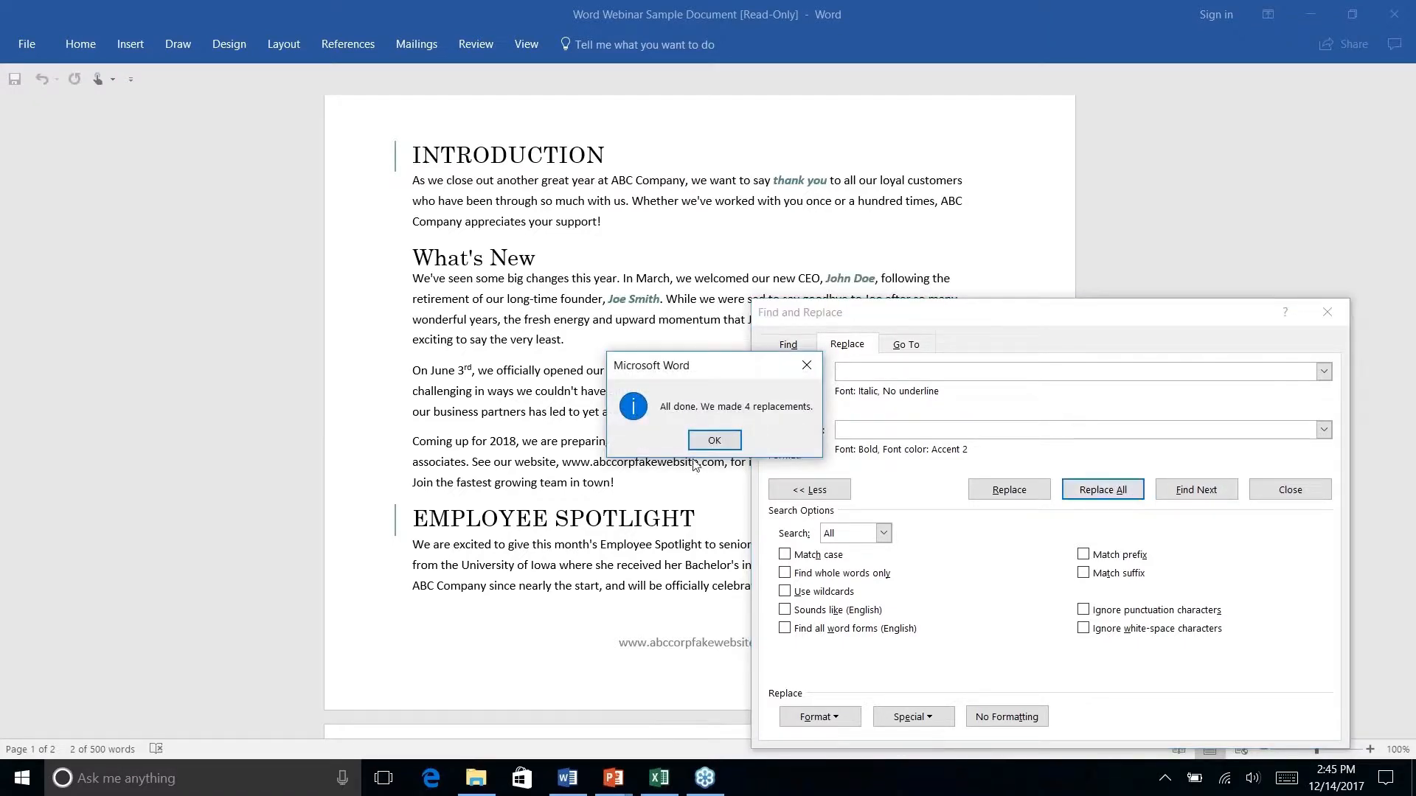
click(705, 445)
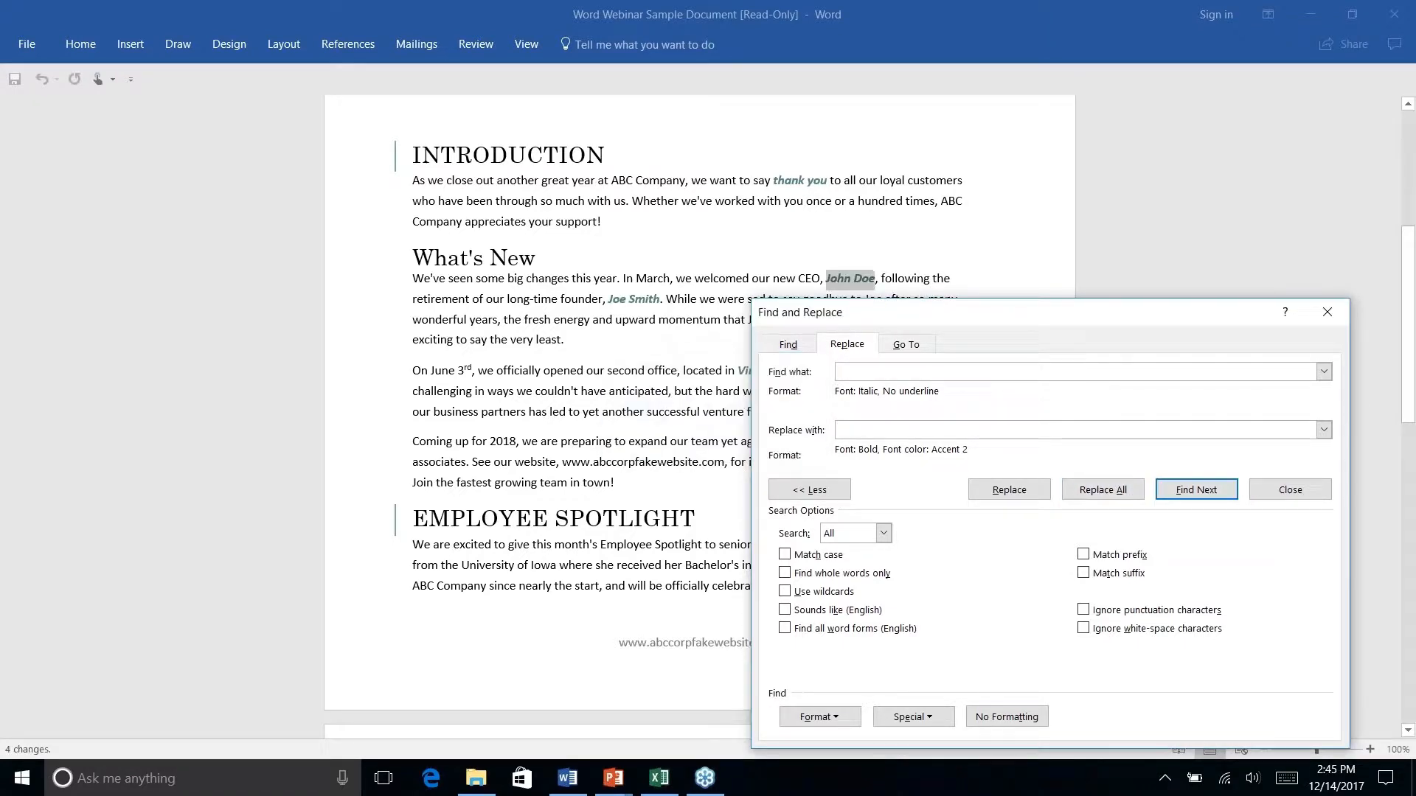
click(1328, 313)
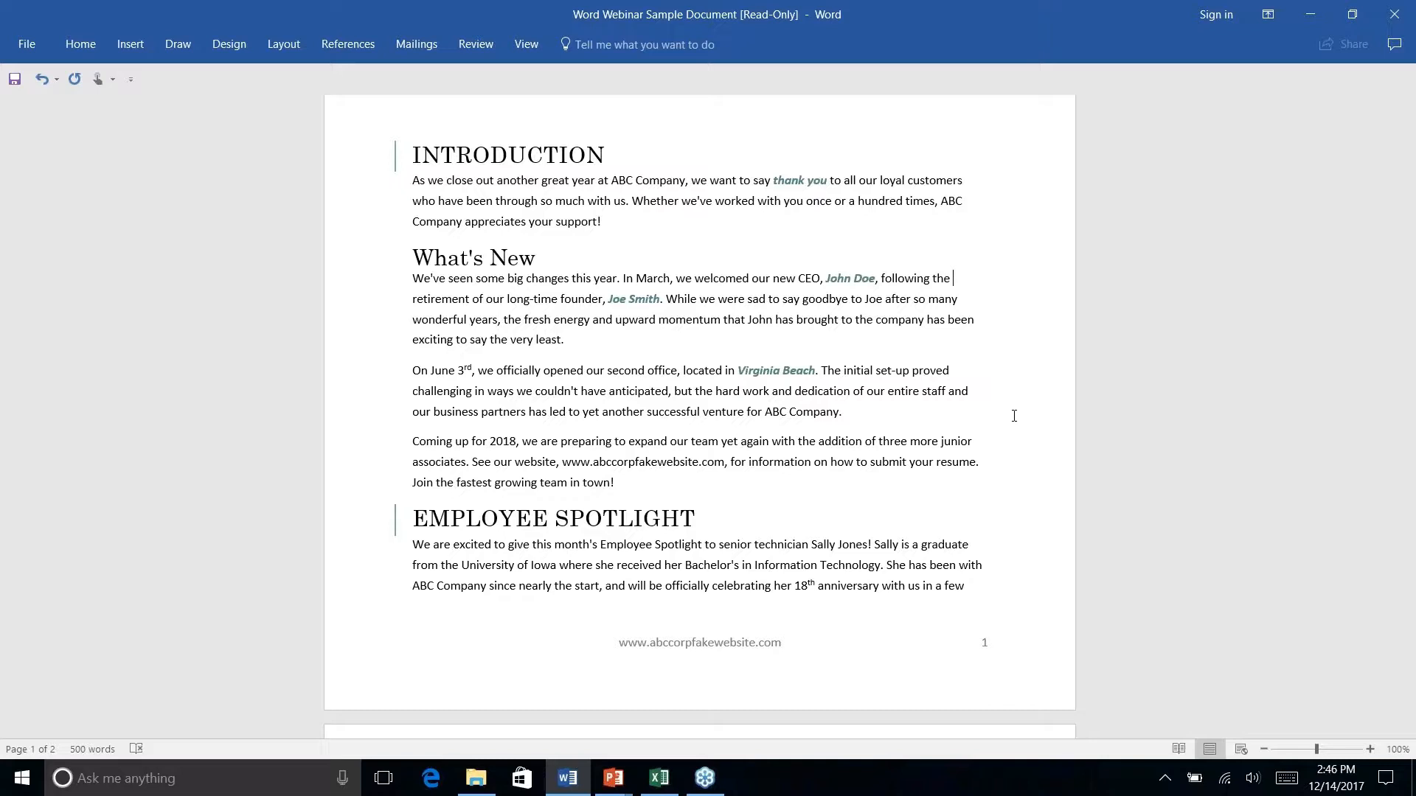
- Switch to the PowerPoint slide show, advance it to the AutoCorrect slide and return to the Word newsletter
key(alt+Tab)
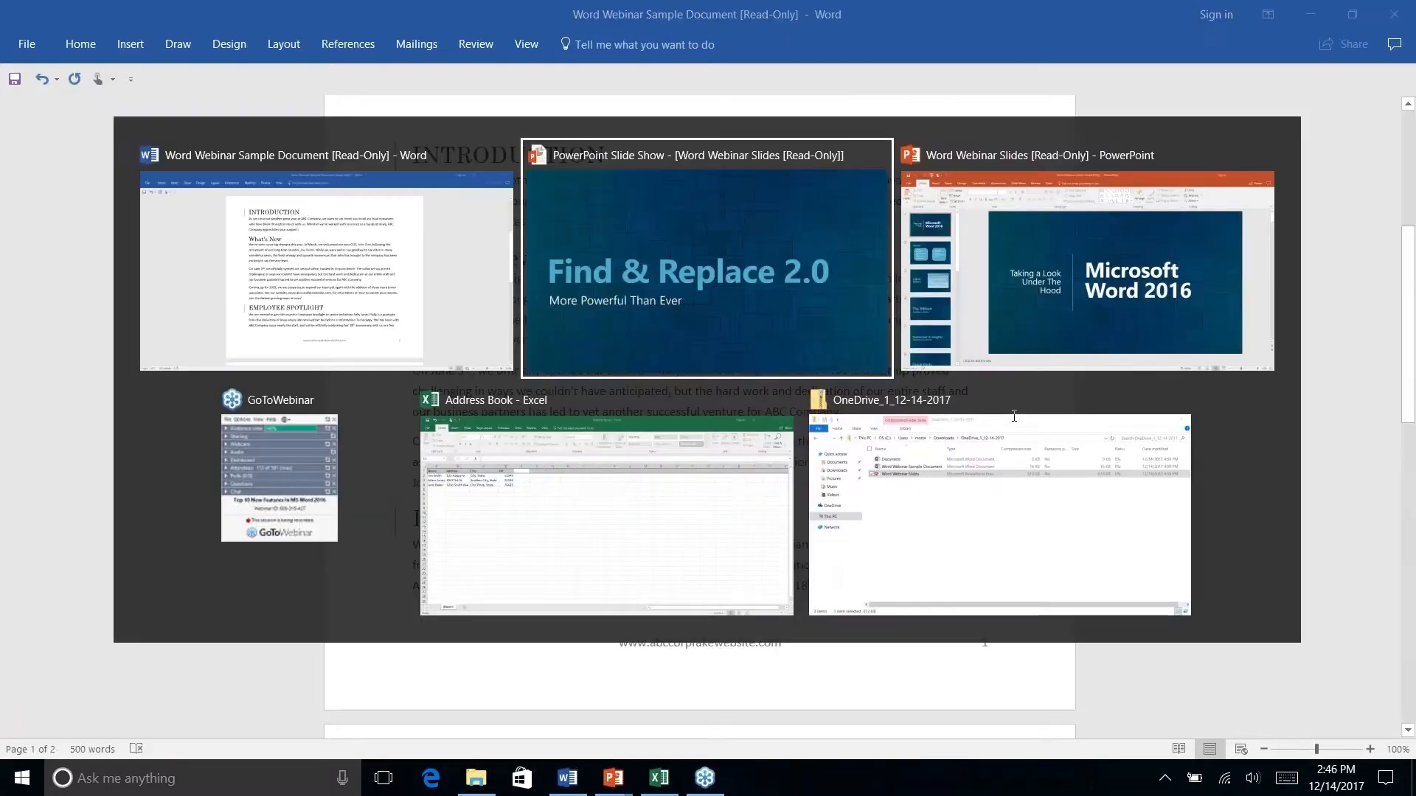
key(Right)
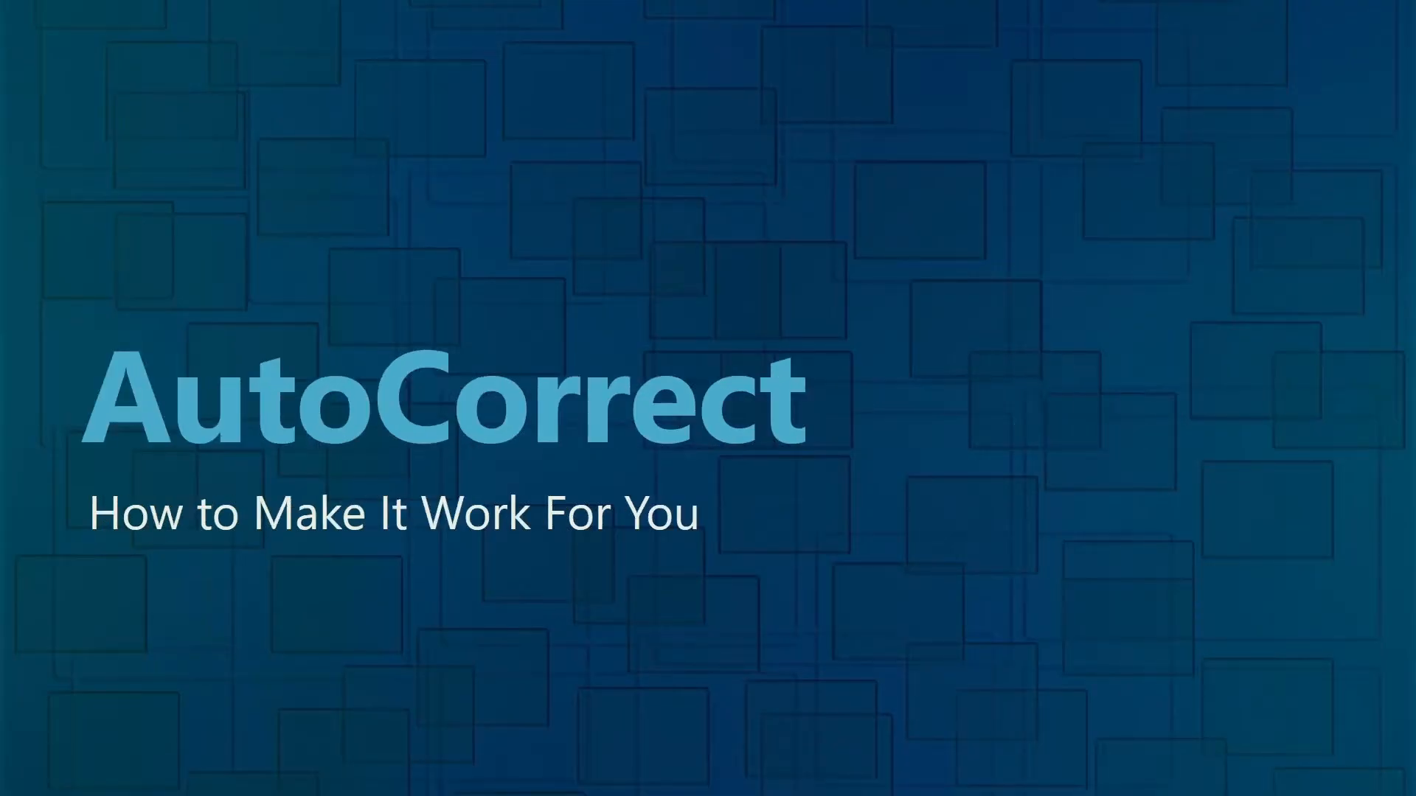
key(alt+Tab)
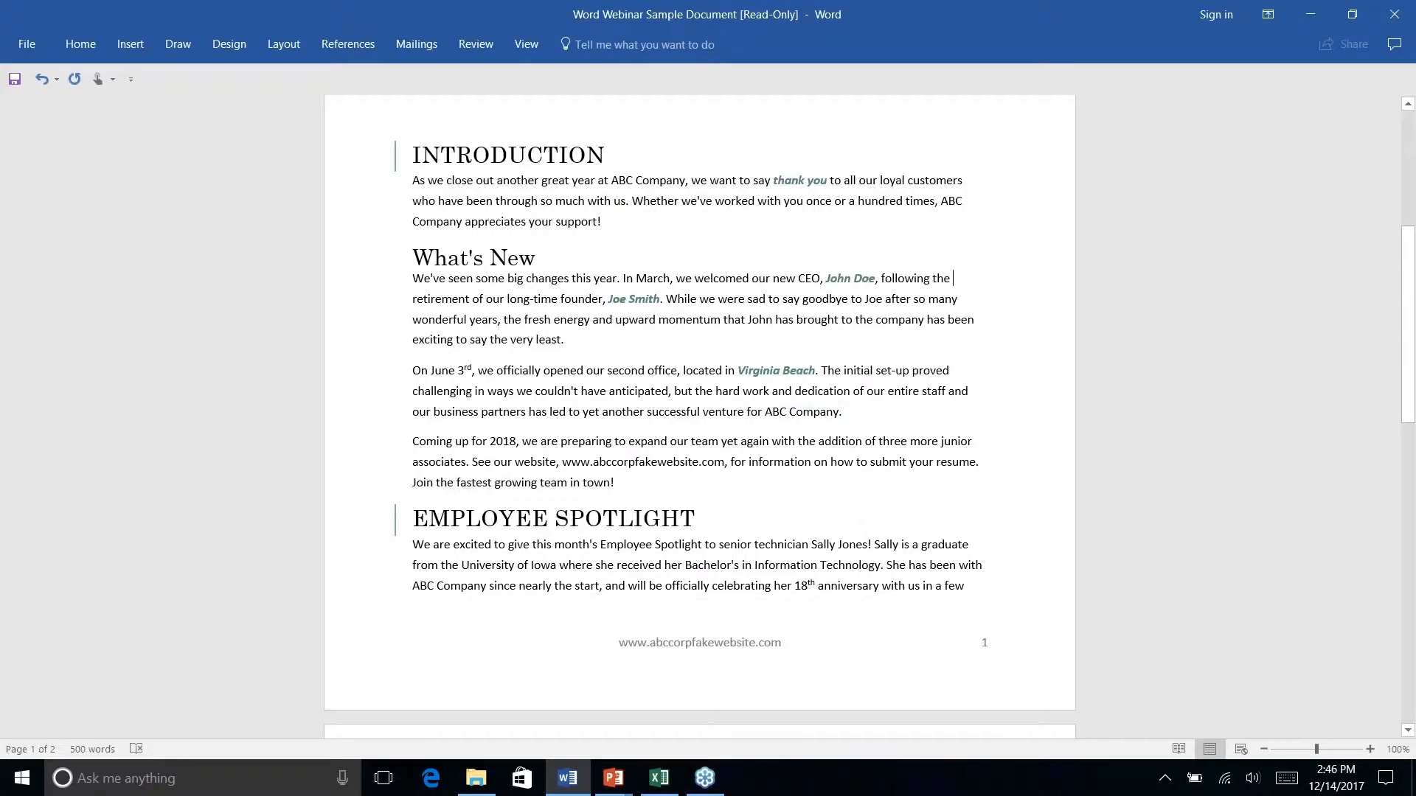
key(alt+Tab)
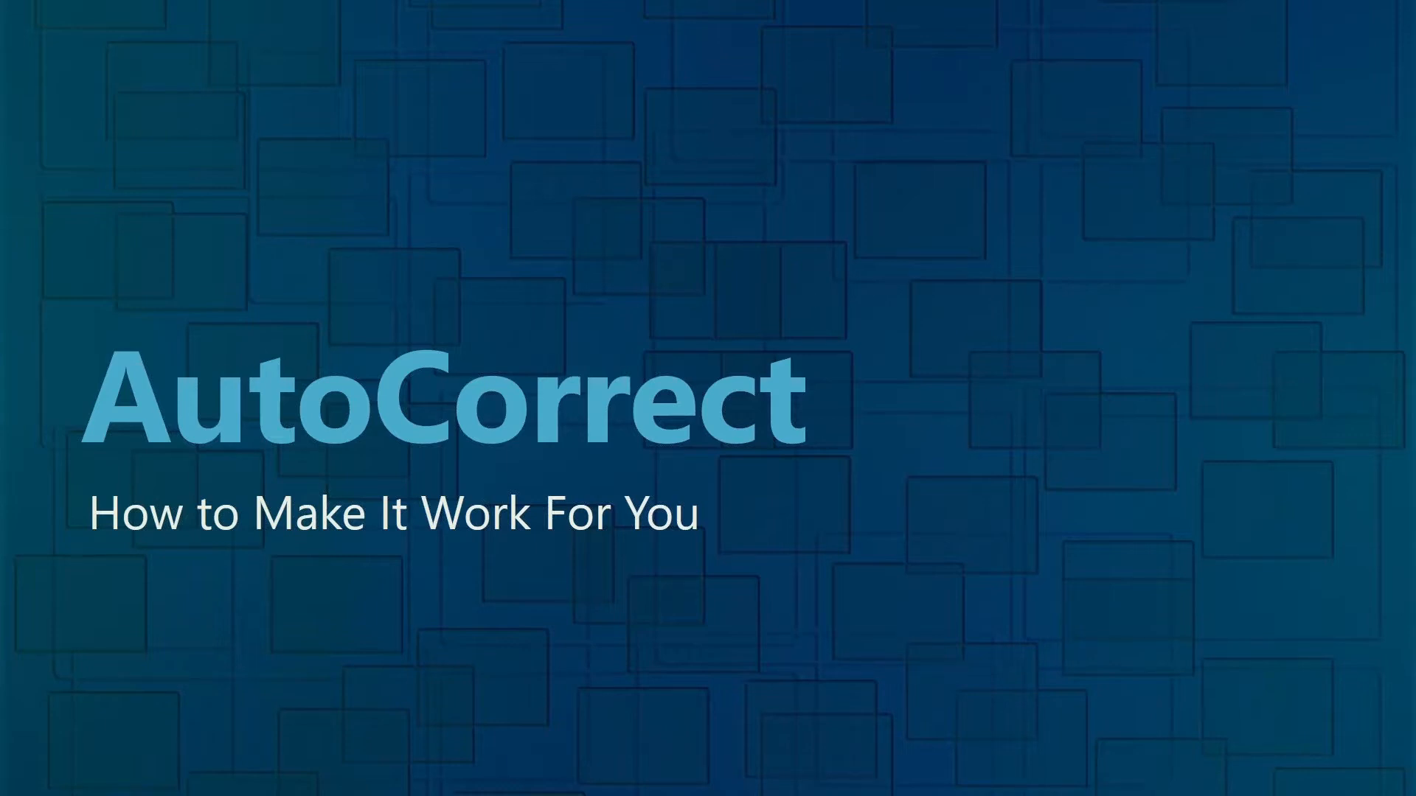
key(alt+Tab)
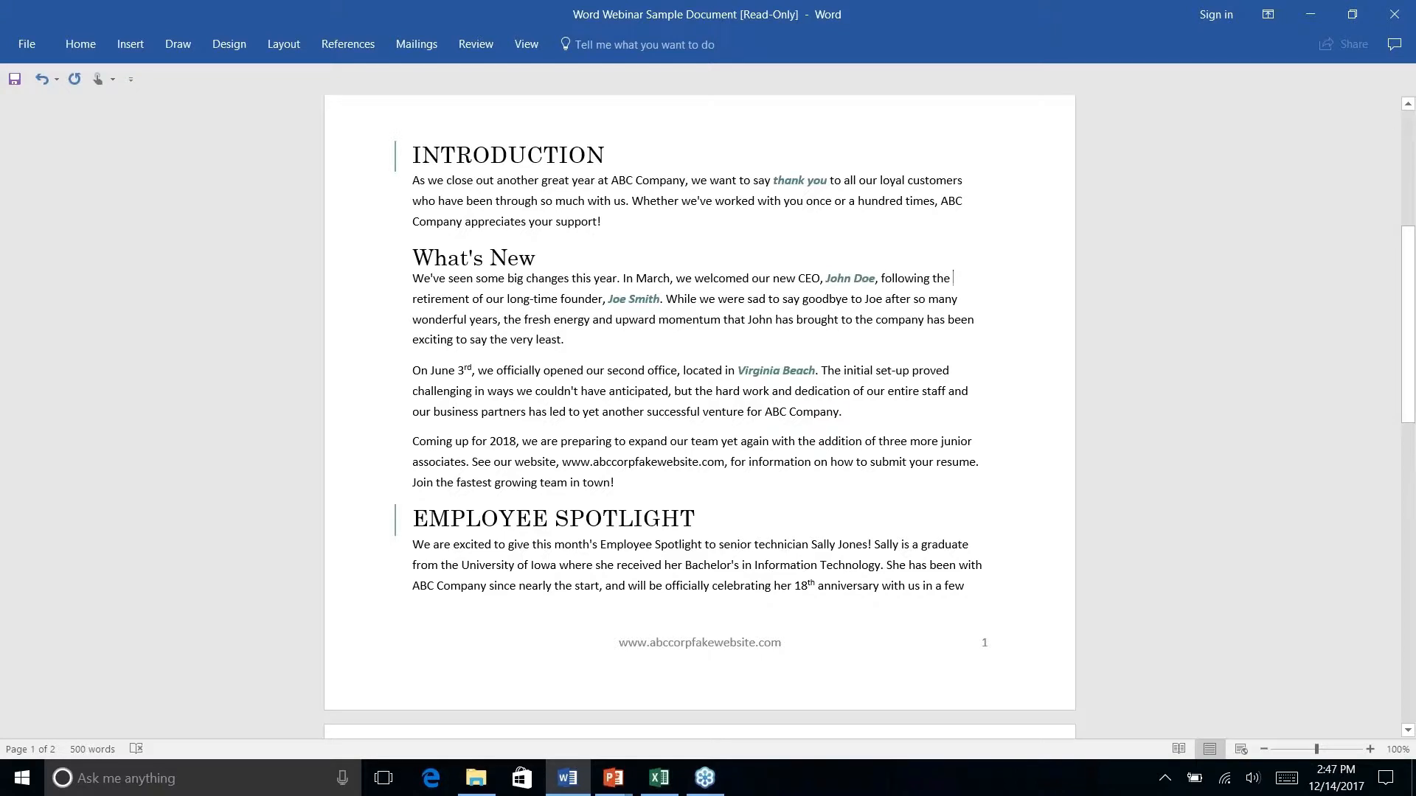
- Misspell "anticipated" in the second What's New paragraph by deleting its letter "p"
click(558, 371)
click(643, 396)
key(BackSpace)
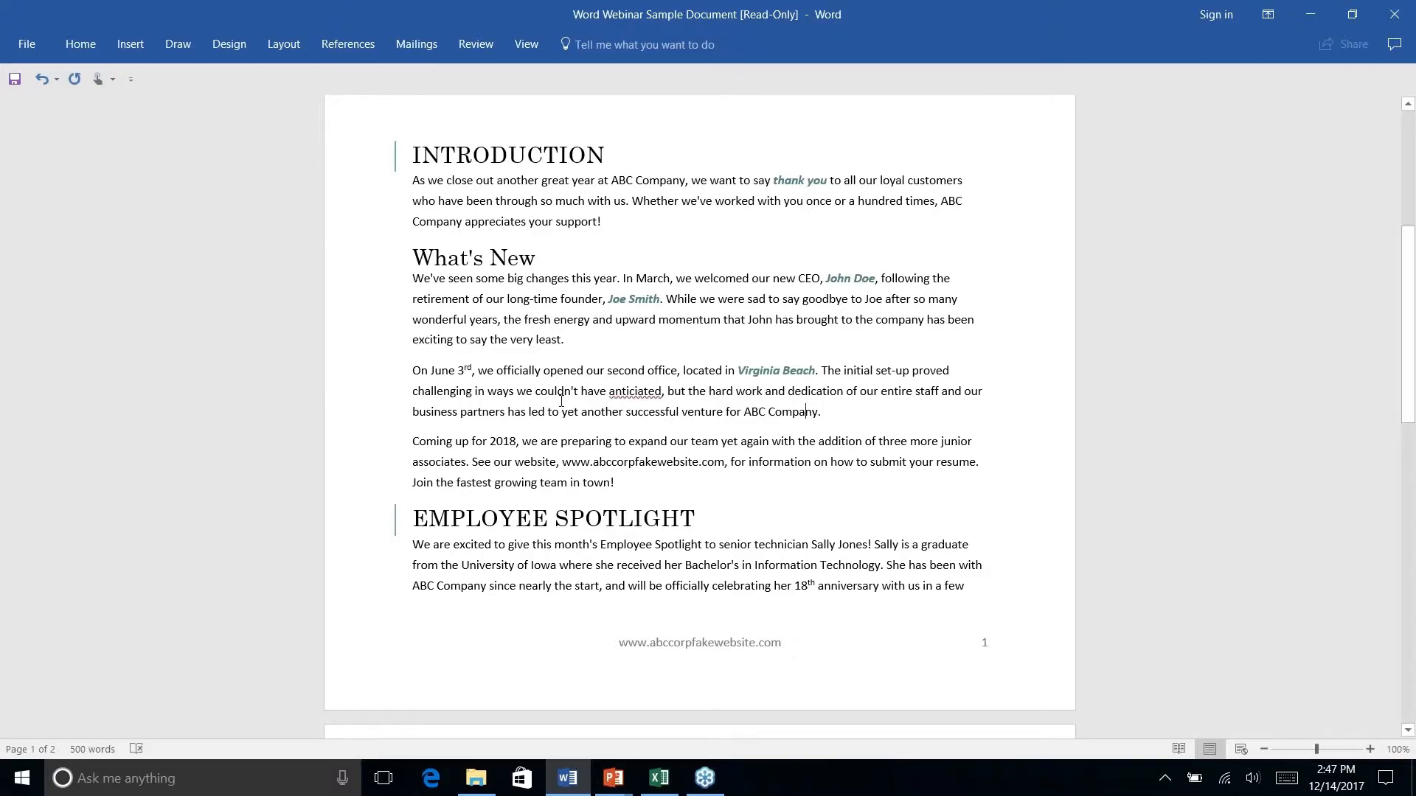
- View the AutoCorrect options offered with the spelling suggestion for the misspelled word and close them without changes
right_click(639, 391)
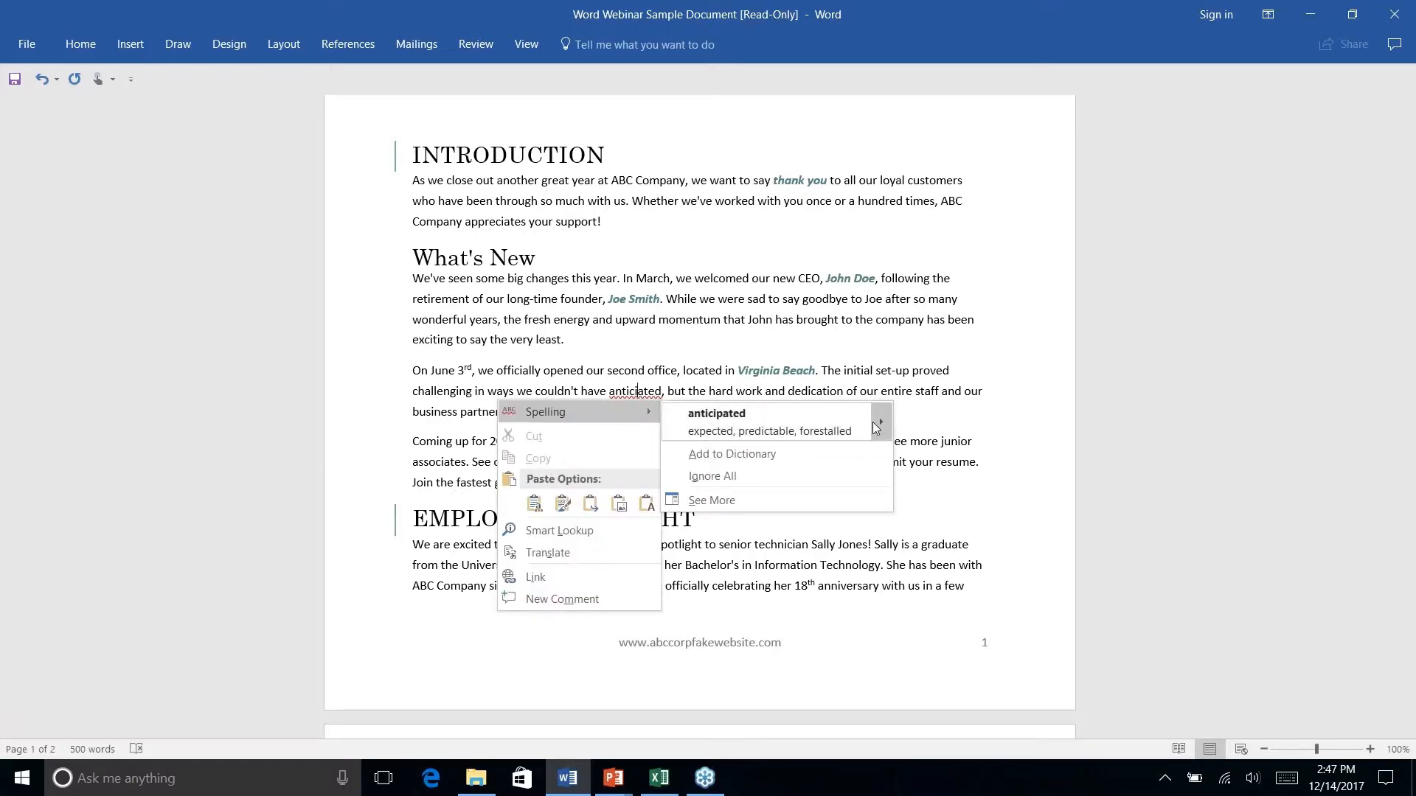
mouse_move(883, 424)
mouse_move(882, 419)
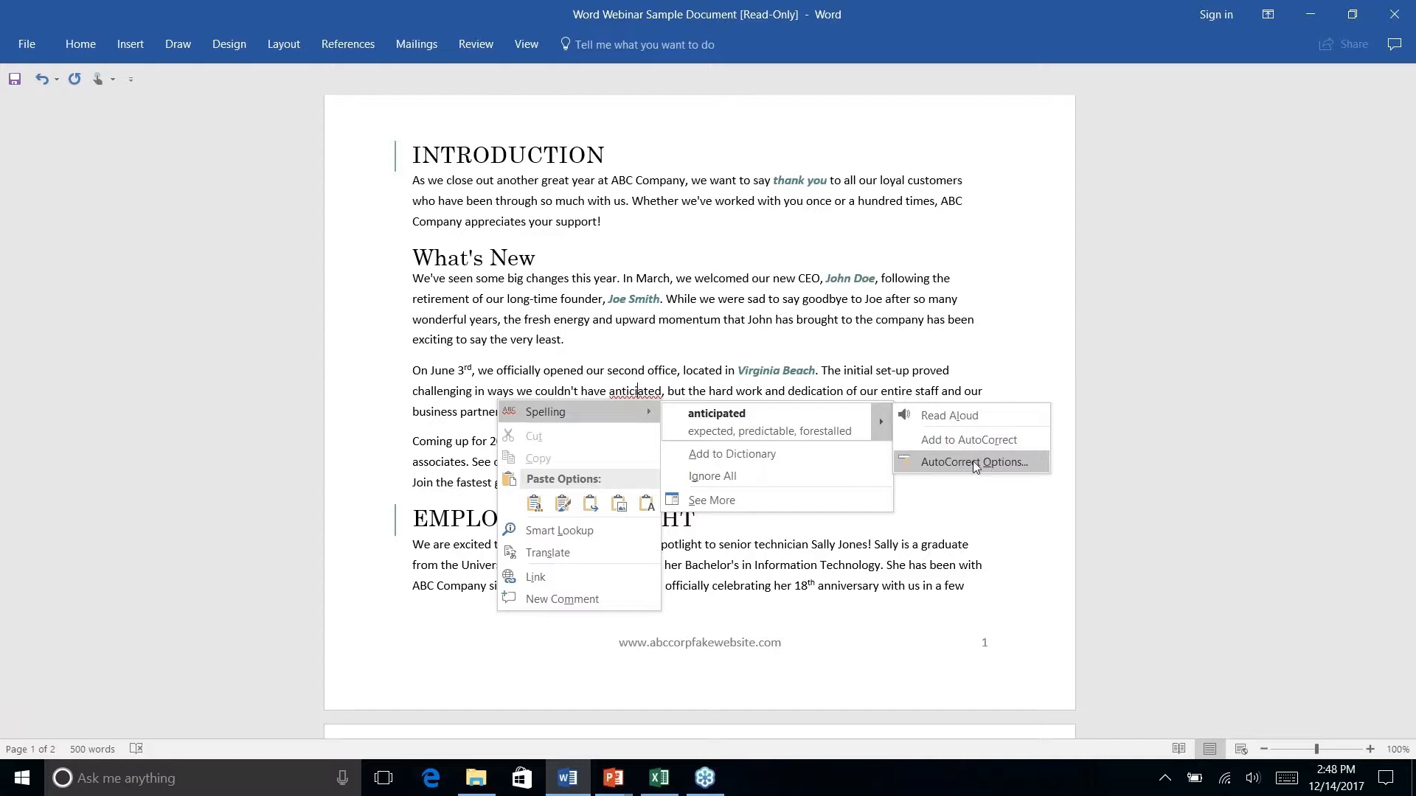
click(974, 461)
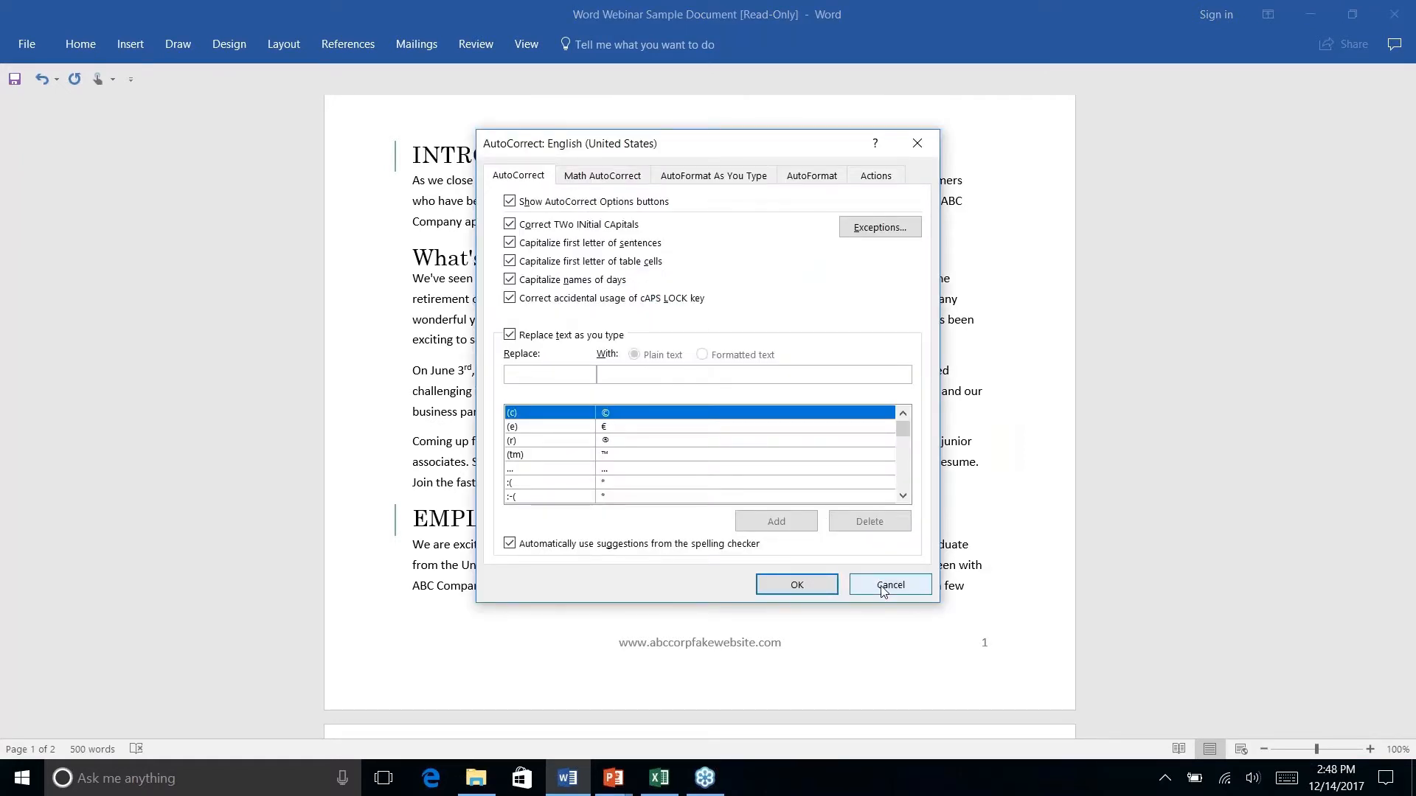
click(883, 587)
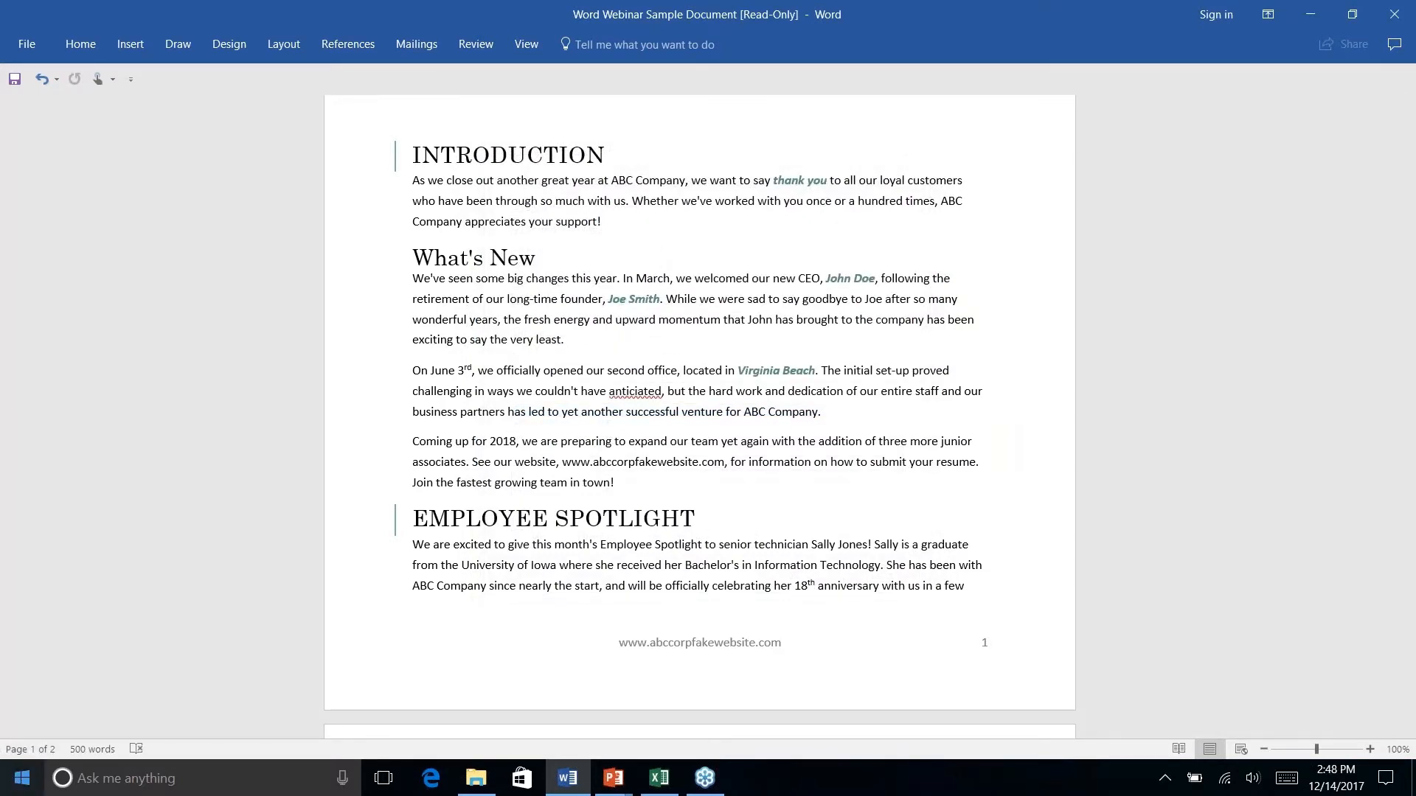
- Open the Proofing settings in Word Options and review the spelling and grammar correction settings
click(31, 44)
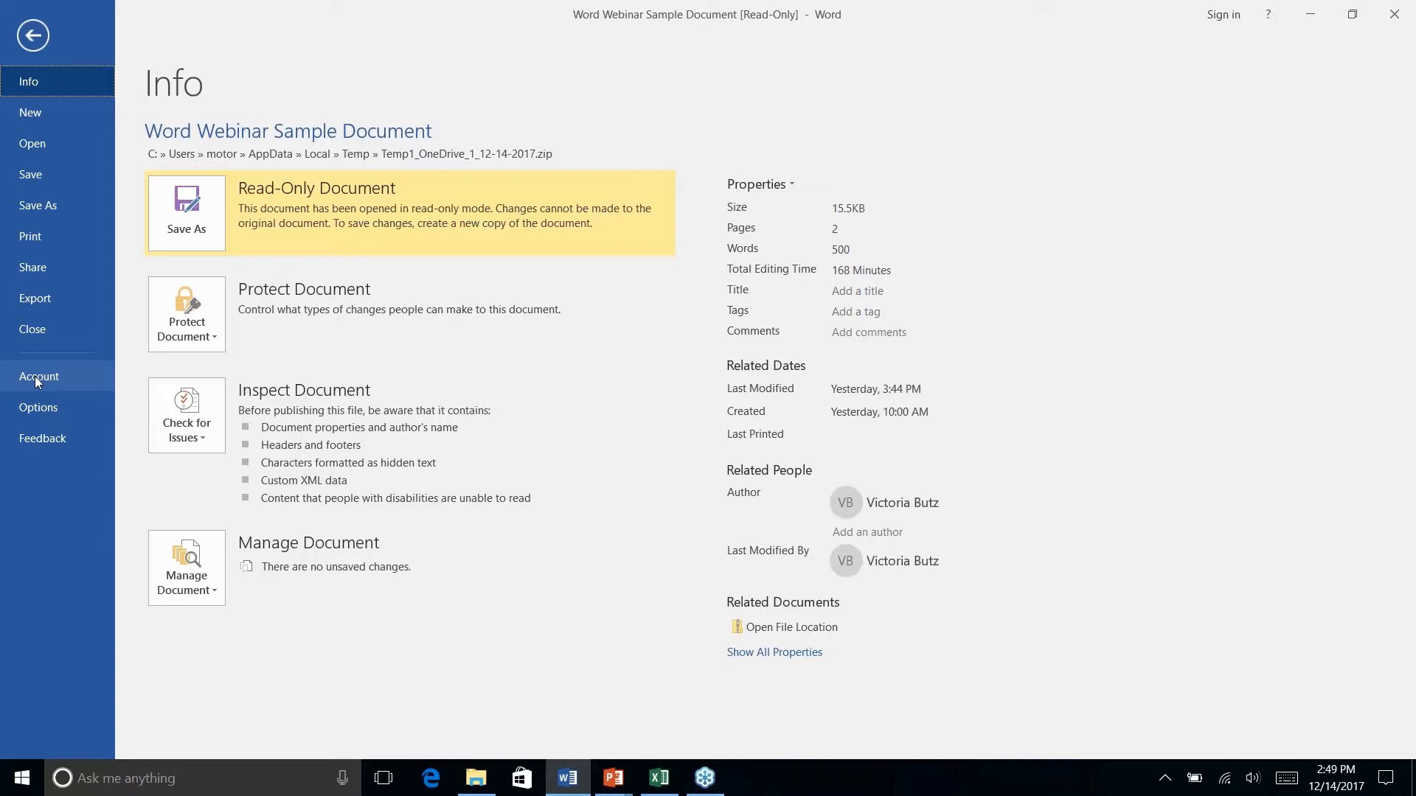
click(38, 407)
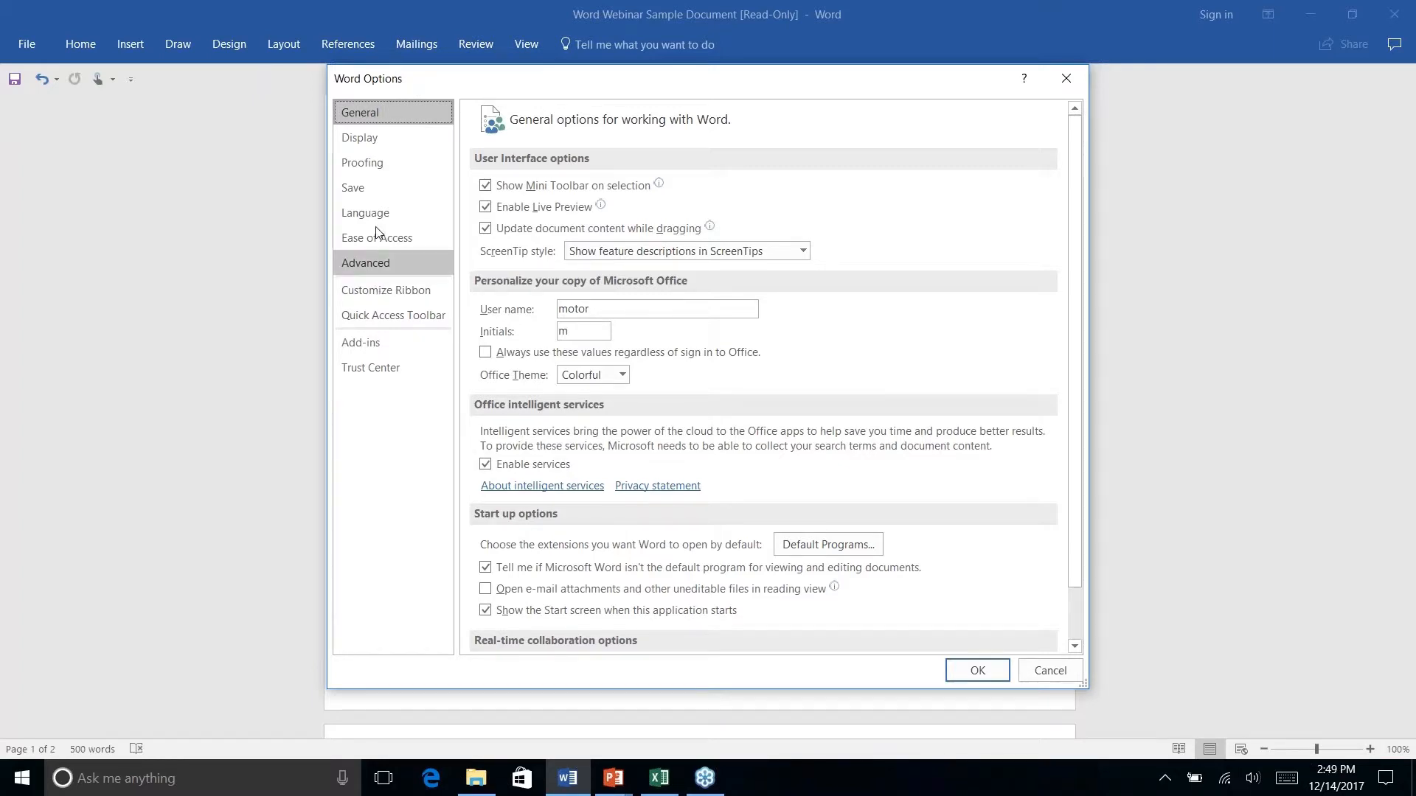
click(372, 174)
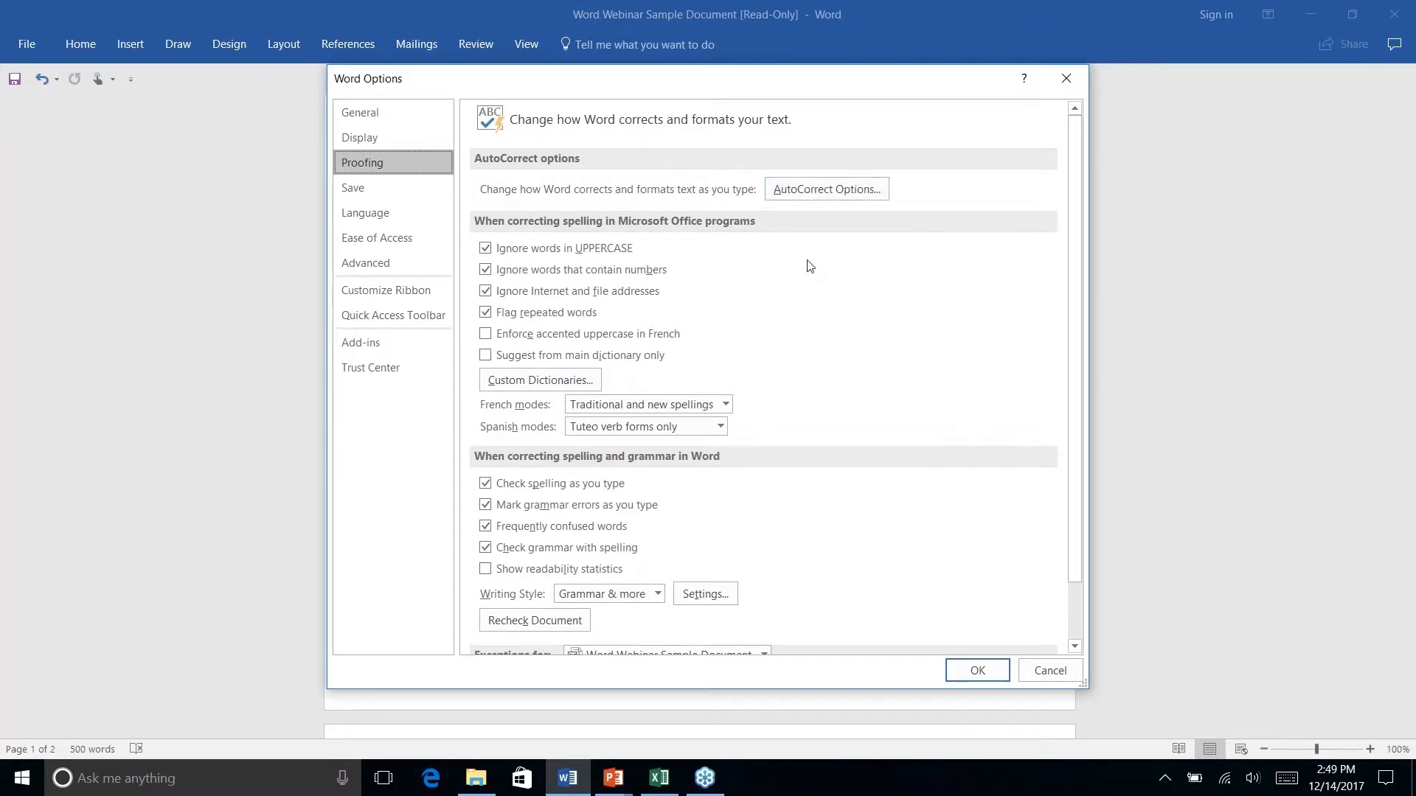
scroll(810, 267, down, 2)
scroll(810, 266, up, 2)
scroll(767, 292, down, 2)
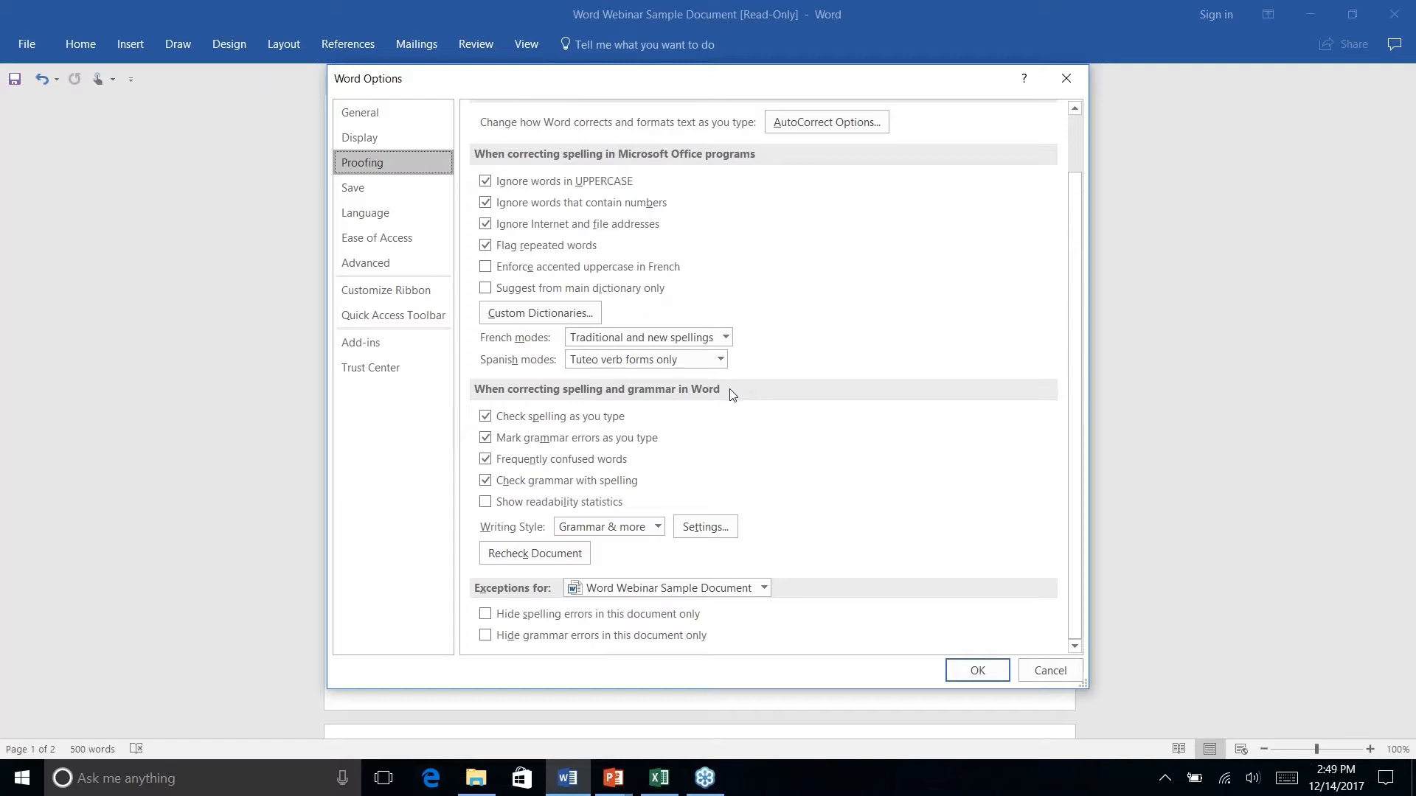
scroll(735, 396, up, 2)
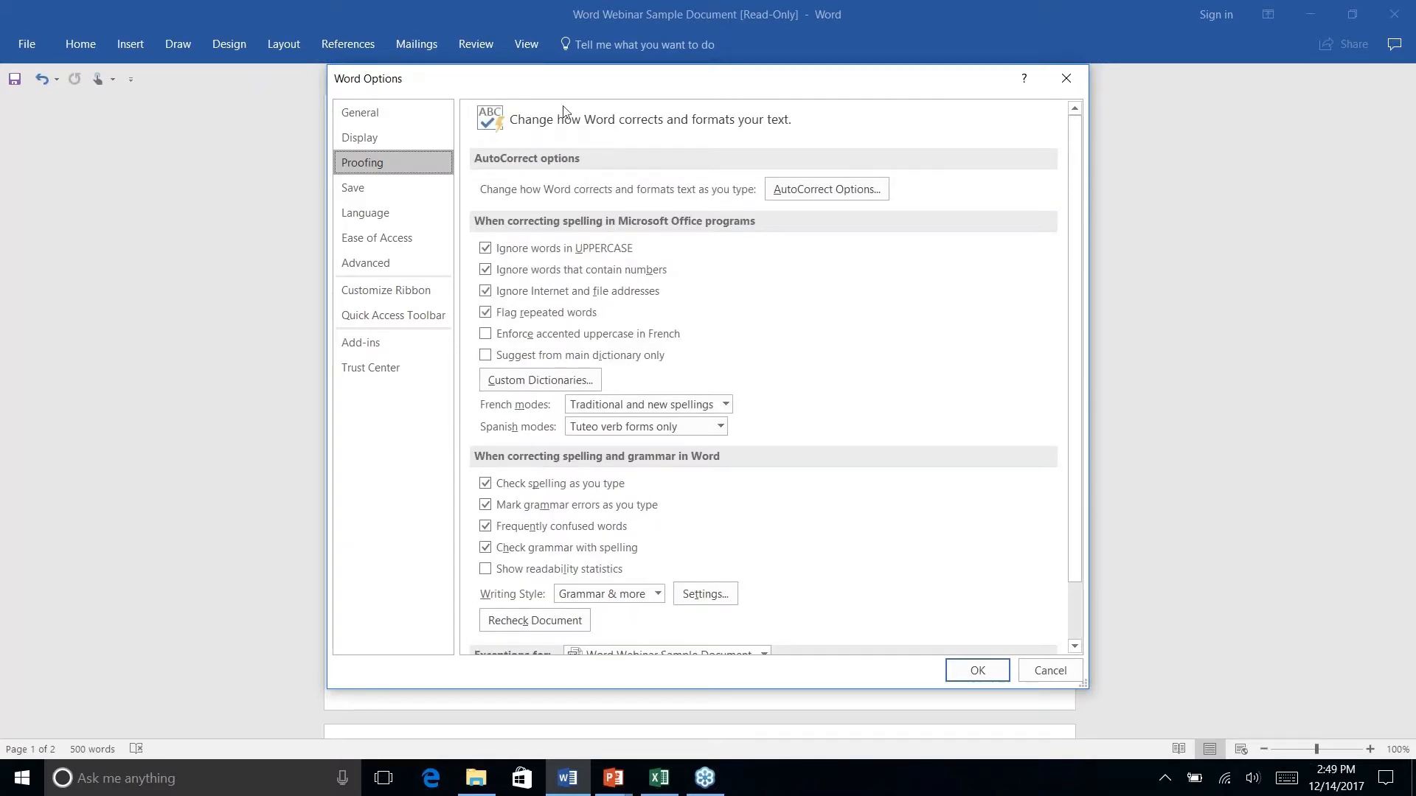
- Review the AutoCorrect replacement list and its First Letter and INitial CAps exceptions without changing them
click(849, 190)
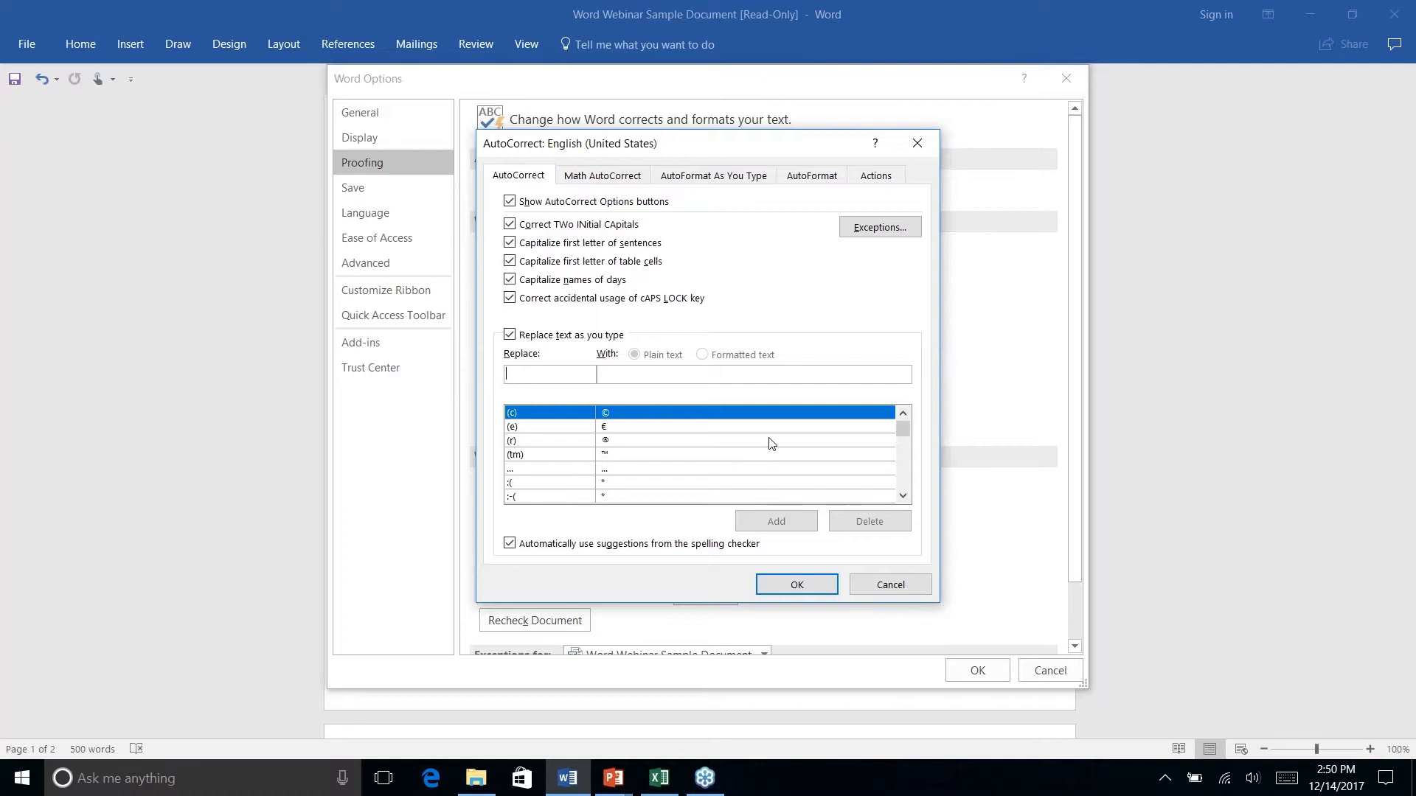
drag(904, 433, 905, 452)
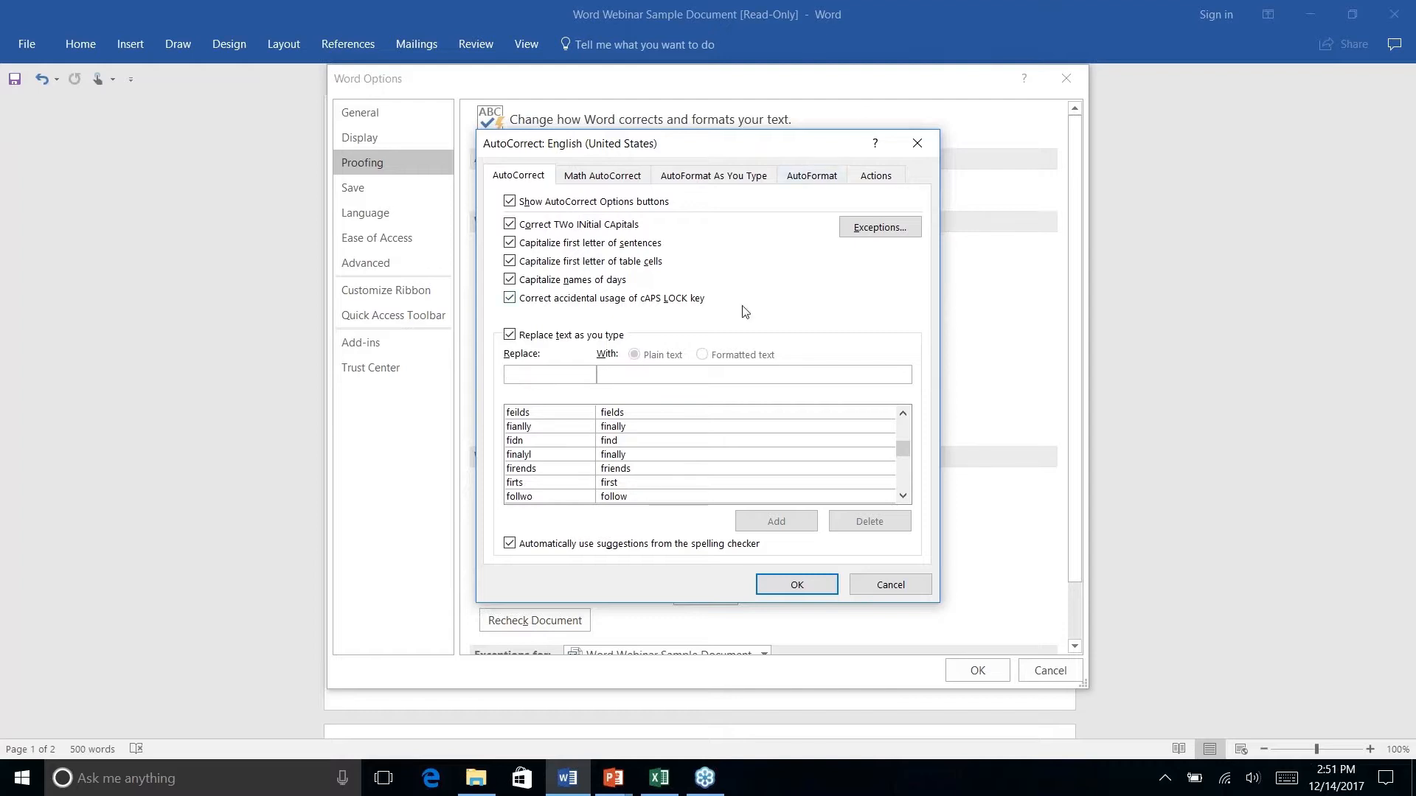
click(872, 230)
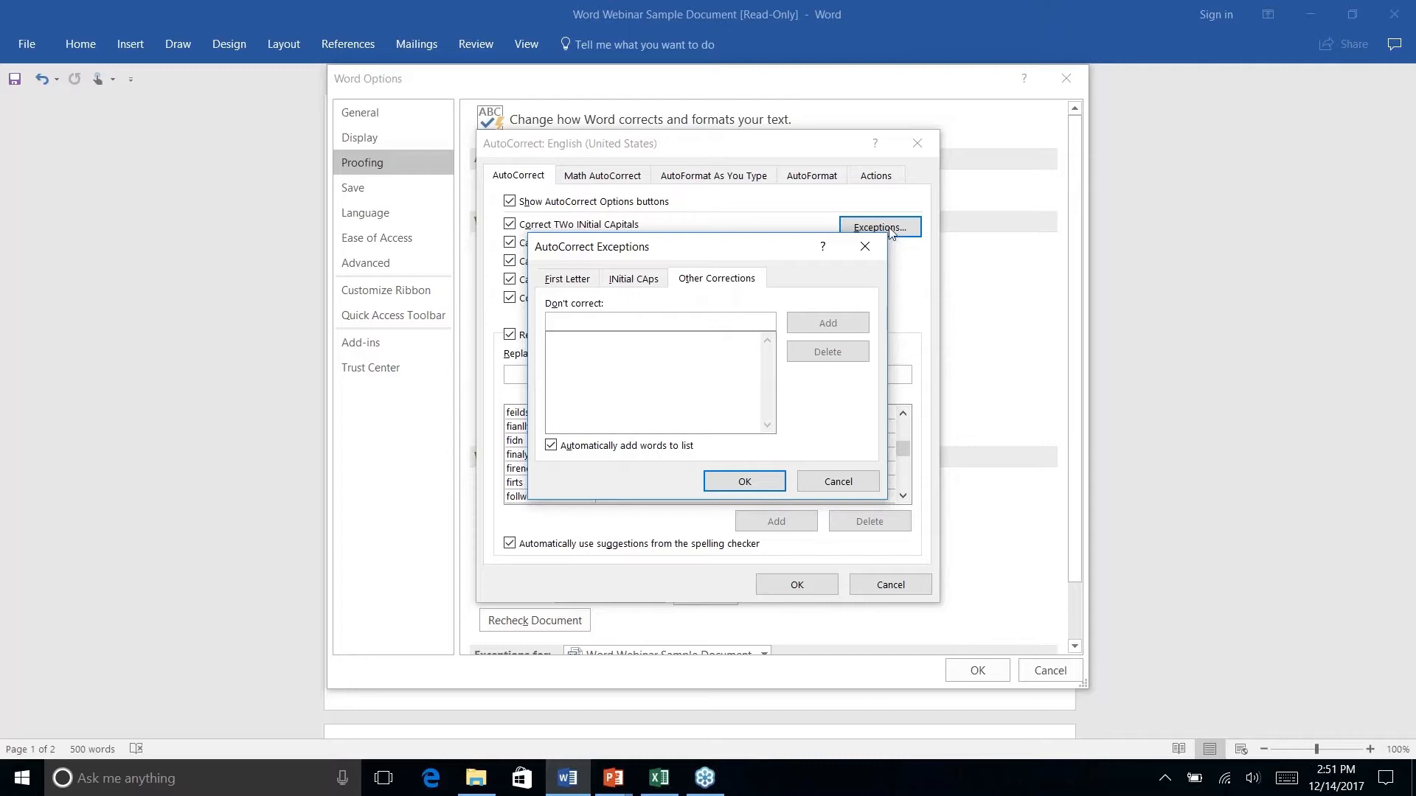
click(579, 281)
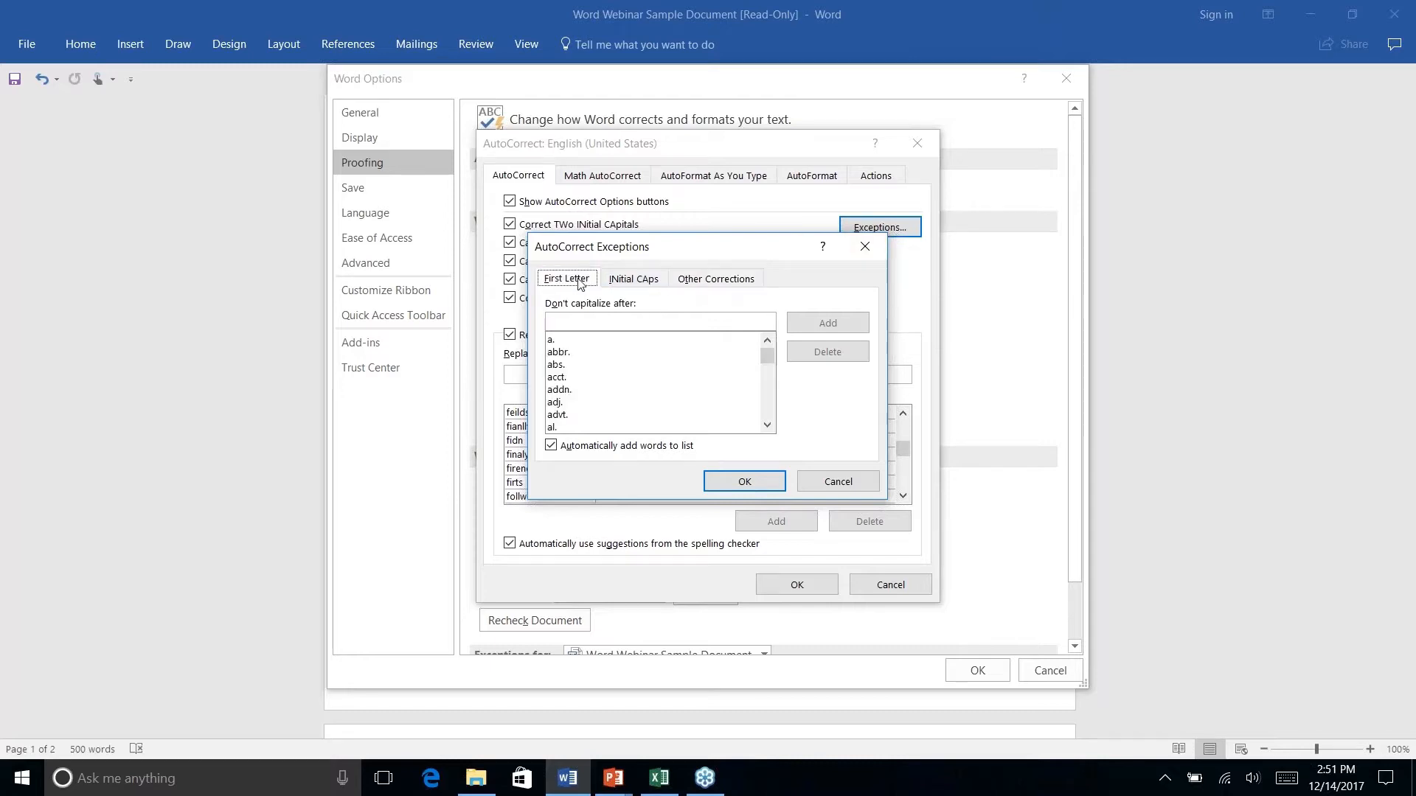
click(634, 281)
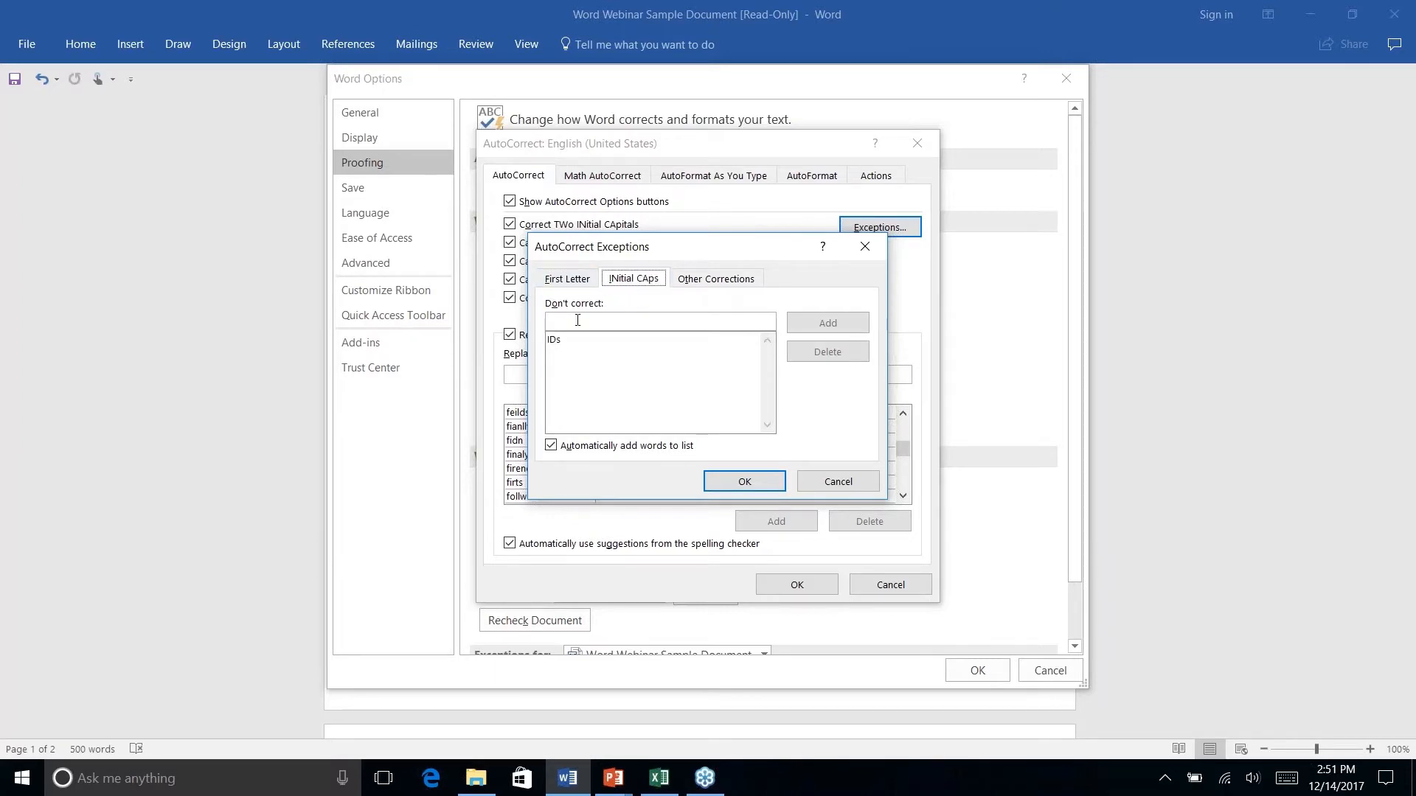
click(835, 482)
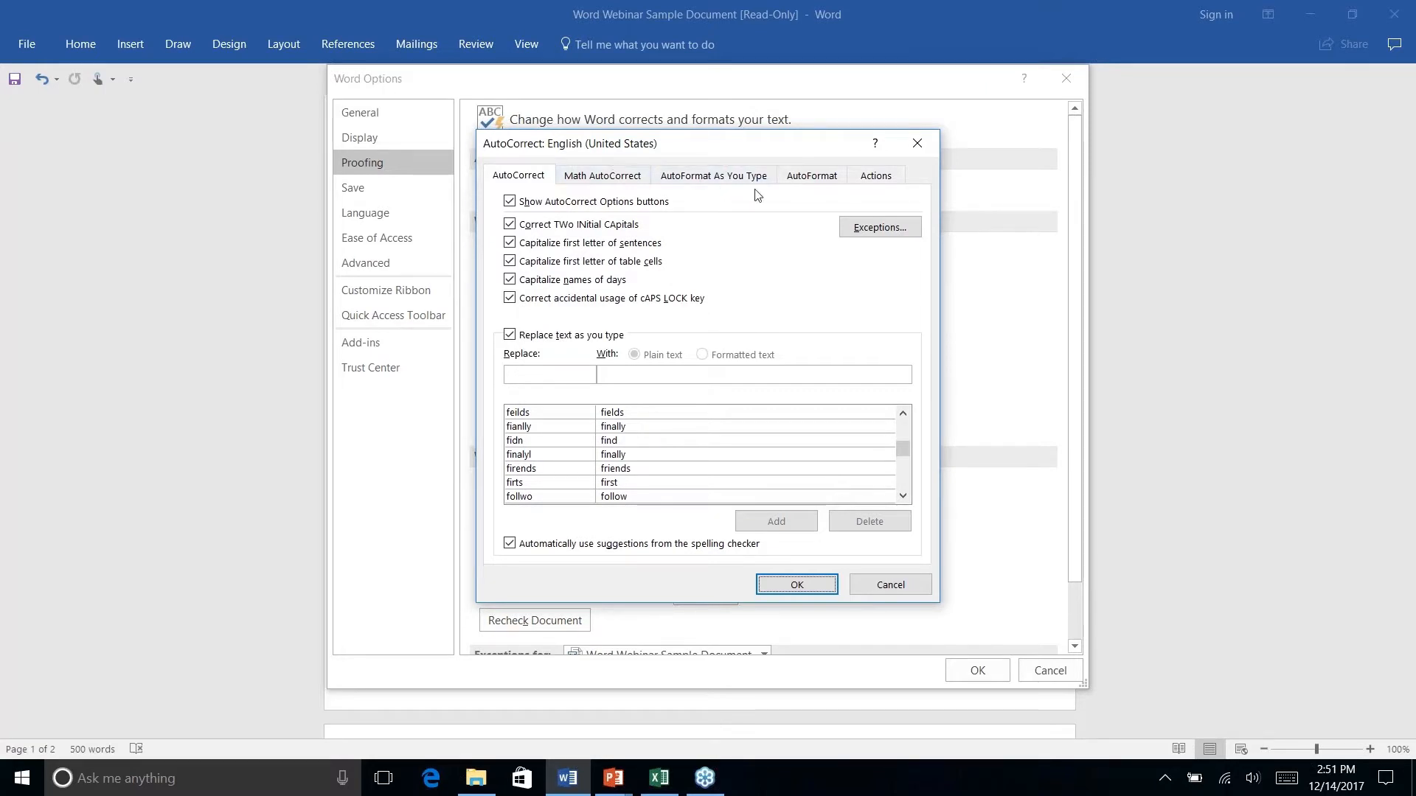
- Review the AutoFormat As You Type settings and leave Word Options without saving changes
click(715, 178)
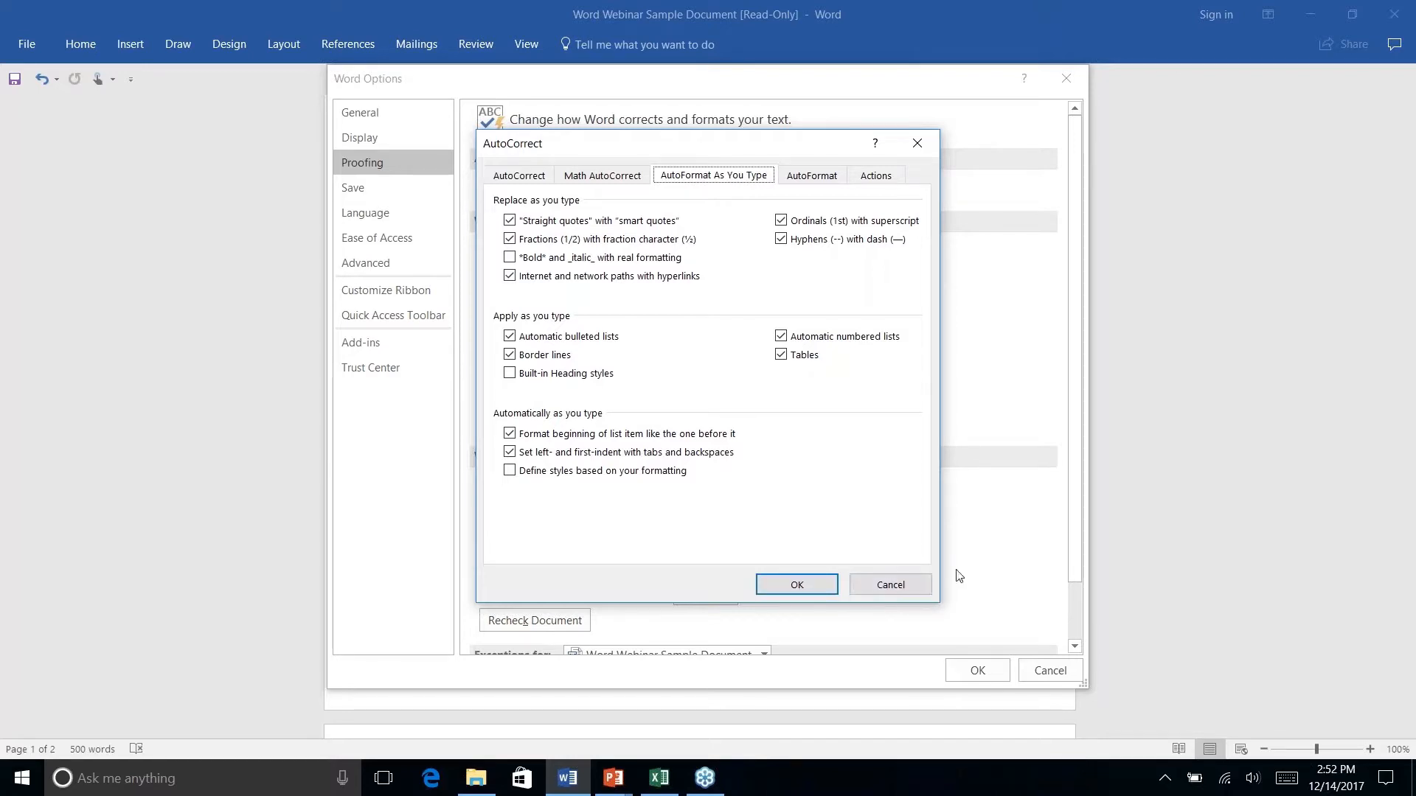
click(891, 586)
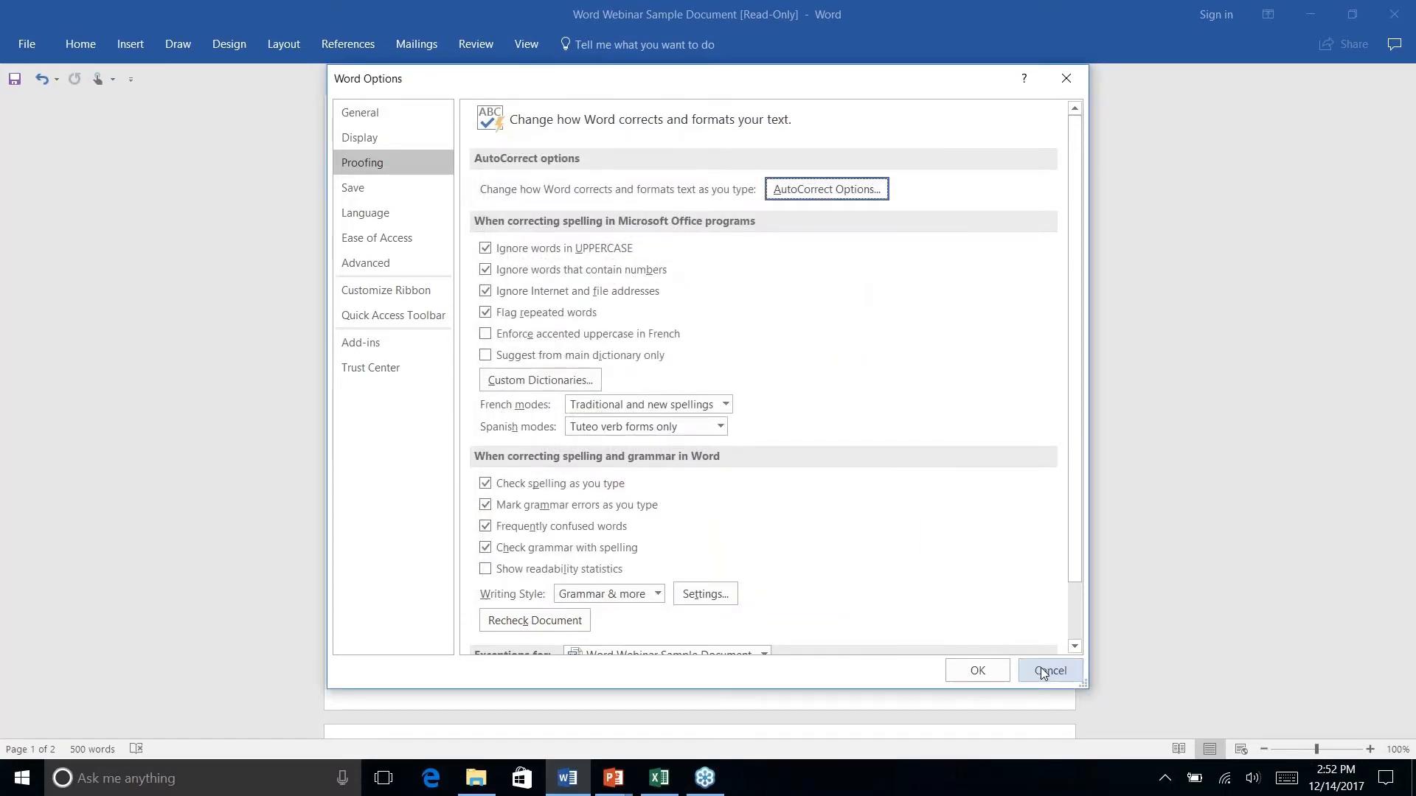
click(1044, 671)
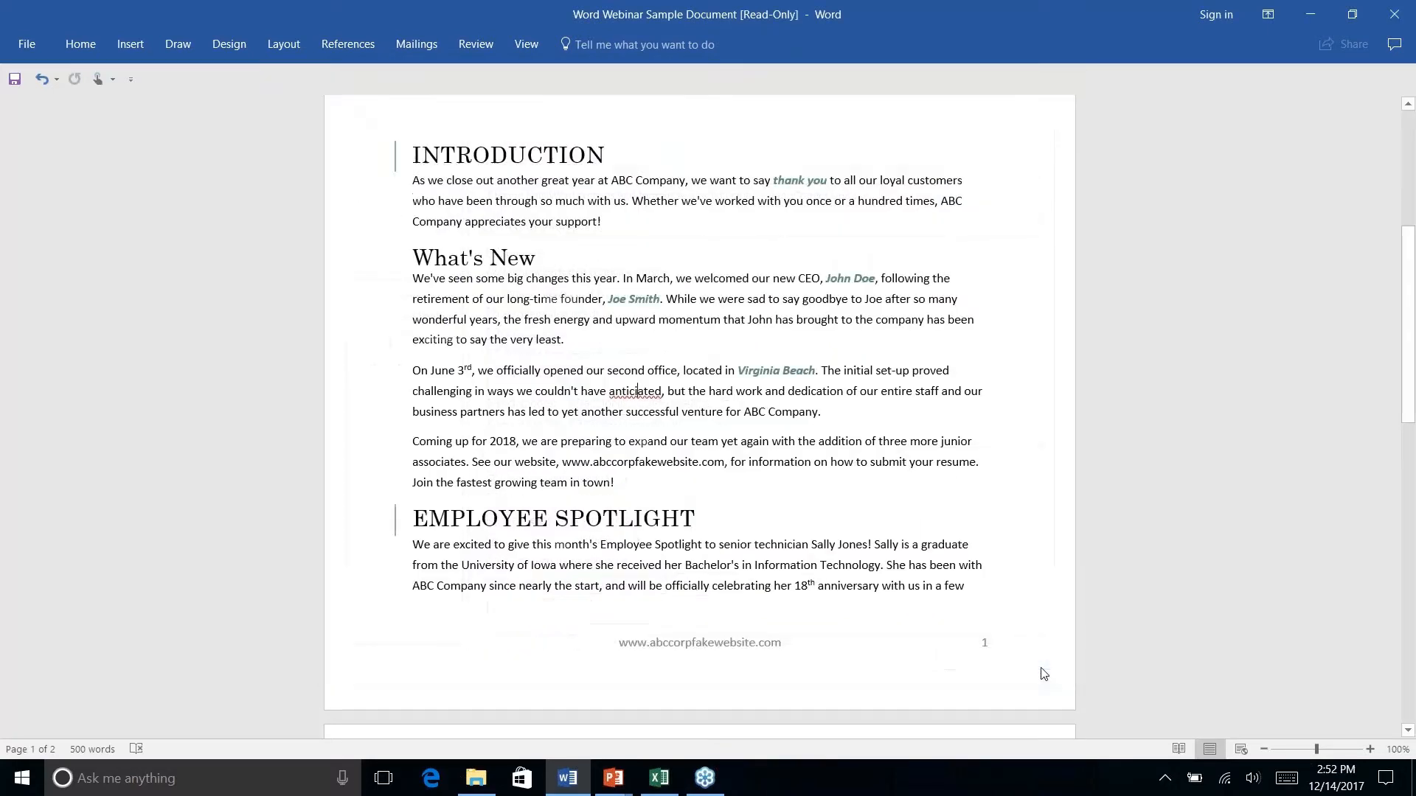
- Apply the Normal style to the feedback e-mail address at the end of the How Are We Doing? paragraph
scroll(638, 335, down, 1)
scroll(637, 335, down, 15)
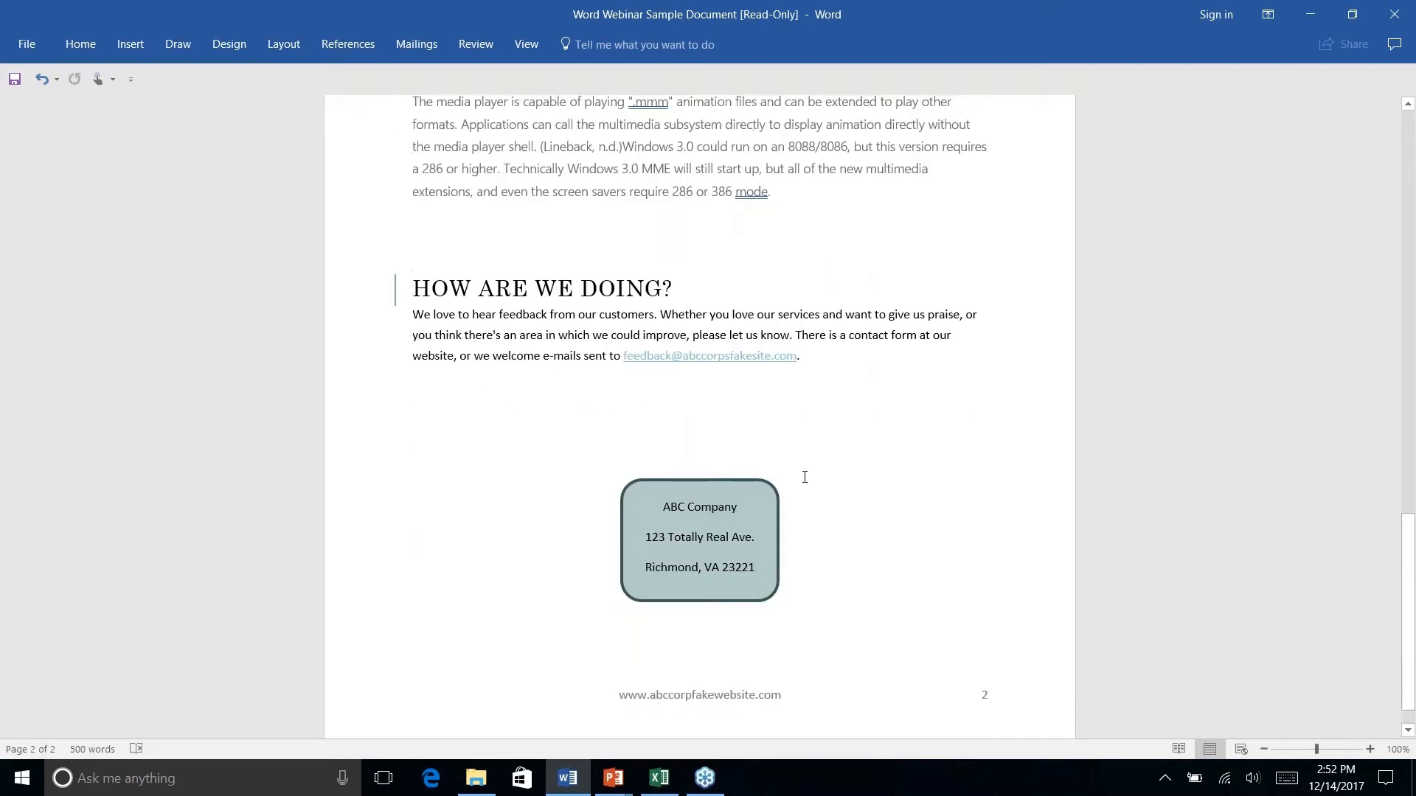
scroll(805, 475, up, 2)
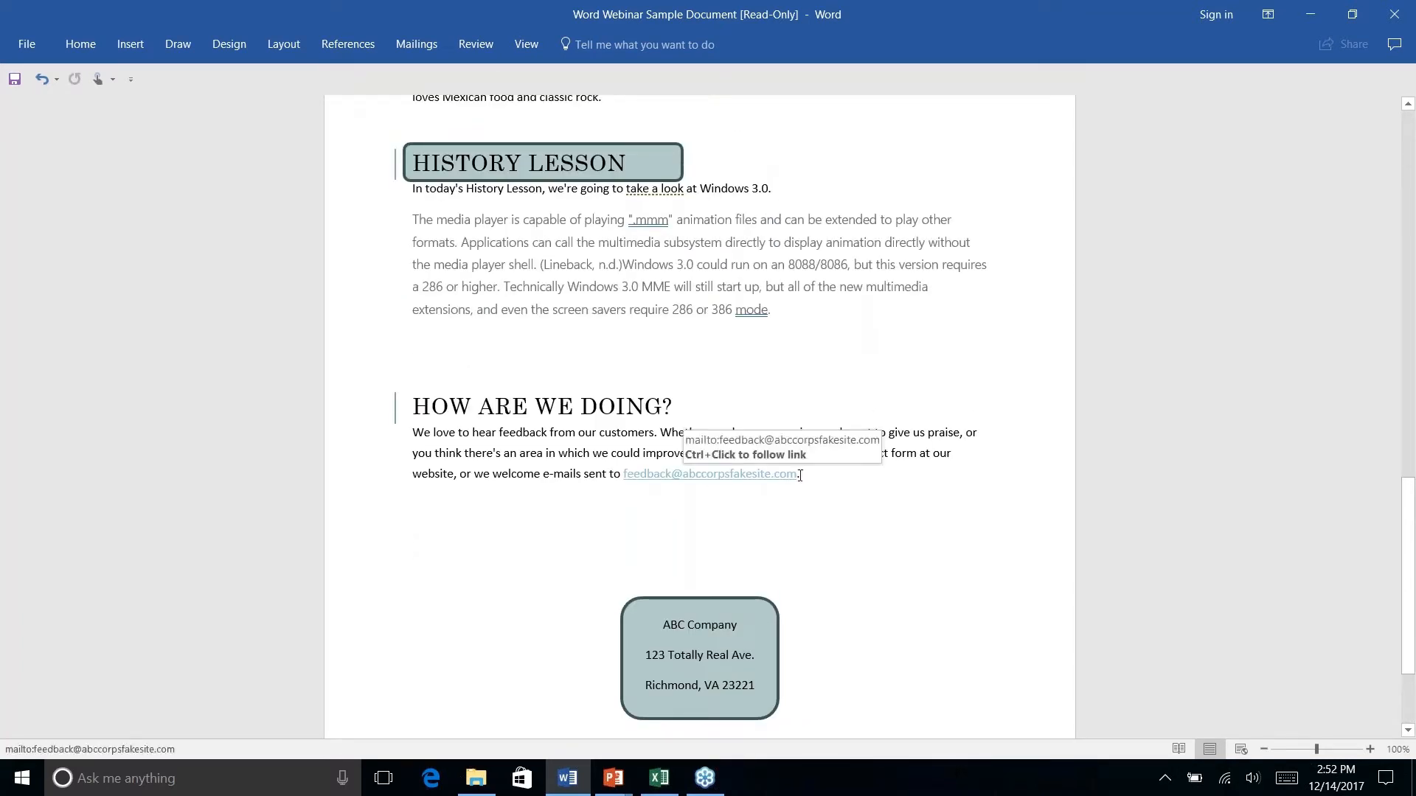
click(70, 40)
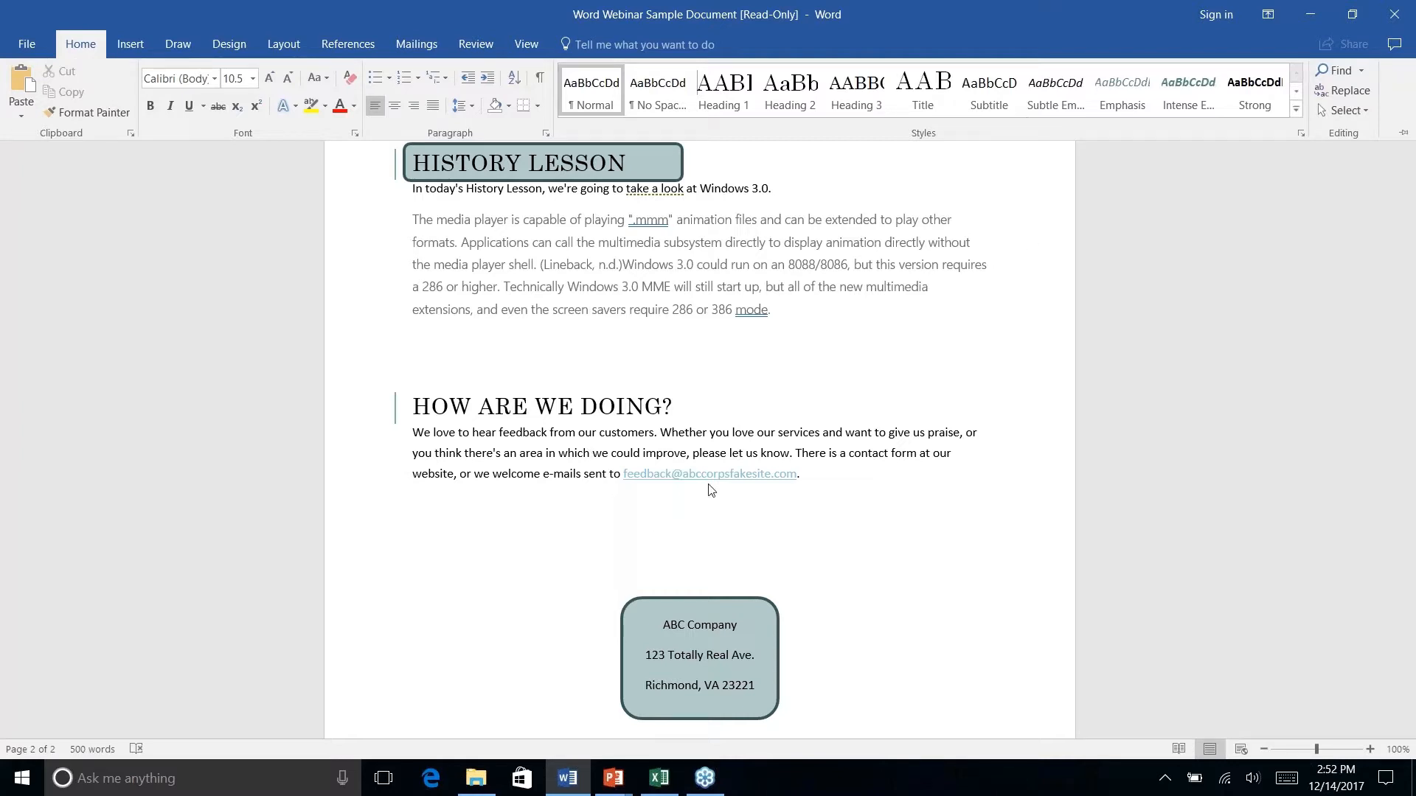
right_click(802, 475)
key(Escape)
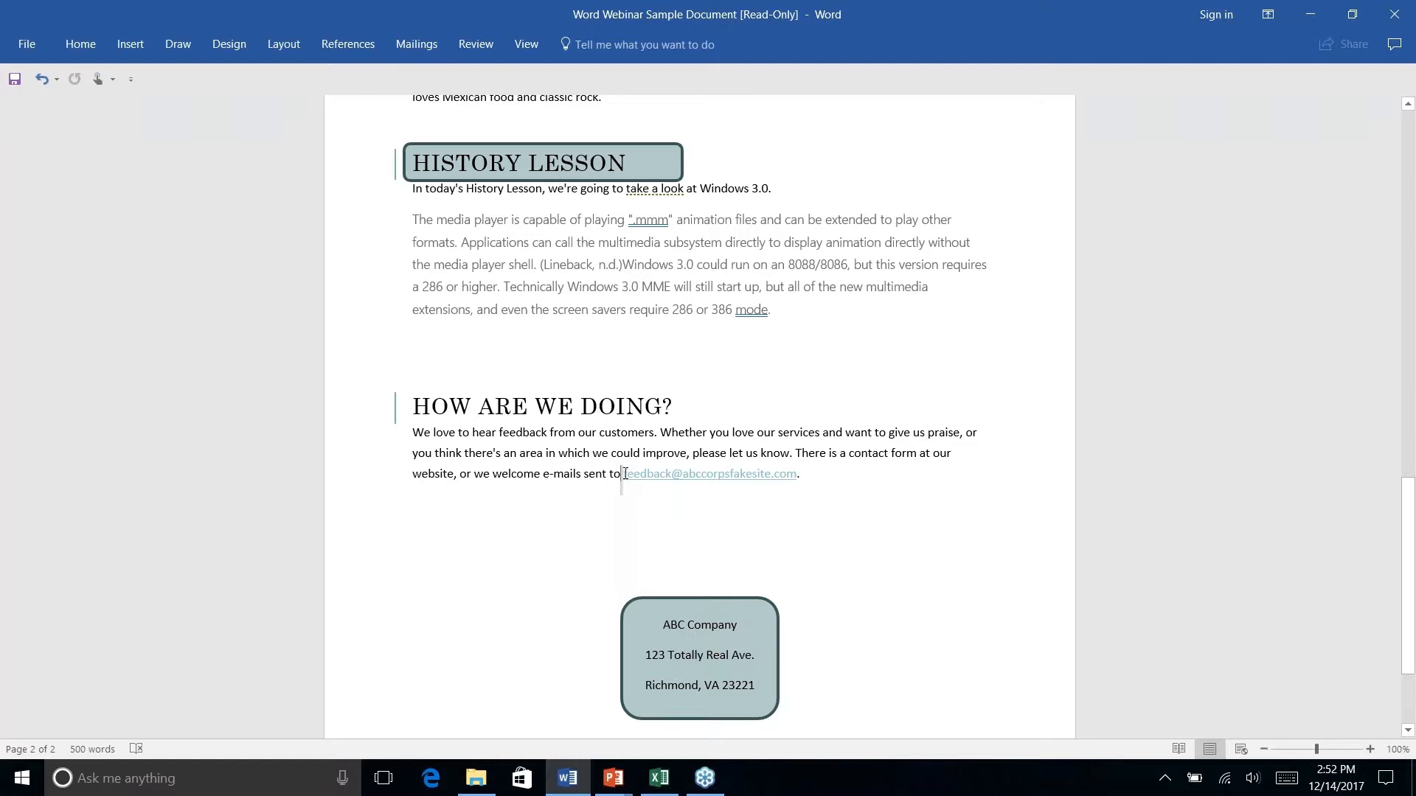
drag(623, 473, 719, 472)
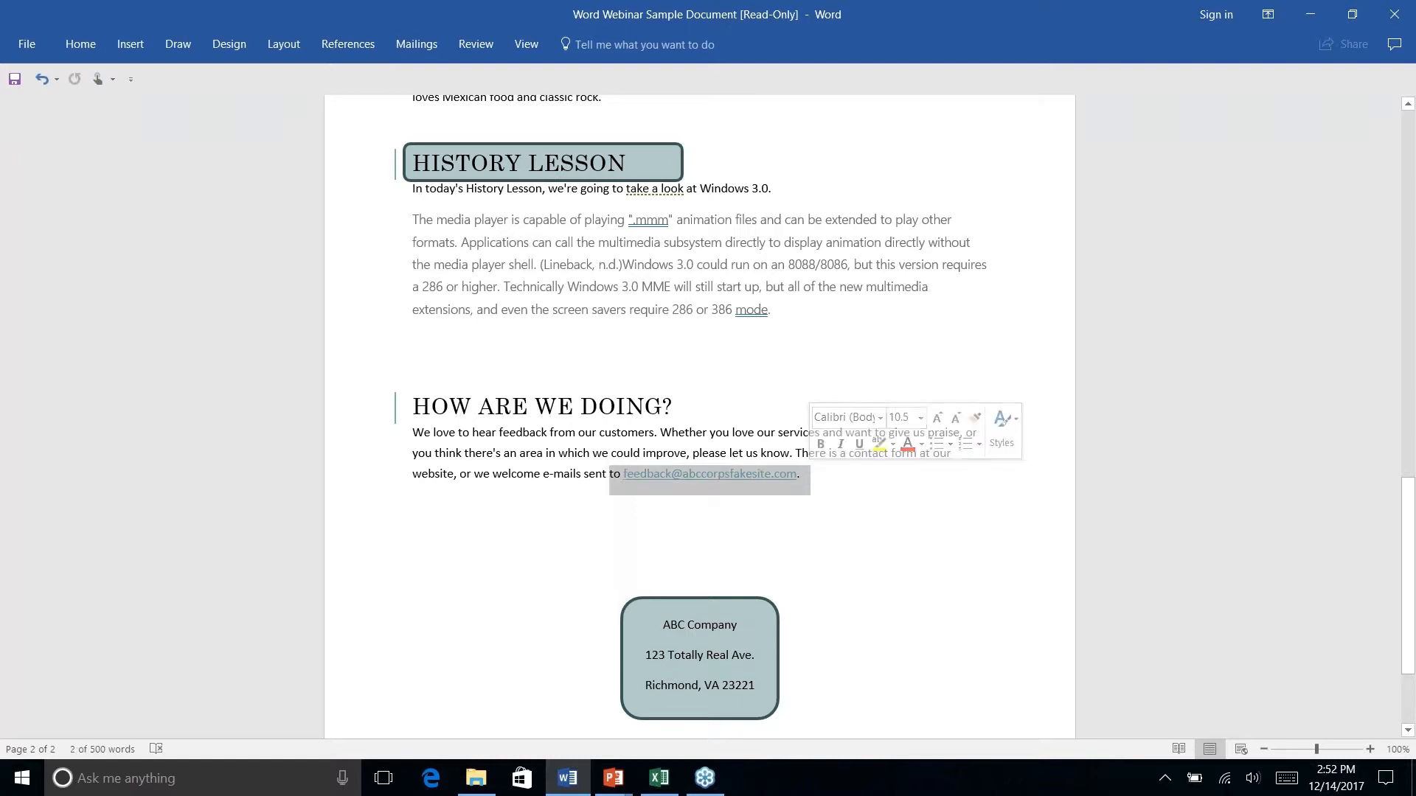
click(863, 499)
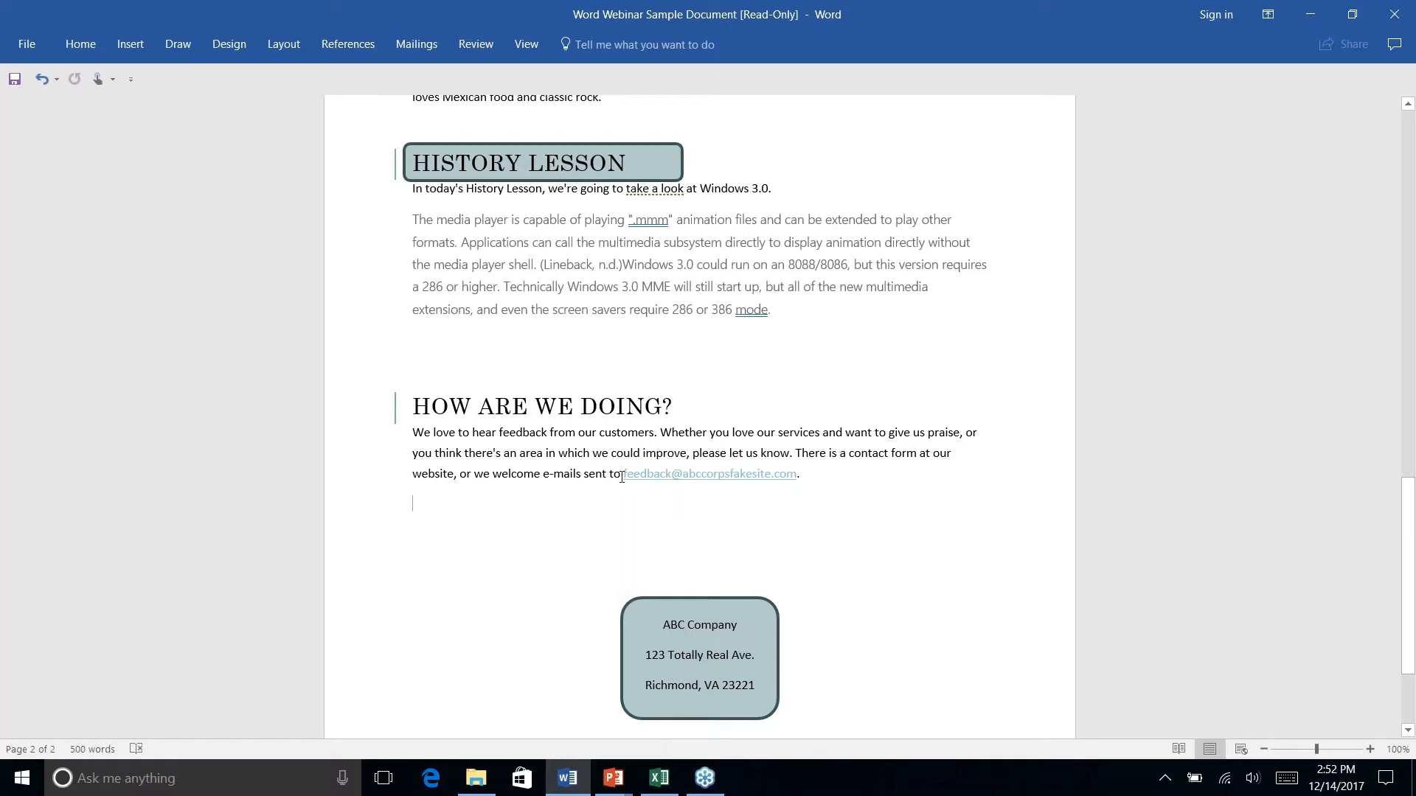
drag(622, 478, 805, 477)
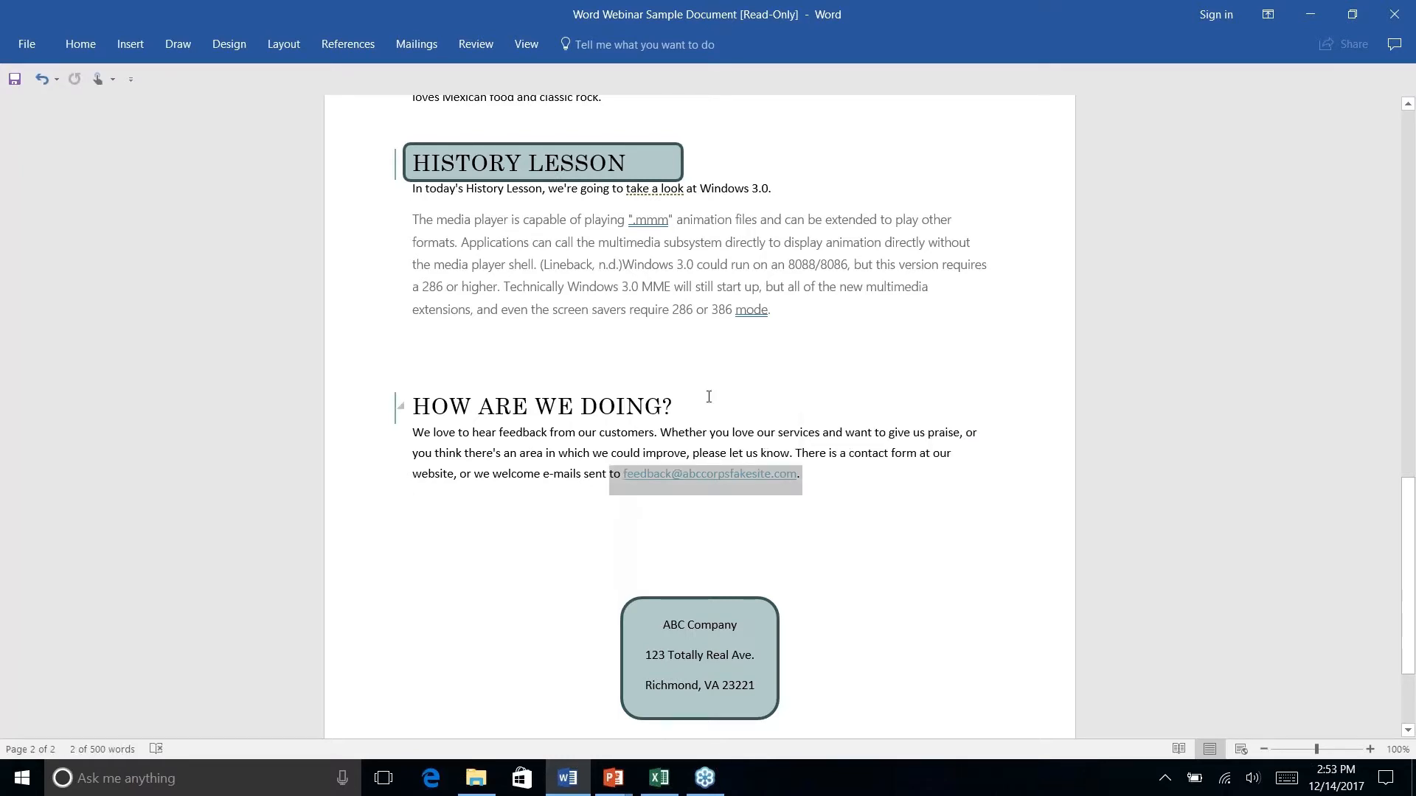
click(84, 48)
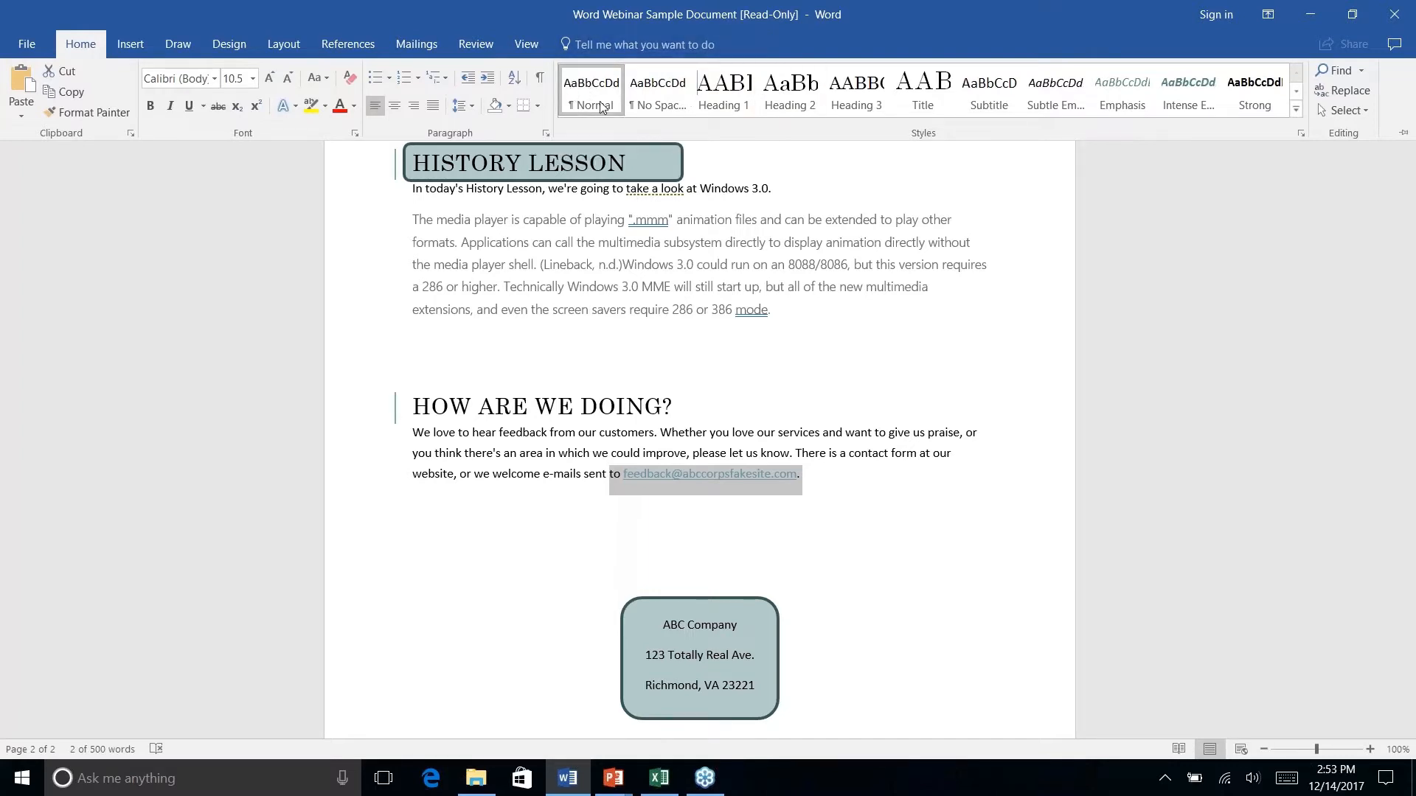
click(598, 89)
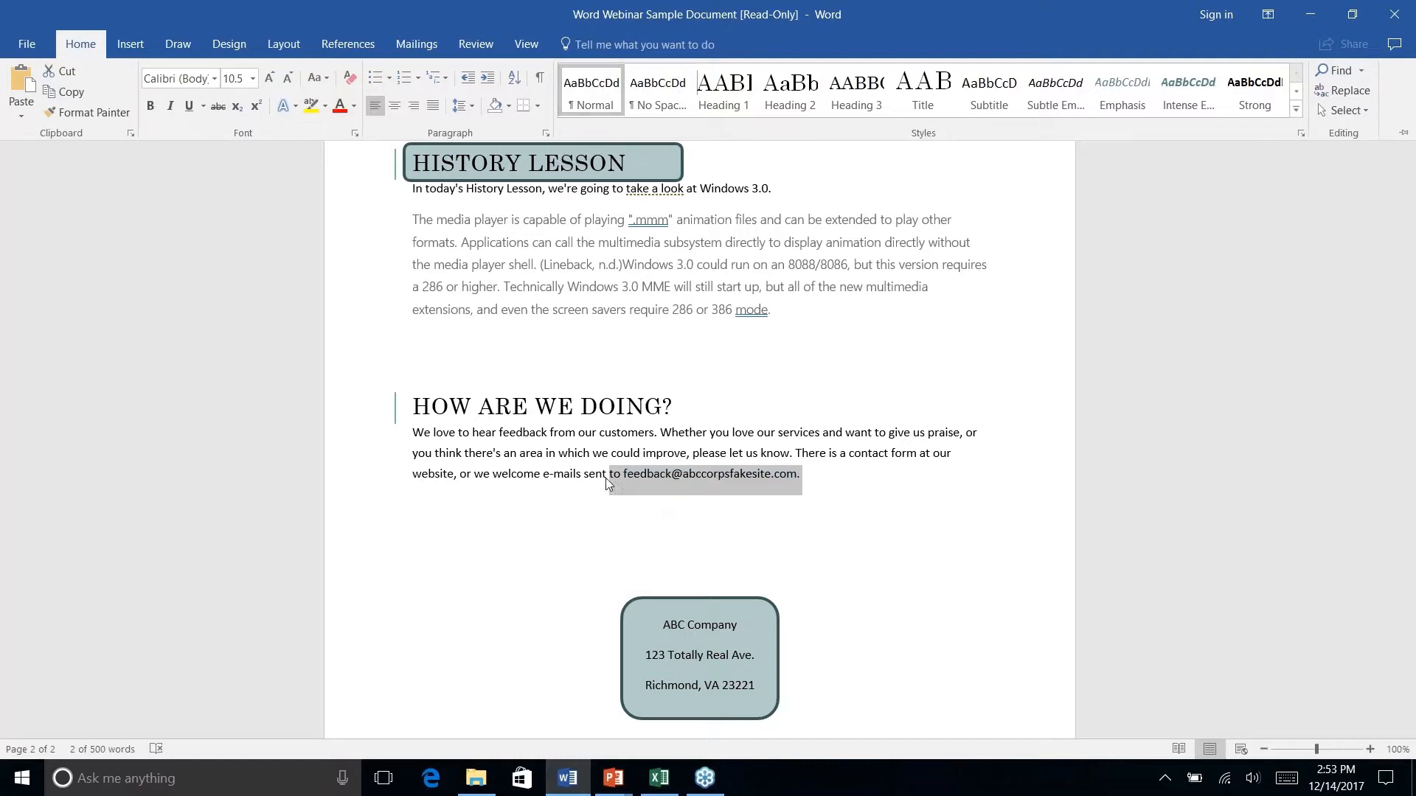
right_click(822, 475)
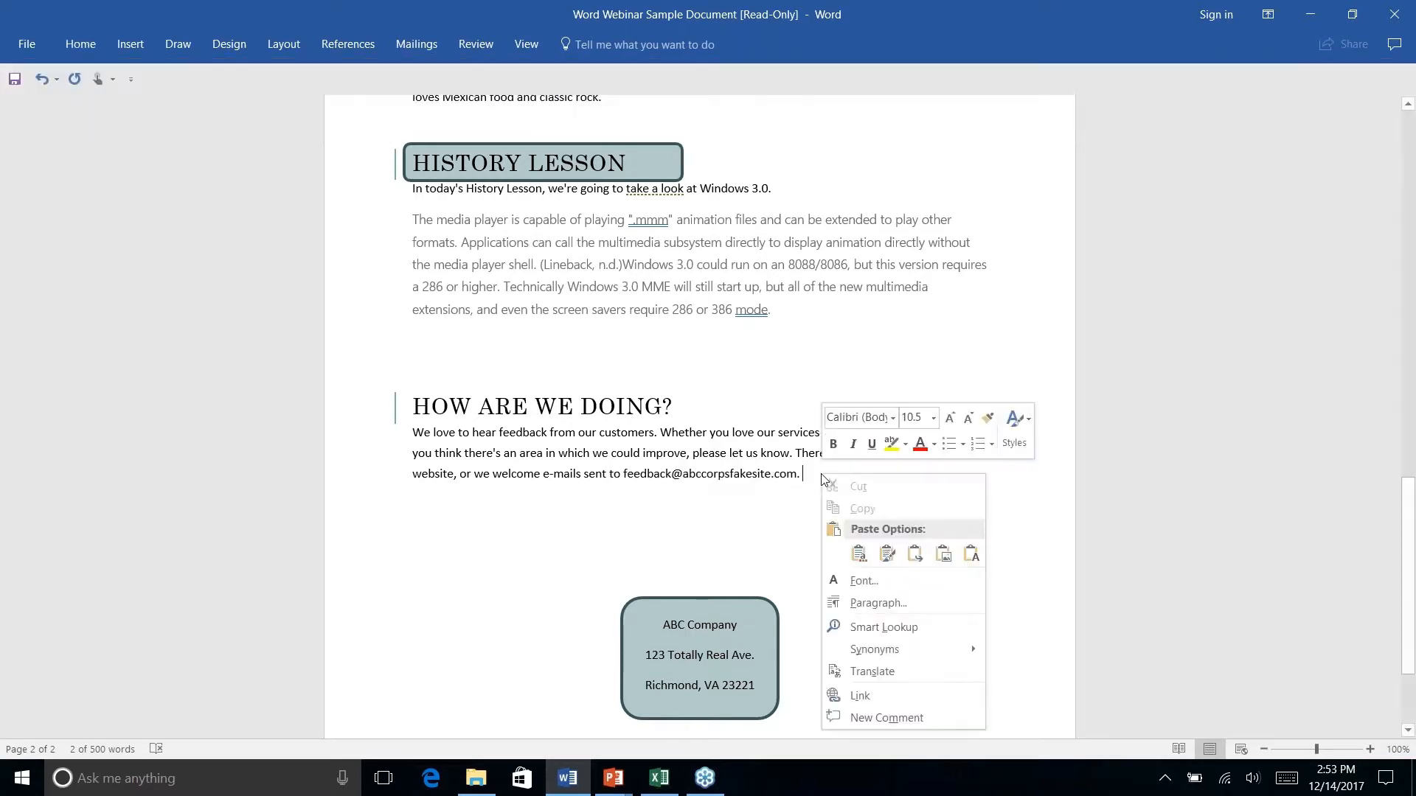
click(754, 476)
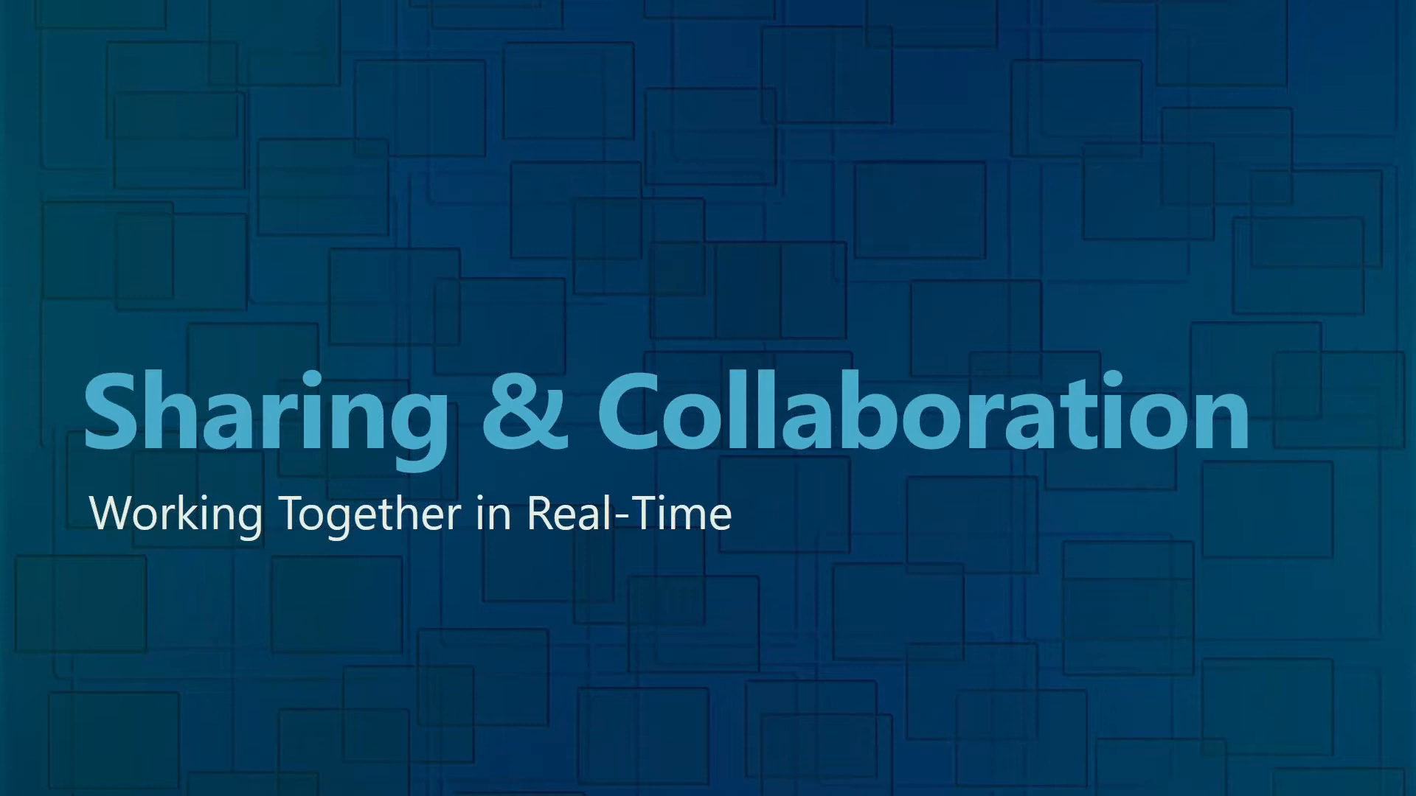
- Switch to the Word document, view the available locations in the Save As dialog, and leave without saving
key(alt+Tab)
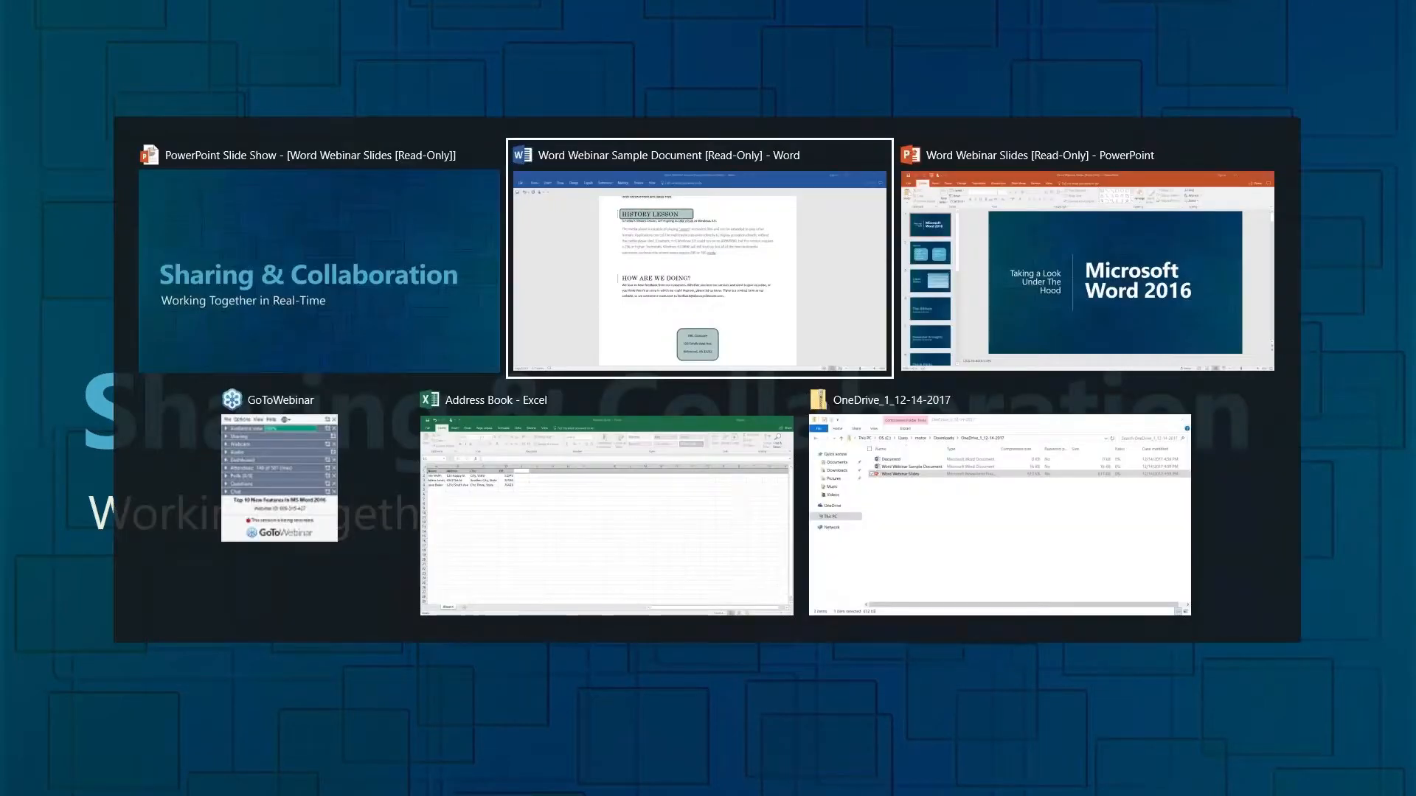
scroll(700, 413, down, 1)
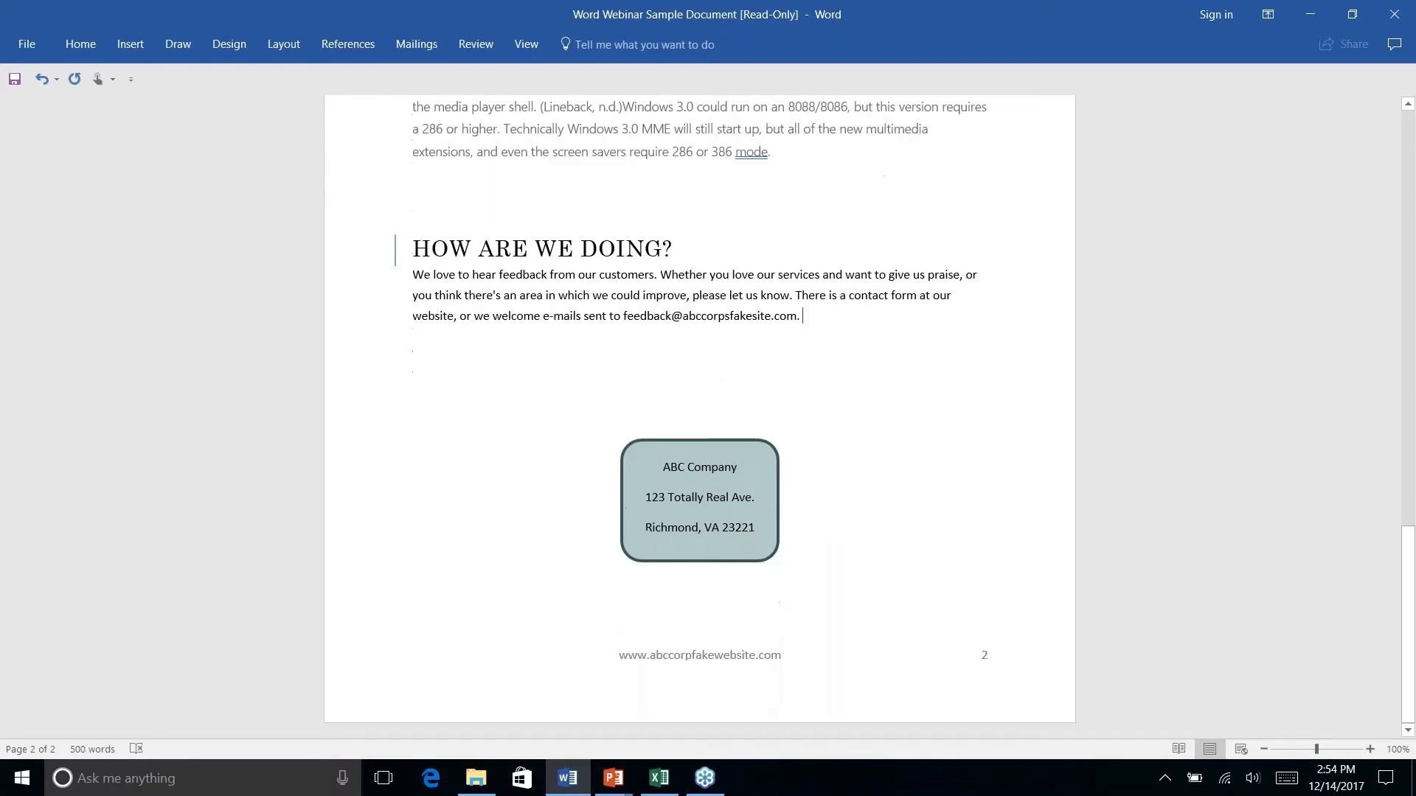
click(36, 44)
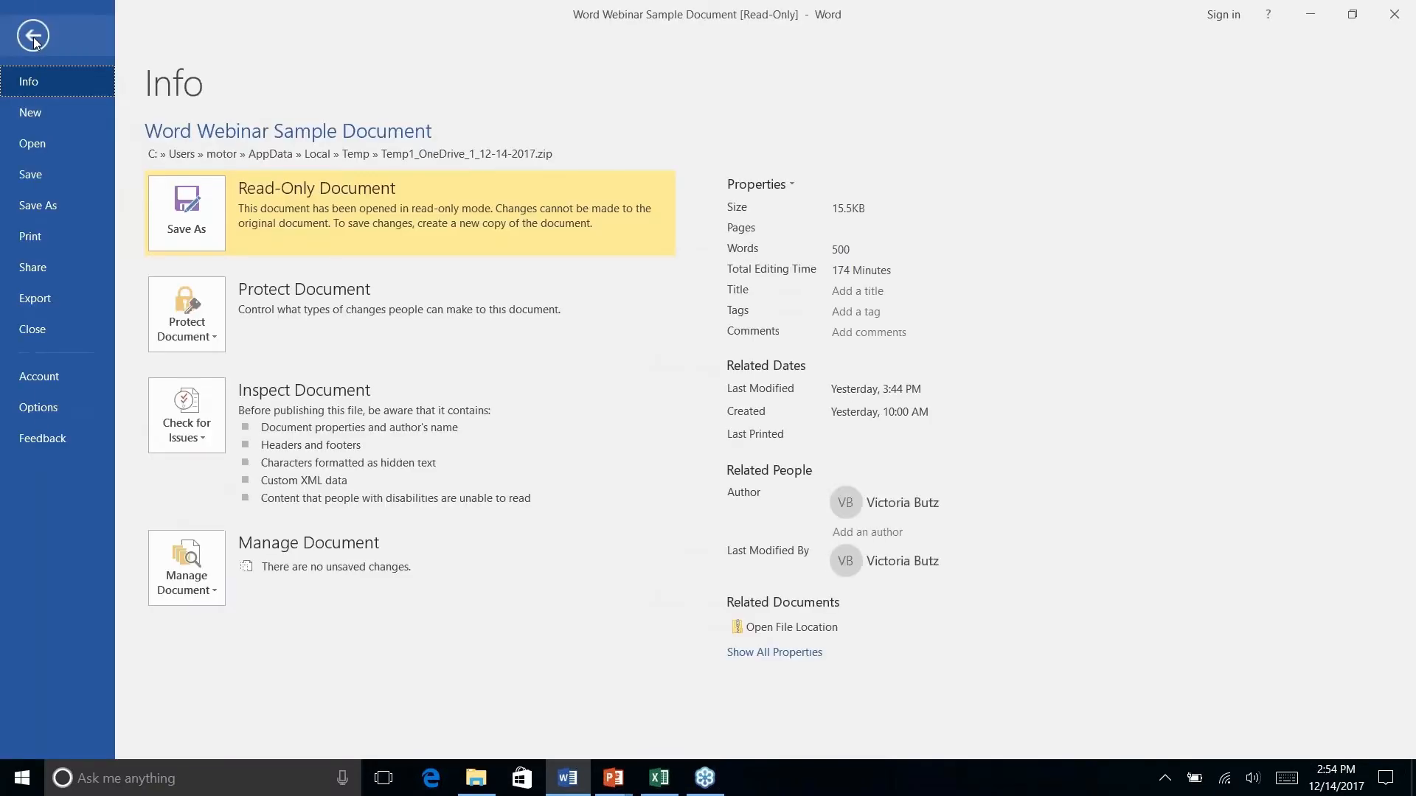
click(29, 38)
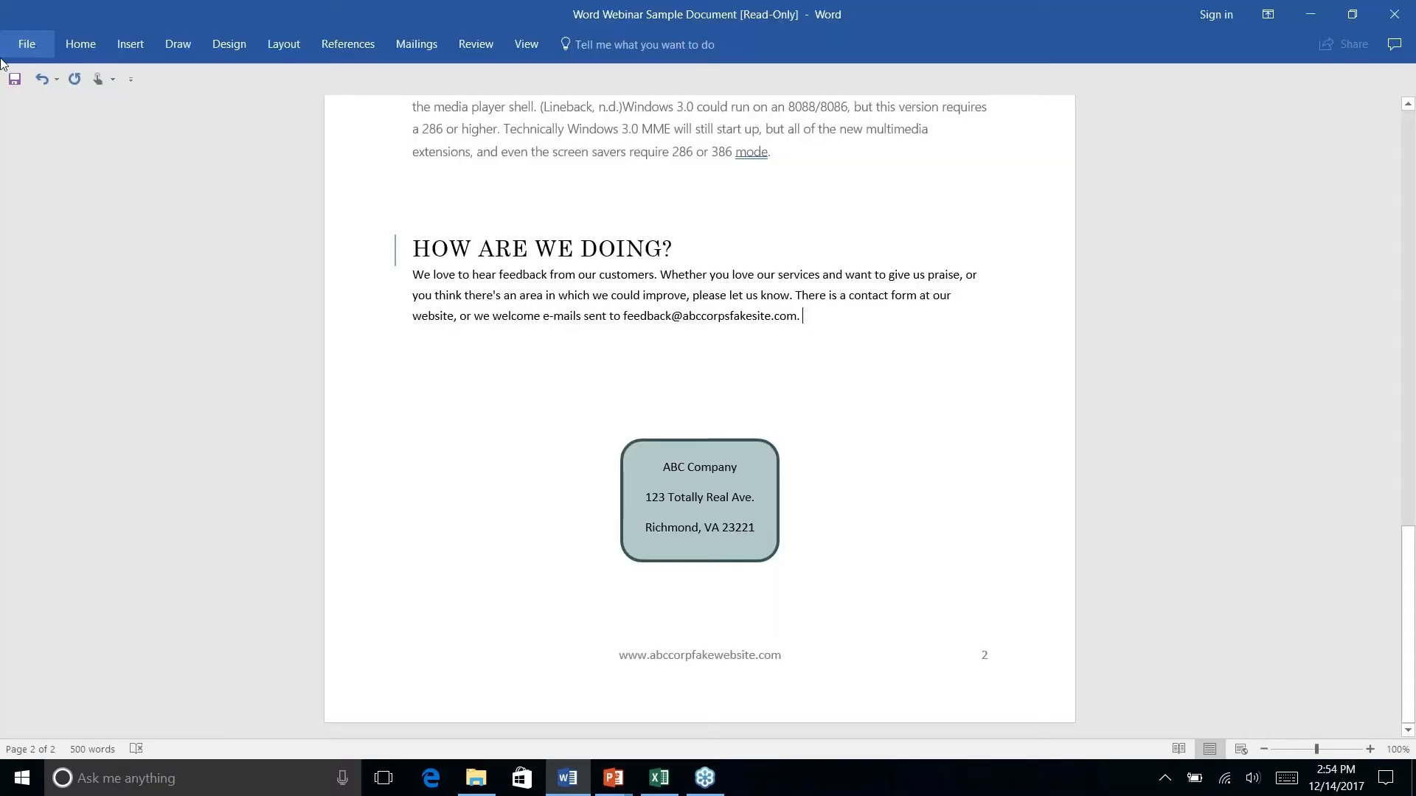
click(28, 45)
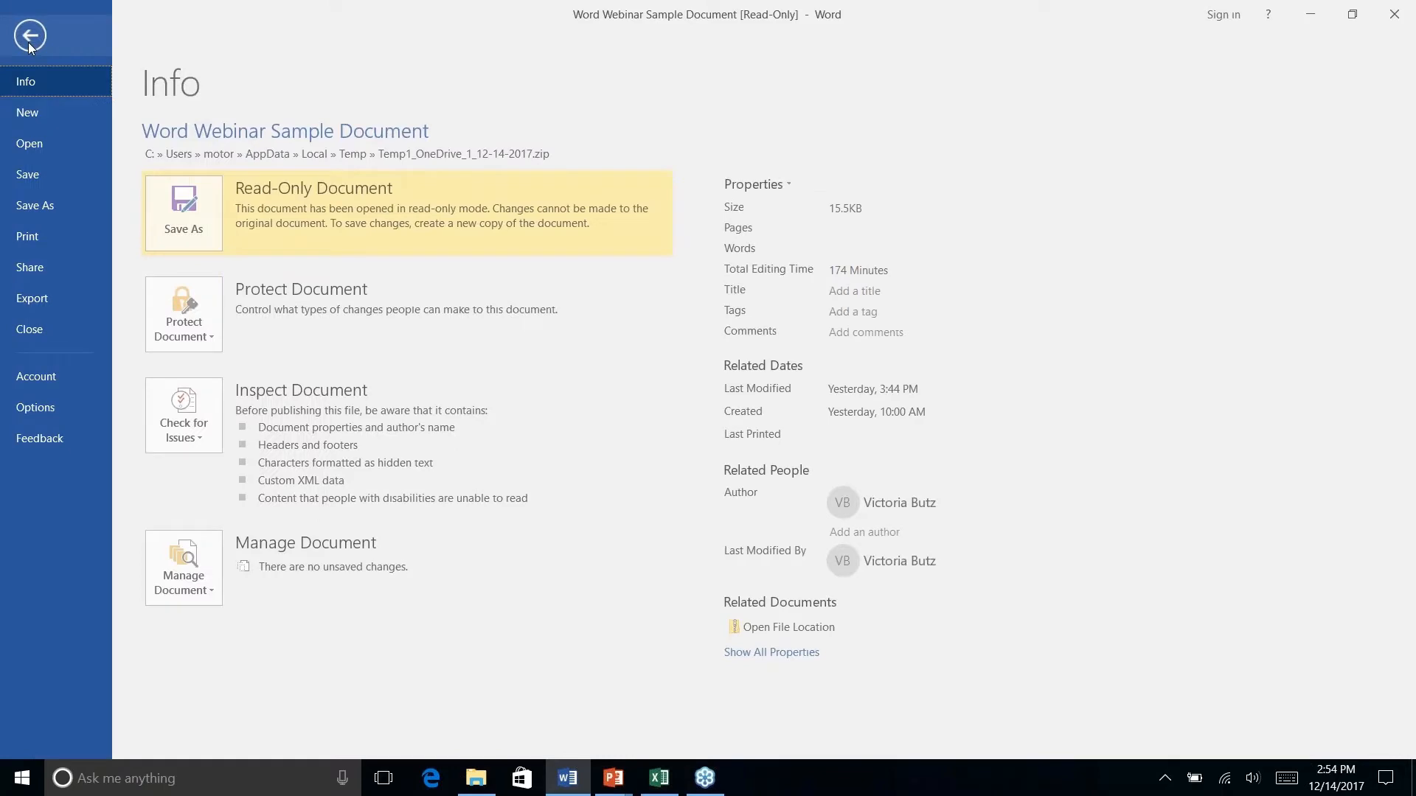
click(34, 175)
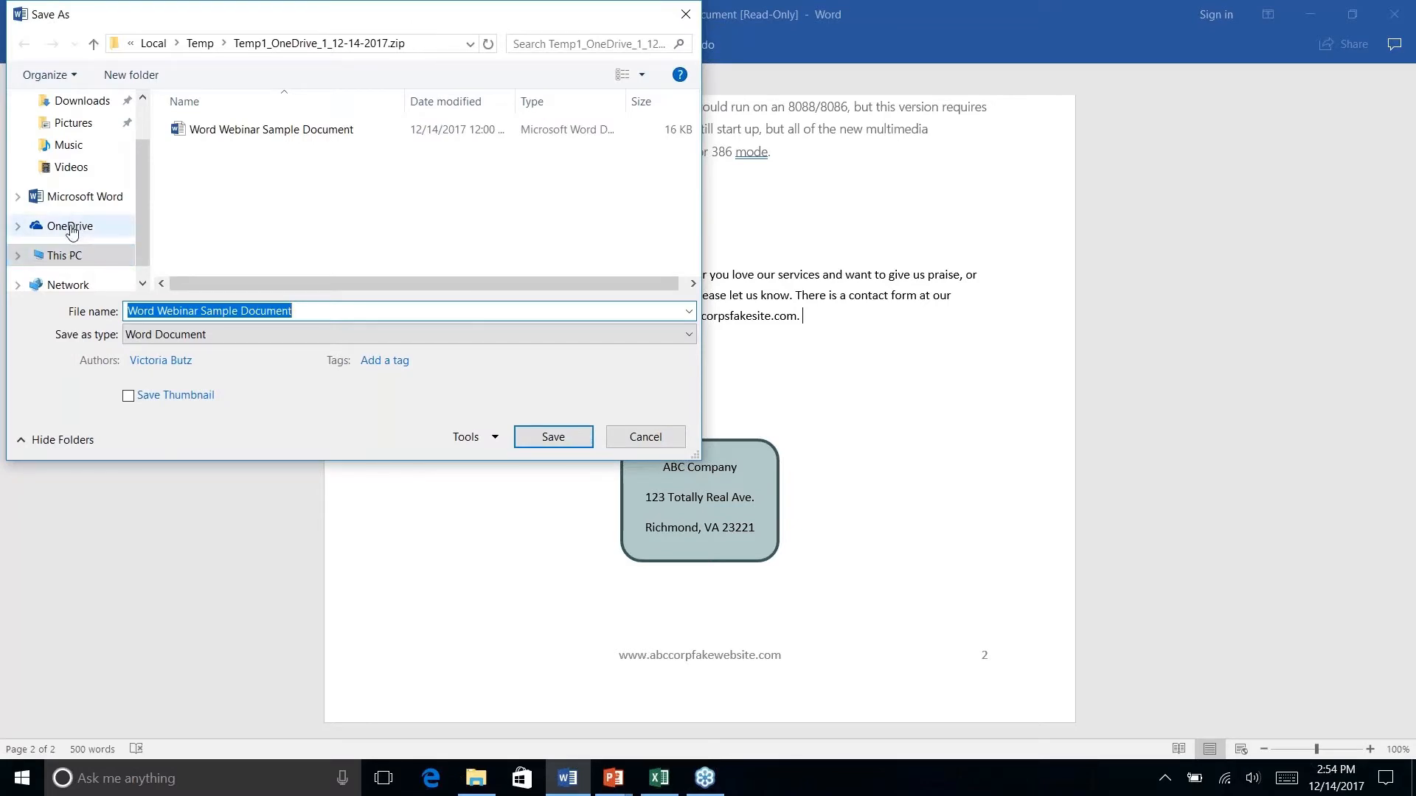
key(Escape)
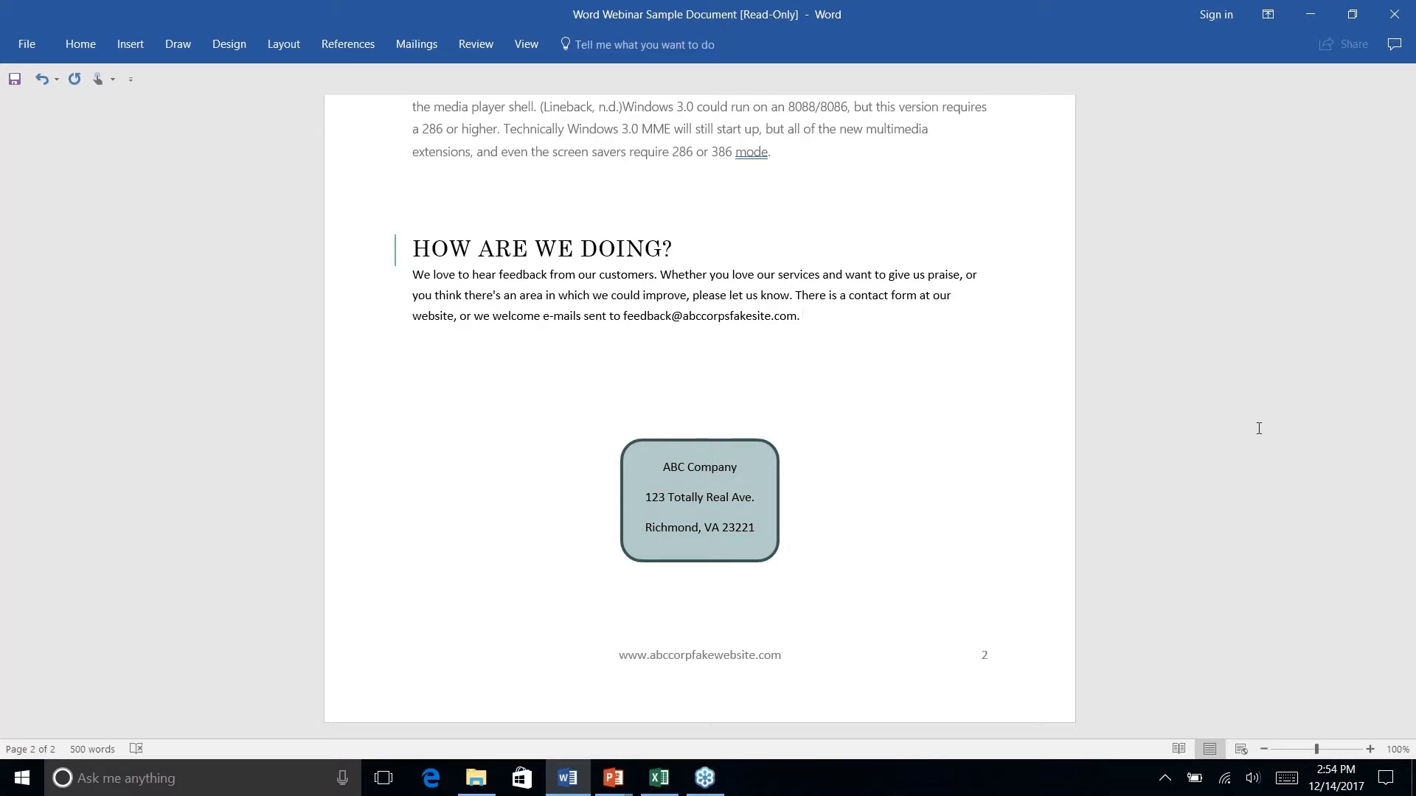
- Switch to the PowerPoint slide show, advance it to the Bonus Tips slide, and return to the Word document
scroll(1259, 428, up, 5)
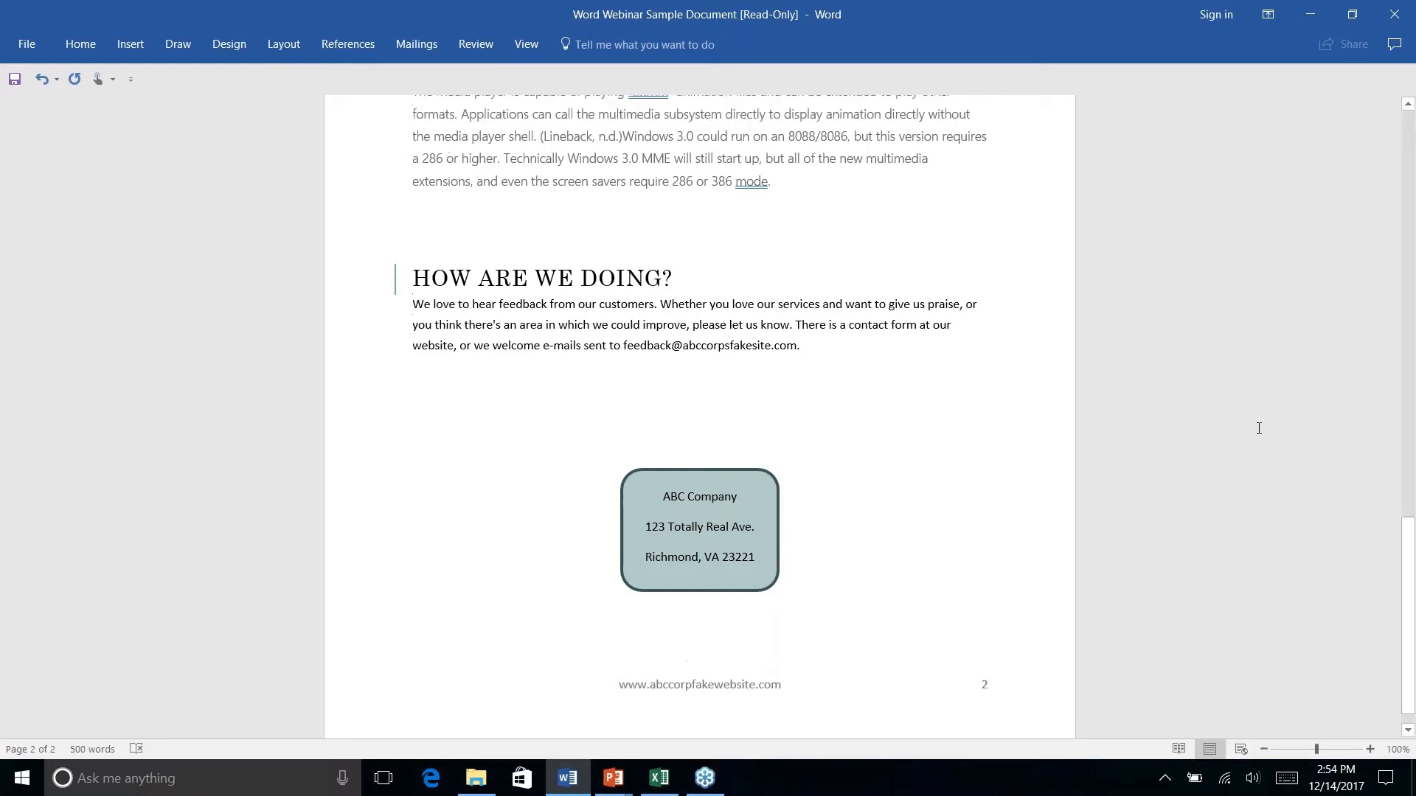
scroll(1259, 429, down, 1)
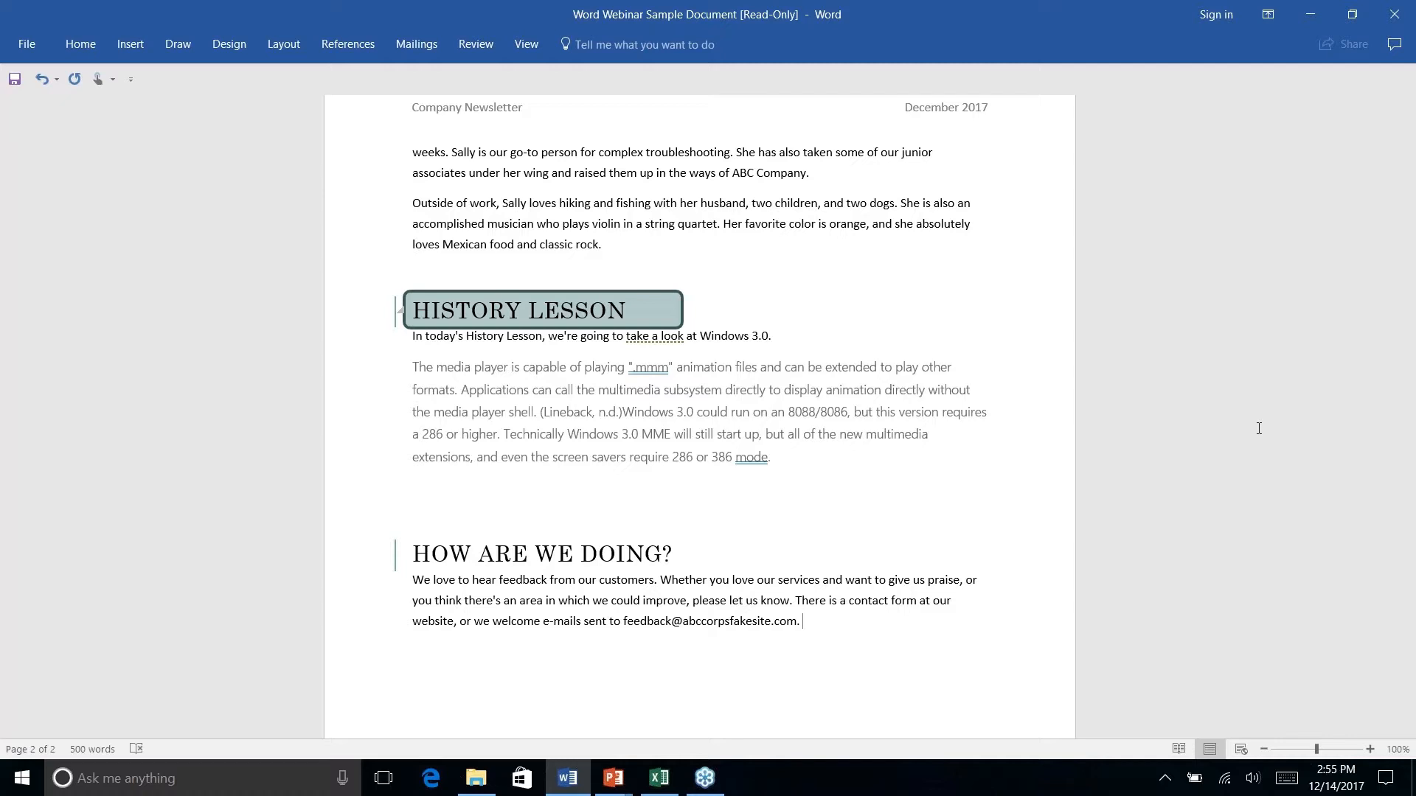
key(alt+Tab)
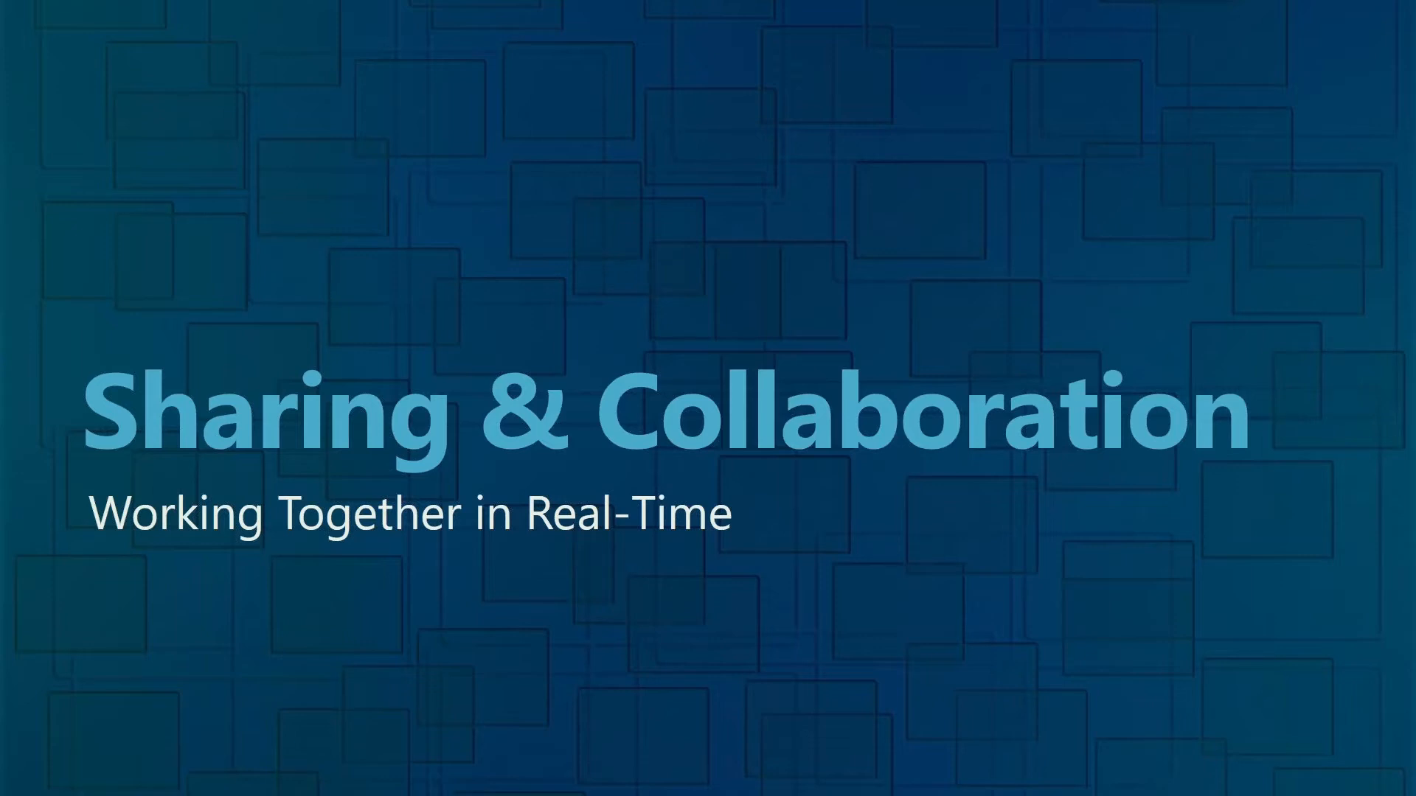
key(Right)
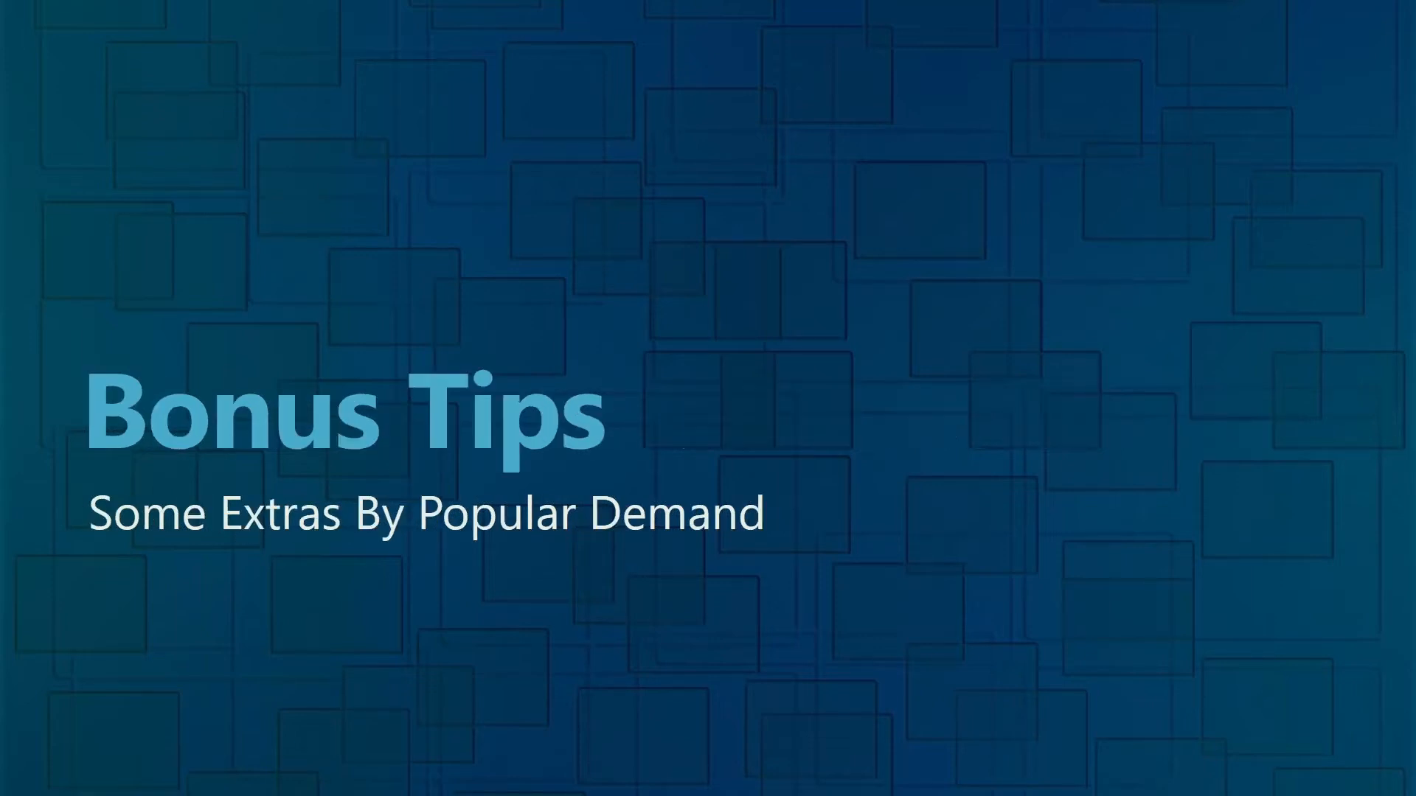
key(alt+Tab)
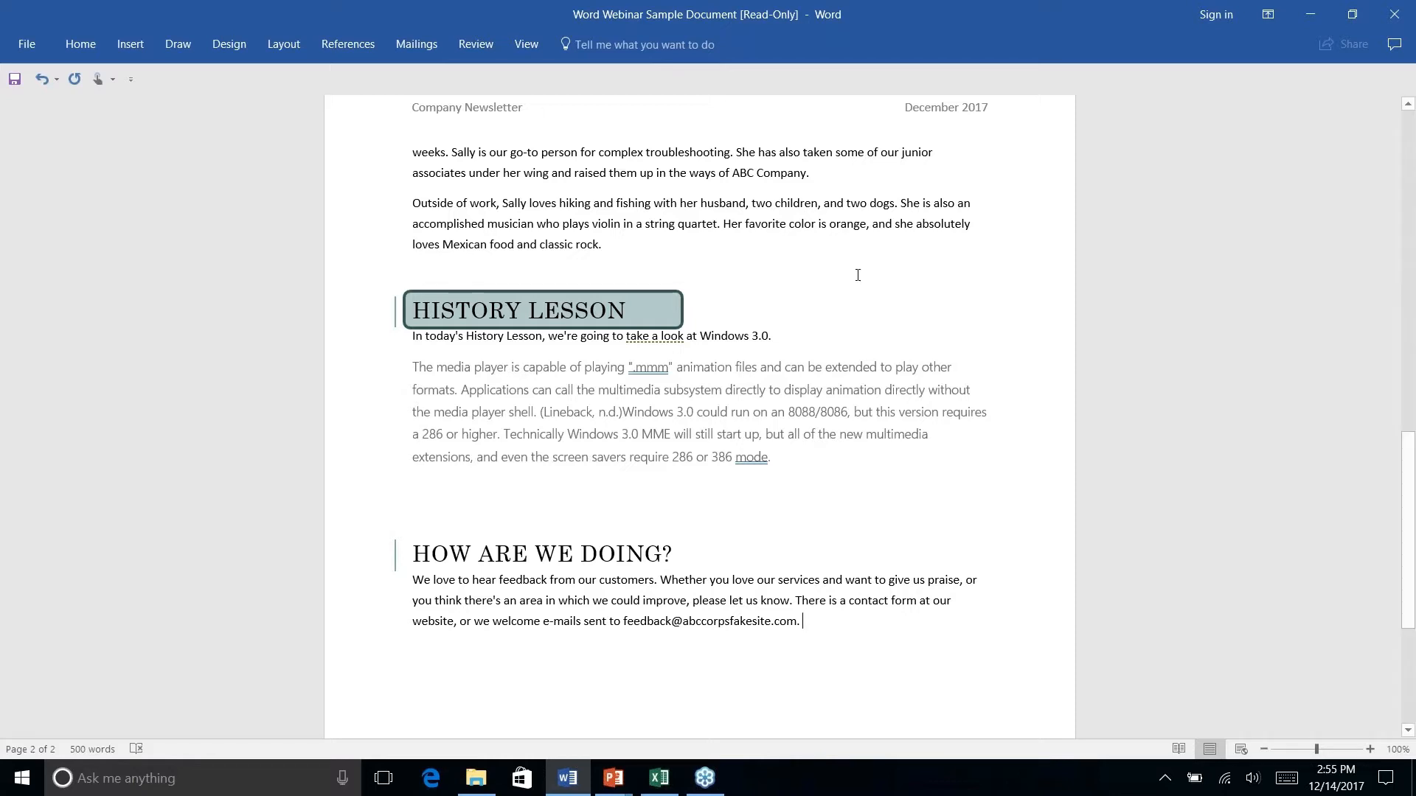
- Look over the newsletter's first page from the table of contents to the Employee Spotlight section
scroll(781, 327, up, 15)
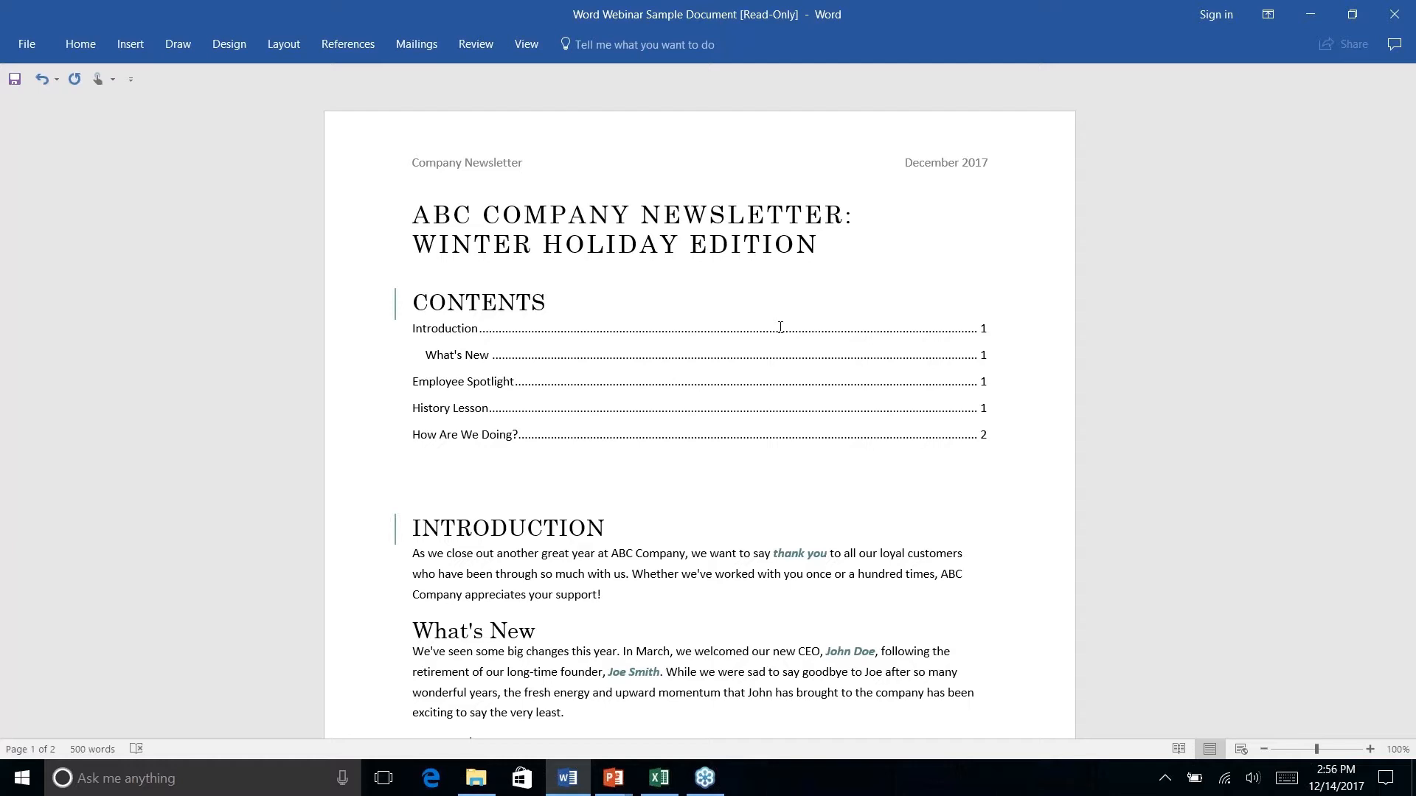
scroll(780, 327, down, 9)
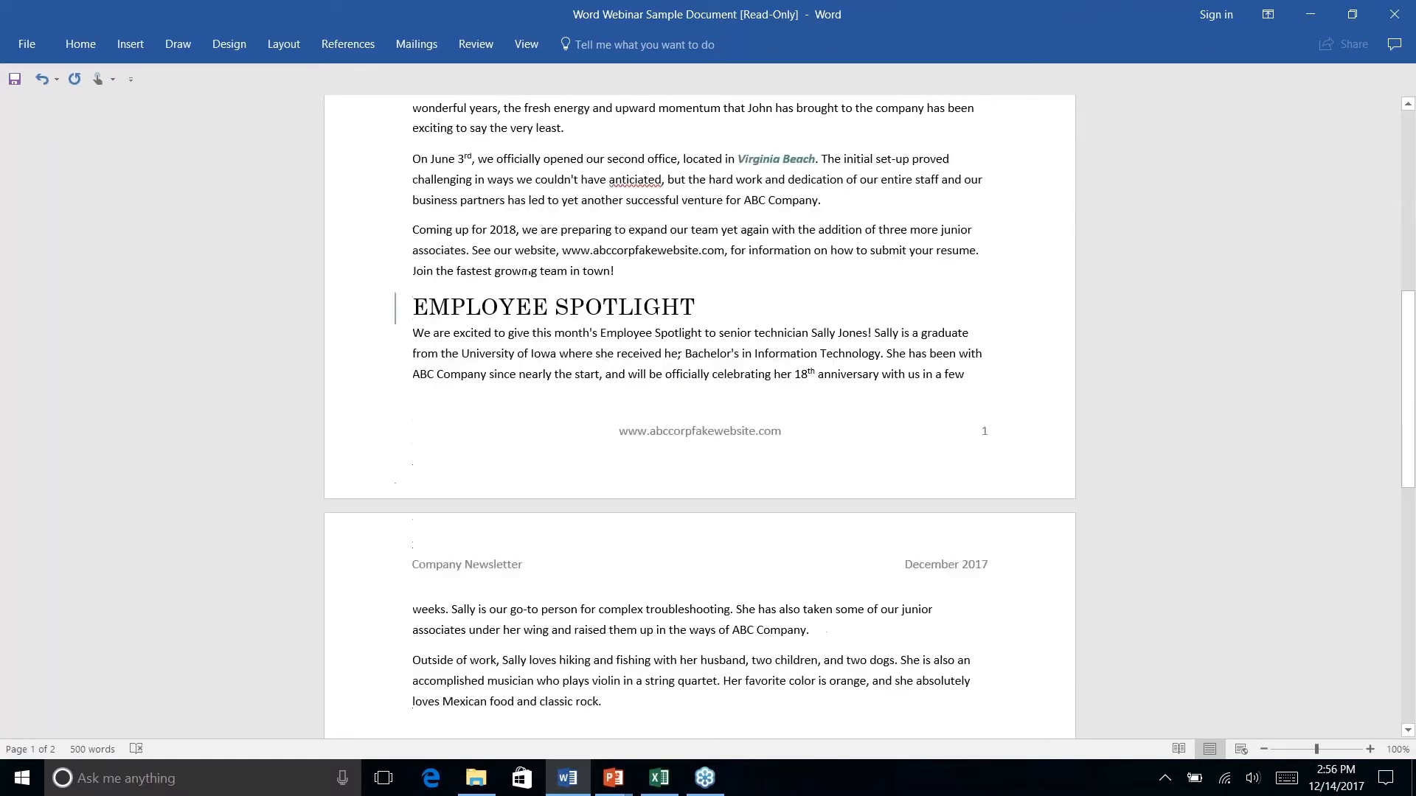
scroll(780, 327, up, 7)
scroll(699, 413, up, 2)
scroll(699, 413, down, 5)
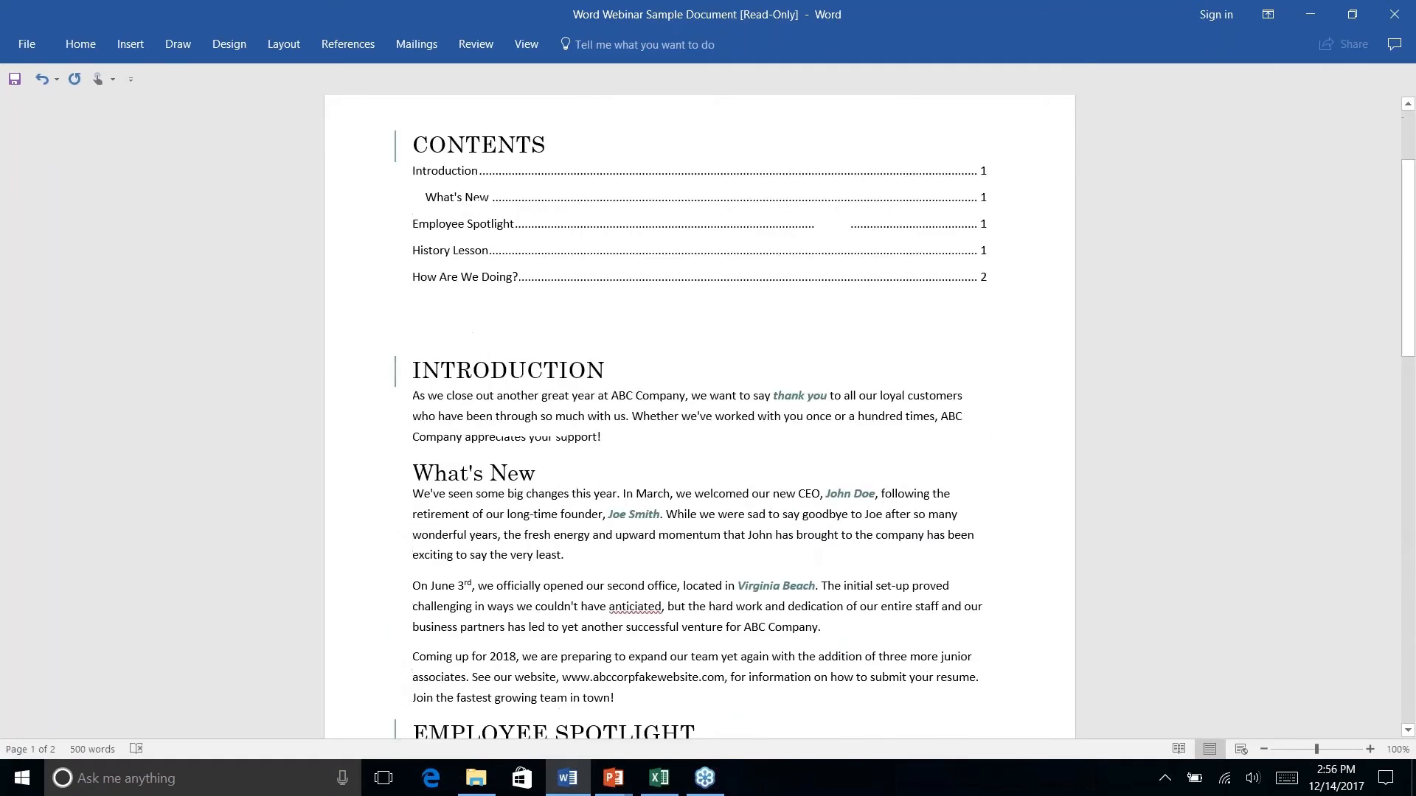
scroll(699, 413, down, 3)
scroll(699, 413, up, 8)
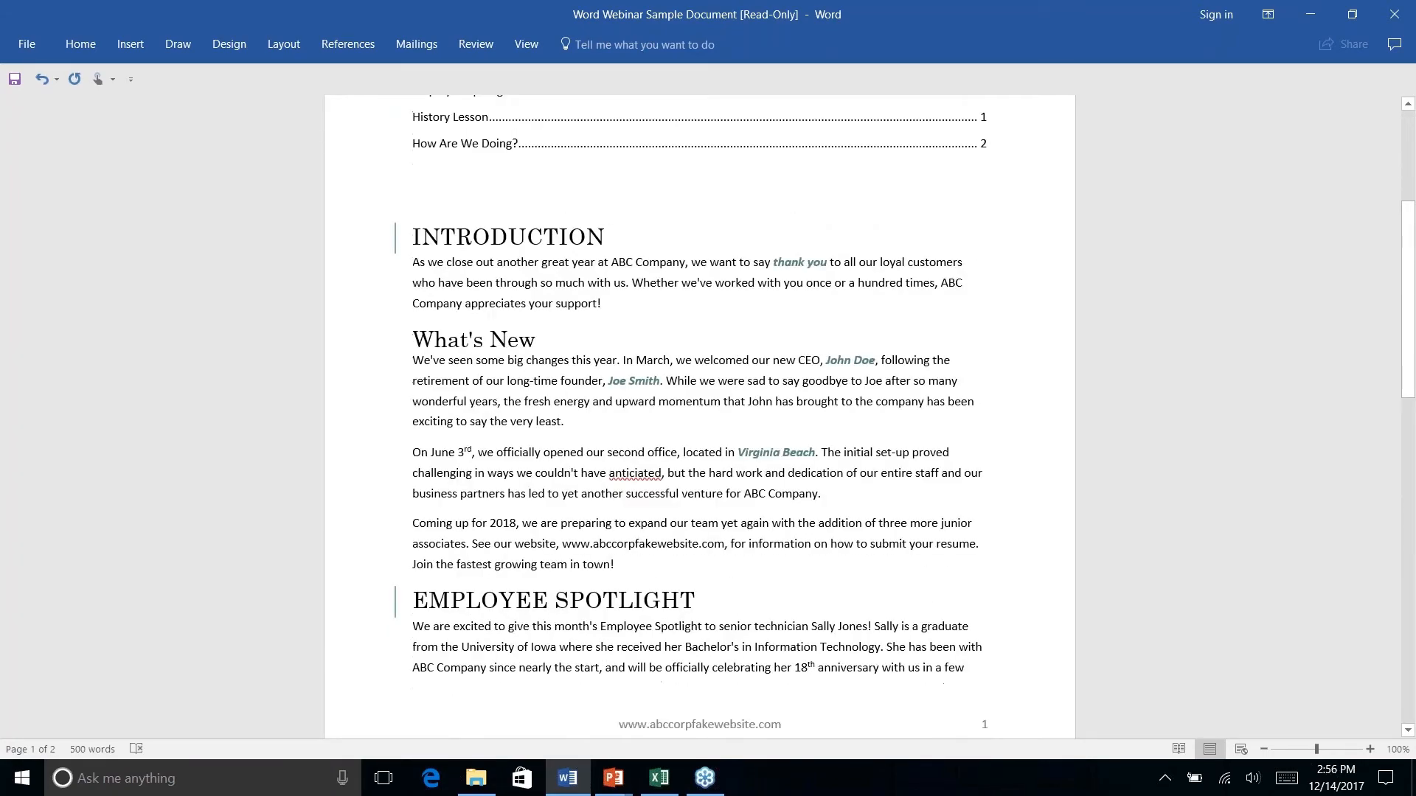
scroll(780, 328, down, 5)
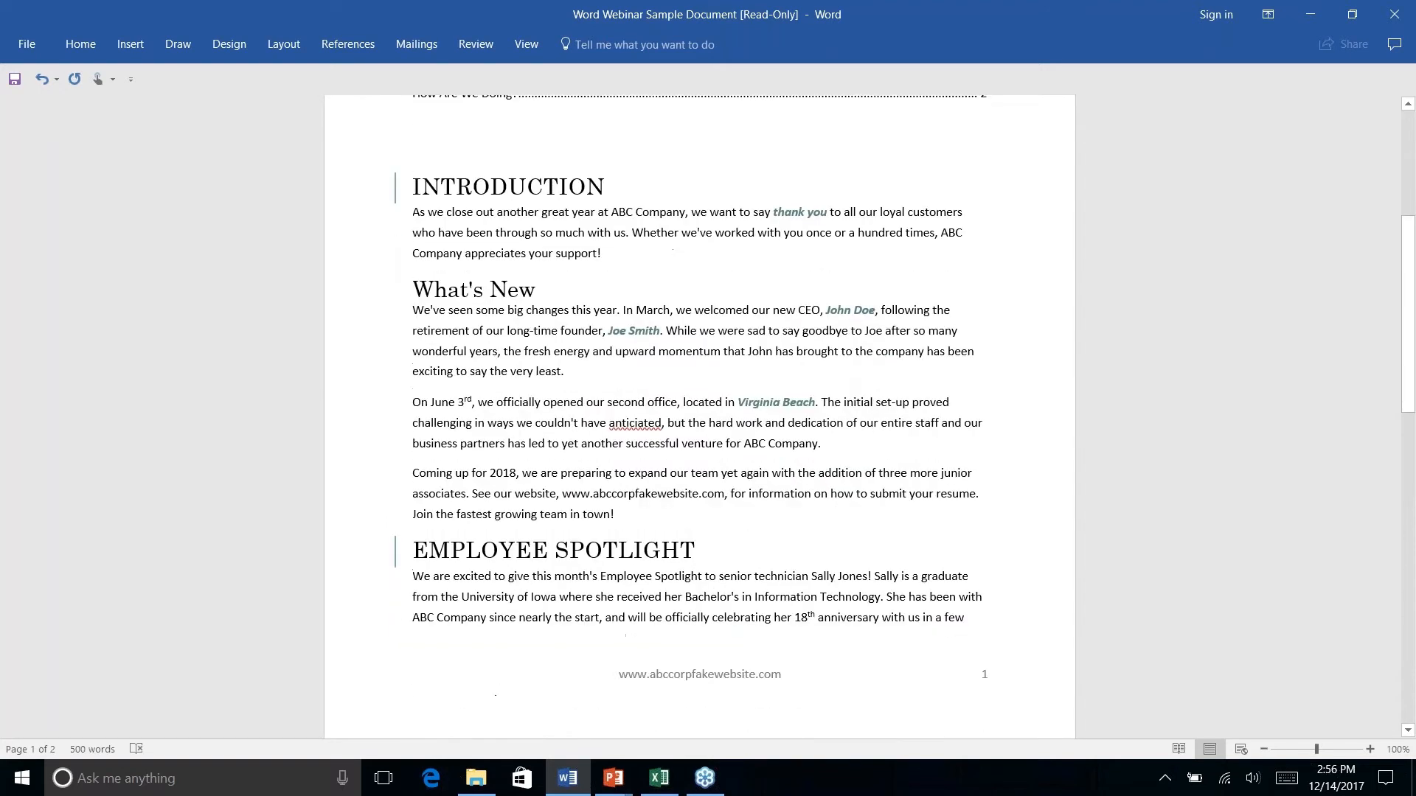
click(648, 513)
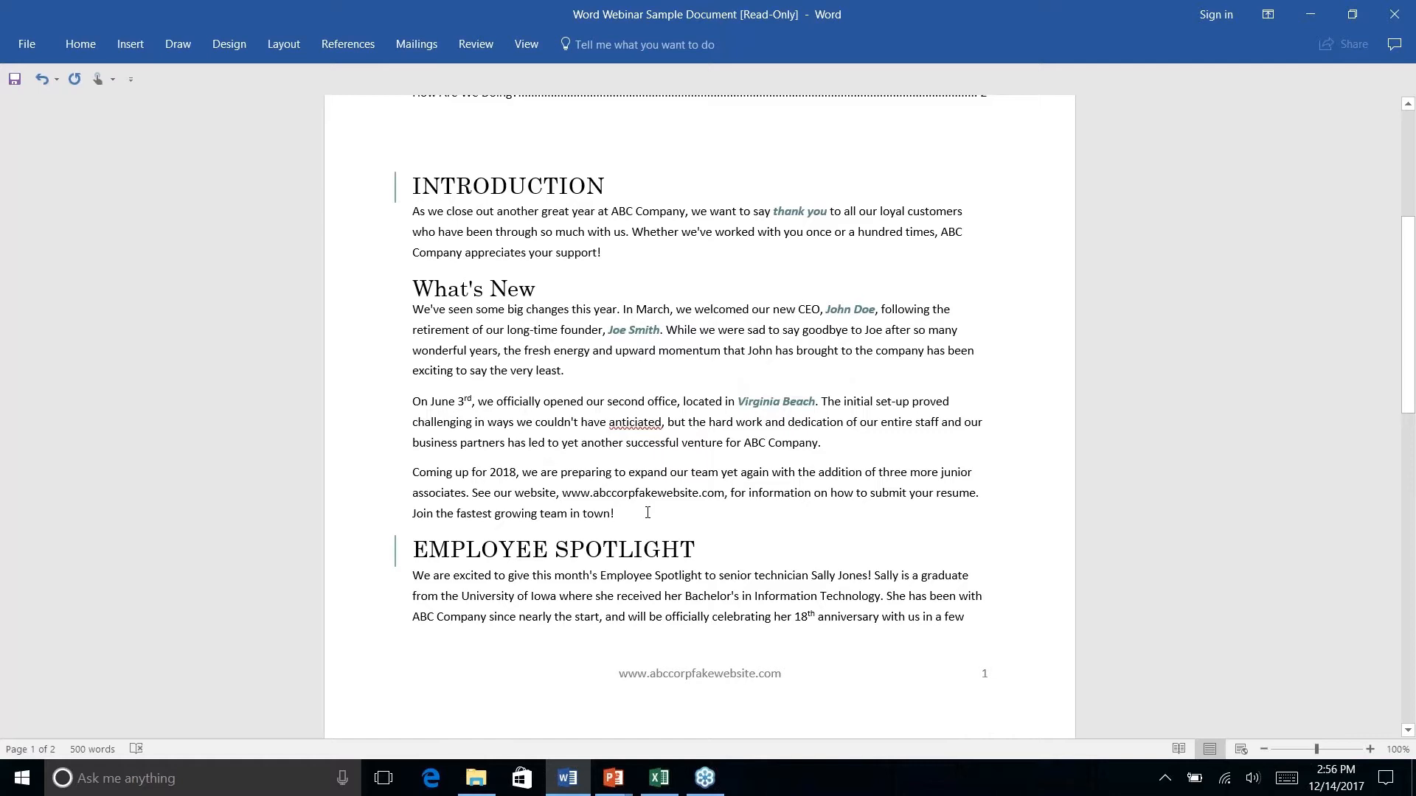
click(137, 49)
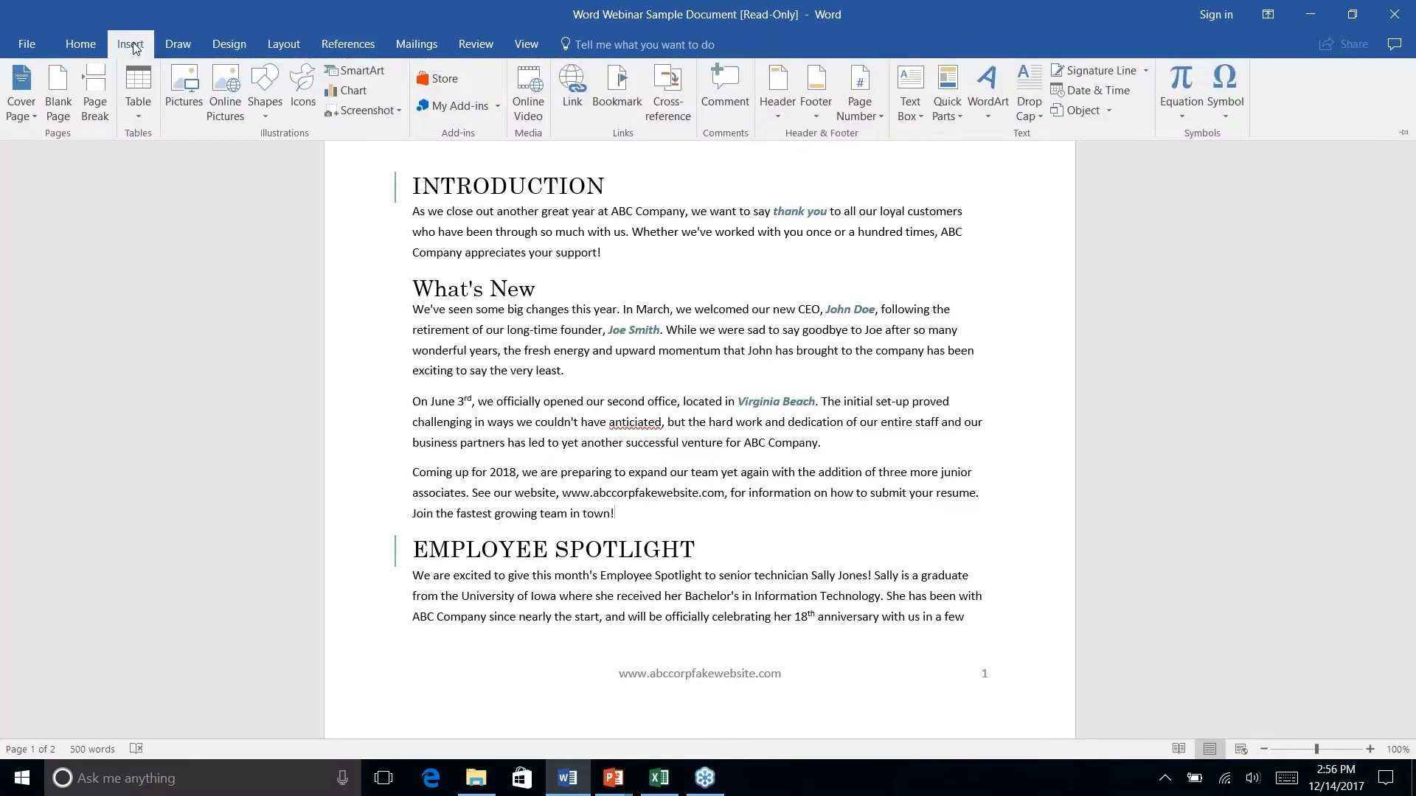
click(178, 47)
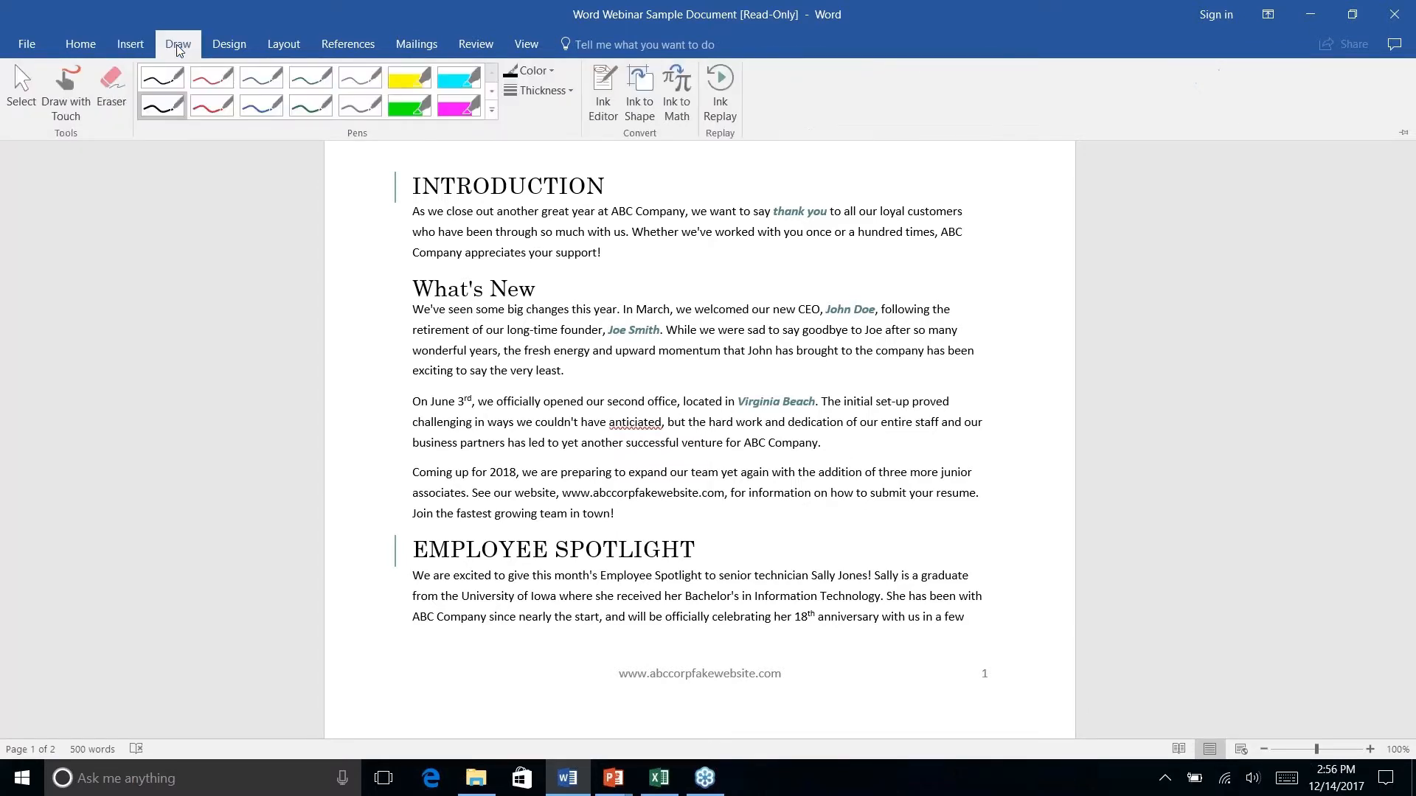
click(229, 46)
click(285, 47)
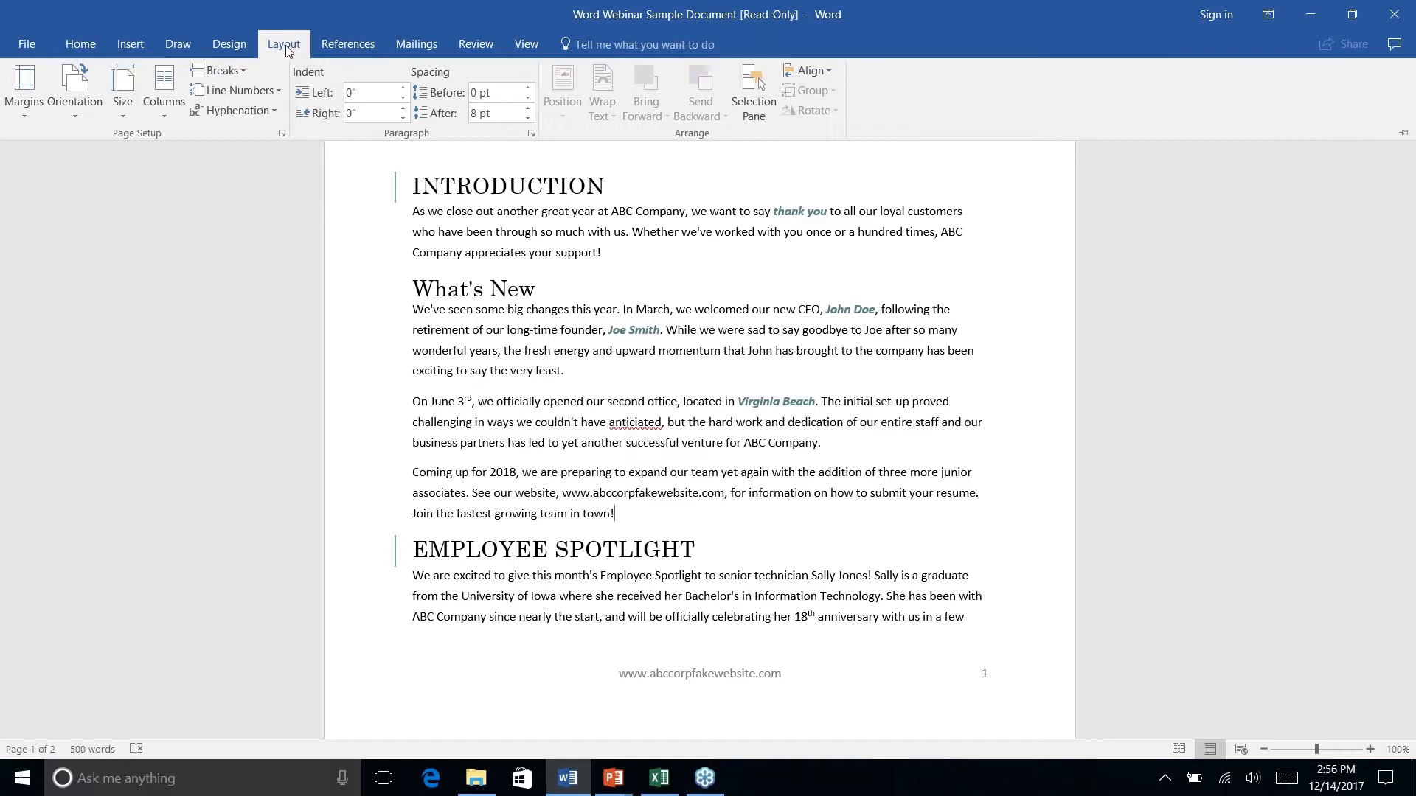
click(640, 513)
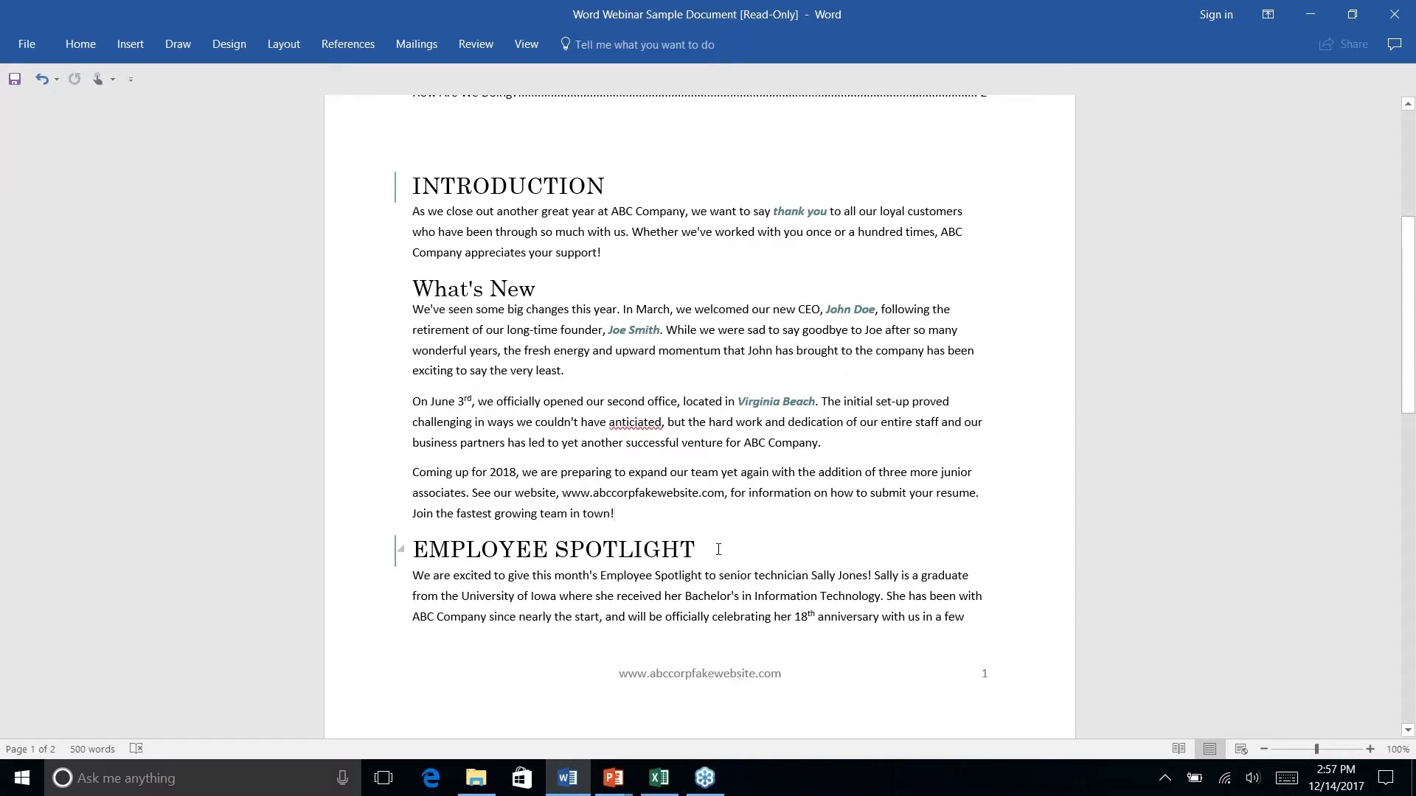
- Insert a Next Page section break after the What's New text ending "Join the fastest growing team in town!"
scroll(718, 549, up, 1)
scroll(718, 549, down, 3)
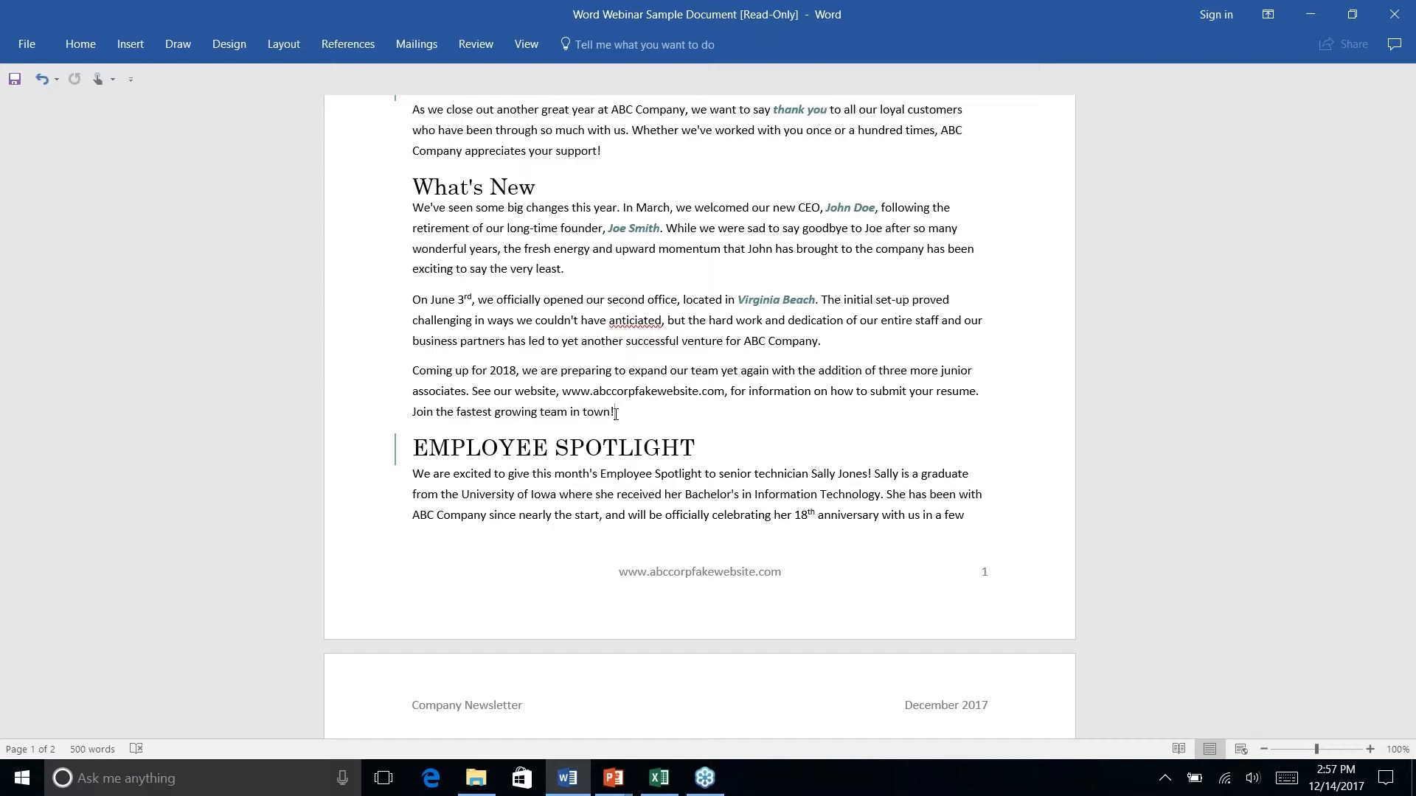
click(295, 51)
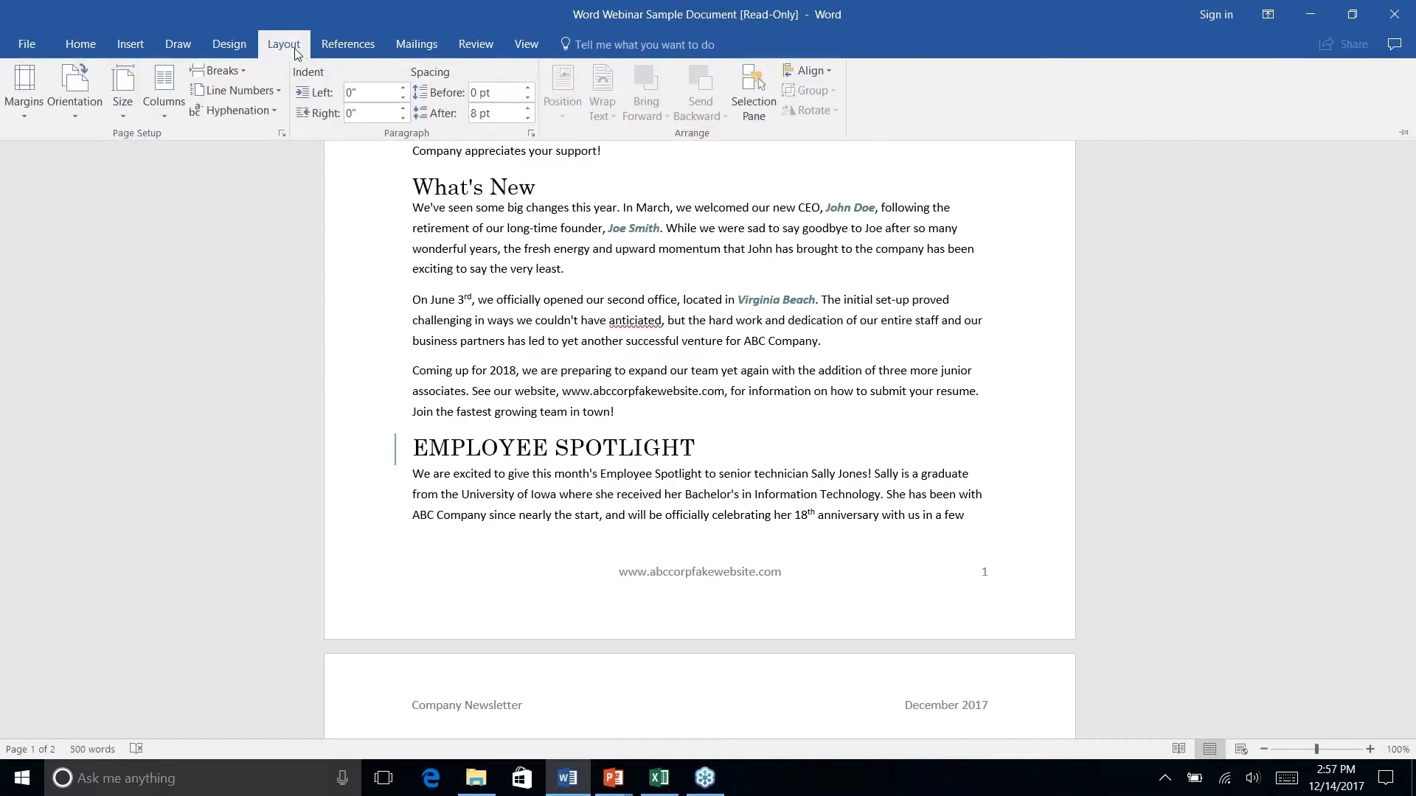
click(242, 70)
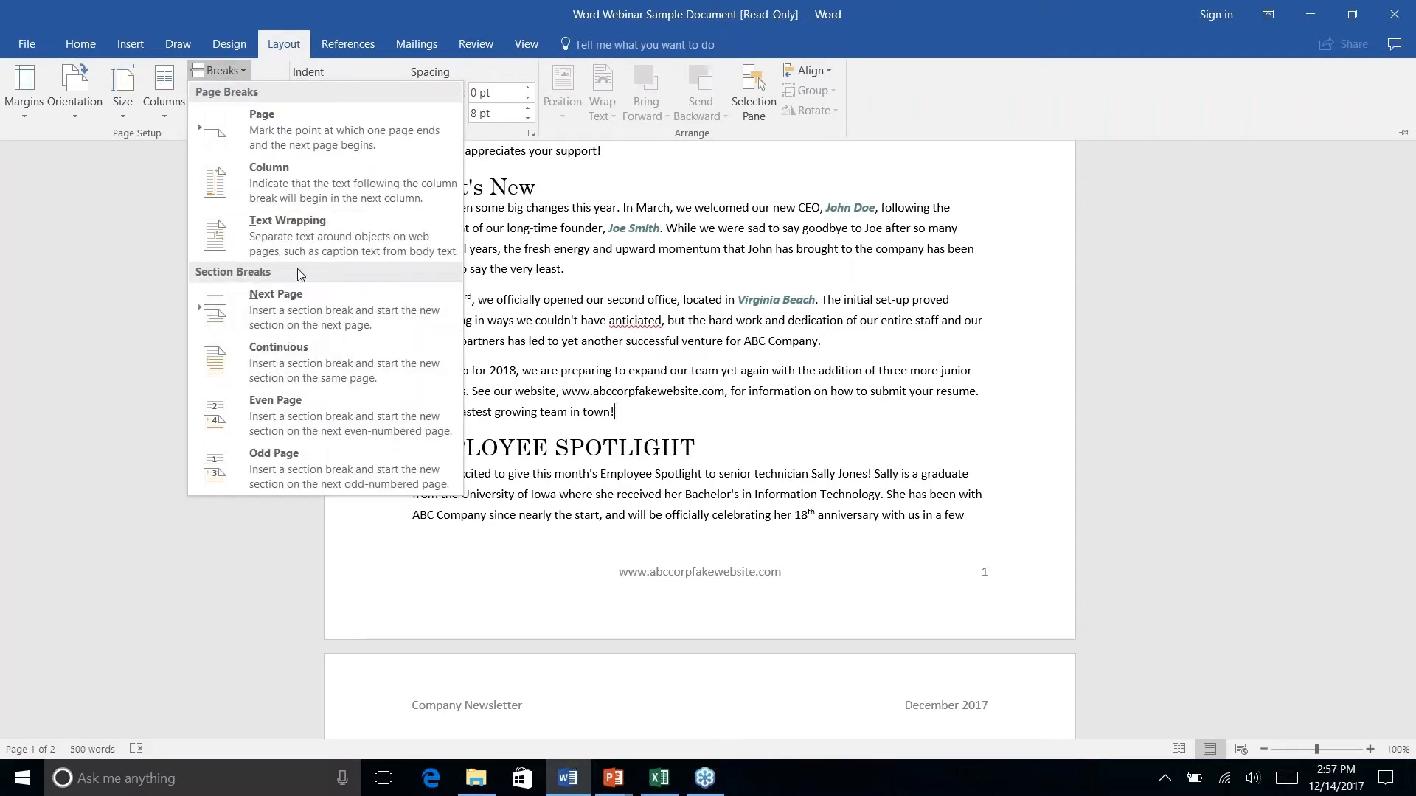
click(289, 313)
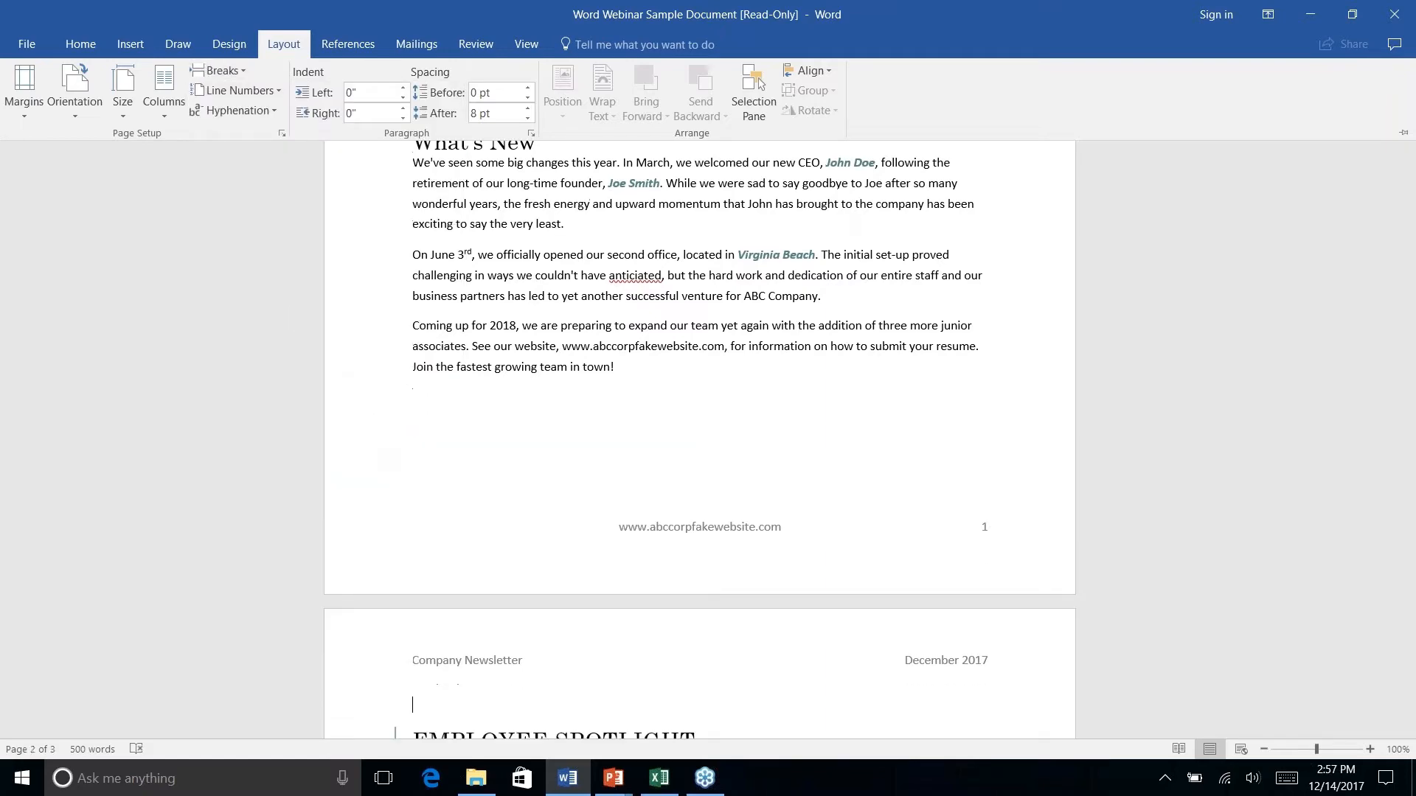
scroll(821, 525, up, 2)
scroll(821, 525, down, 10)
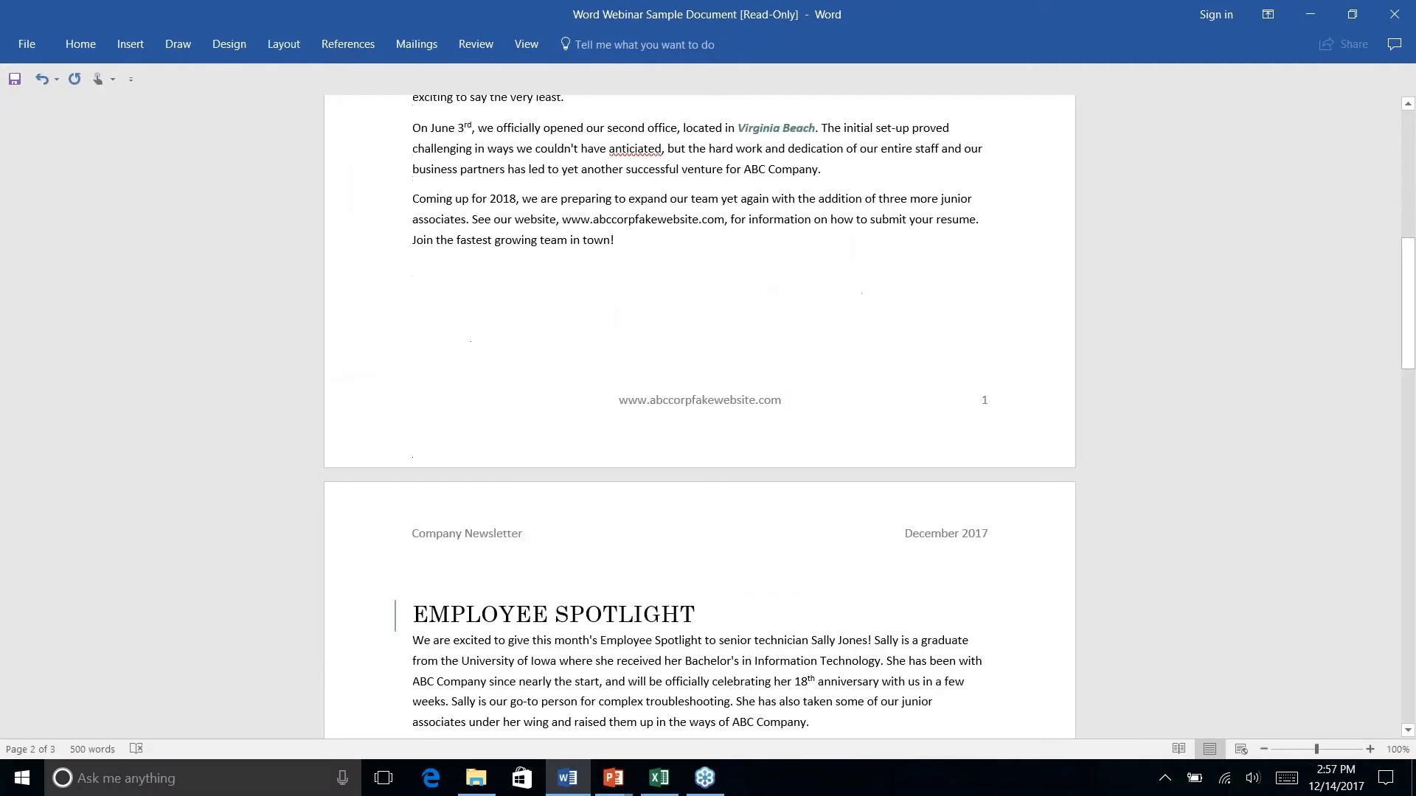
- Insert a Continuous section break after the last Employee Spotlight paragraph, just above the History Lesson heading
scroll(643, 423, down, 3)
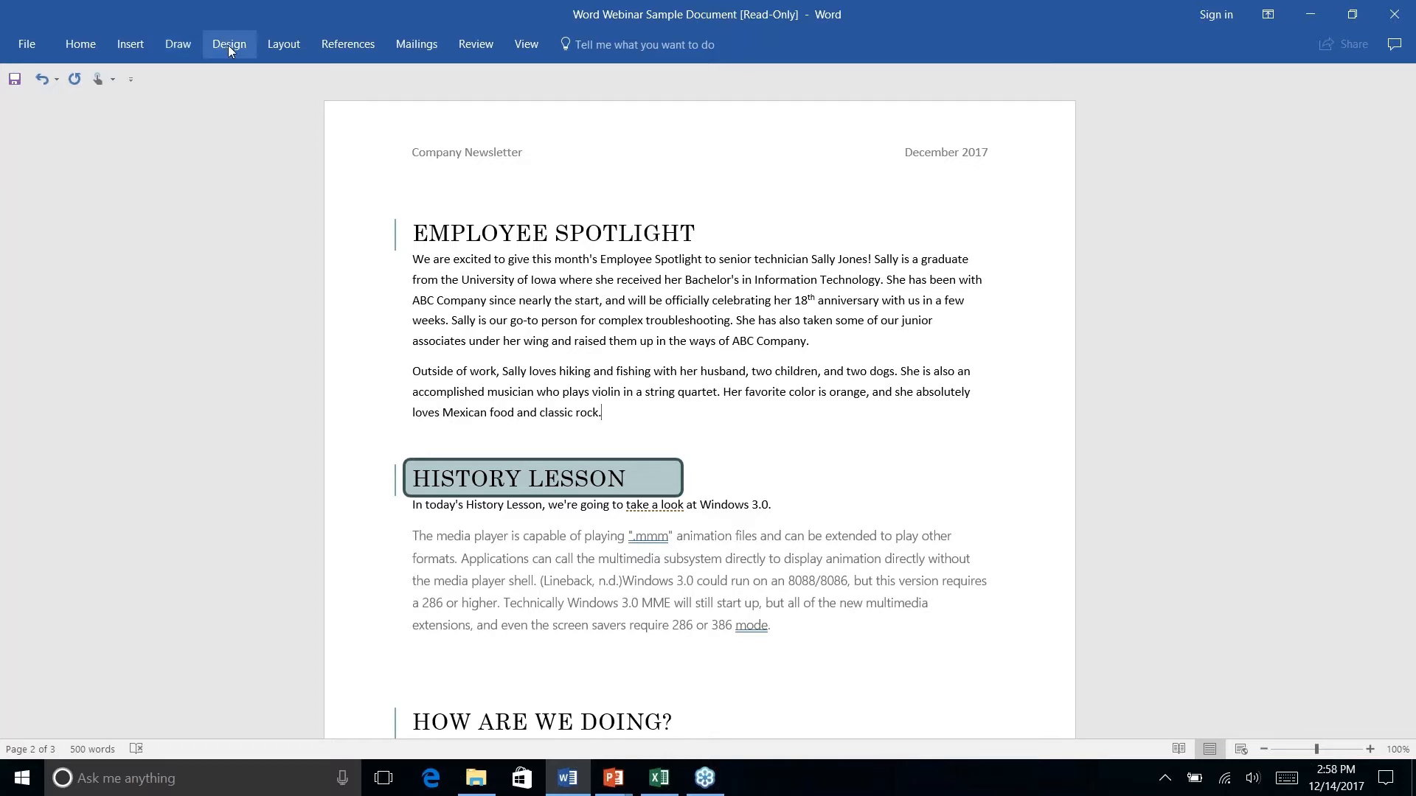
click(279, 47)
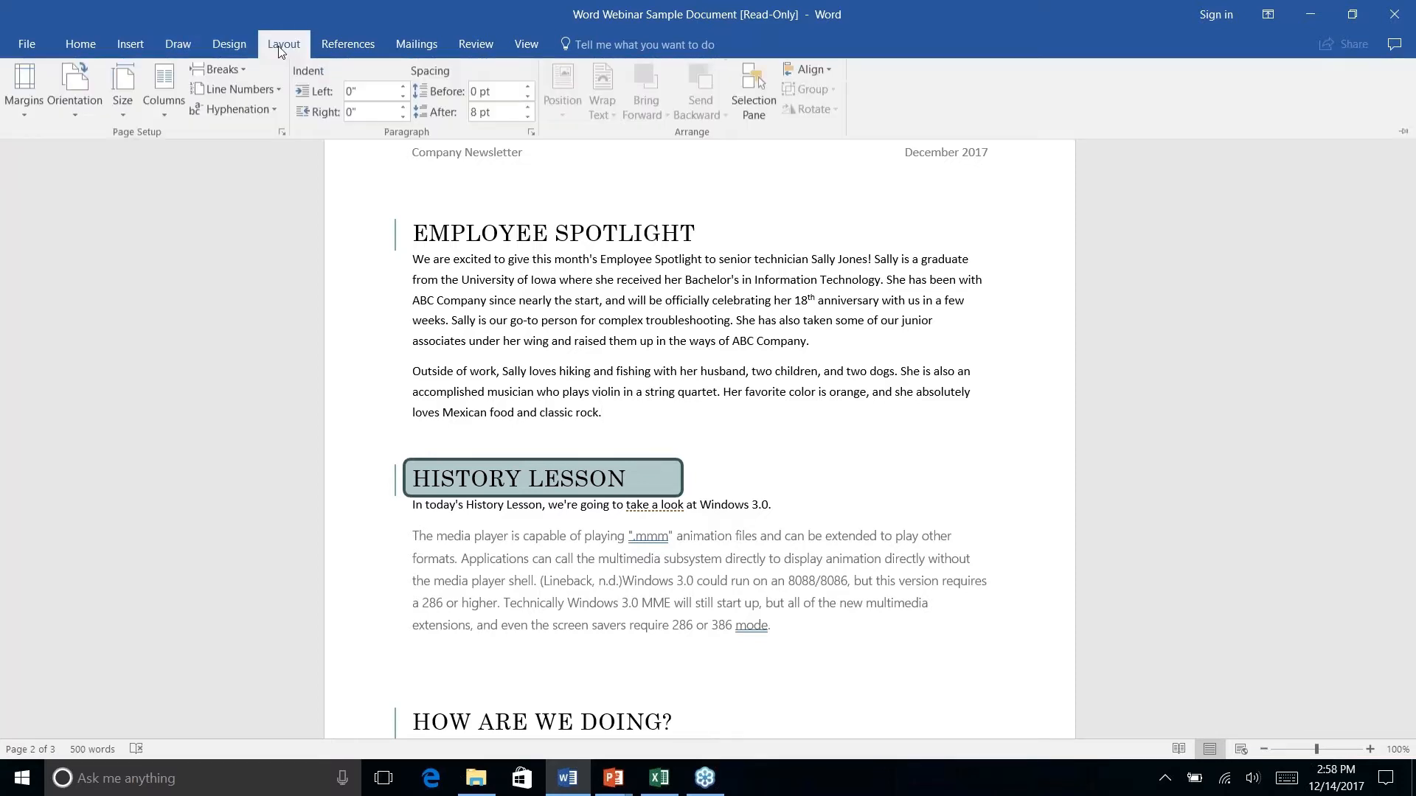
click(243, 71)
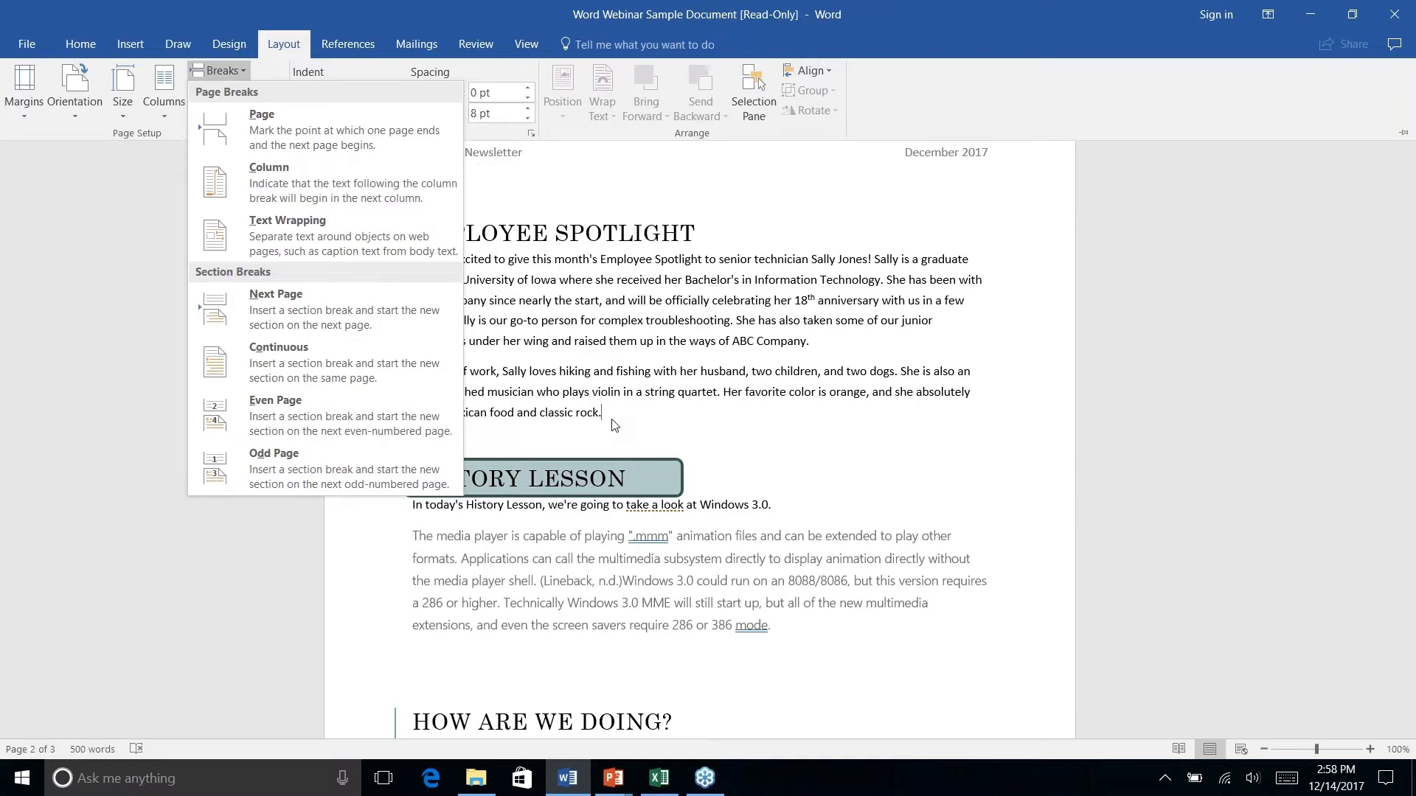
click(296, 368)
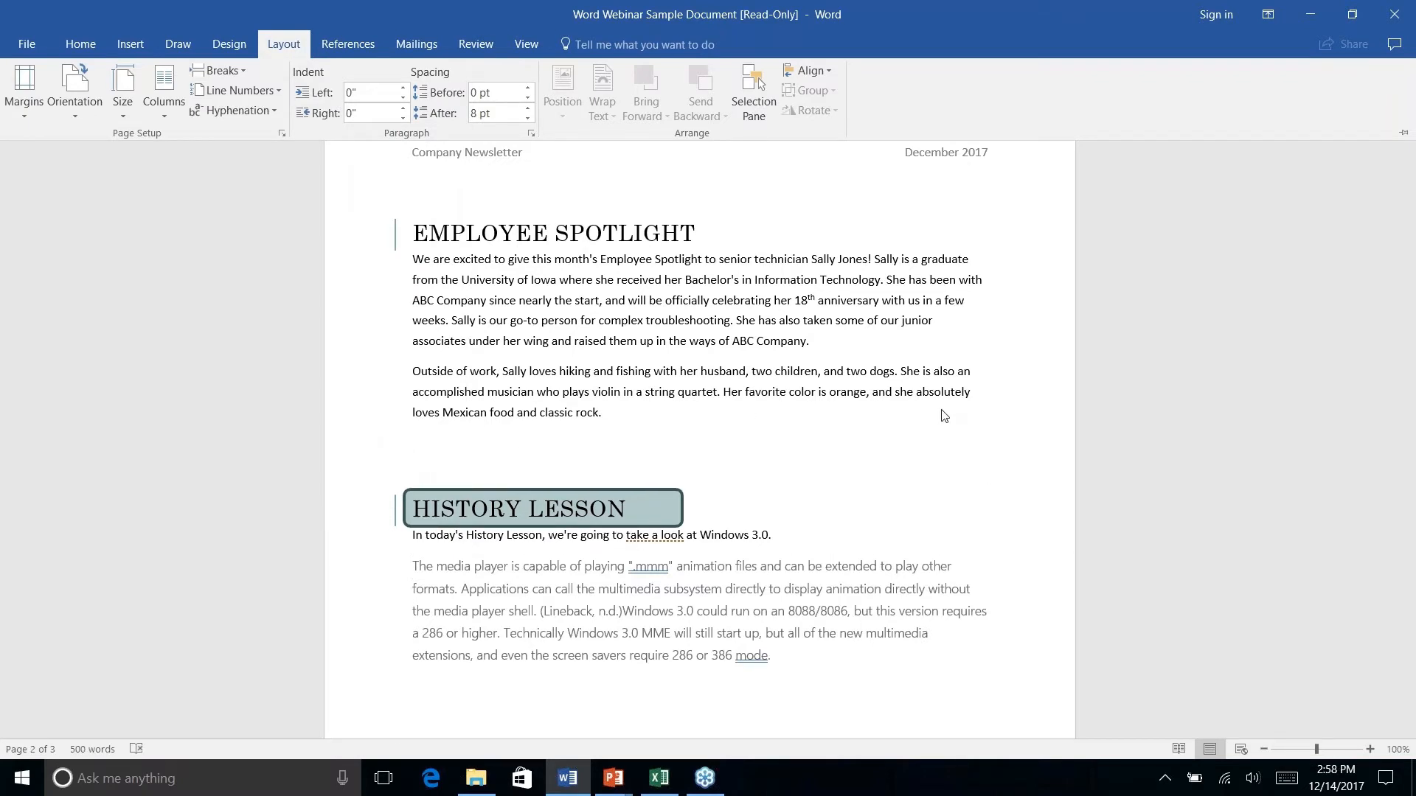
scroll(945, 416, down, 2)
scroll(945, 416, up, 4)
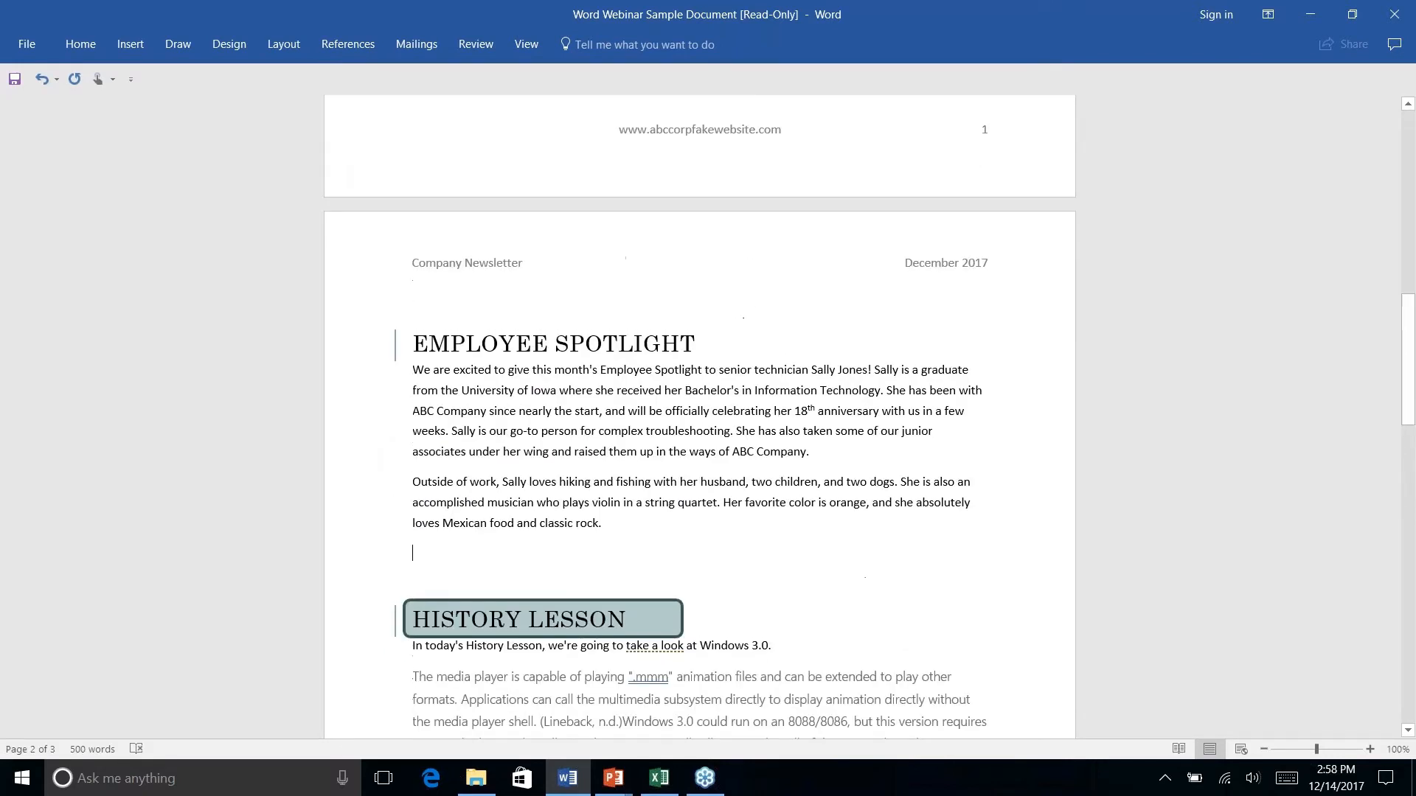
- Try a two-column layout on the whole Employee Spotlight section, heading included, and undo it
scroll(699, 424, down, 1)
right_click(522, 385)
key(Escape)
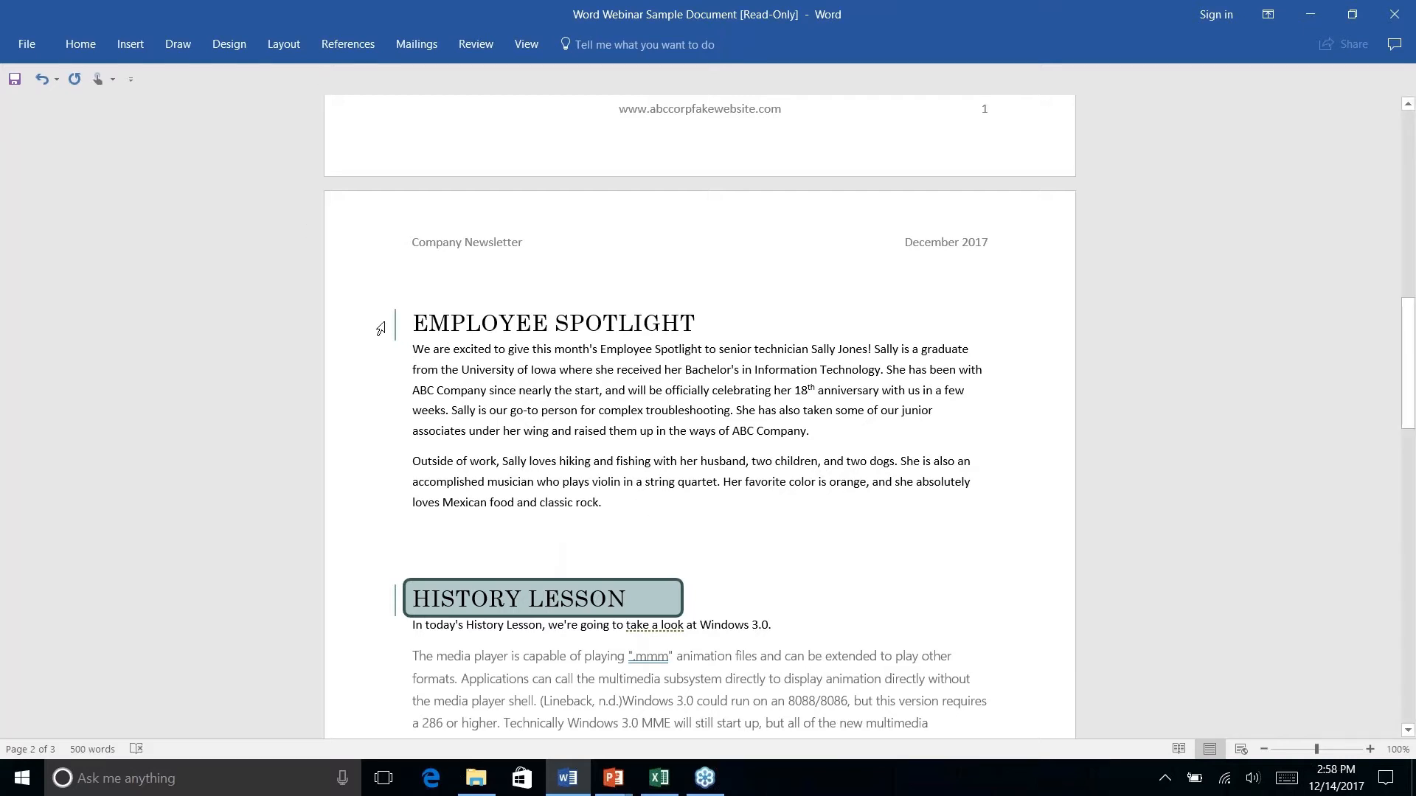
mouse_move(415, 325)
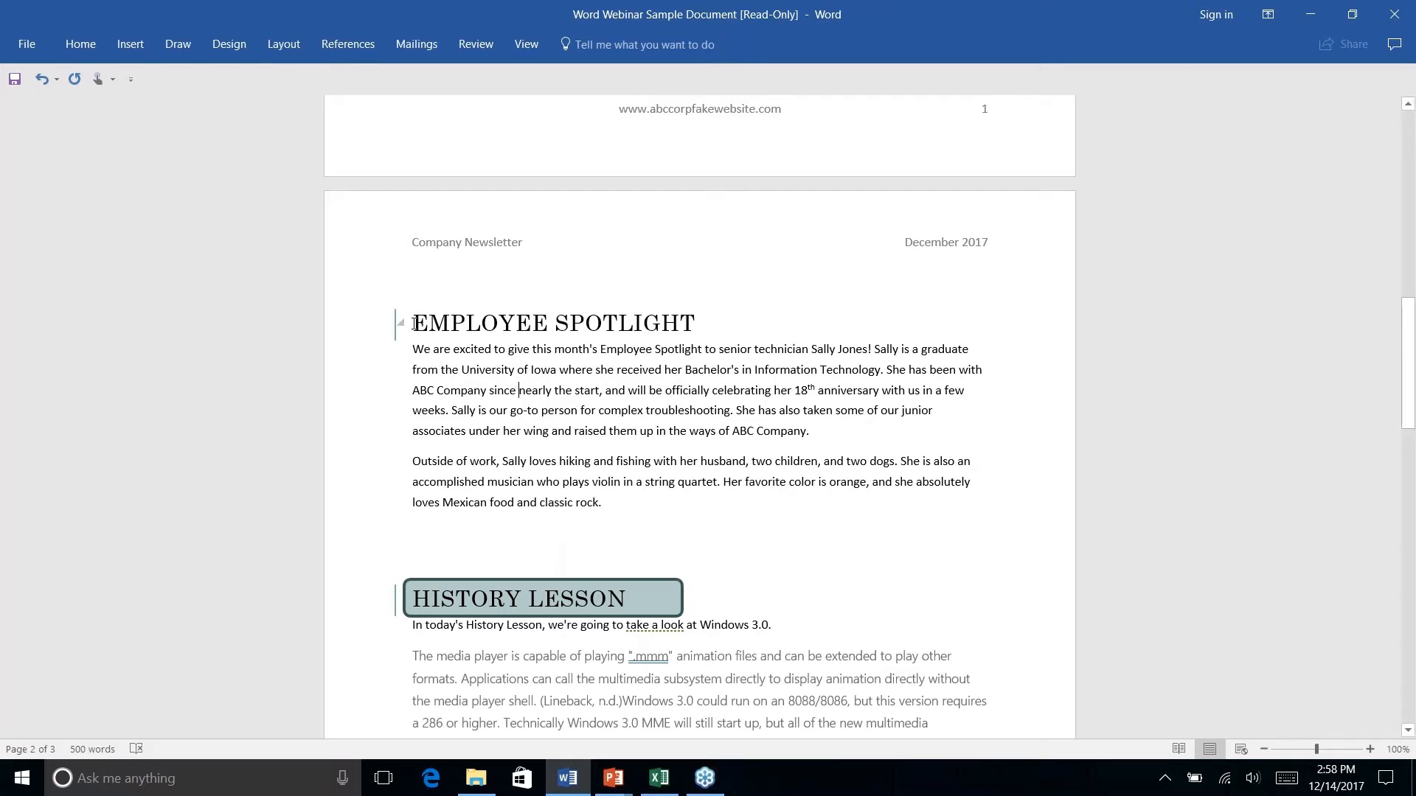
click(284, 45)
click(162, 118)
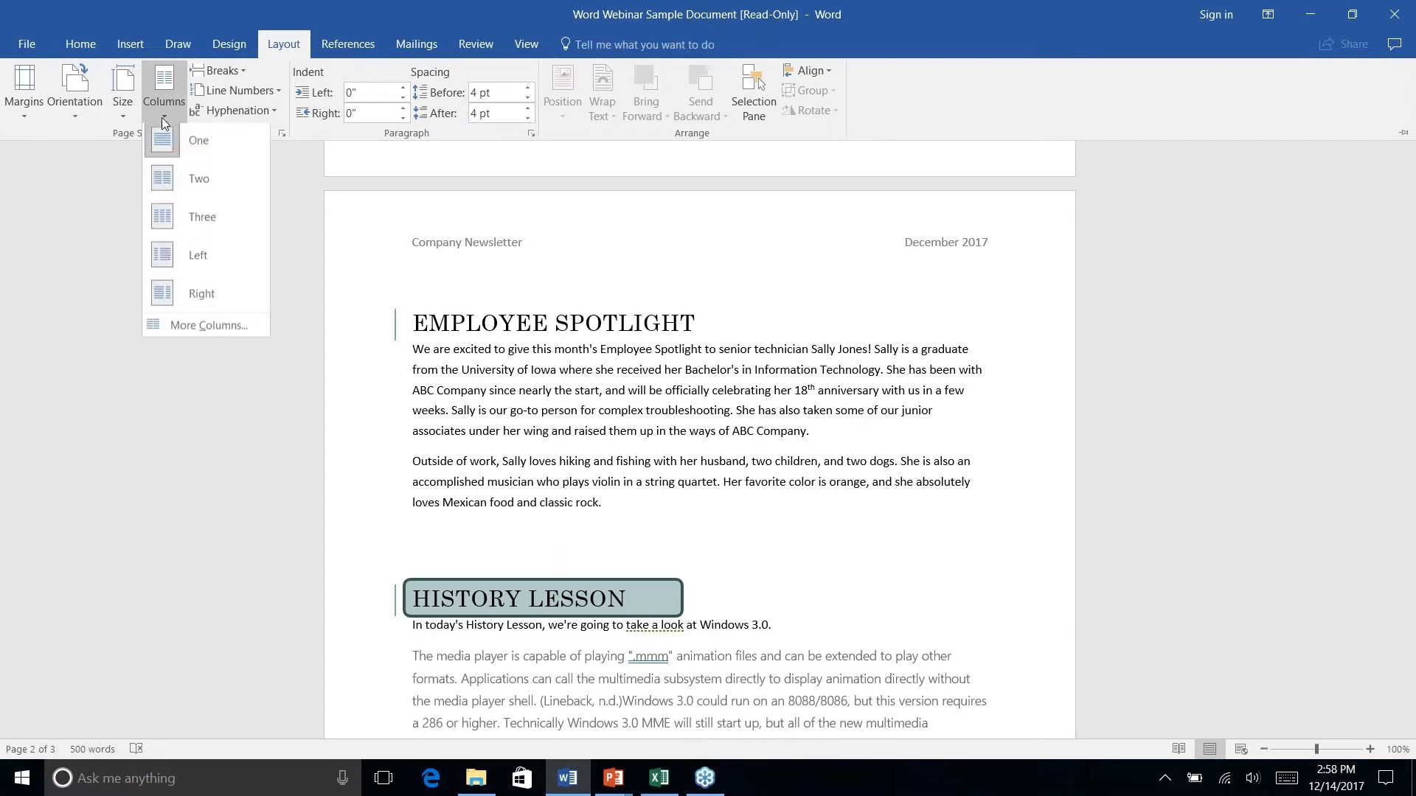
click(190, 186)
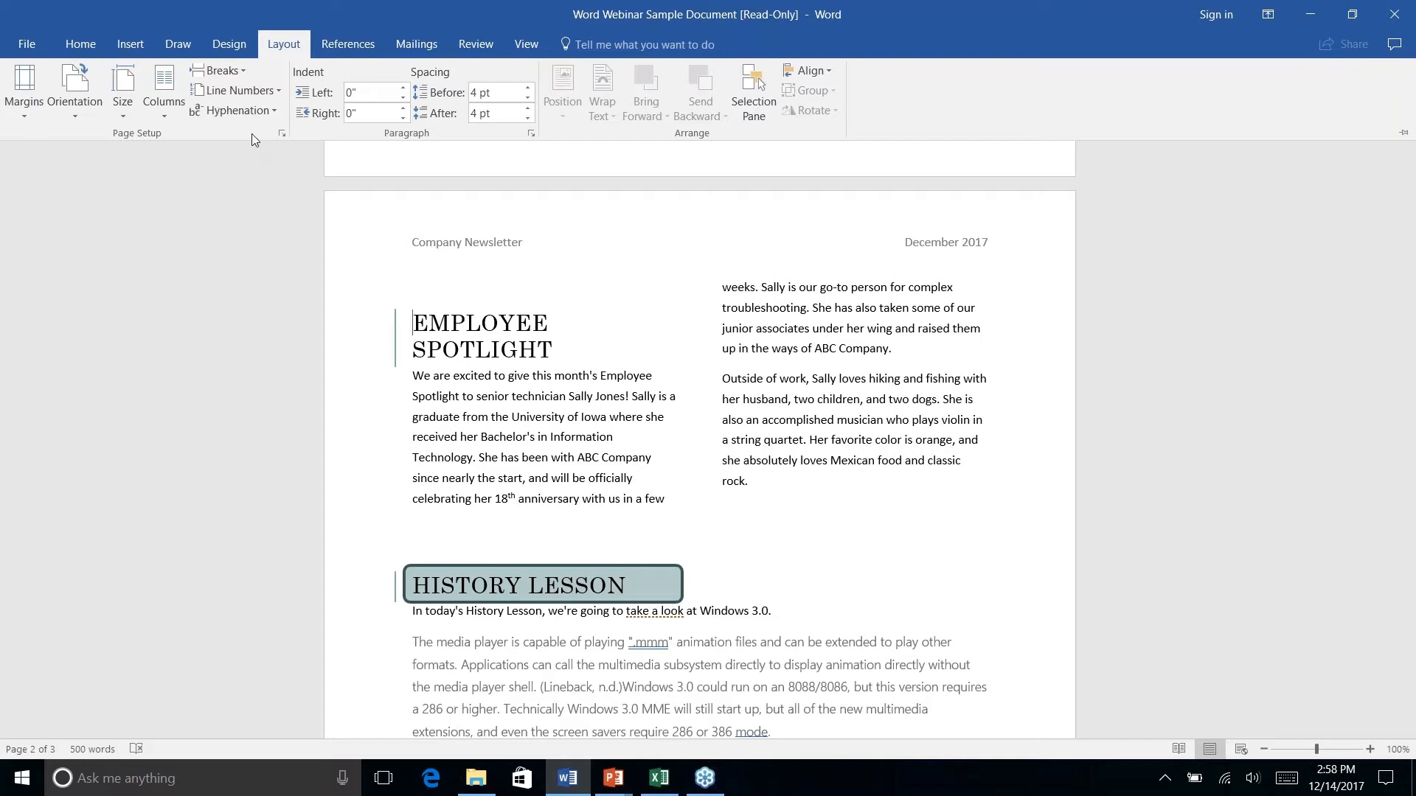
key(ctrl+z)
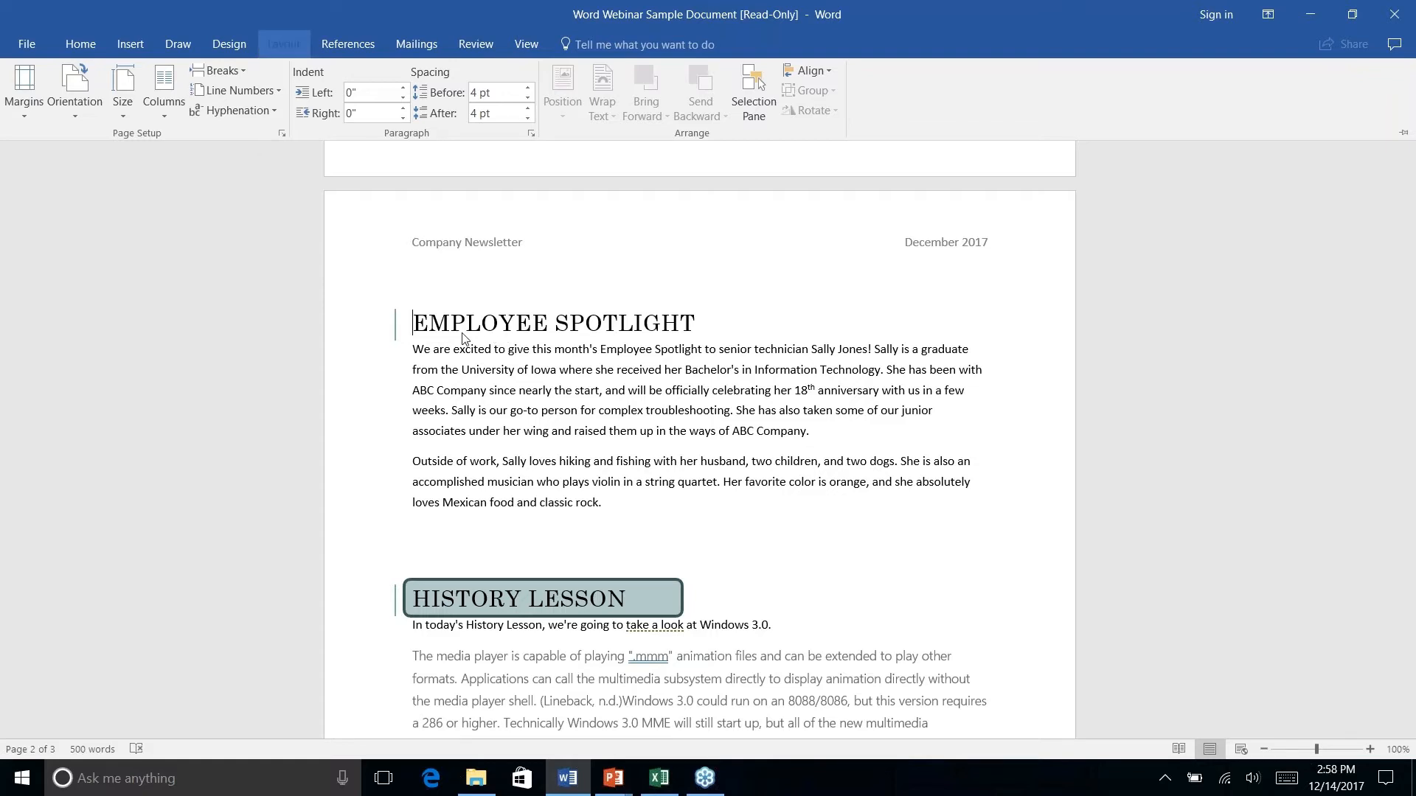
double_click(283, 43)
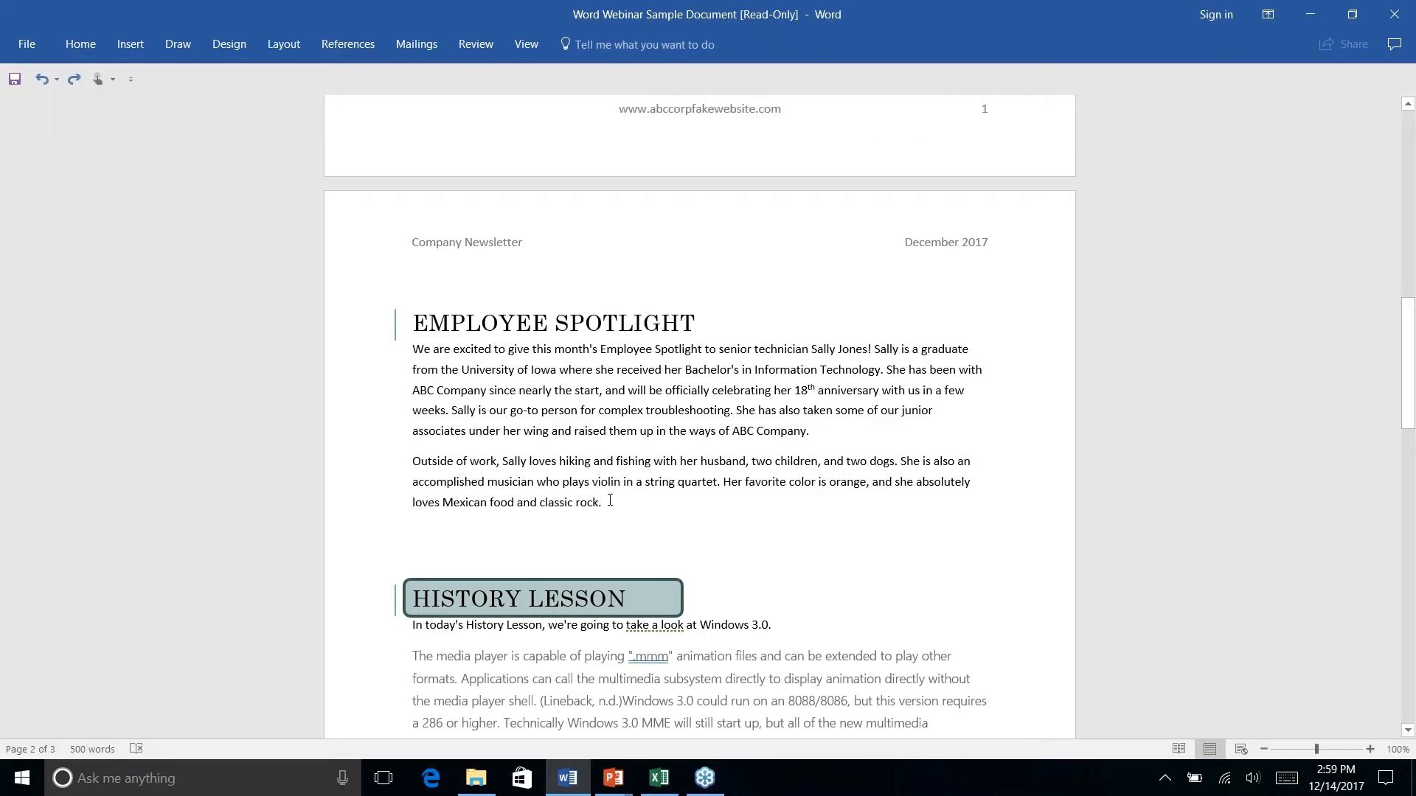
- Set only the two Employee Spotlight body paragraphs in two columns, leaving out the heading
drag(599, 507, 412, 349)
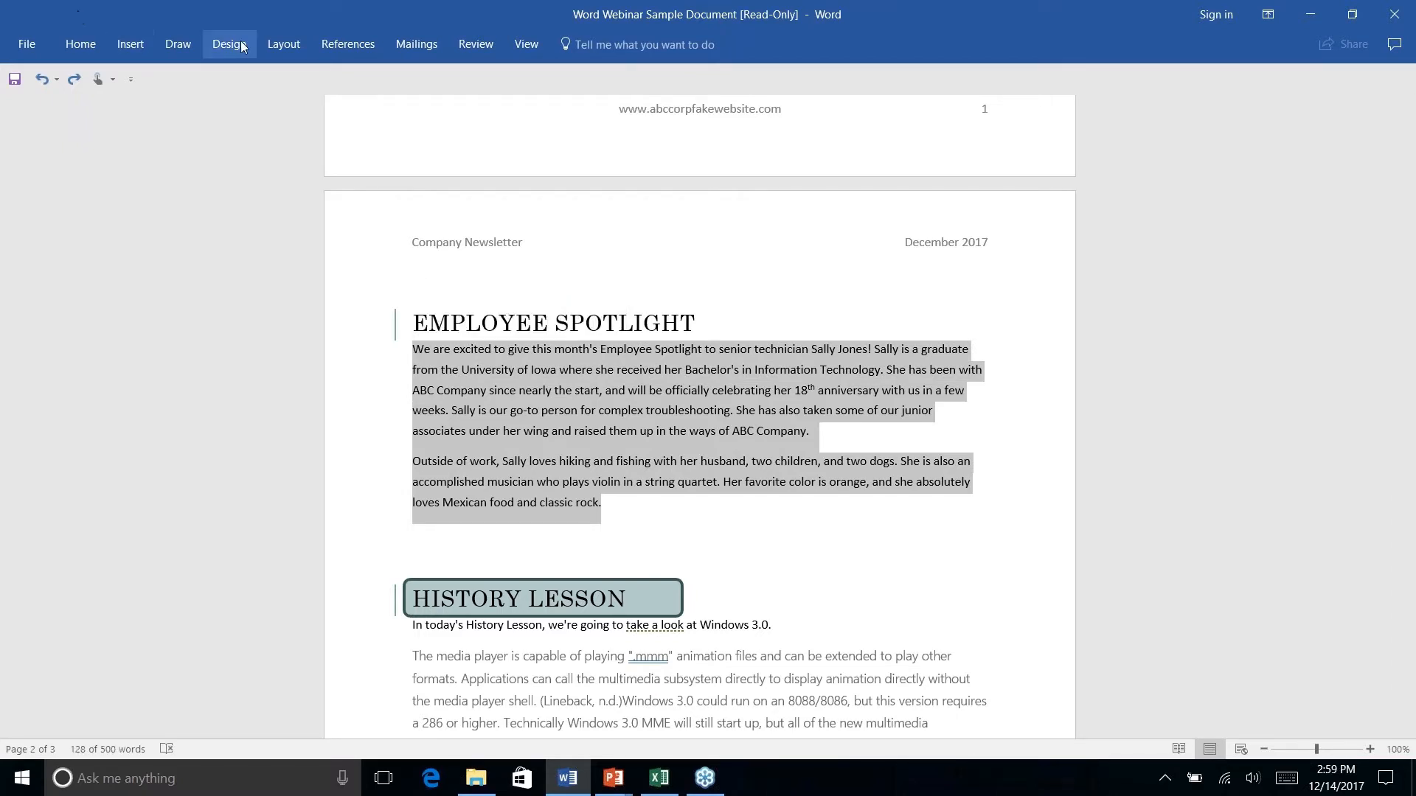
click(284, 45)
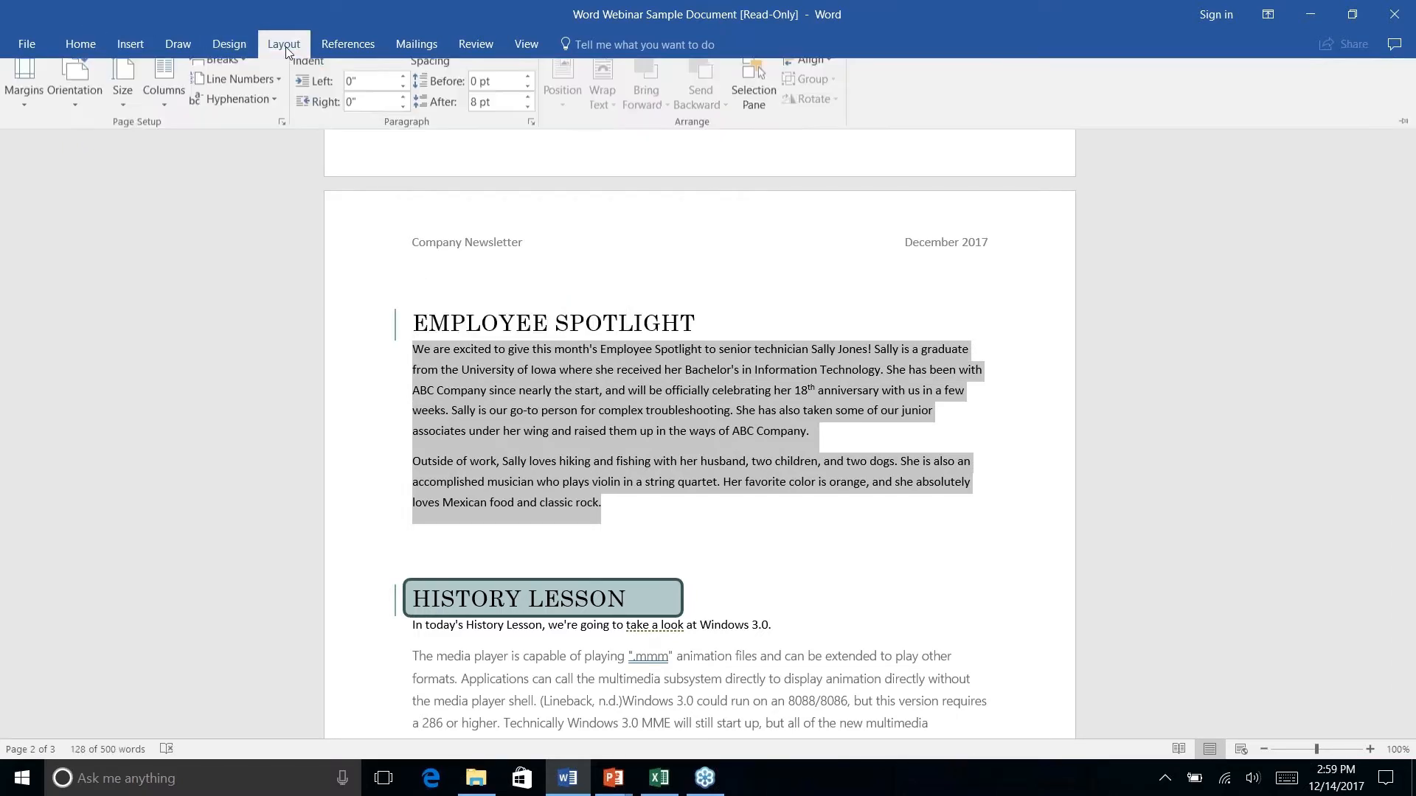
click(169, 117)
click(189, 184)
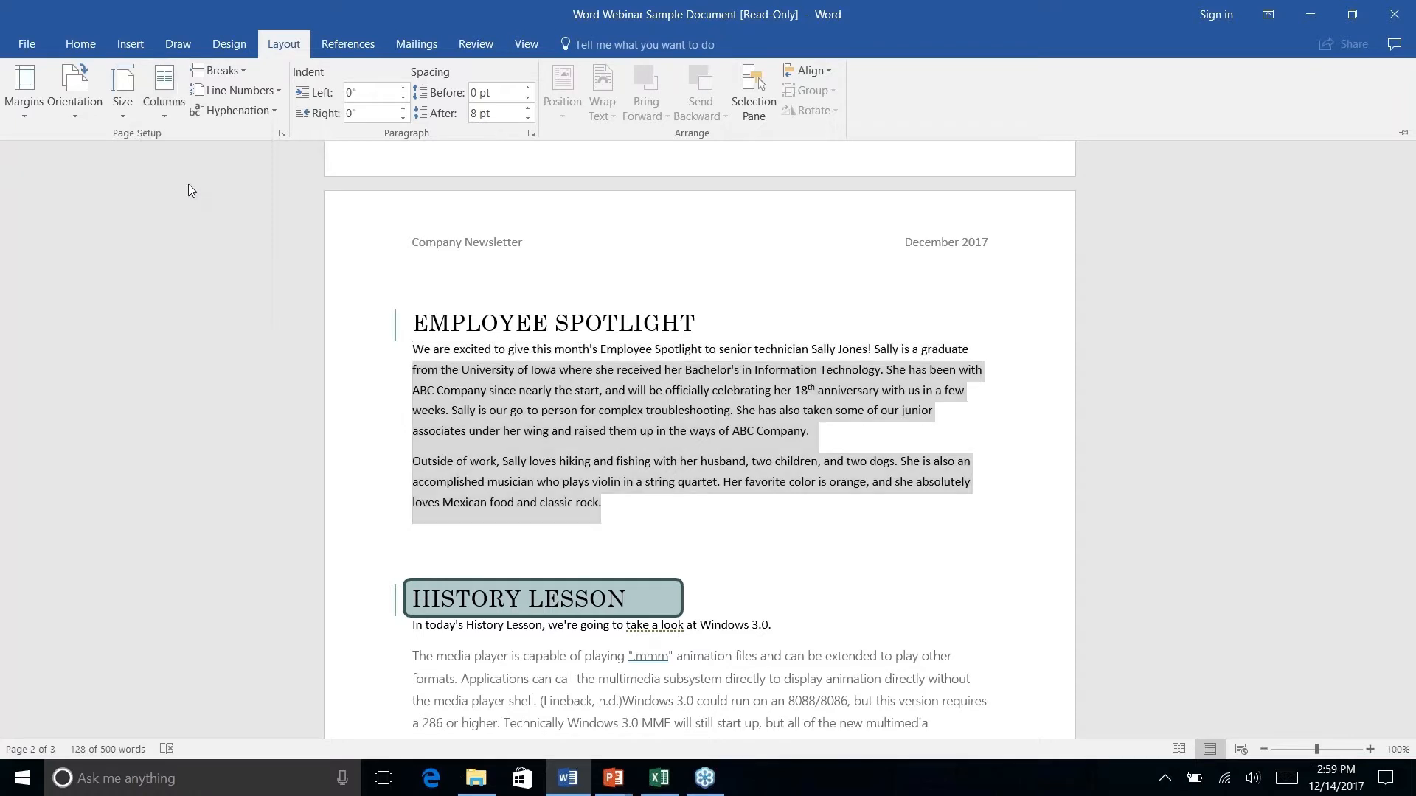
click(751, 514)
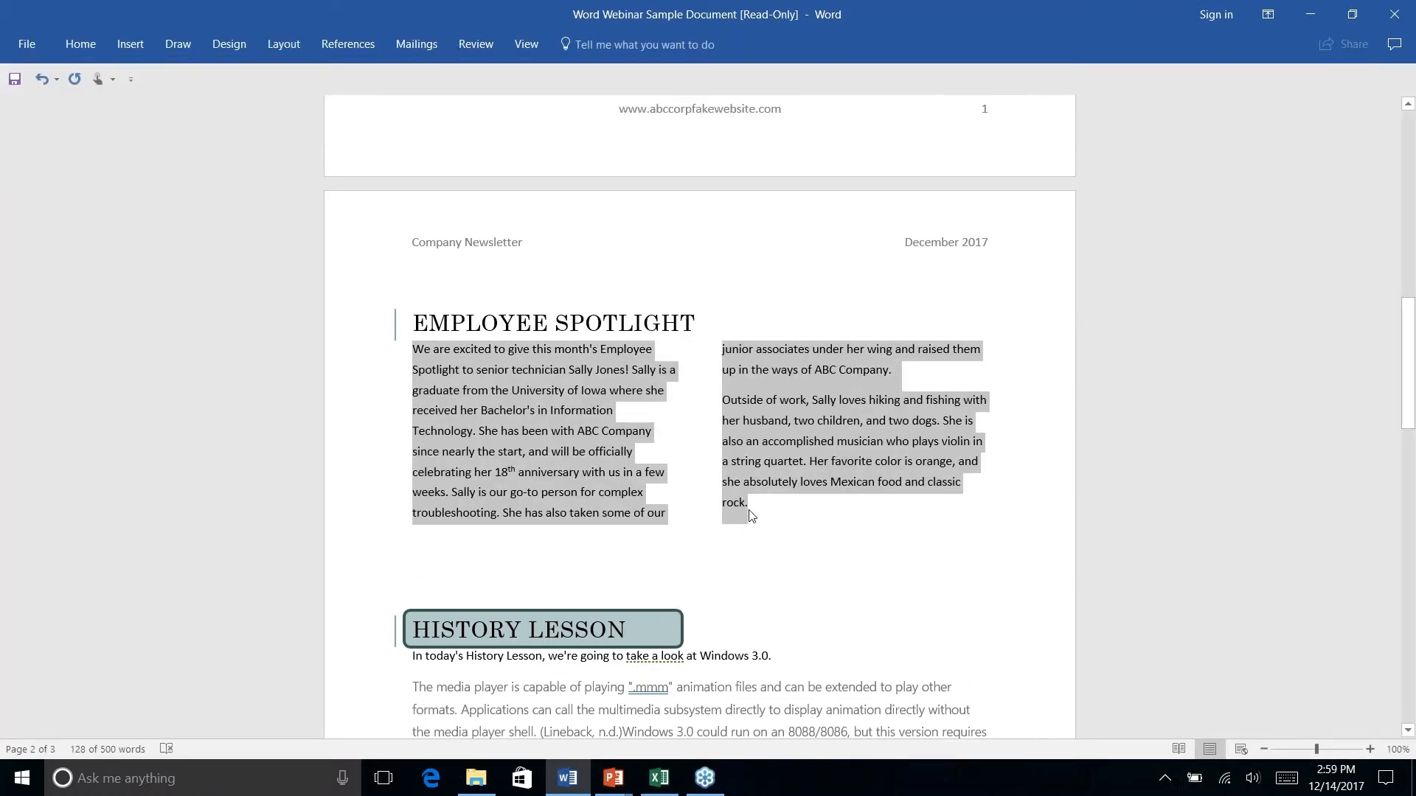
click(806, 466)
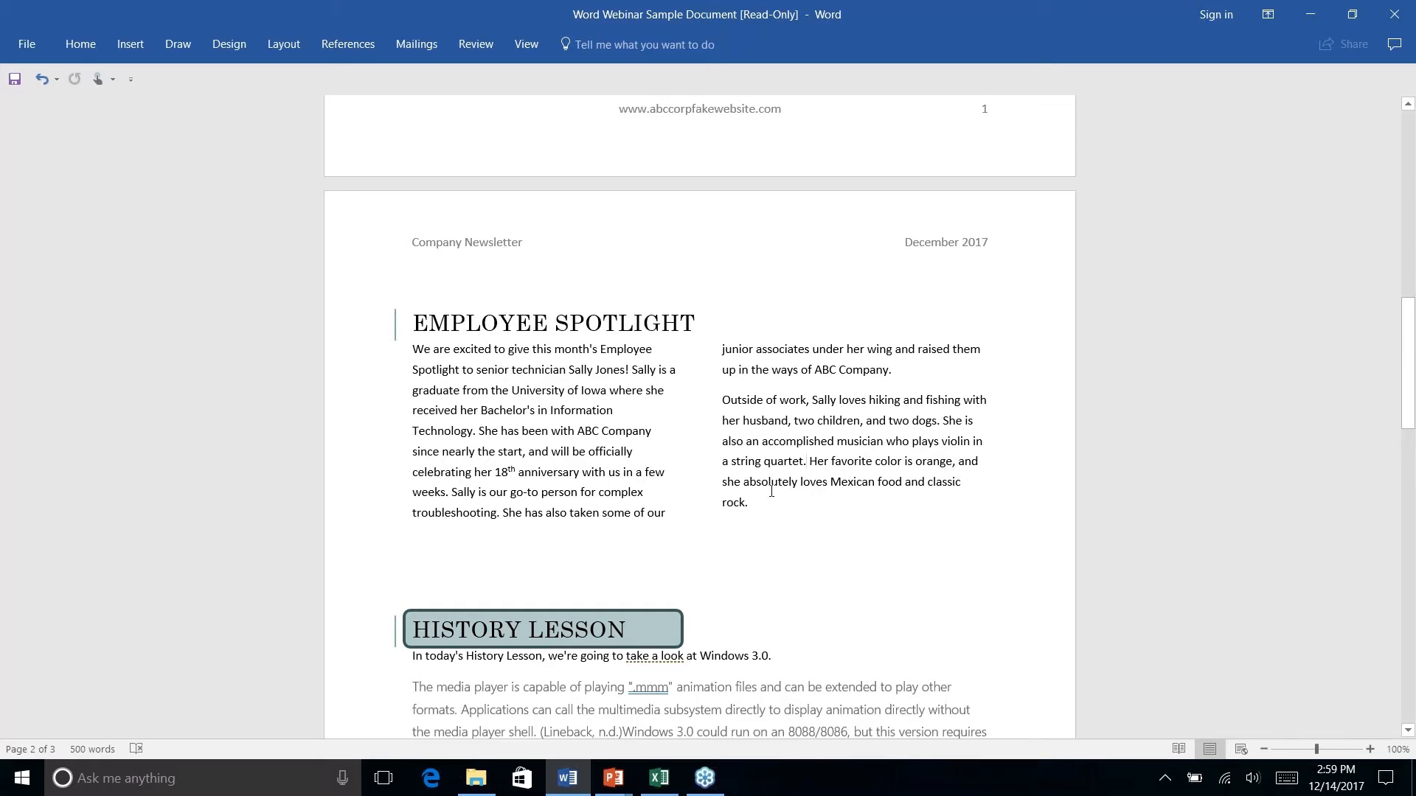
- Move the rounded rectangle from the end of page 2 onto the ABC Company address block on page 3
scroll(772, 490, up, 1)
scroll(769, 489, down, 10)
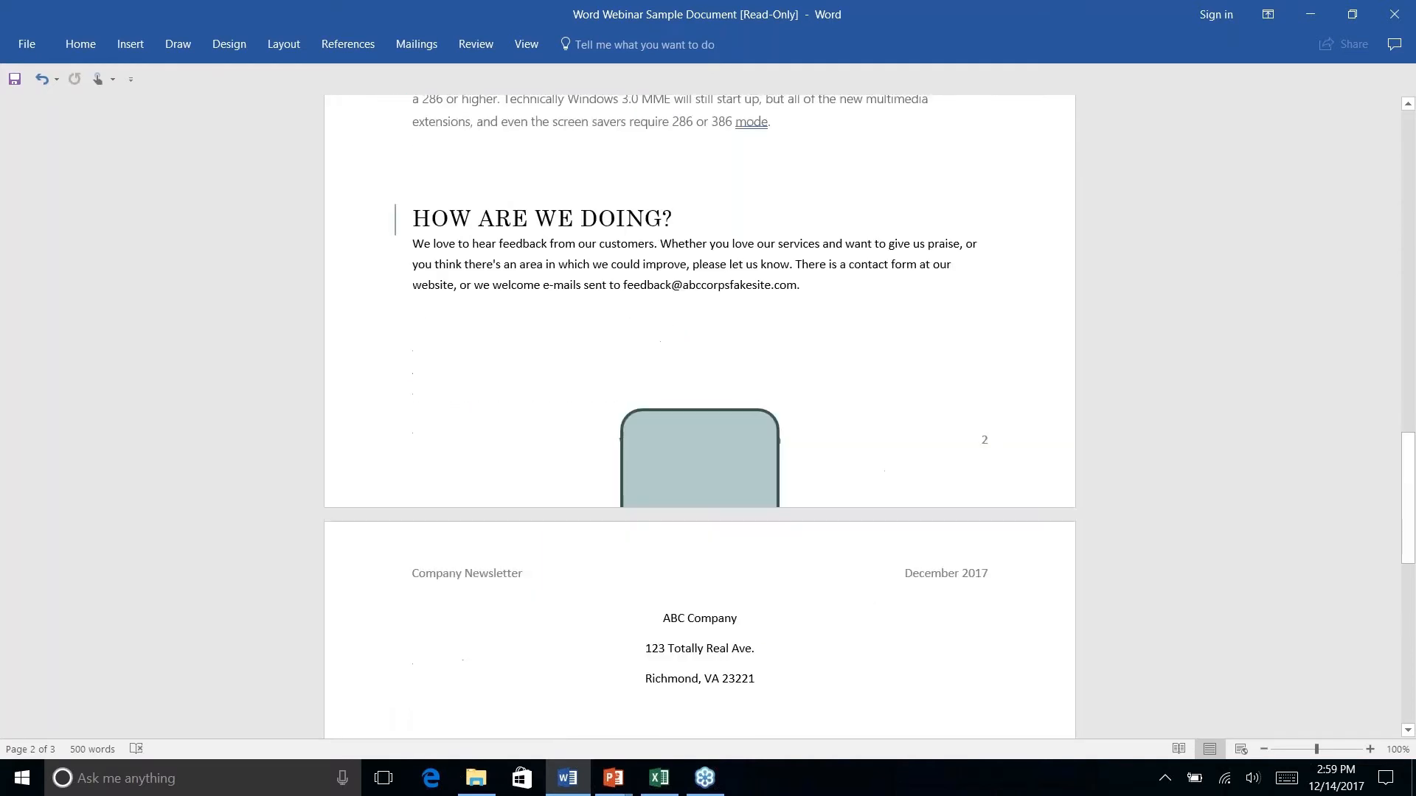
scroll(668, 489, down, 4)
scroll(669, 489, up, 5)
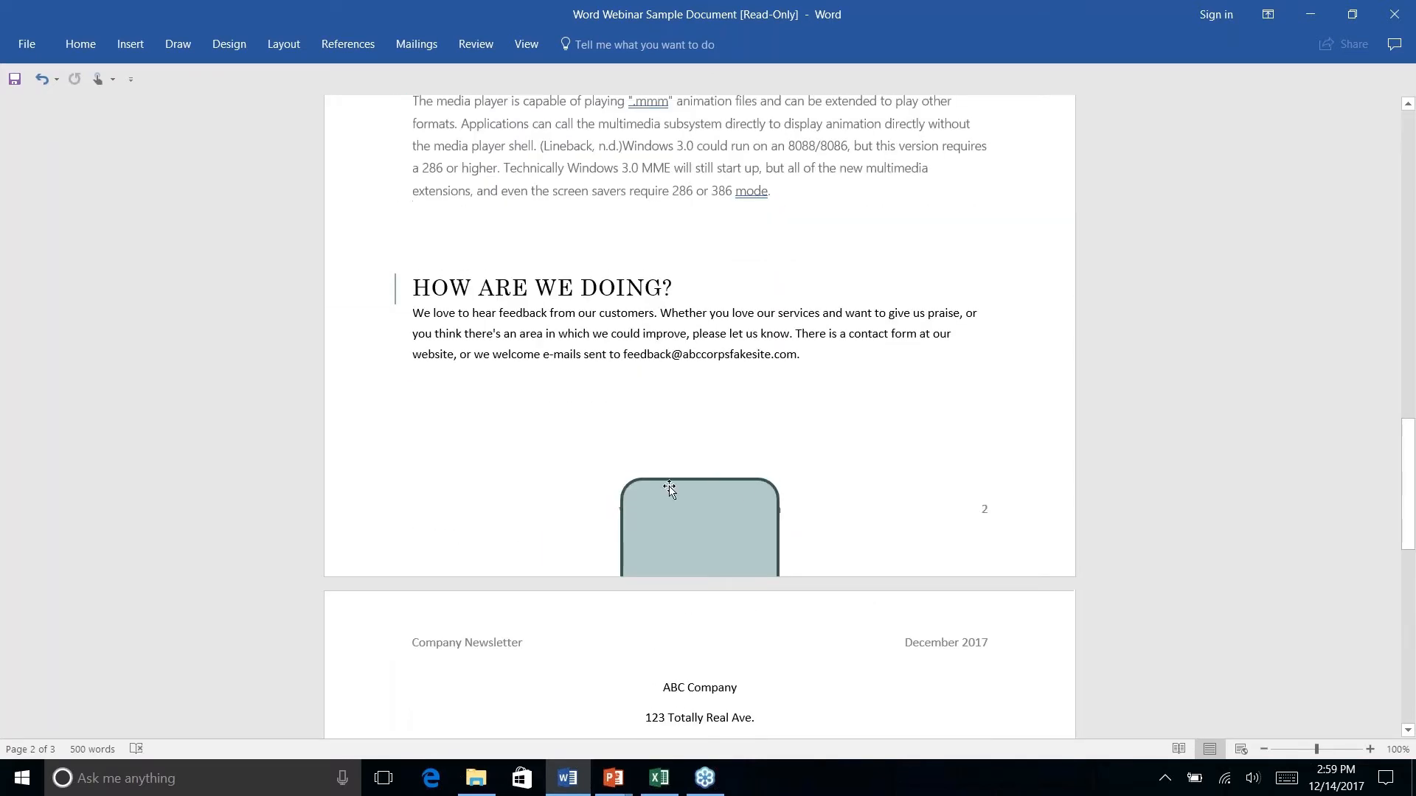
click(669, 489)
mouse_move(749, 528)
mouse_down()
mouse_move(718, 714)
mouse_move(741, 714)
mouse_up()
scroll(762, 661, down, 8)
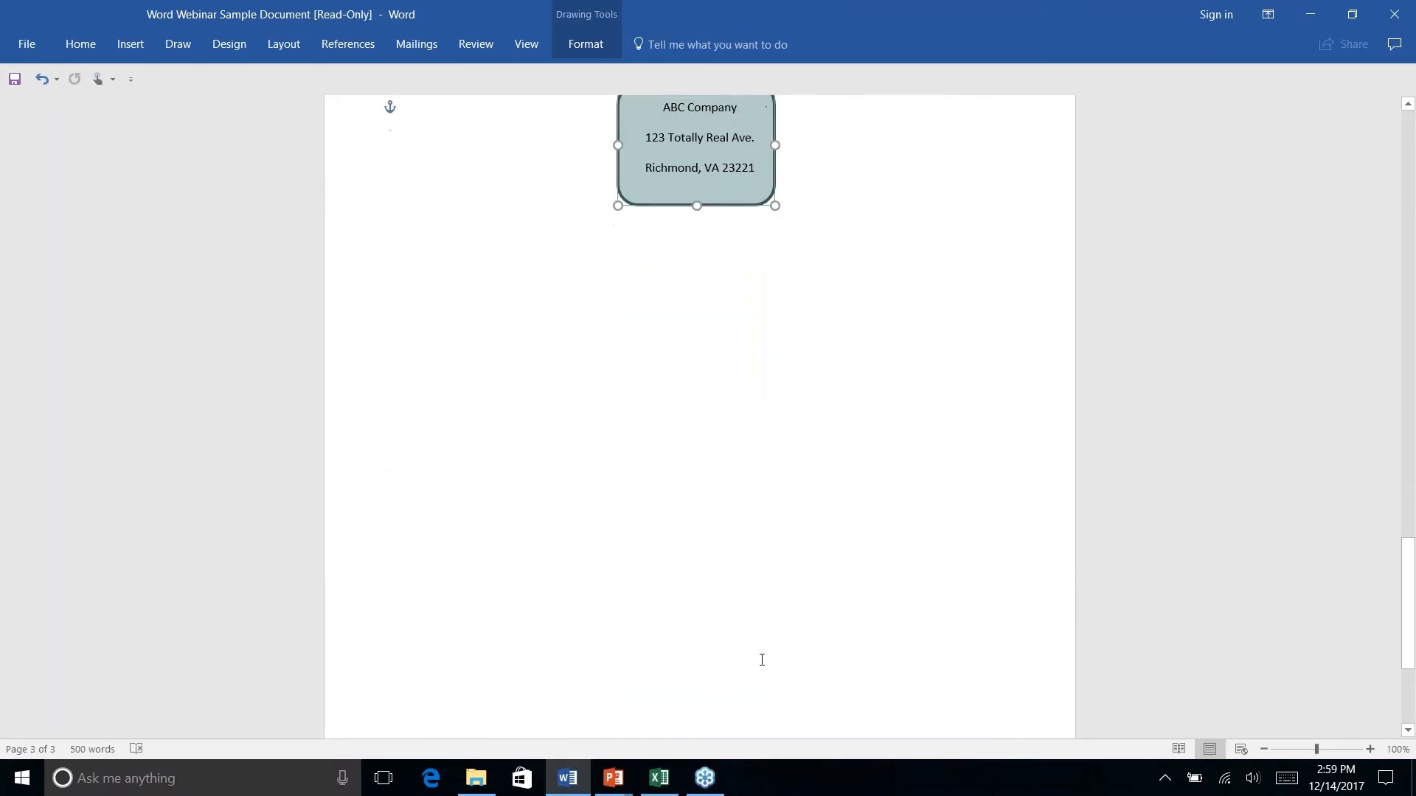
scroll(762, 660, up, 8)
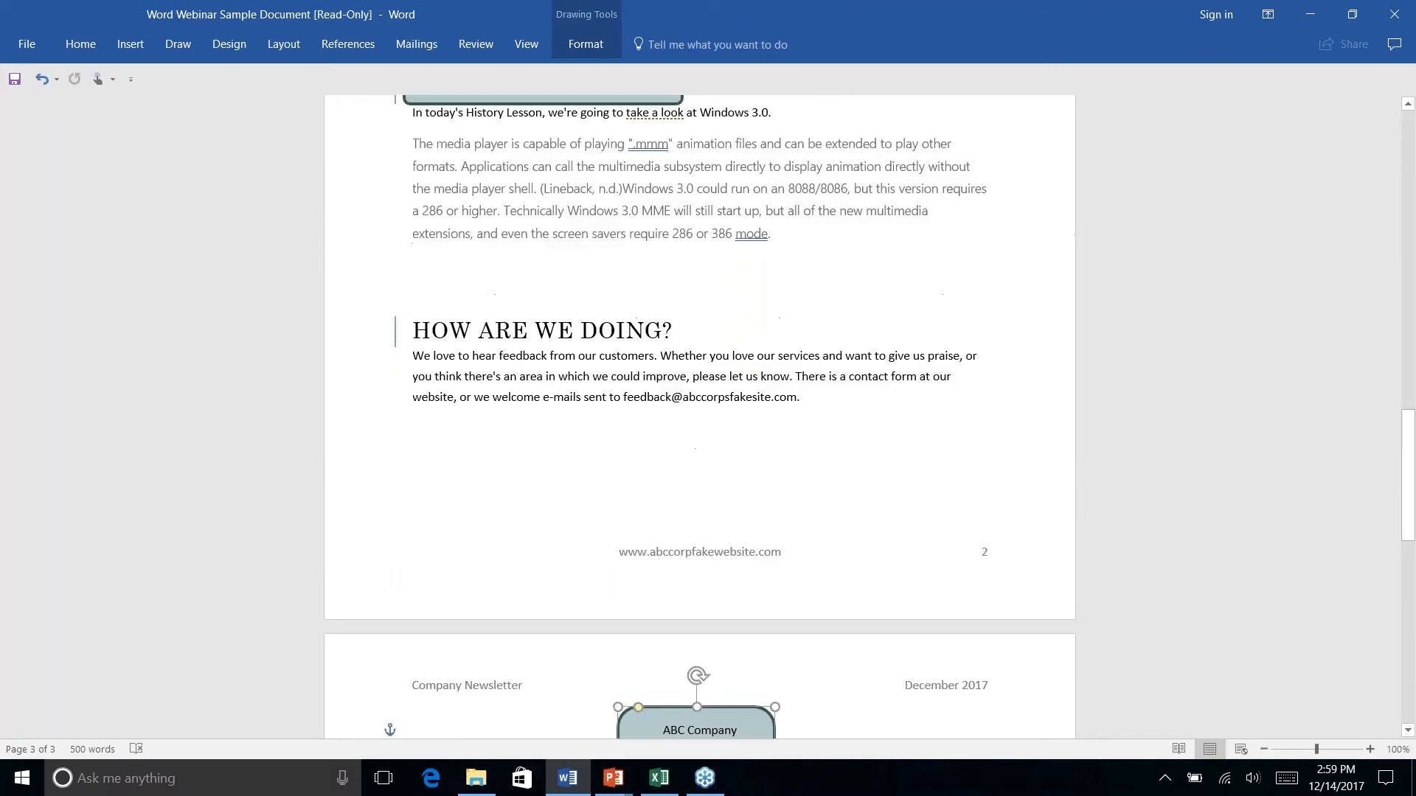
scroll(752, 619, down, 3)
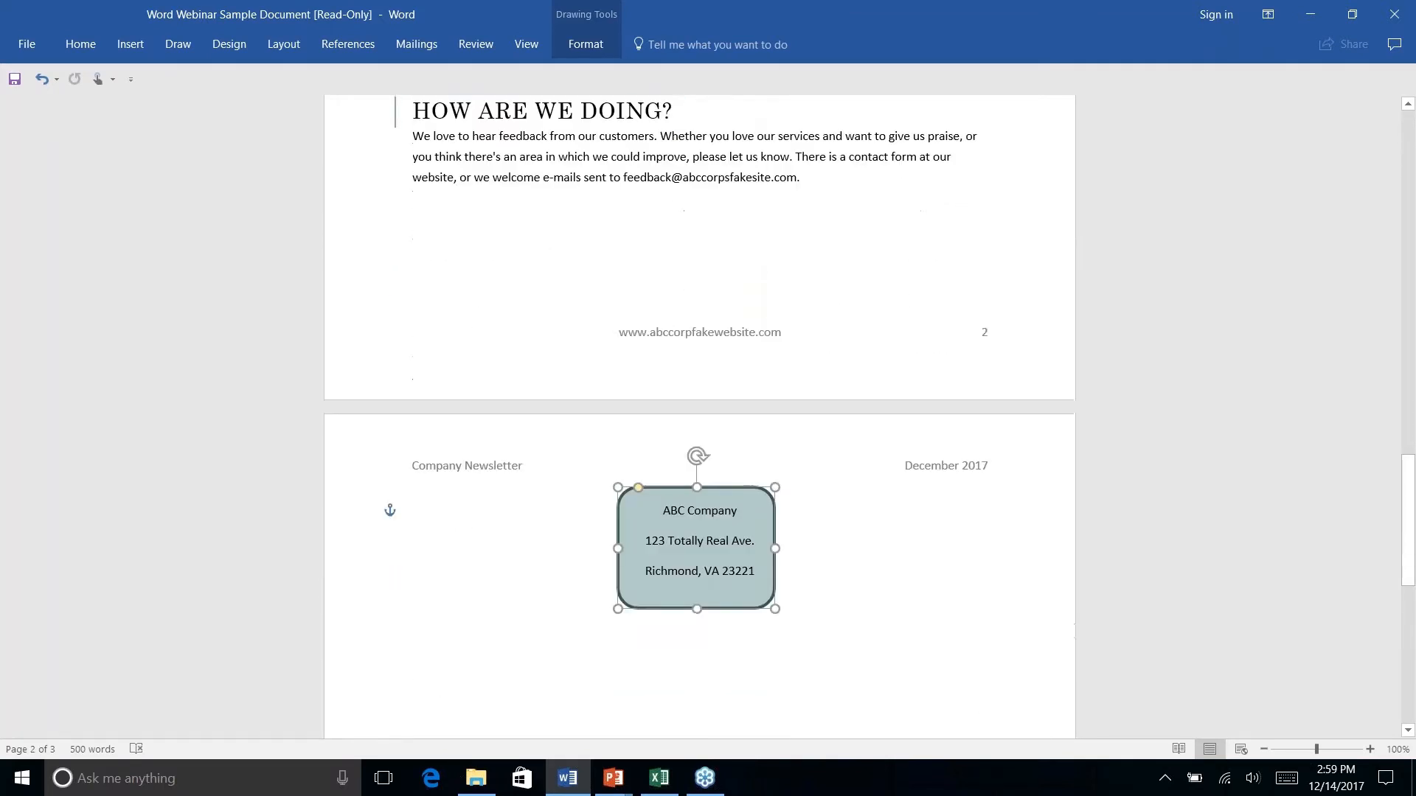
- Nudge the rounded rectangle slightly so that it is centred around the ABC Company address
click(855, 512)
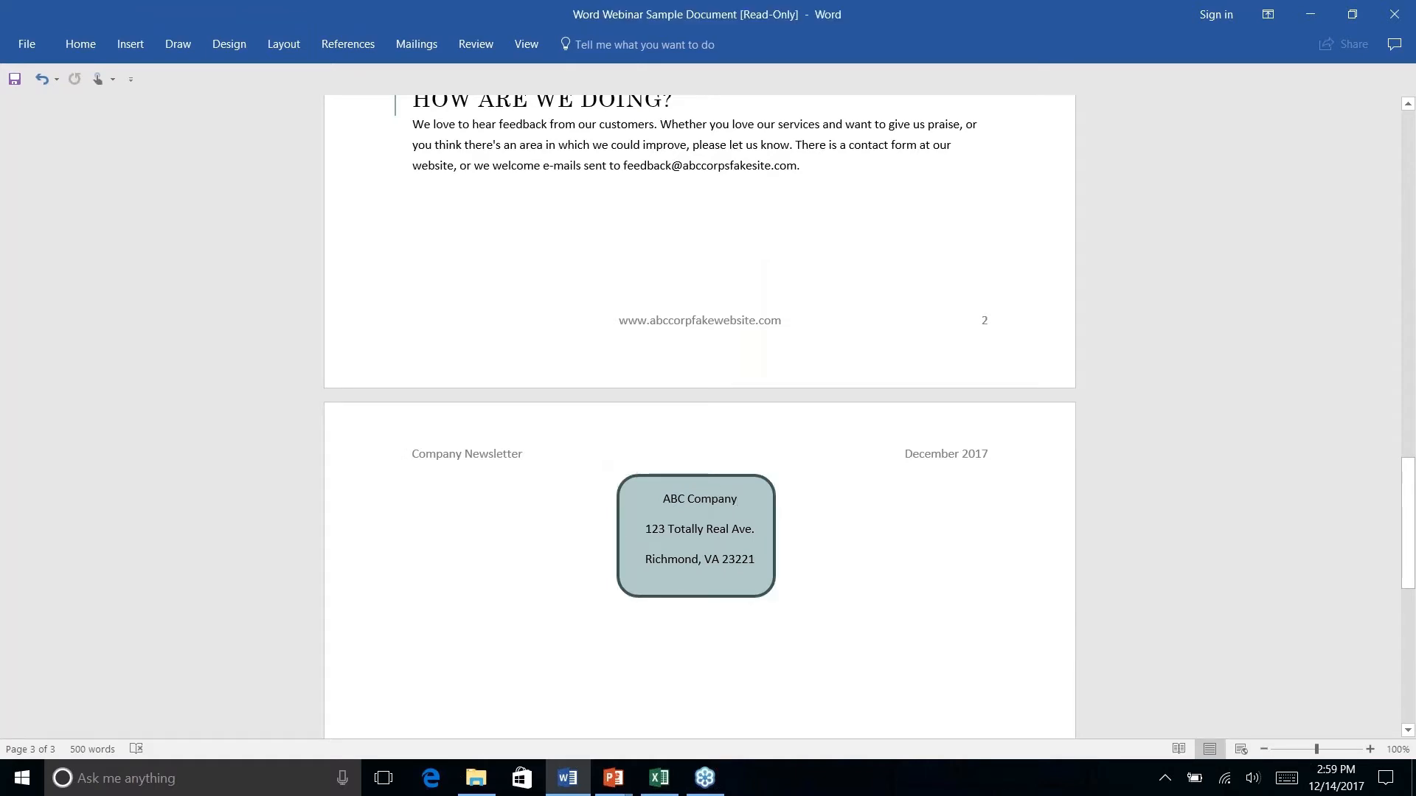
drag(764, 482, 768, 480)
click(618, 466)
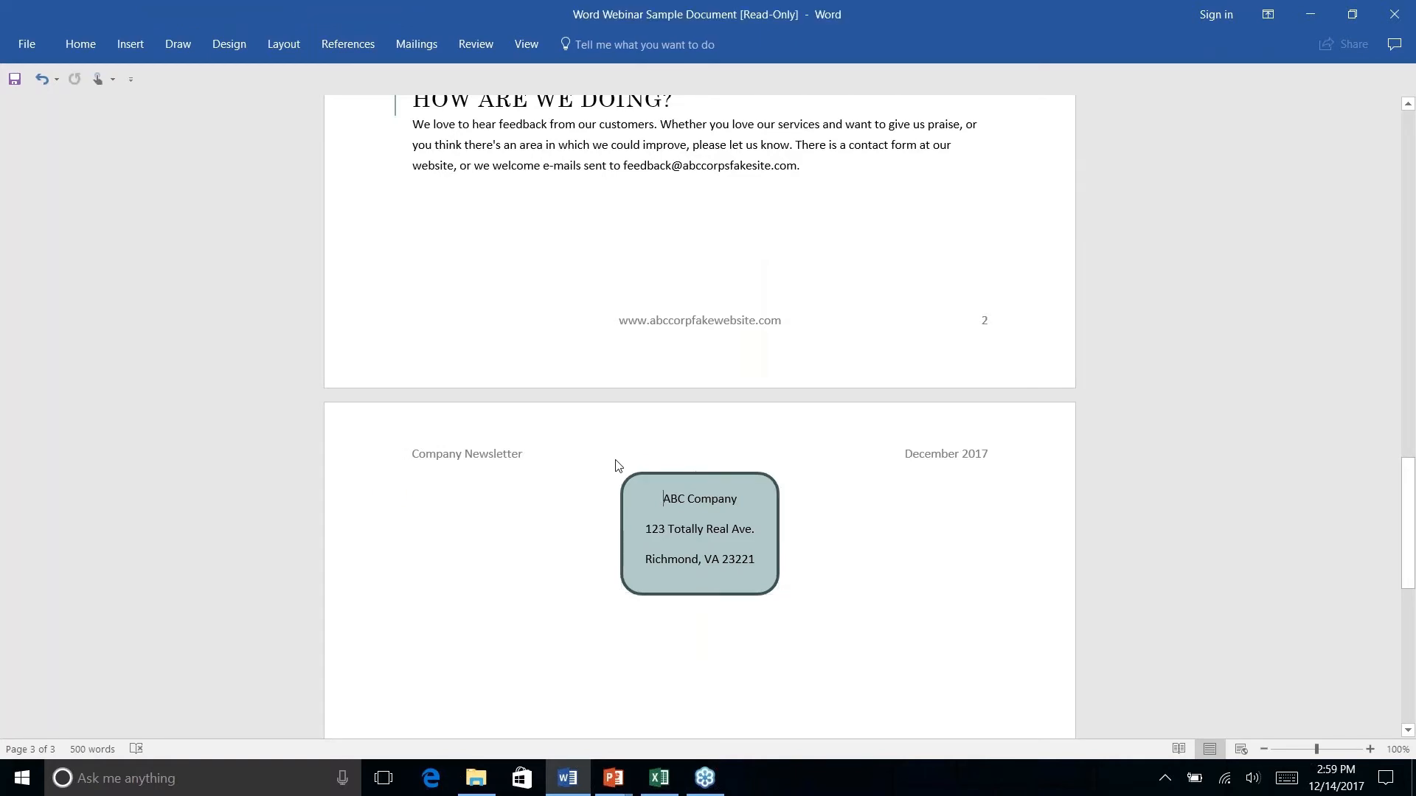
- Insert a page break on page 2 after the feedback paragraph under How Are We Doing?
click(827, 176)
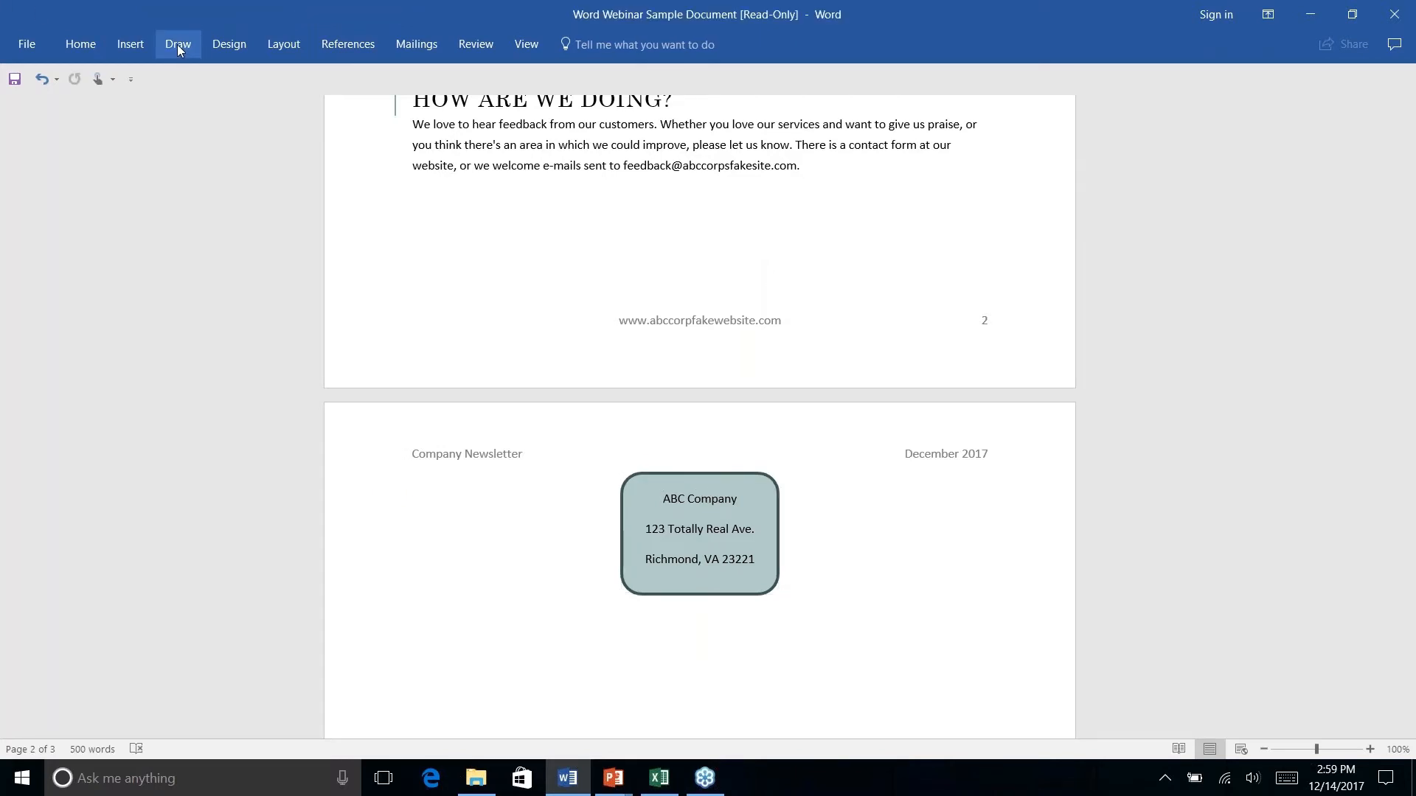
click(126, 45)
click(295, 46)
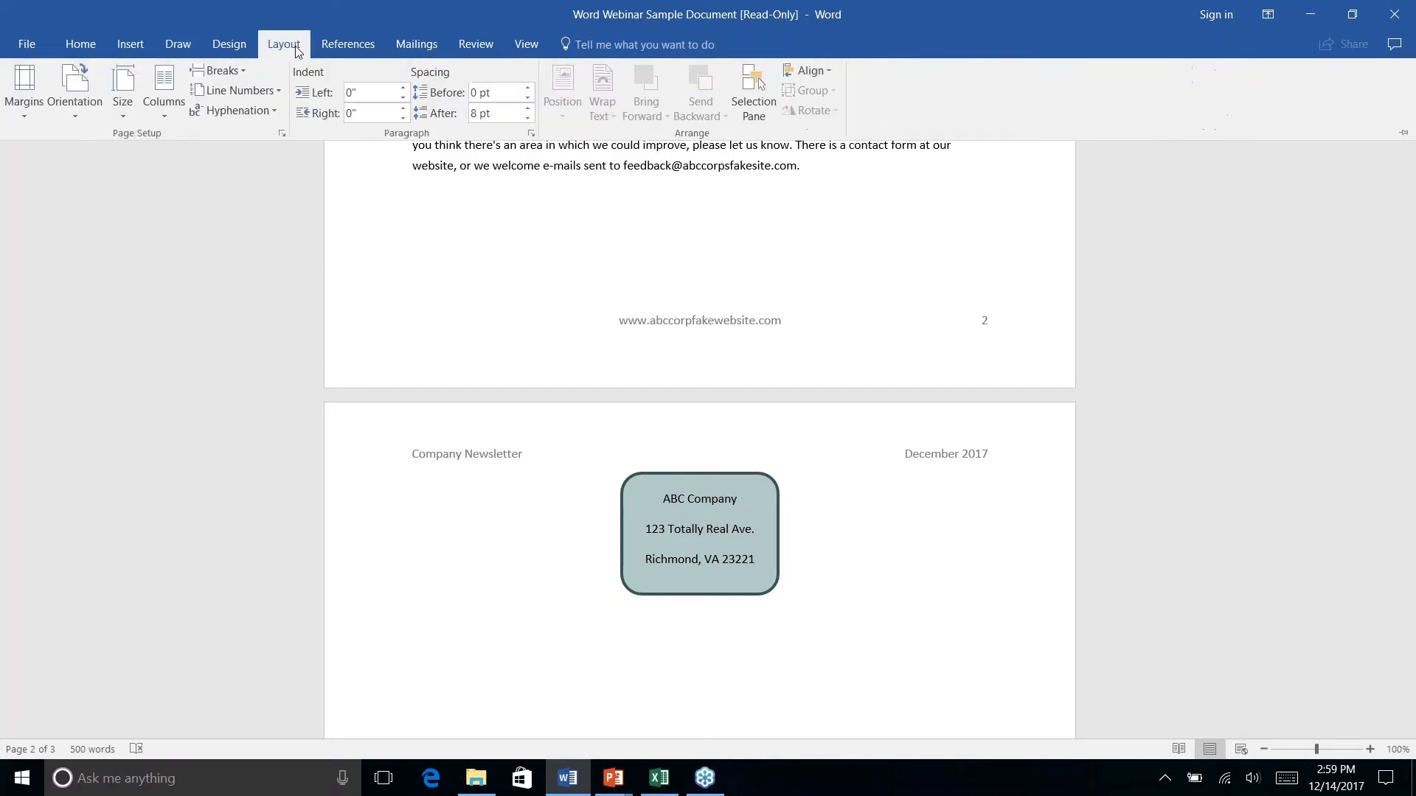
click(243, 71)
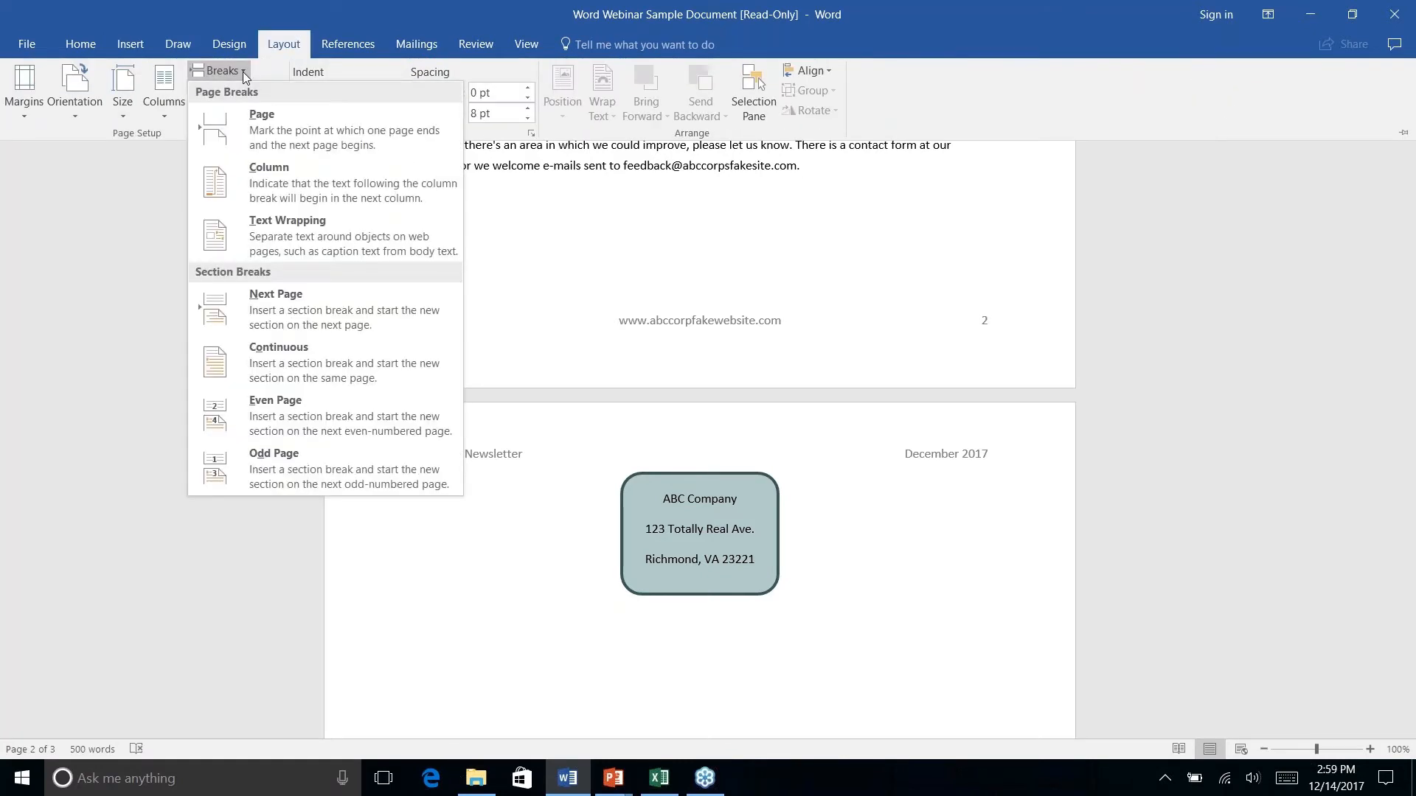
click(270, 142)
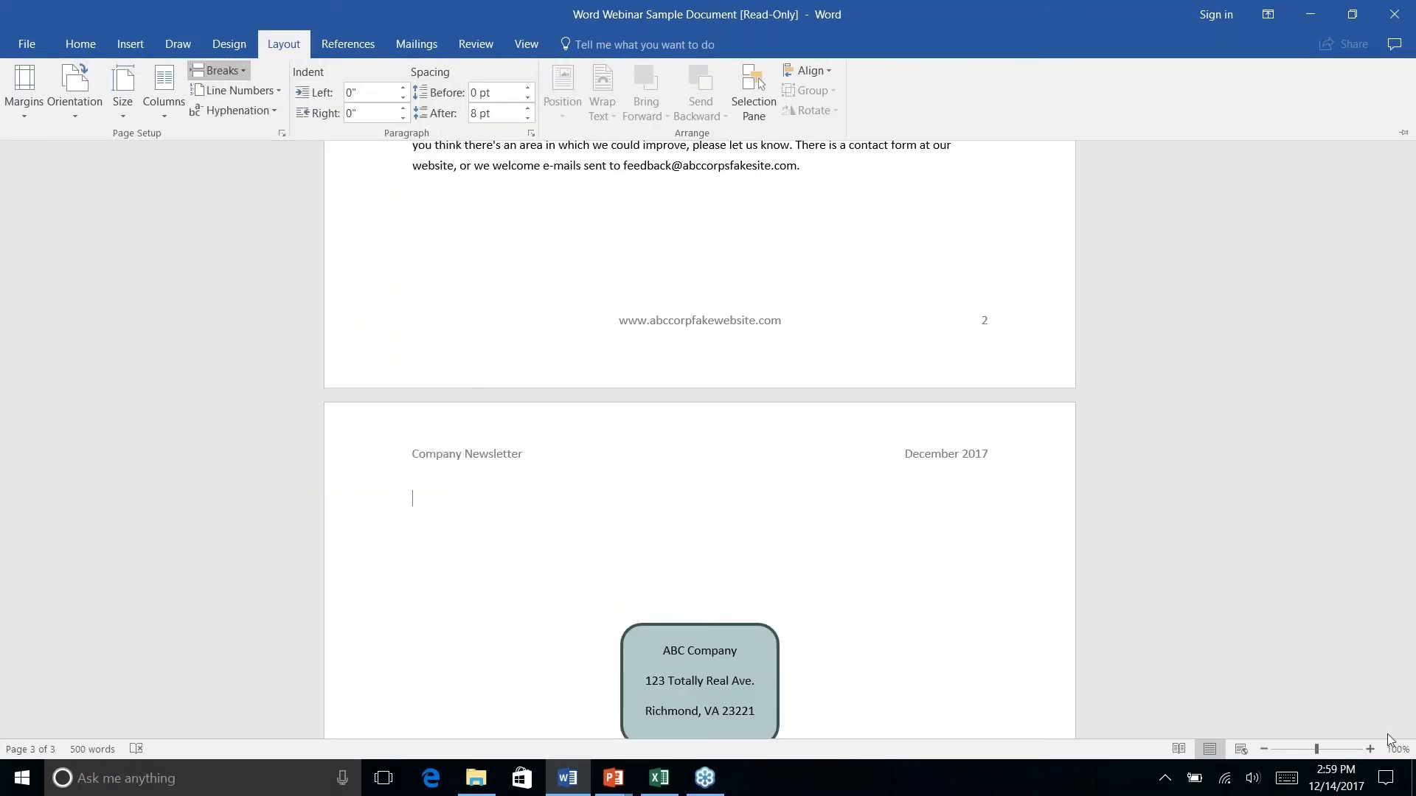
scroll(869, 549, up, 3)
scroll(699, 416, up, 3)
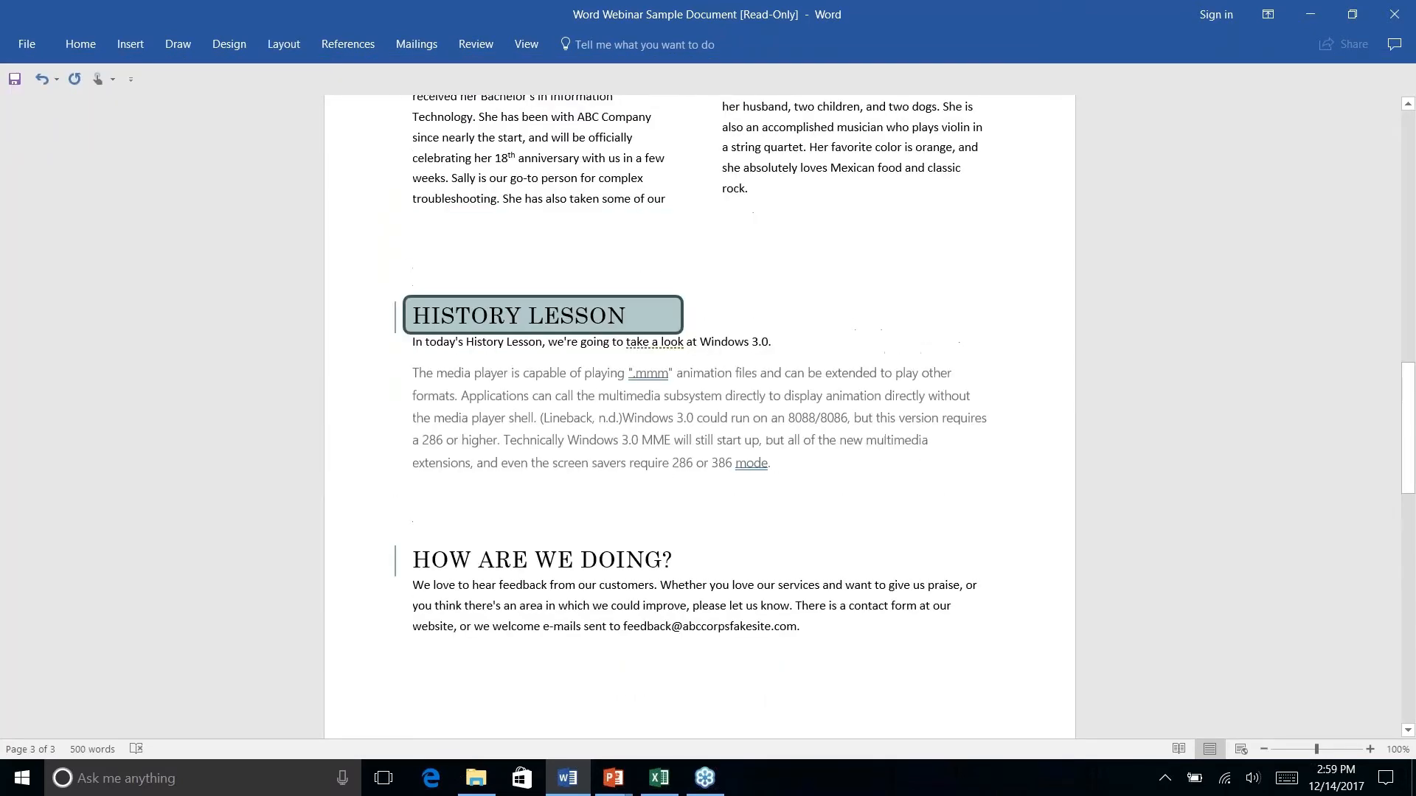
scroll(700, 417, down, 14)
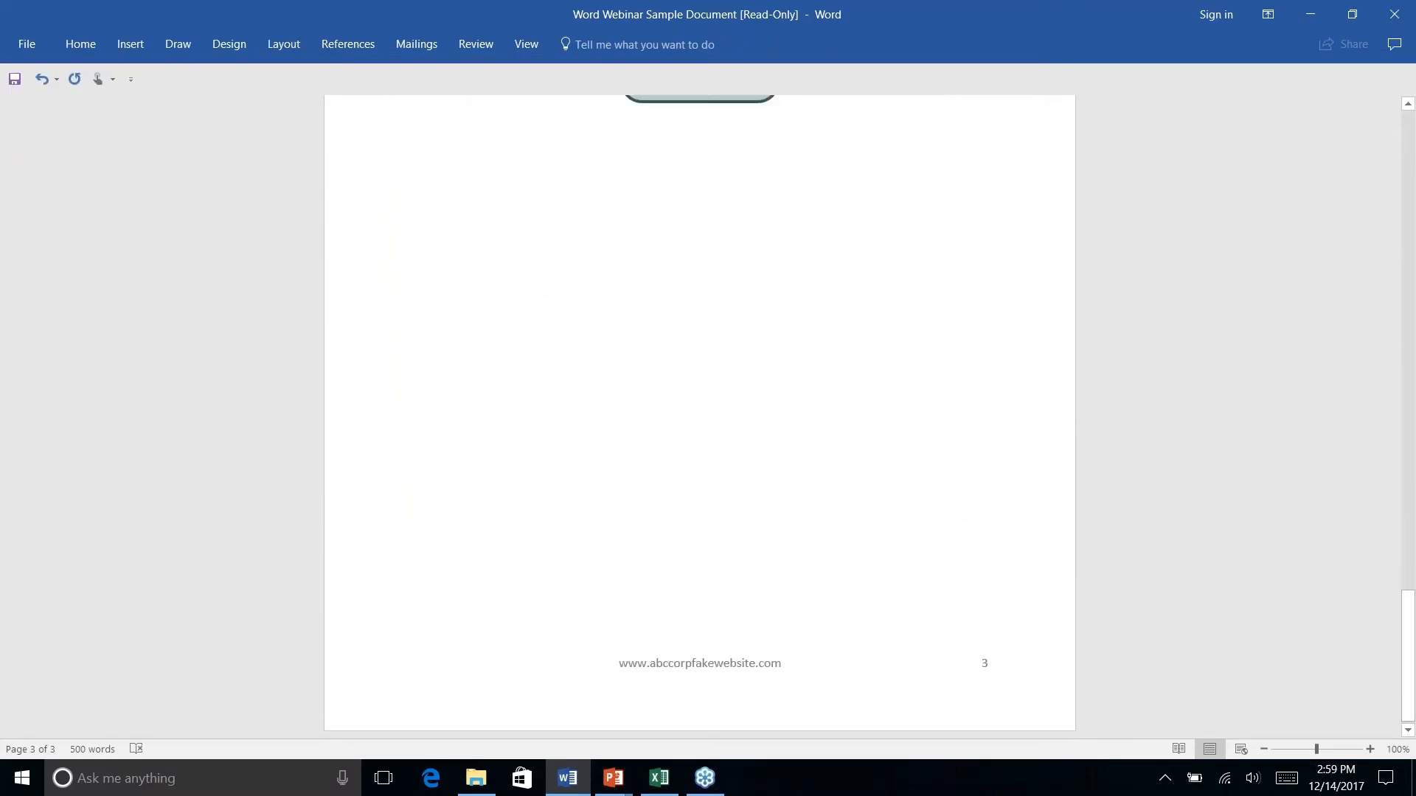
scroll(699, 417, up, 5)
scroll(699, 417, up, 15)
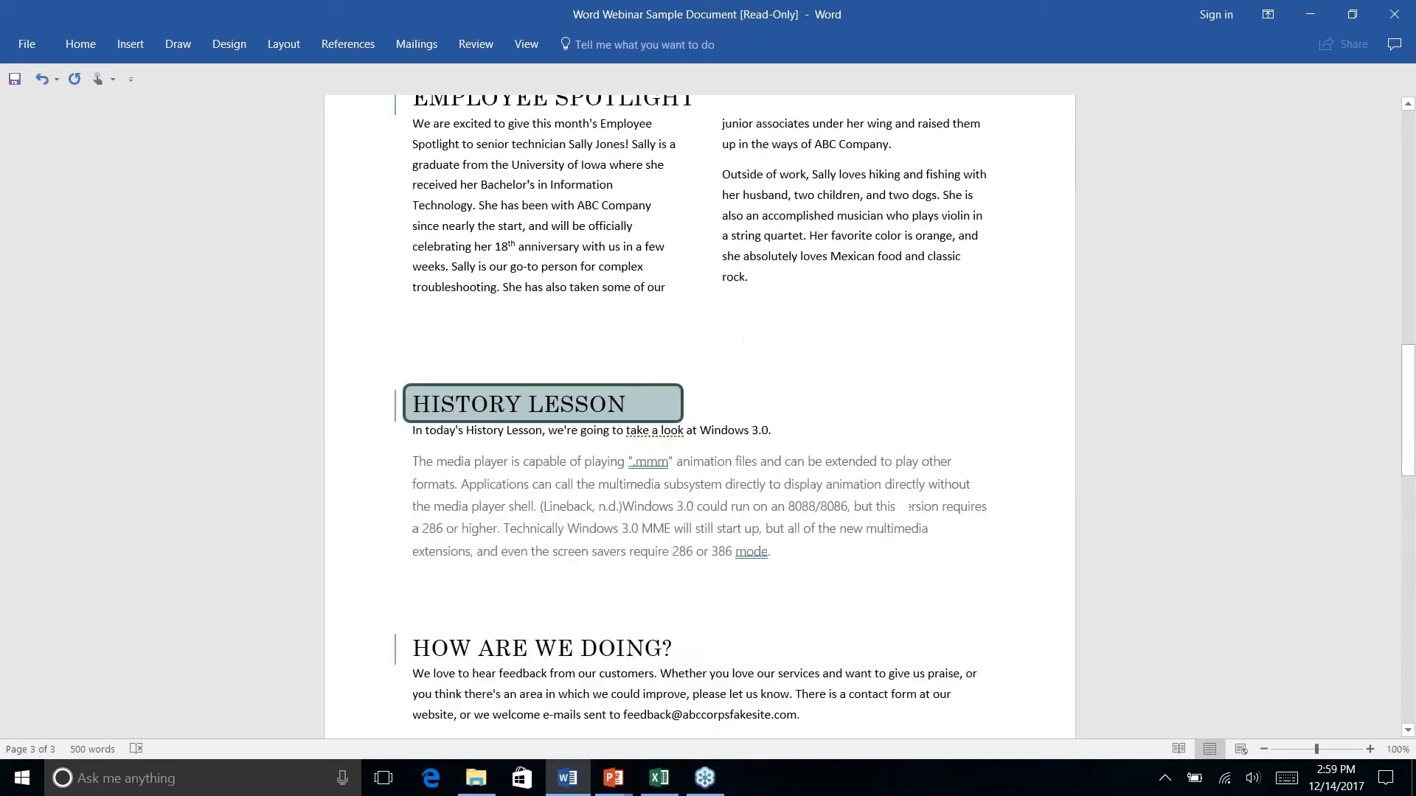
scroll(699, 417, up, 5)
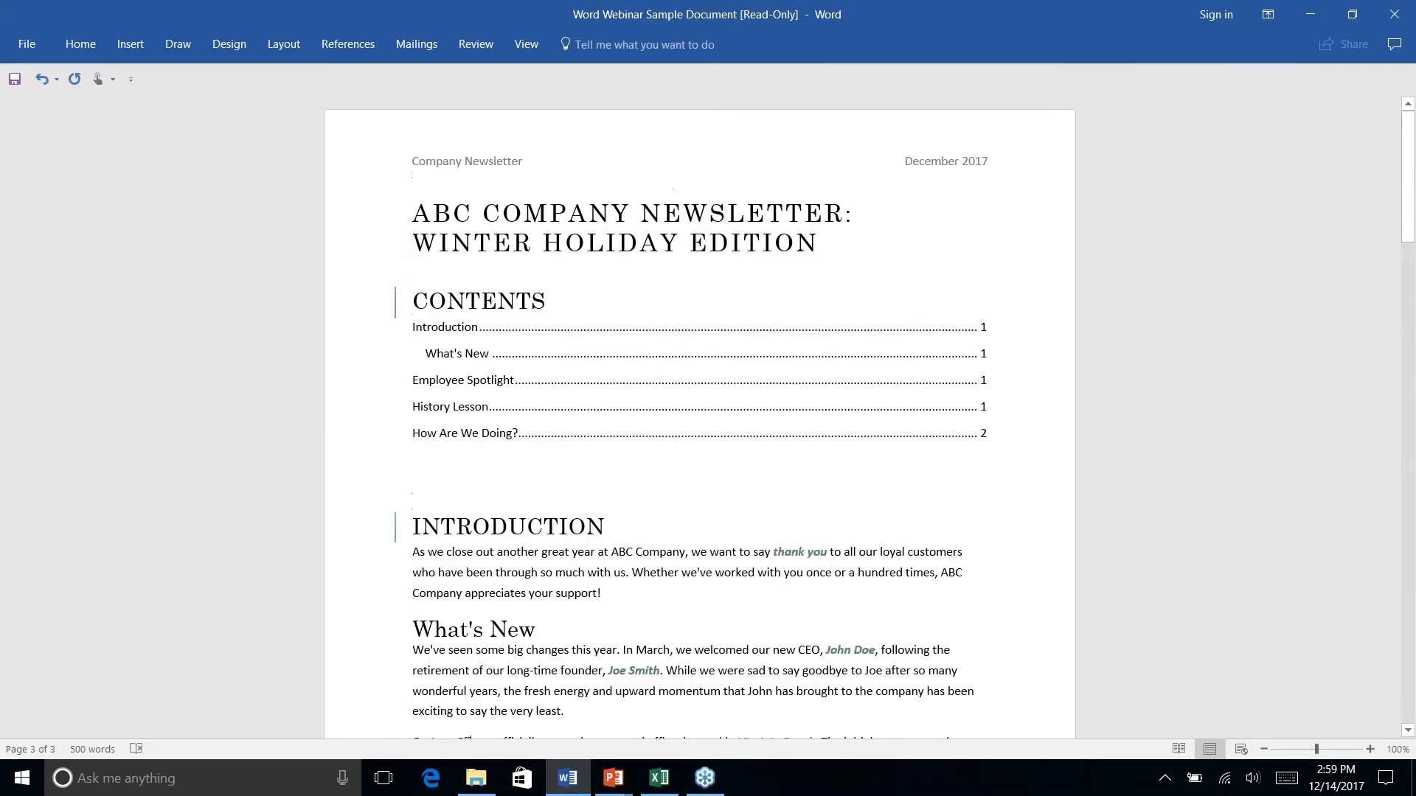
- Add a "Name:" label with a row of underscores atop page 3 and try entering "M Name" within the underscores
scroll(699, 417, down, 20)
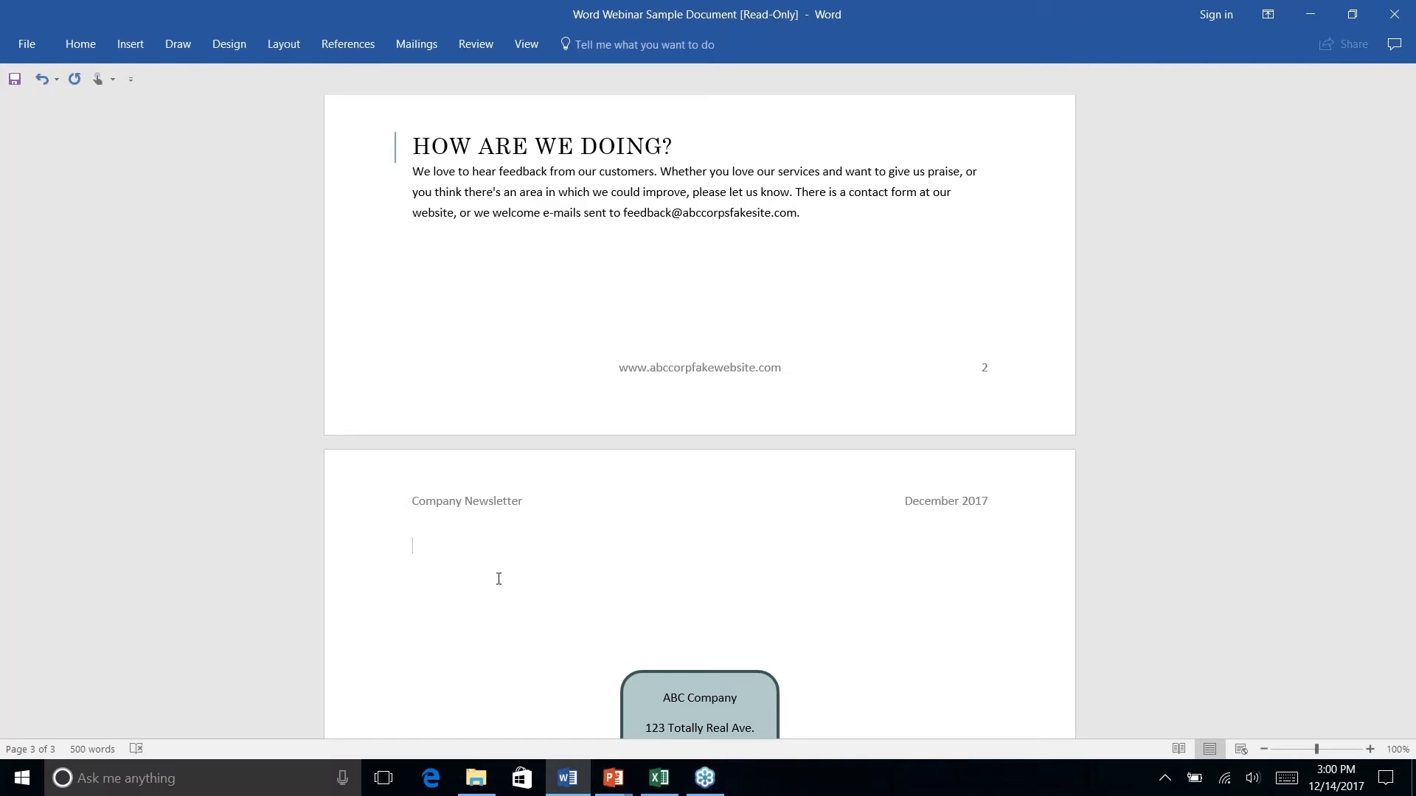
text(Name: _____________________)
click(472, 546)
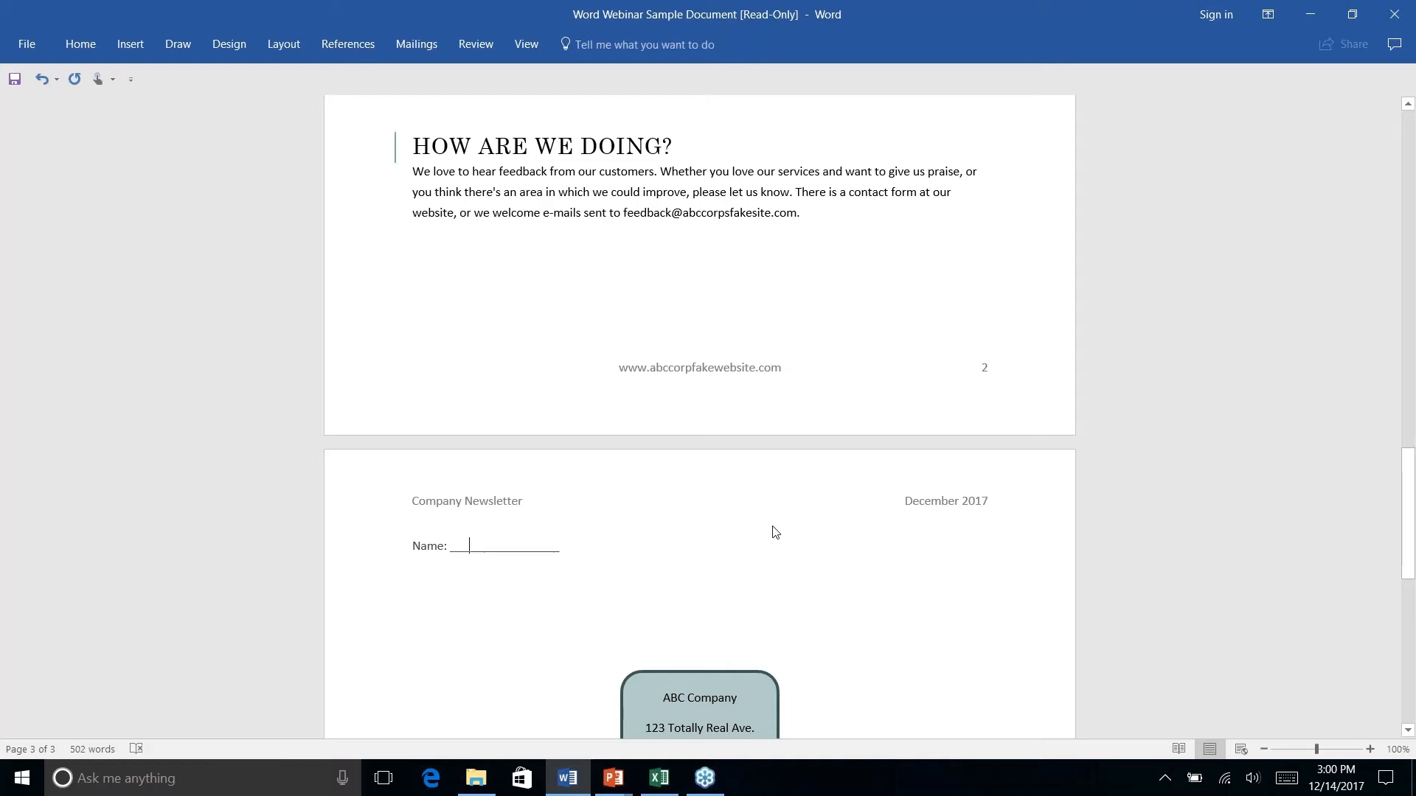
text(M Name)
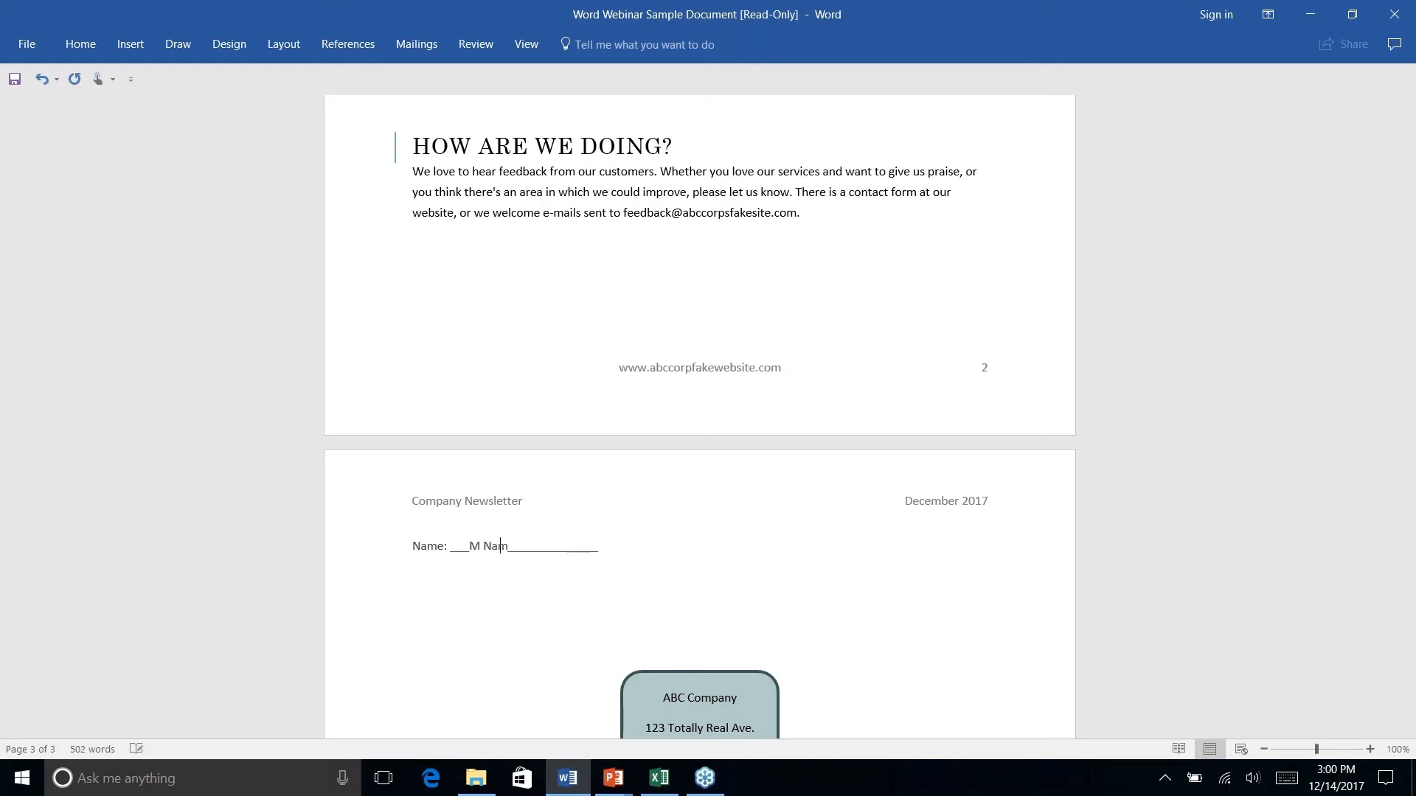
- Remove the sample text and the whole row of underscores, keeping only the "Name:" label
key(BackSpace)
key(BackSpace)
key(BackSpace)
key(BackSpace)
key(BackSpace)
key(BackSpace)
click(584, 549)
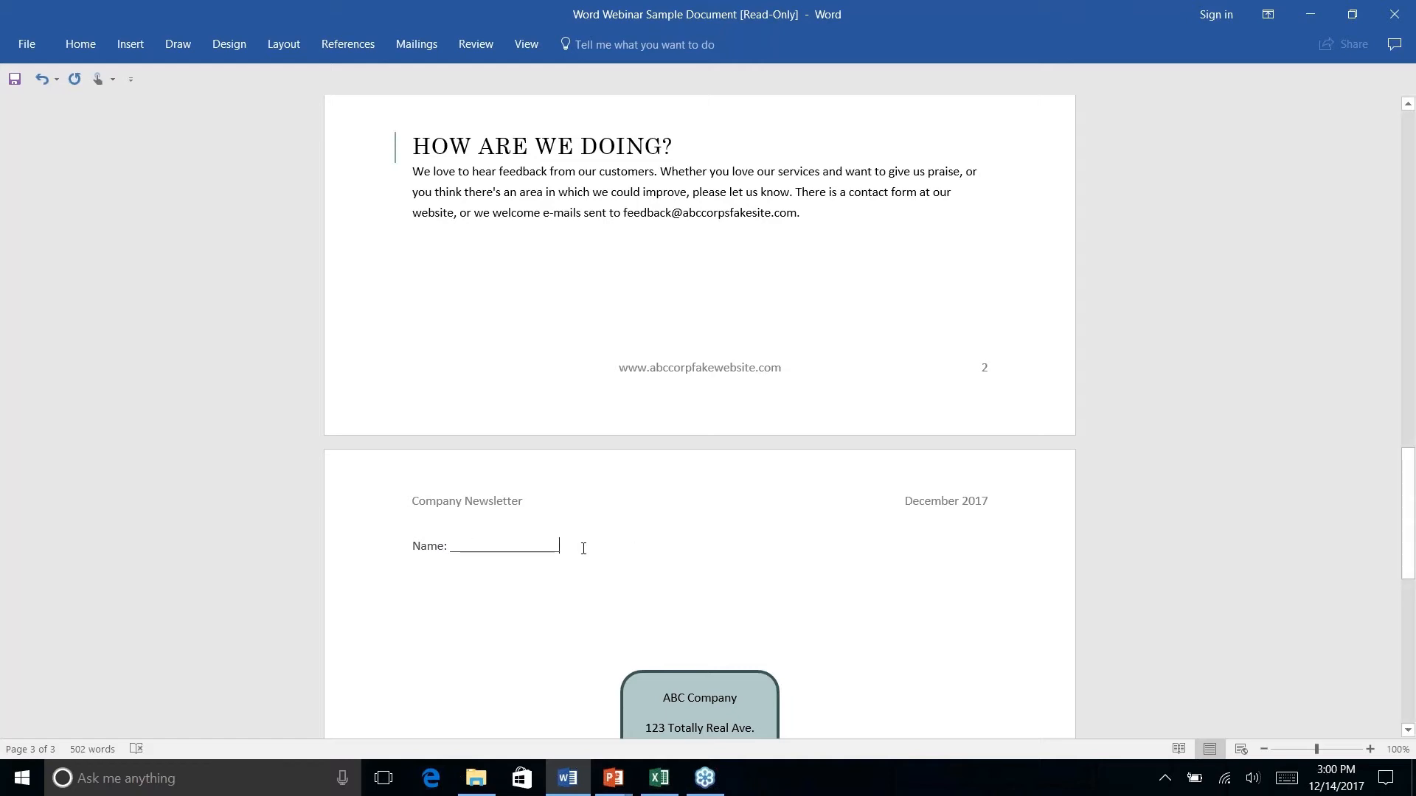
key(BackSpace)
key(BackSpace)
key(BackSpace)
key(BackSpace)
key(BackSpace)
key(BackSpace)
key(BackSpace)
key(BackSpace)
key(BackSpace)
key(BackSpace)
key(BackSpace)
key(BackSpace)
key(BackSpace)
key(BackSpace)
key(BackSpace)
key(BackSpace)
key(BackSpace)
key(BackSpace)
key(BackSpace)
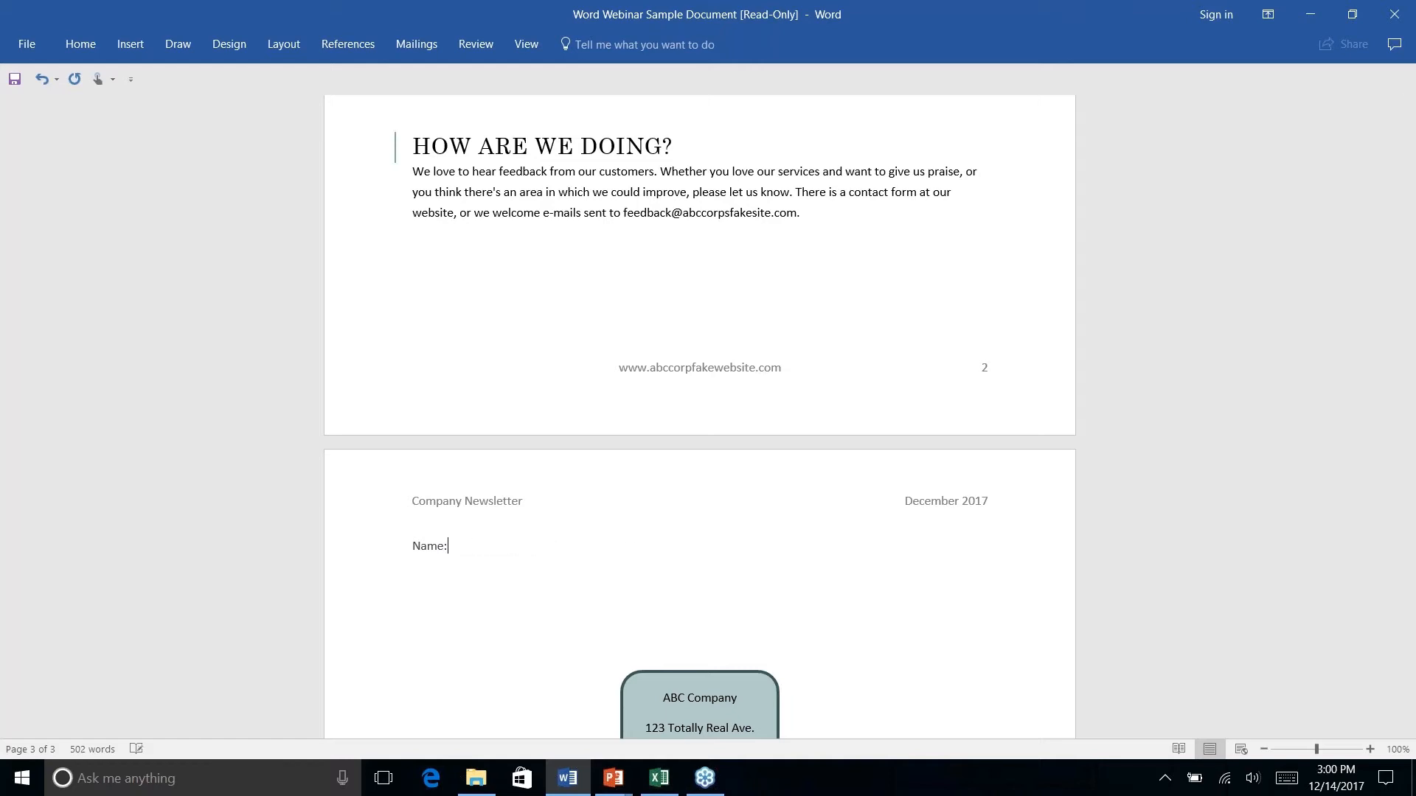
- Add an automatic full-width horizontal line beneath the "Name:" label and enter "My Names" above it
text(---)
key(Return)
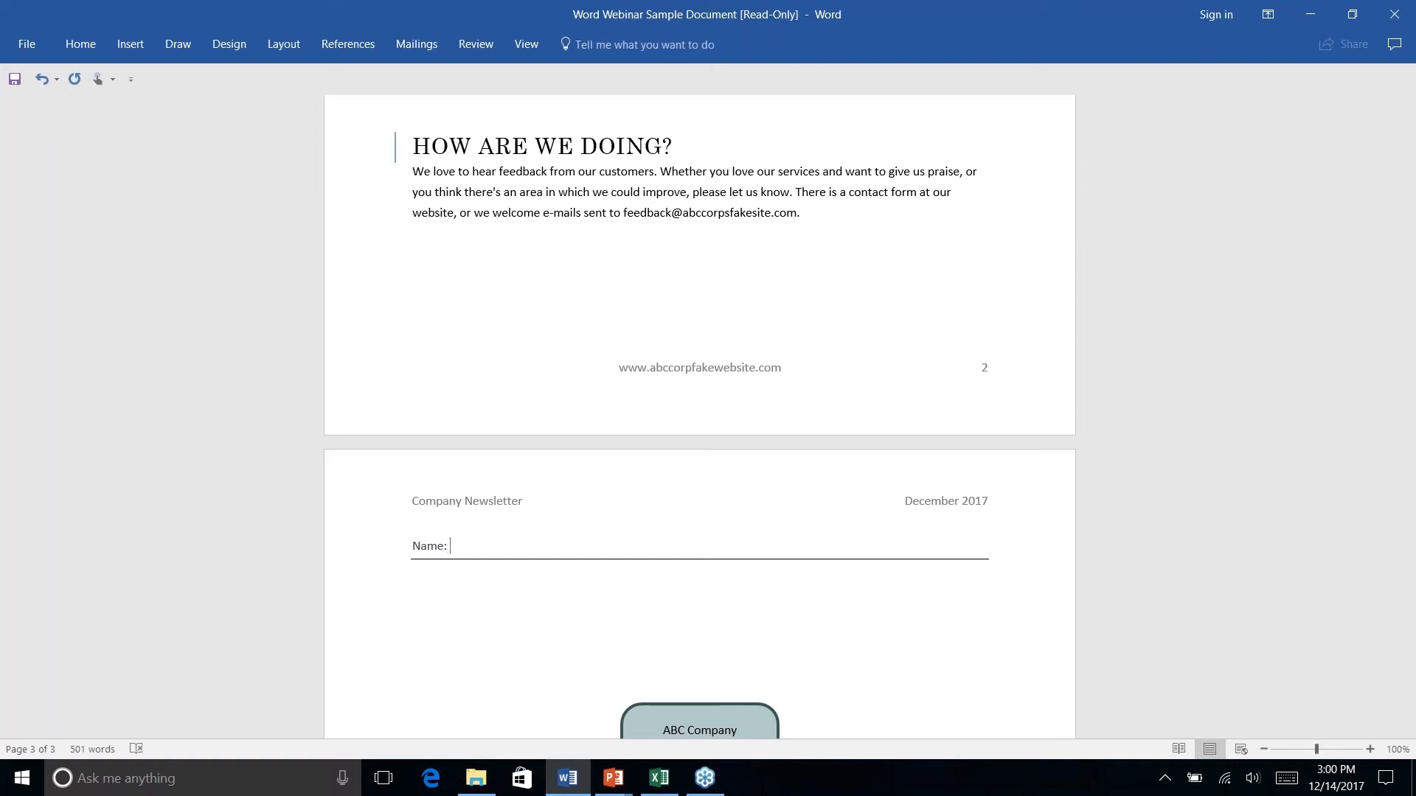
text(My Names)
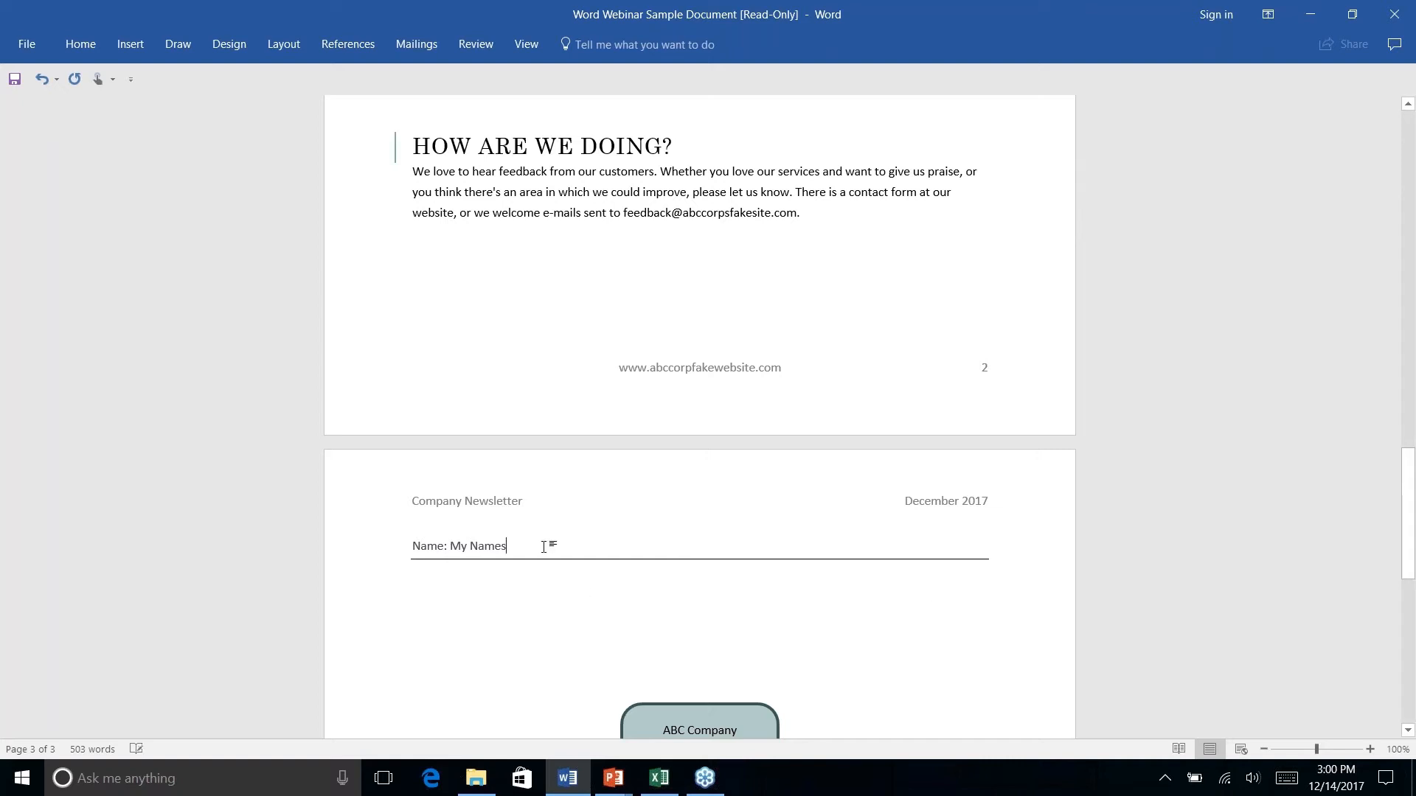
- Delete the "Name: My Names" text together with its horizontal line from page 3
click(413, 546)
drag(413, 546, 501, 580)
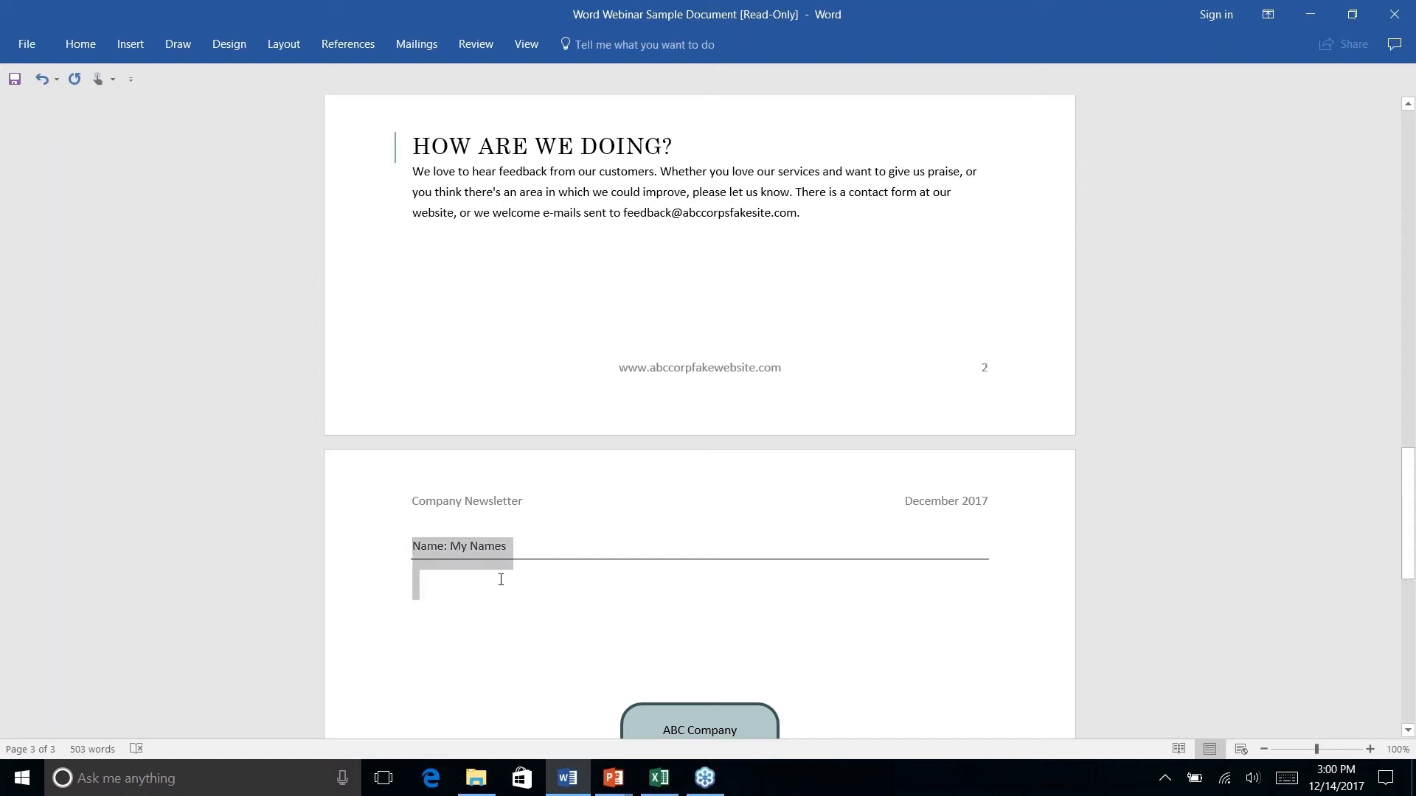
key(Delete)
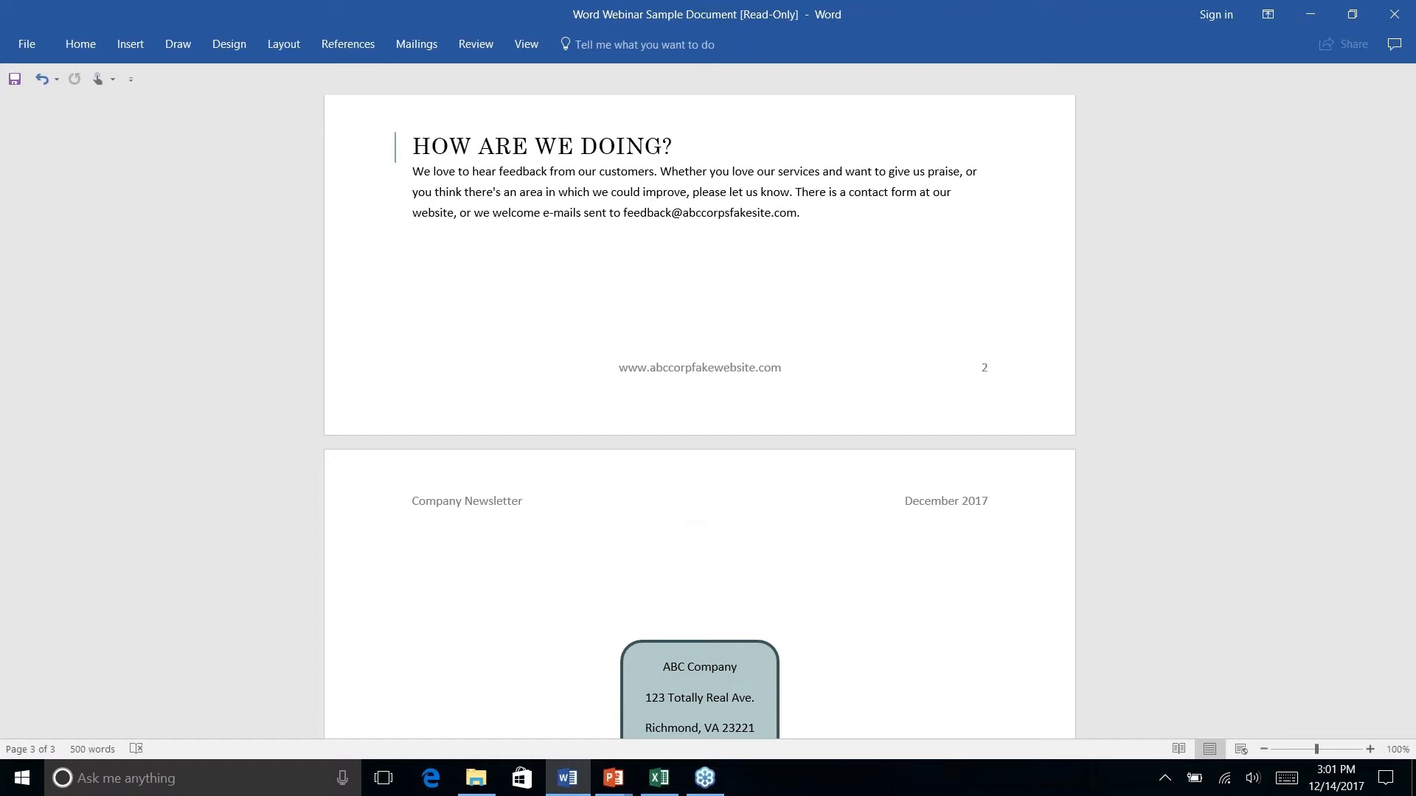
- Start the Step-by-Step Mail Merge Wizard from the beginning of the newsletter
scroll(699, 416, down, 9)
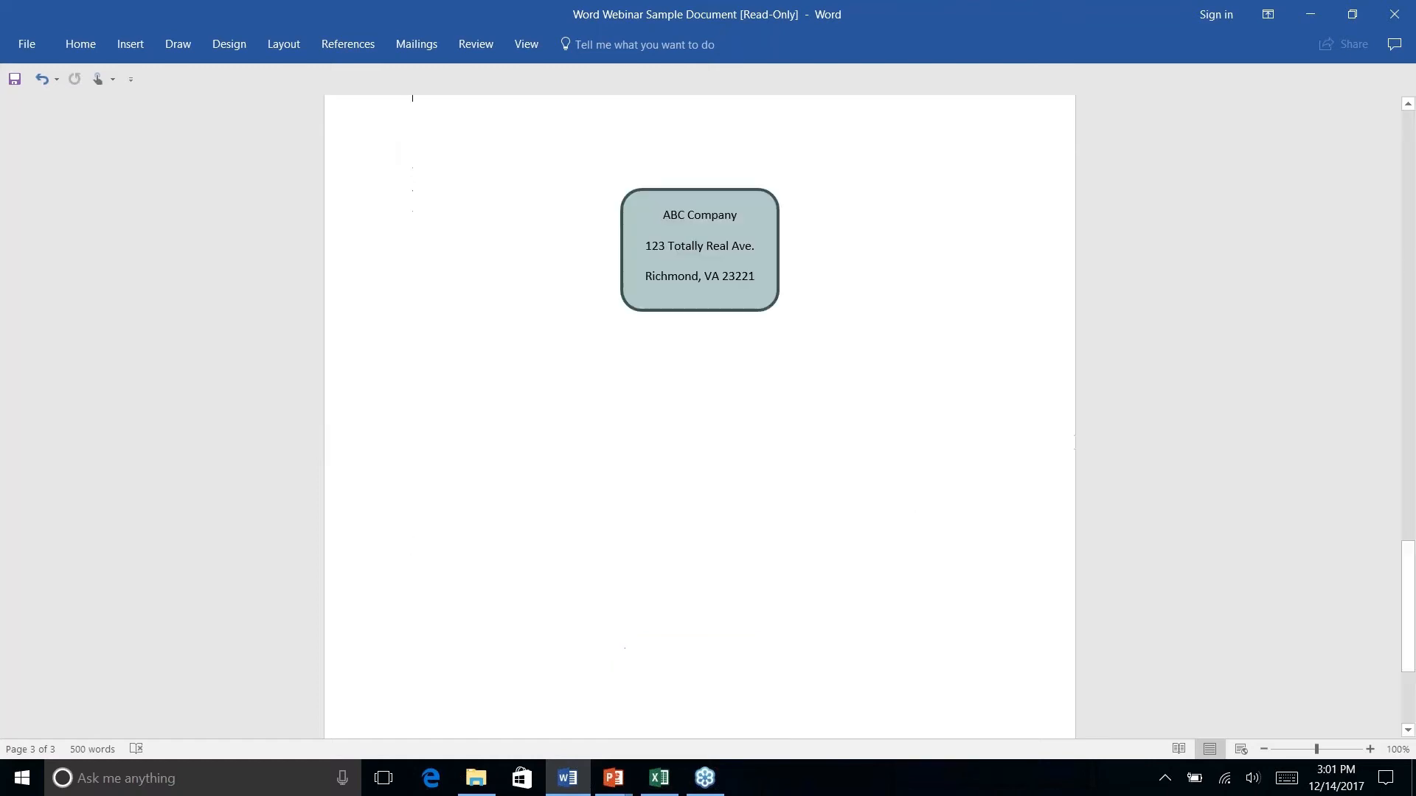
scroll(699, 417, up, 20)
scroll(699, 417, up, 1)
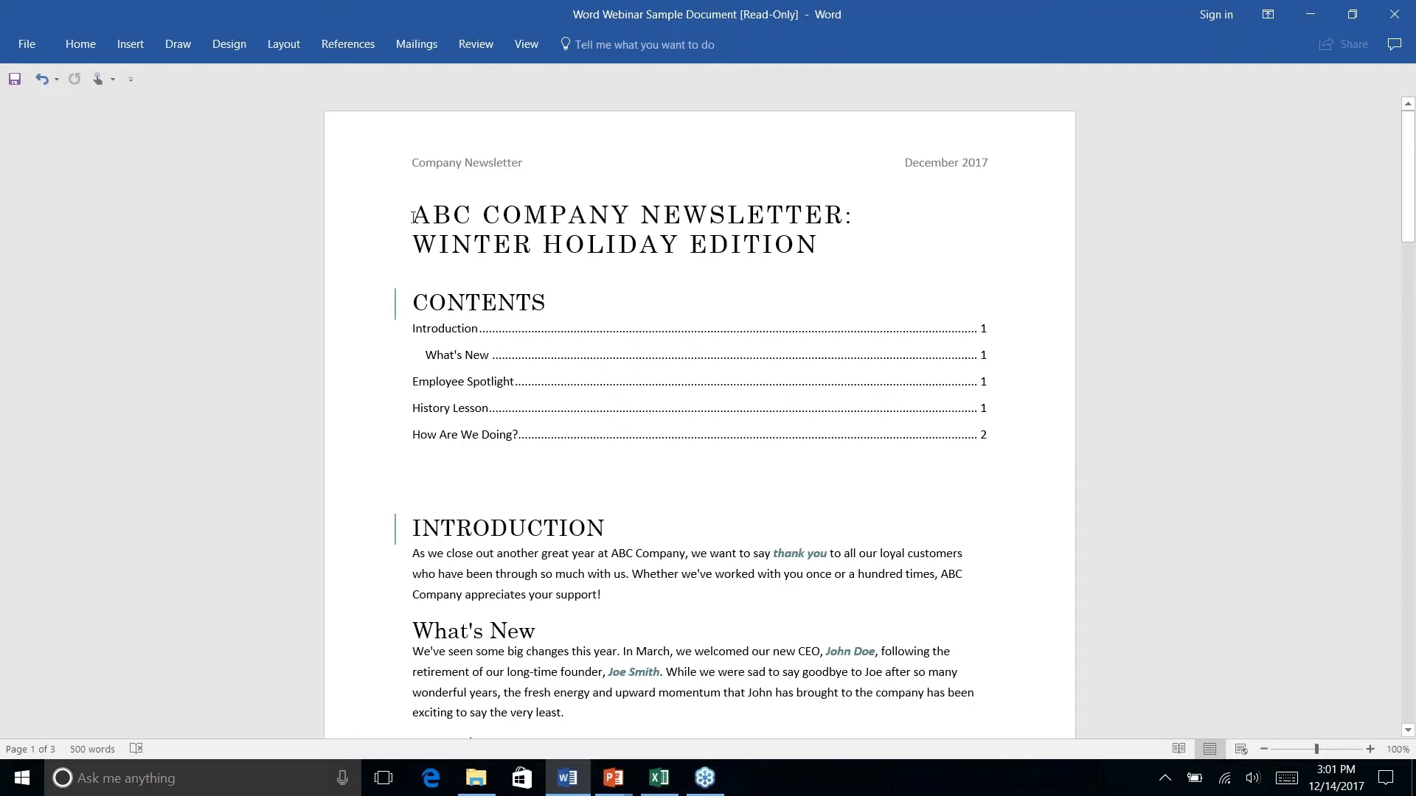
click(354, 49)
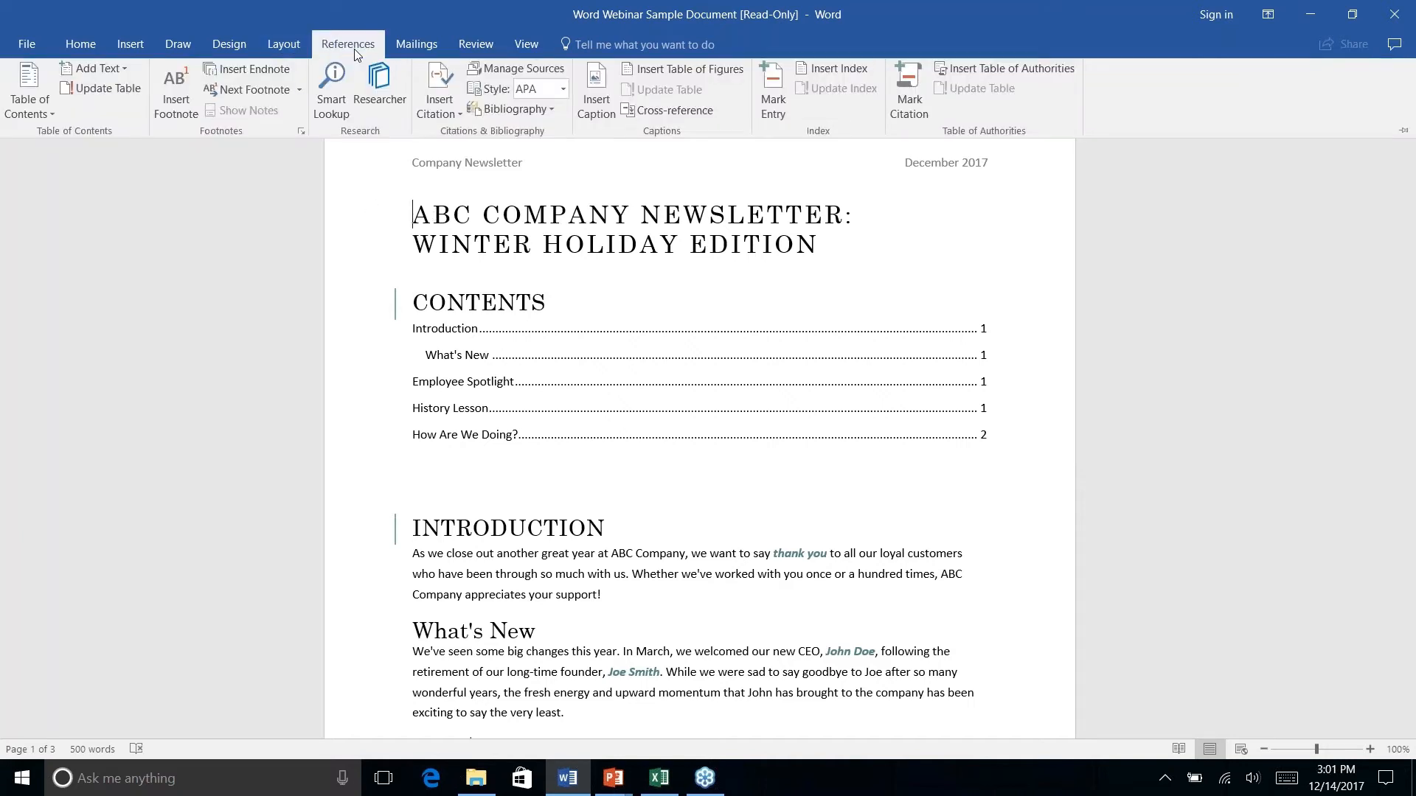
click(418, 47)
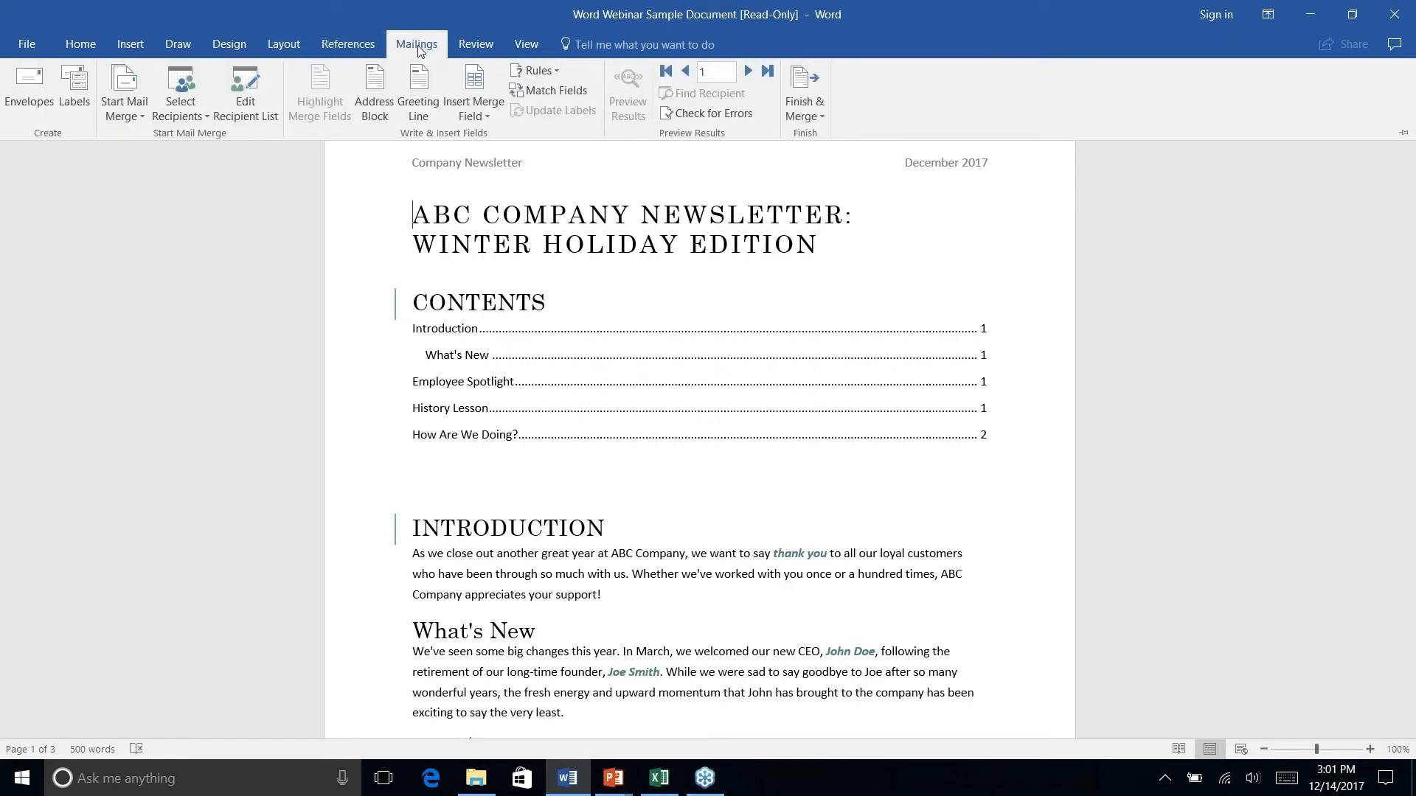
click(135, 120)
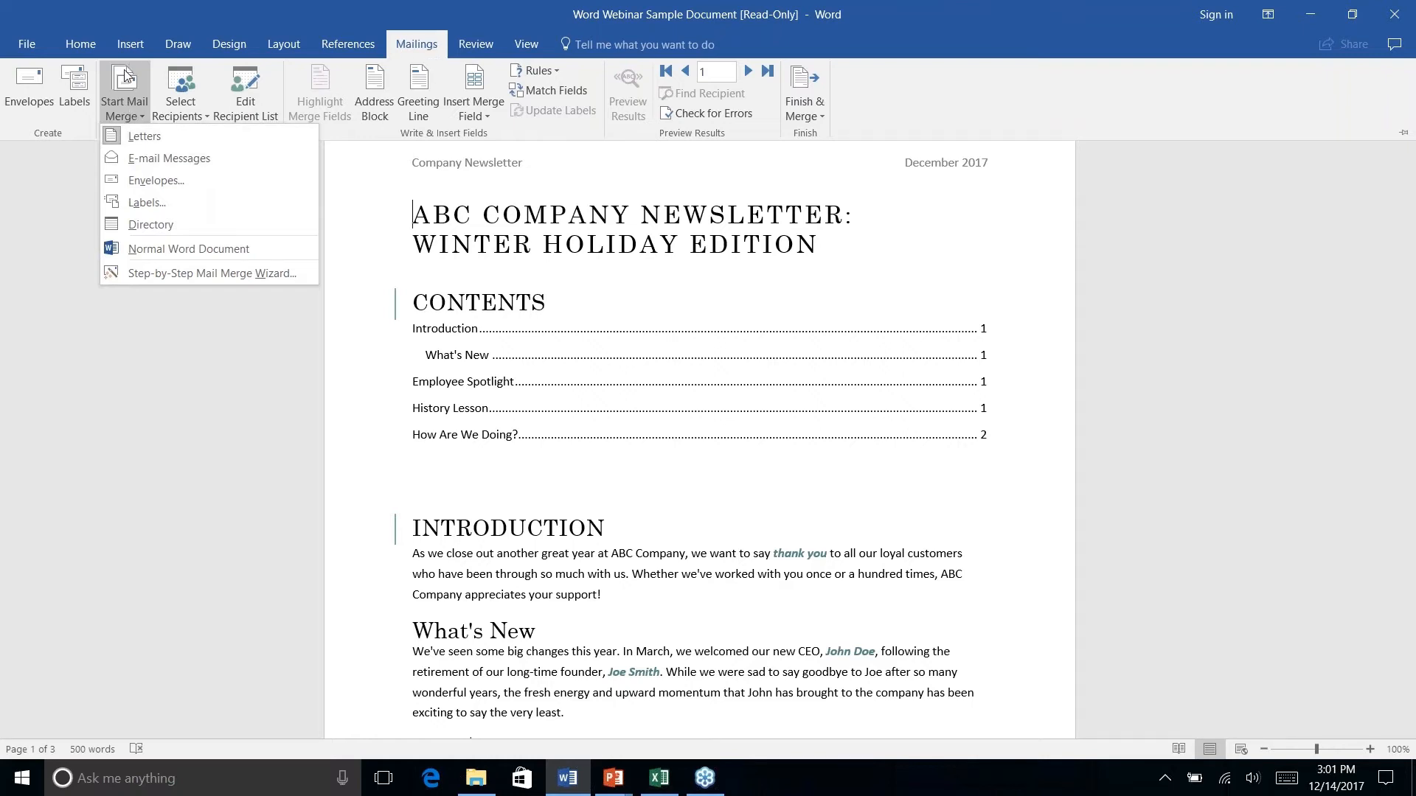
click(141, 273)
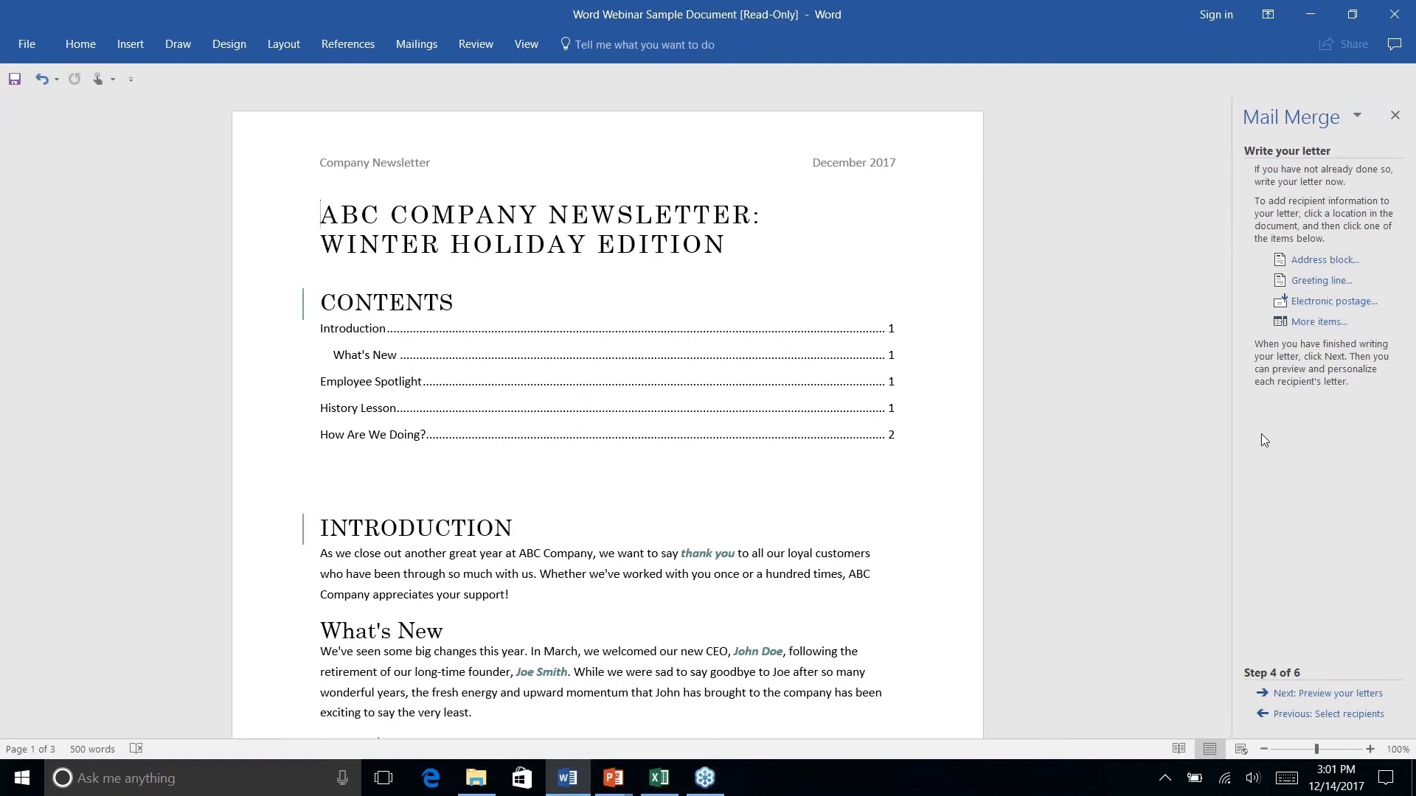
- Return the wizard to its first stage and proceed to recipient selection with Letters and the current document as choices
click(1301, 718)
click(1301, 718)
click(1301, 718)
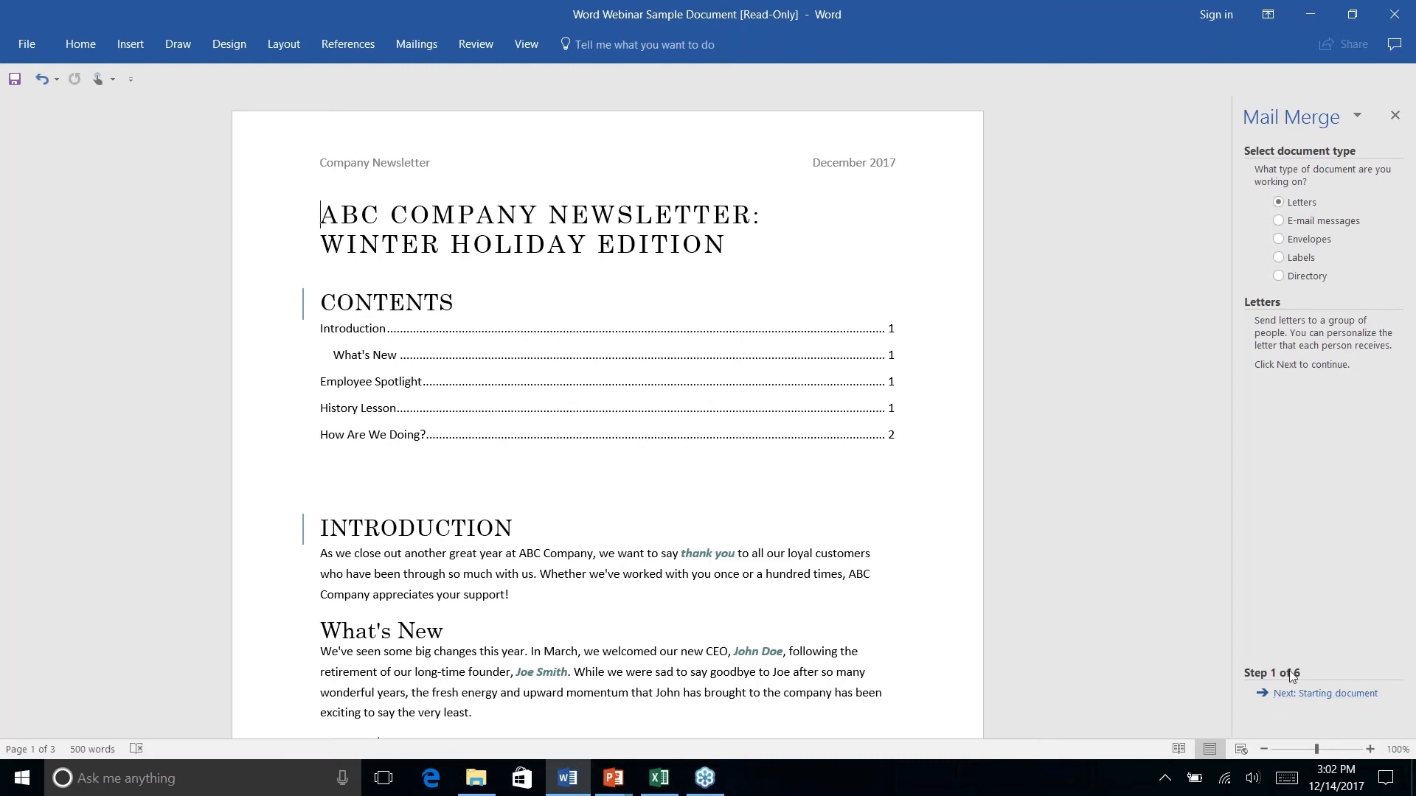
click(1325, 695)
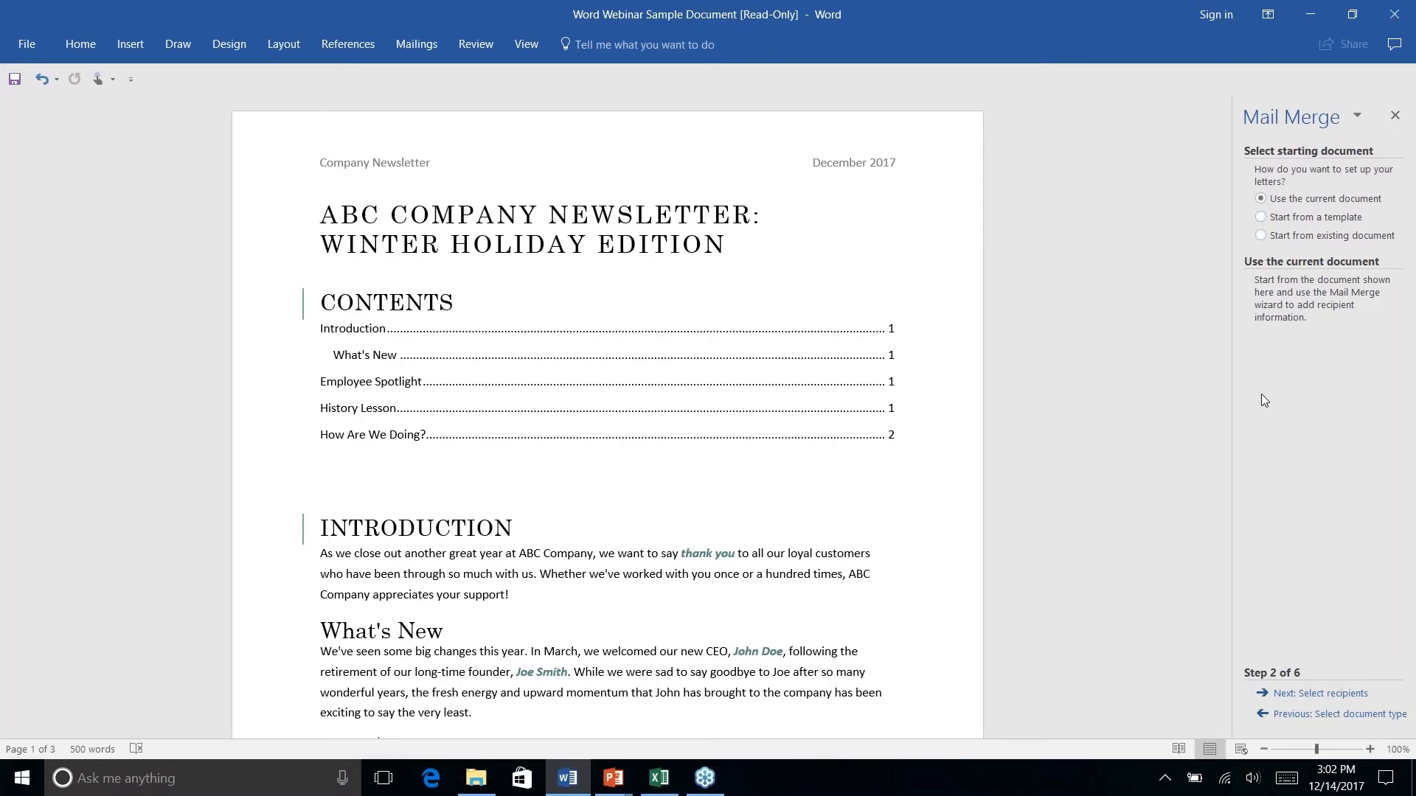
click(1330, 694)
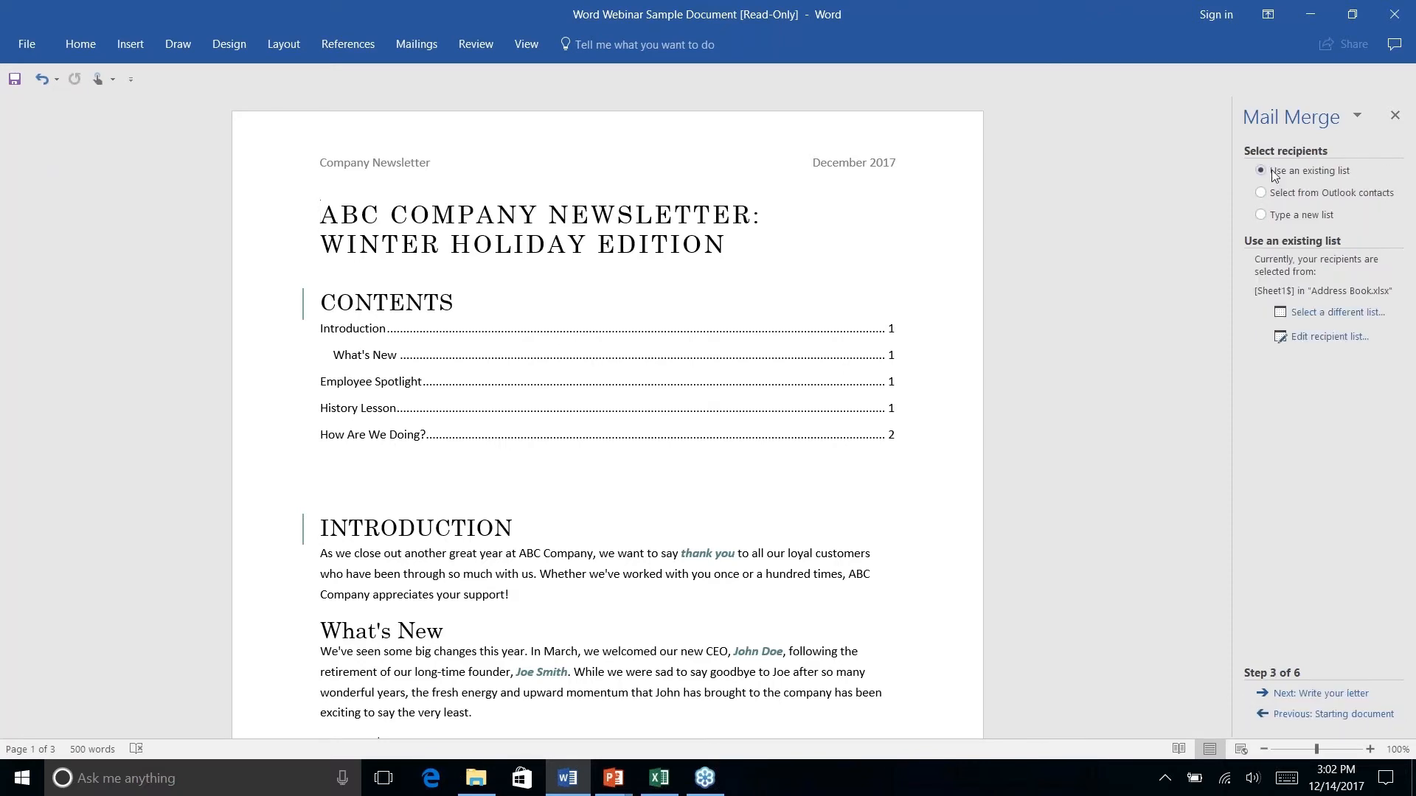
- Use Sheet1$ of the Address Book workbook in Documents as the recipient list, with column headers and all recipients included
click(1321, 314)
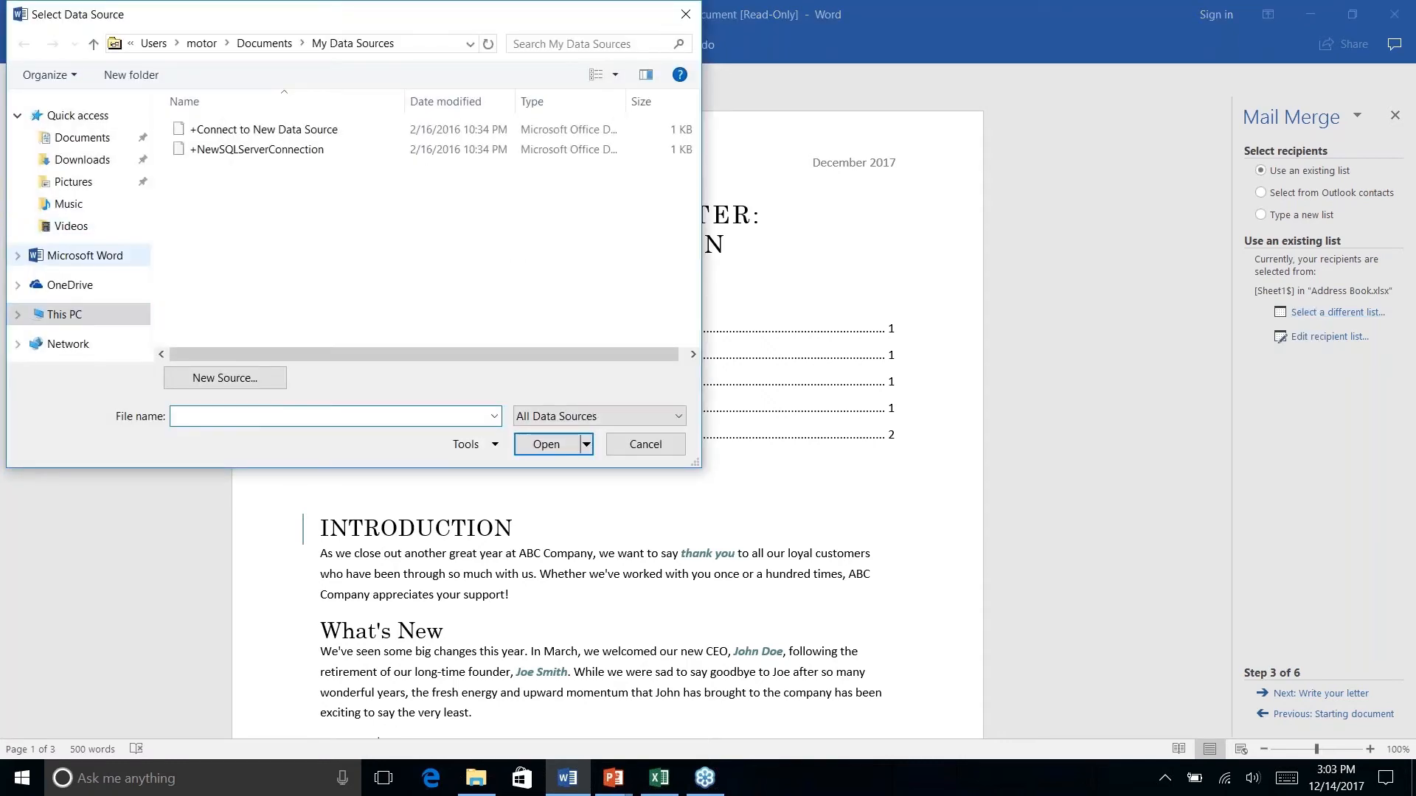
click(72, 135)
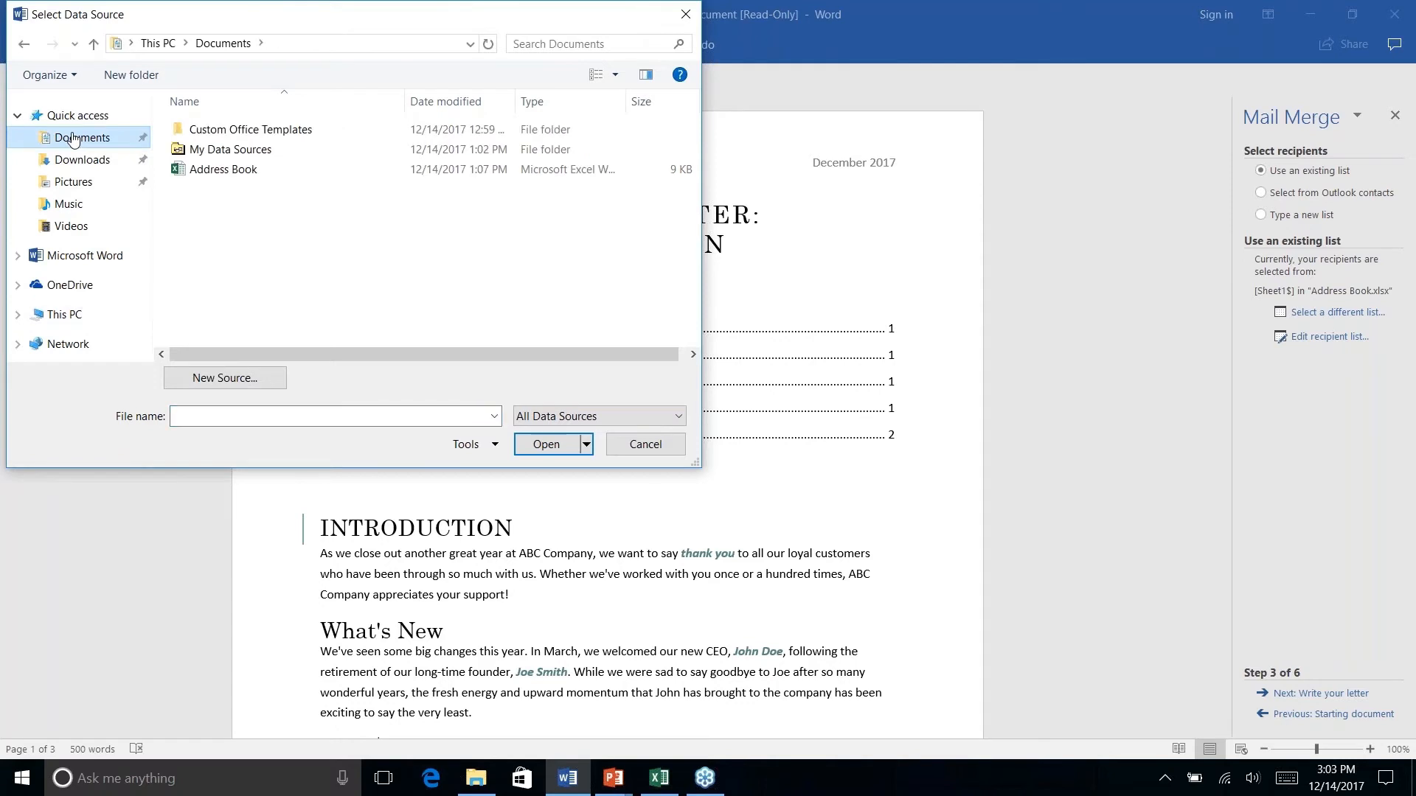
click(209, 172)
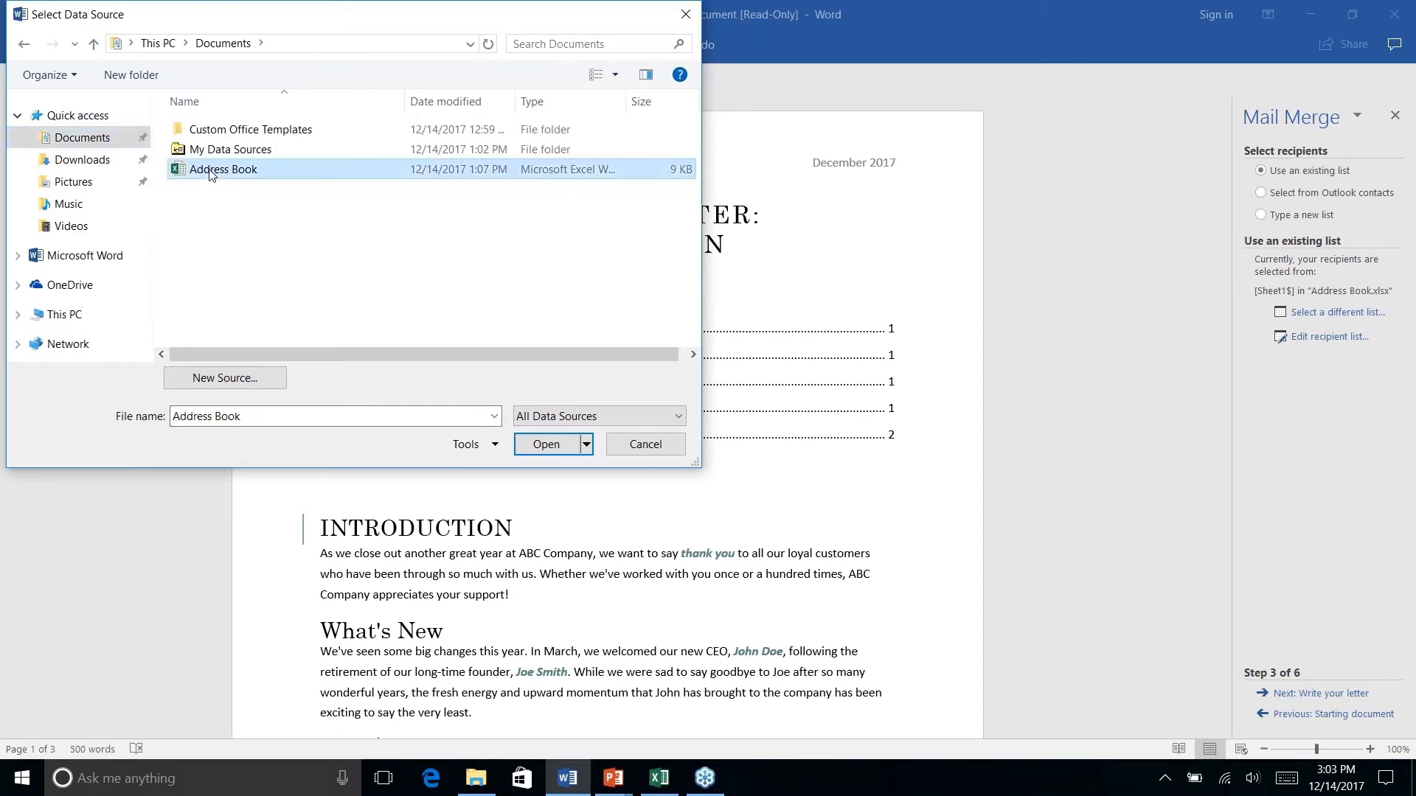
click(546, 445)
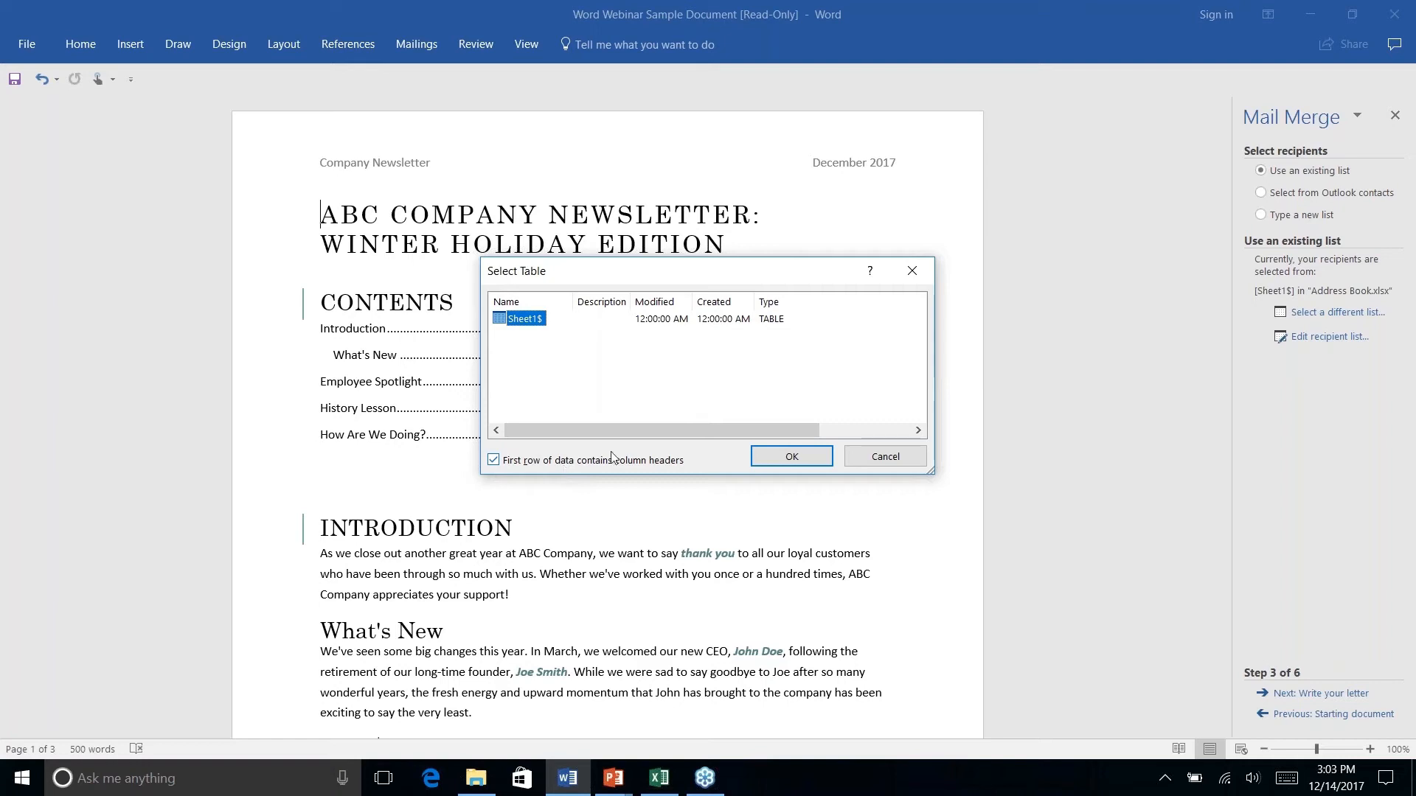
click(783, 458)
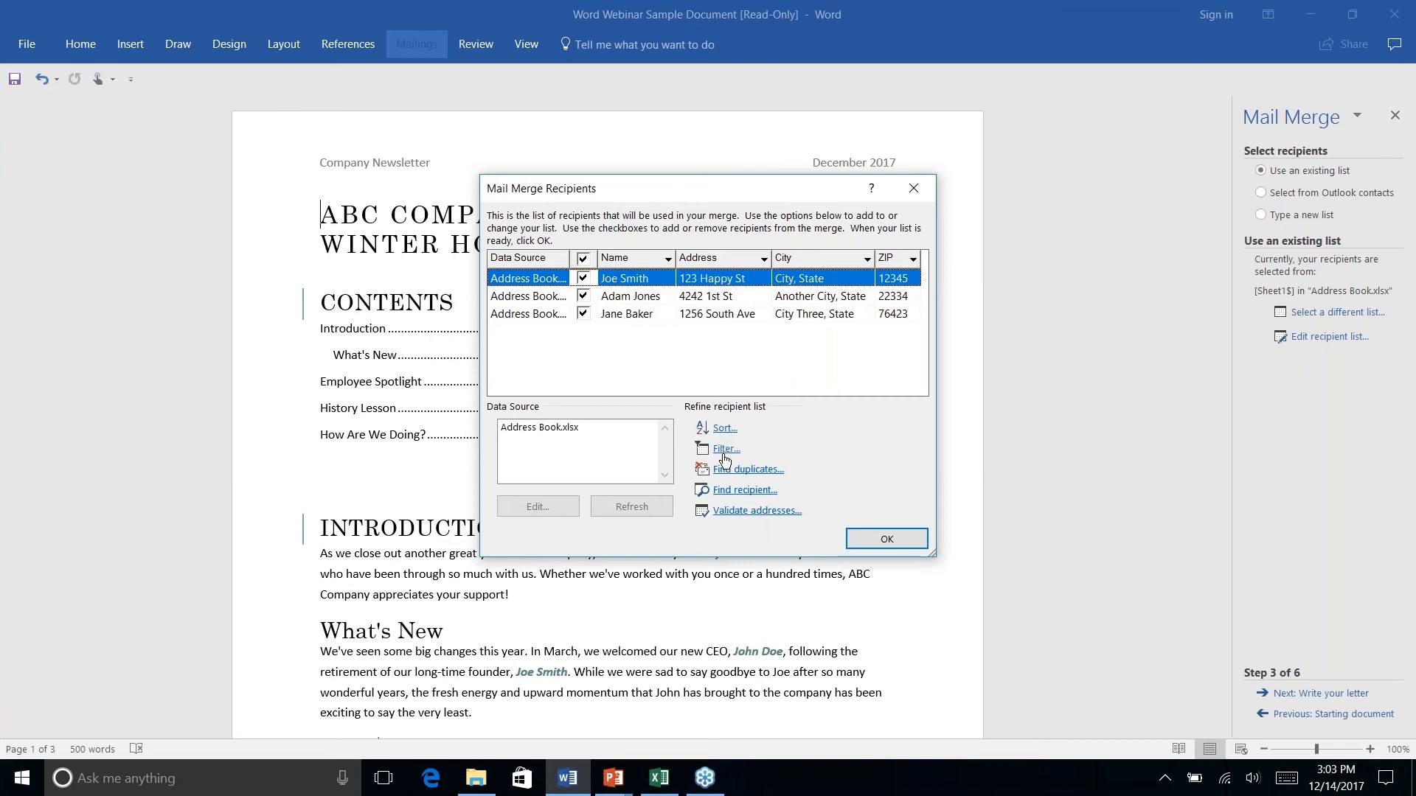
click(888, 541)
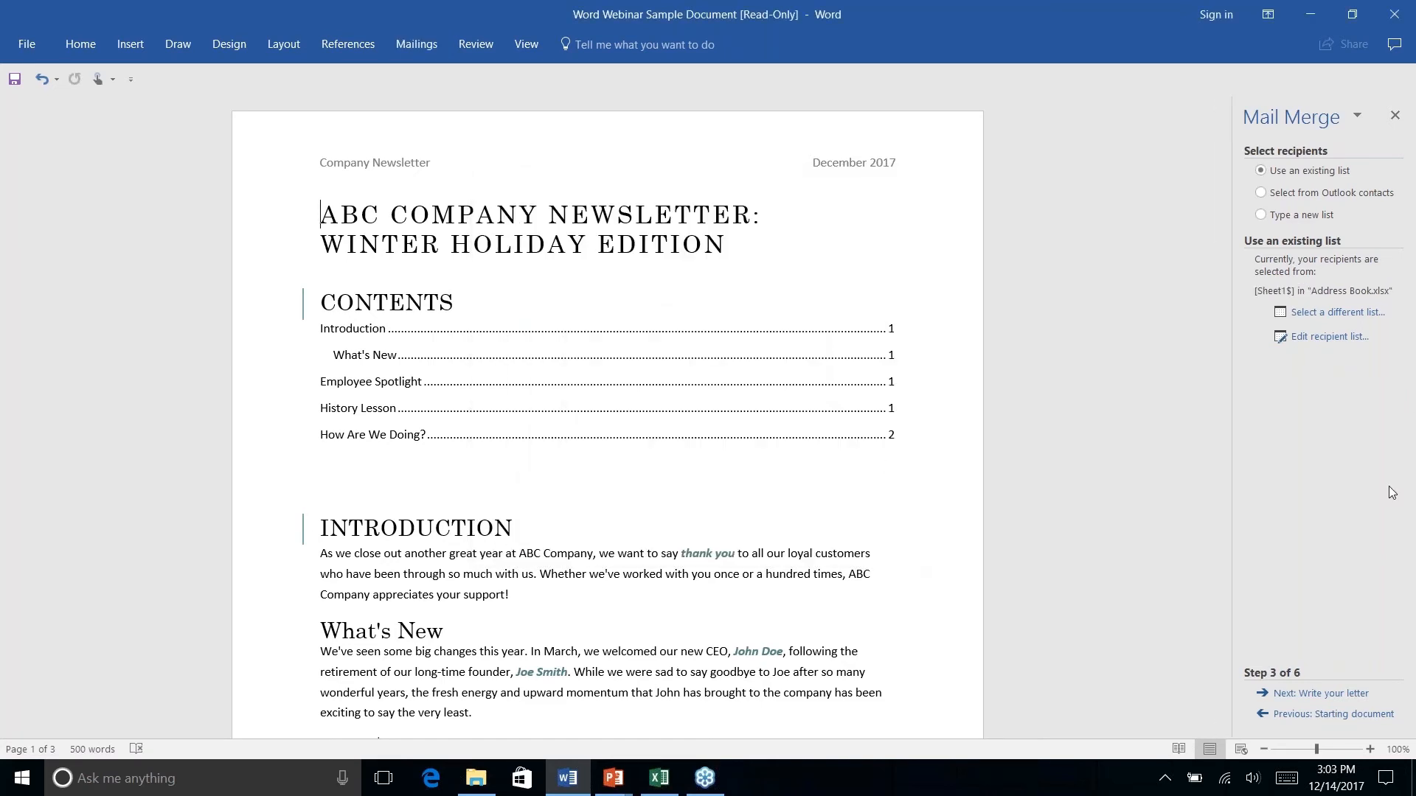
- Proceed to writing the letter and insert an address block with the recipient's name and postal address before the newsletter title
click(1307, 697)
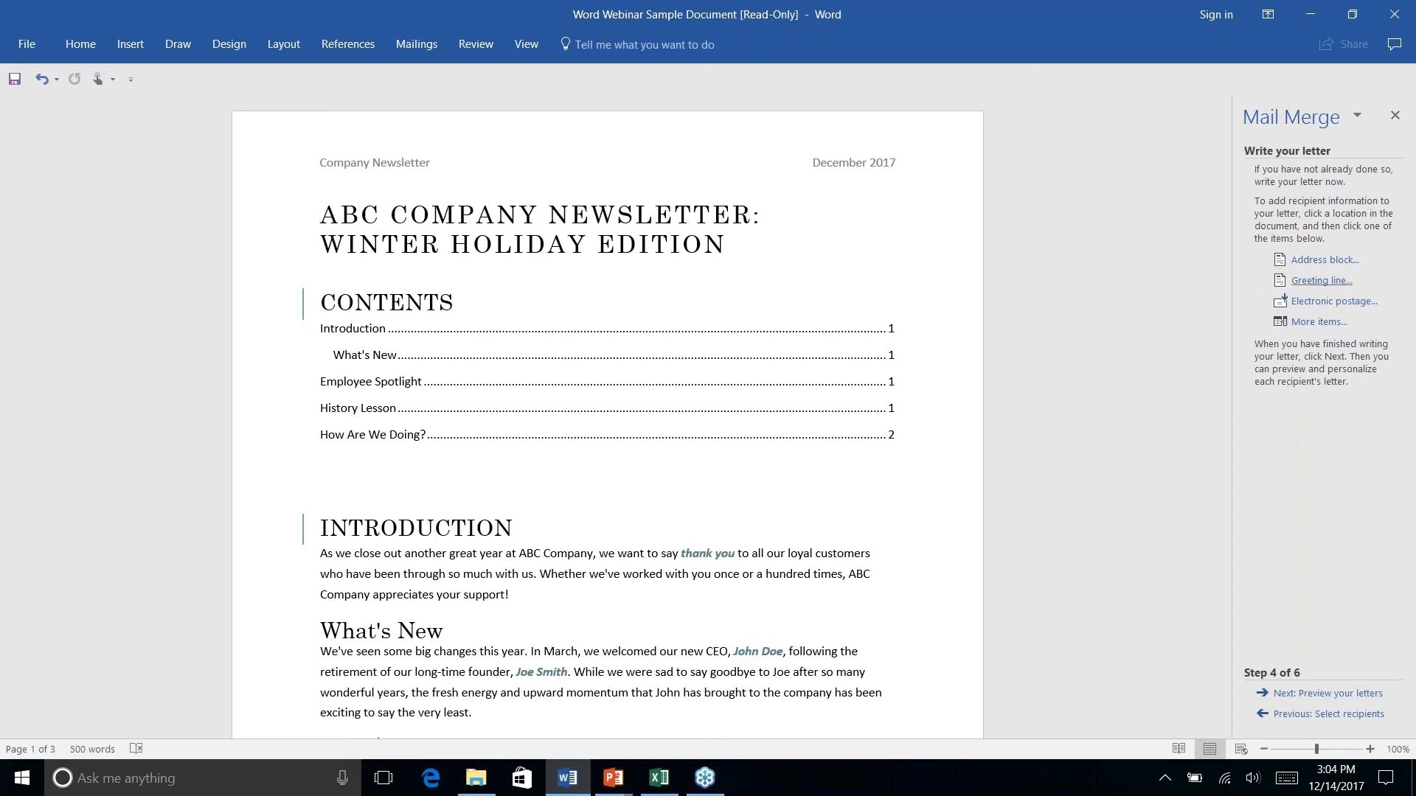
click(1313, 261)
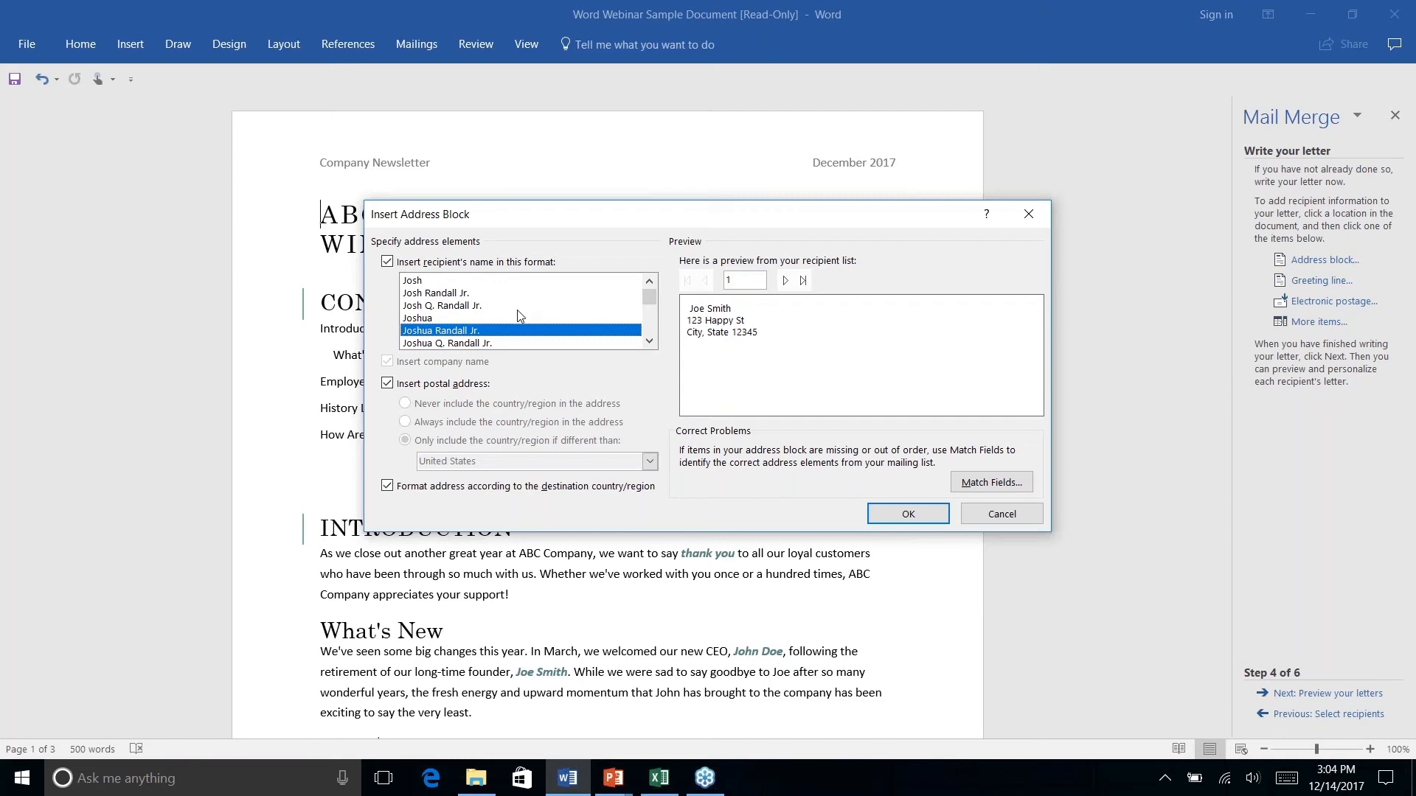
mouse_move(648, 298)
mouse_down()
mouse_move(648, 329)
mouse_move(646, 305)
mouse_up()
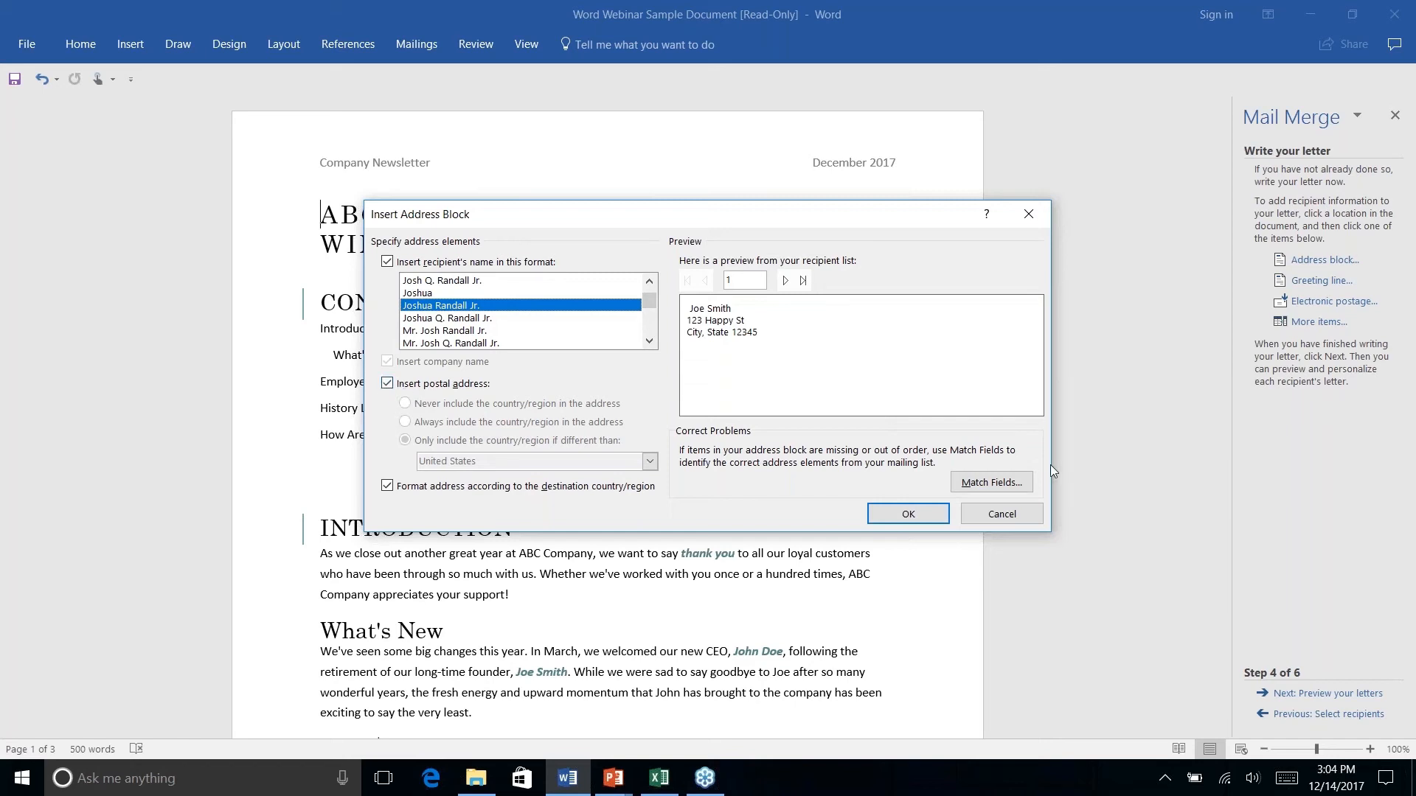
click(908, 516)
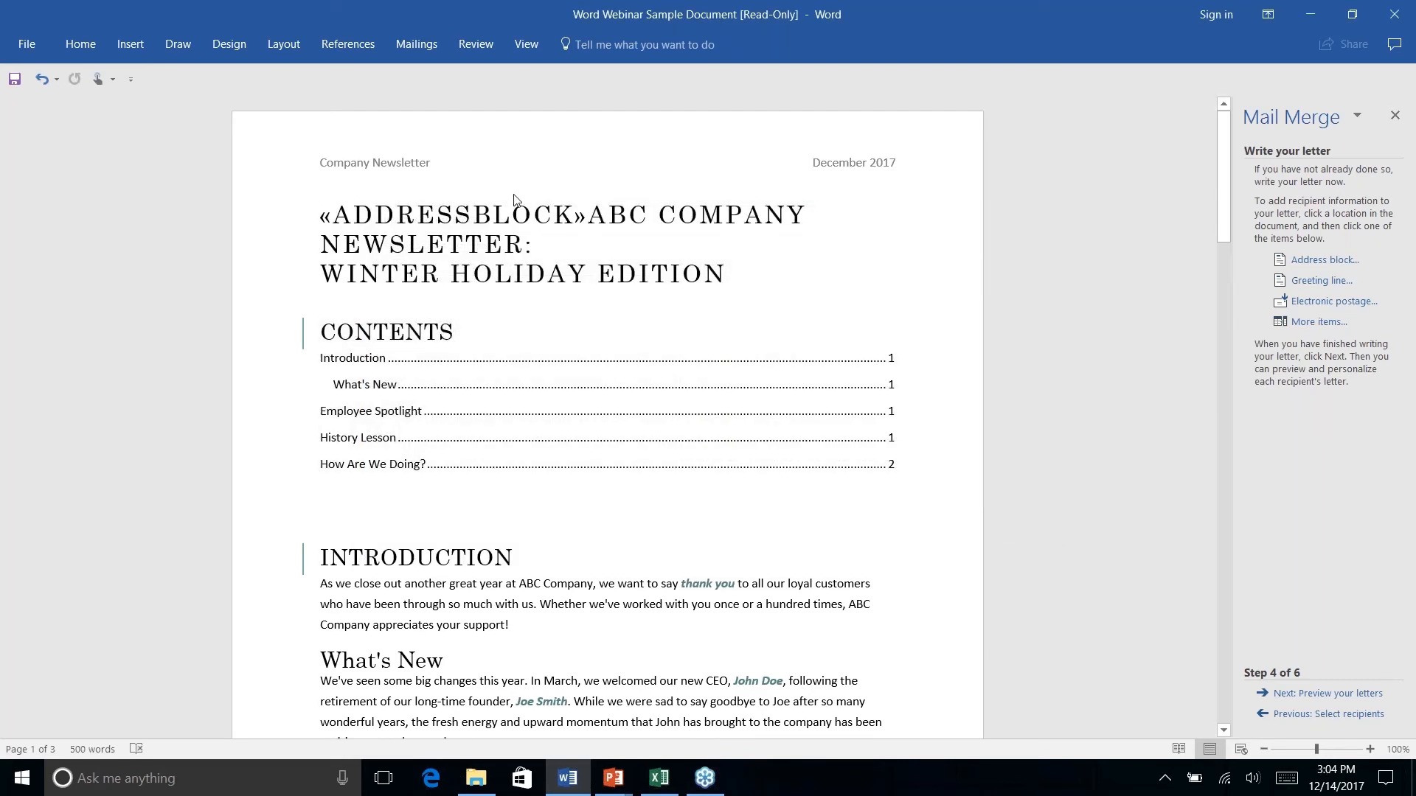
- Put the address block on its own line with one blank line between it and the newsletter title
drag(583, 216, 319, 216)
click(585, 216)
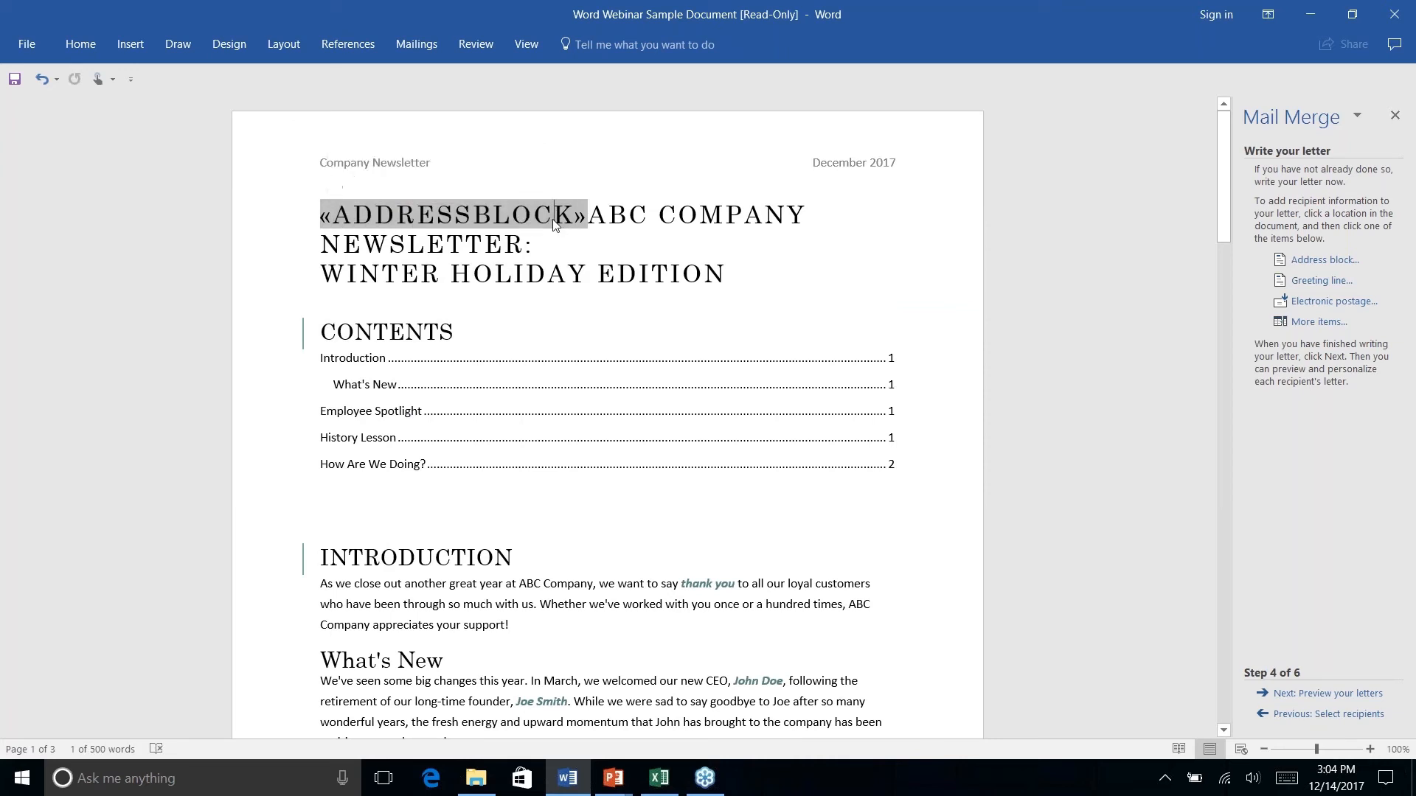
click(591, 217)
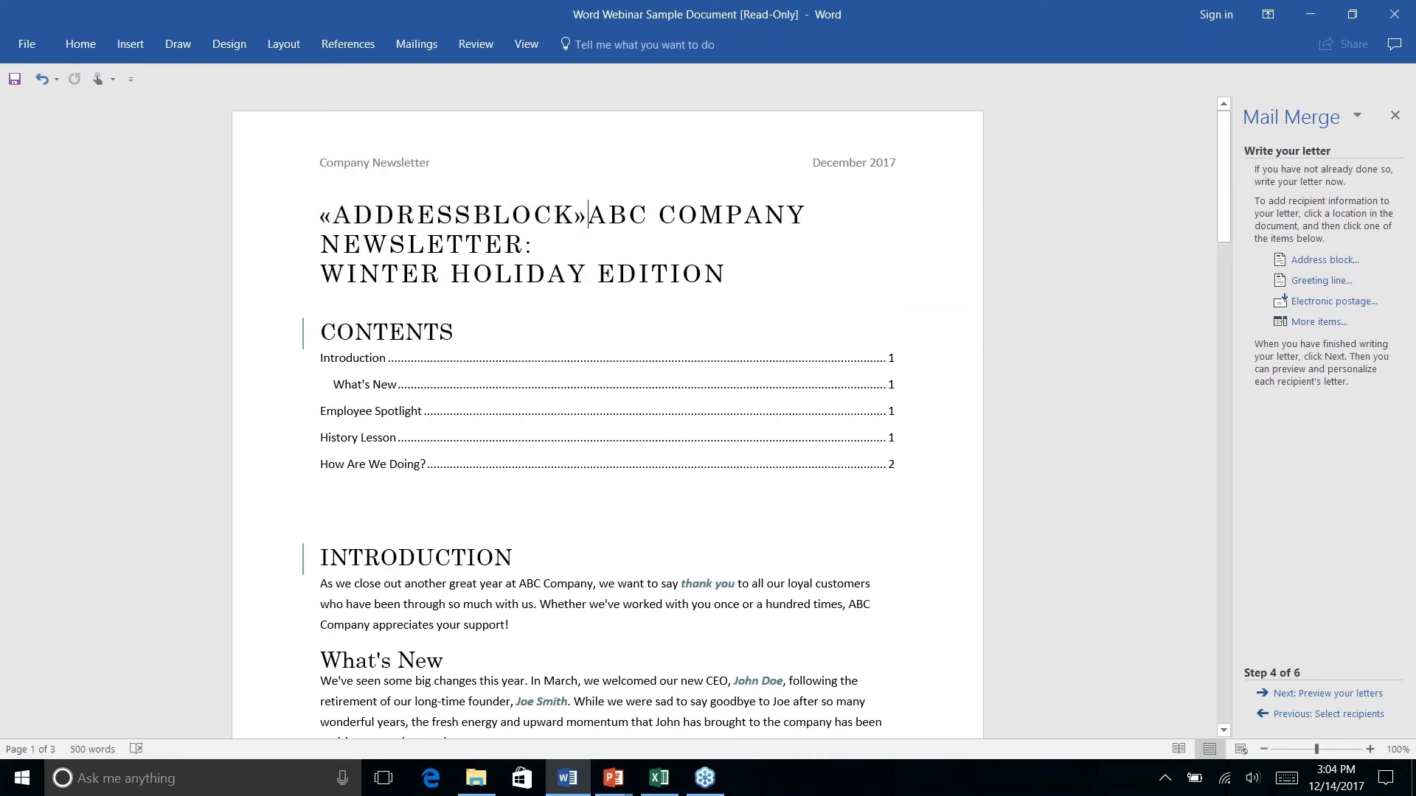
key(Return)
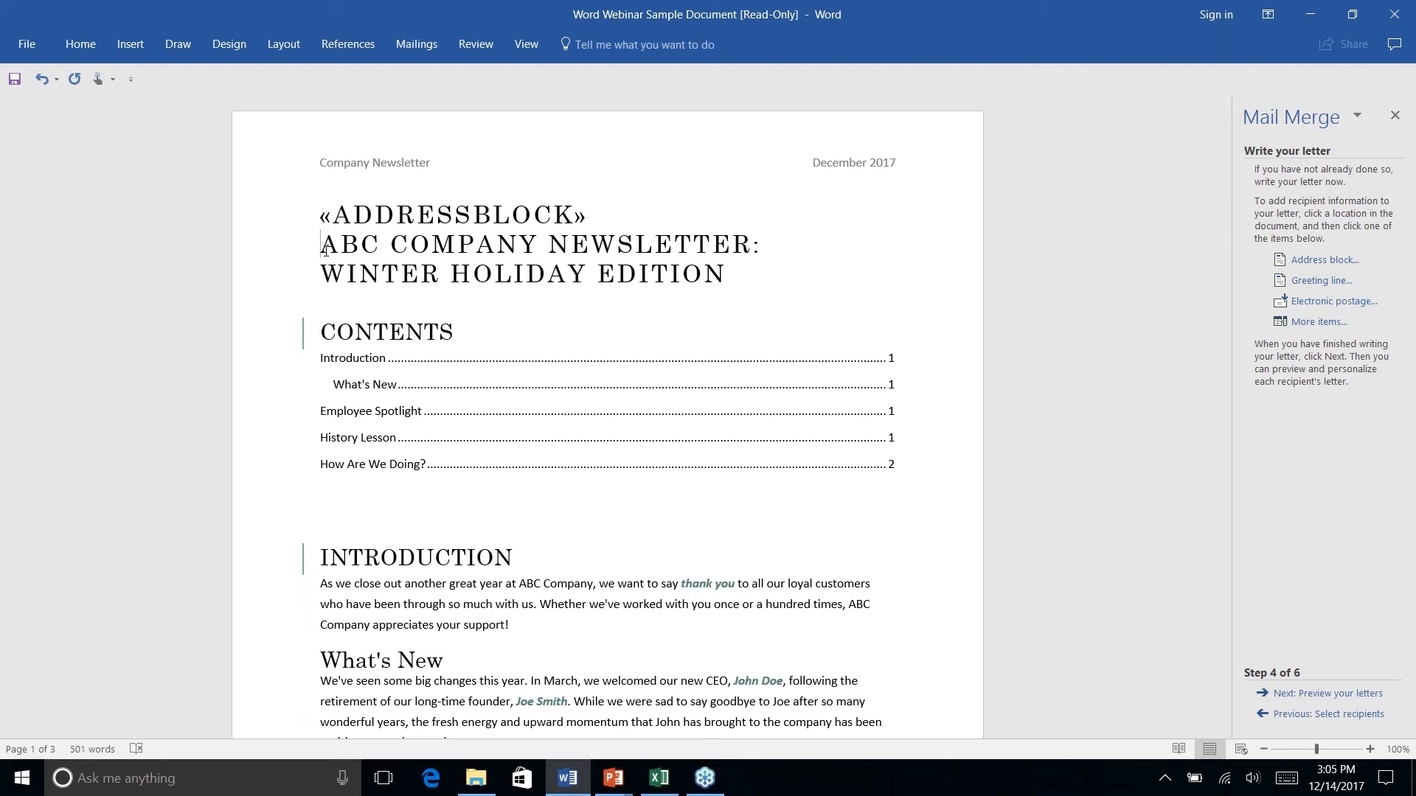
key(Return)
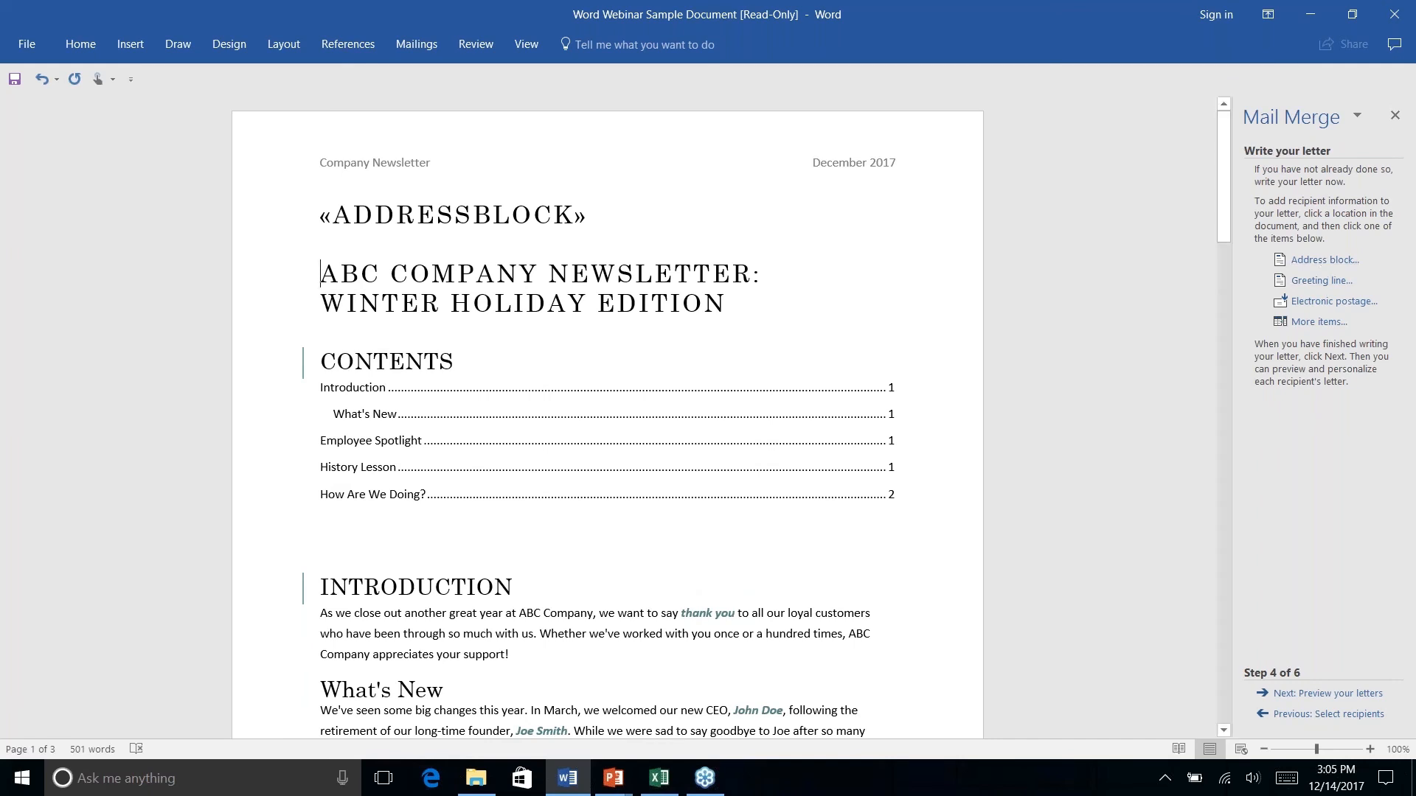
- Preview the merged letter with the first recipient's address, and proceed to the wizard's final stage for completing the merge
click(1332, 694)
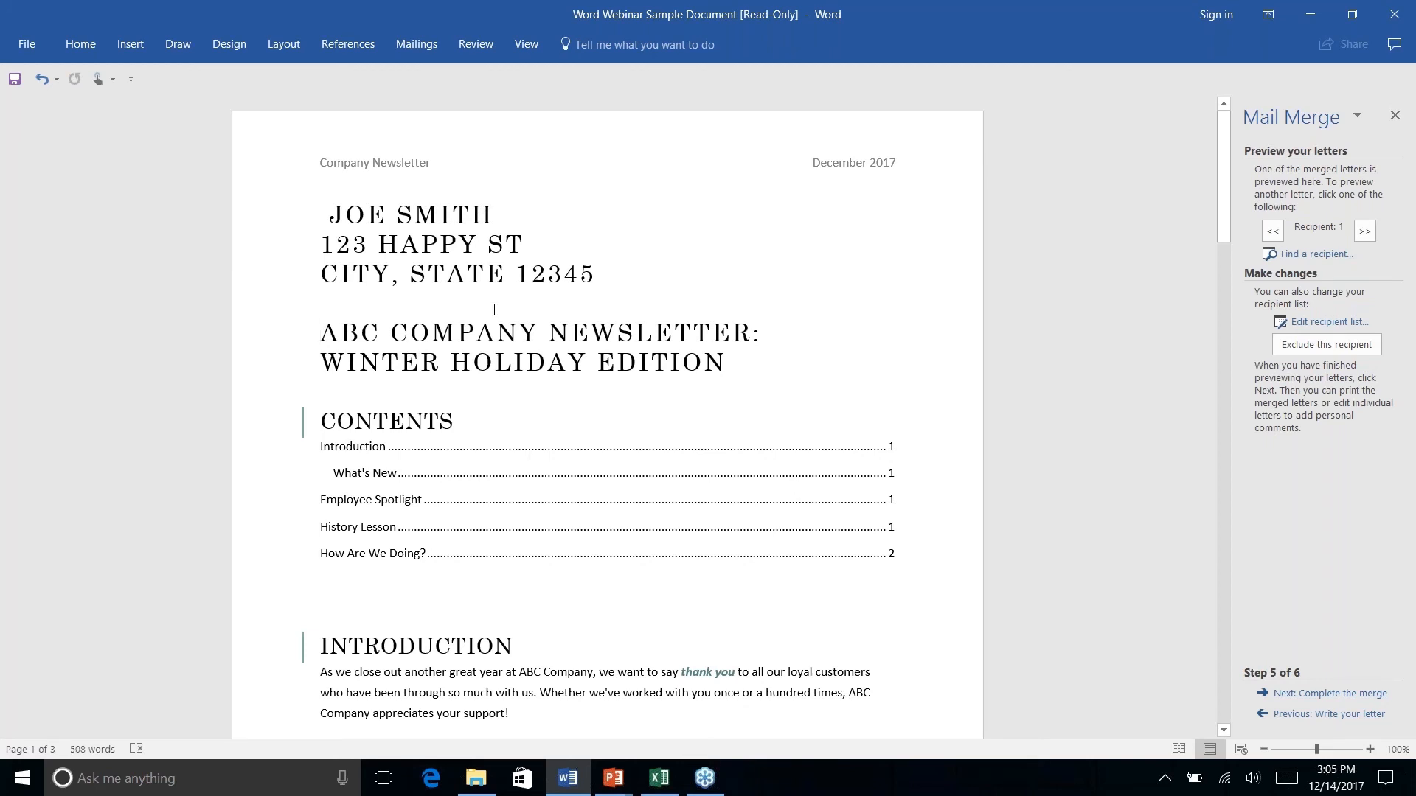
click(536, 245)
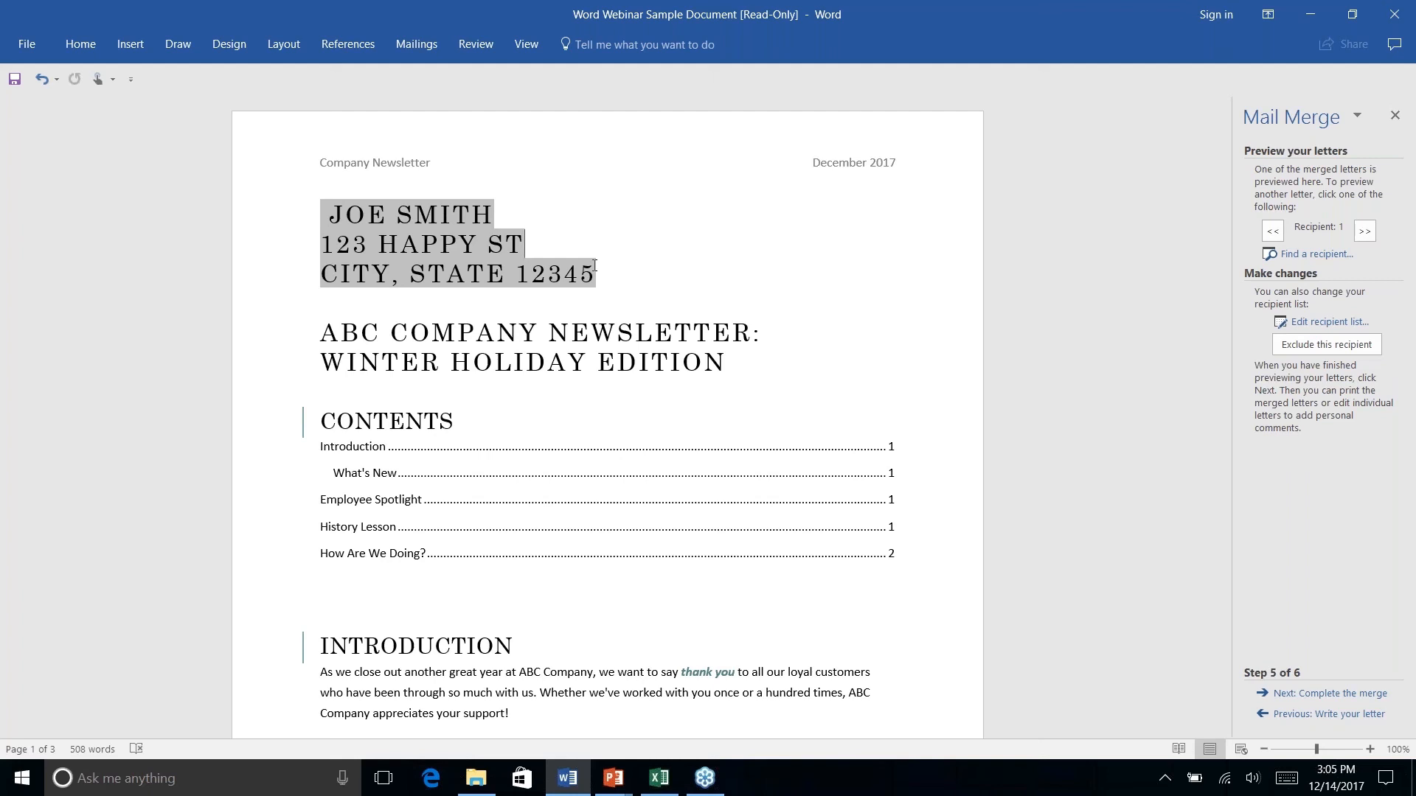
click(1329, 695)
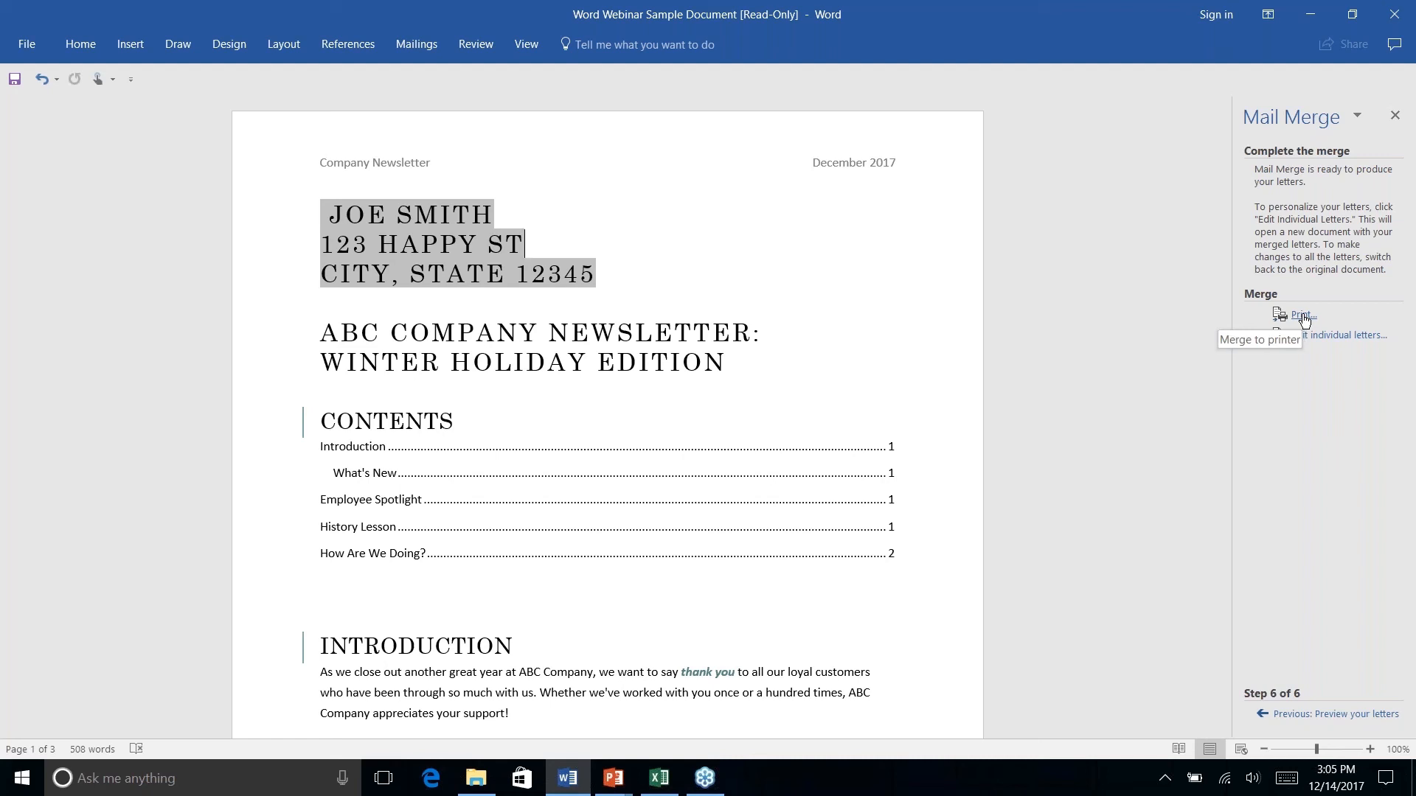
- Switch to the PowerPoint slide show and advance from the Bonus Tips slide to the closing slide
key(alt+Tab)
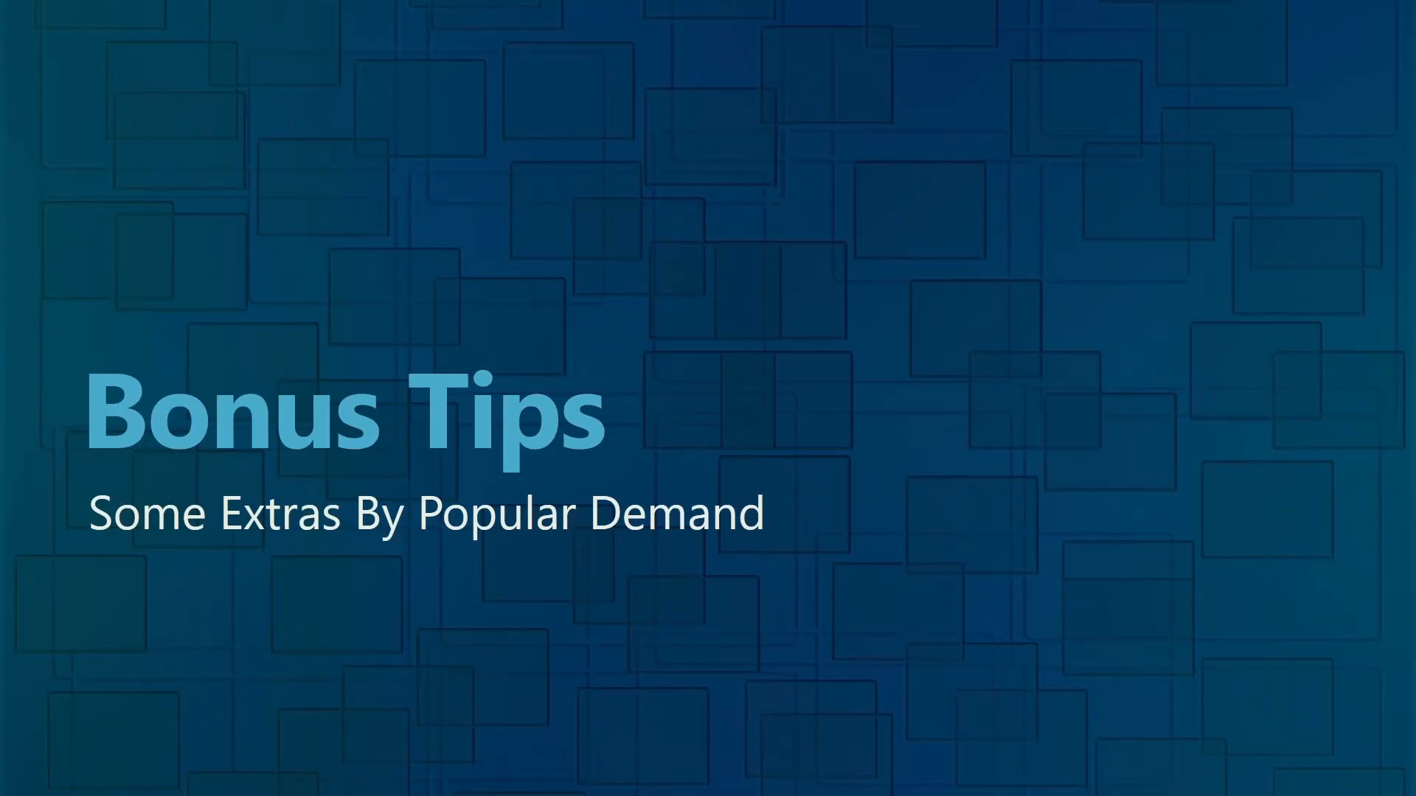
key(Right)
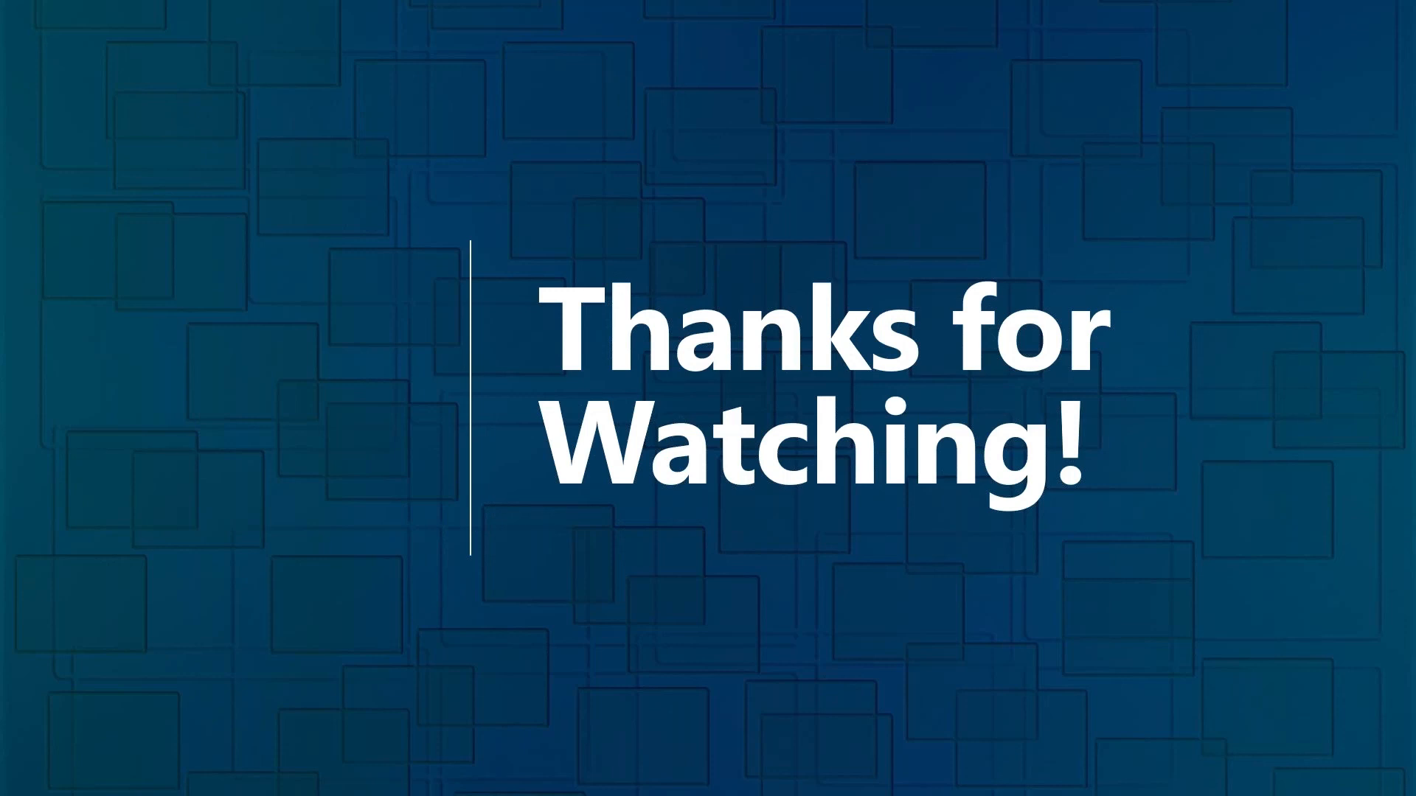